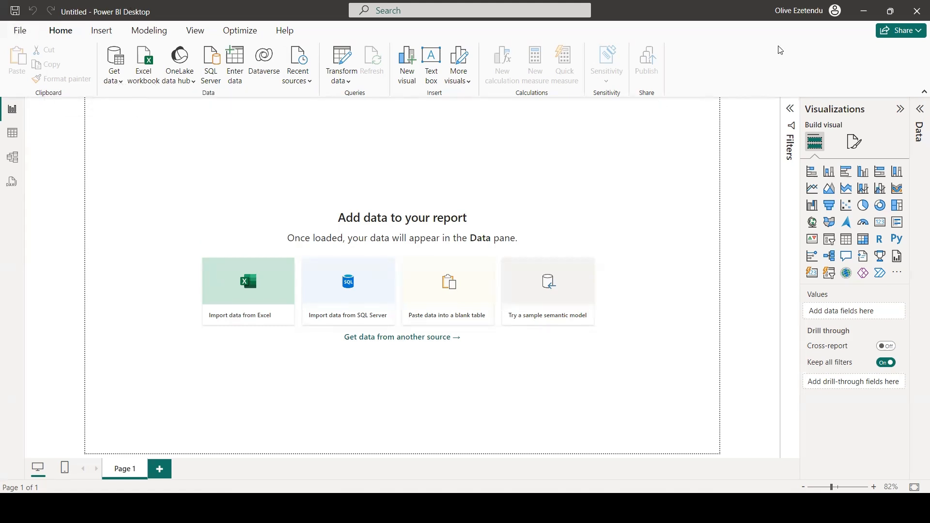
Step: Examine the full list of available data connectors and the OneLake data hub source types
left_click(120, 85)
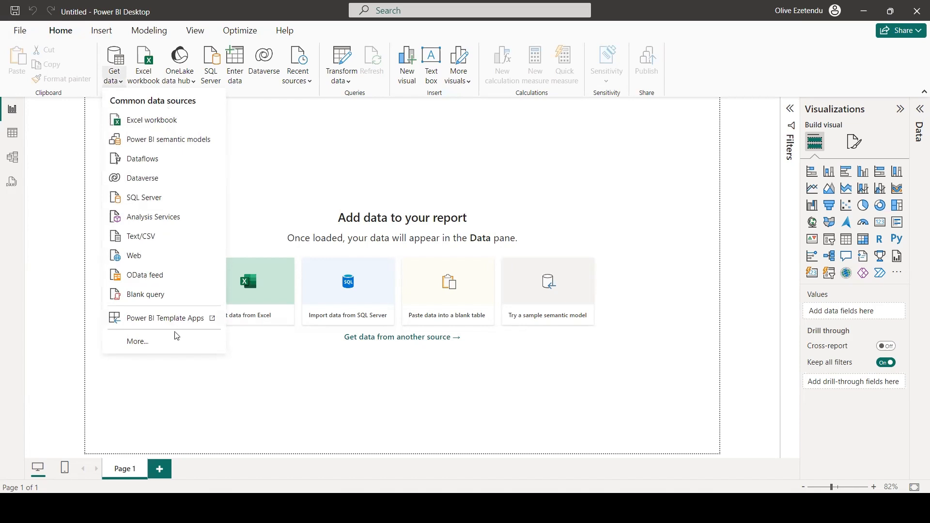
left_click(143, 342)
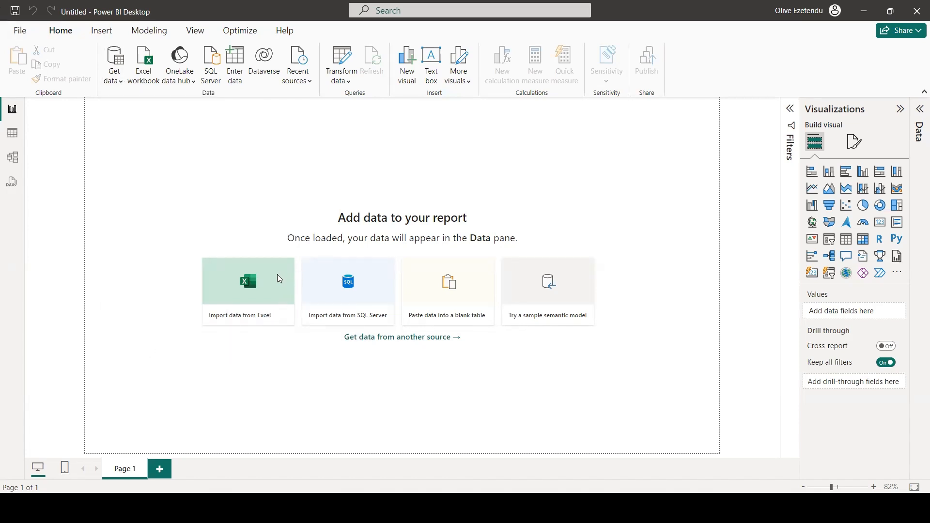
scroll(484, 218, "down", 10)
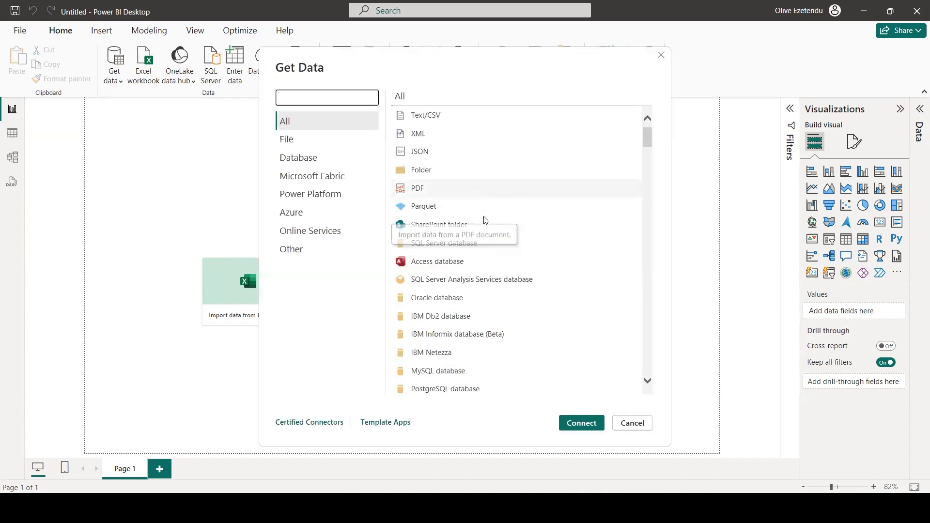
scroll(492, 217, "down", 20)
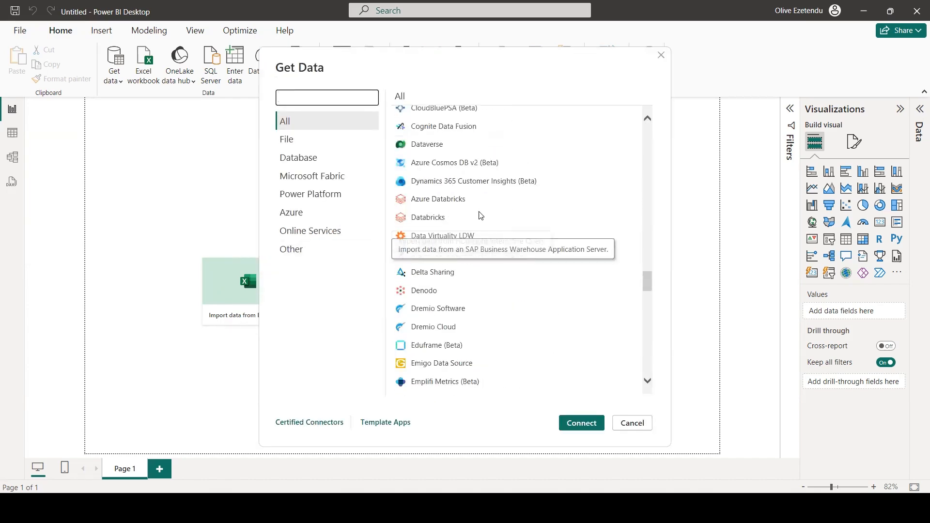
left_click(632, 423)
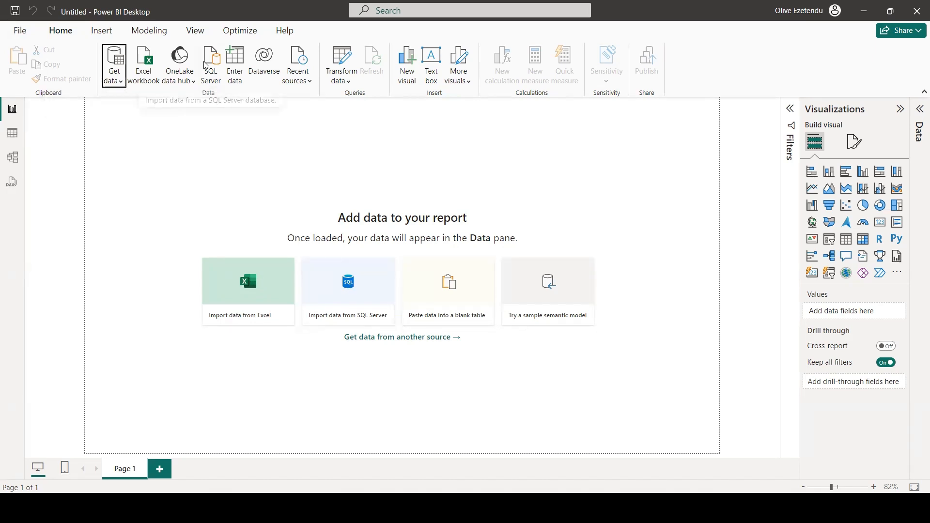
left_click(190, 84)
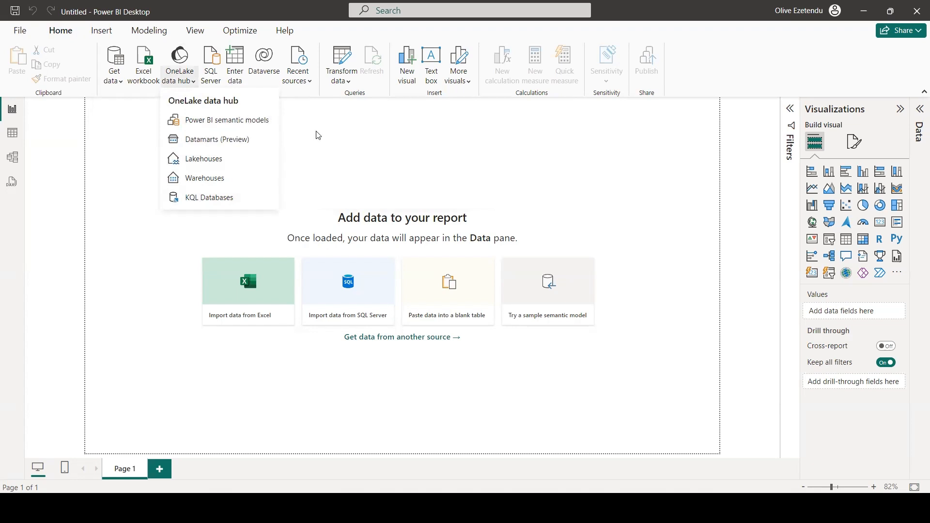
left_click(156, 61)
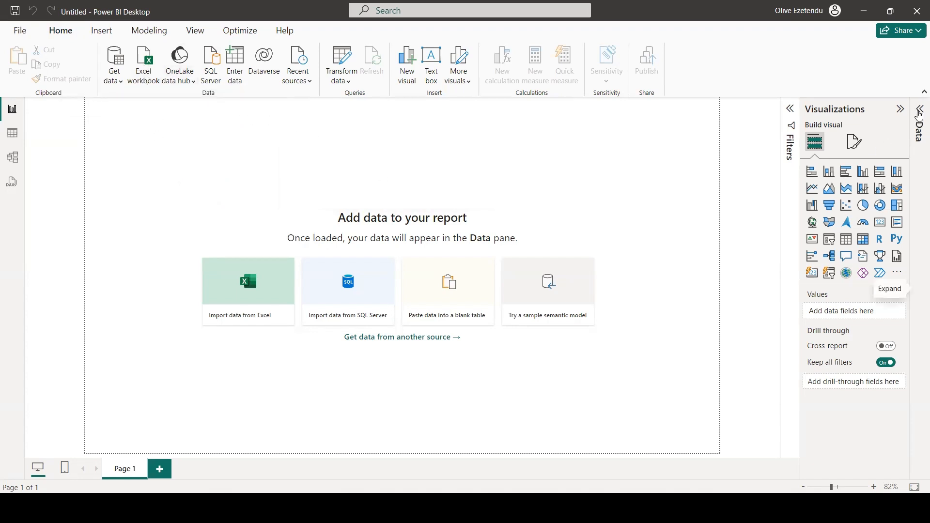
Step: Load the menu_items CSV file from the Restaurant+Orders+CSV folder in Downloads, checking its data preview first
left_click(919, 121)
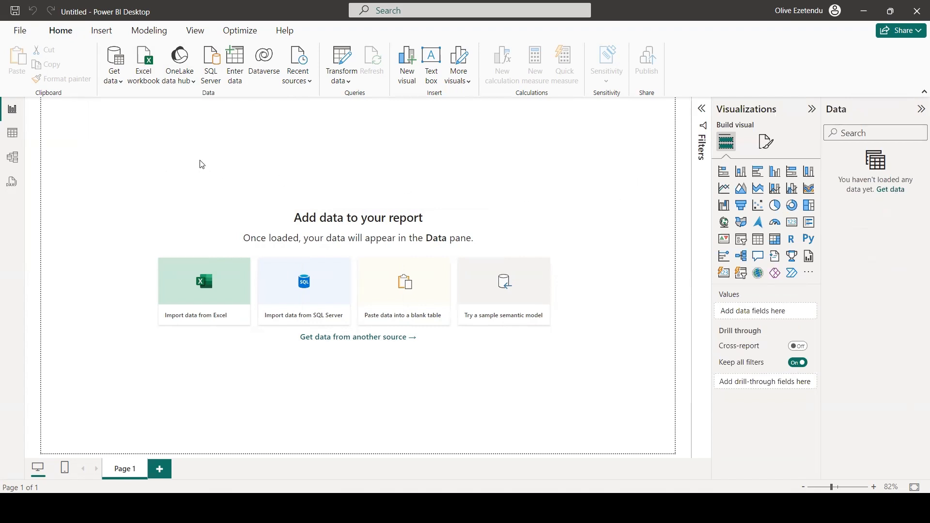
left_click(120, 80)
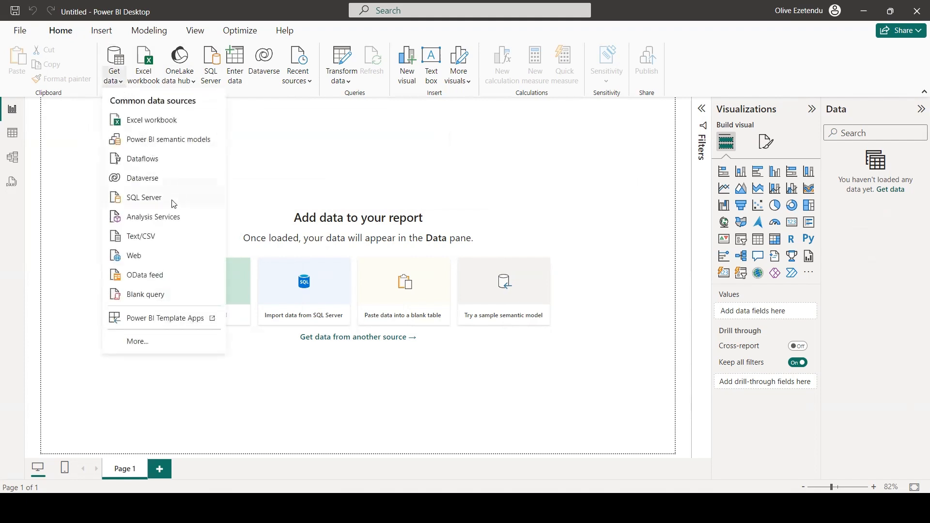
left_click(143, 241)
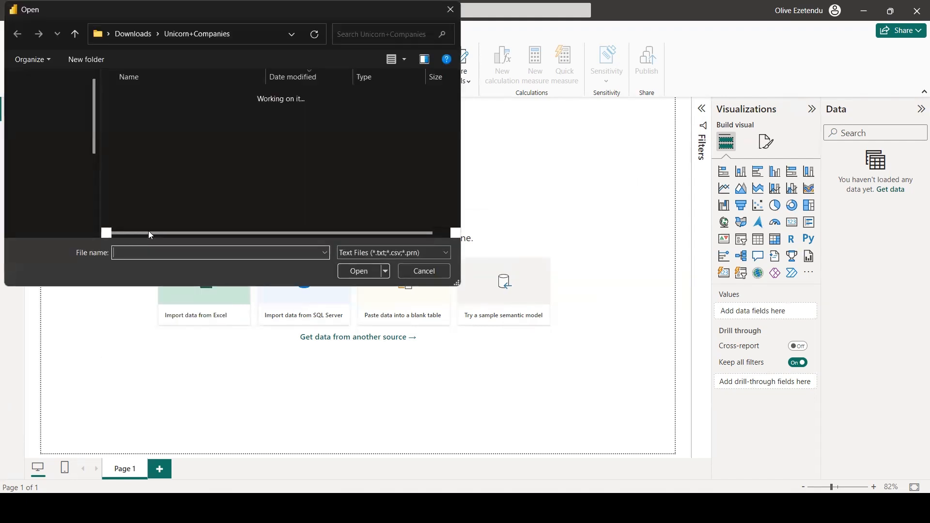
left_click(53, 160)
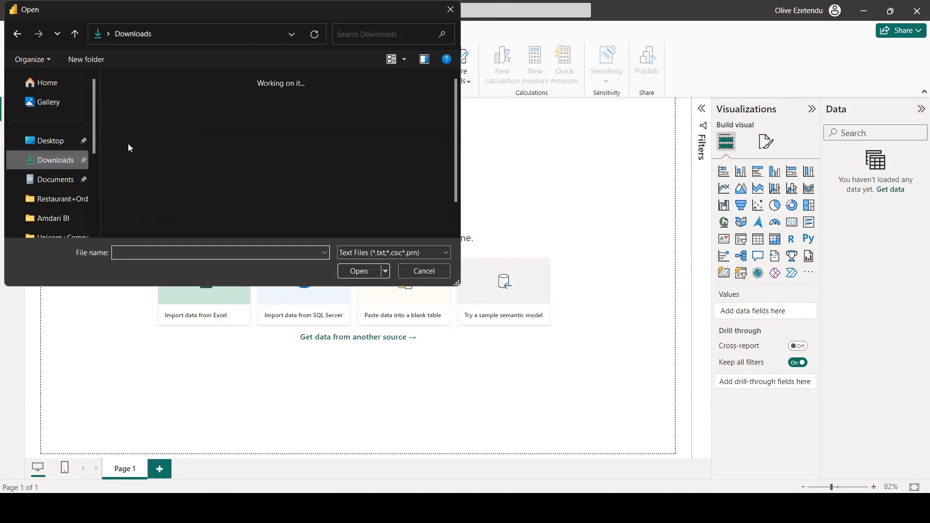
left_click(307, 155)
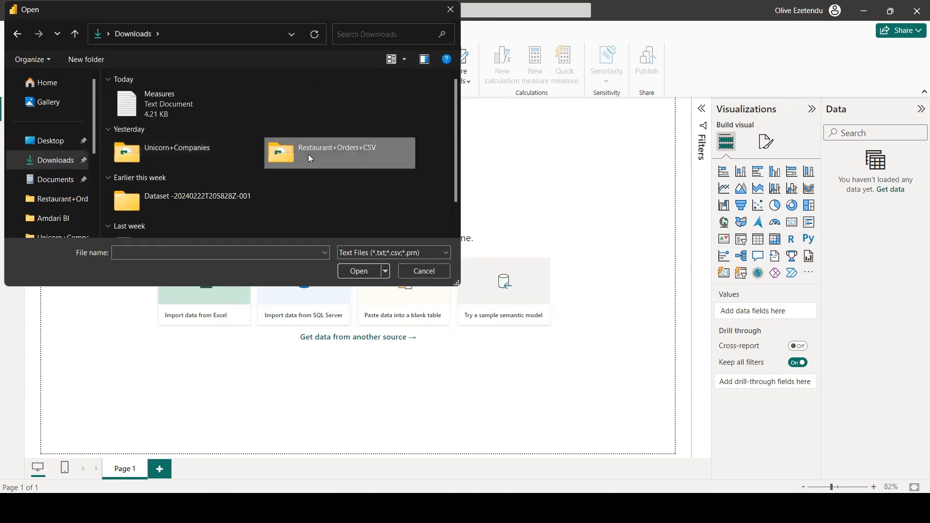
double_click(308, 154)
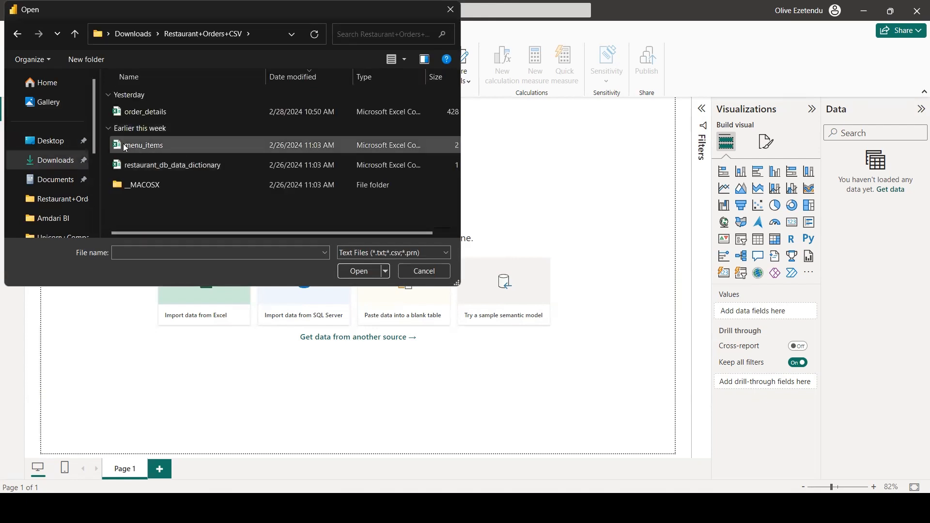
left_click(131, 147)
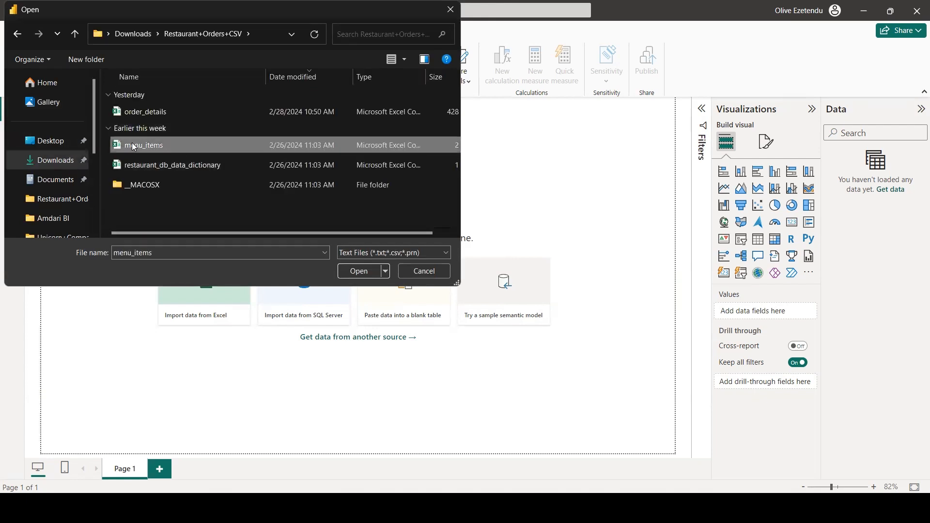
left_click(366, 270)
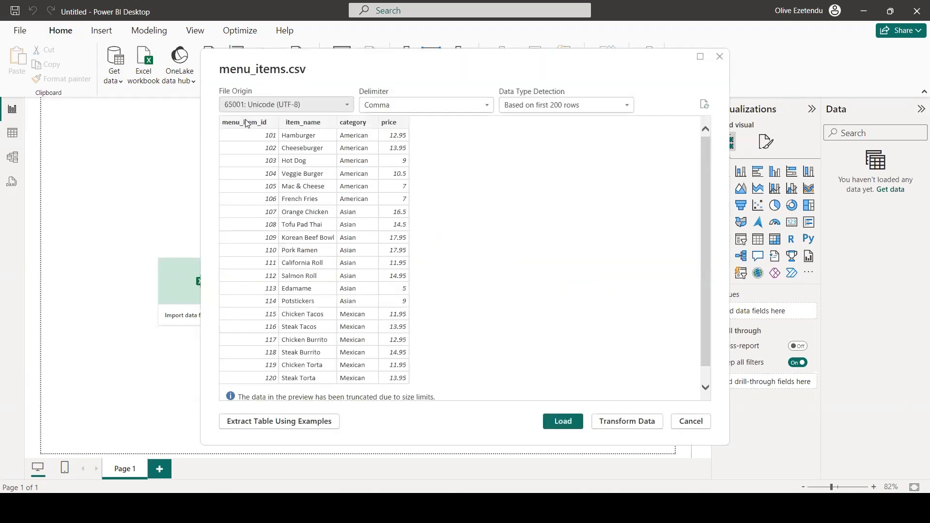
scroll(358, 199, "down", 1)
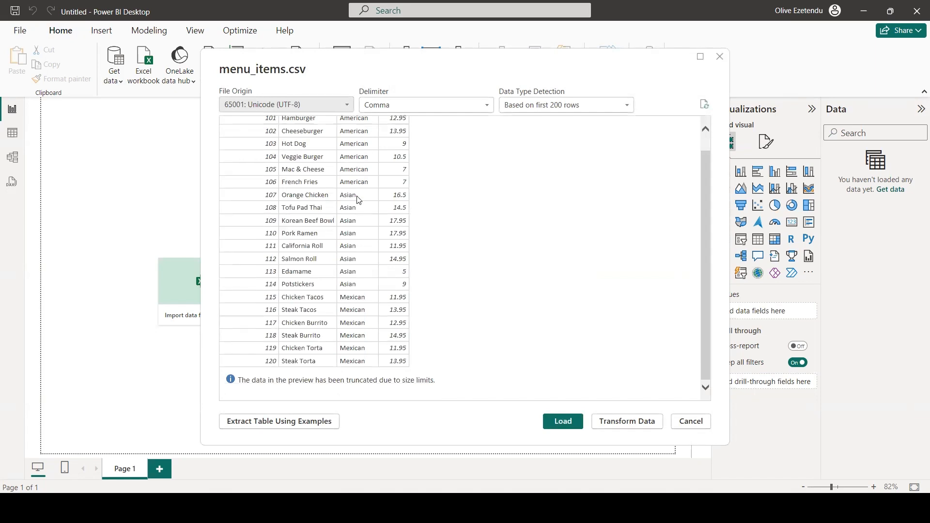
scroll(358, 200, "up", 1)
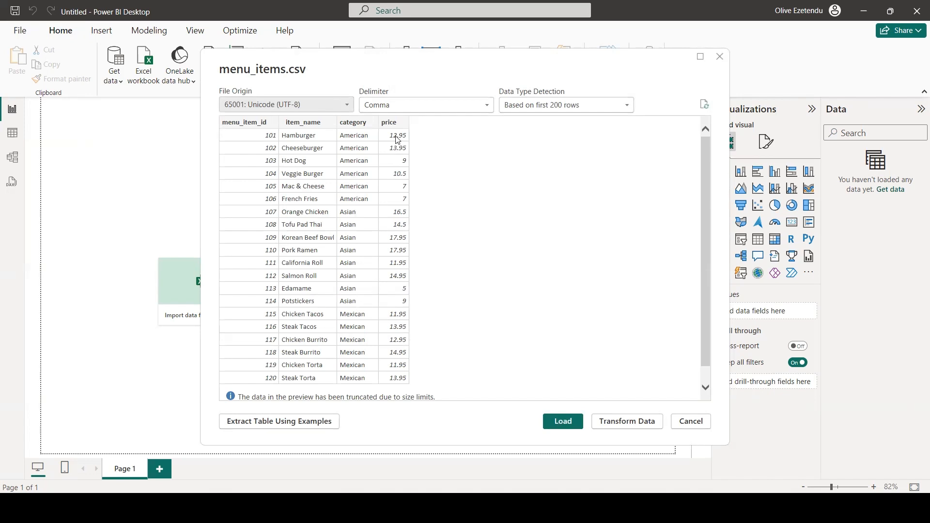
left_click(562, 427)
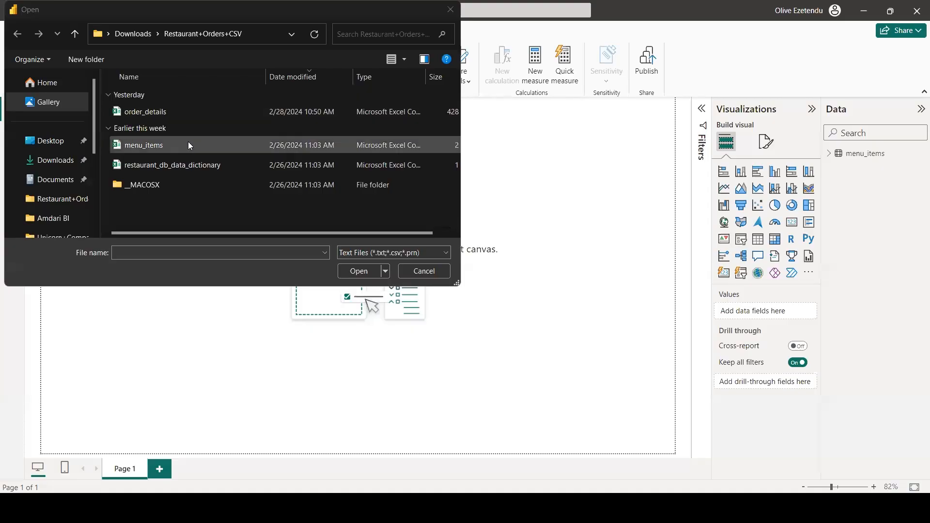
Step: Load the order_details CSV file from the Restaurant+Orders+CSV folder after checking its preview
left_click(153, 115)
left_click(359, 271)
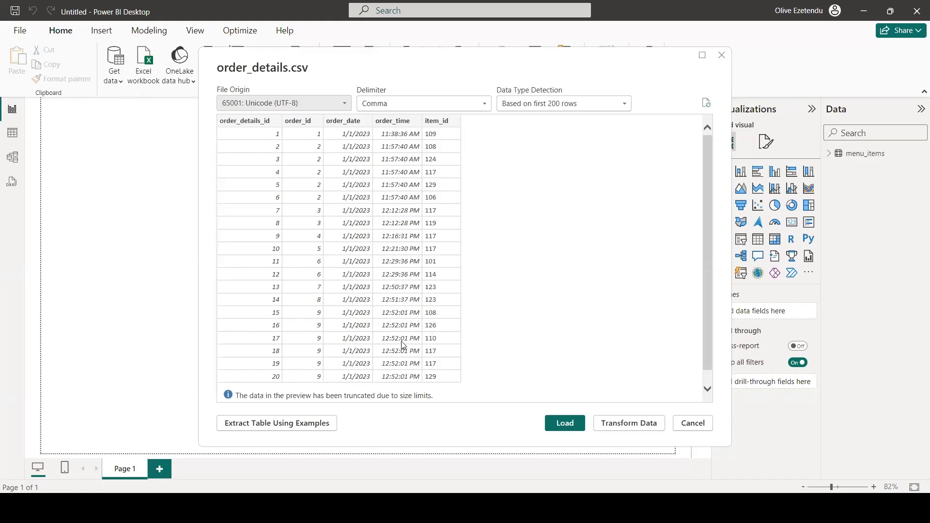
scroll(379, 303, "down", 1)
scroll(380, 300, "up", 1)
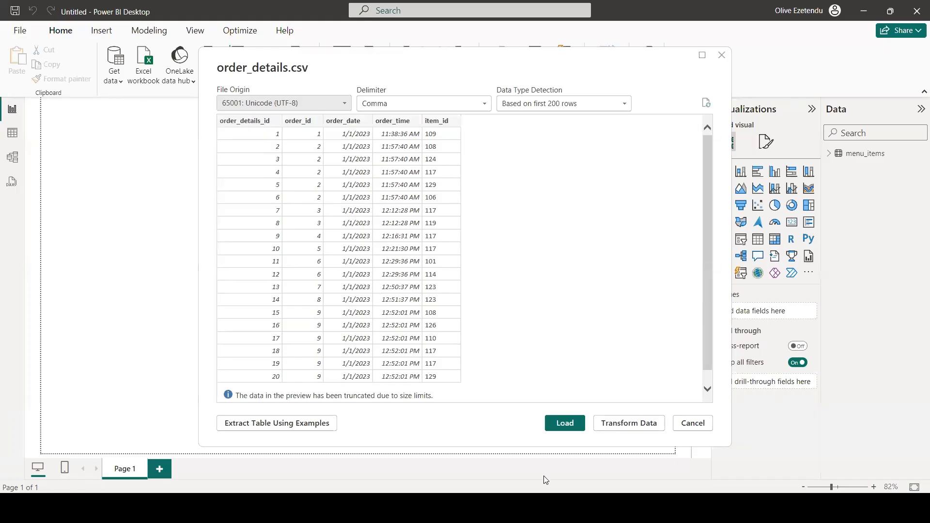
left_click(563, 424)
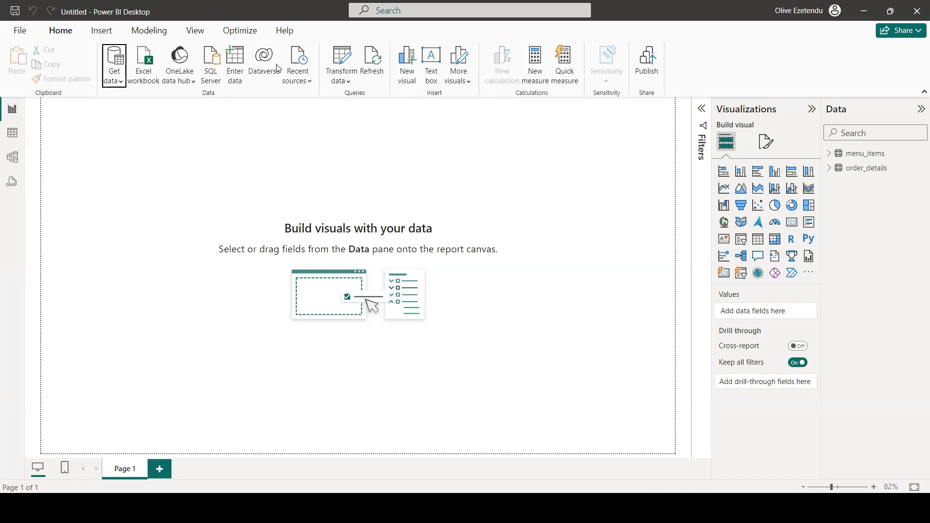
Step: Create an empty table named "Measures Table" by manual data entry and load it into the model
left_click(239, 61)
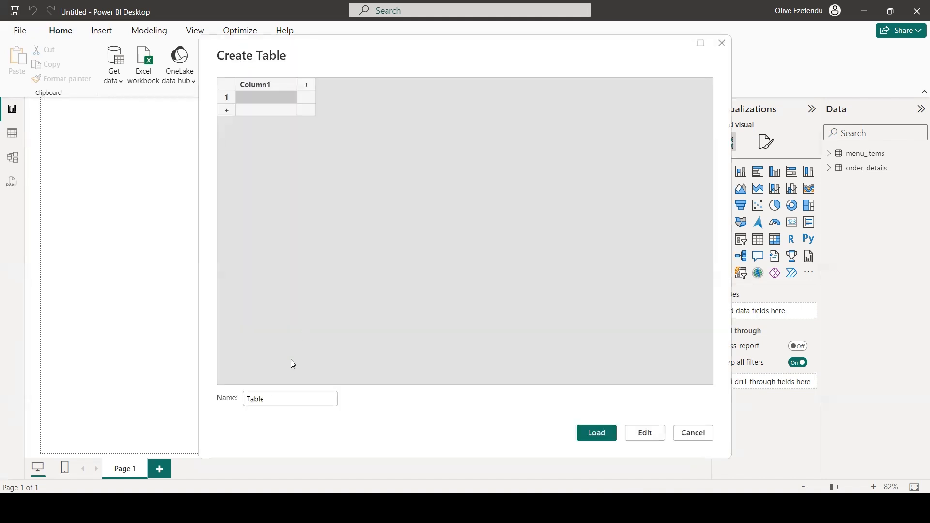
left_click(250, 400)
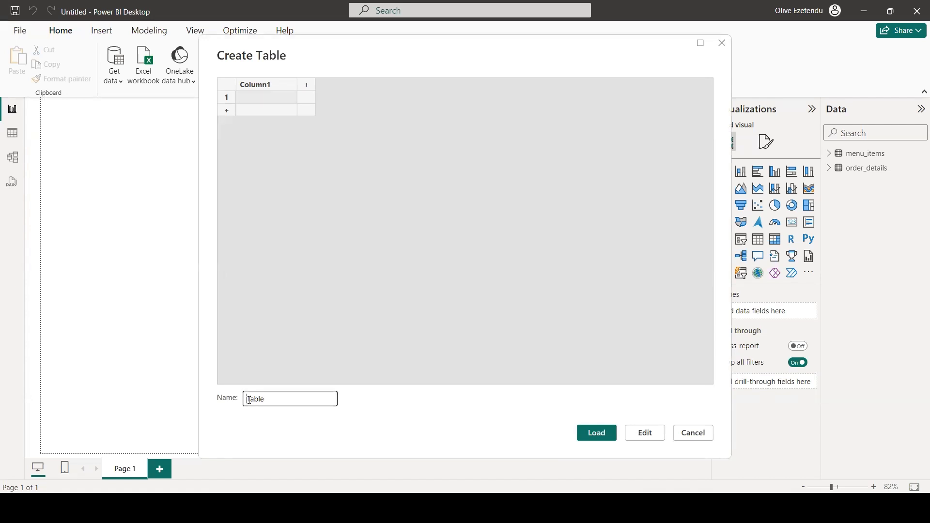
type("Measue")
key("BackSpace")
type("res")
left_click(597, 434)
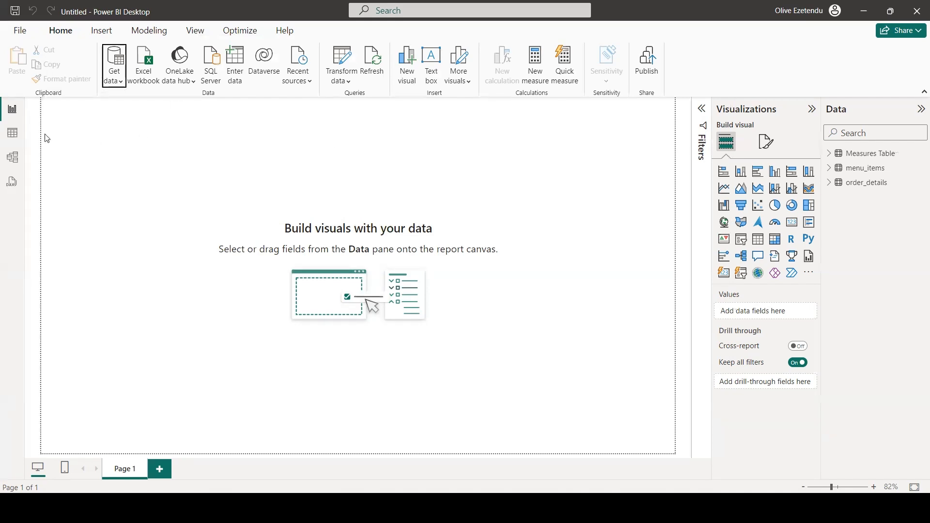
Step: Review the rows and columns of the menu_items and order_details tables, and return to the report canvas
left_click(13, 133)
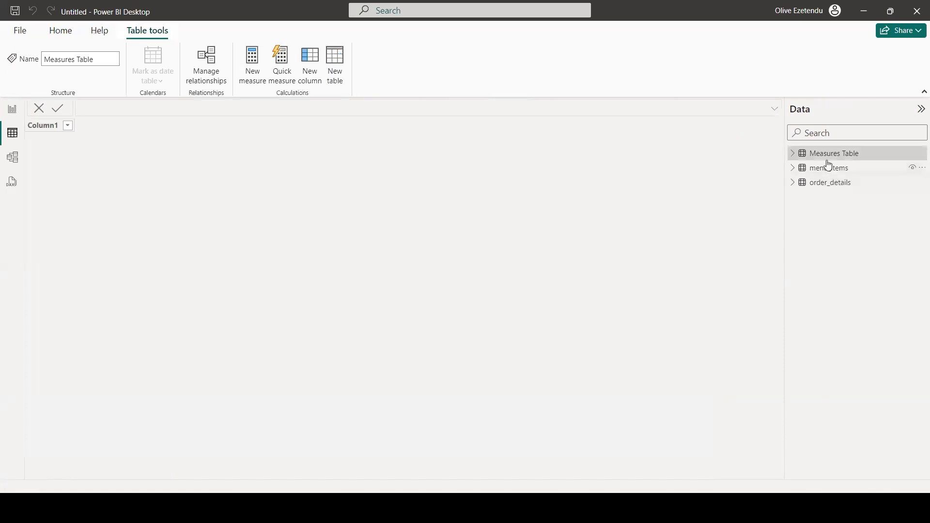
left_click(828, 169)
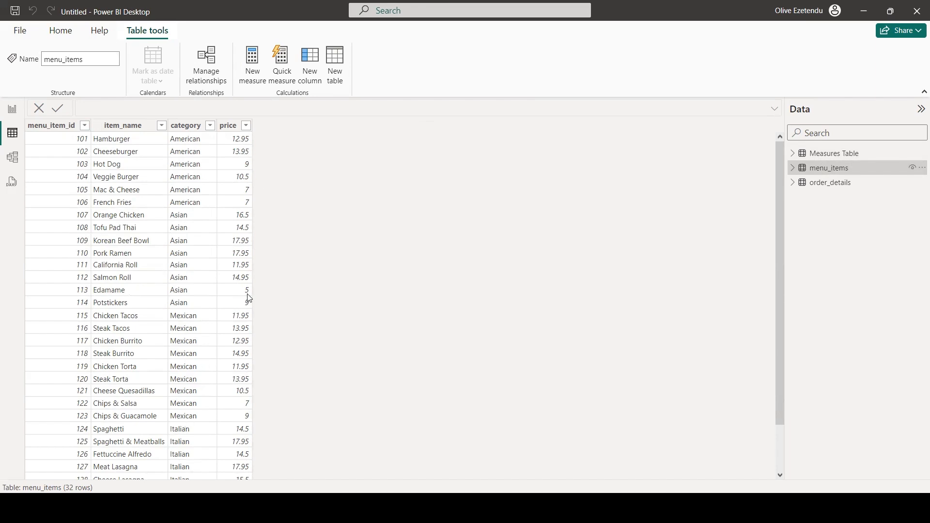
left_click(825, 183)
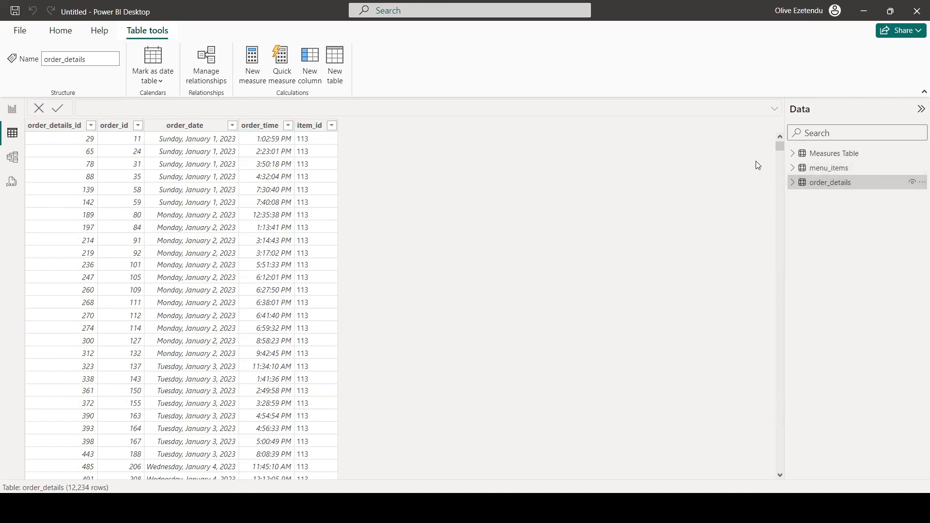
left_click(857, 171)
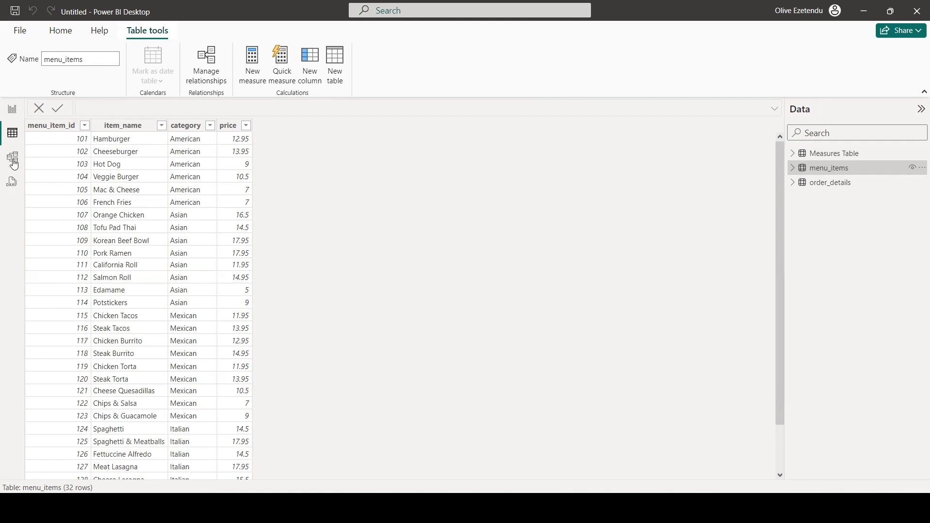
left_click(12, 111)
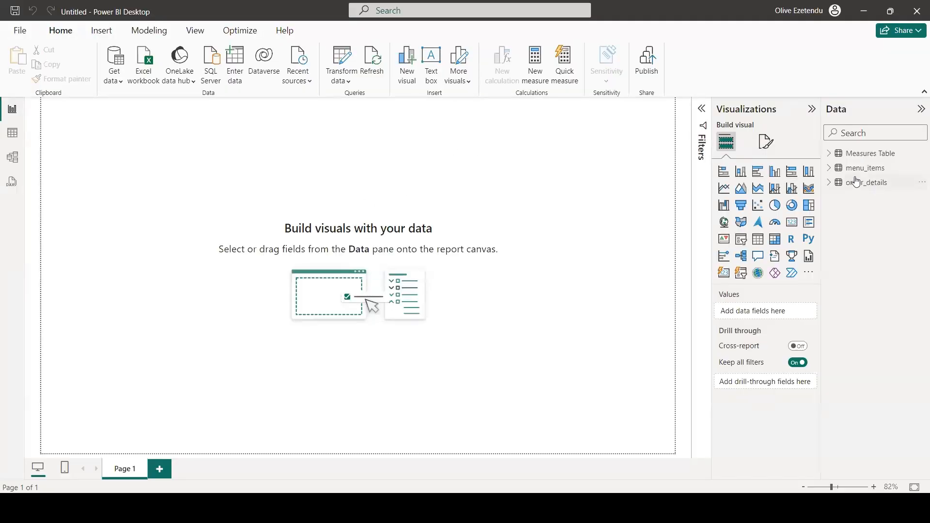
Step: Define a new calculated table DateTable with ADDCOLUMNS over a CALENDAR from 2023-01-01 to 2023-03-31, adding year, month, day and week columns
left_click(874, 168)
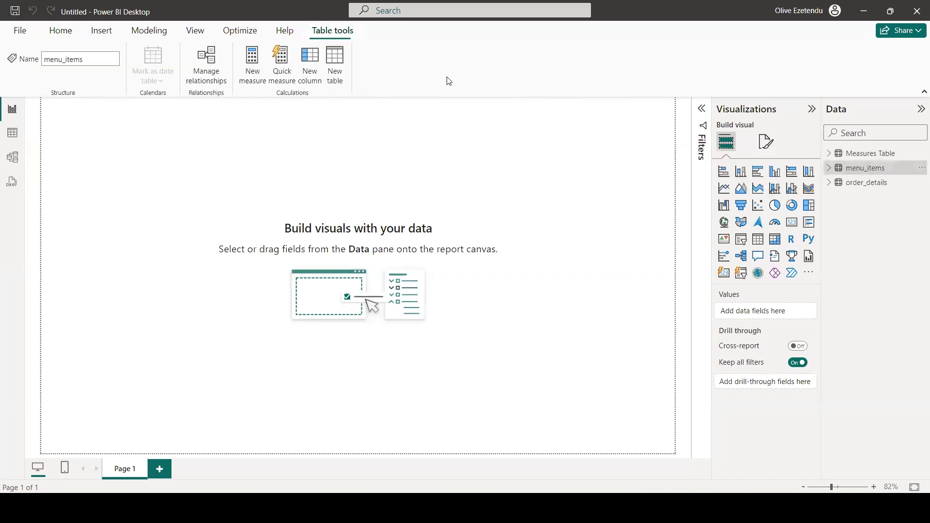
left_click(337, 61)
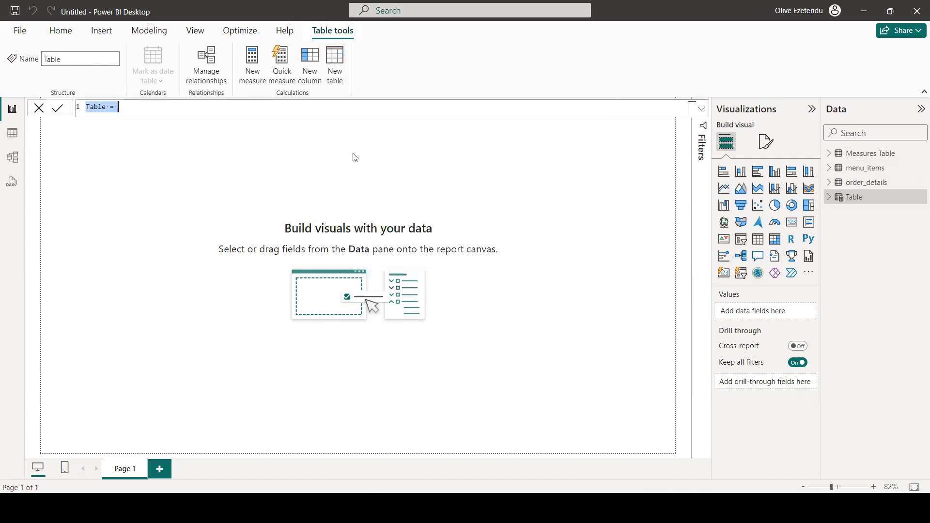
left_click(147, 108)
type("DateTable = ADDCOLUMNS(     ADDCOLUMNS(         CALENDAR(DATE(2023, 1, 1), DATE(2023, 03, 31)),         \"MonthNumber\", MONTH([Date])     ),     \"Year\", YEAR([Date]),     \"MonthName\", SWITCH([MonthNumber],                         1, \"January\",                         2, \"February\",                         3, \"March\"                     ),     \"Day\", DAY([Date]),     \"DayOfWeek\", WEEKDAY([Date]),     \"WeekNum\", WEEKNUM([Date]),     \"WeekName\", CONCATENATE(\"Wk\", FORMAT(WEEKNUM([Date]), \"0\"))")
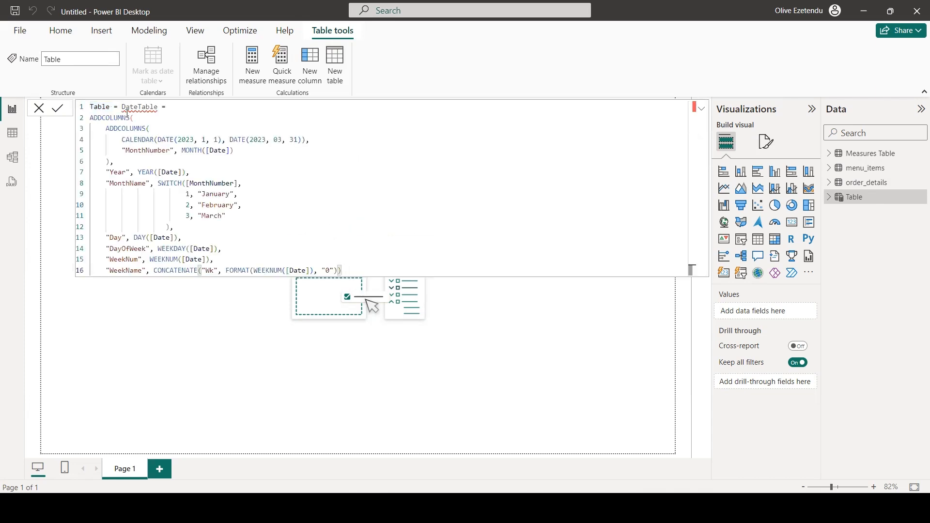
left_click_drag(121, 108, 89, 108)
key("BackSpace")
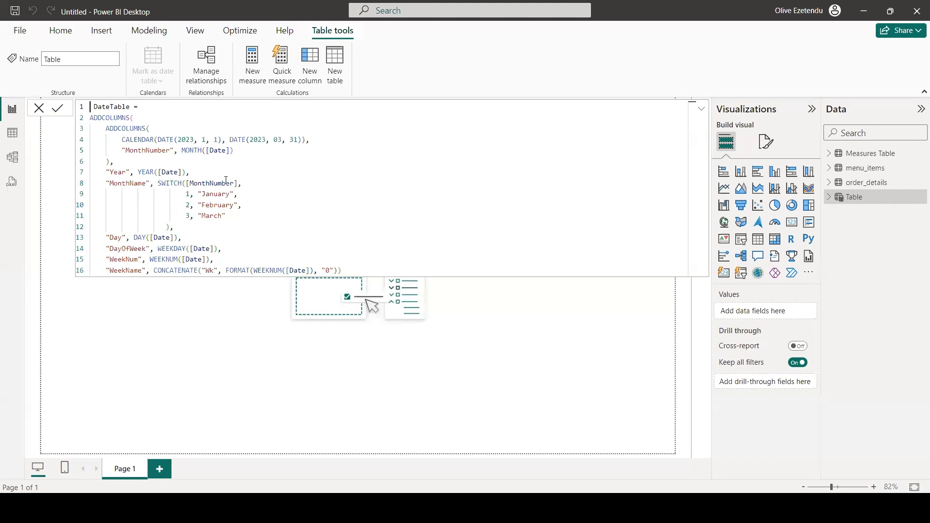
Step: Add the missing closing parenthesis to the DateTable formula, commit it, and expand the table's field list
double_click(130, 151)
left_click(285, 160)
key("ctrl+End")
type(")")
key("Return")
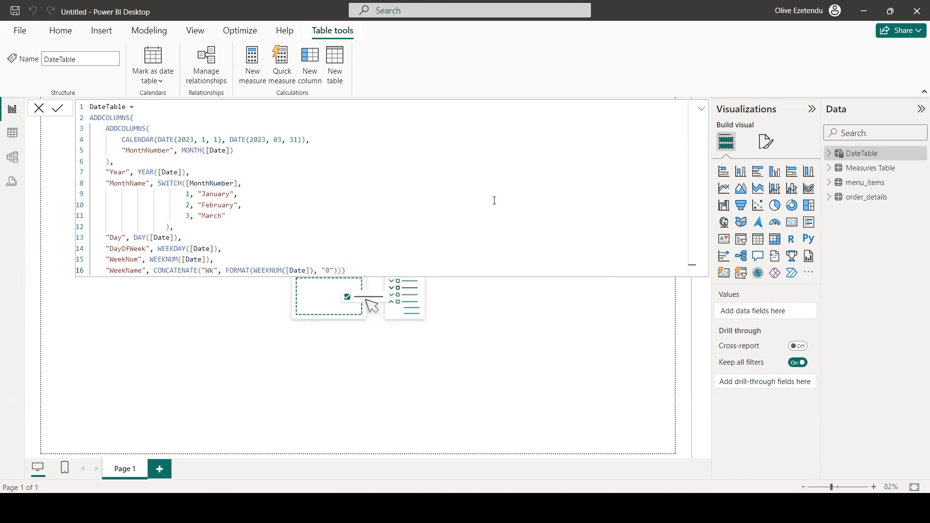
left_click(830, 153)
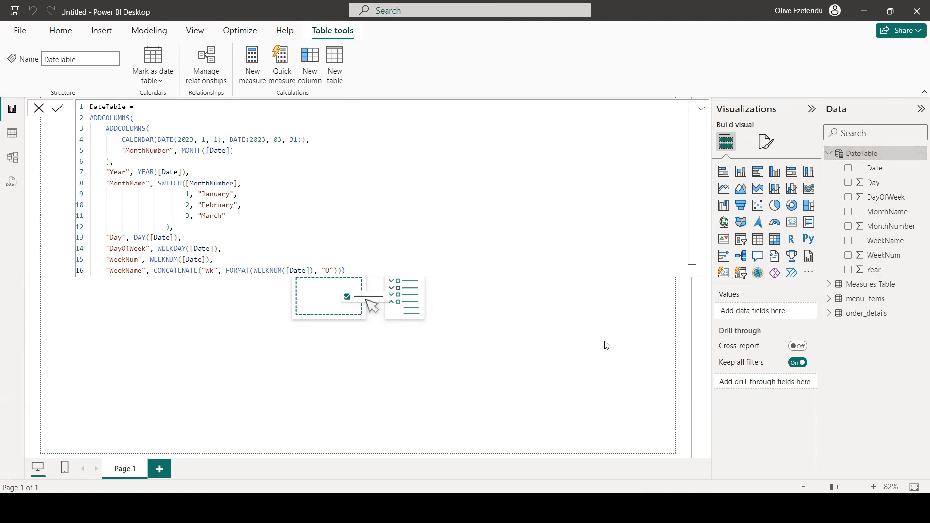
Step: Collapse the DateTable formula, view the table's data, and sort the MonthName column by MonthNumber
left_click(701, 112)
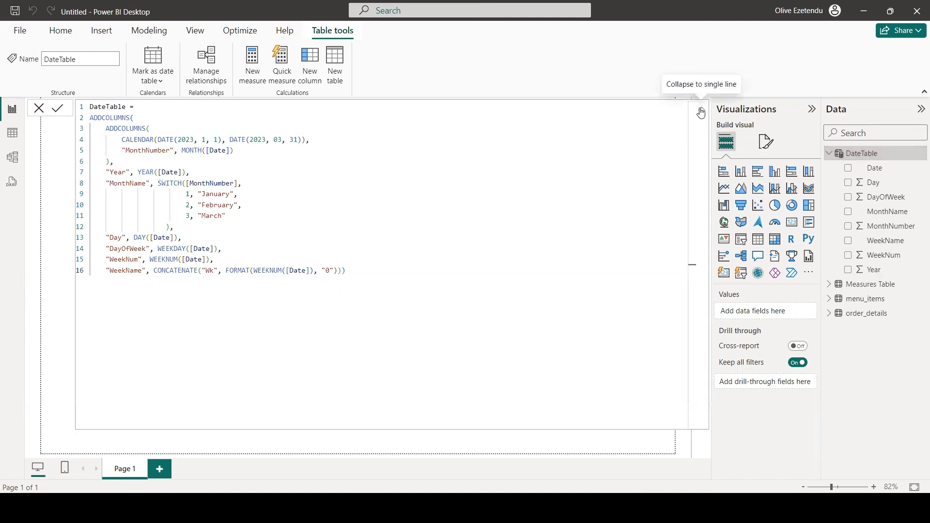
left_click(702, 113)
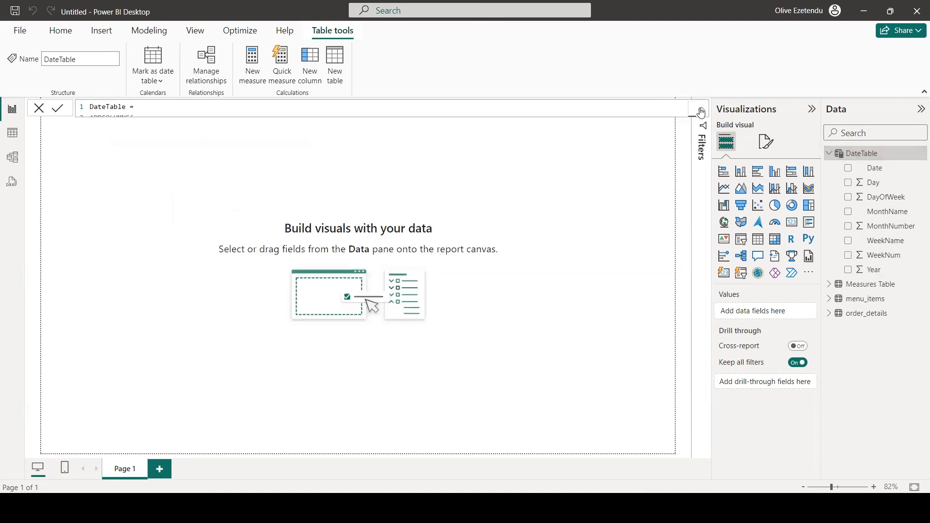
left_click(11, 135)
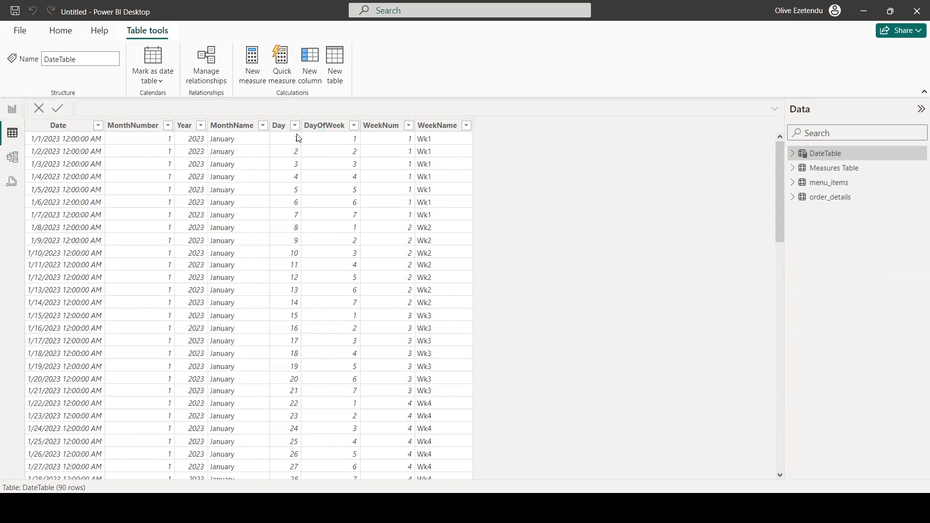
left_click(246, 127)
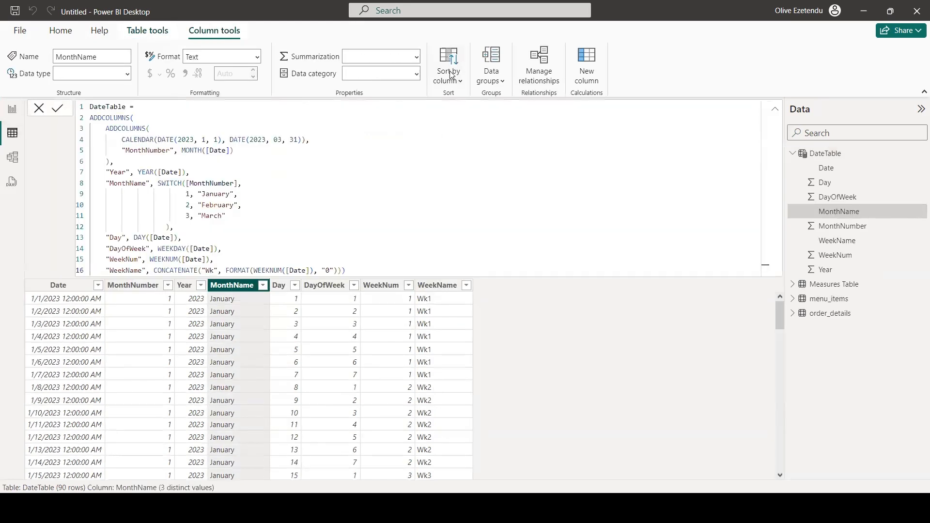
left_click(775, 109)
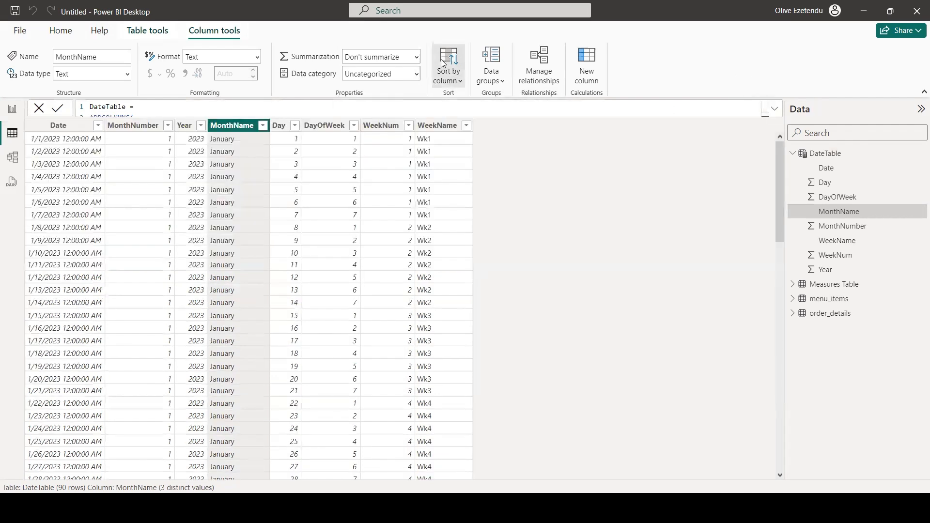
left_click(447, 70)
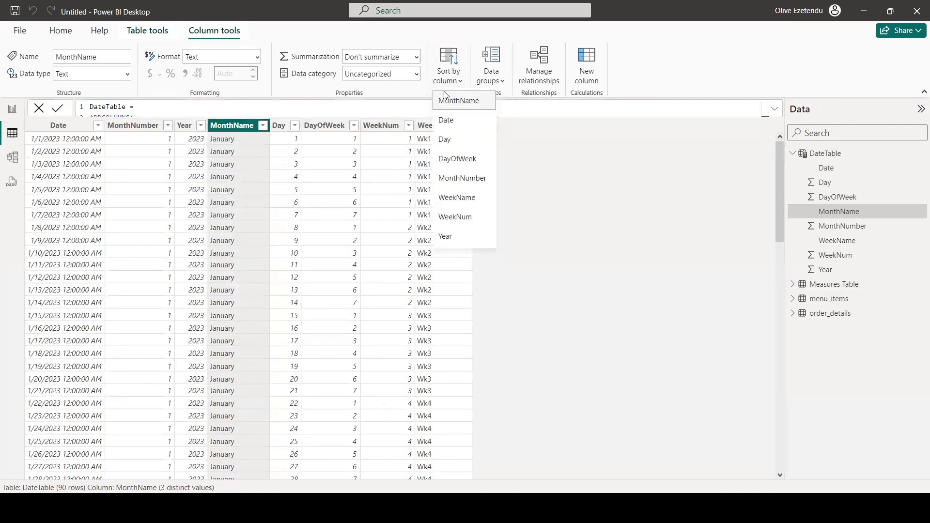
left_click(461, 178)
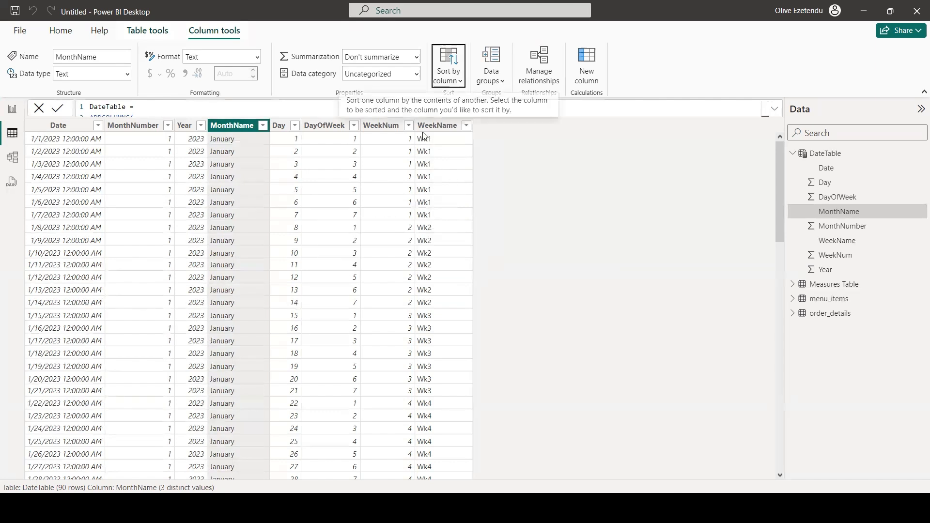
Step: Sort the WeekName column of DateTable by WeekNum
left_click(441, 127)
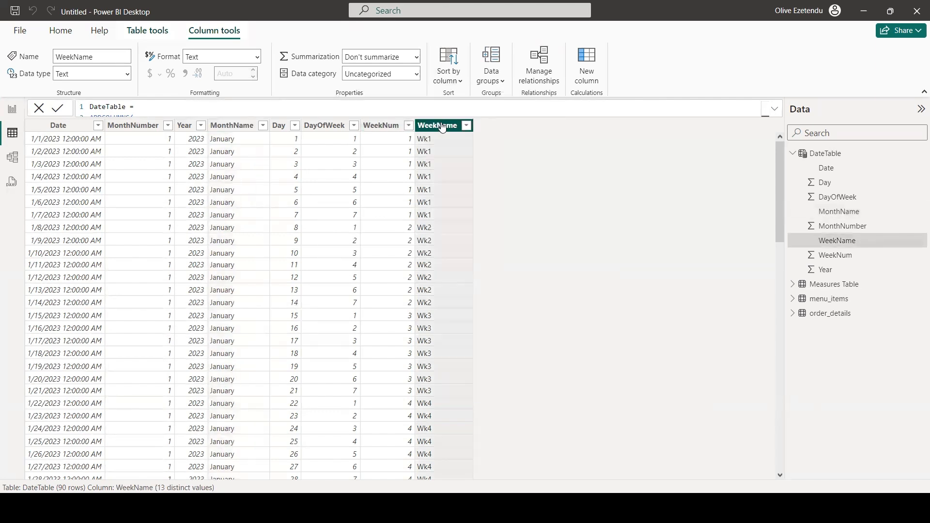
left_click(461, 81)
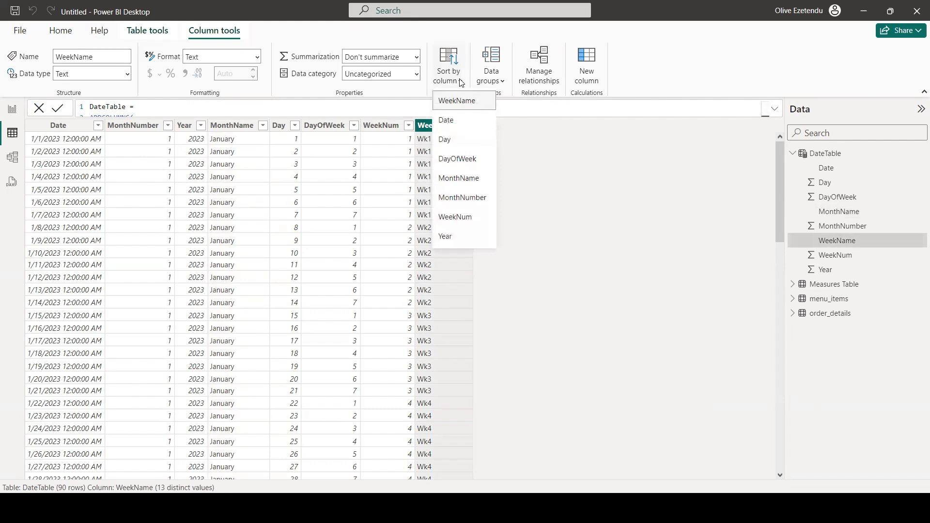
left_click(464, 217)
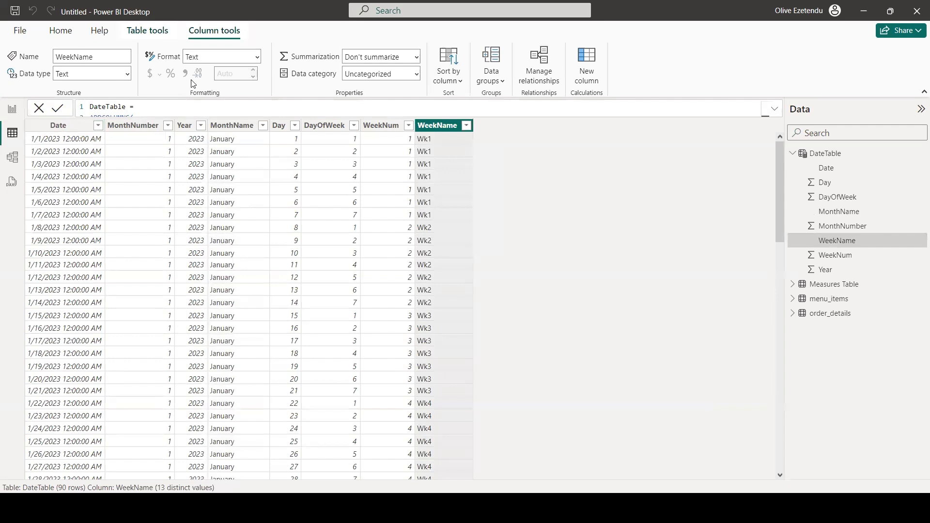
Step: Mark DateTable as a date table using Date as its date column, and save the setting
left_click(147, 31)
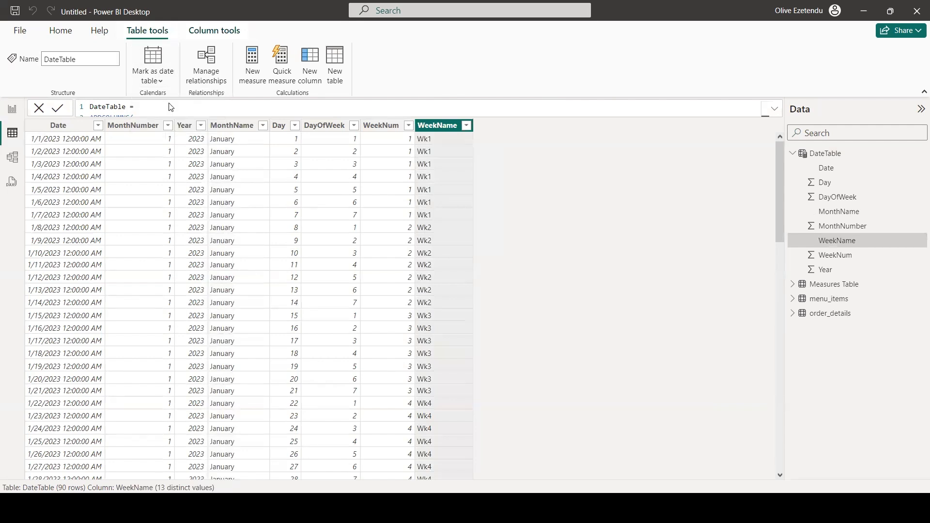
left_click(250, 161)
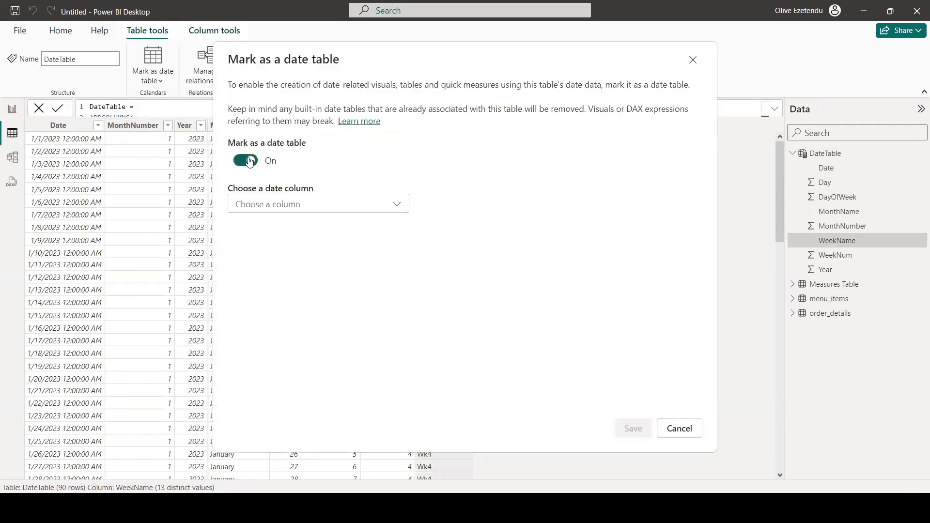
left_click(302, 198)
left_click(262, 228)
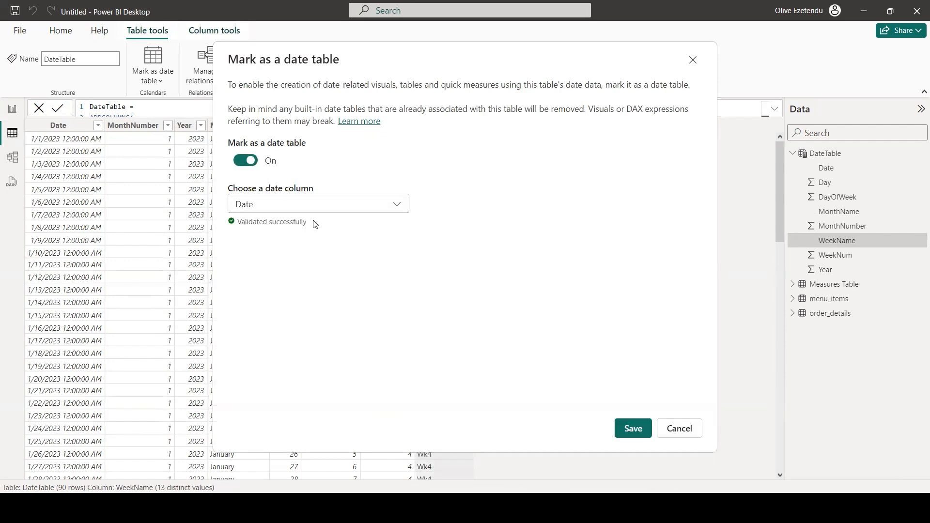
left_click(632, 428)
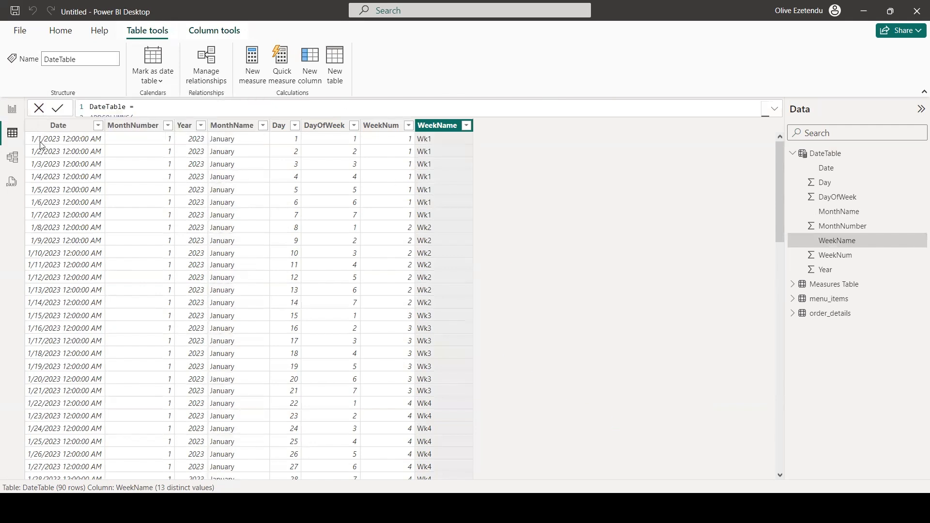
Step: Change the data type of DateTable's Date column to Date
left_click(56, 126)
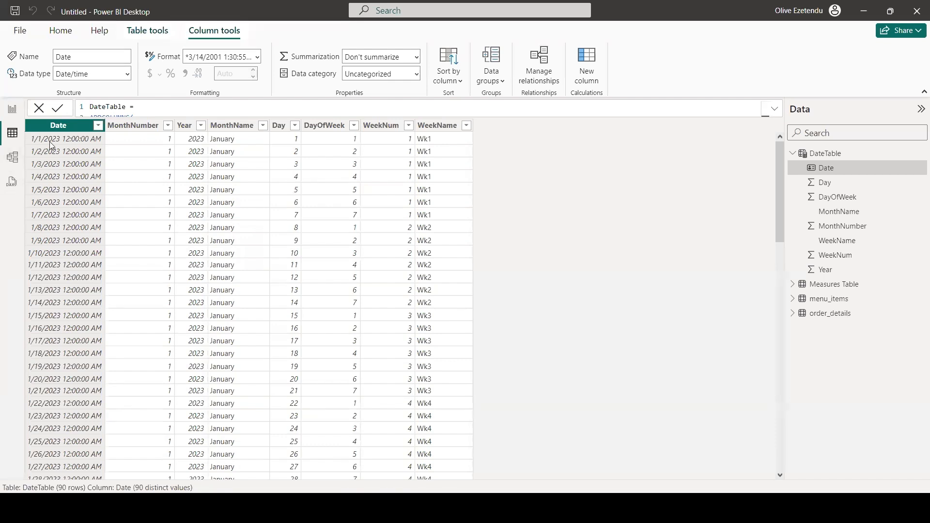
left_click(44, 288)
left_click(65, 127)
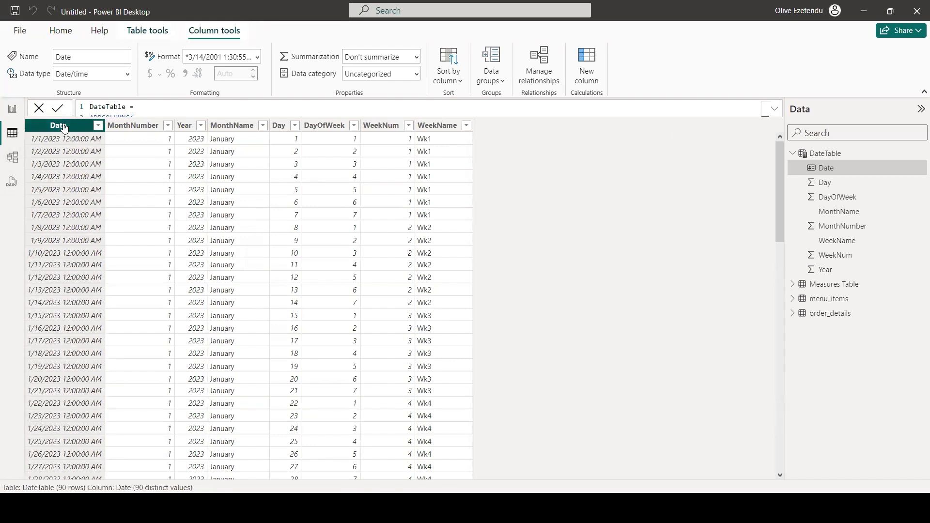
left_click(150, 36)
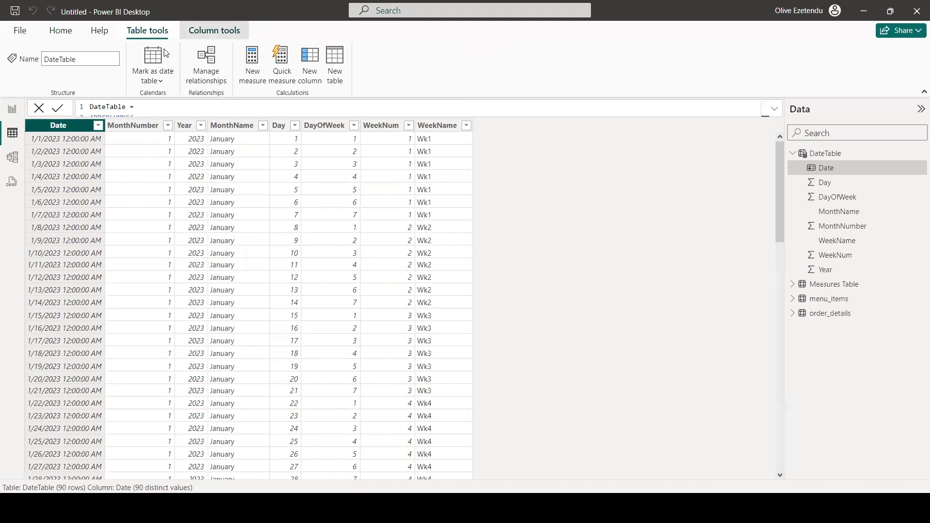
left_click(198, 33)
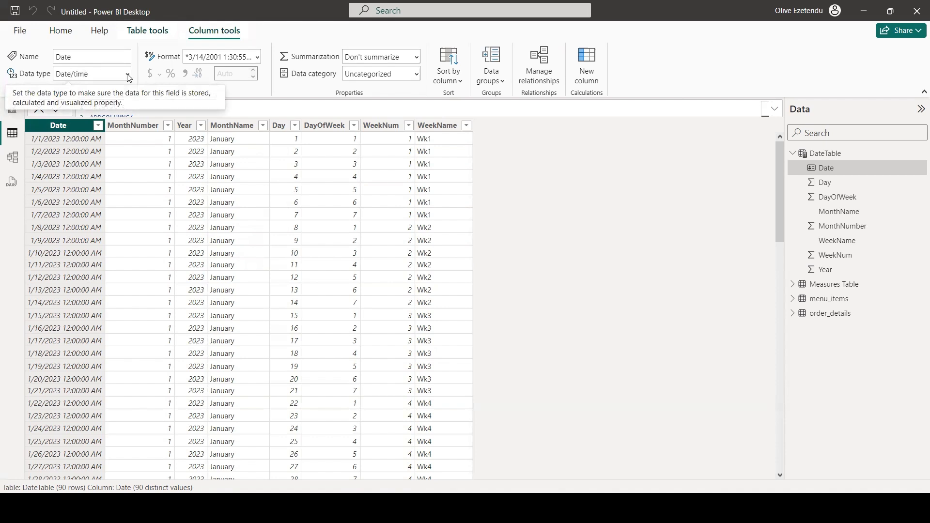
left_click(129, 78)
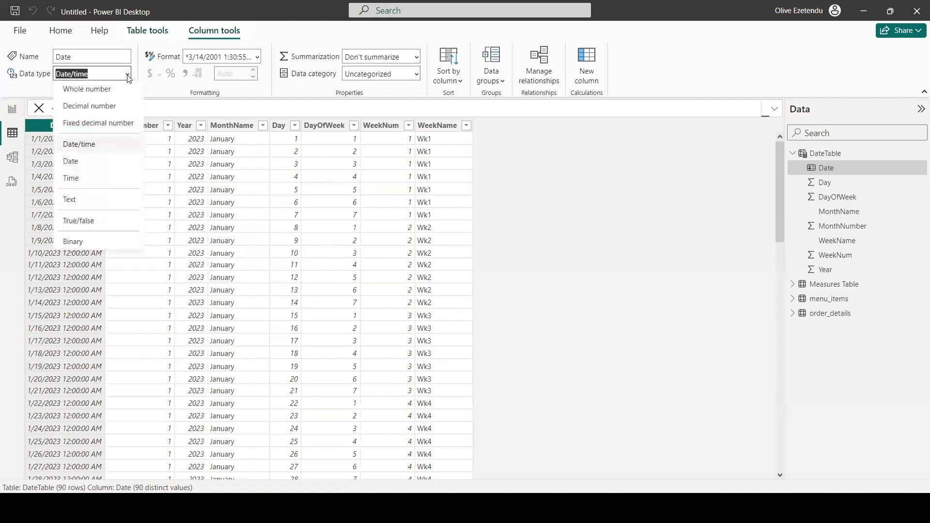
left_click(95, 164)
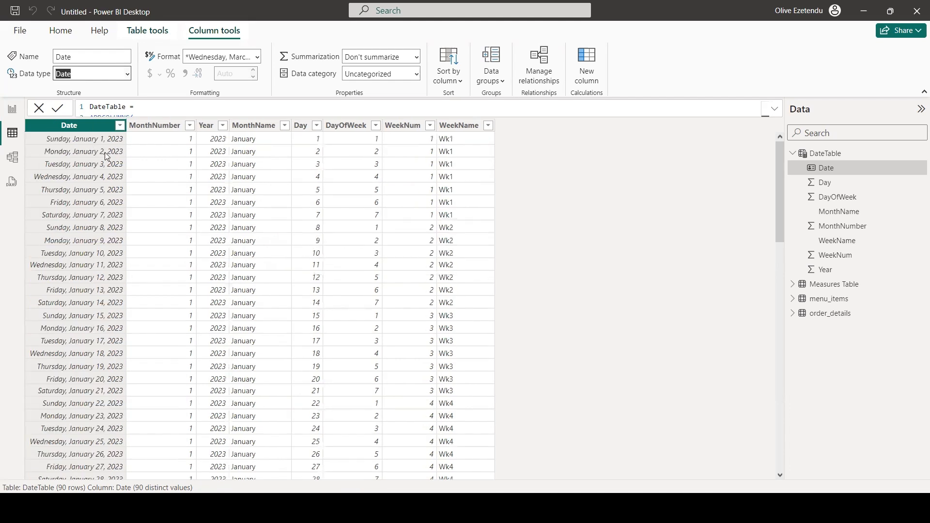
Step: Check which column MonthName is sorted by, leaving the sort setting as it is
left_click(454, 81)
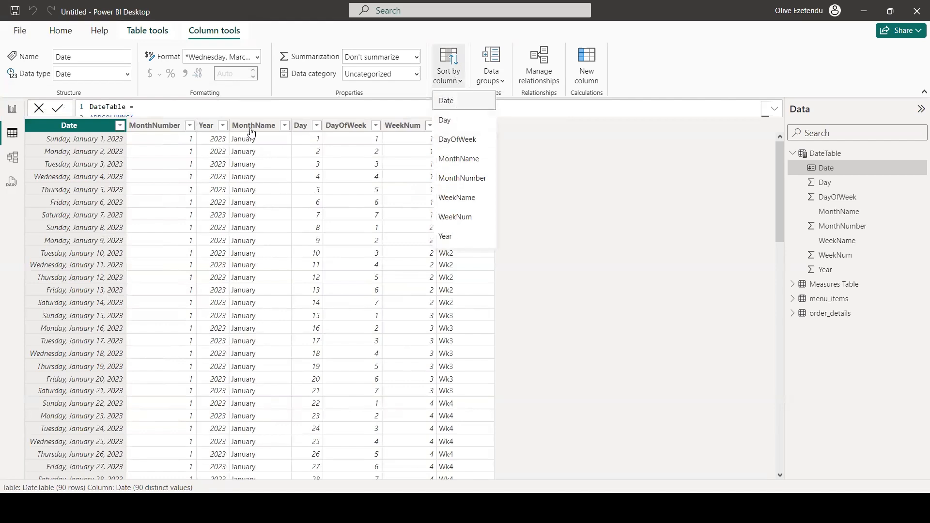
left_click(231, 126)
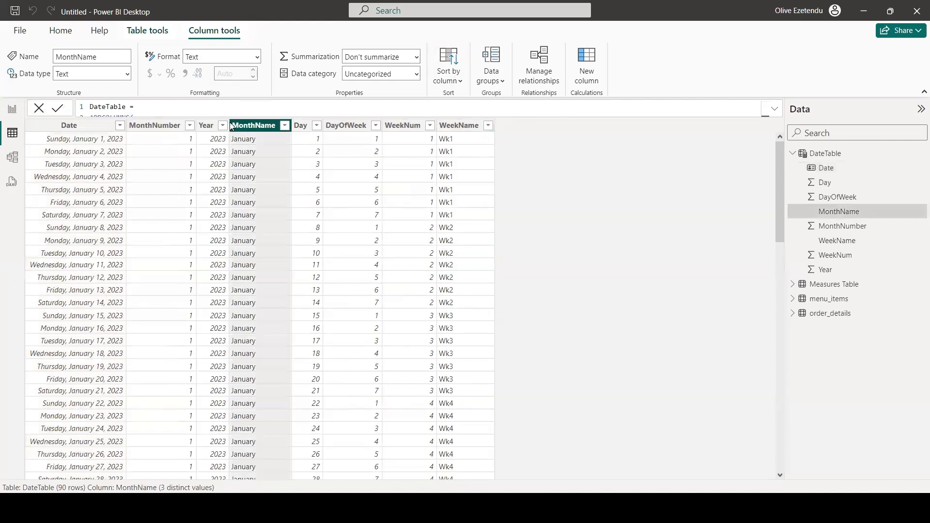
left_click(459, 80)
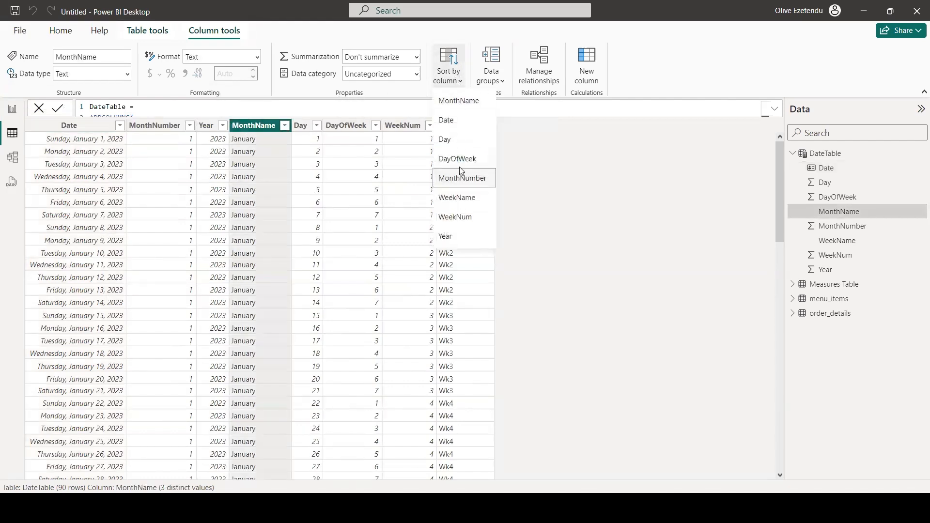
left_click(566, 186)
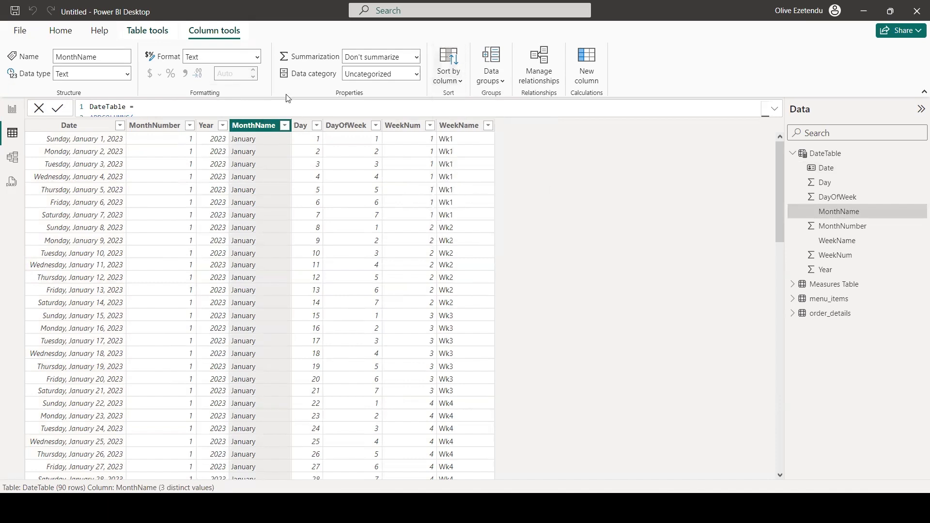
Step: Review DateTable's date table setting and its chosen date column, and save it as is
left_click(148, 30)
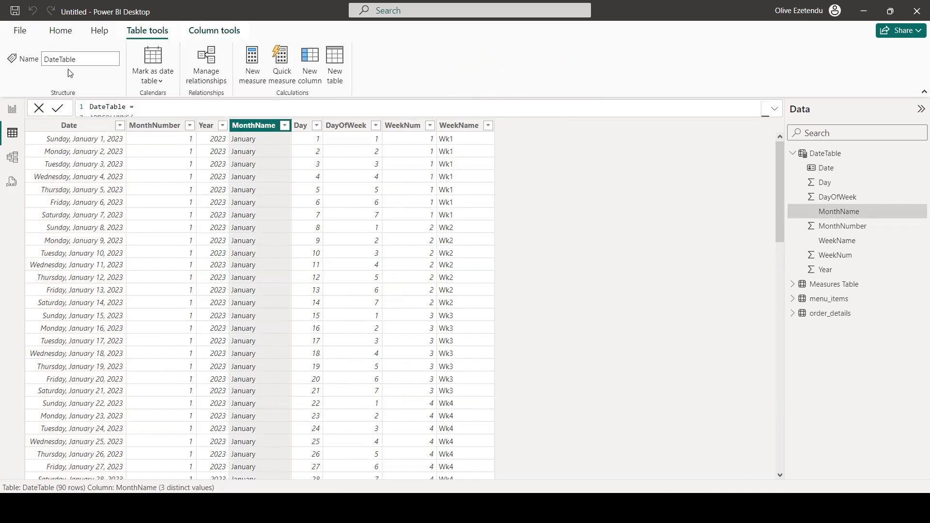
left_click(162, 83)
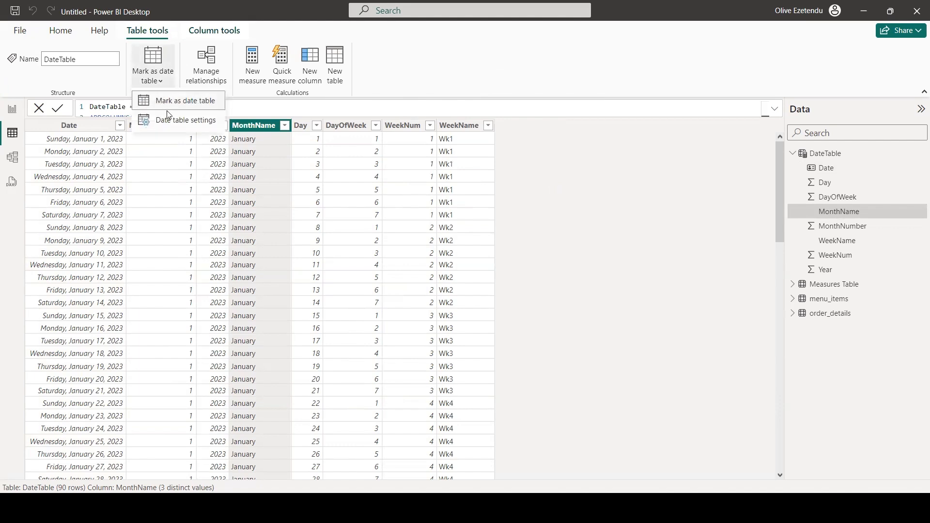
left_click(173, 103)
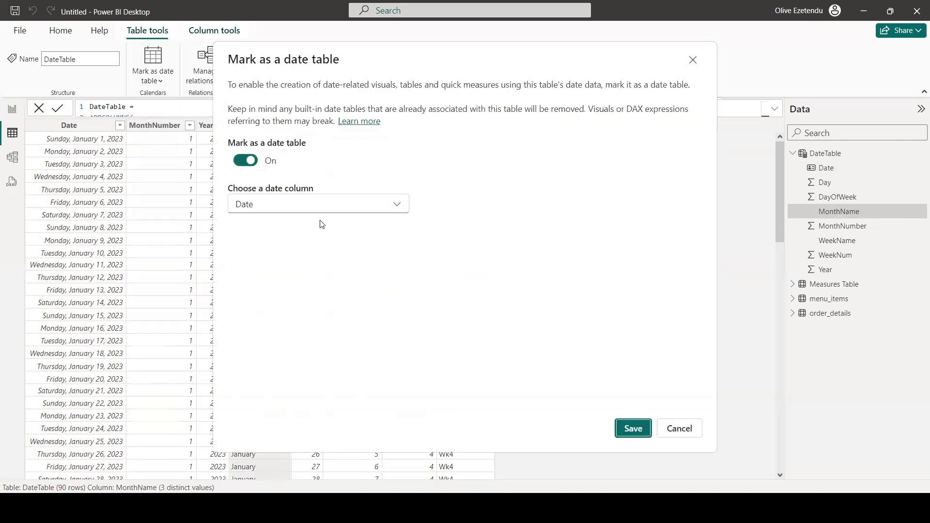
left_click(633, 429)
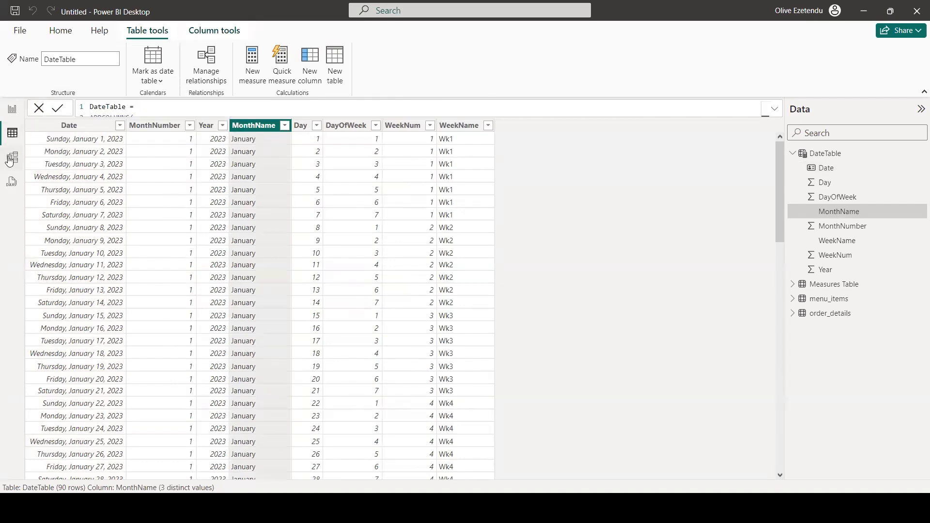
Step: Spread out the table cards in the model diagram, with DateTable below Measures Table and menu_items lower than order_details
left_click(12, 157)
left_click_drag(239, 453, 82, 412)
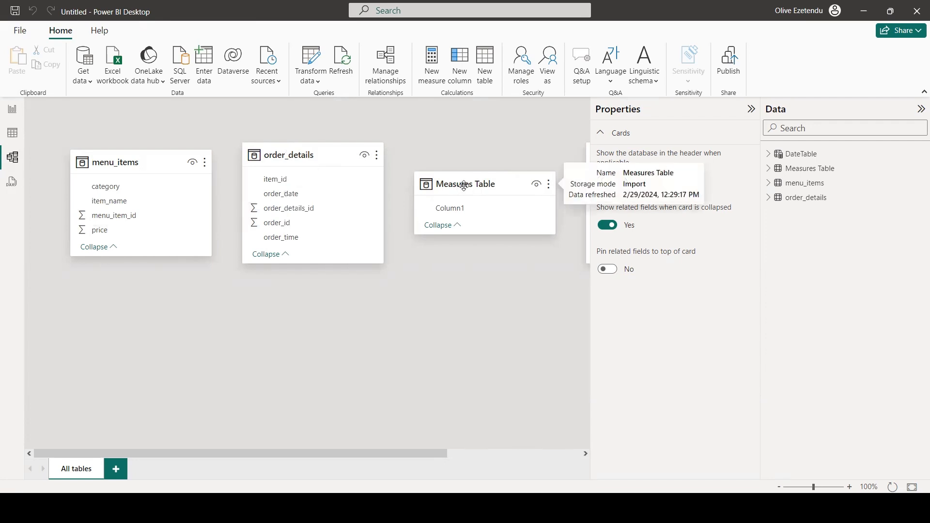
left_click_drag(463, 186, 464, 156)
left_click_drag(383, 452, 543, 463)
left_click_drag(471, 154, 499, 280)
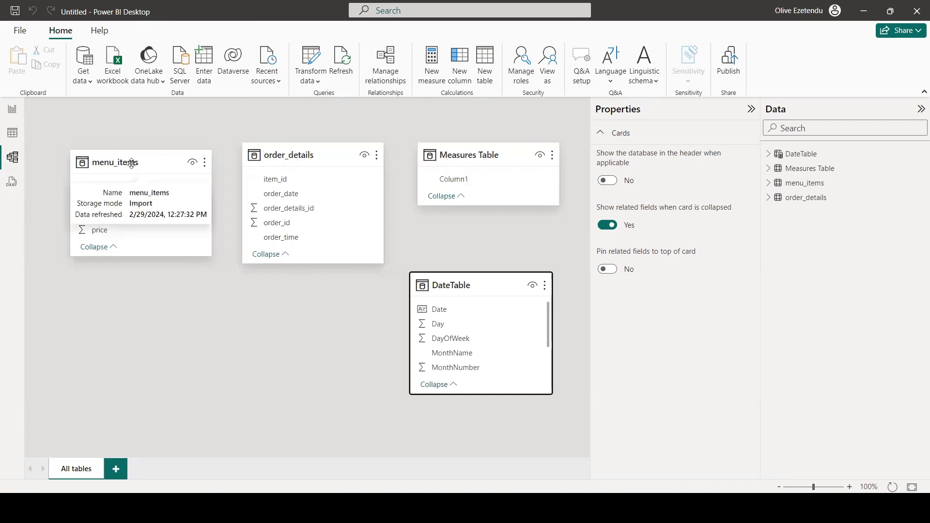
left_click_drag(95, 162, 95, 254)
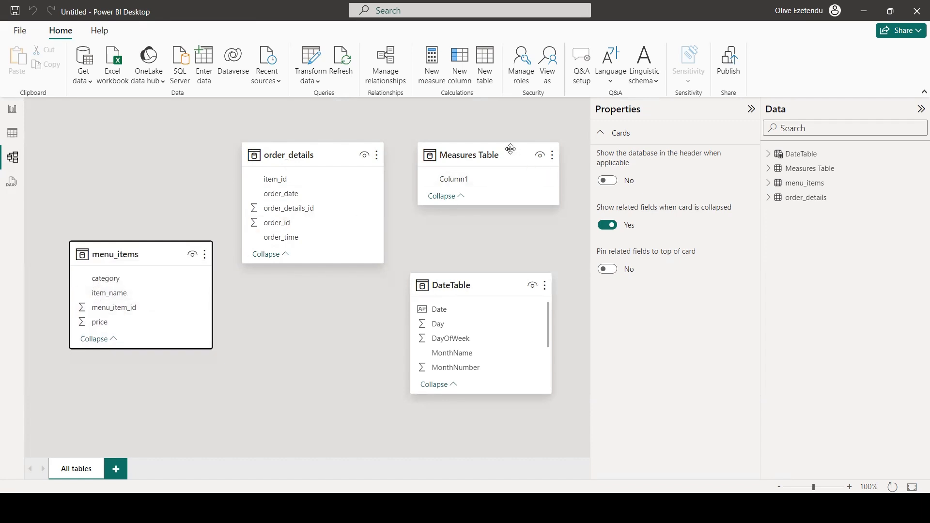
left_click_drag(509, 154, 574, 156)
left_click_drag(302, 155, 330, 156)
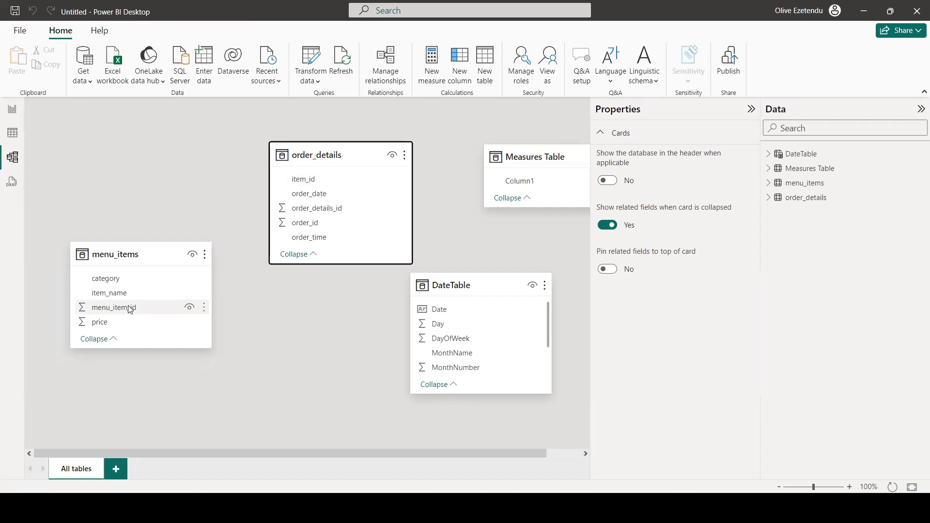
Step: Relate menu_item_id in menu_items to item_id in order_details, and Date in DateTable to order_date in order_details, moving DateTable farther from order_details
left_click_drag(131, 311, 333, 182)
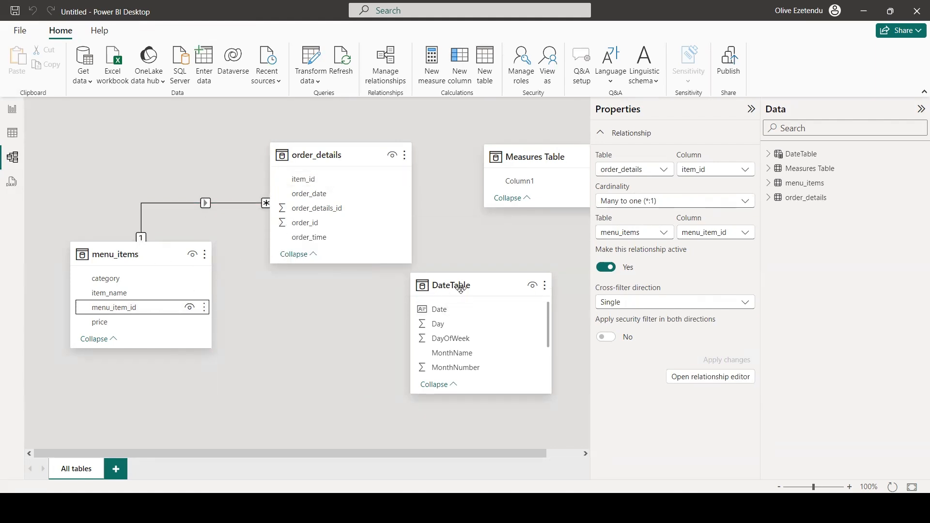
left_click_drag(483, 289, 532, 285)
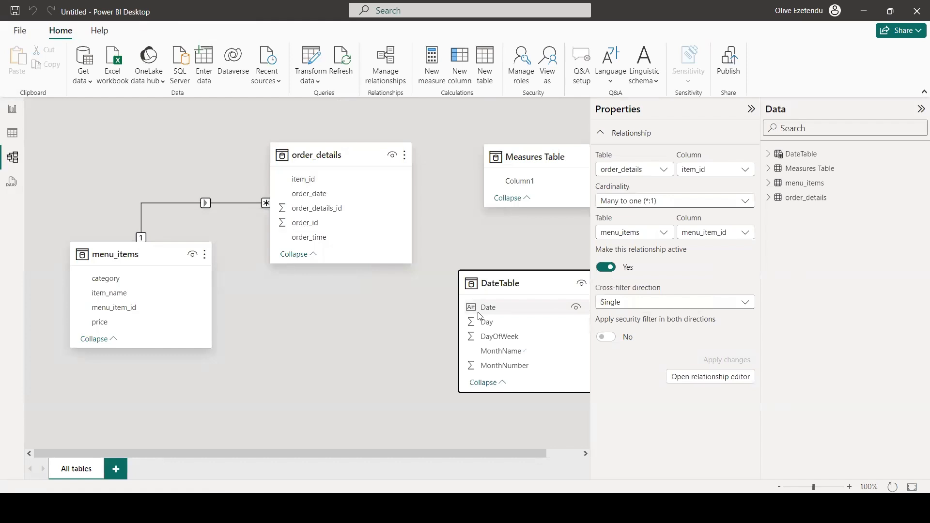
left_click_drag(479, 312, 305, 194)
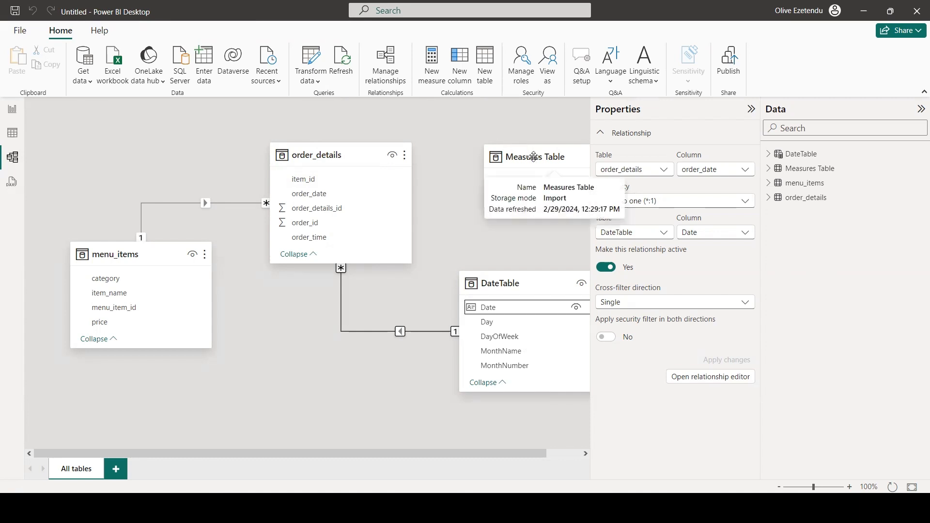
Step: Move the Measures Table card closer to order_details in the model diagram, and return to the report page
left_click_drag(536, 160, 498, 158)
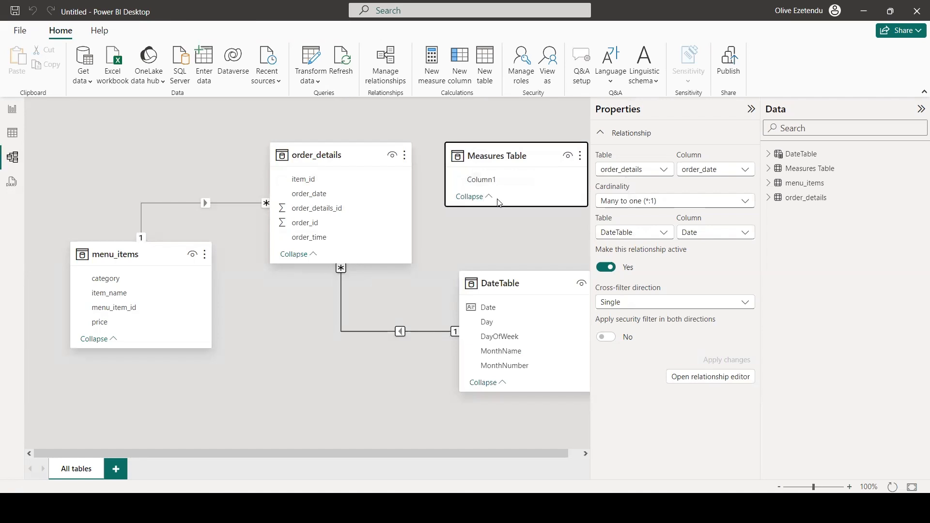
left_click(14, 112)
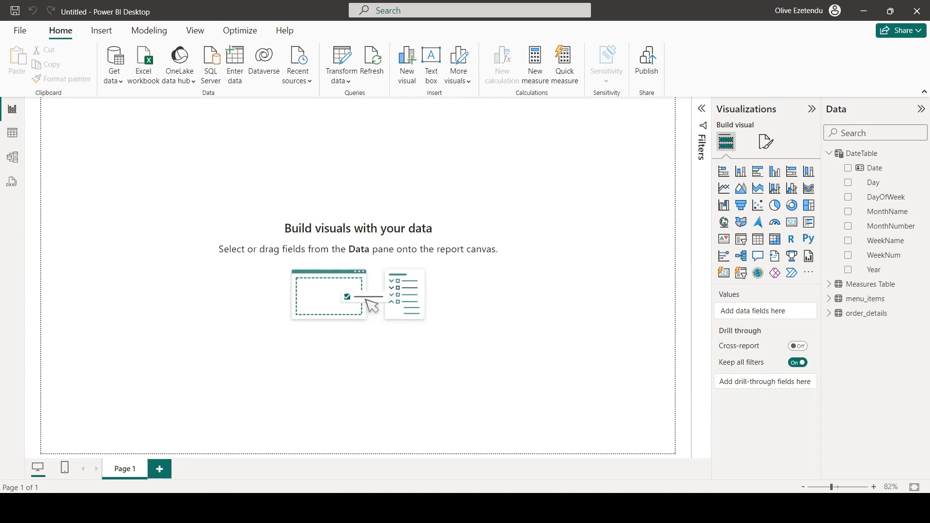
Step: Switch to the Sales Analytics report, examine its Sales Analysis dashboard and the available custom visuals, and return to the untitled report
mouse_move(653, 508)
left_click(522, 467)
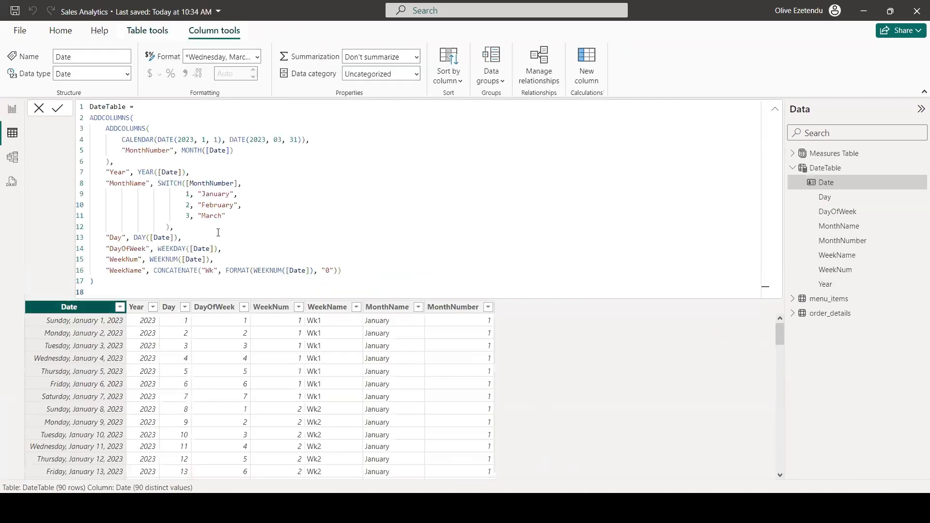
left_click(6, 111)
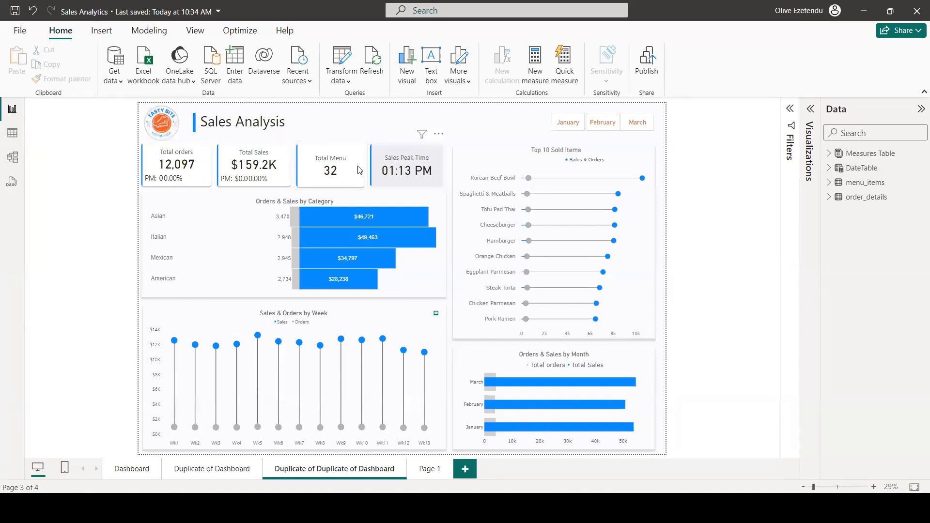
left_click(811, 111)
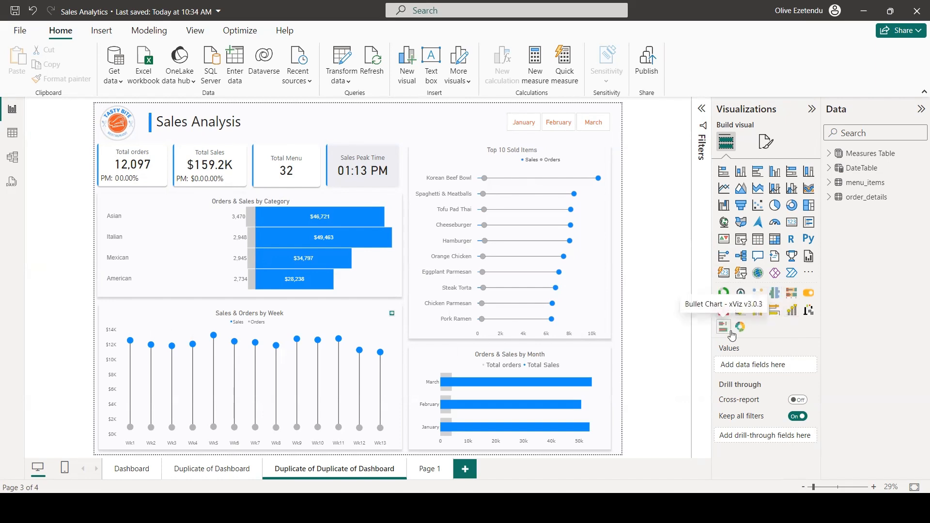
mouse_move(653, 506)
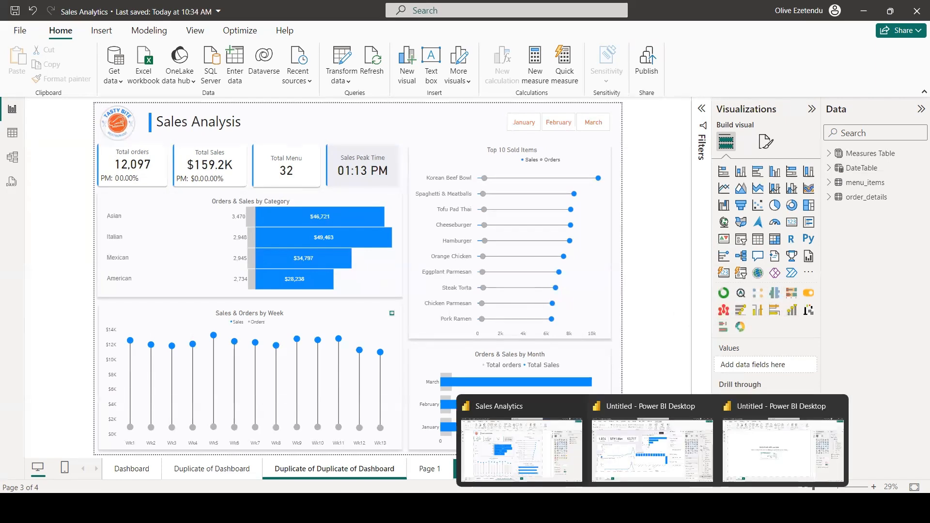
left_click(746, 465)
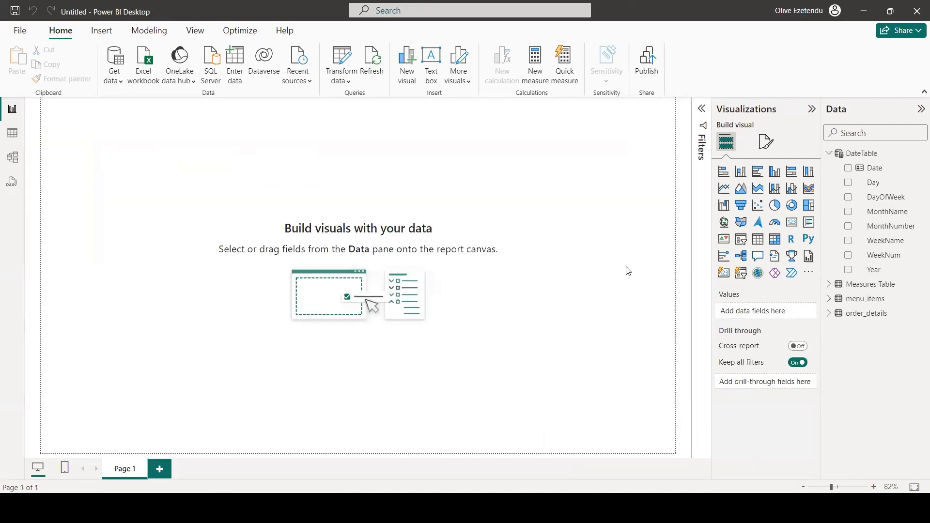
Step: Find the Lollipop Bar Chart (Standard) by PBIVizEdit.com among the downloadable visuals and import it into the report
left_click(809, 273)
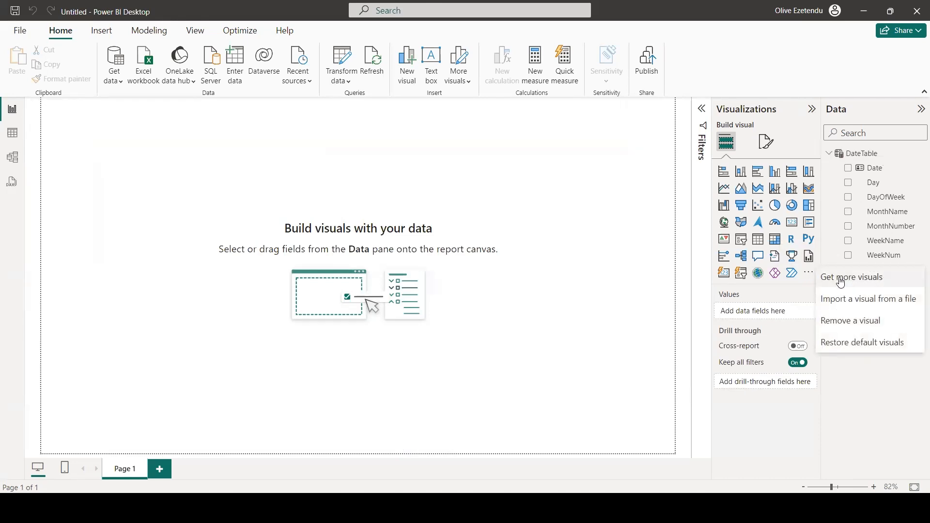
left_click(840, 279)
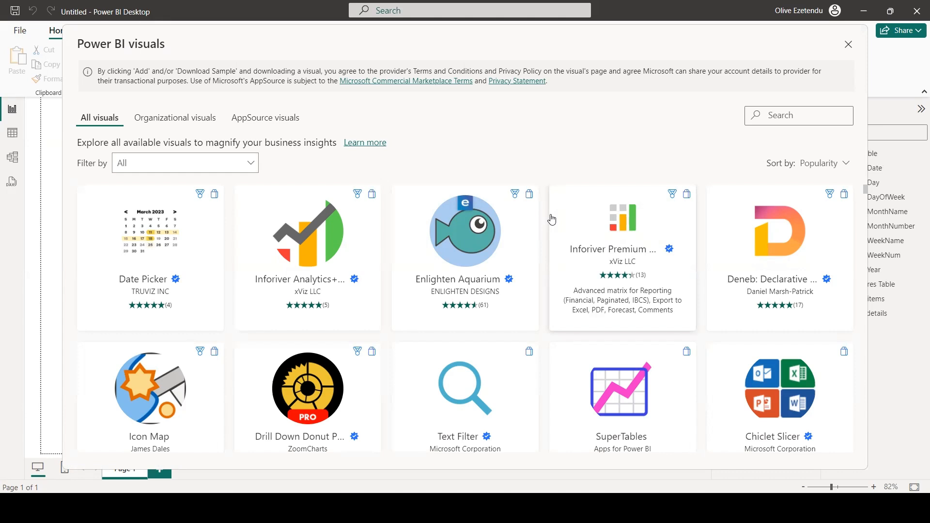
left_click(776, 118)
type("lol")
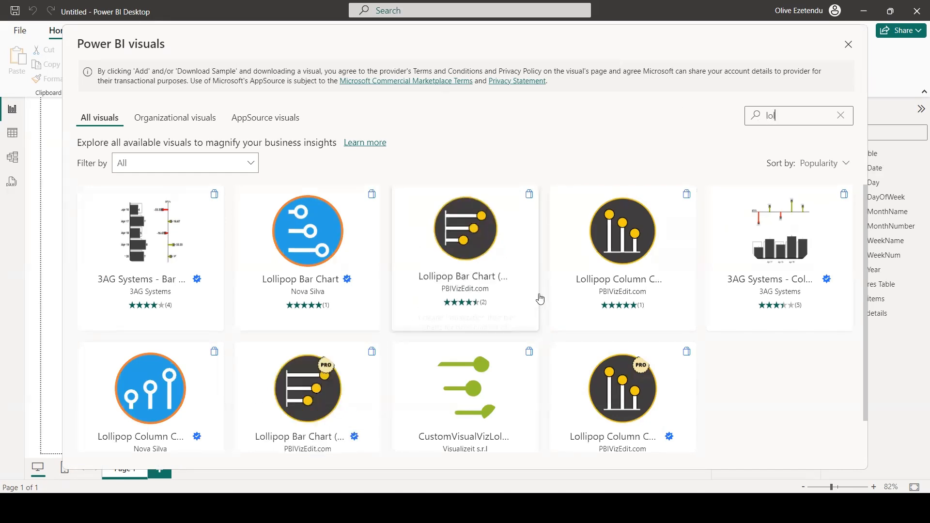
left_click(481, 266)
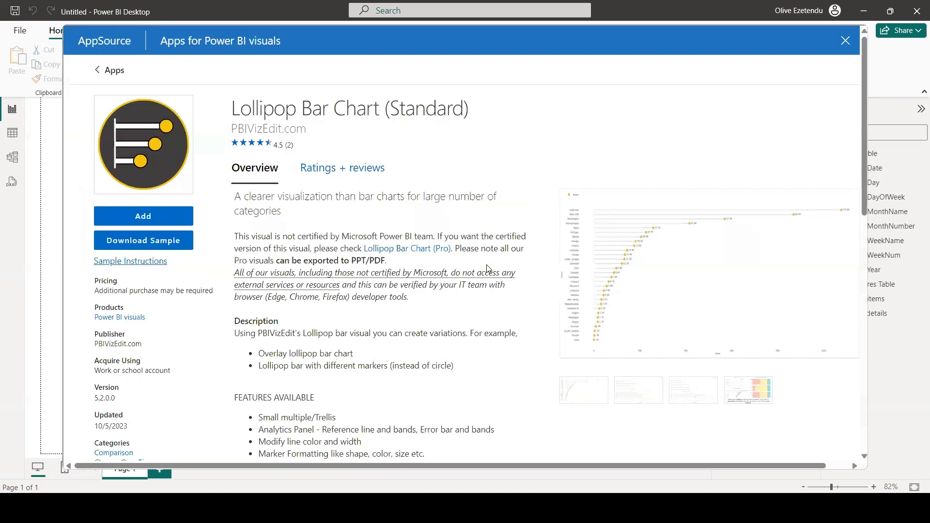
left_click(151, 216)
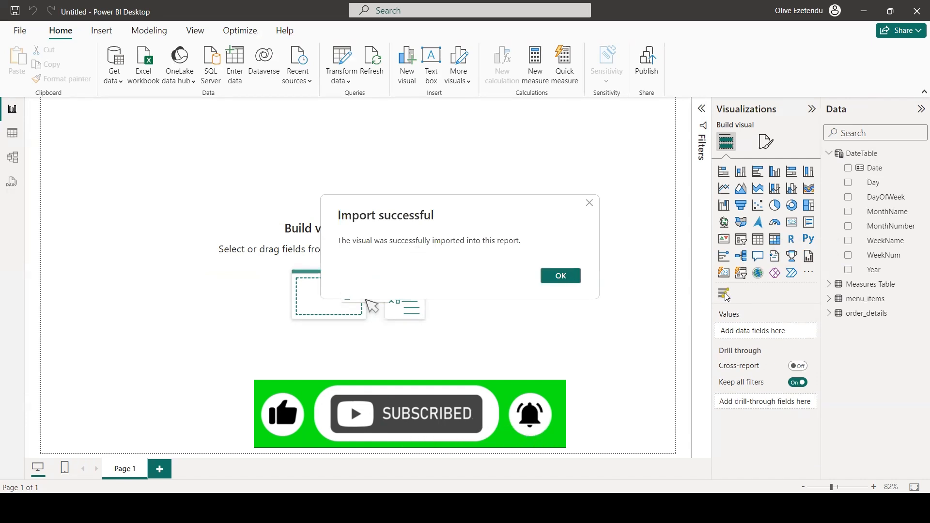
left_click(562, 279)
Step: Find the Lipstick Bar Chart (Standard) by PBIVizEdit.com among the downloadable visuals and import it into the report
left_click(809, 272)
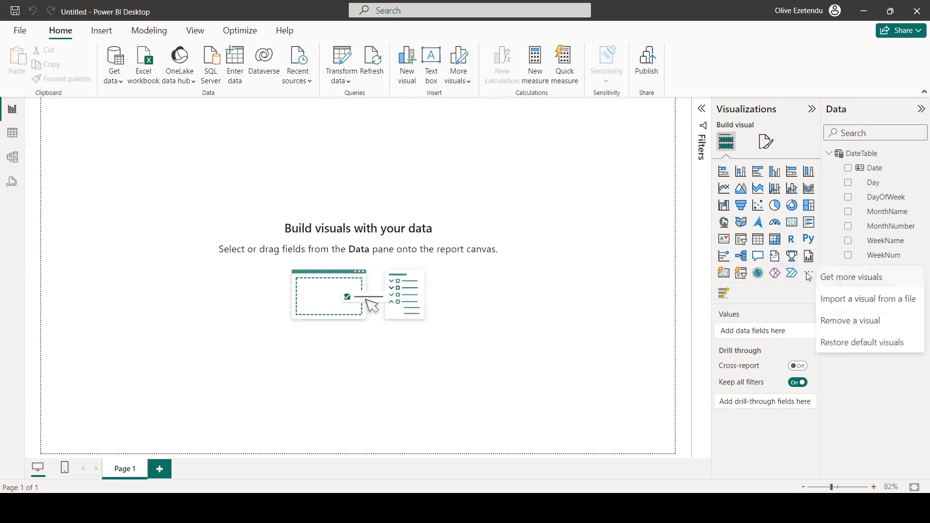
left_click(837, 284)
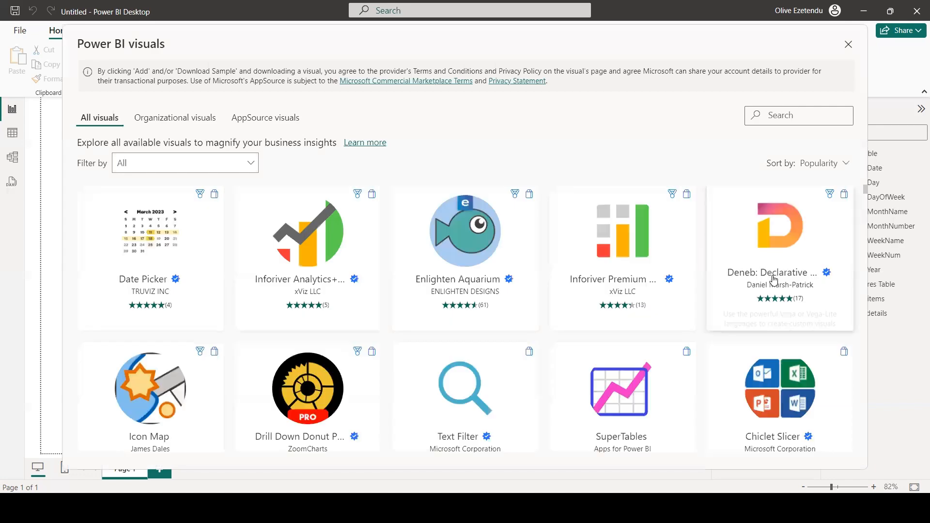
left_click(792, 114)
type("Lips")
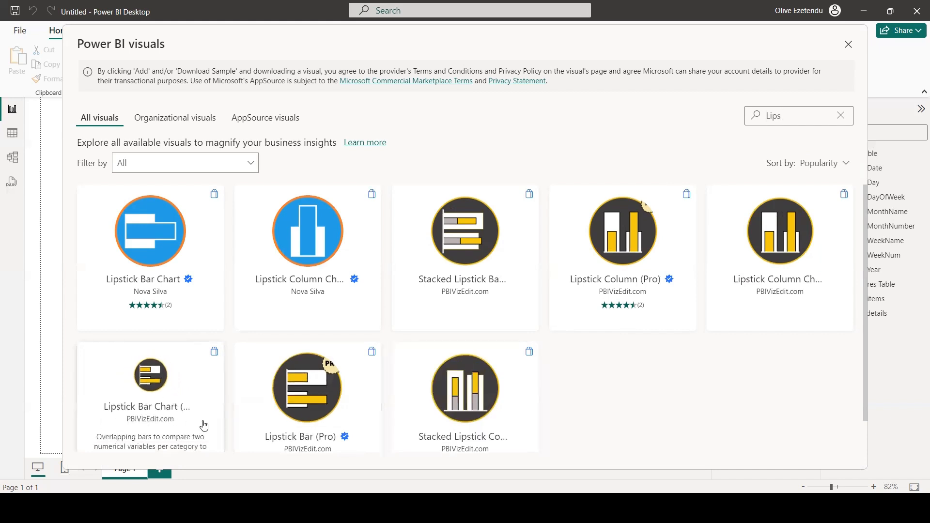
left_click(153, 404)
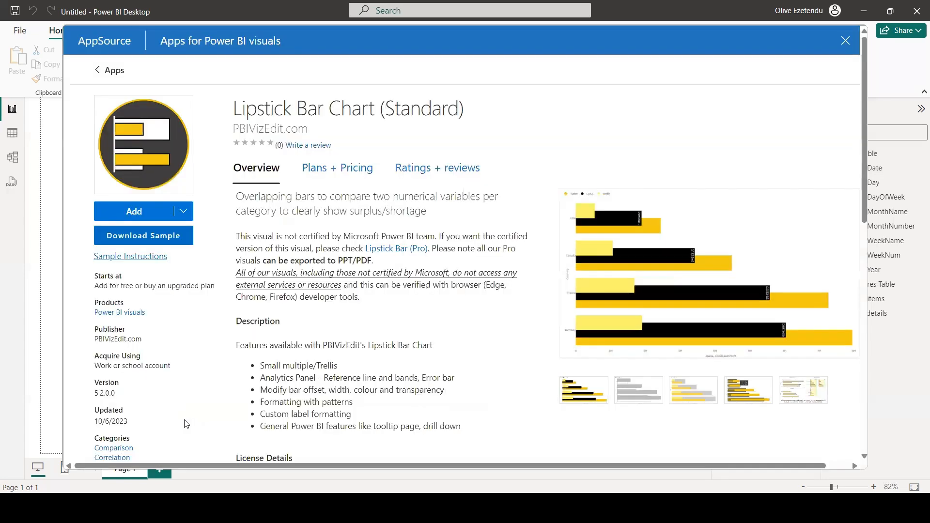
left_click(139, 213)
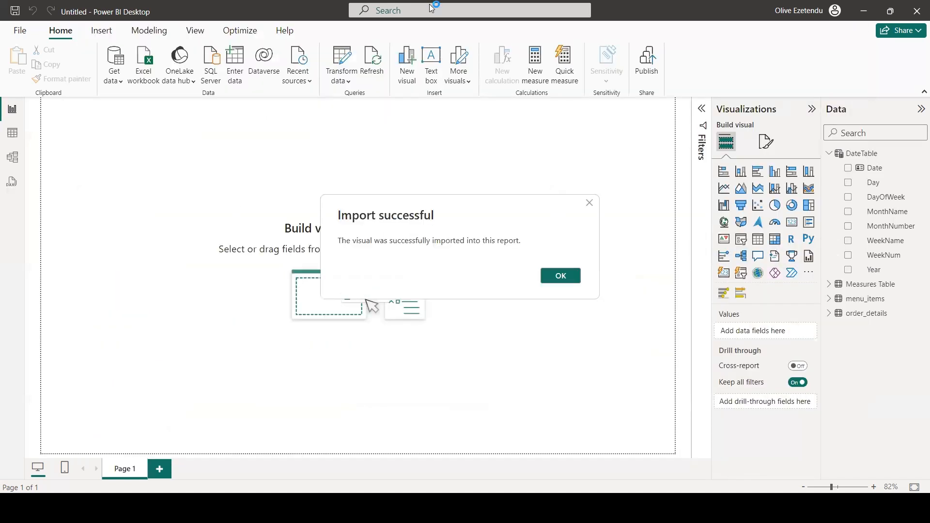
left_click(562, 277)
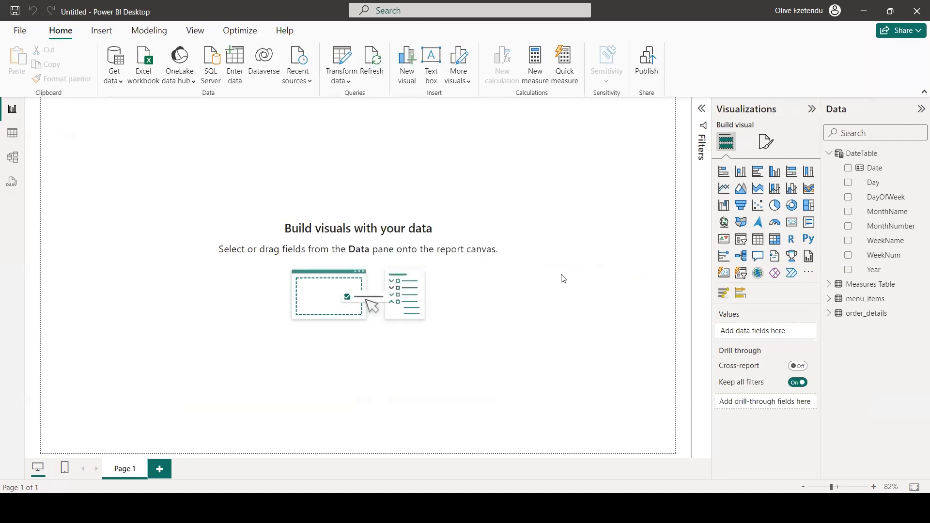
Step: Find the Dumbbell Column Chart by Nova Silva among the downloadable visuals and import it into the report
left_click(809, 274)
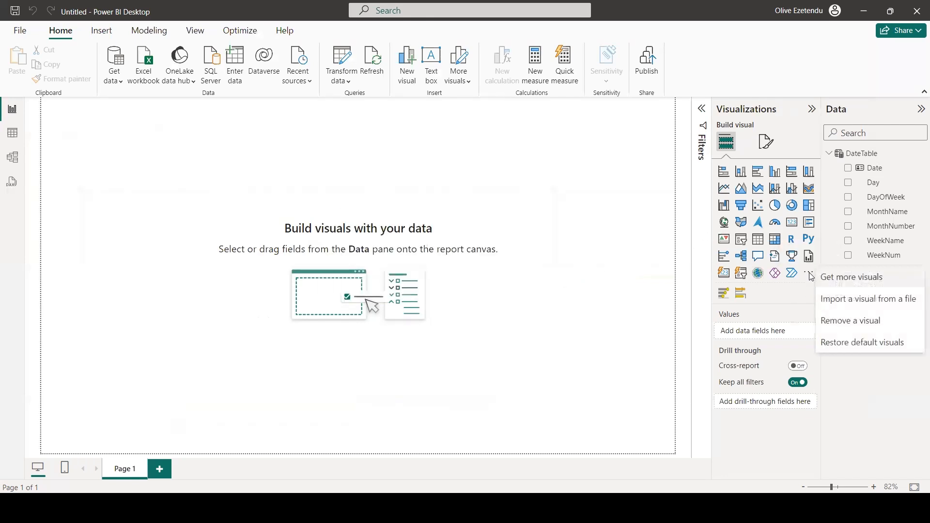
left_click(837, 281)
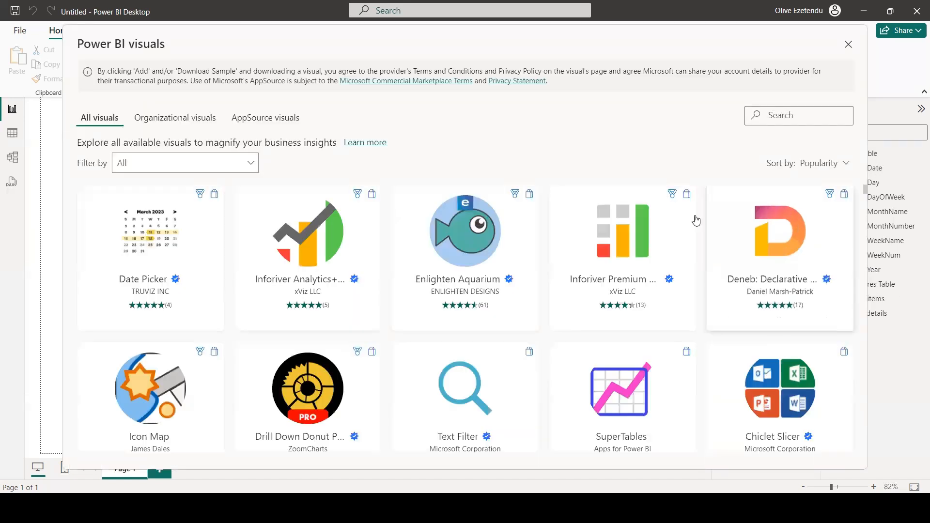
left_click(781, 115)
type("dumb")
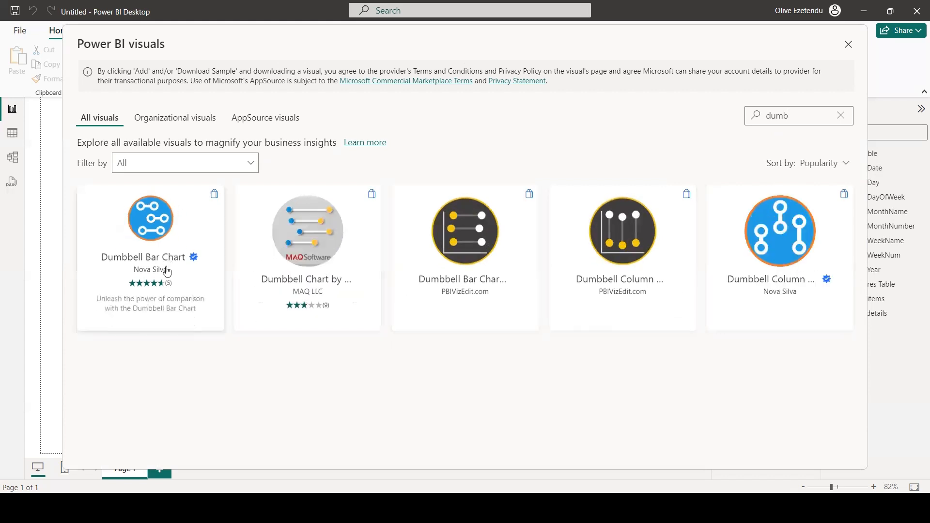
left_click(774, 241)
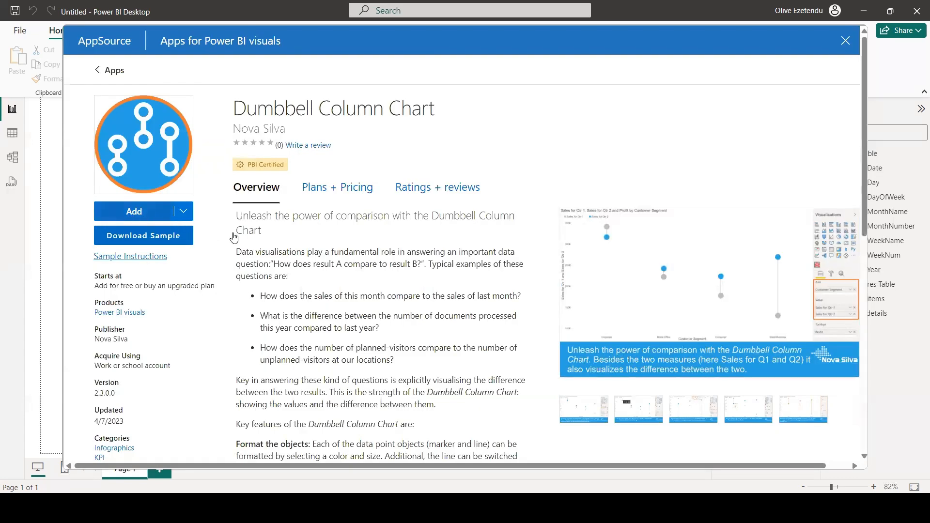
key("Escape")
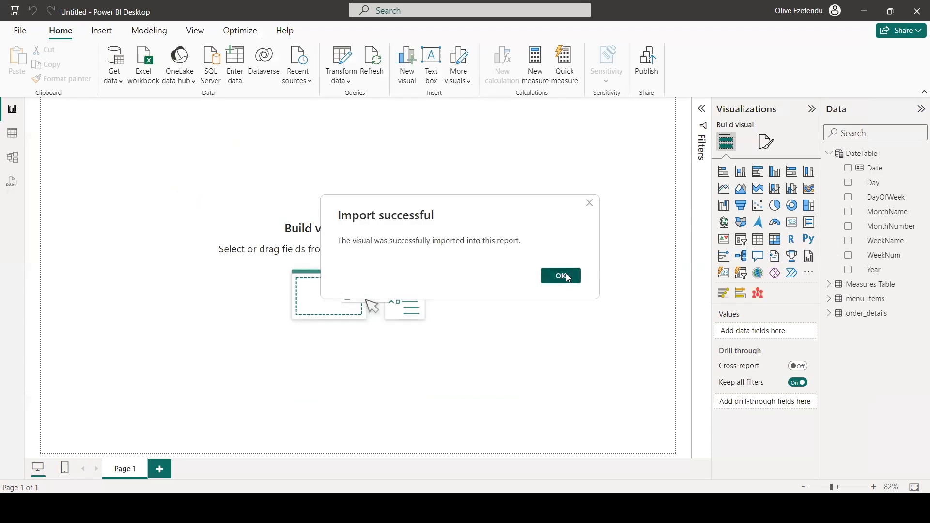
left_click(557, 276)
Step: Find the Tornado chart by Microsoft Corporation among the downloadable visuals and import it into the report
left_click(808, 276)
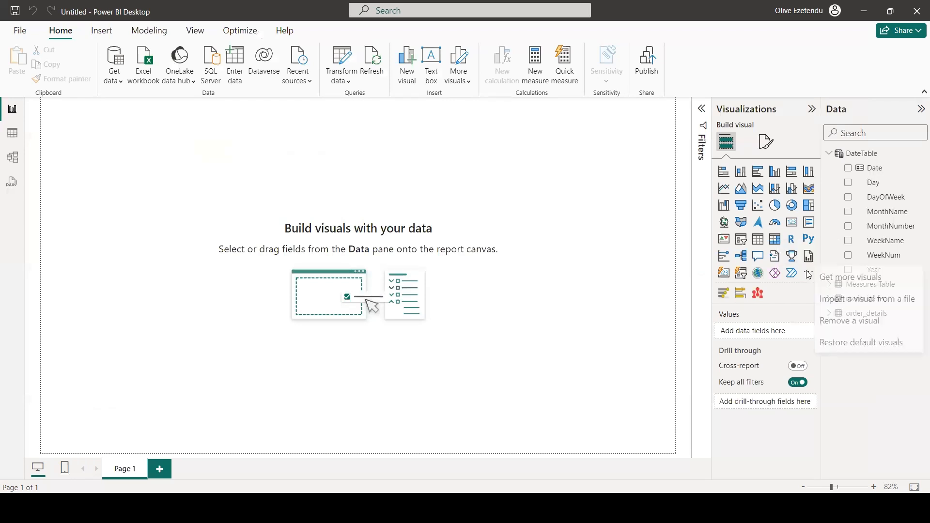
left_click(840, 277)
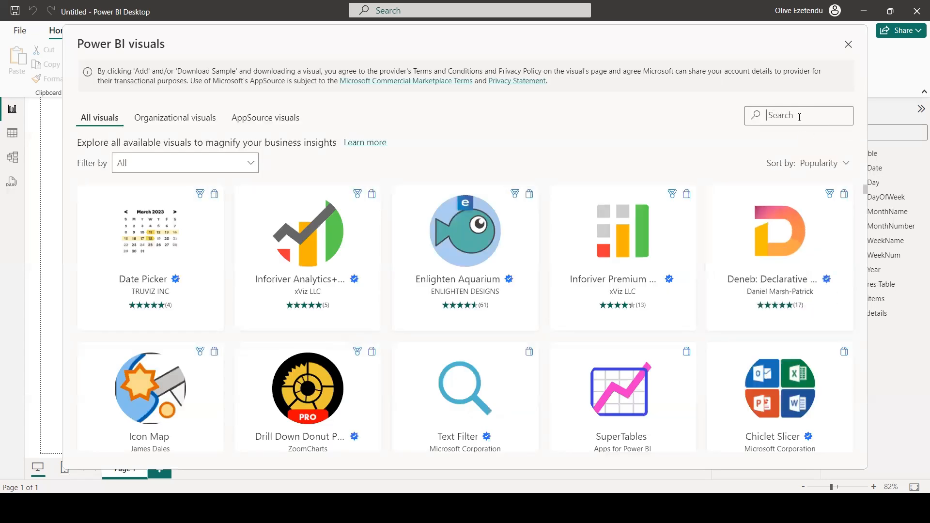
type("Torna")
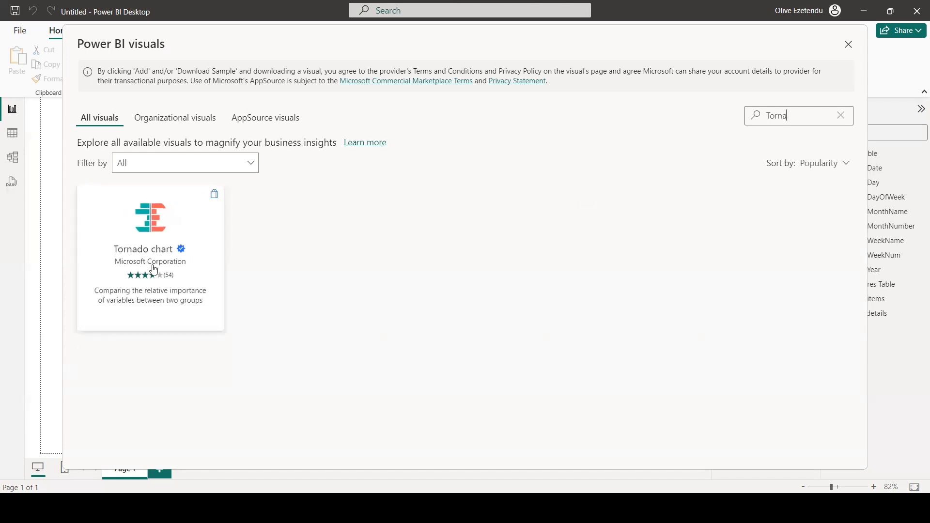
left_click(154, 270)
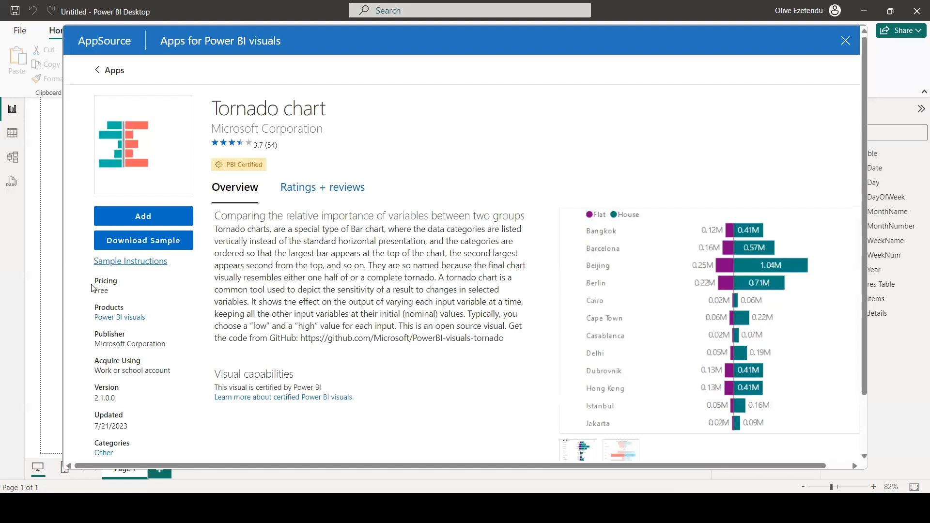
mouse_move(115, 291)
left_mouse_down()
mouse_move(95, 291)
mouse_move(110, 292)
left_mouse_up()
double_click(107, 290)
left_click(142, 224)
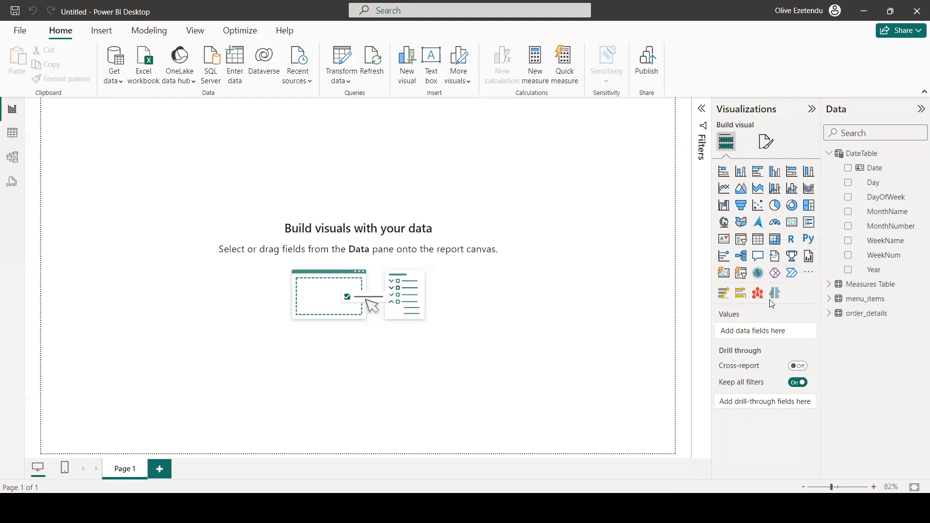
left_click(561, 276)
Step: Set Page 1's canvas to a custom size with a height of 2000 px and a width of 3000 px
left_click(764, 142)
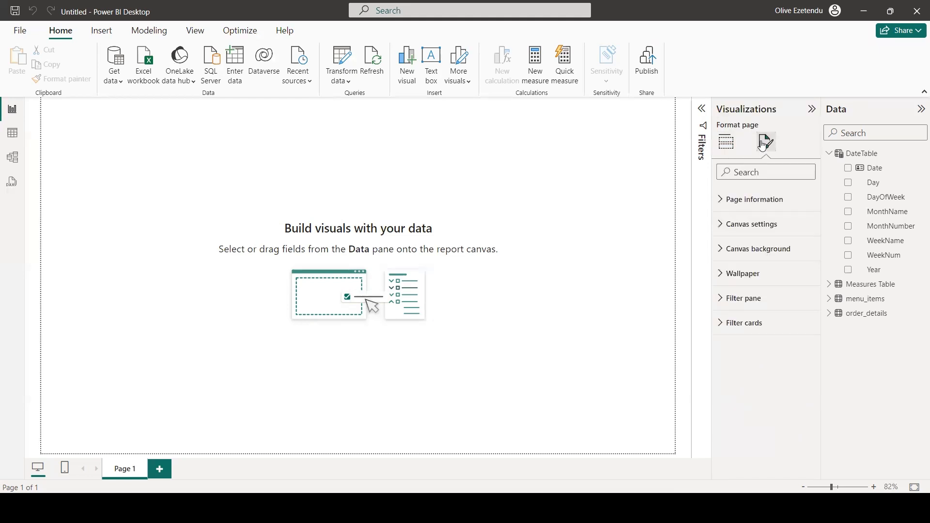
left_click(762, 225)
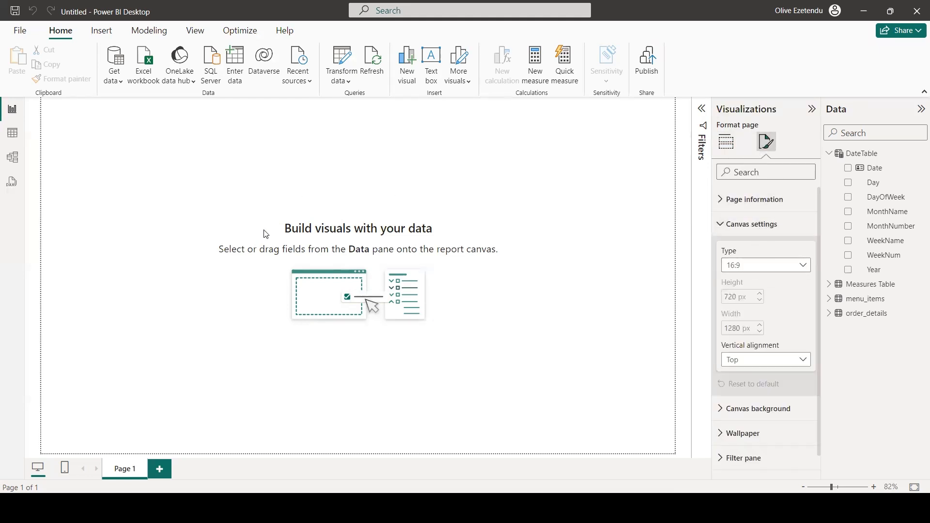
left_click(803, 269)
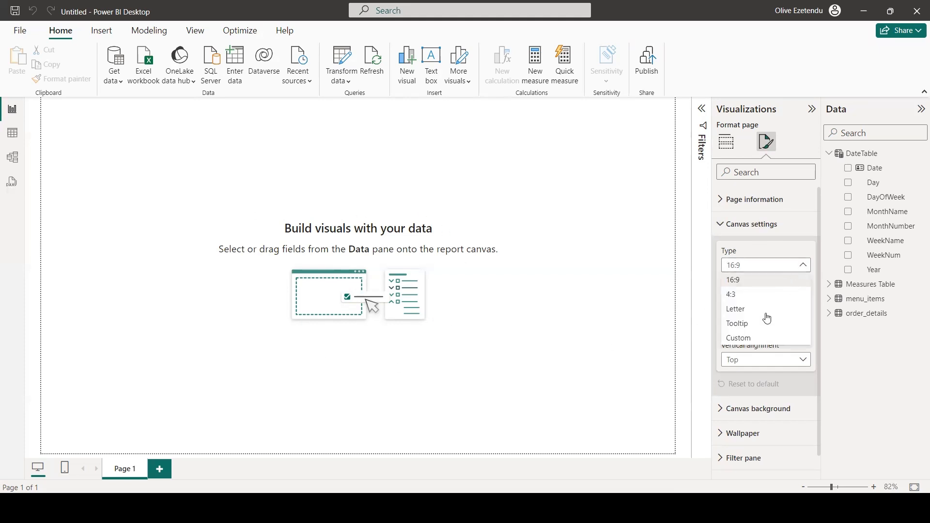
left_click(751, 339)
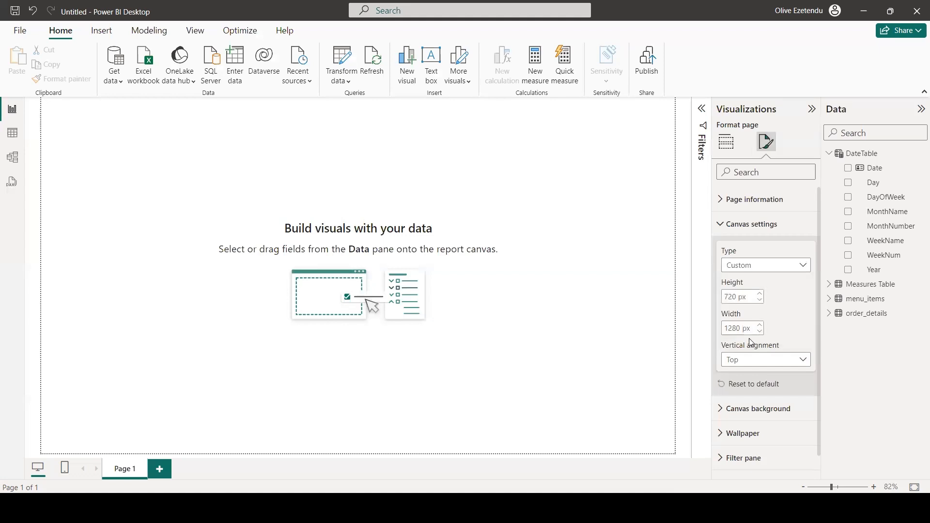
left_click(737, 297)
double_click(737, 297)
type("2")
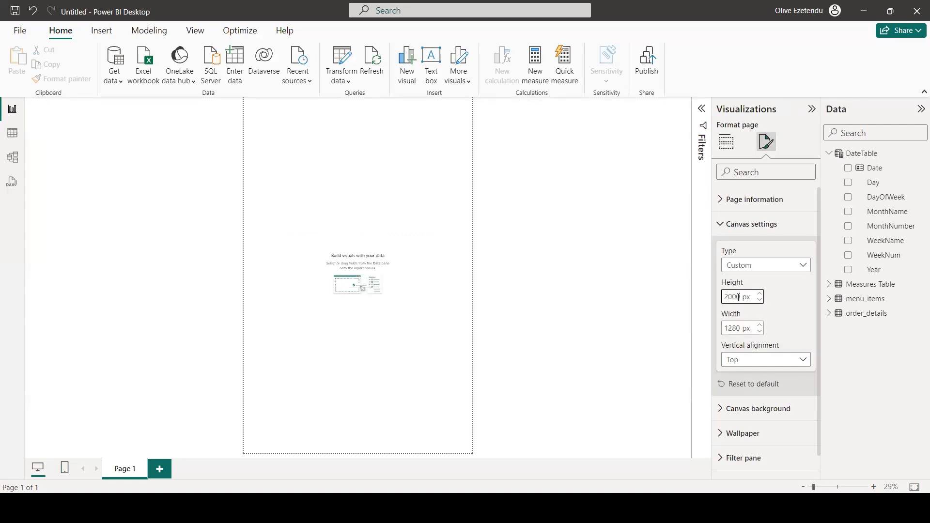
left_click(741, 328)
double_click(741, 328)
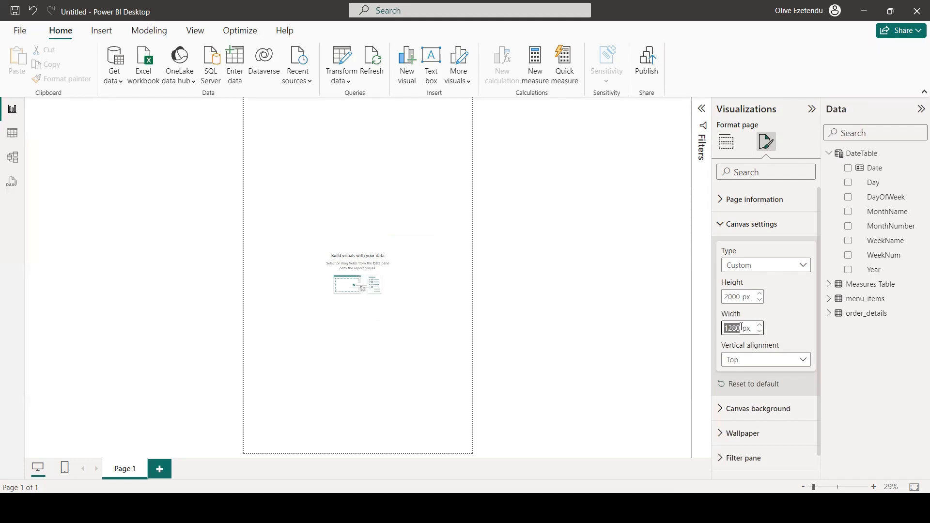
type("300")
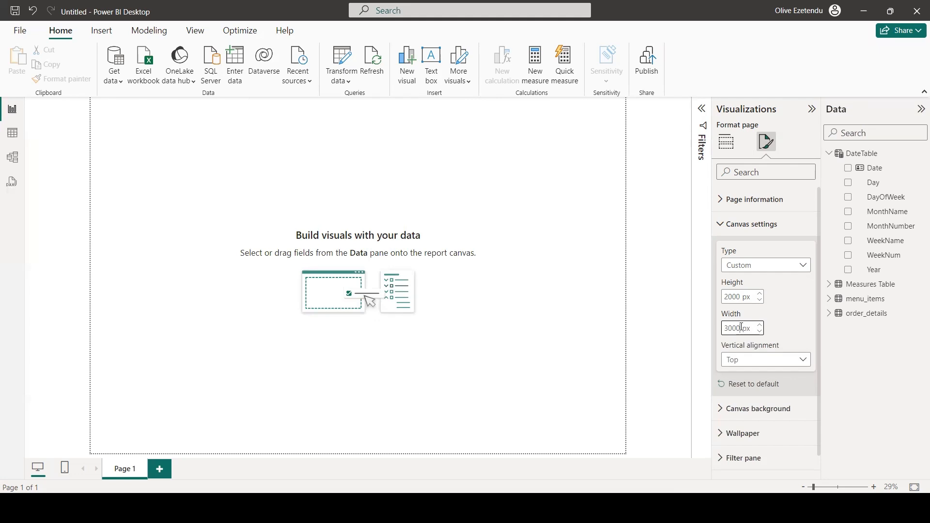
Step: Set the page's canvas background colour to #D9E0EC and reduce its transparency to 80%
left_click(770, 410)
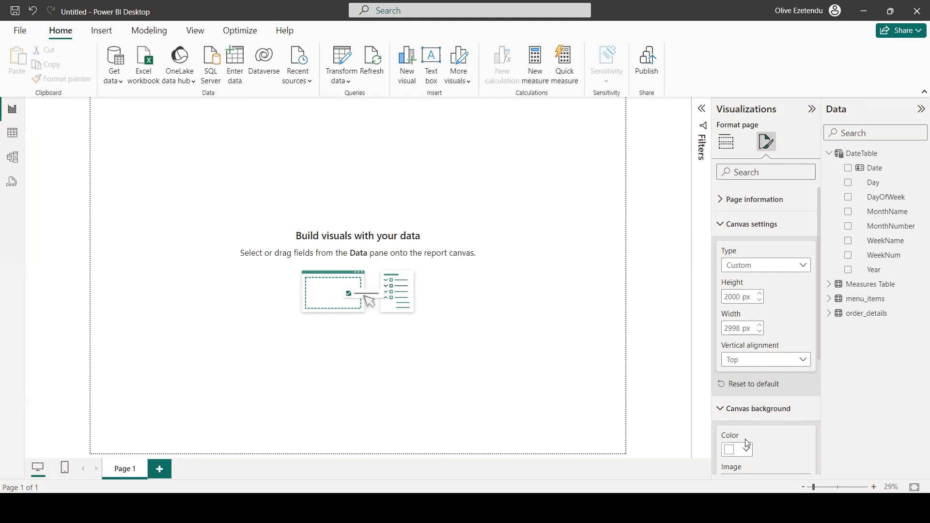
scroll(775, 410, "down", 4)
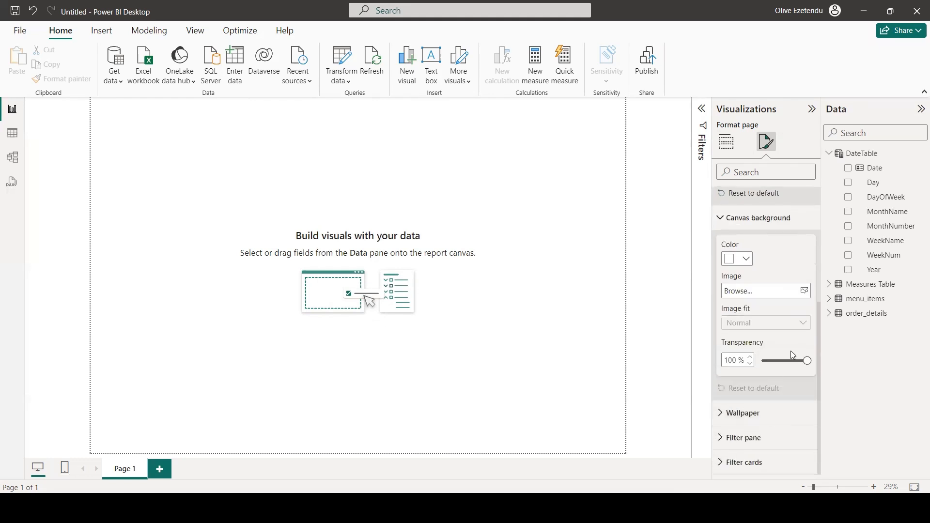
left_click(745, 259)
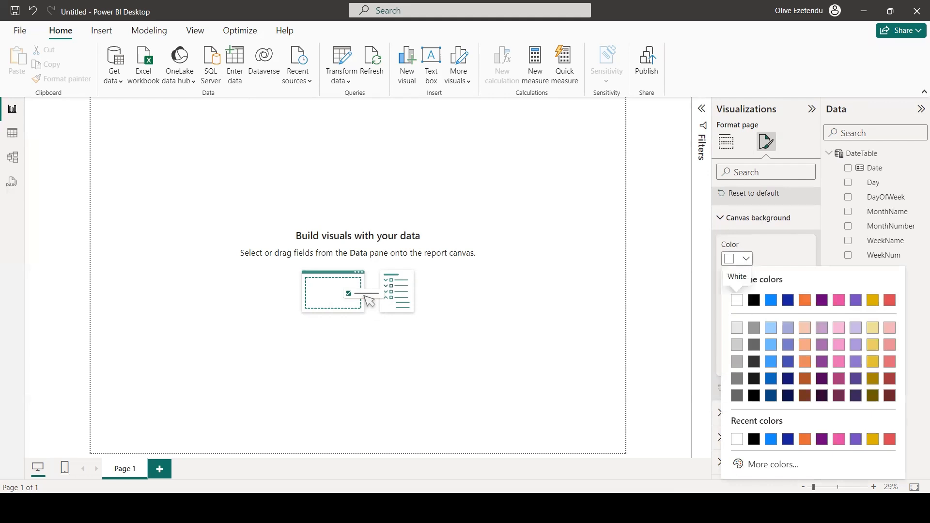
left_click(748, 464)
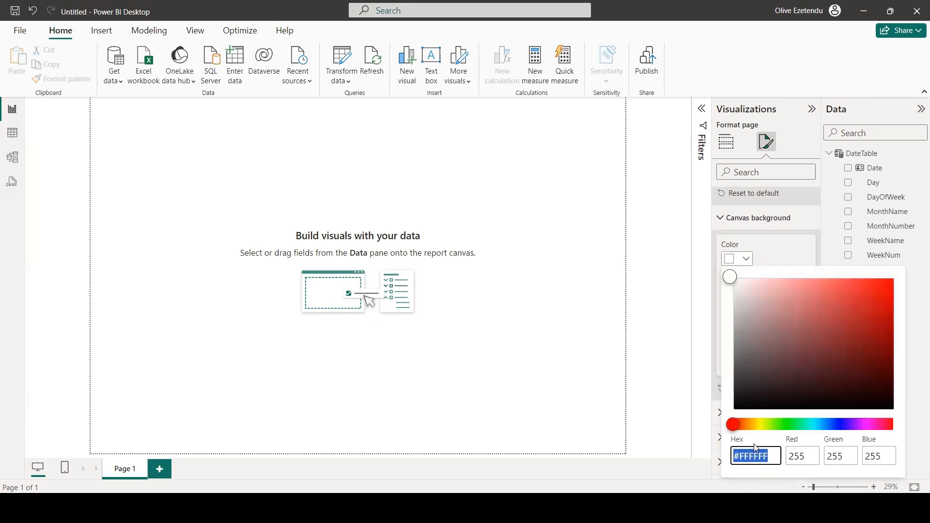
type("d9e0ec")
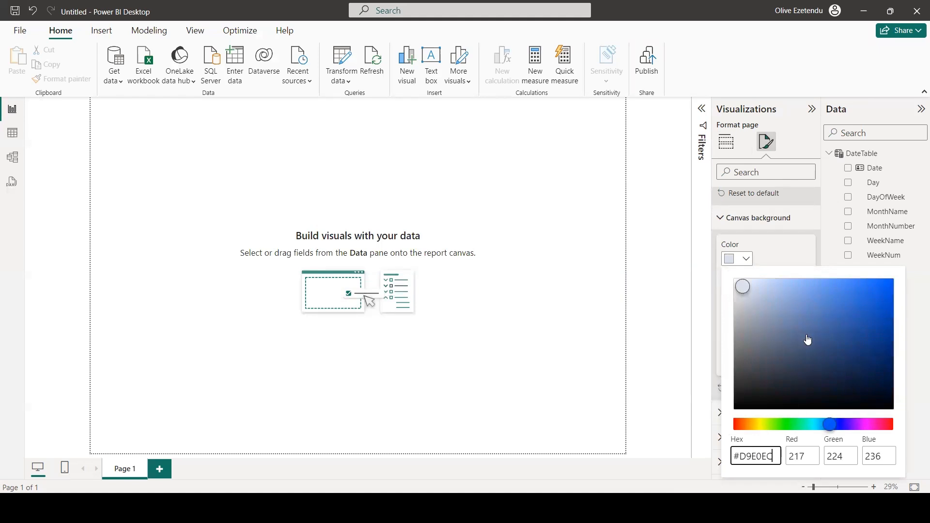
left_click(793, 248)
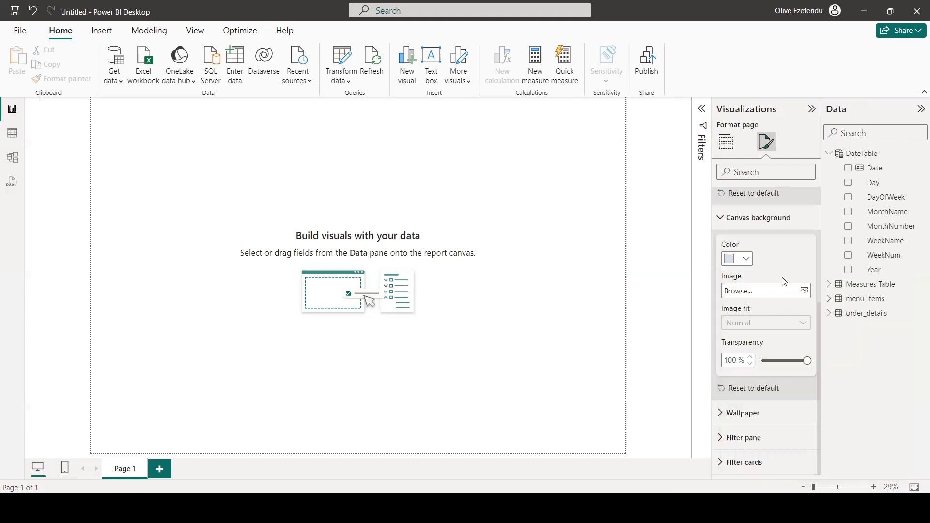
left_click(800, 361)
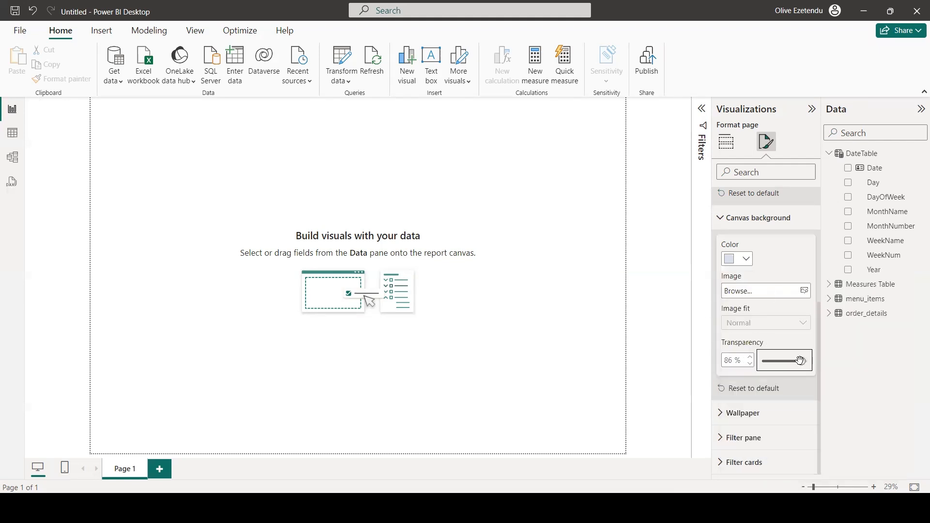
left_click(751, 364)
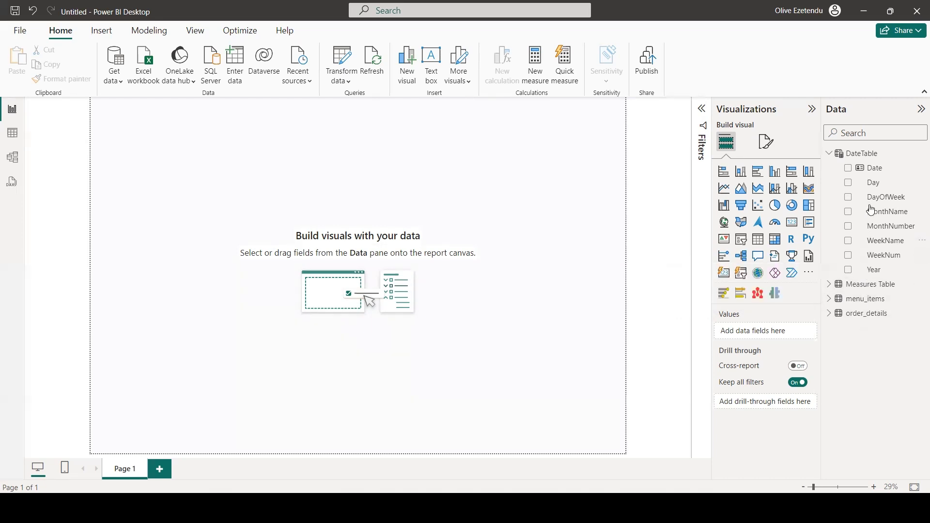
Step: Create a measure in the Measures Table defined as Total Orders = COUNTROWS(order_details)
left_click(872, 288)
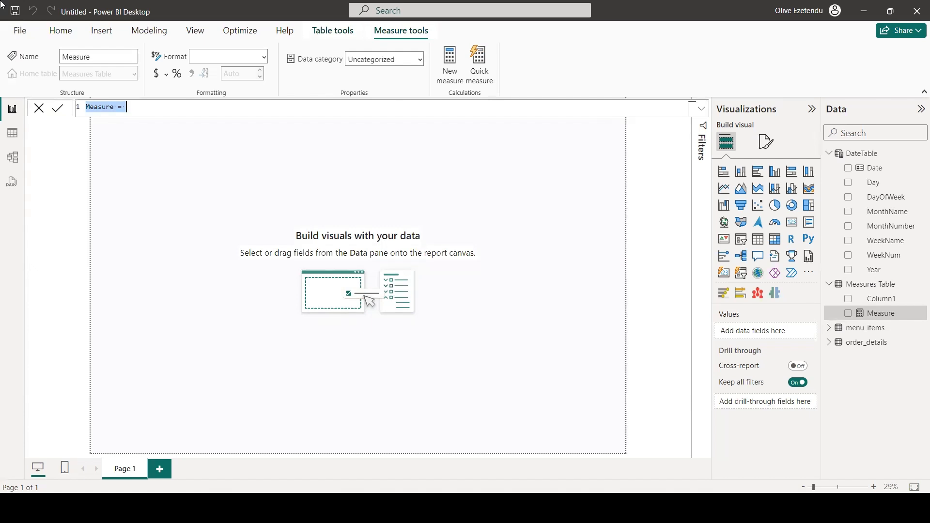
type("Total Orders")
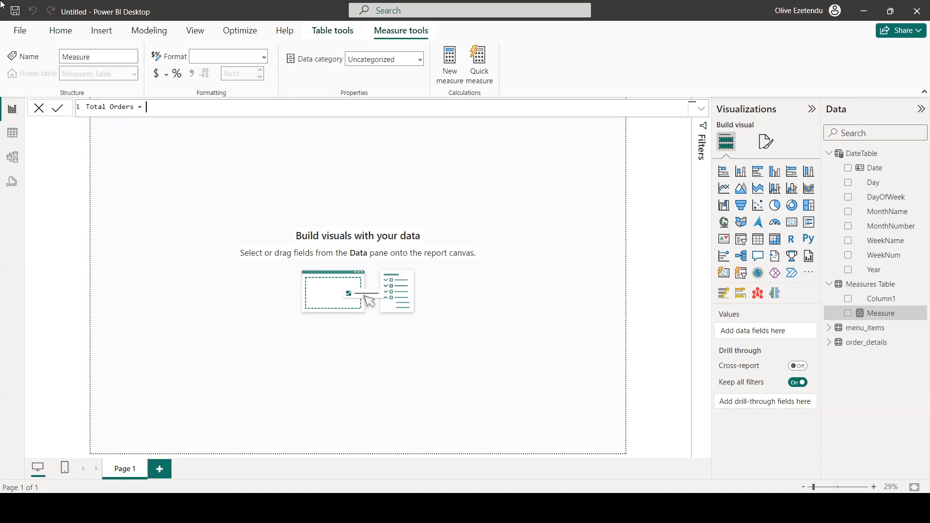
type("C")
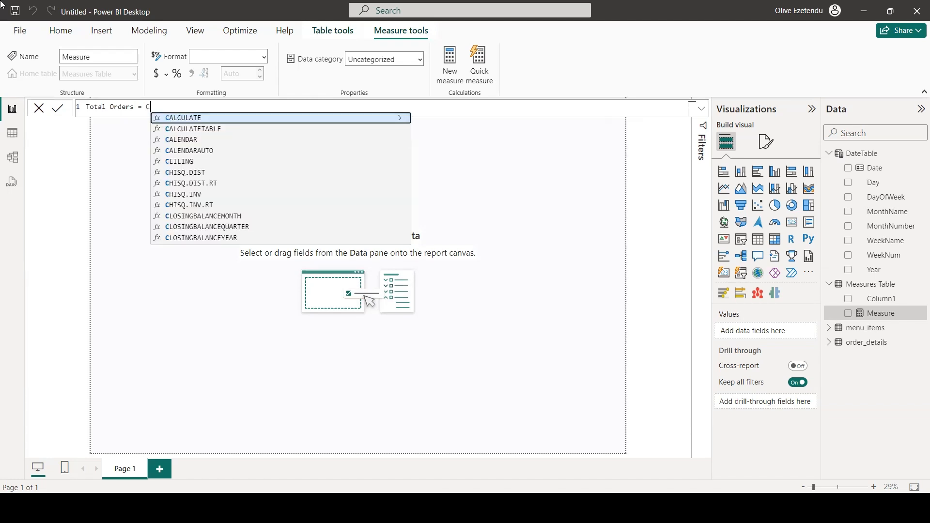
type("OUN")
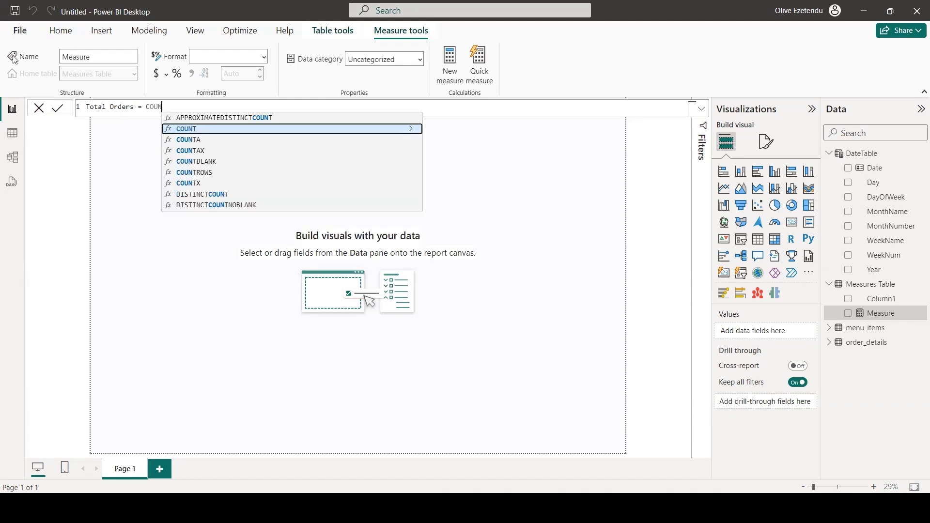
left_click(207, 172)
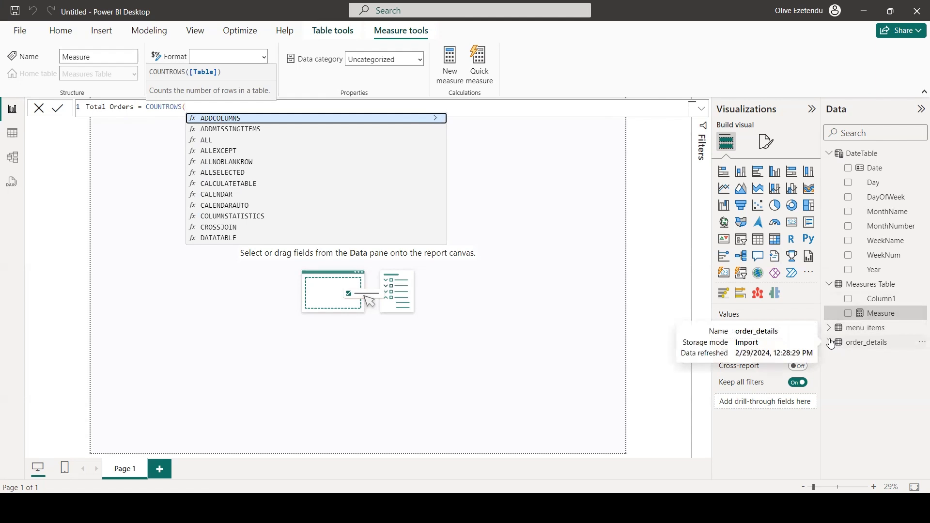
type("OR")
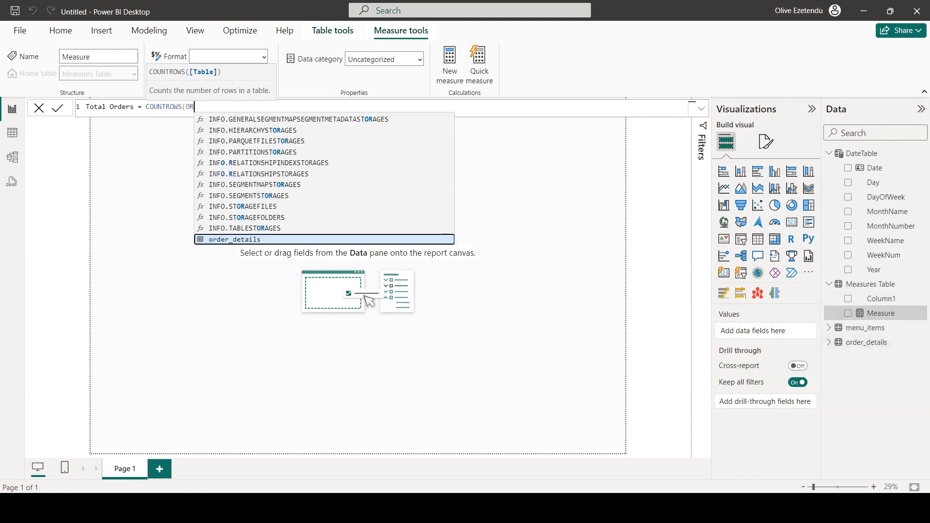
left_click(218, 239)
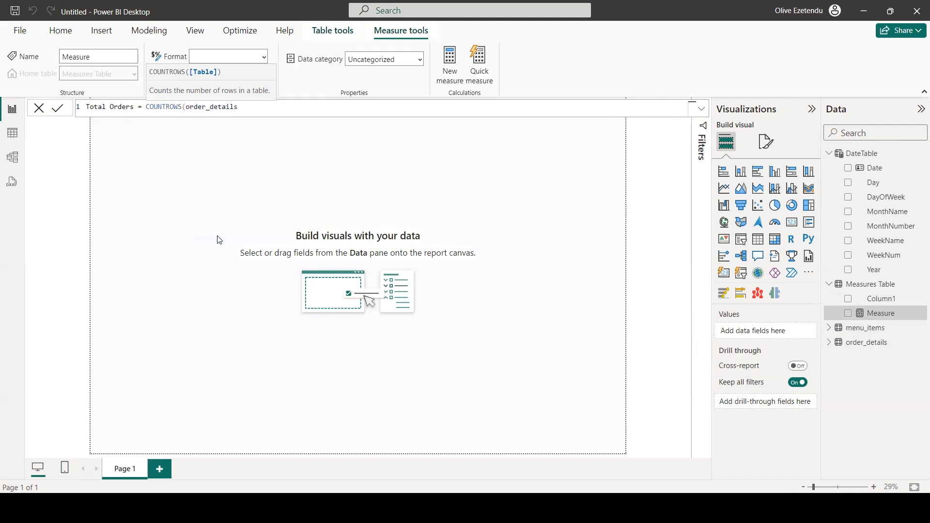
type(")")
key("Return")
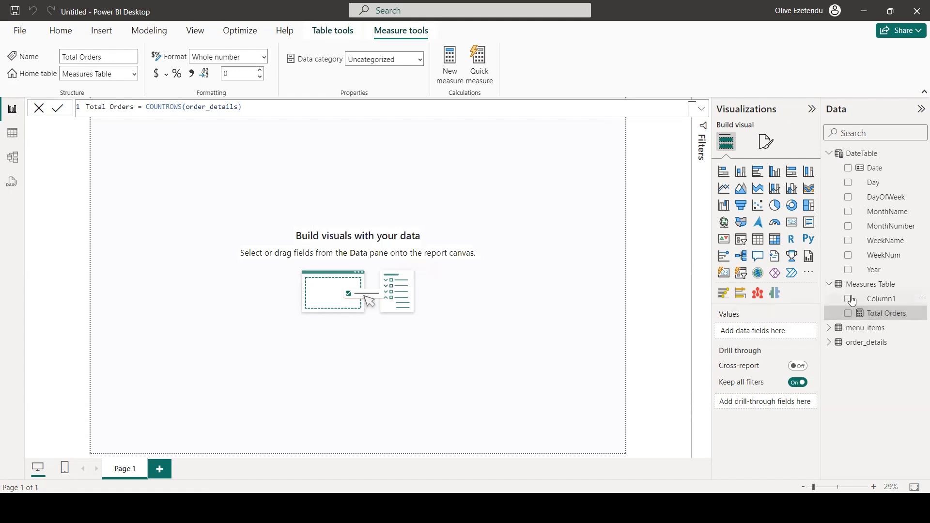
Step: Delete the placeholder column Column1 from the Measures Table and confirm its removal
left_click(921, 314)
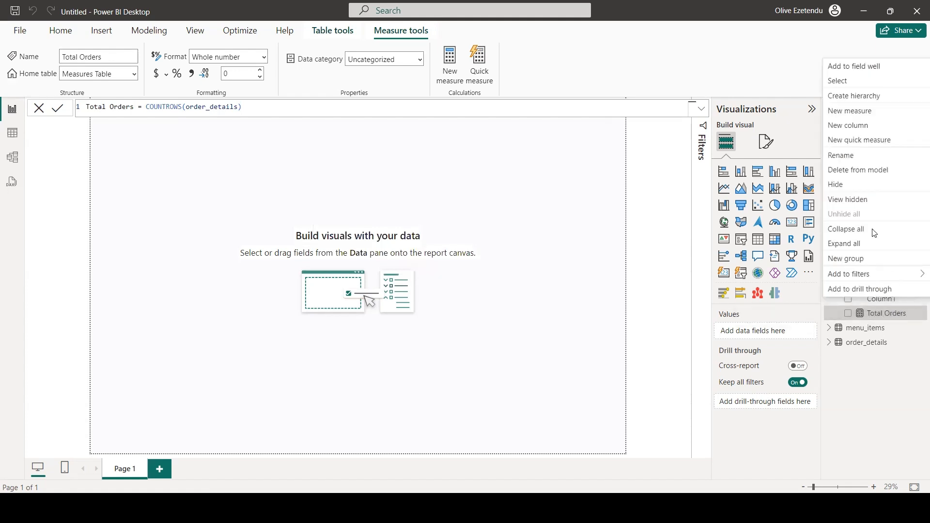
left_click(864, 170)
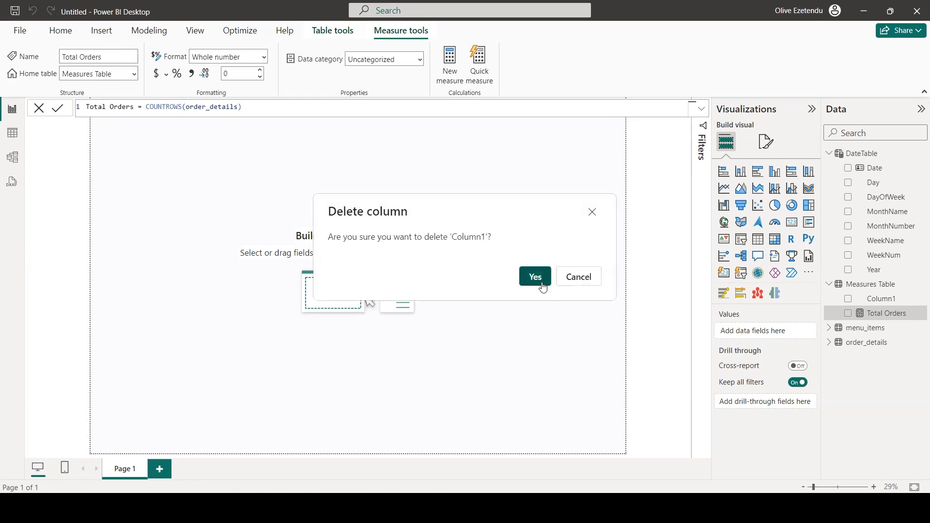
left_click(536, 277)
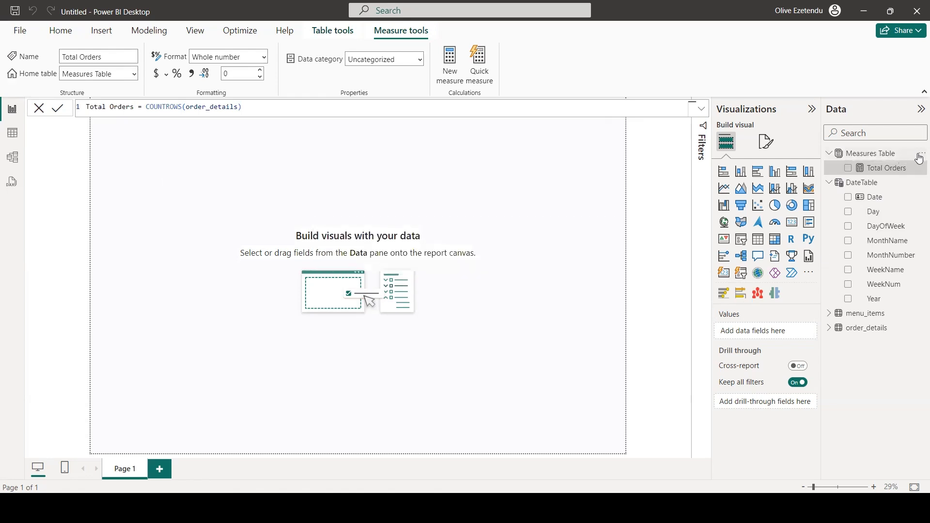
Step: Start a new measure named Total Sales in the Measures Table
left_click(851, 154)
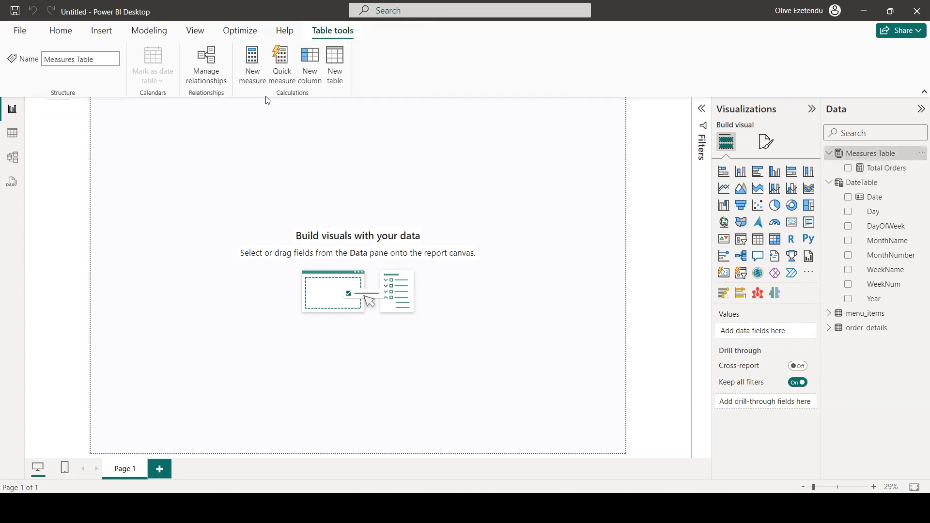
left_click(253, 65)
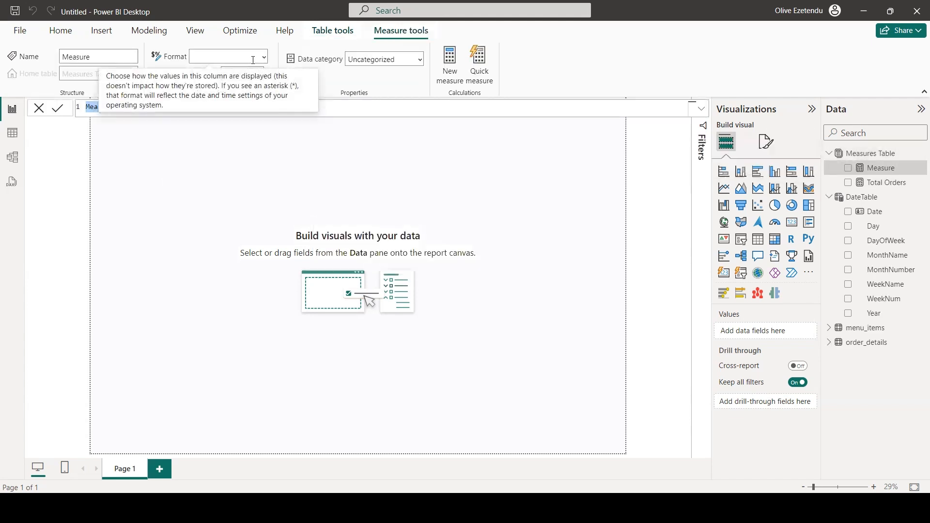
left_click(326, 128)
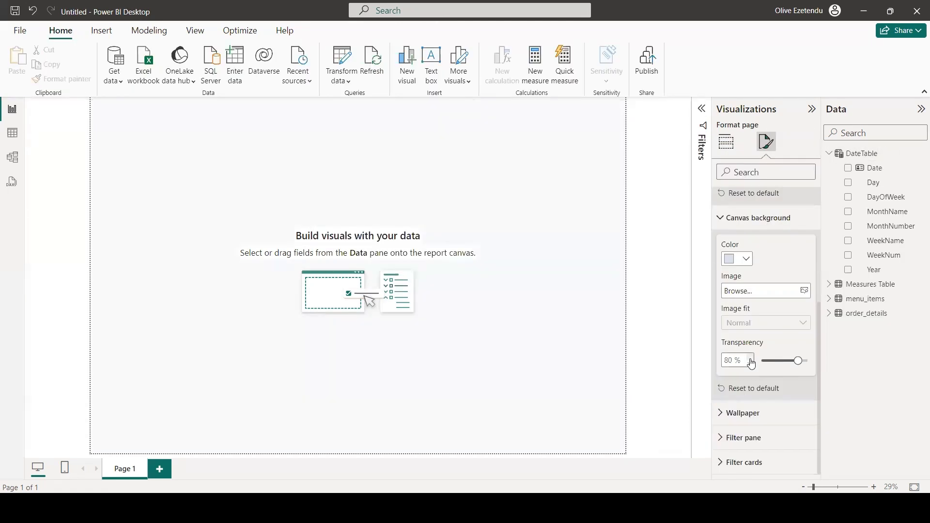
Step: Raise the canvas background's transparency in small increments
left_click(751, 358)
left_click(751, 358)
left_click(752, 358)
left_click(753, 359)
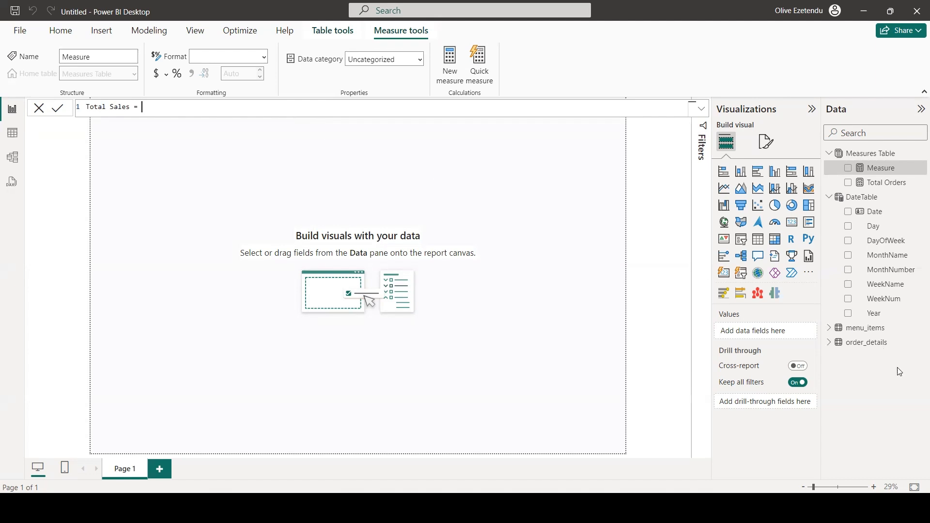
Step: Examine the menu_items and order_details tables in Table view, comparing menu item IDs and prices with the item_id of each order row
left_click(12, 134)
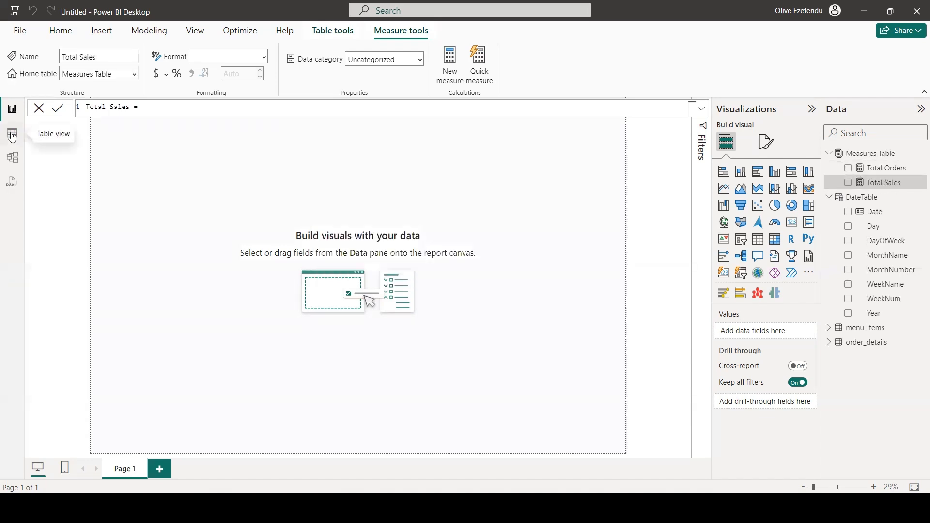
left_click(12, 135)
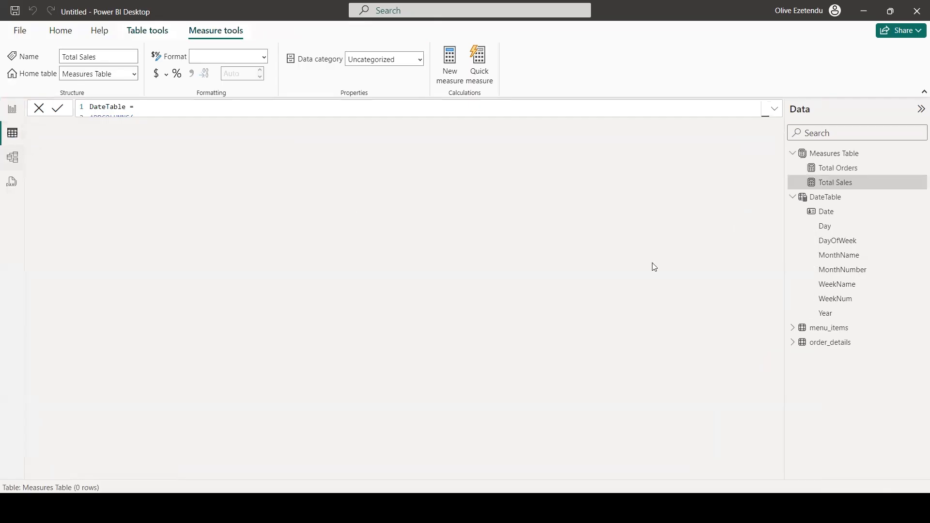
left_click(826, 328)
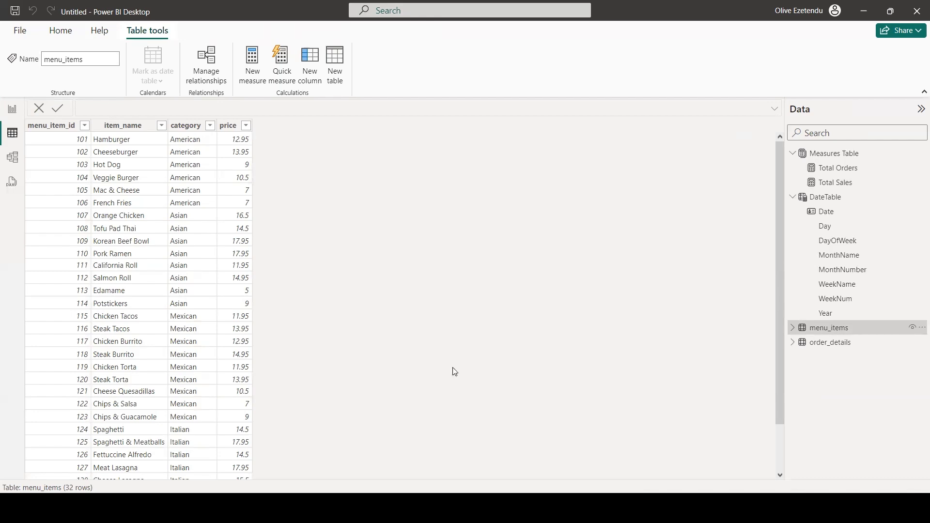
left_click(842, 344)
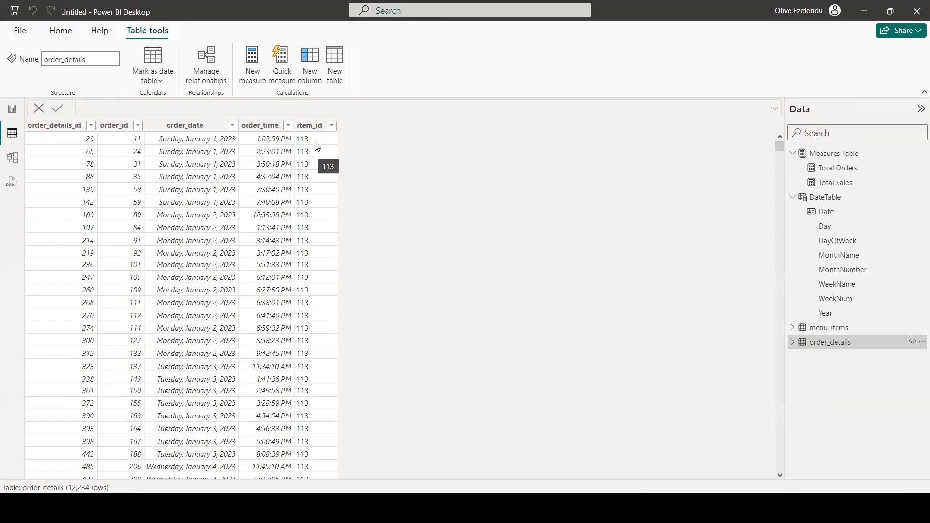
scroll(315, 152, "down", 5)
scroll(315, 161, "up", 5)
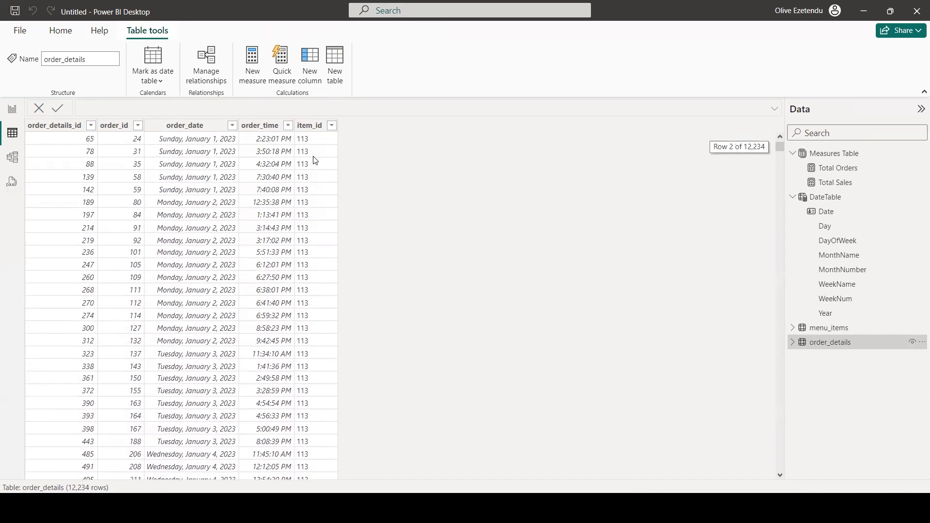
left_click(828, 327)
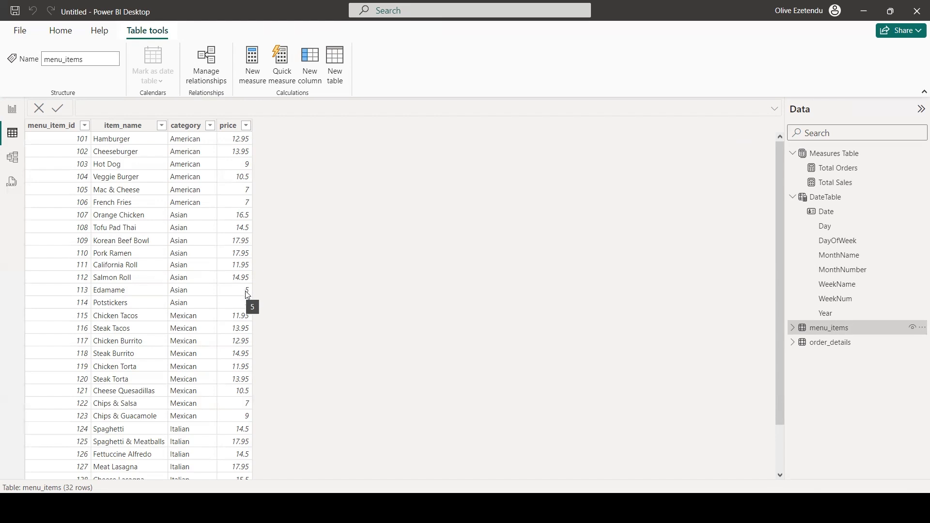
left_click(830, 342)
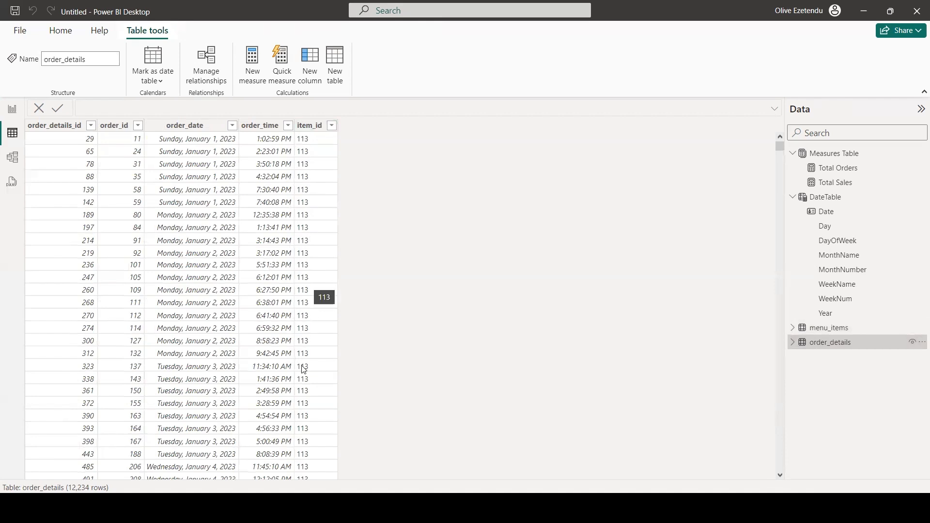
scroll(306, 329, "down", 20)
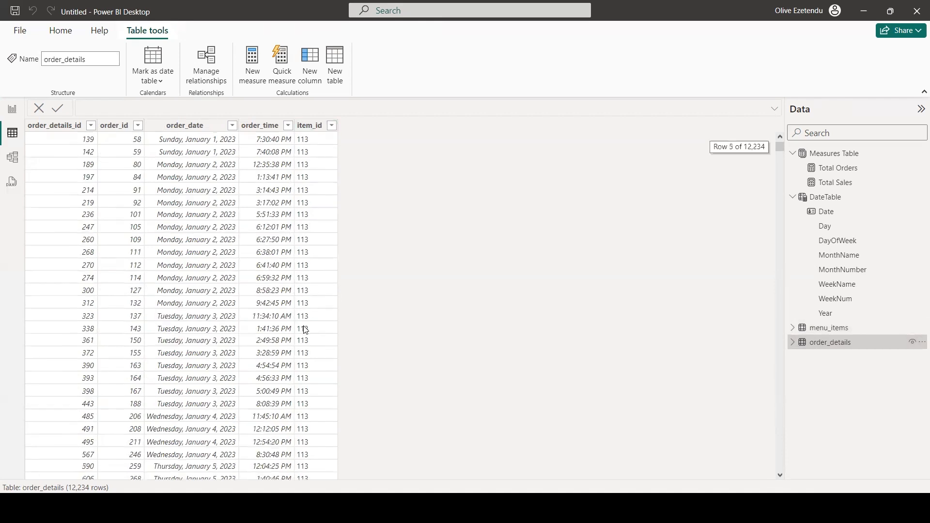
scroll(306, 330, "down", 20)
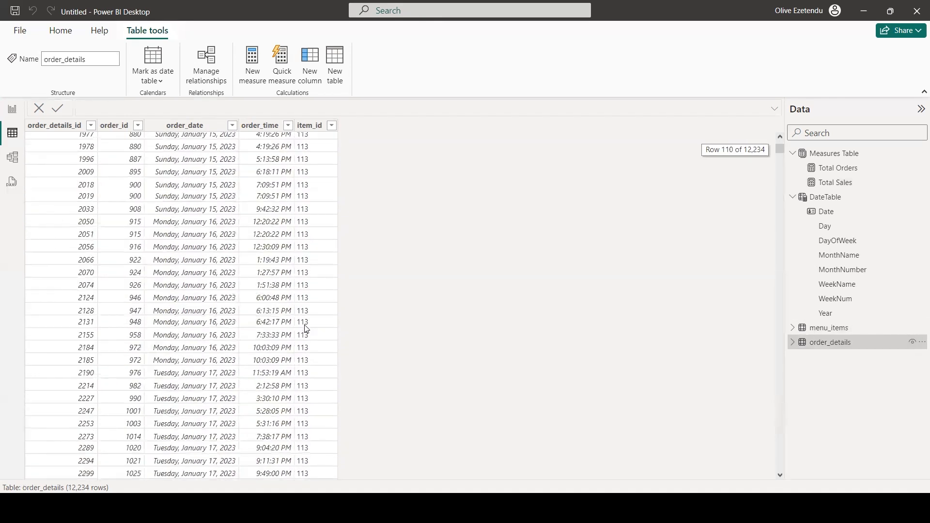
scroll(306, 329, "down", 20)
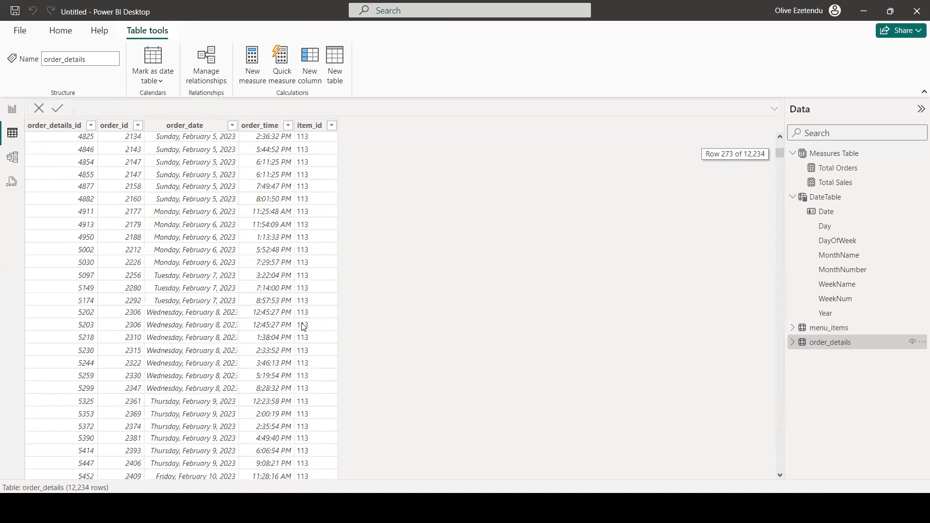
mouse_move(780, 155)
left_mouse_down()
mouse_move(783, 195)
mouse_move(775, 146)
left_mouse_up()
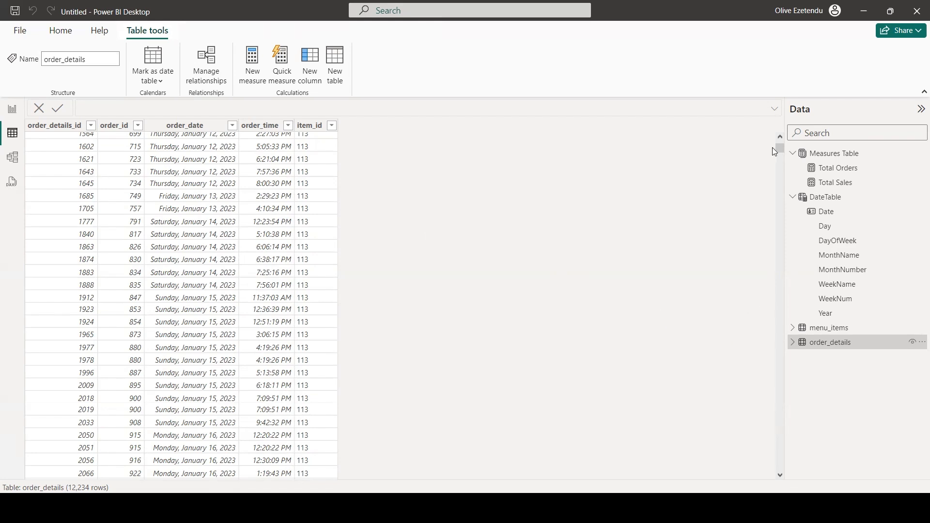
left_click_drag(780, 151, 629, 177)
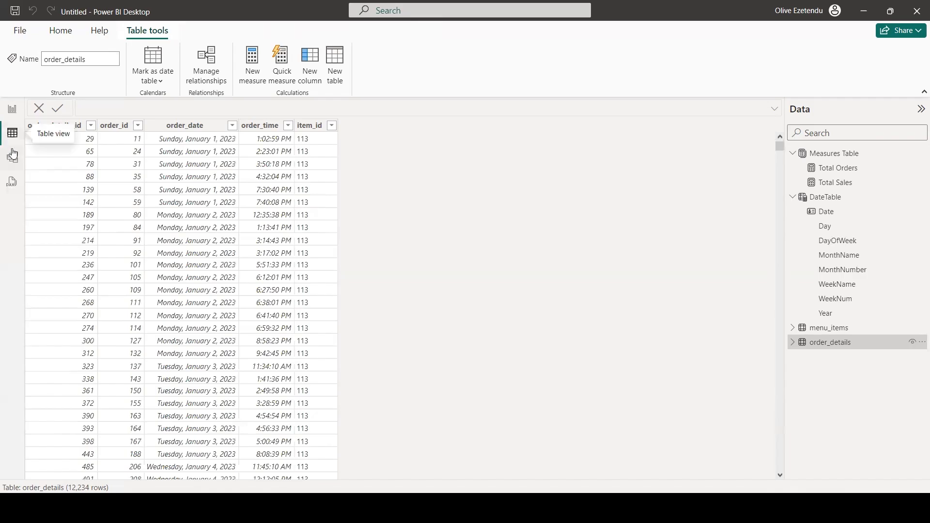
Step: Return to the report canvas, reopen the Total Sales measure and begin its formula with SUMX over the order_details table
left_click(12, 110)
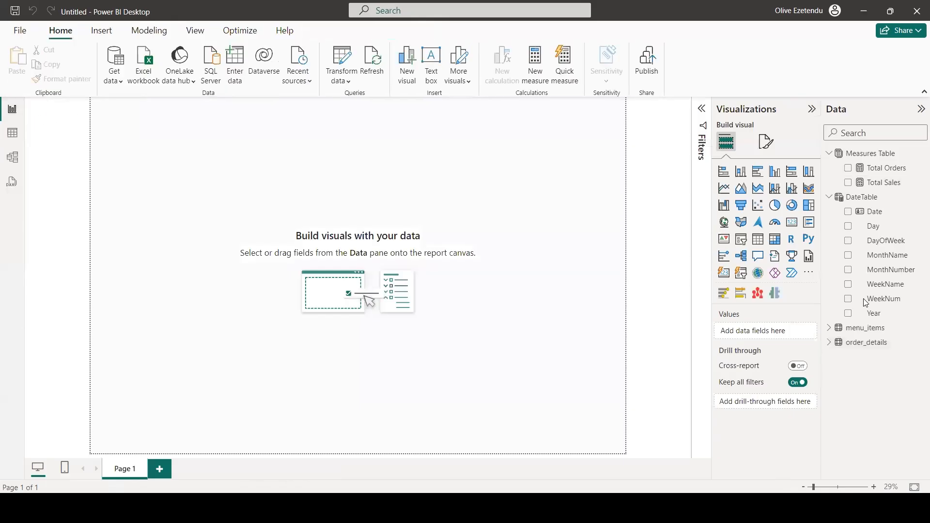
left_click(885, 183)
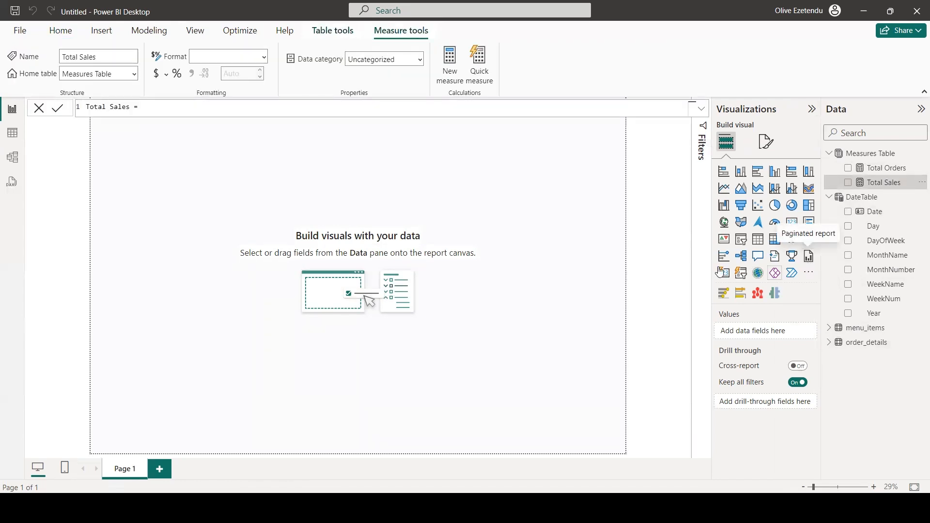
left_click(156, 107)
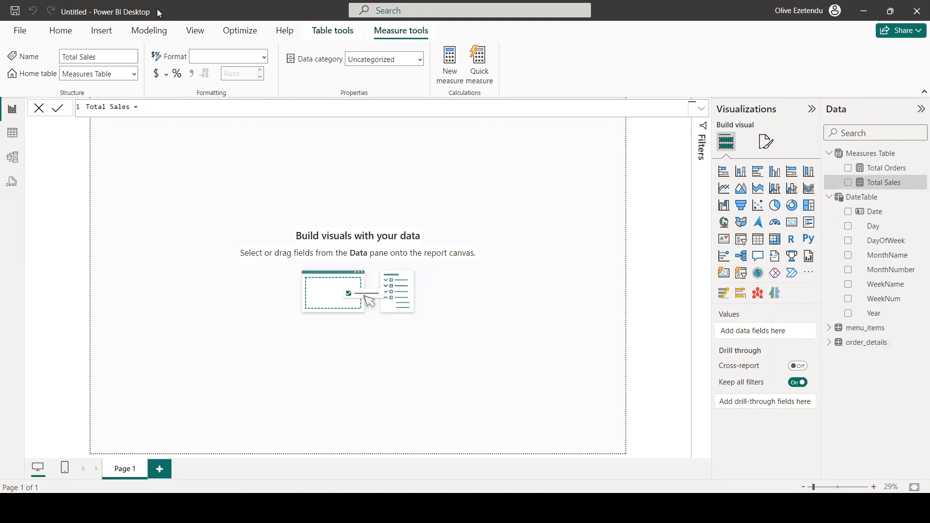
type("SU")
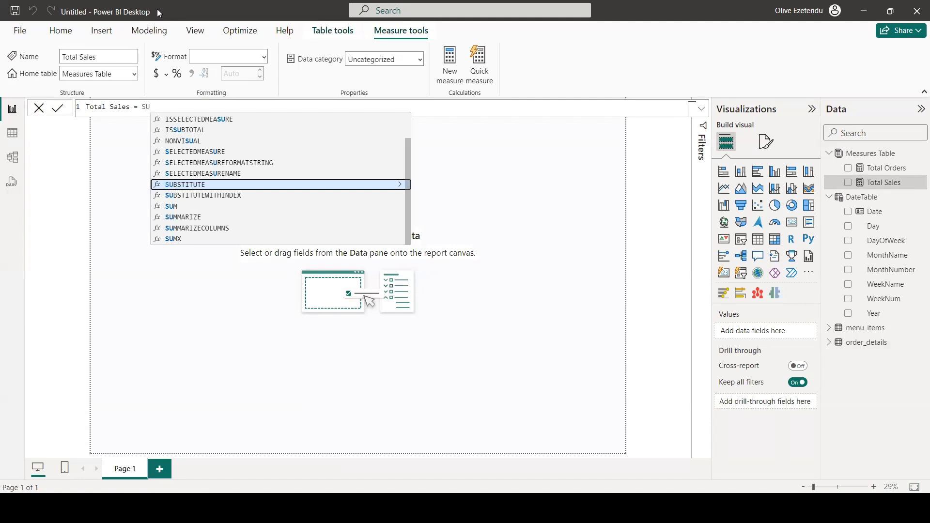
left_click(173, 239)
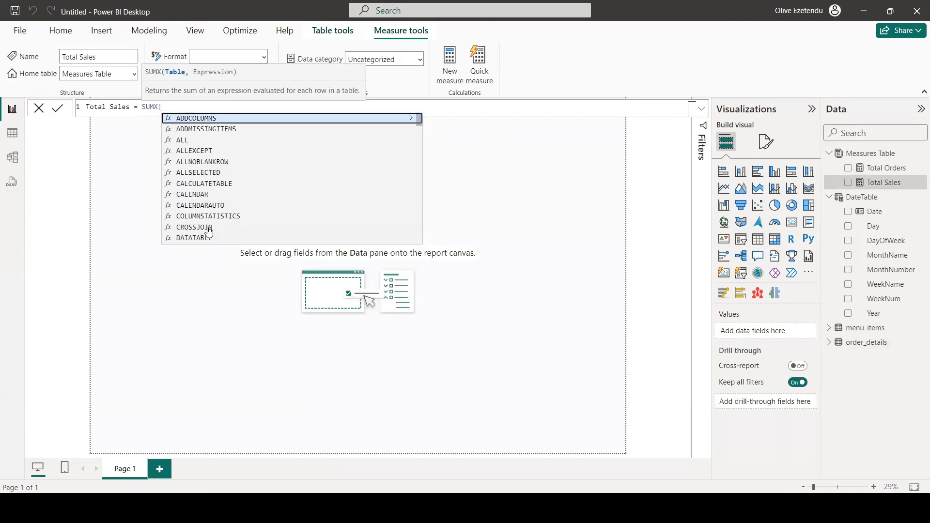
type("order")
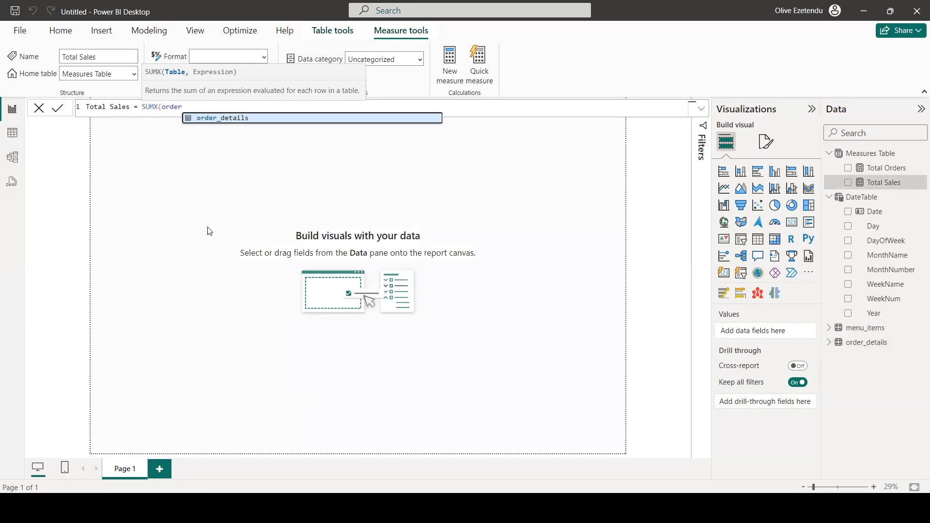
left_click(256, 119)
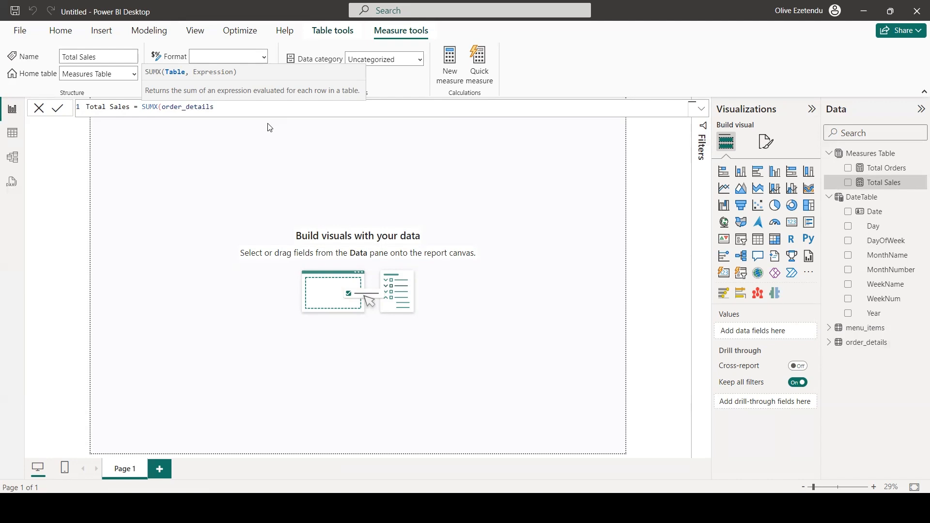
Step: Complete the Total Sales formula with RELATED(menu_items[price]) as the SUMX expression and commit the measure
type(", re")
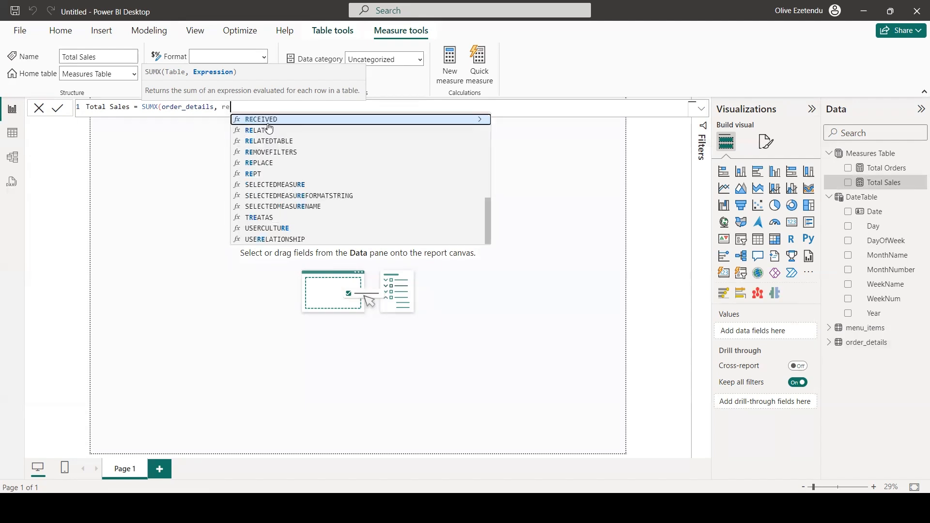
left_click(269, 130)
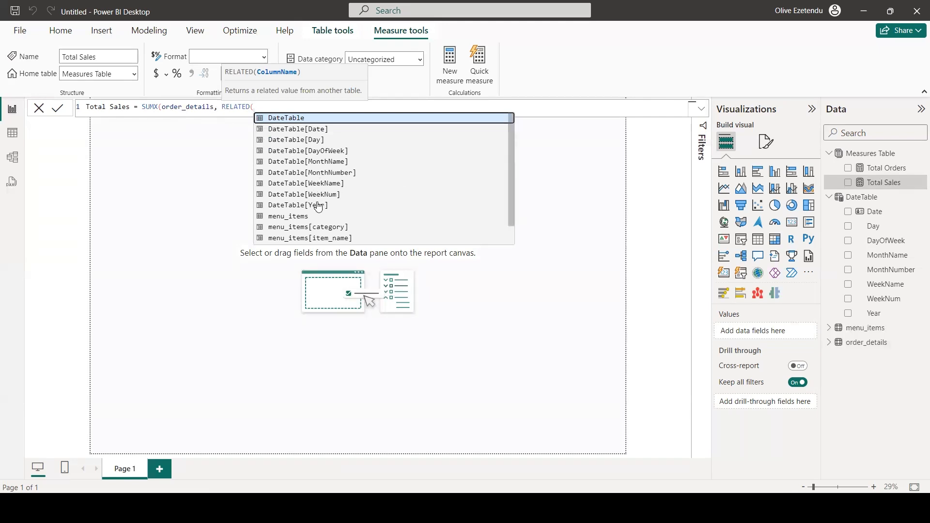
scroll(303, 161, "down", 1)
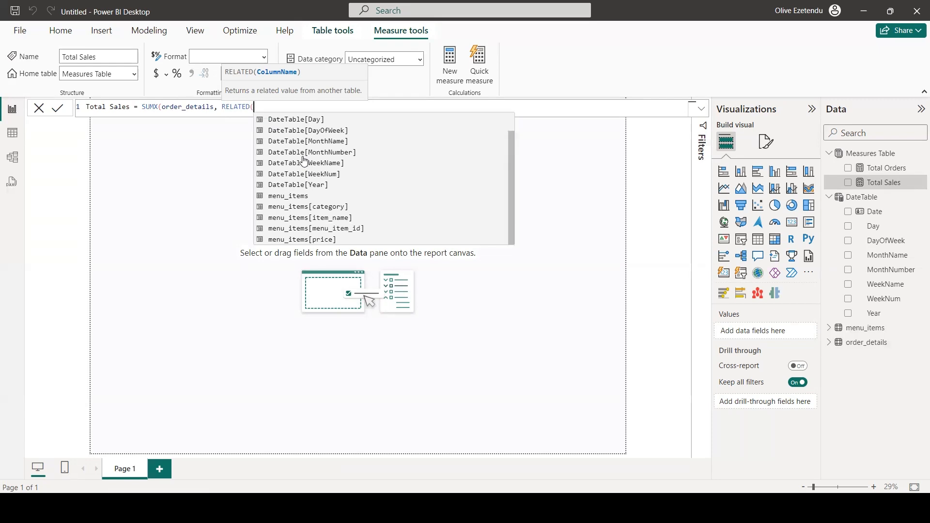
left_click(307, 242)
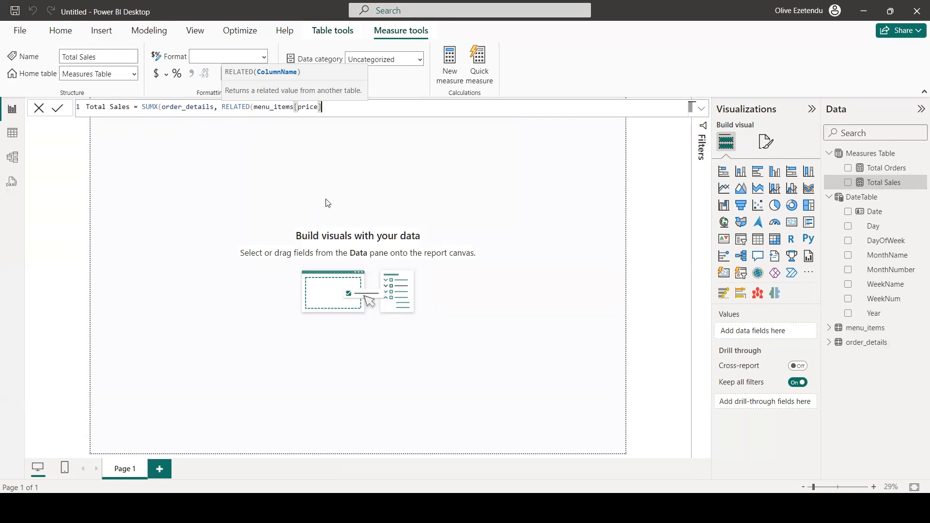
type(")")
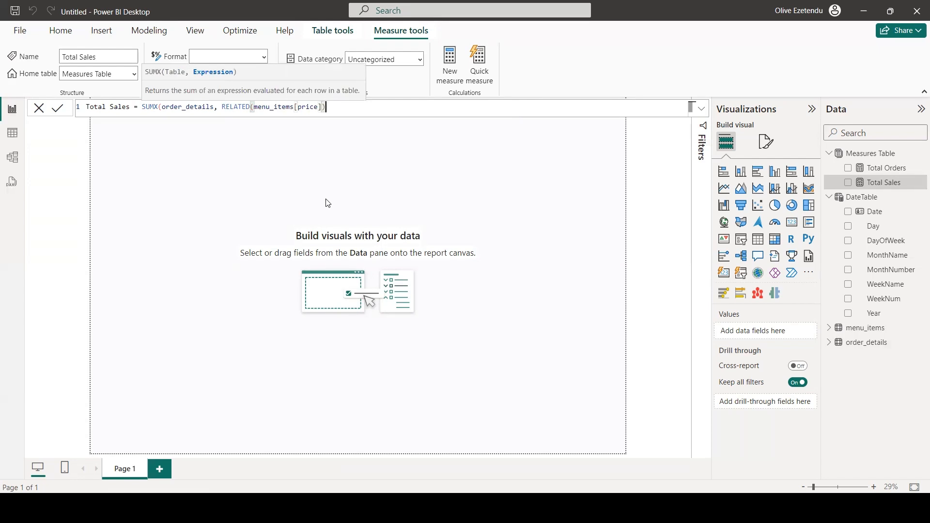
type(")")
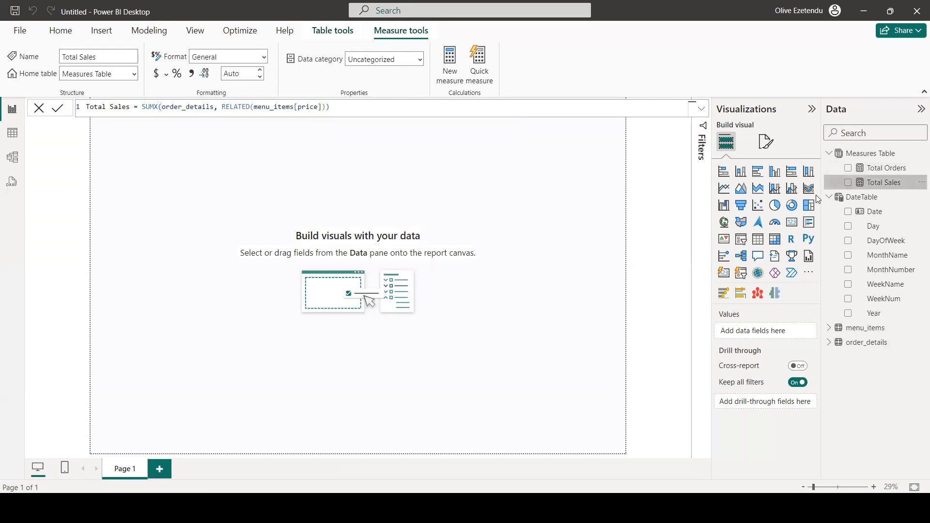
Step: Add an enlarged card visual in the canvas's upper-left area, try Total Sales in it, and replace that field with Total Orders
left_click(792, 223)
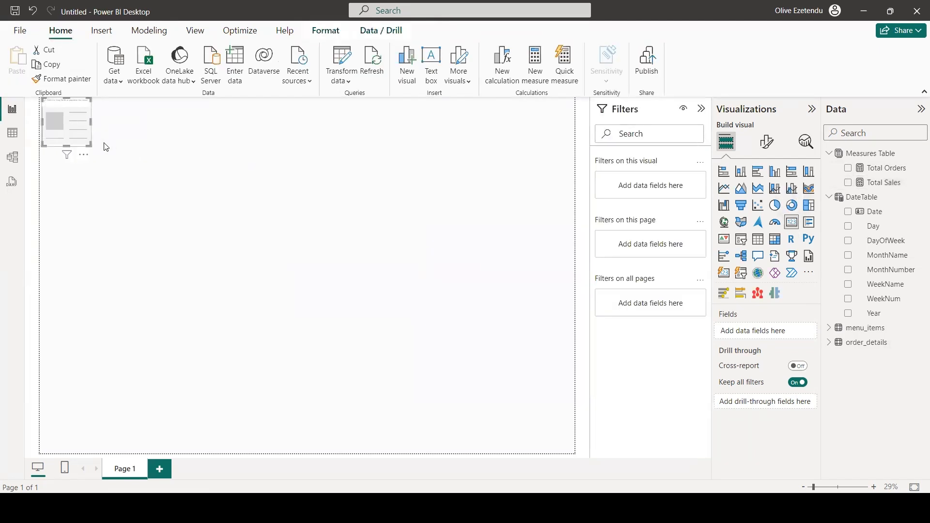
left_click_drag(76, 118, 235, 177)
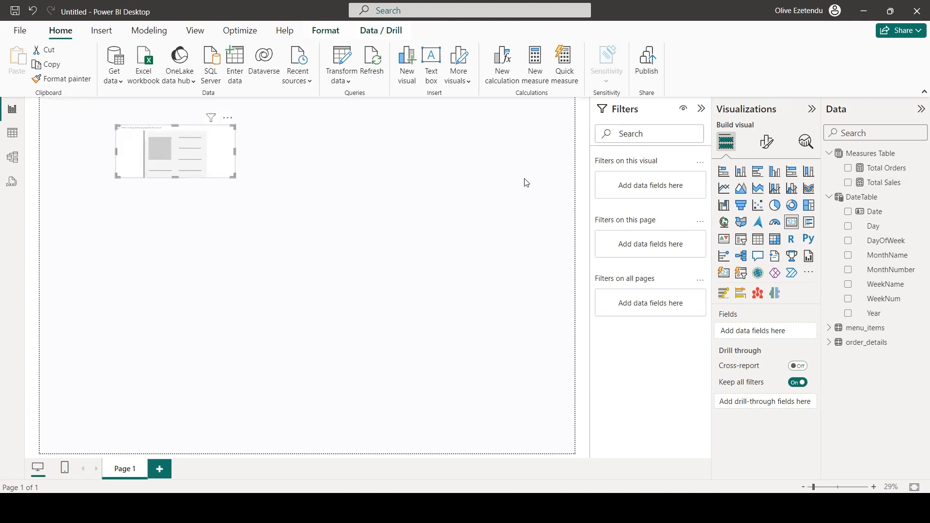
left_click(848, 182)
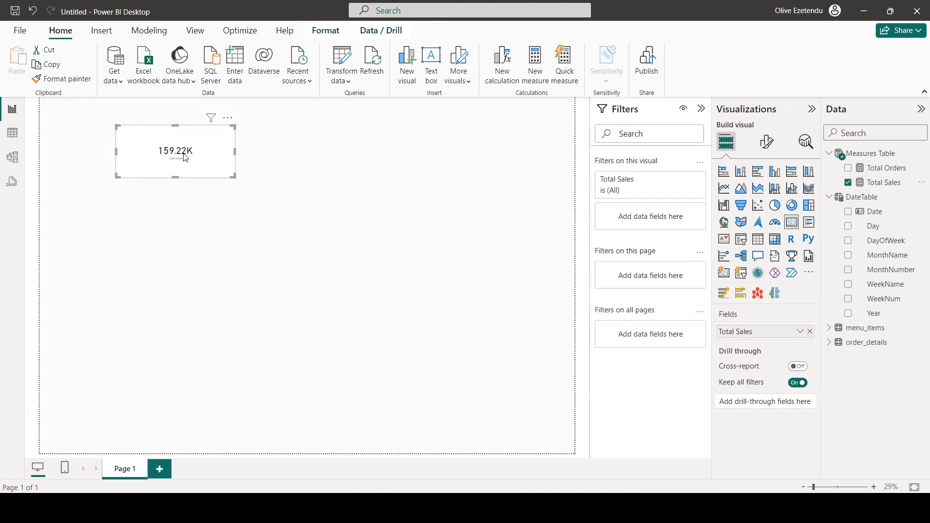
left_click(848, 182)
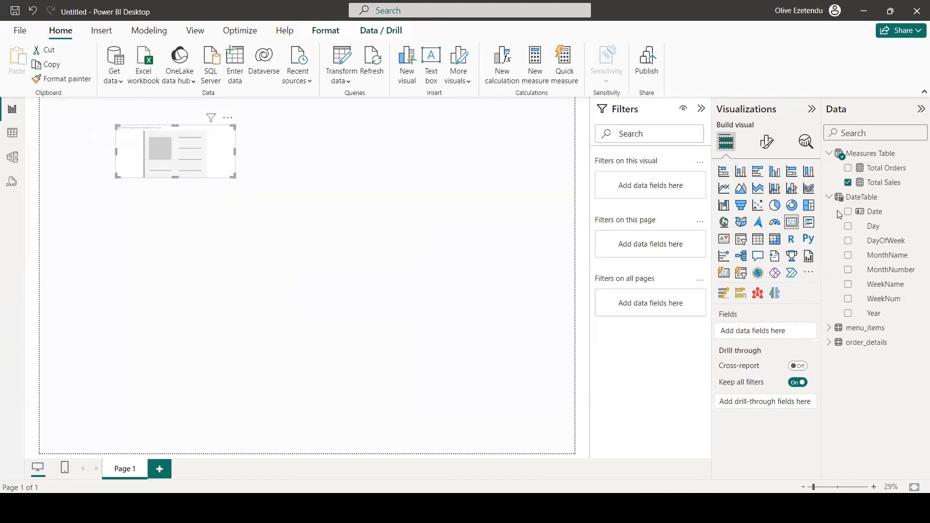
left_click(848, 168)
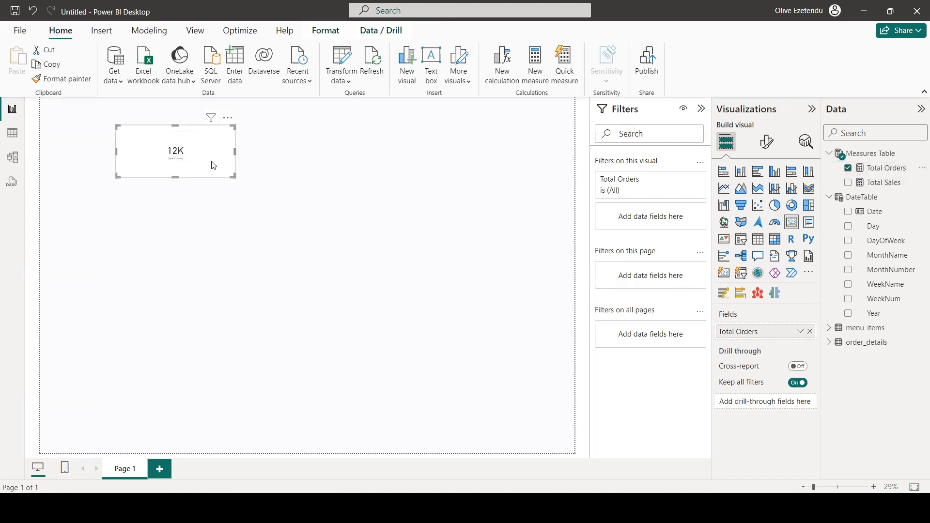
Step: Format the Total Orders measure with a thousands separator and 1 decimal place
left_click(897, 169)
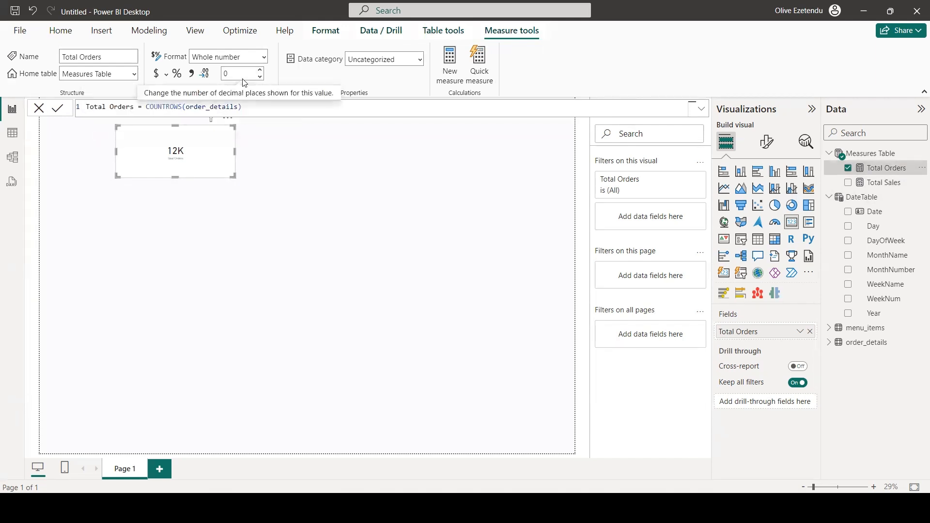
left_click(192, 74)
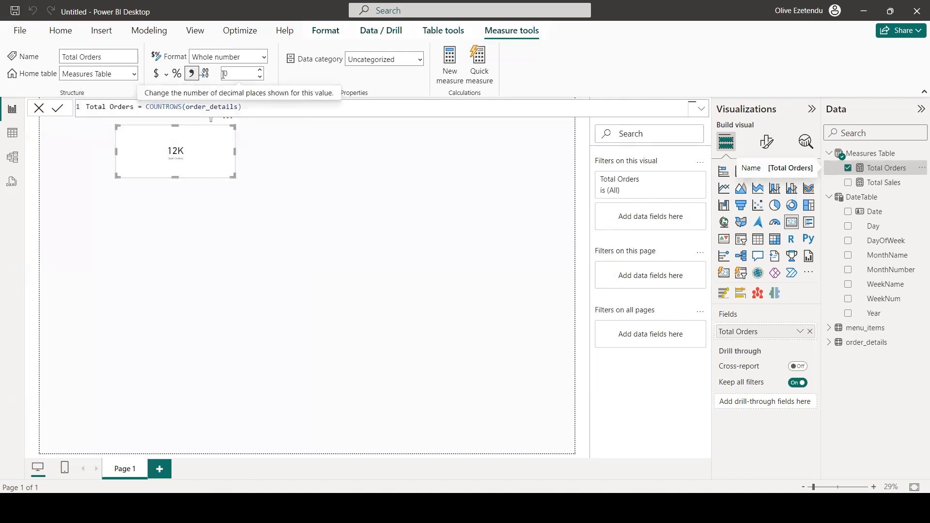
left_click(261, 71)
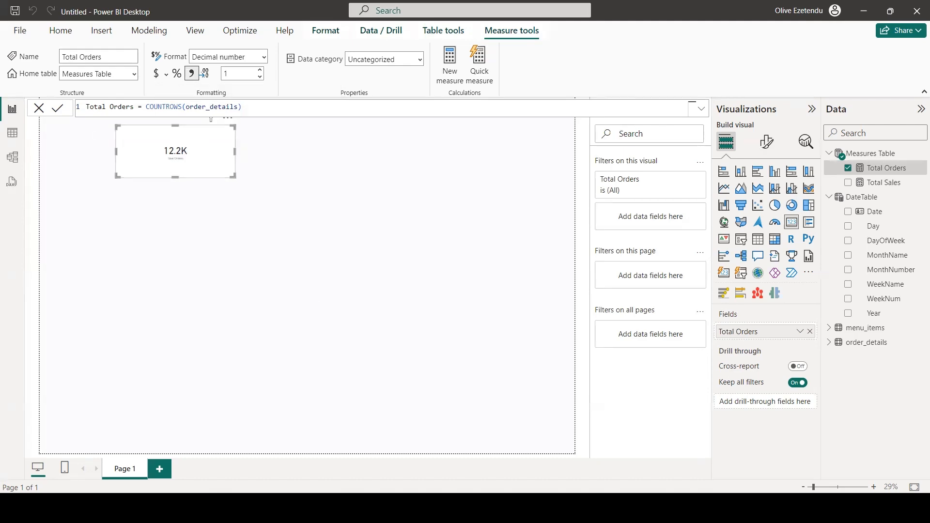
Step: Check the Total orders card in the finished Sales Analytics report for comparison and return to the untitled report
mouse_move(533, 506)
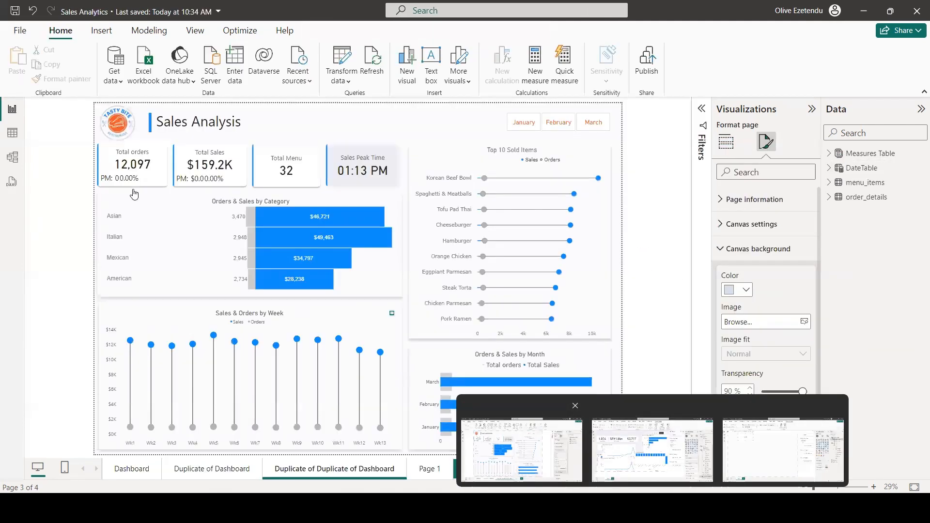
left_click(529, 459)
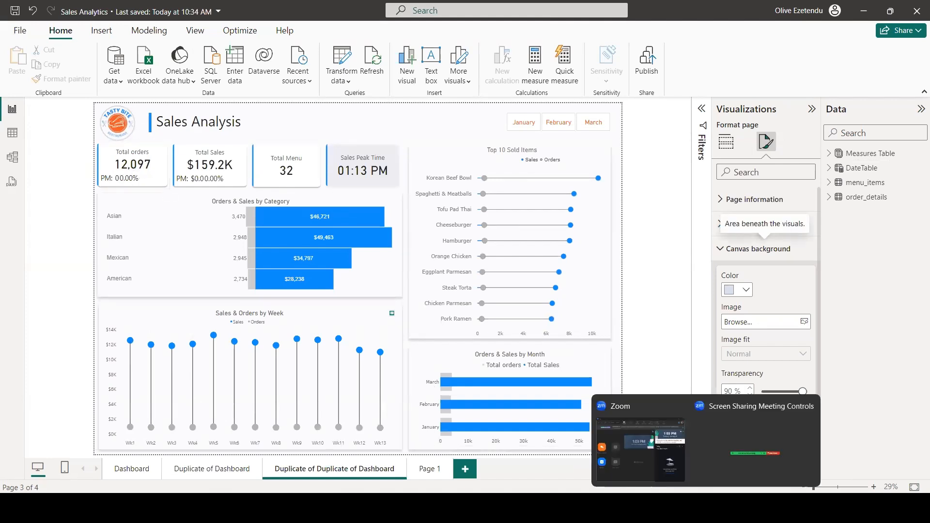
mouse_move(654, 506)
left_click(782, 441)
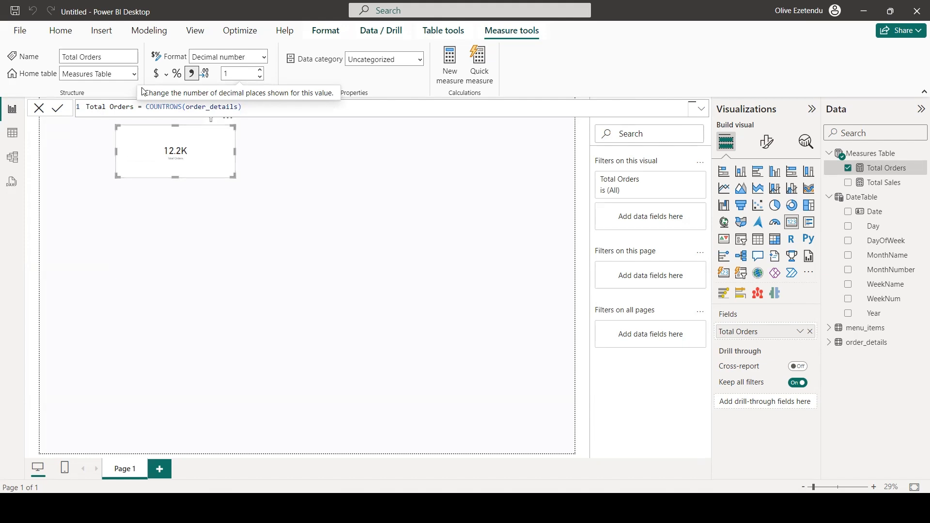
Step: Open the Power Query Editor and remove duplicate rows from the whole order_details table
left_click(64, 32)
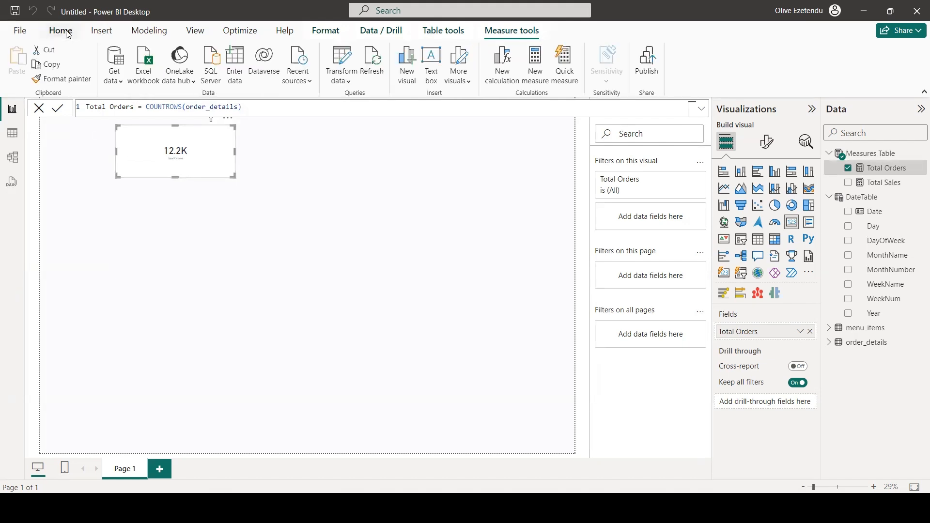
left_click(343, 66)
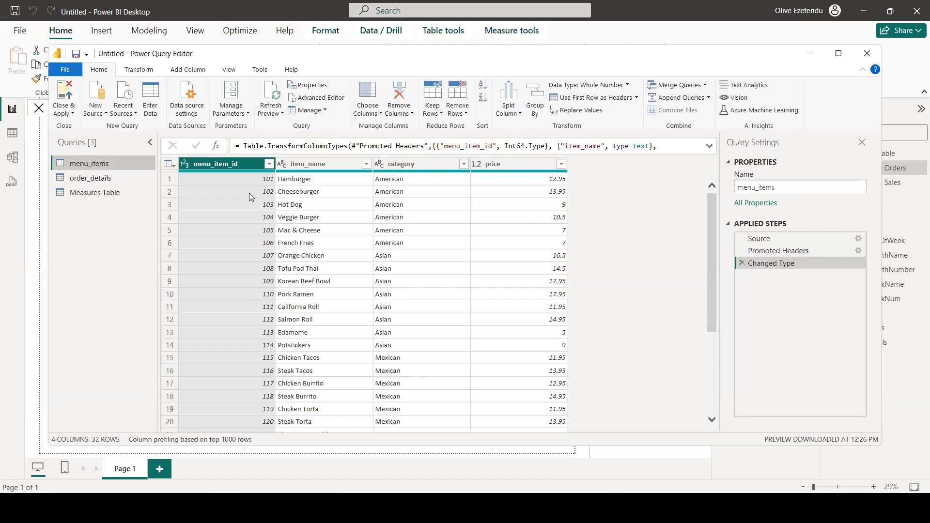
left_click(89, 180)
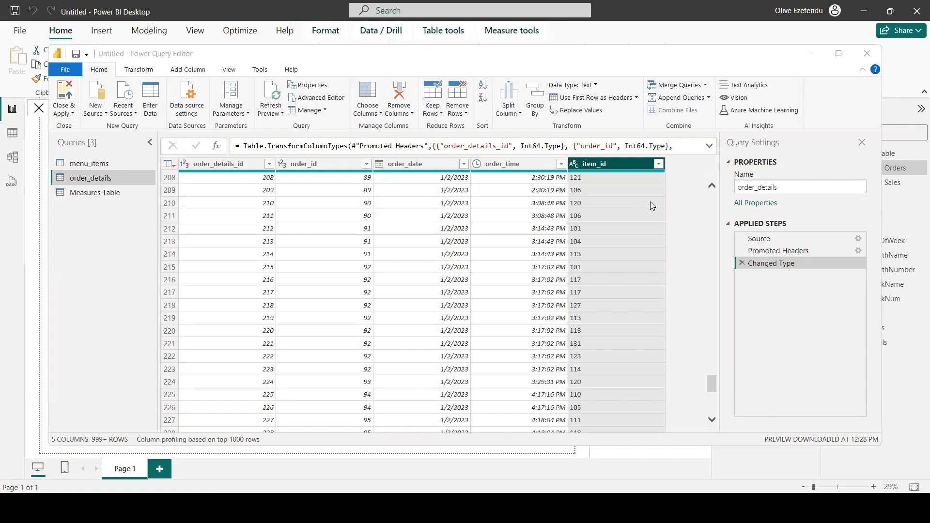
left_click(168, 164)
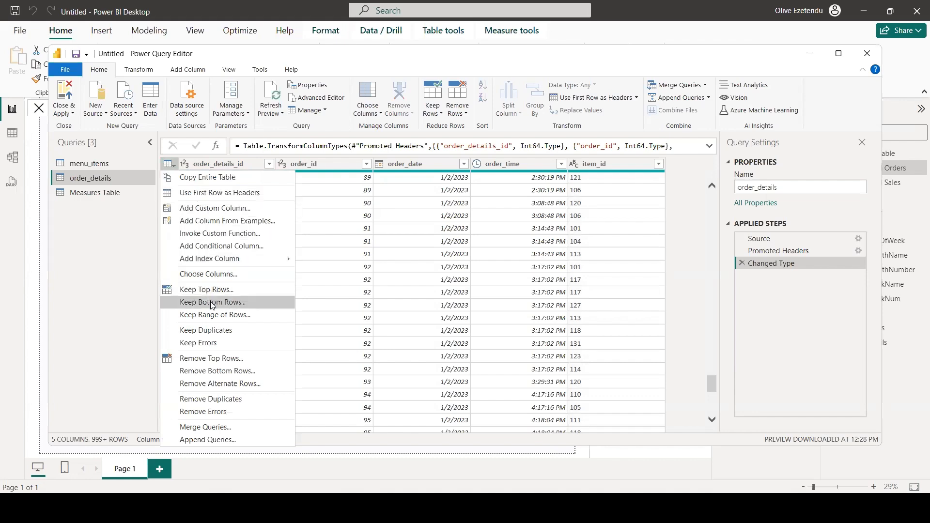
left_click(202, 400)
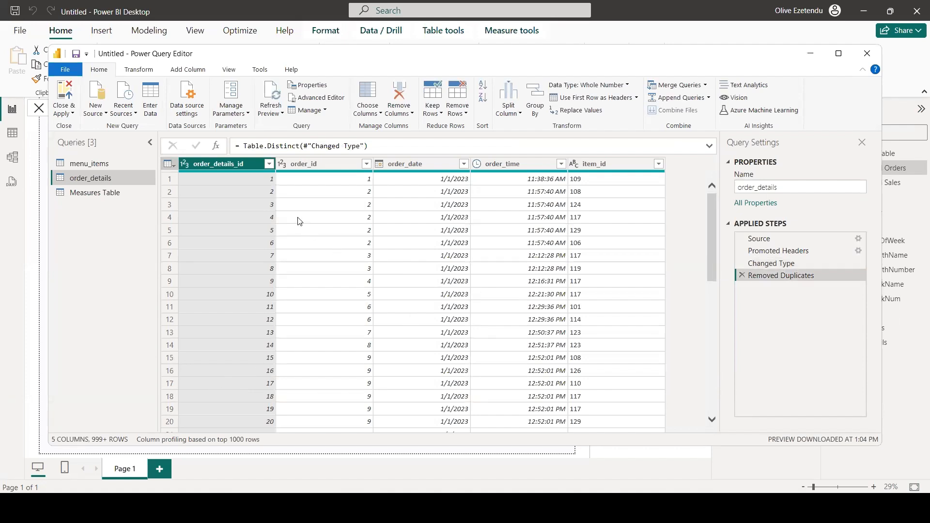
Step: Filter the NULL entries out of the item_id column in order_details and apply the query changes to the report
left_click(615, 165)
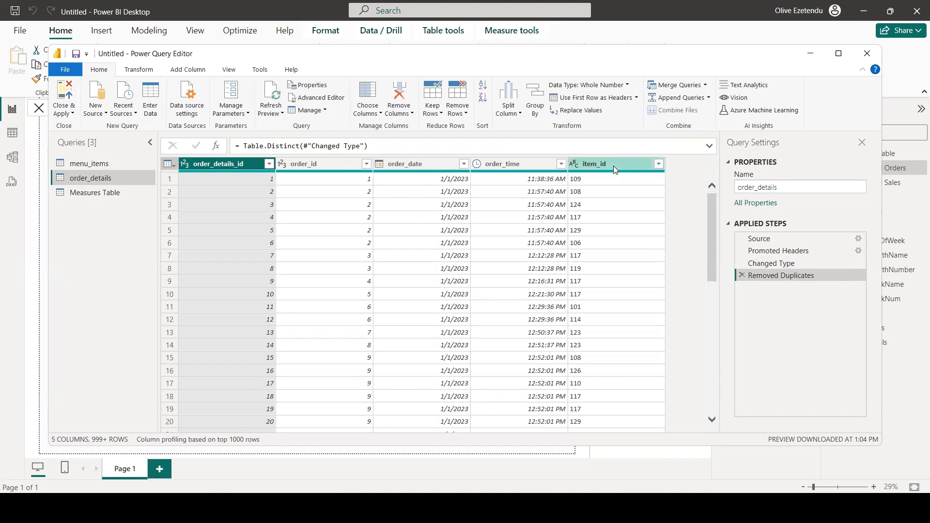
left_click(658, 165)
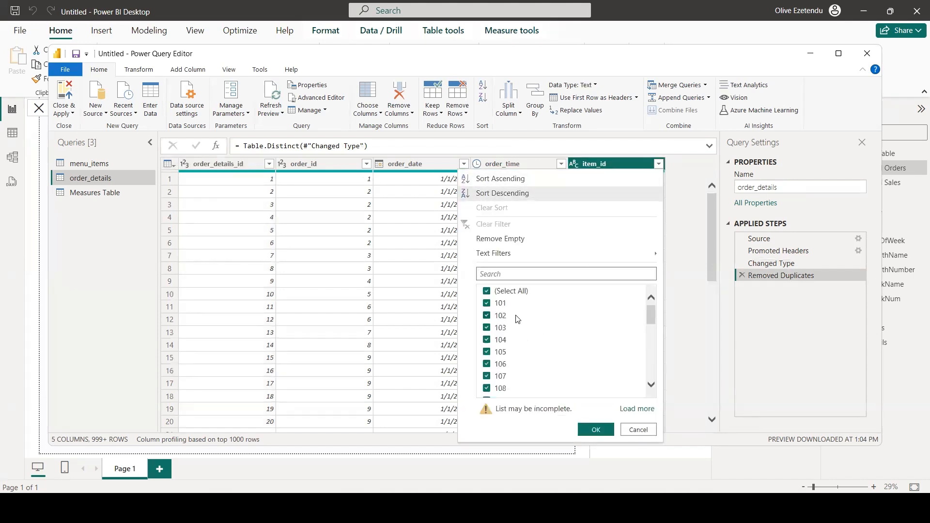
scroll(517, 320, "down", 8)
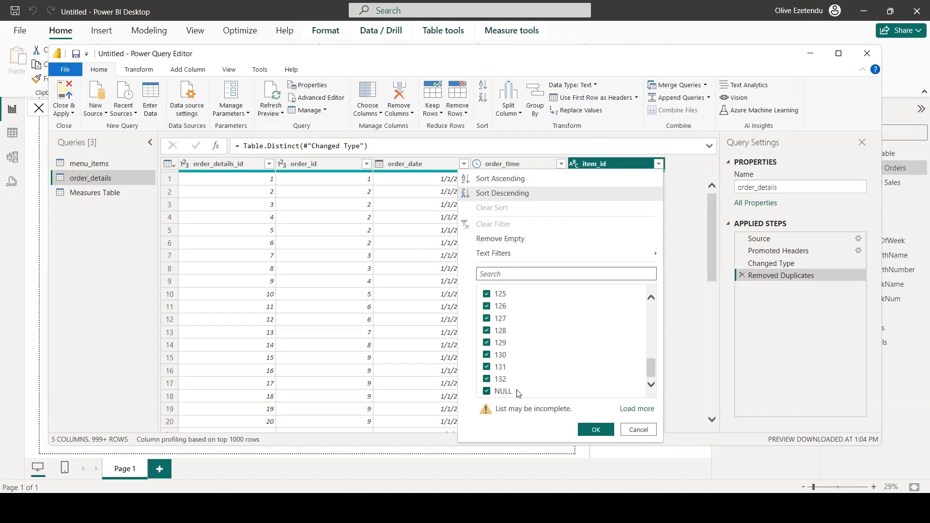
left_click(487, 392)
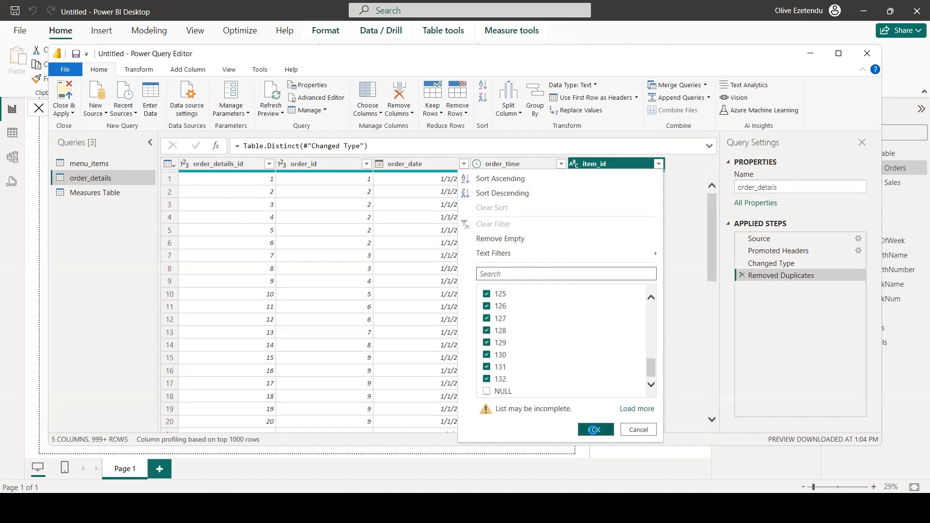
left_click(595, 429)
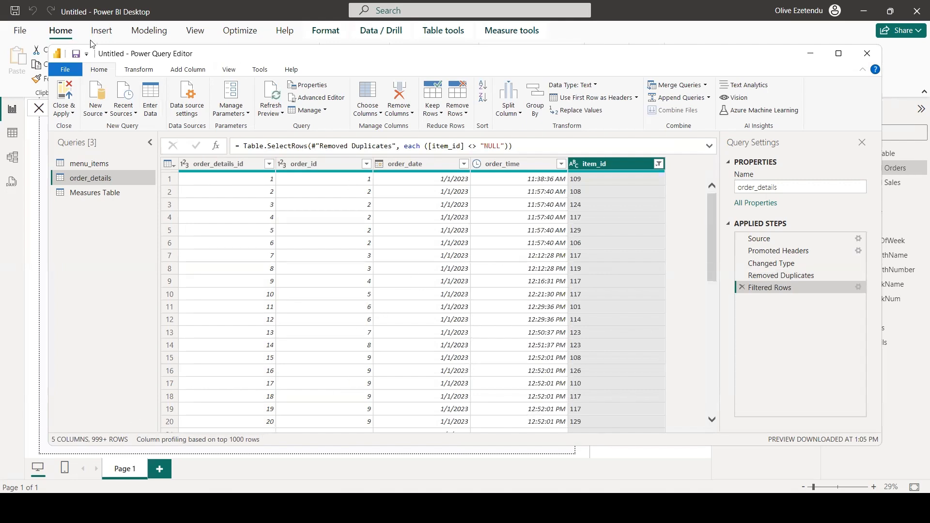
left_click(71, 114)
left_click(53, 128)
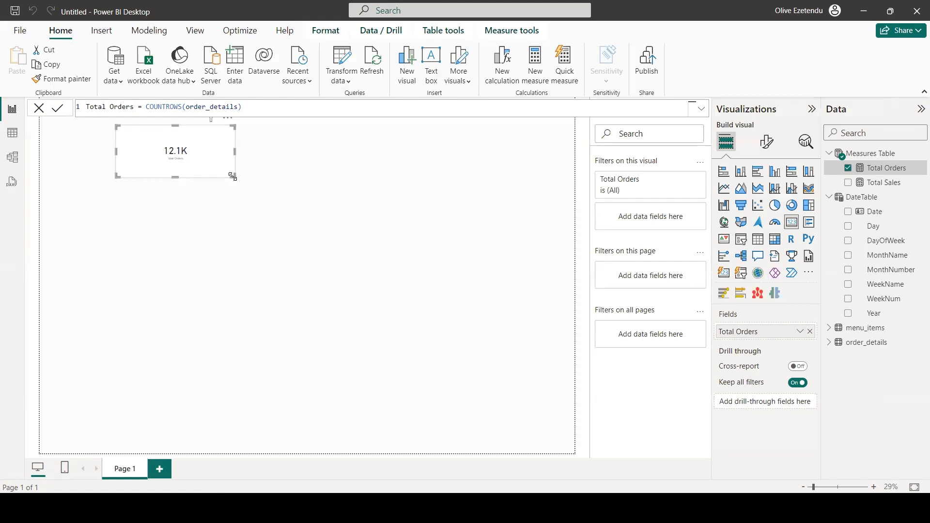
Step: Remove the Total Orders card from the report page
left_click_drag(233, 176, 270, 183)
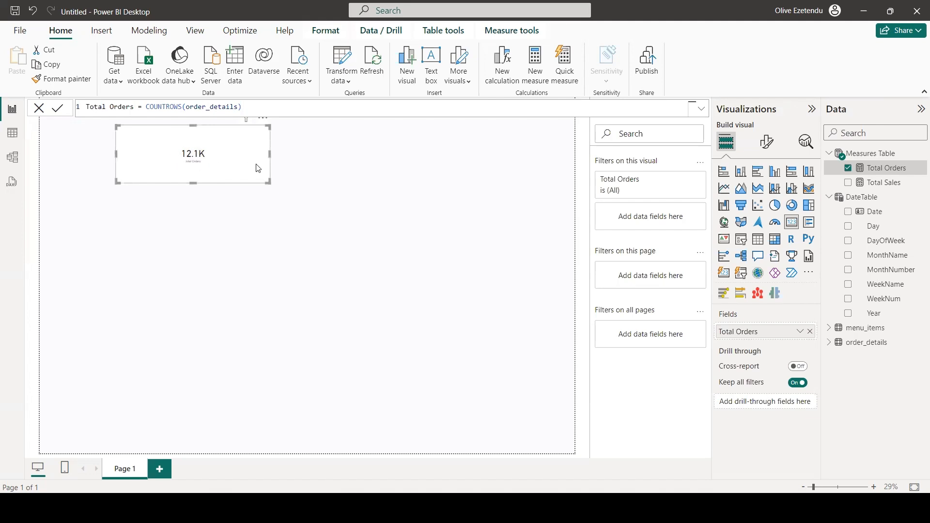
key("Escape")
left_click(263, 118)
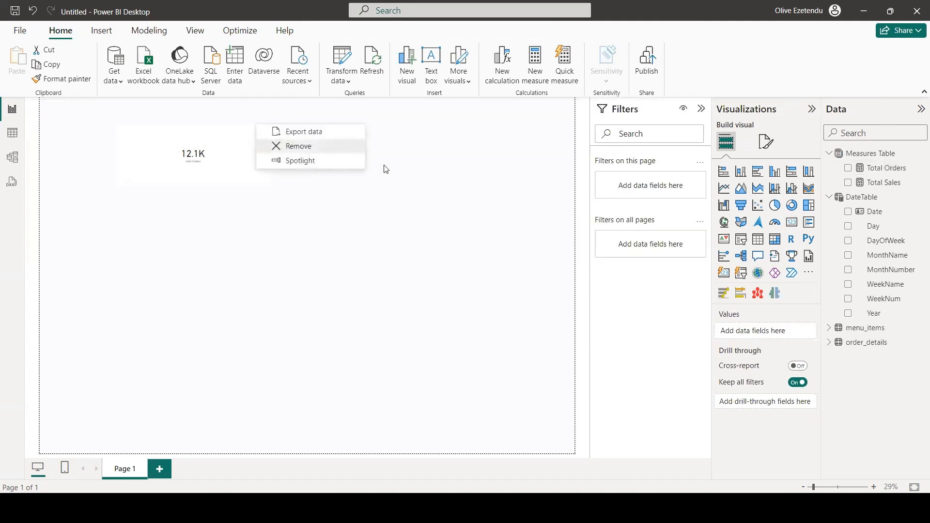
left_click(298, 145)
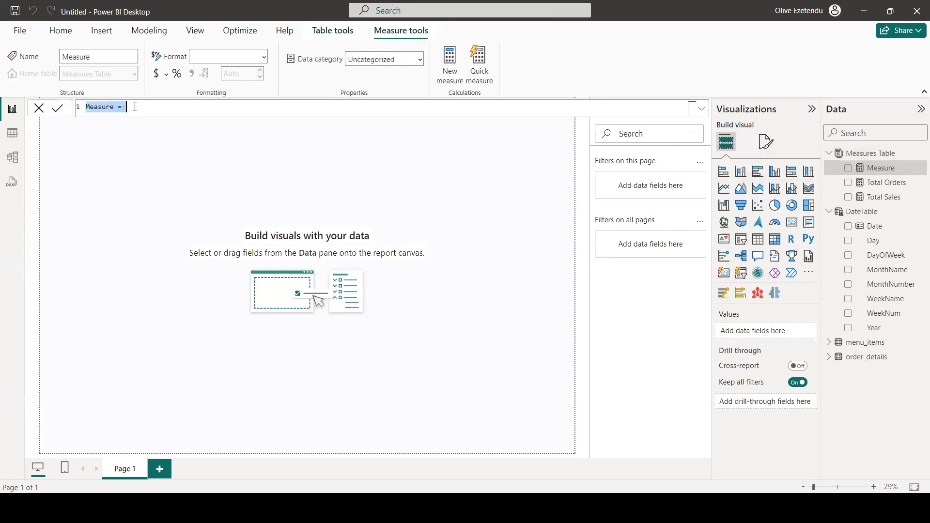
Step: Create a Total Menu measure in the Measures Table that counts the rows of menu_items with COUNTROWS
type("Total Menu = cou")
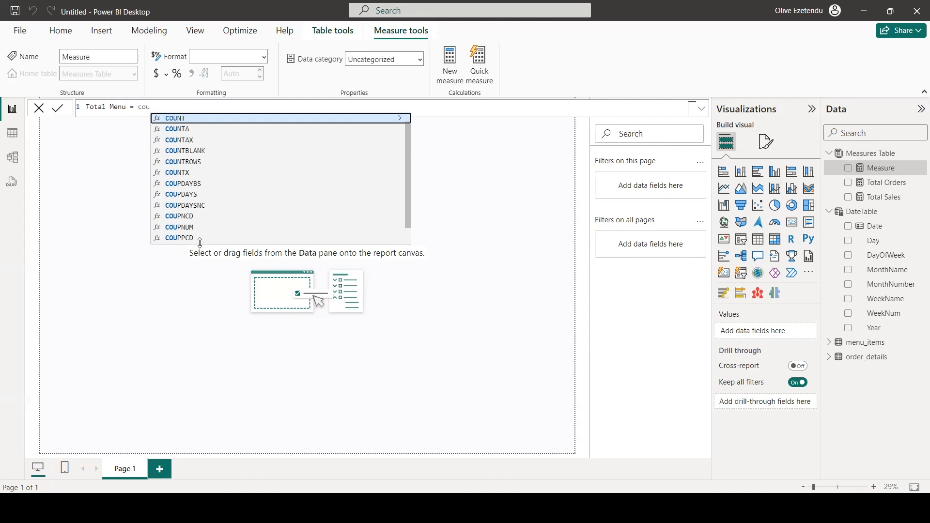
left_click(196, 162)
type("me")
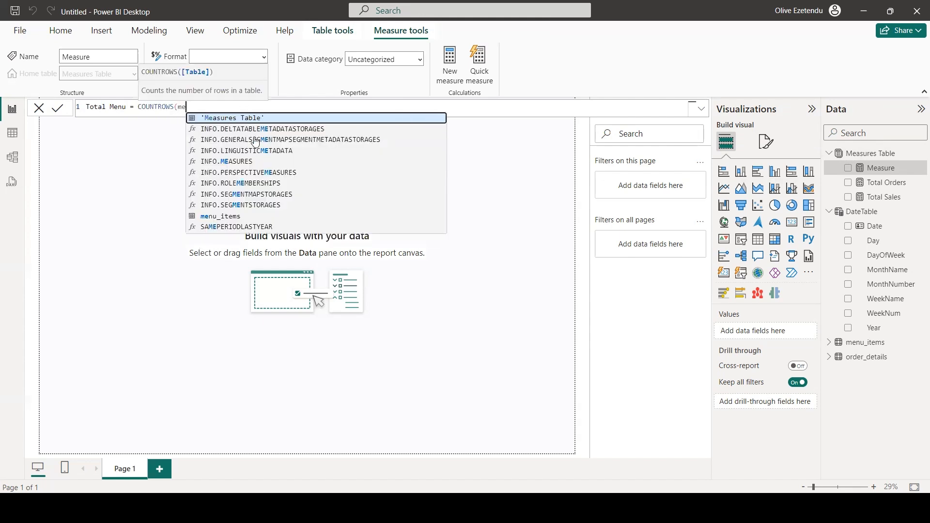
left_click(238, 218)
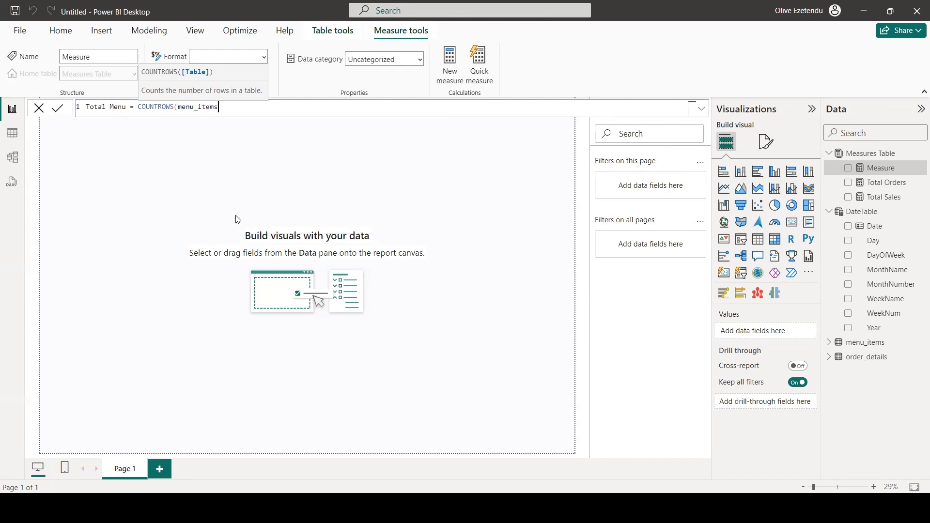
type(")")
key("Return")
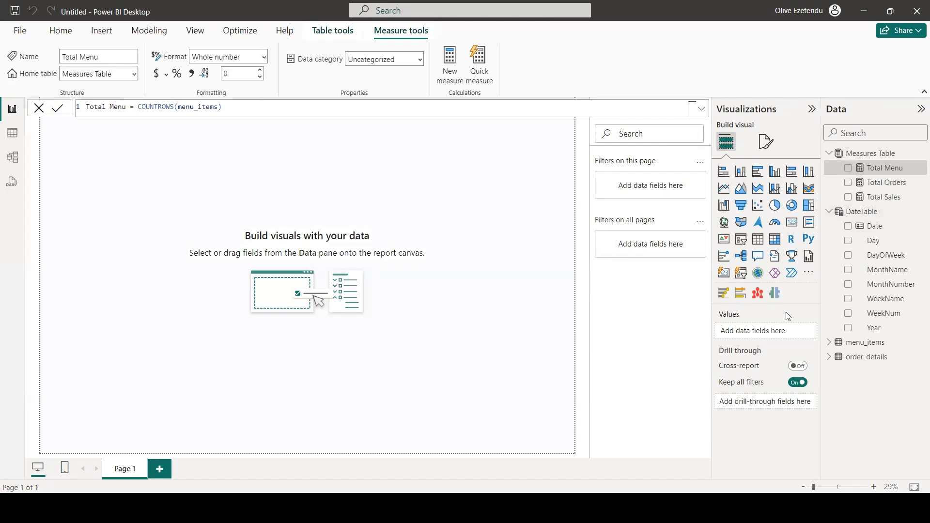
left_click(414, 305)
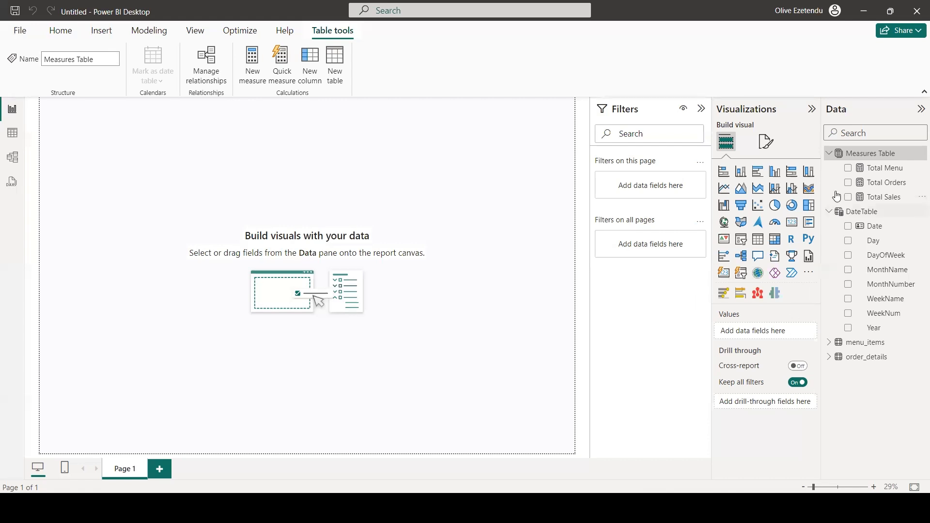
Step: Insert a rectangle shape spanning the full page width, from just below the upper edge down to the bottom of the page
left_click(101, 30)
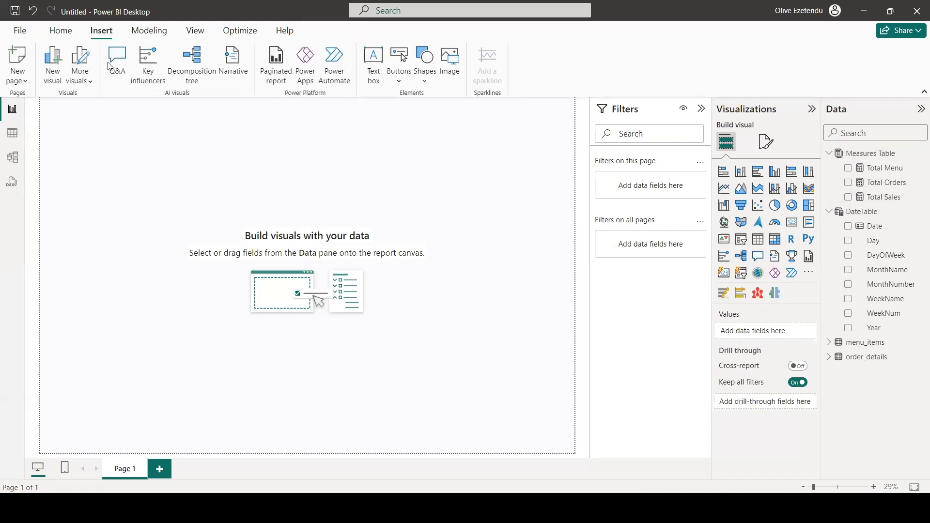
left_click(425, 72)
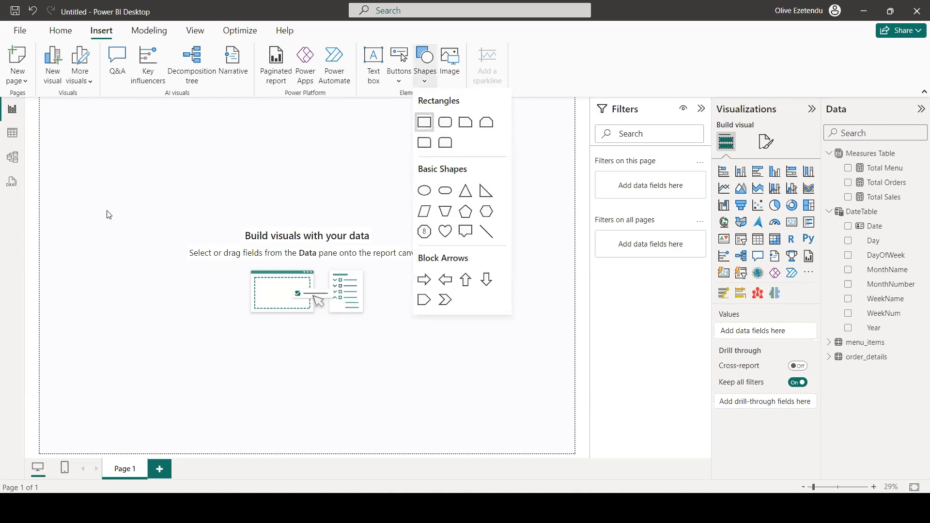
left_click_drag(60, 129, 579, 491)
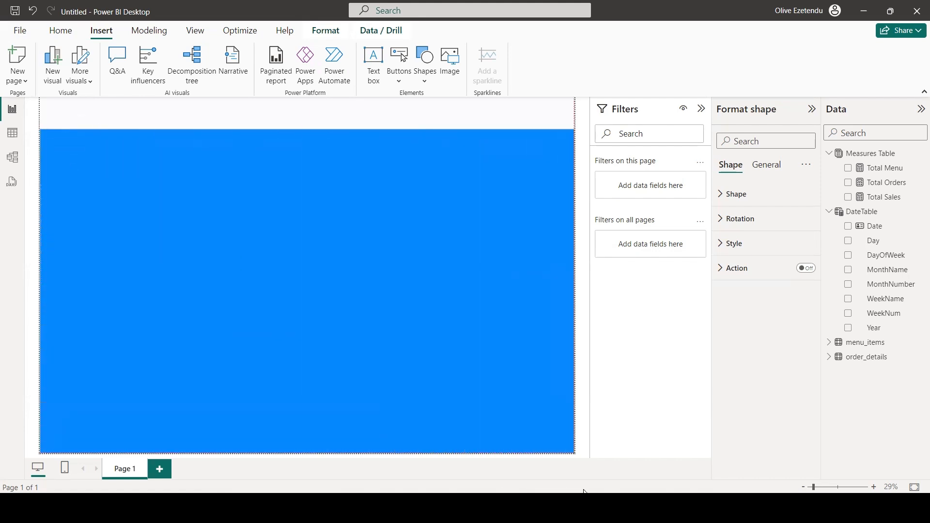
Step: Set the rectangle's fill transparency to 94%
left_click(735, 194)
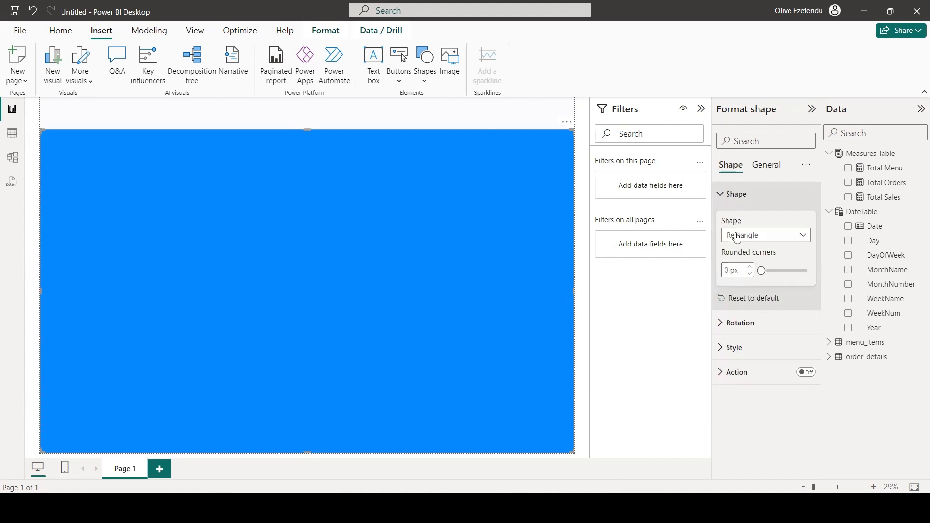
left_click(729, 347)
scroll(733, 266, "down", 5)
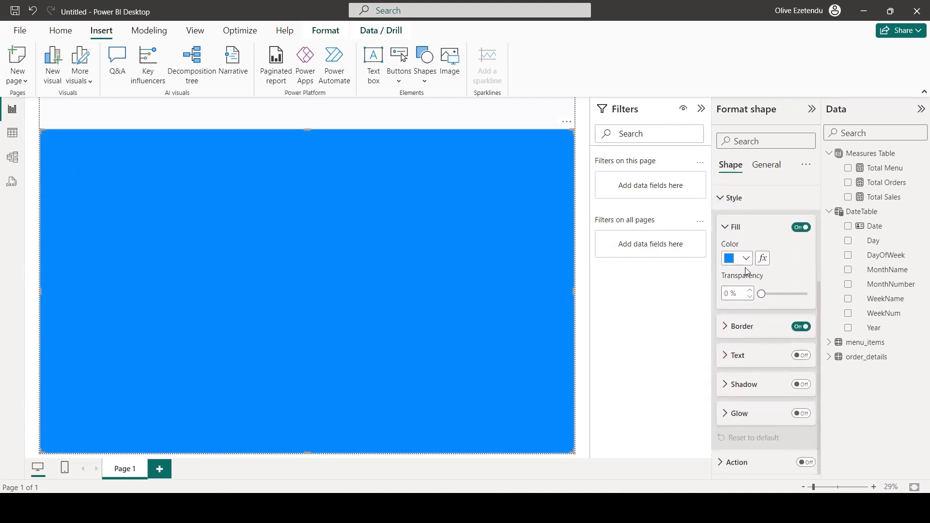
left_click(747, 260)
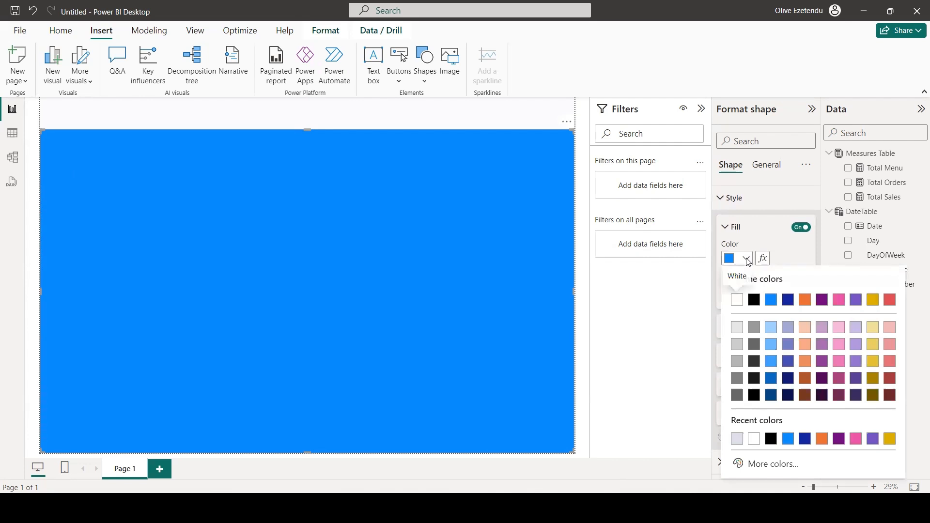
left_click(748, 261)
left_click_drag(763, 292, 804, 294)
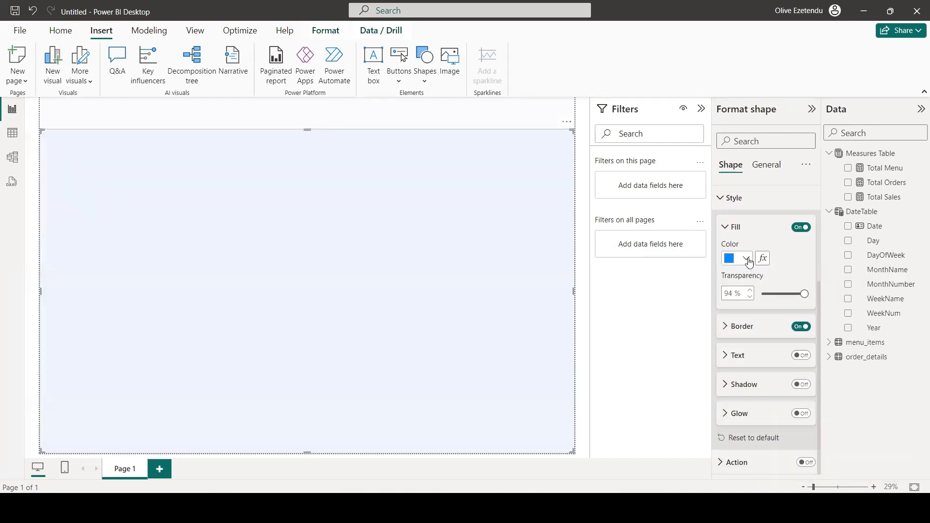
Step: Change the rectangle's fill to the recently used light grey and turn off its border
left_click(747, 260)
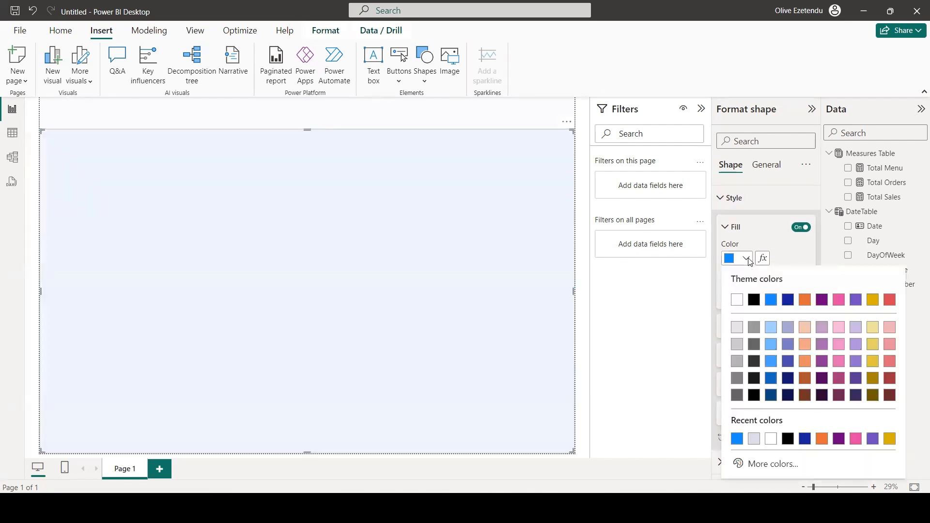
left_click(754, 439)
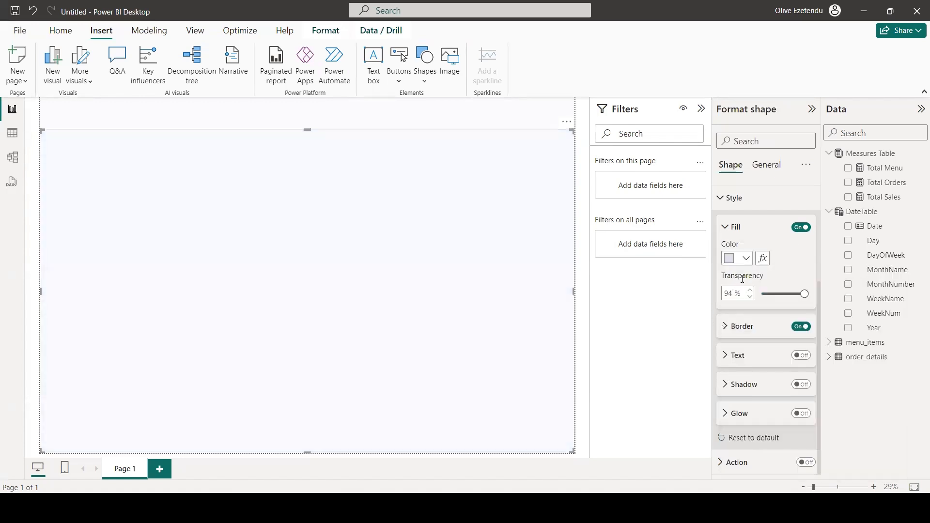
left_click(801, 327)
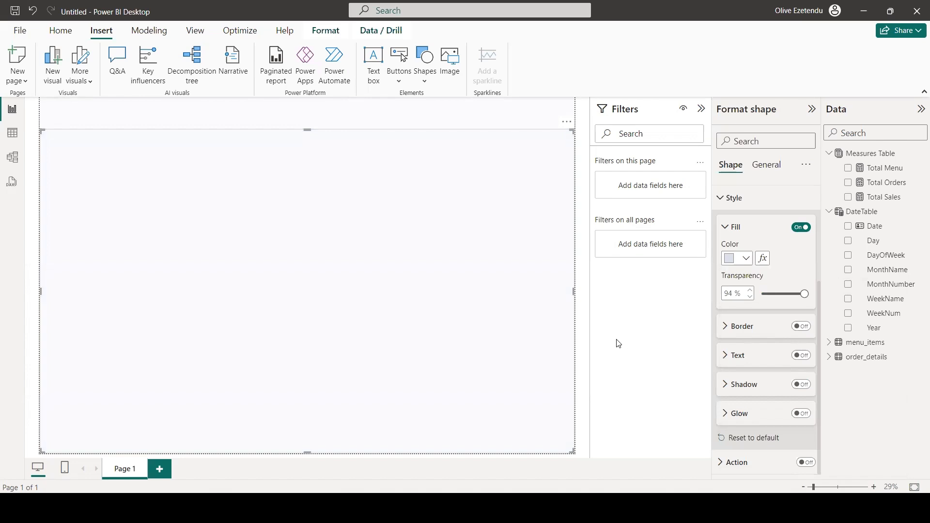
left_click(586, 340)
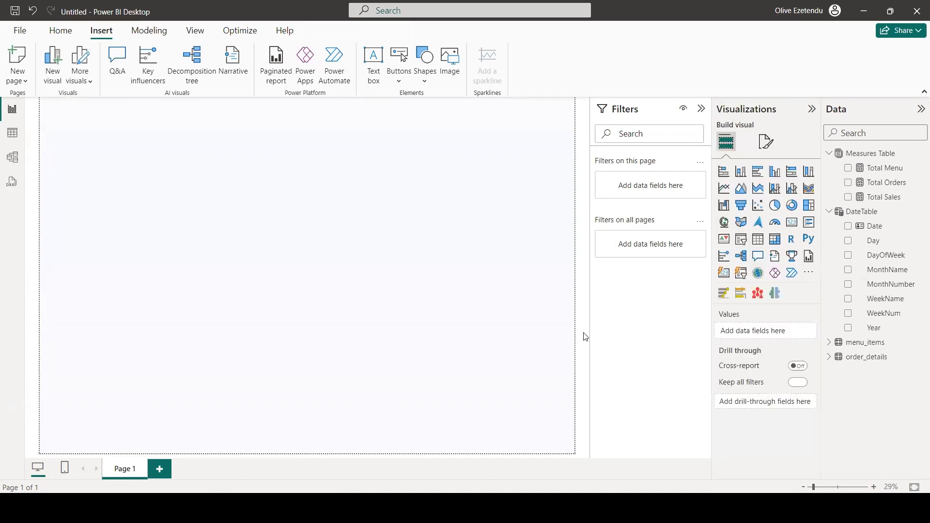
Step: Extend the background rectangle upward to the upper edge of the page
left_click(303, 134)
left_click_drag(308, 127, 317, 100)
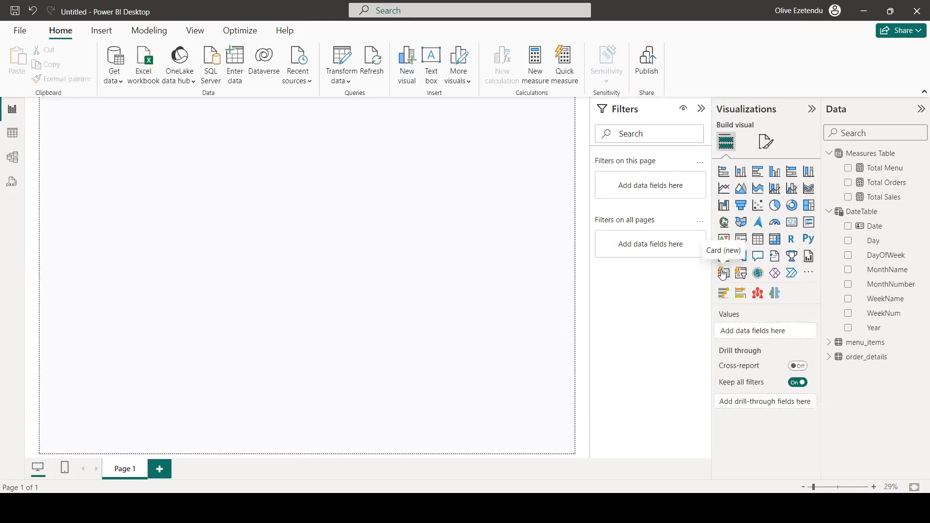
Step: Place a small Card (new) visual in the page's upper-left corner and show the Total Orders measure in it
left_click_drag(82, 148, 100, 179)
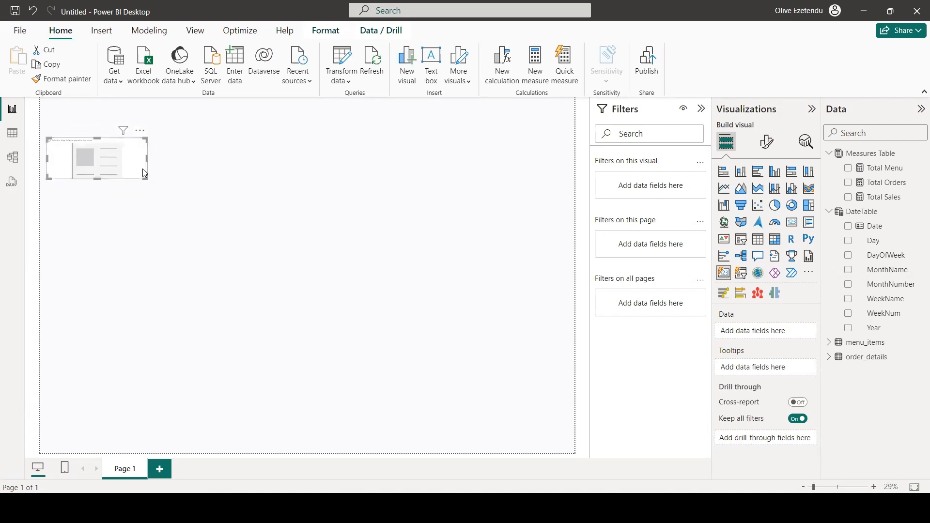
left_click_drag(147, 159, 136, 160)
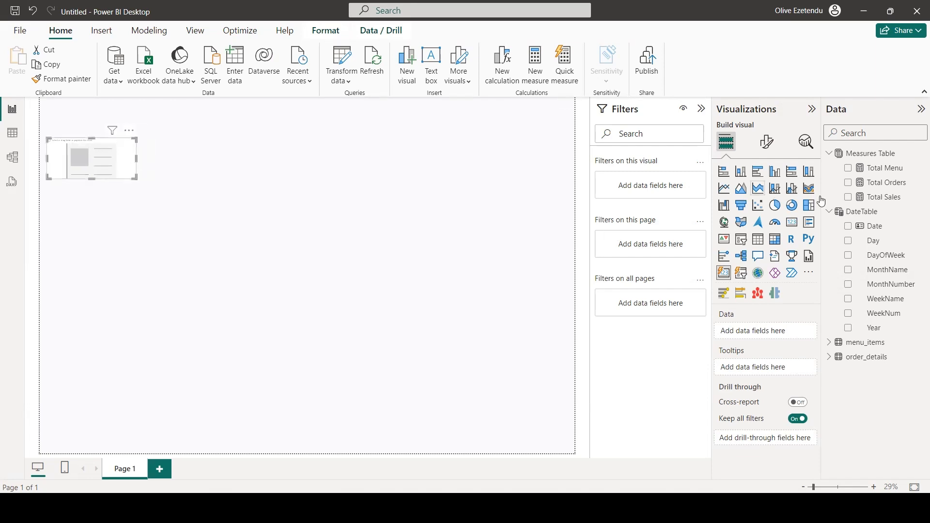
left_click(848, 183)
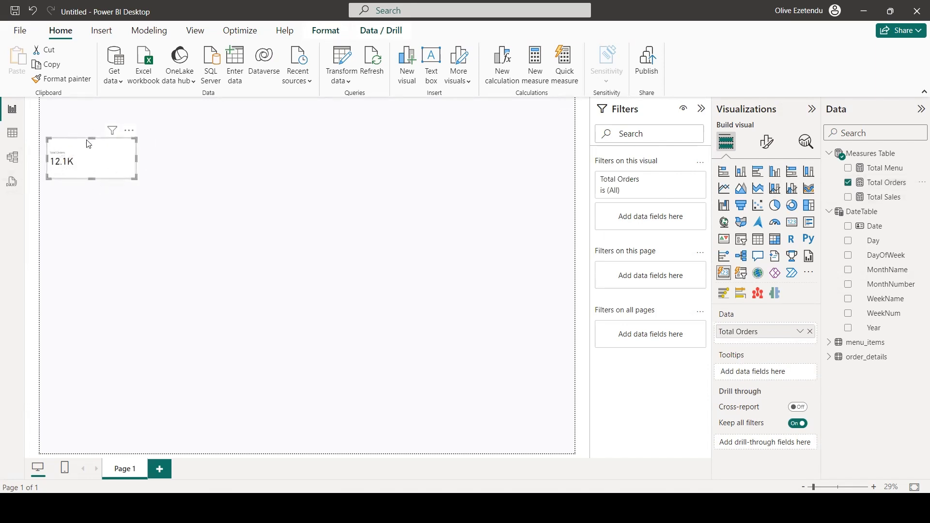
Step: Format the card's callout value for the Total Orders series with font size 60 and centered horizontal alignment
left_click(768, 148)
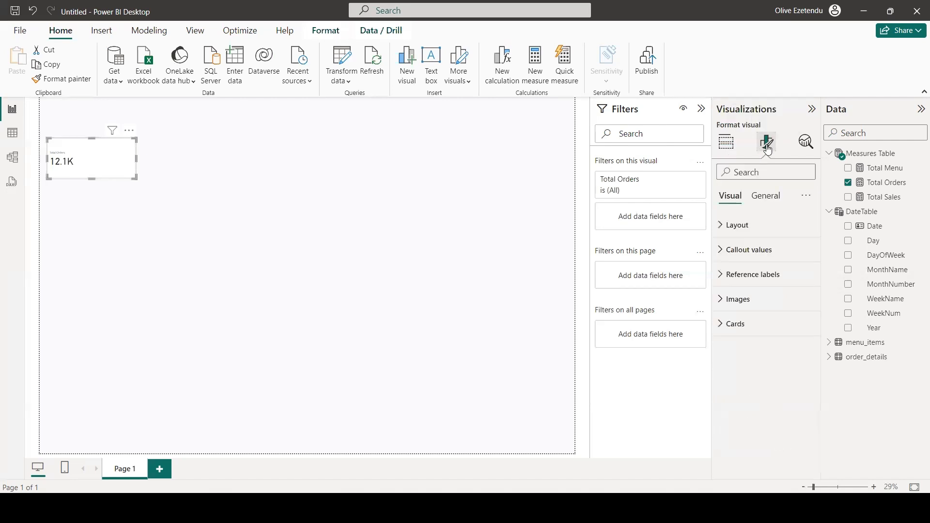
left_click(722, 225)
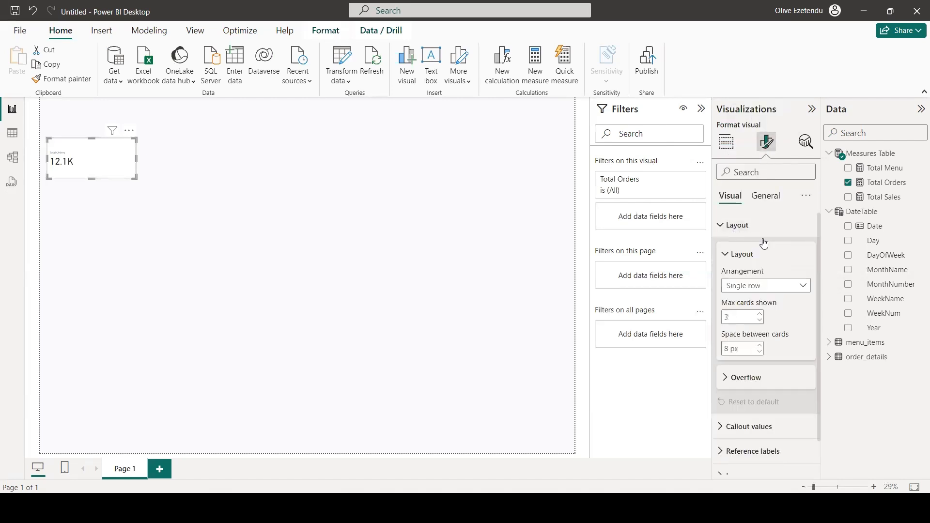
scroll(763, 240, "down", 1)
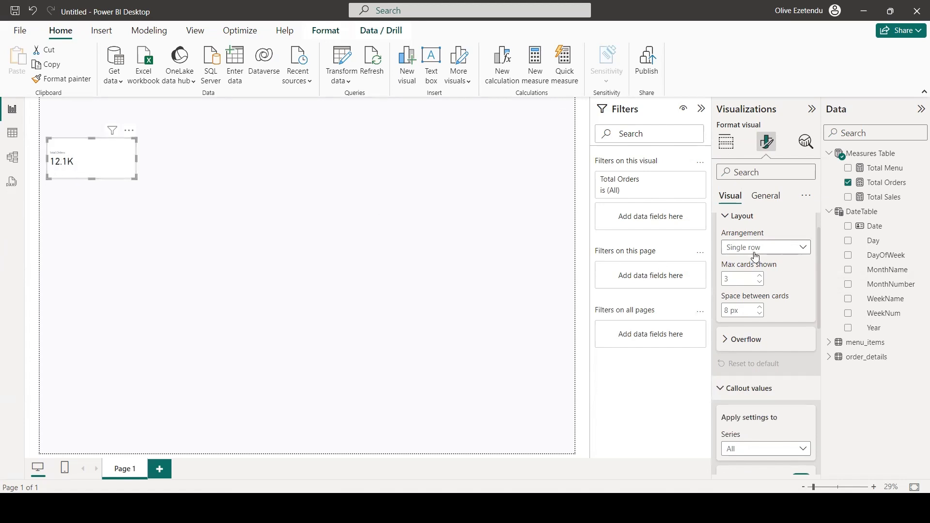
scroll(754, 252, "down", 4)
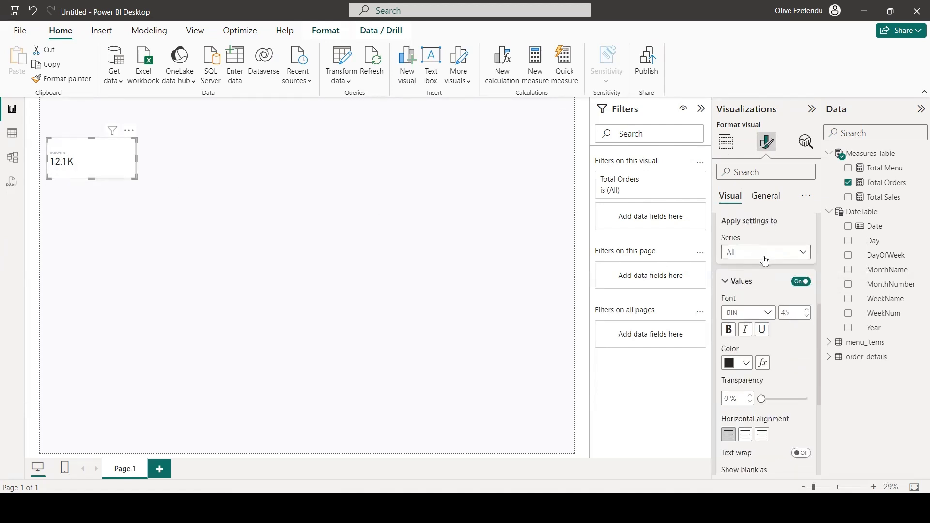
left_click(778, 253)
left_click(762, 282)
left_click(789, 312)
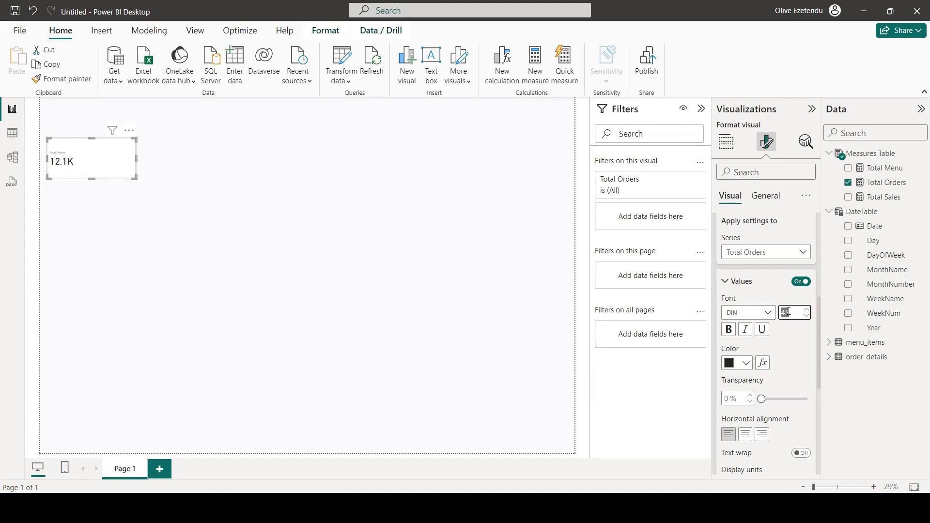
type("60")
scroll(772, 385, "down", 3)
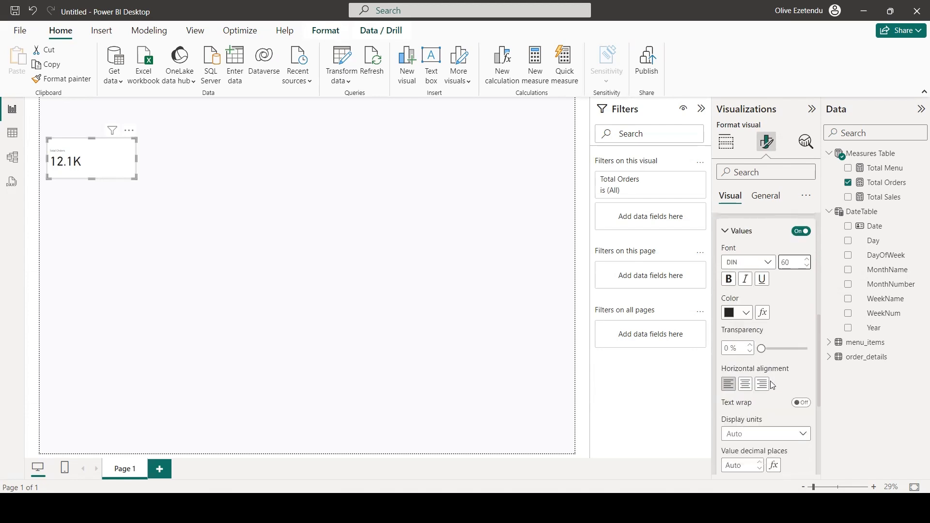
left_click(745, 358)
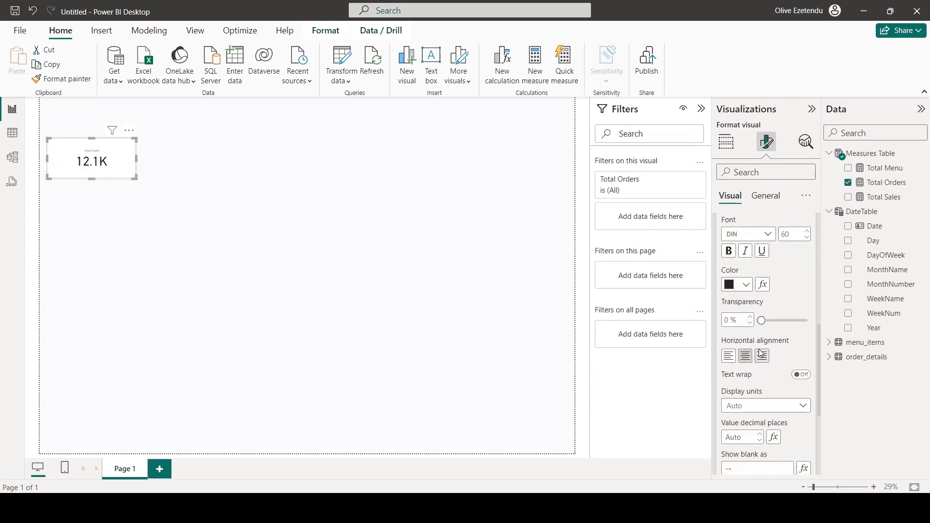
Step: Set the Total Orders callout value's display units to None and its decimal places to 0
scroll(748, 366, "down", 1)
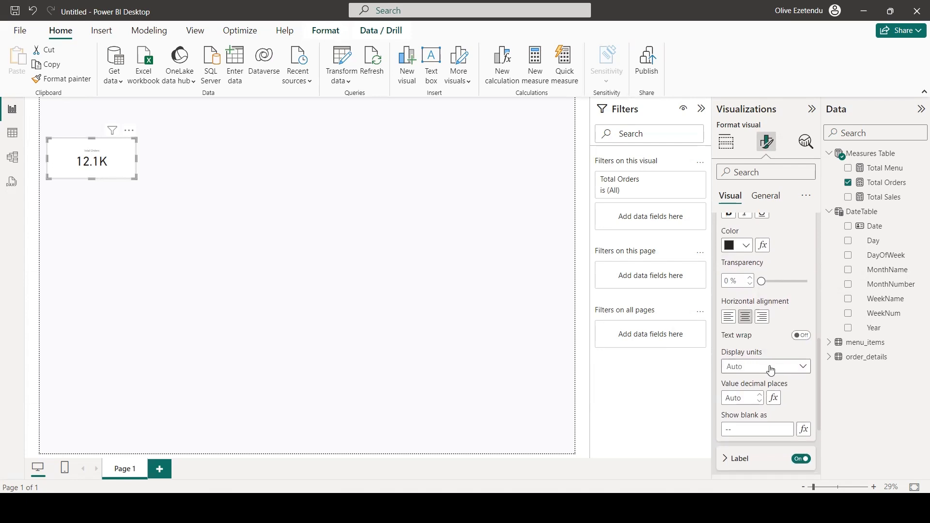
left_click(804, 368)
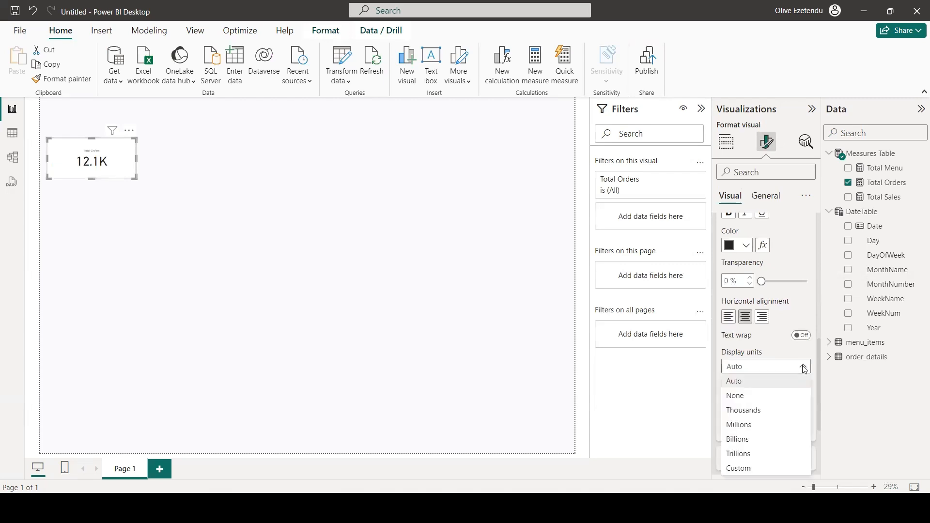
left_click(736, 398)
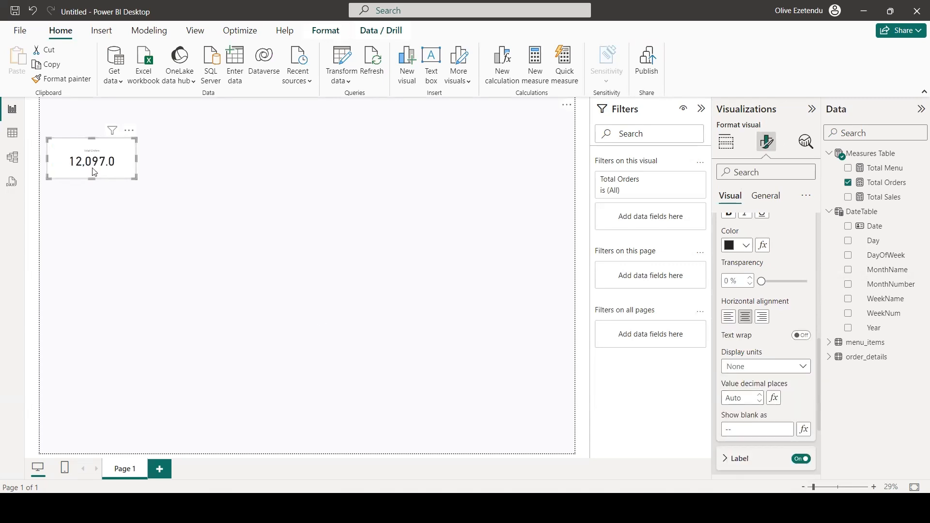
scroll(769, 300, "down", 1)
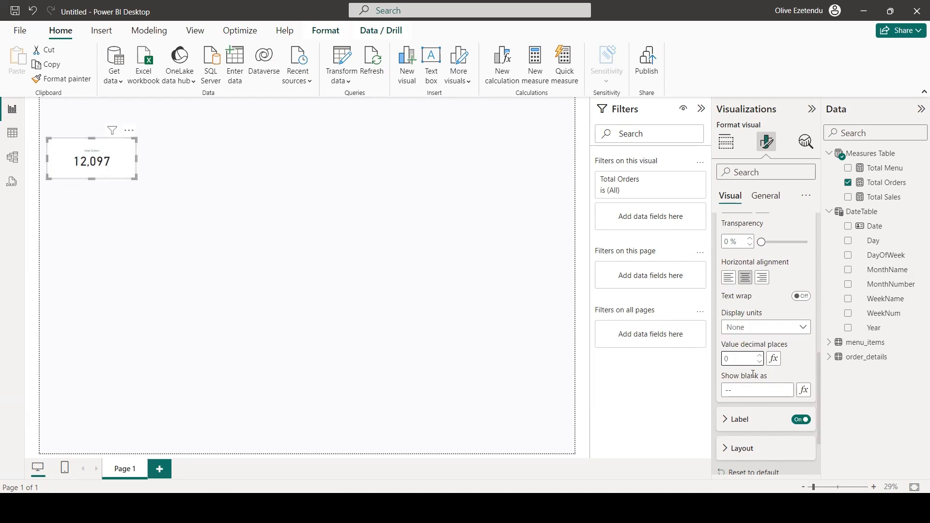
scroll(758, 376, "down", 3)
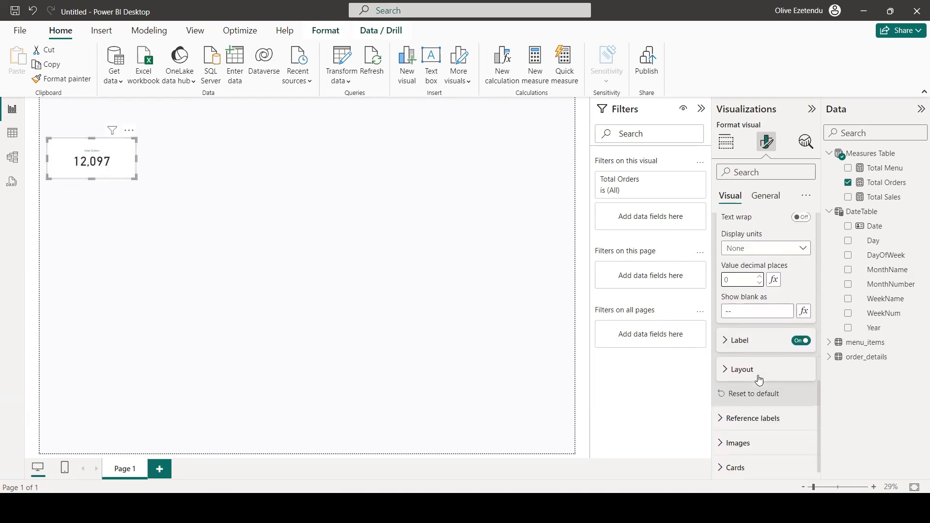
Step: Set the font size of the Total Orders card's label to 30
left_click(727, 345)
scroll(753, 342, "down", 2)
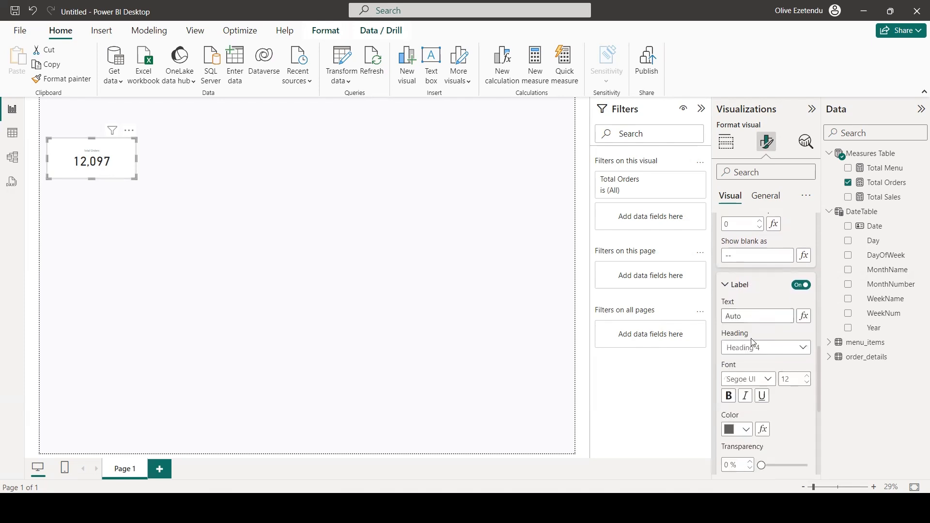
scroll(753, 342, "down", 1)
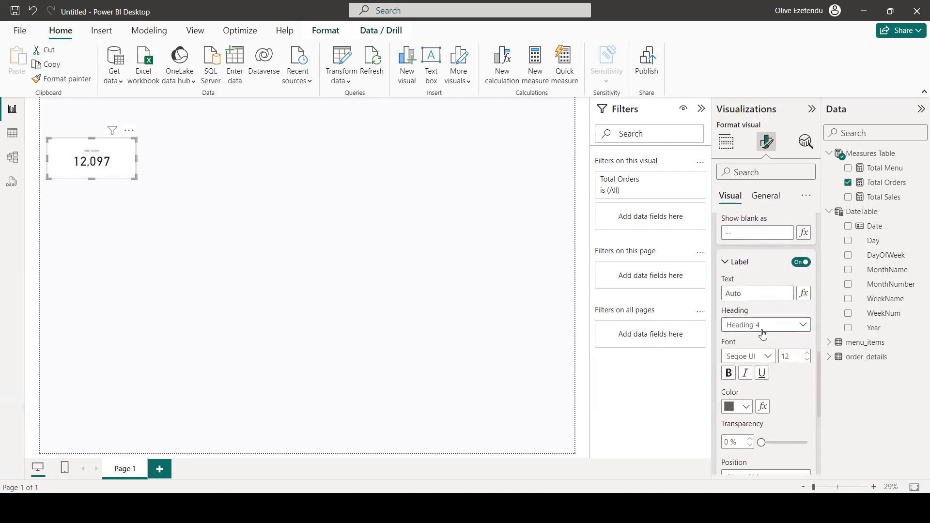
double_click(793, 354)
type("30")
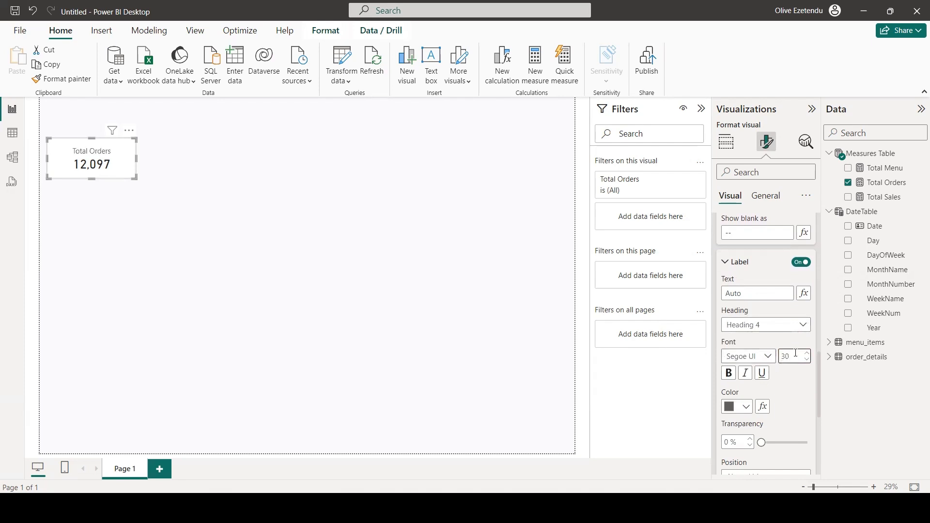
scroll(786, 377, "down", 5)
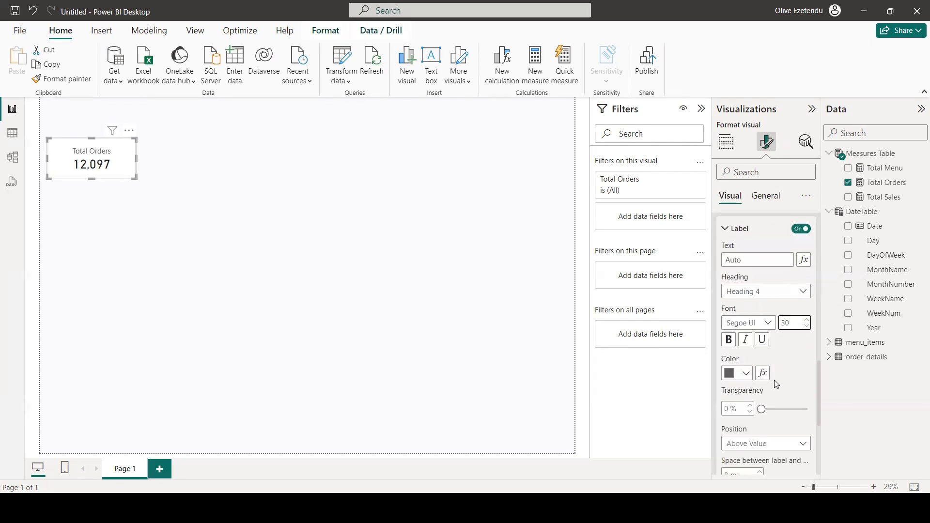
scroll(776, 381, "down", 3)
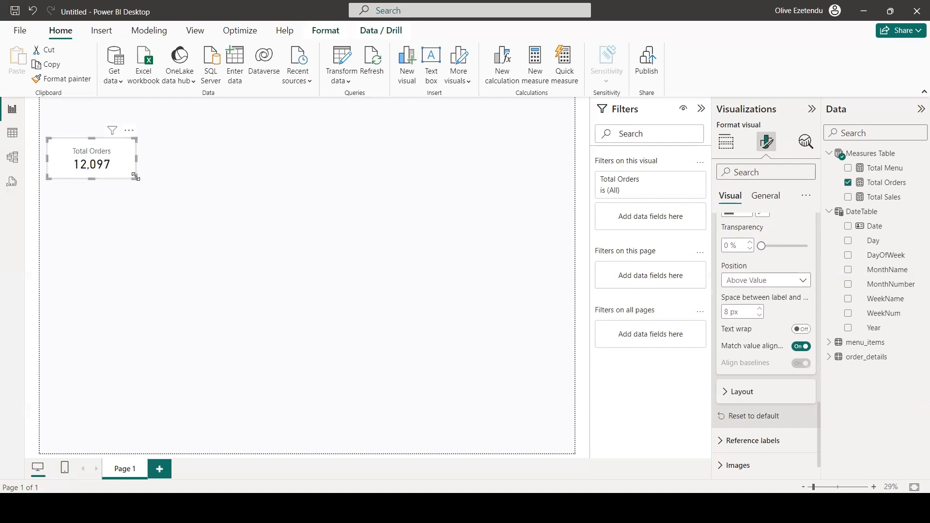
Step: Change the shape of the Total Orders card to Rounded Rectangle for all series
left_click(741, 392)
left_click(734, 463)
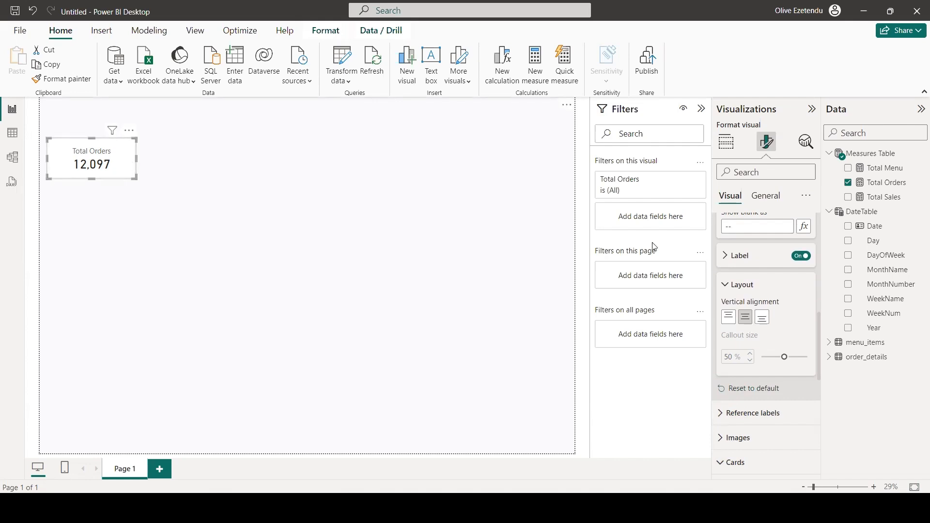
scroll(723, 278, "down", 4)
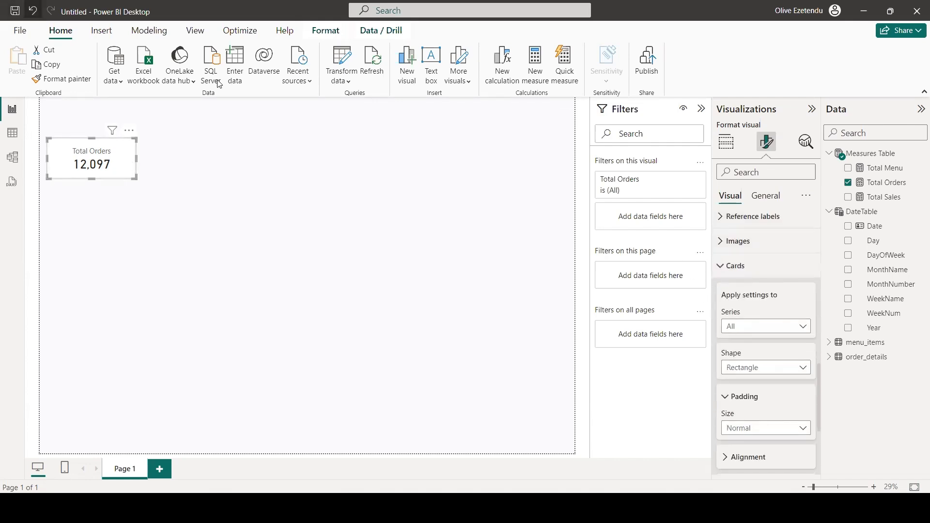
scroll(766, 339, "down", 1)
left_click(799, 327)
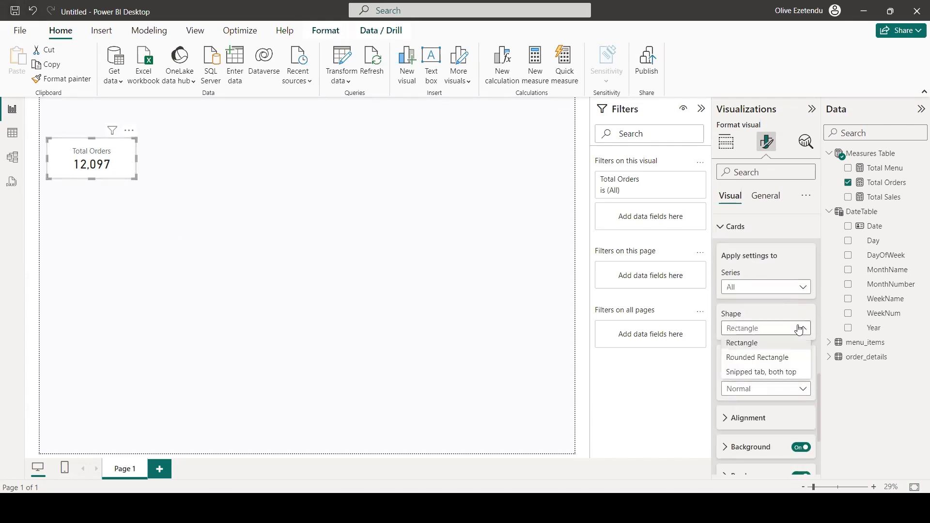
left_click(760, 358)
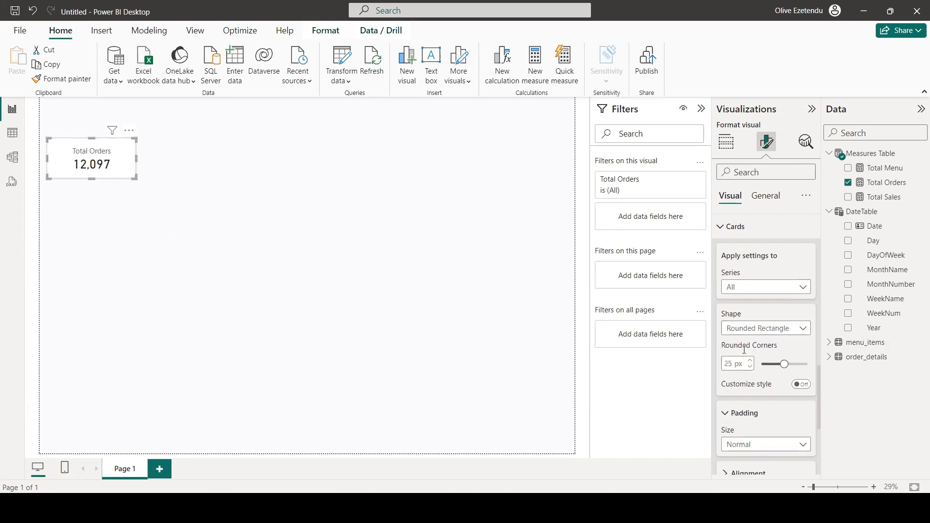
left_click(586, 289)
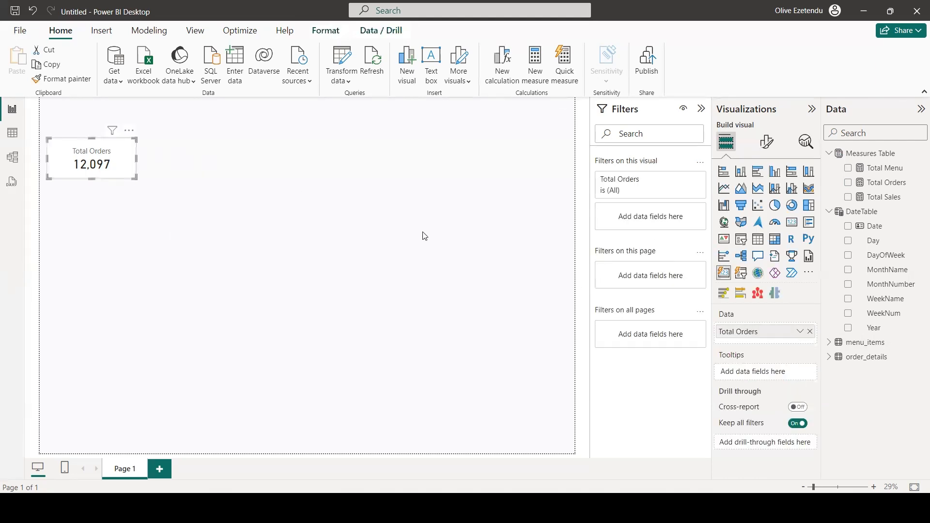
Step: Reduce the rounded corners of the Total Orders card to 15 px
left_click(766, 141)
left_click(747, 326)
scroll(758, 314, "down", 4)
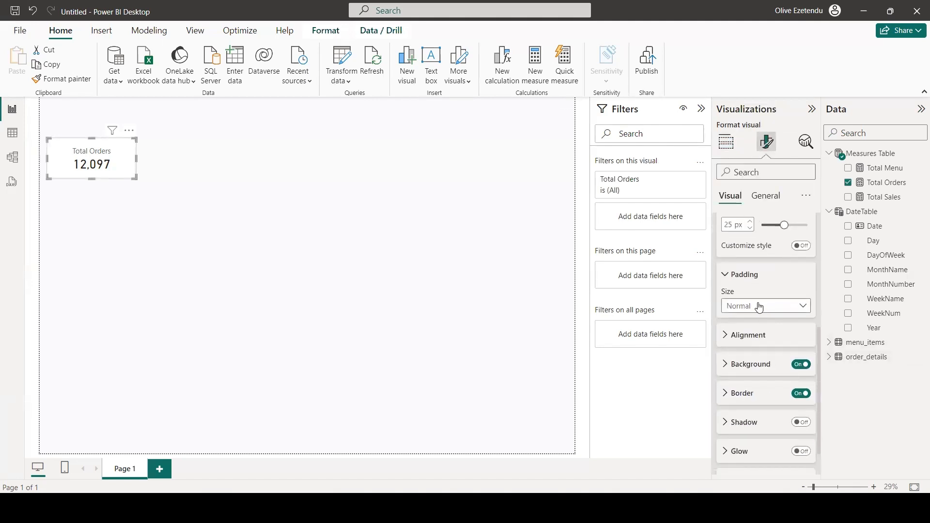
scroll(758, 310, "up", 1)
left_click_drag(776, 268, 775, 265)
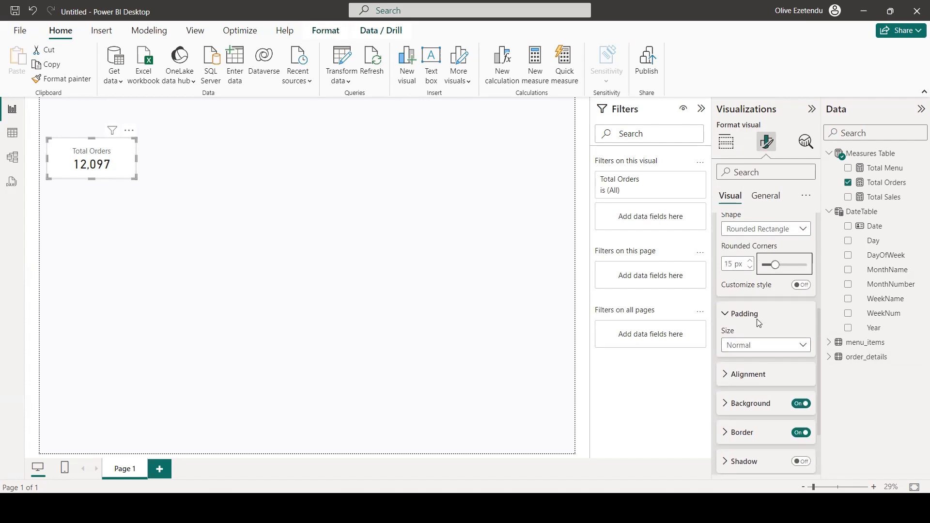
Step: Turn off the Total Orders card's border and turn on its shadow with a Custom position
scroll(780, 333, "down", 2)
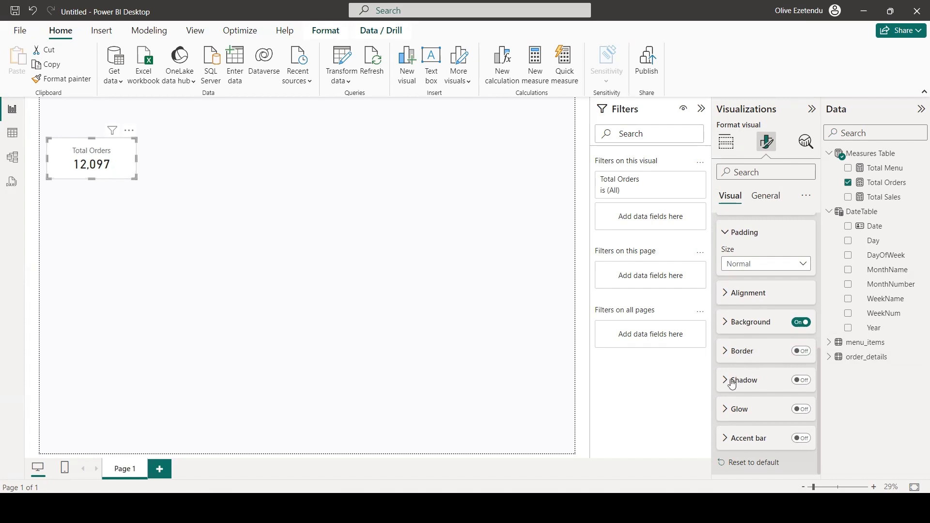
left_click(801, 380)
left_click(726, 380)
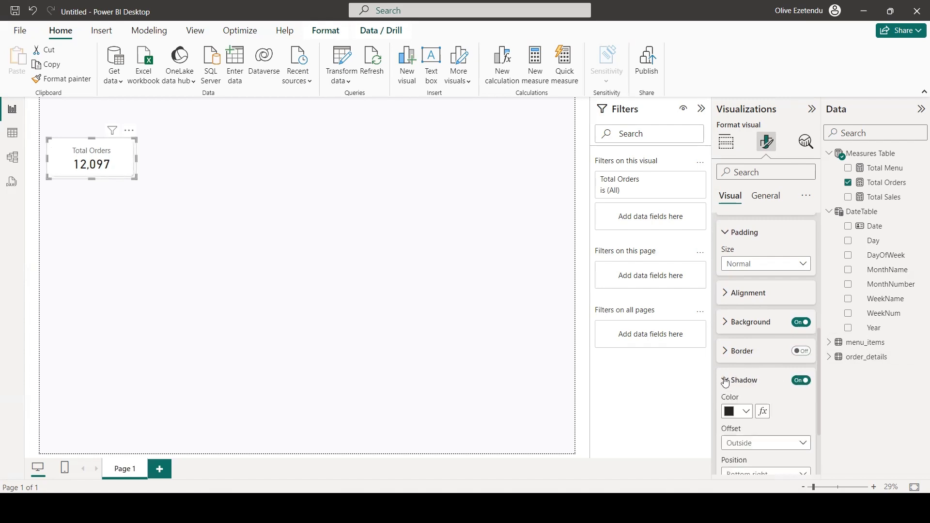
scroll(763, 380, "down", 2)
left_click(765, 380)
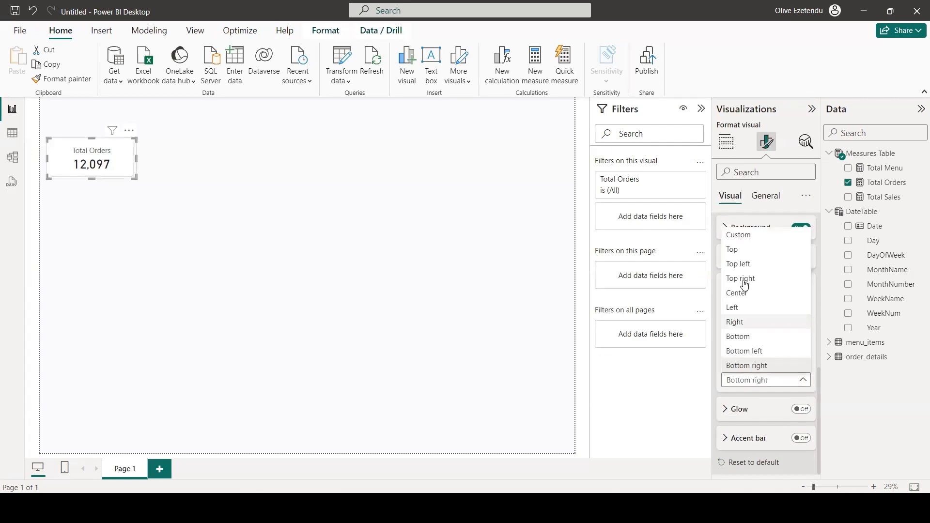
left_click(748, 237)
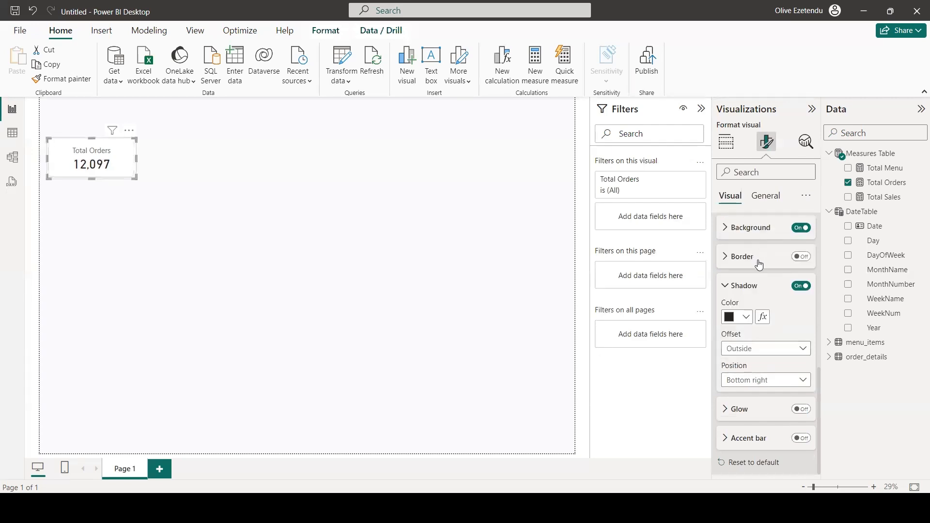
Step: Set the card shadow's size to 4 px, its angle to 90° and its transparency to 56%
scroll(756, 290, "down", 4)
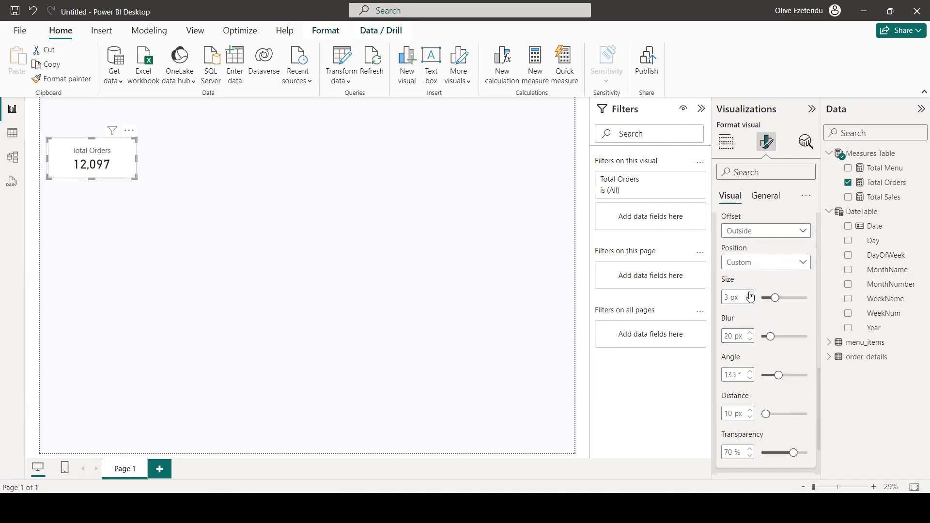
left_click(750, 293)
left_click_drag(776, 376, 773, 376)
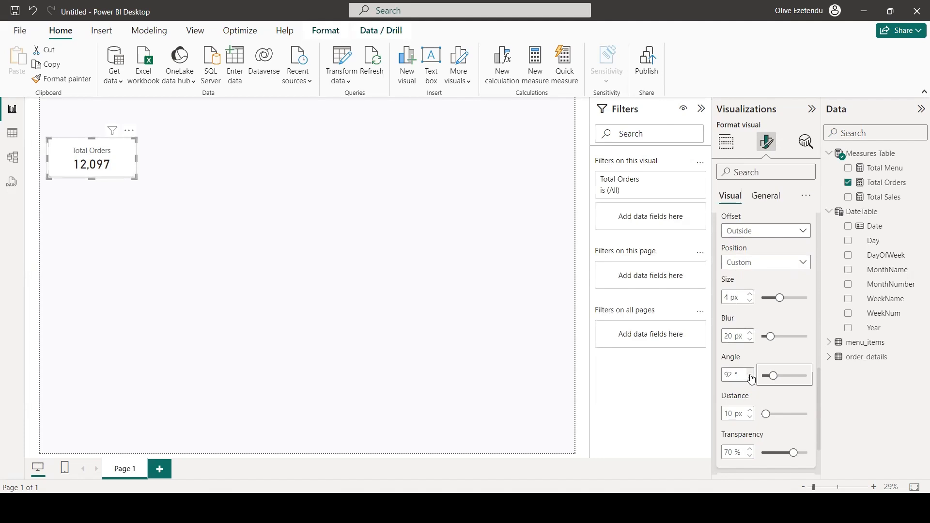
left_click(750, 378)
scroll(768, 375, "down", 2)
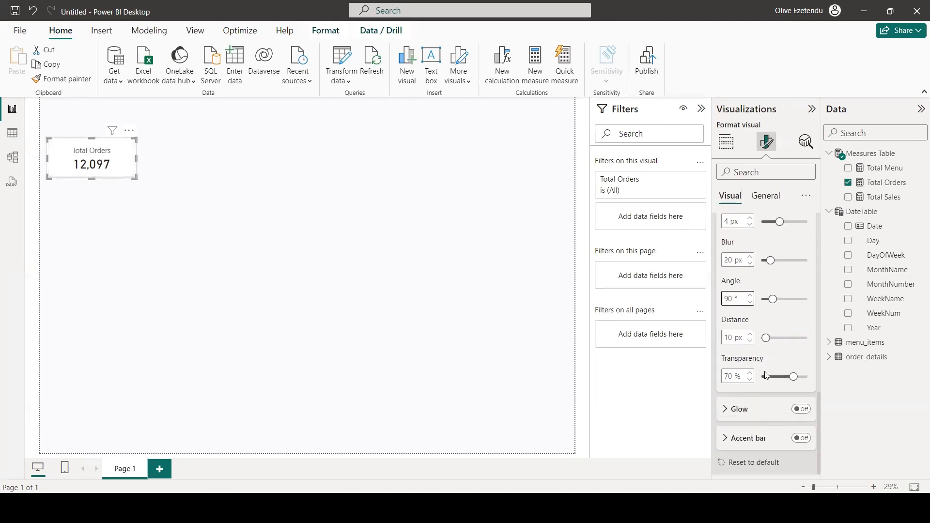
left_click_drag(793, 376, 787, 377)
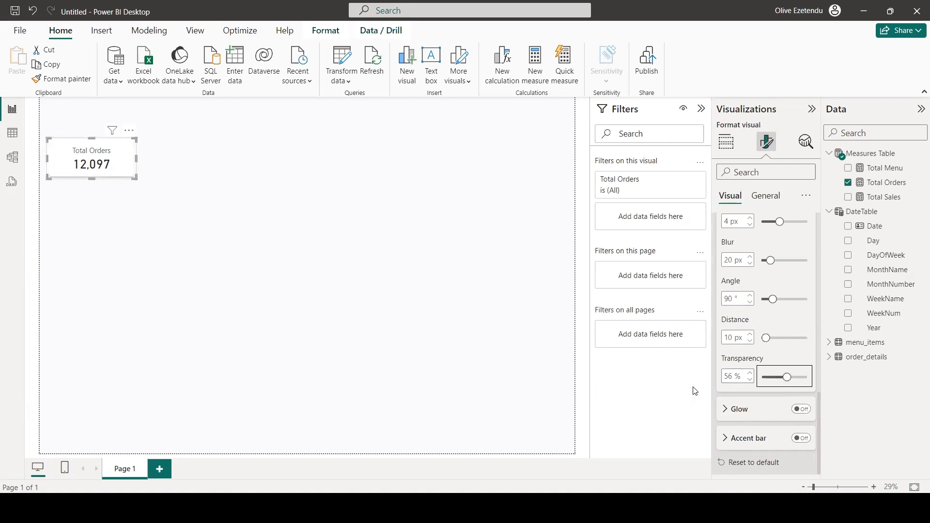
Step: Turn on the Total Orders card's accent bar and make it blue with a width of 5 px
left_click(803, 439)
left_click(741, 439)
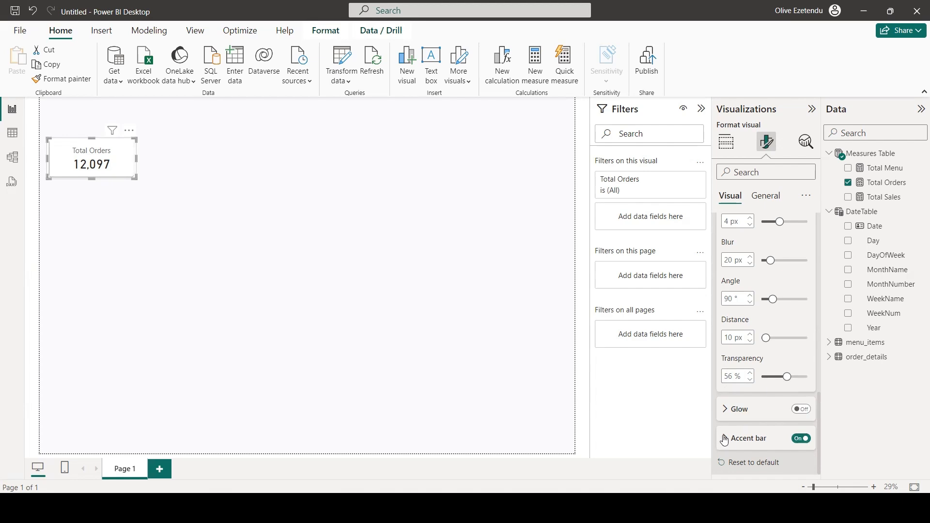
scroll(741, 392, "down", 3)
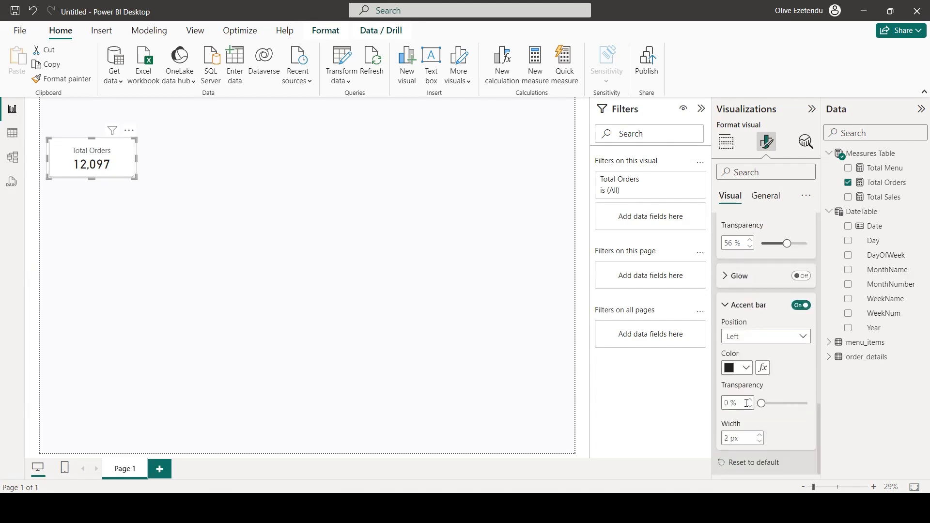
left_click(749, 372)
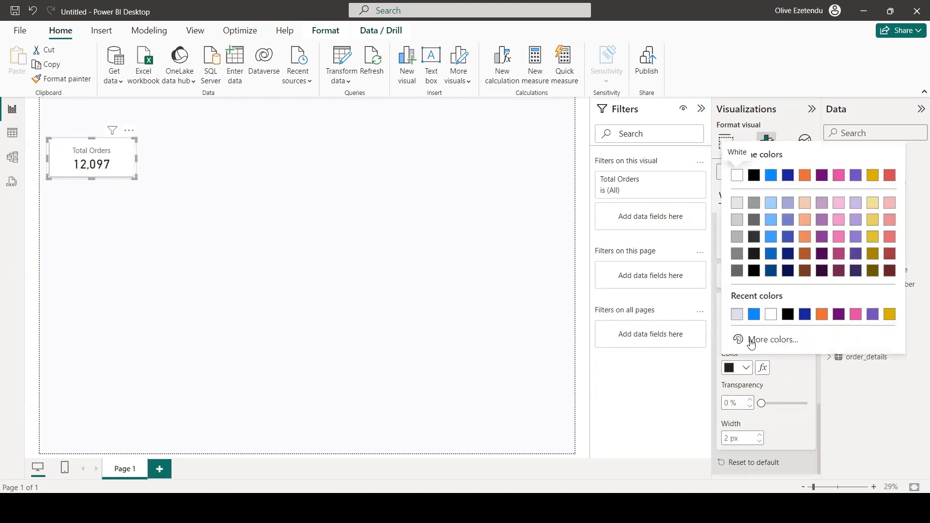
left_click(752, 316)
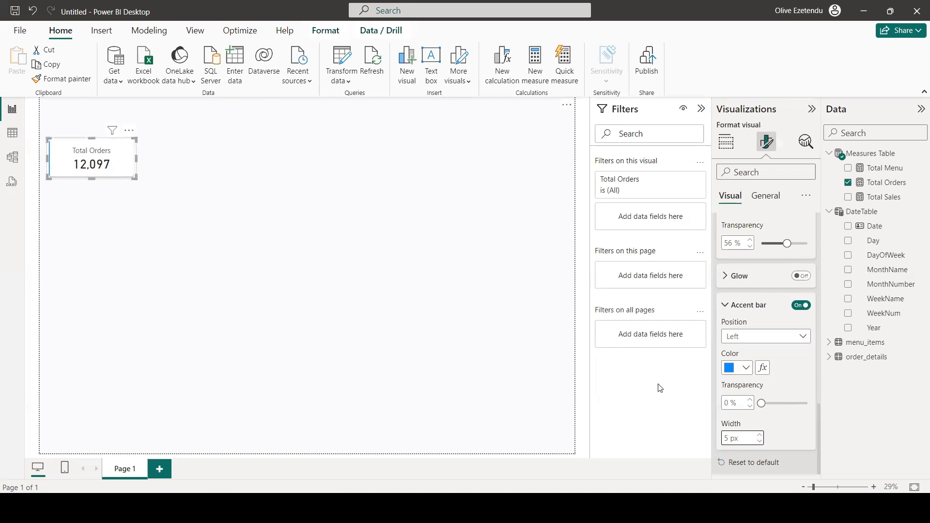
left_click(761, 435)
left_click(588, 355)
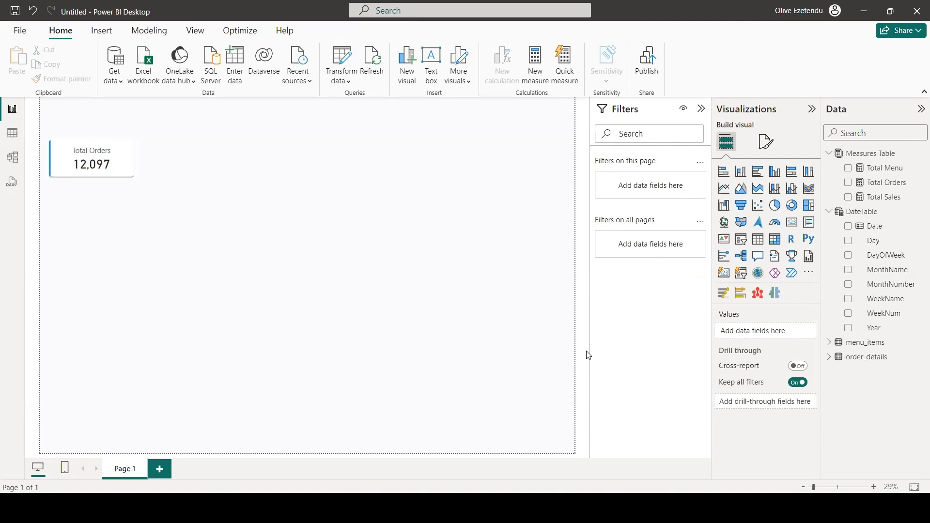
Step: Set the background transparency in the Total Orders visual's general effects to 100%
left_click(120, 162)
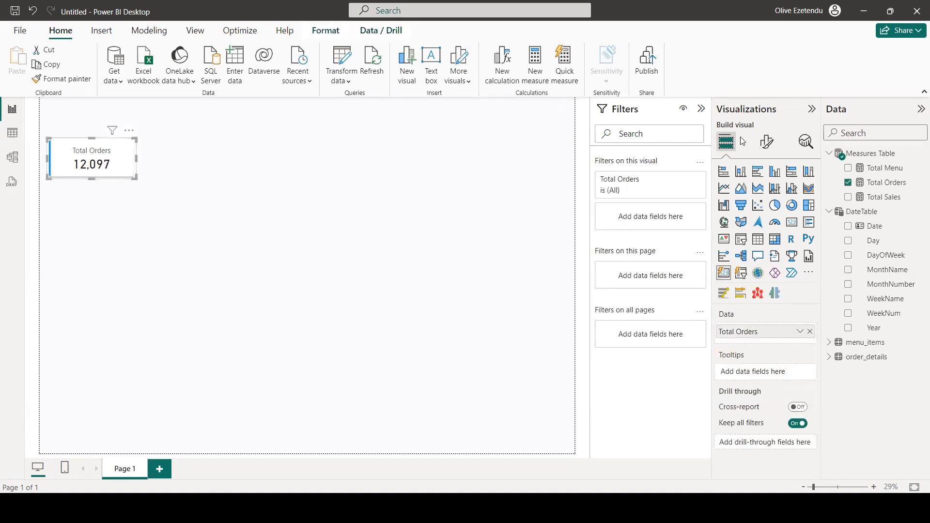
left_click(763, 145)
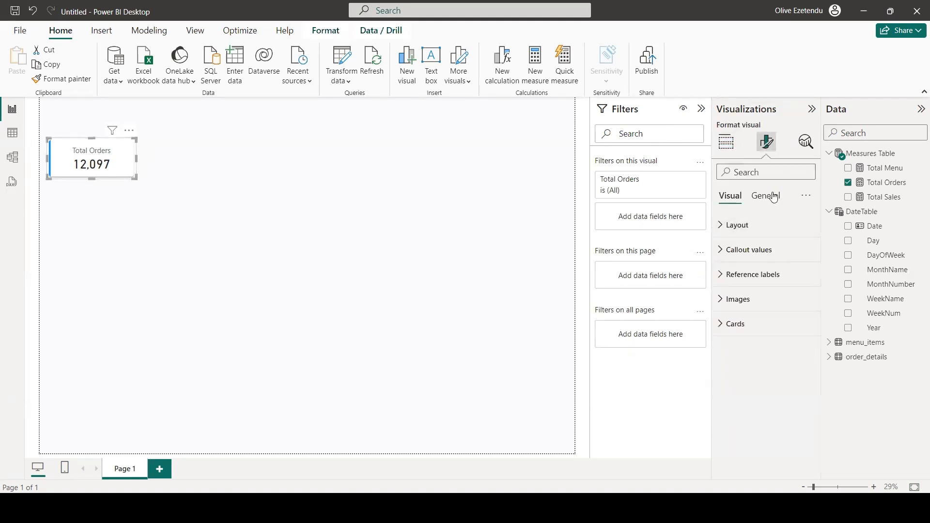
left_click(771, 195)
left_click(746, 275)
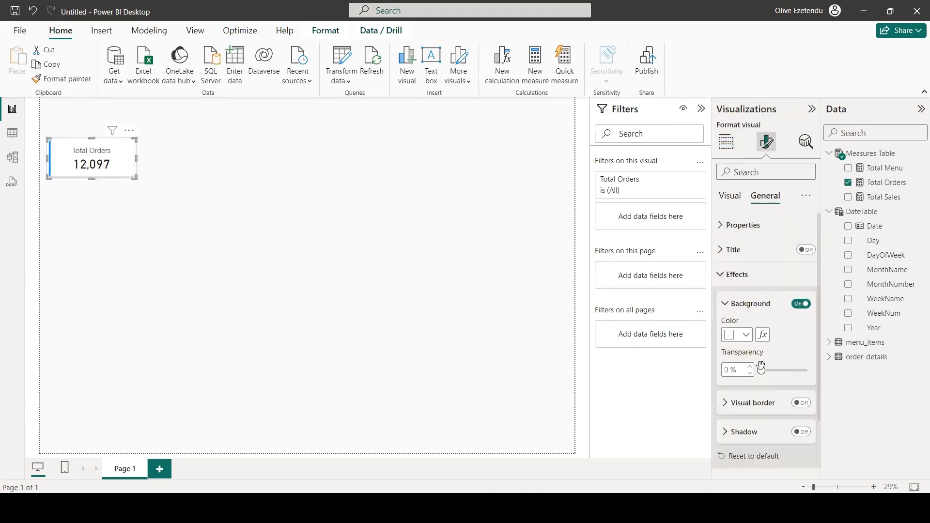
left_click_drag(762, 369, 814, 372)
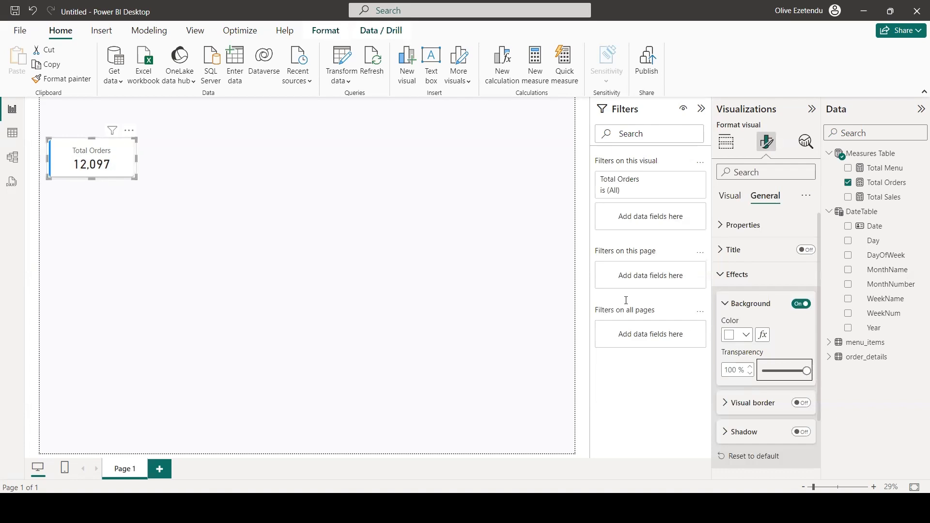
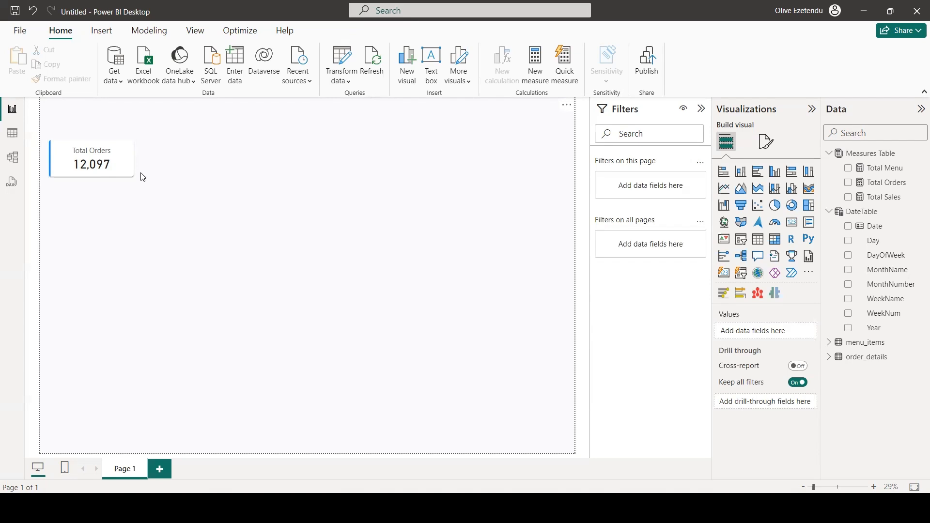
Step: Duplicate the Total Orders card, place the copy directly to its right and replace its measure with Total Sales
left_click(134, 164)
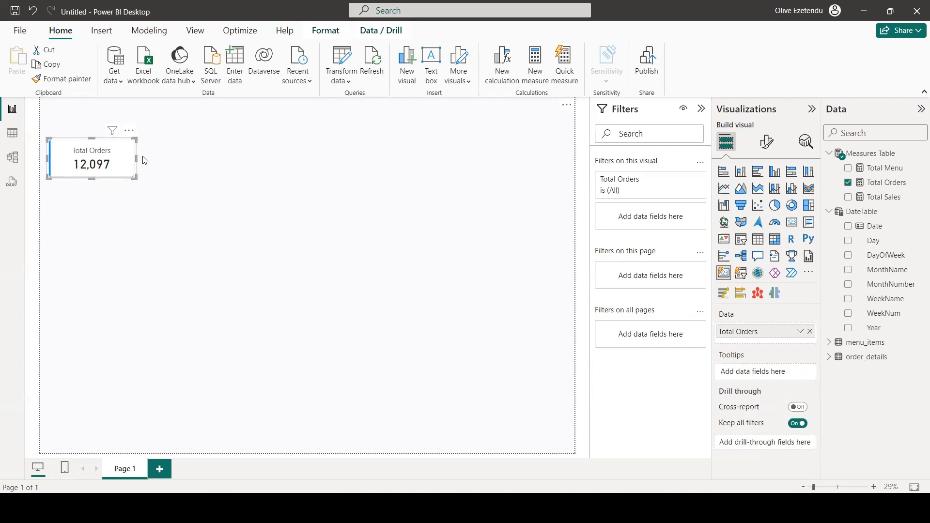
key("ctrl+c")
key("ctrl+v")
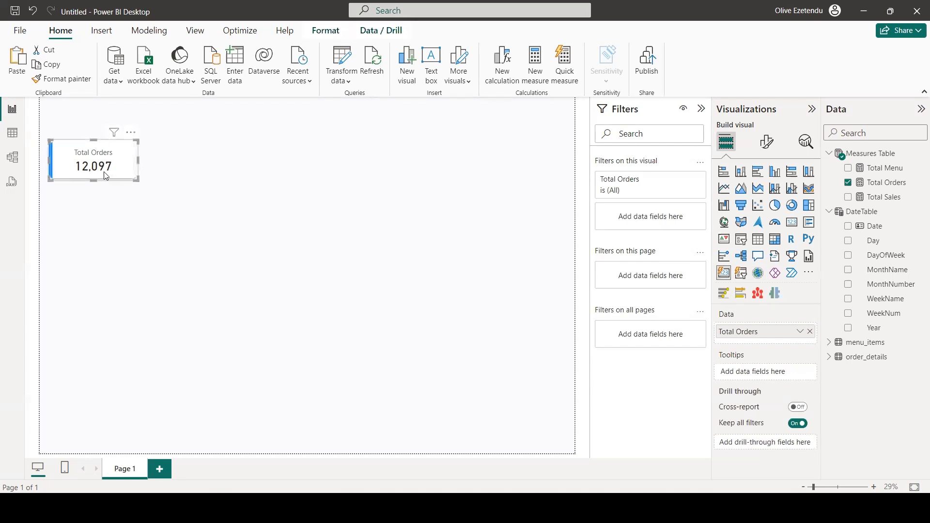
left_click_drag(102, 166, 191, 169)
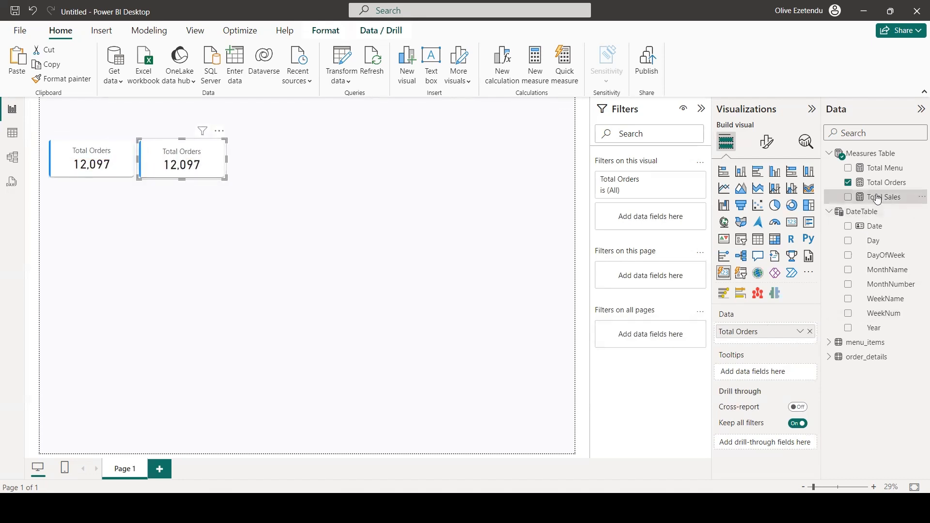
left_click_drag(871, 196, 812, 353)
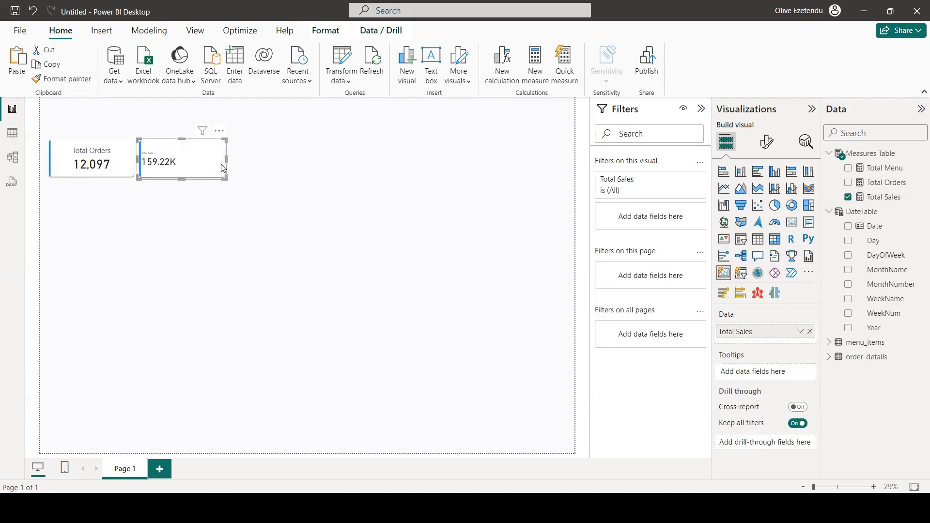
left_click(129, 167)
left_click(145, 160)
left_click(89, 164)
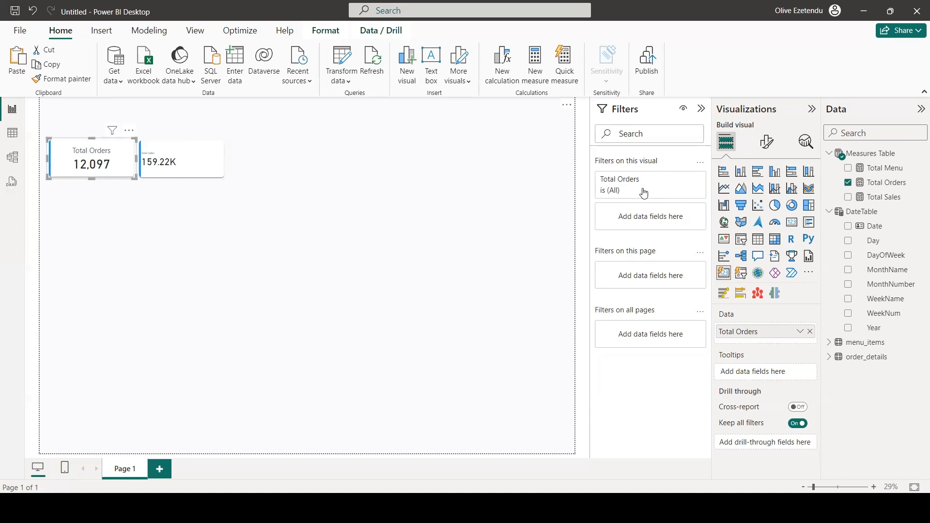
left_click(774, 147)
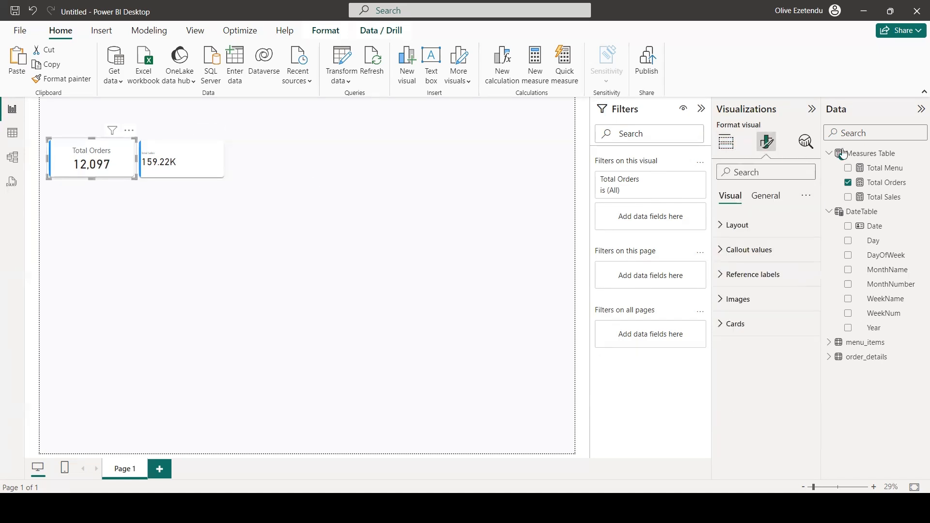
Step: Create a measure named "Order PM & PW" in Measures Table and start its formula with CALCULATE([Total Orders],
left_click(869, 155)
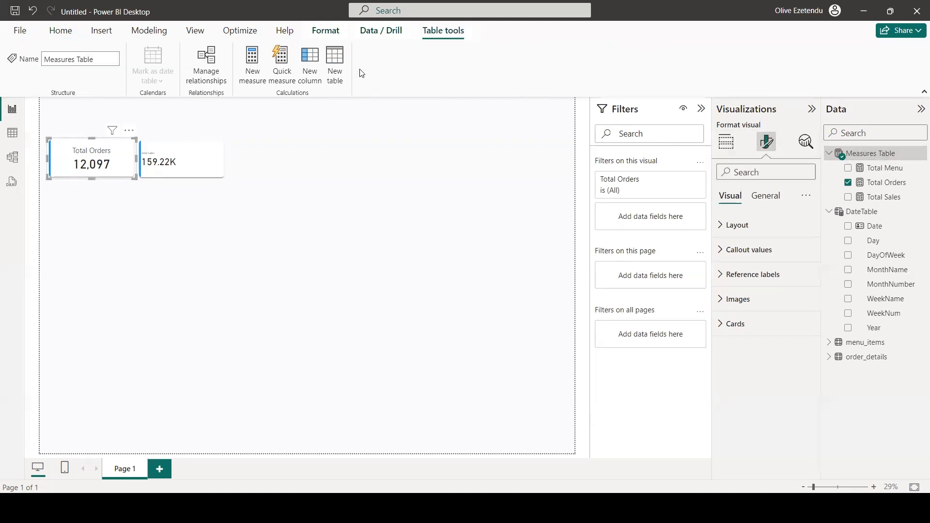
left_click(254, 64)
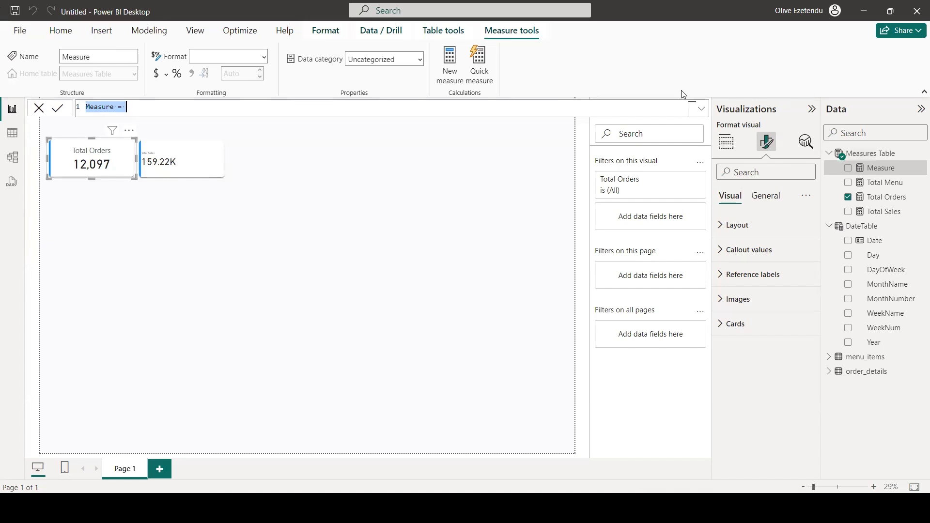
type("Order ")
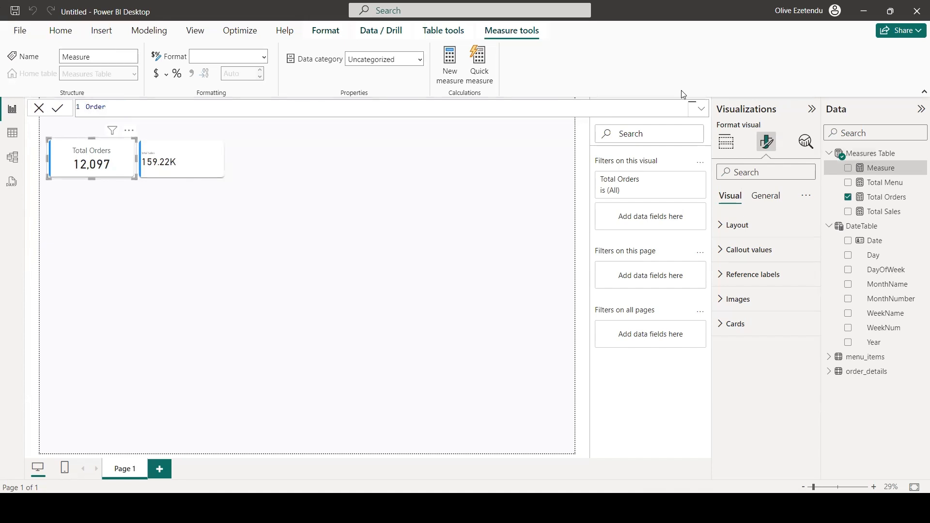
type("PM & PW = ca")
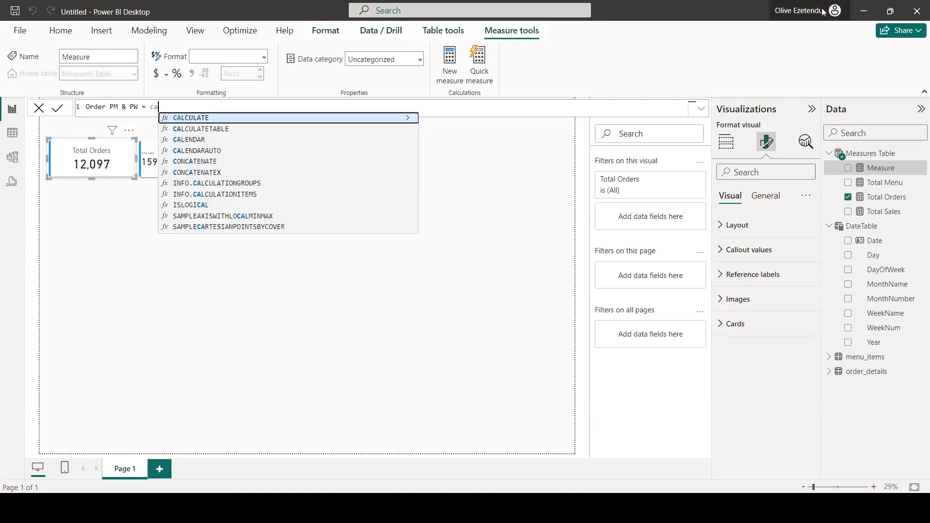
left_click(322, 118)
type("[Total Orders]")
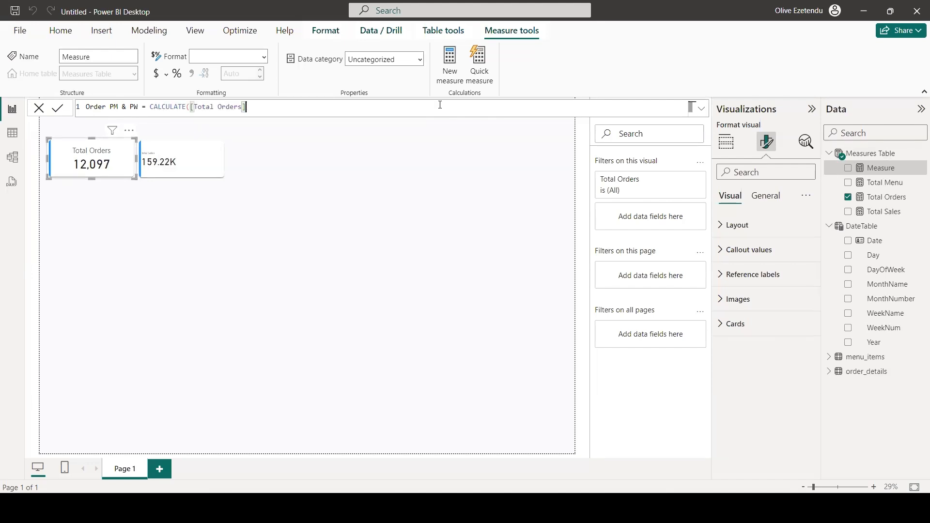
type(",")
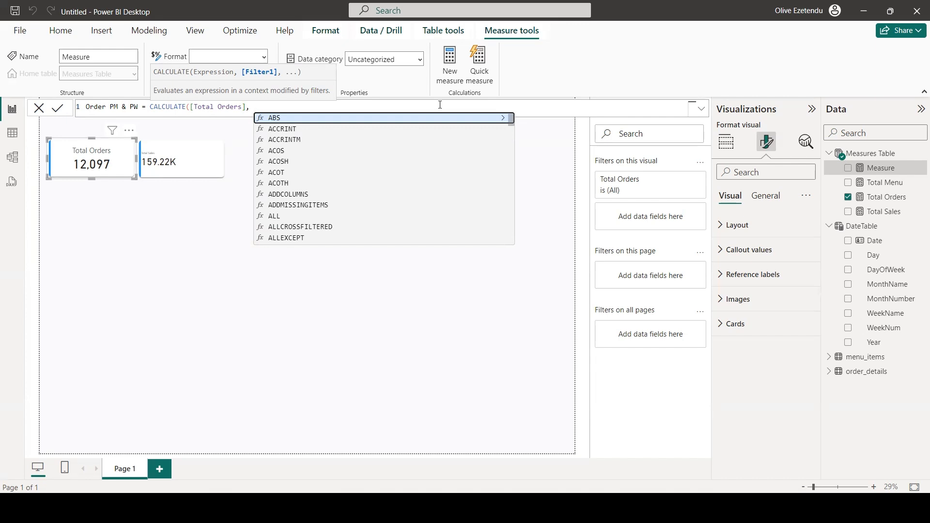
Step: Complete the CALCULATE expression with the filter DATEADD(DateTable[Date], -1, MONTH) and close both functions
type("da")
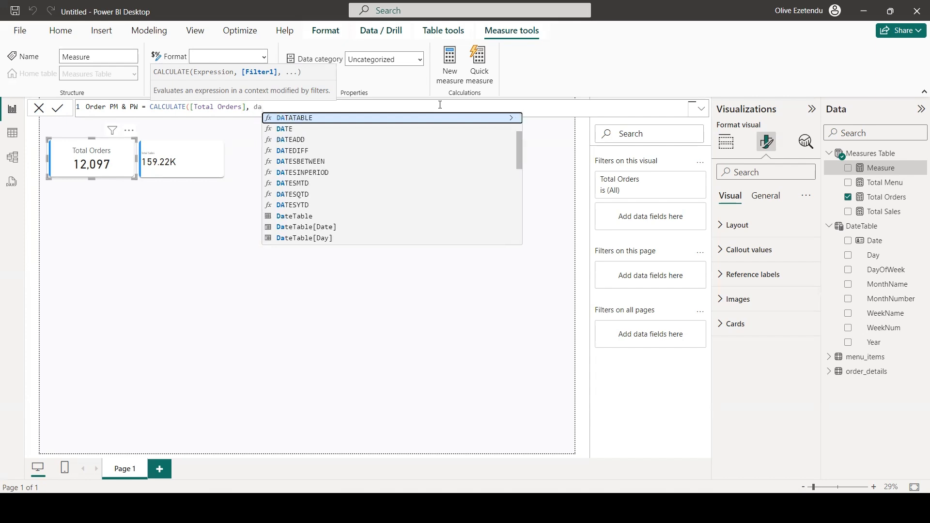
left_click(349, 140)
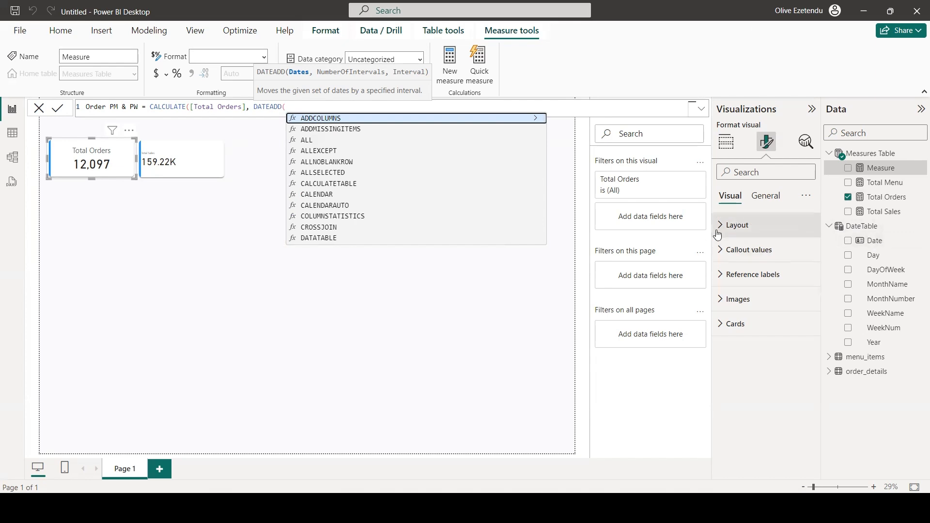
type("date")
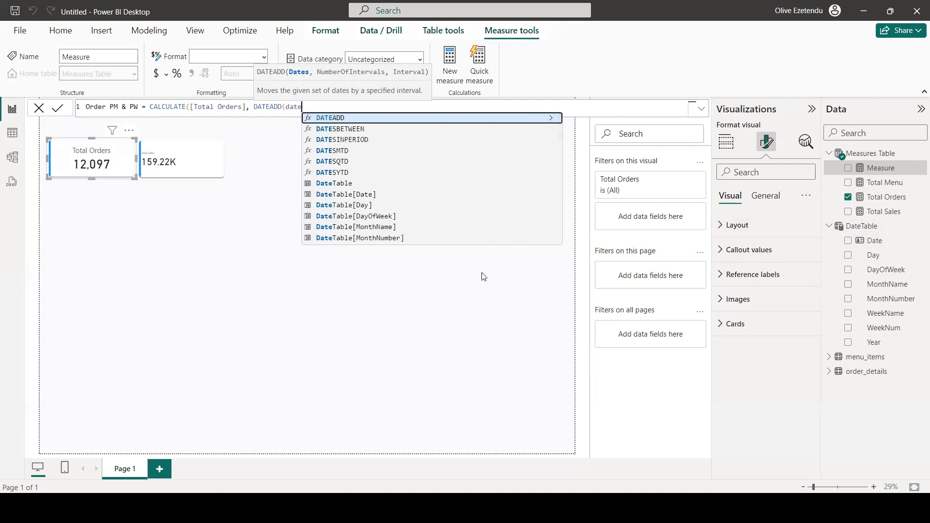
left_click(367, 195)
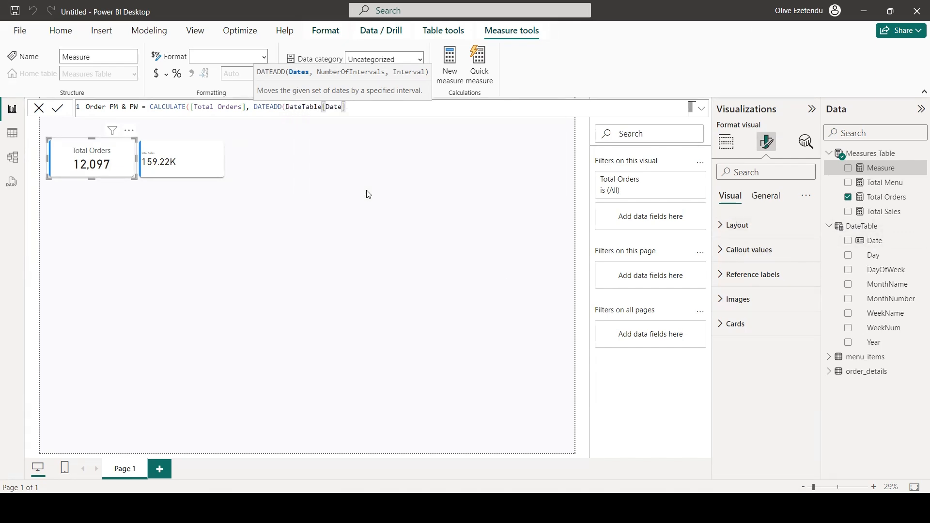
type(", -1,")
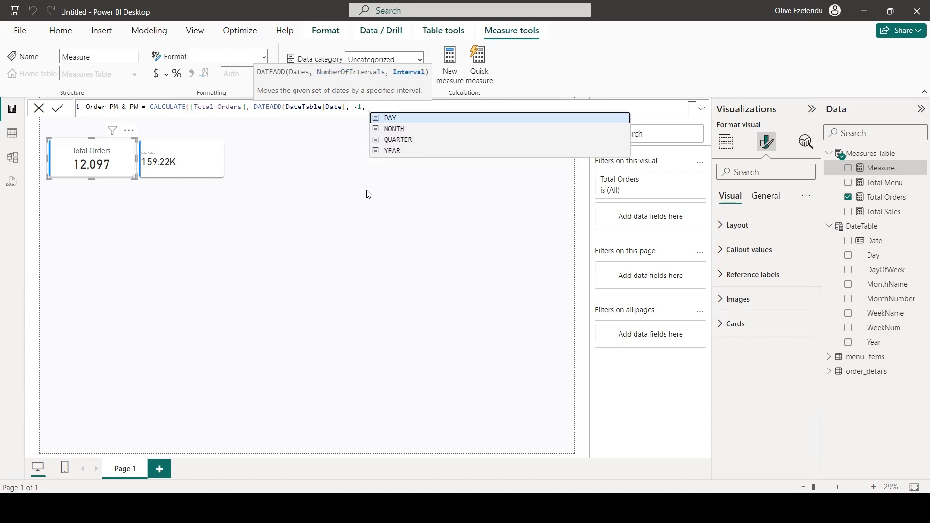
left_click(394, 129)
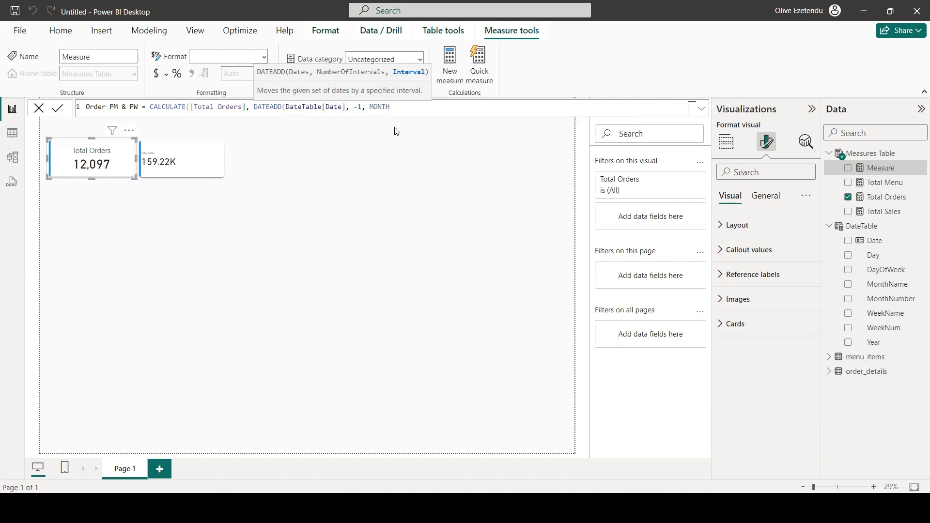
type(")")
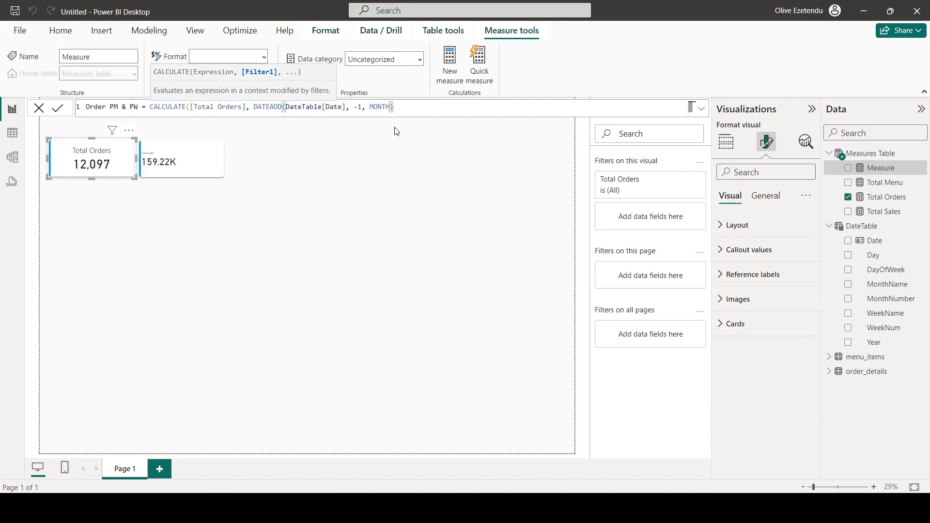
type(")")
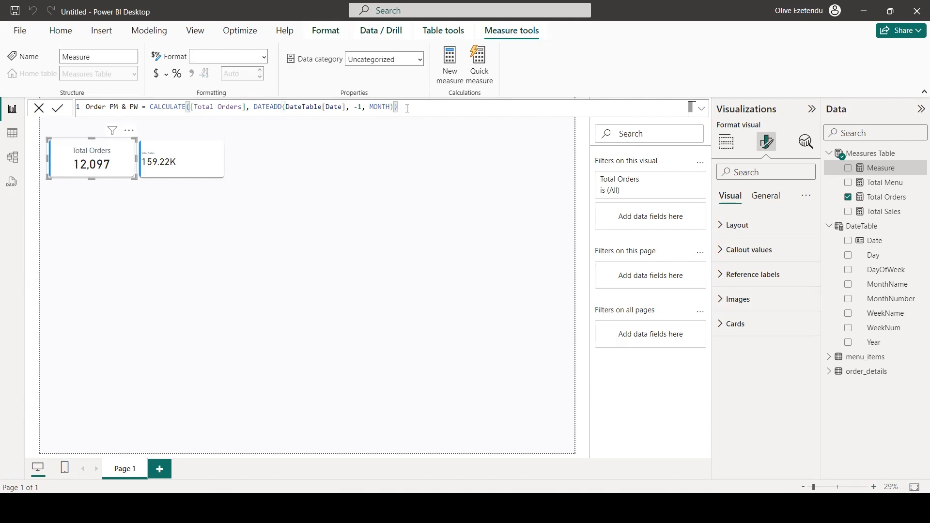
Step: Copy the whole CALCULATE expression onto a second line of the Order PM & PW formula
left_click_drag(398, 106, 157, 107)
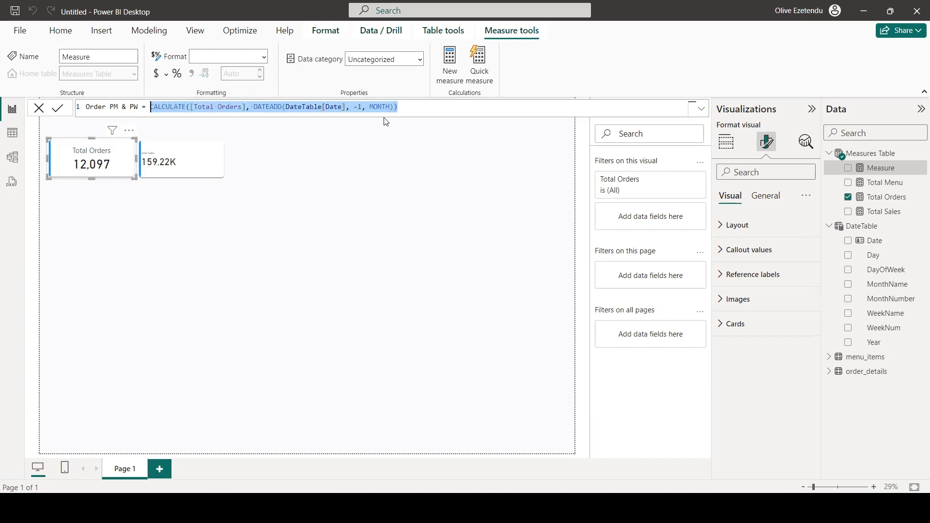
left_click(401, 109)
key("shift+Return")
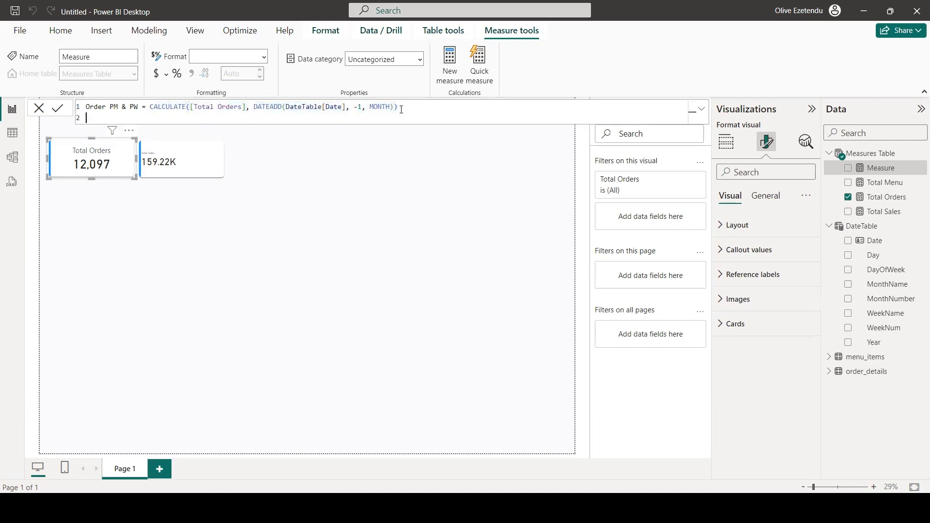
key("ctrl+v")
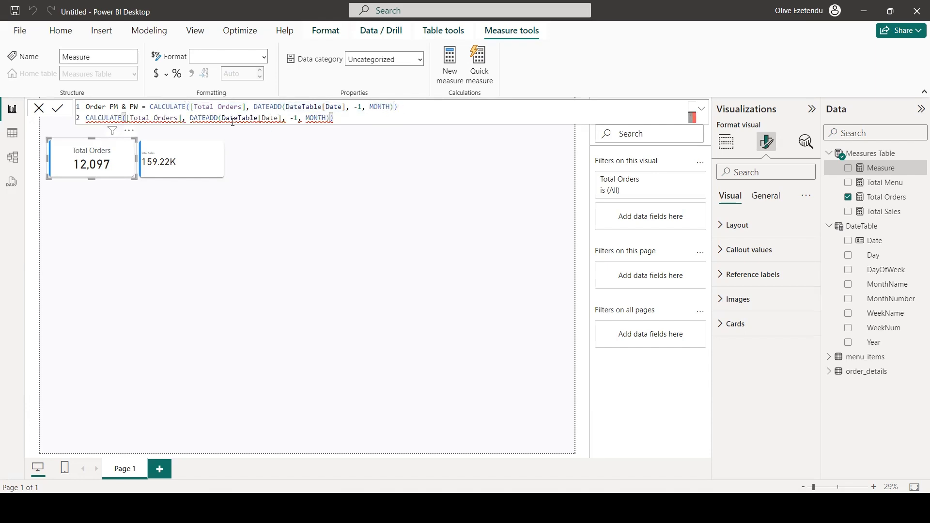
Step: Change the copied expression's DATEADD interval to -7, DAY and end the line with a comma
left_click(298, 118)
key("BackSpace")
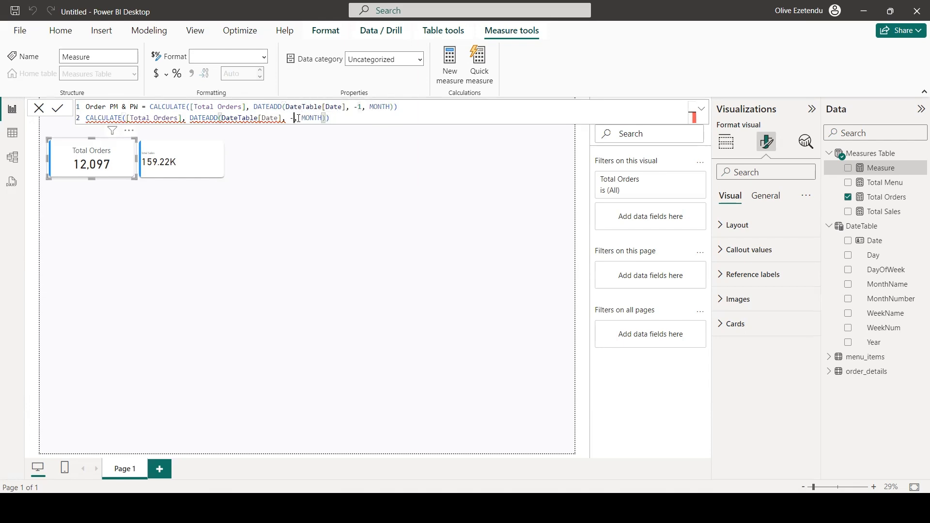
type("7")
left_click(328, 118)
key("BackSpace")
key("BackSpace")
key("BackSpace")
key("BackSpace")
key("BackSpace")
type("DAY")
left_click(336, 117)
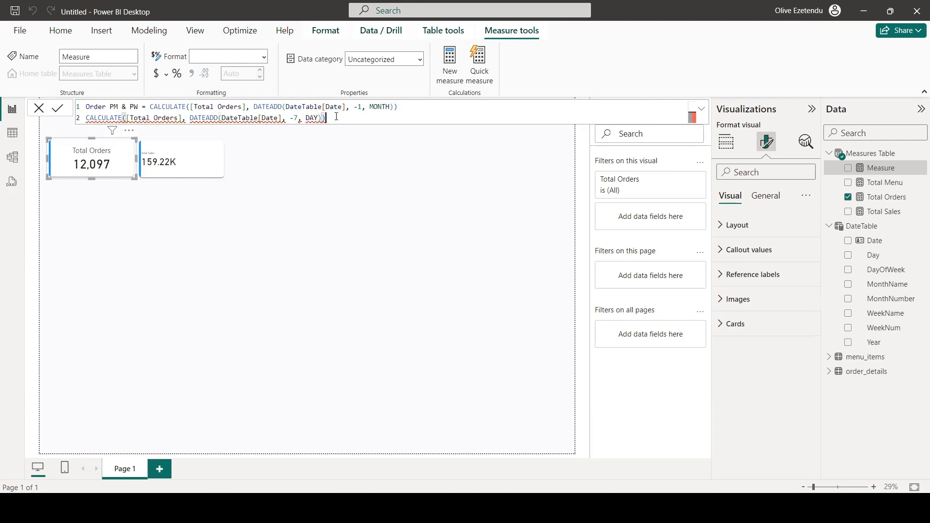
type(",")
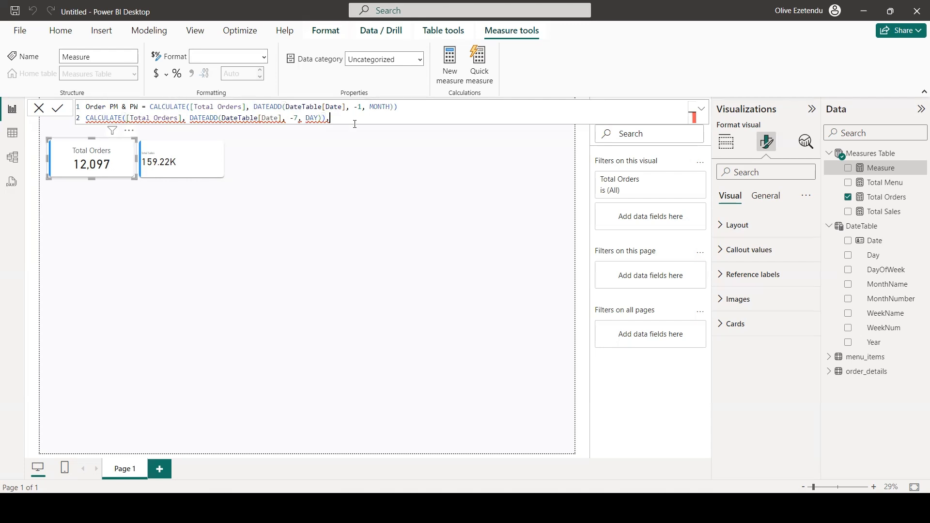
Step: Insert IF( before the first CALCULATE expression and move that expression onto its own line below
left_click(148, 107)
double_click(149, 108)
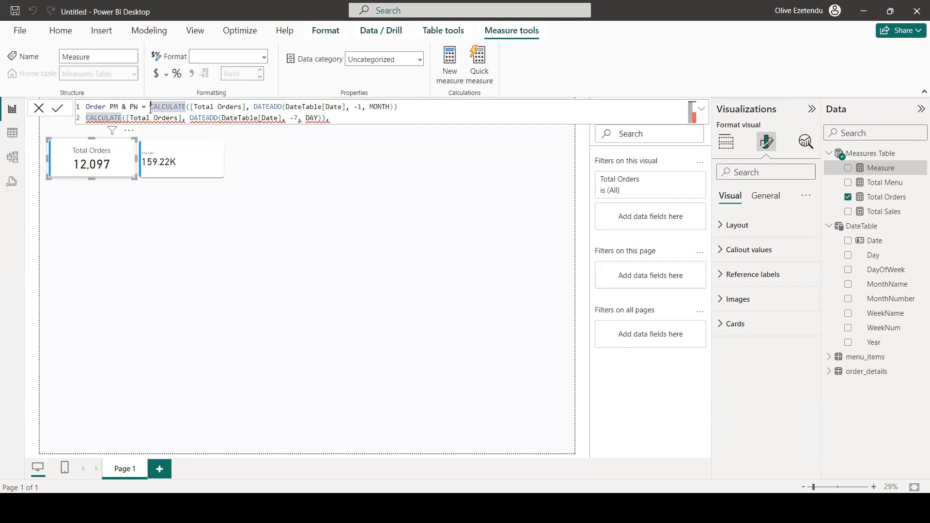
type("IF")
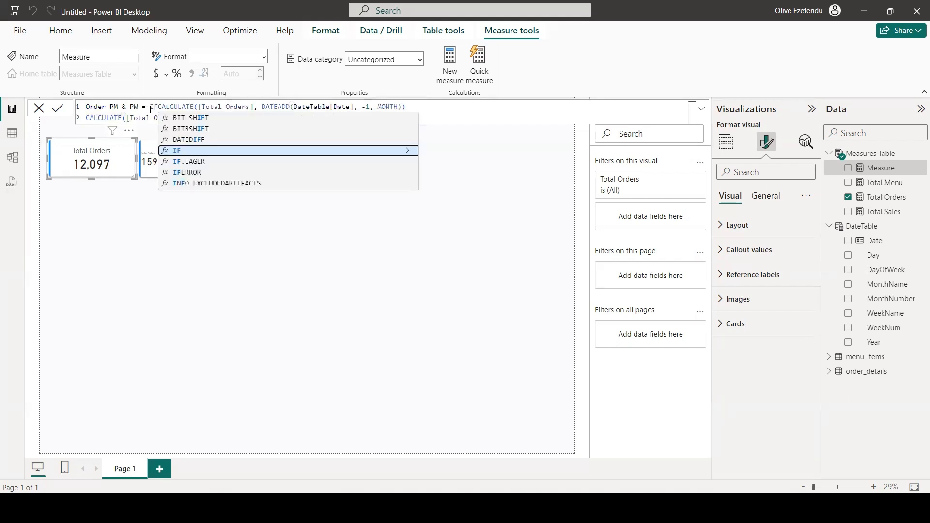
type("(")
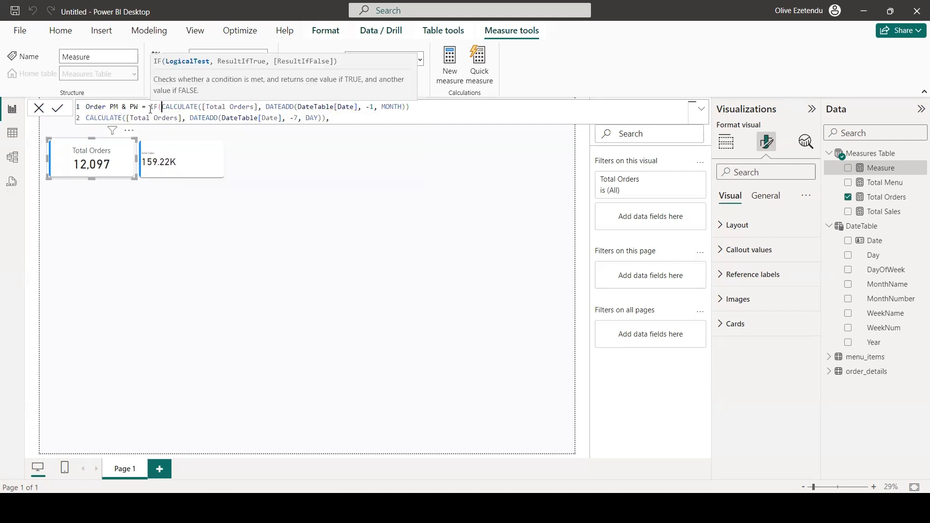
key("shift+Return")
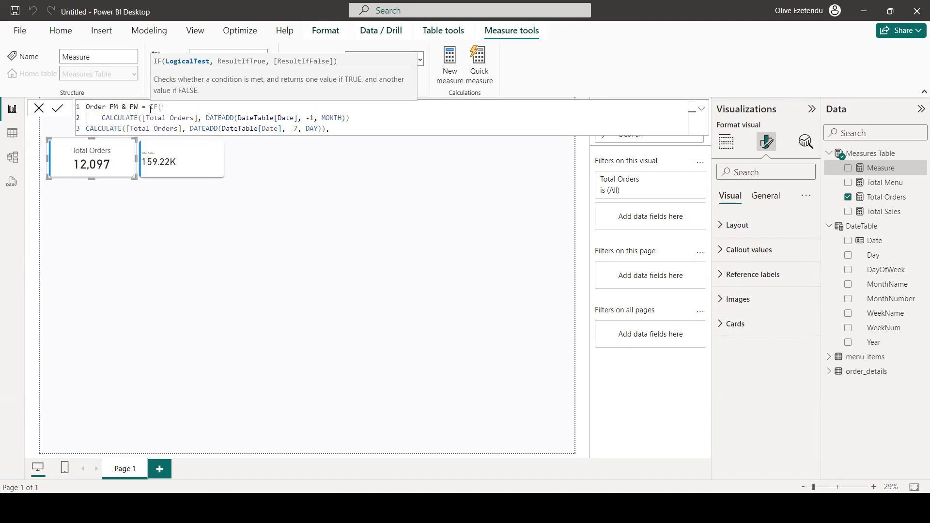
Step: Enter ISFILTERED(DateTable[Date] as the IF condition on a separate line above the first CALCULATE expression
type("IS")
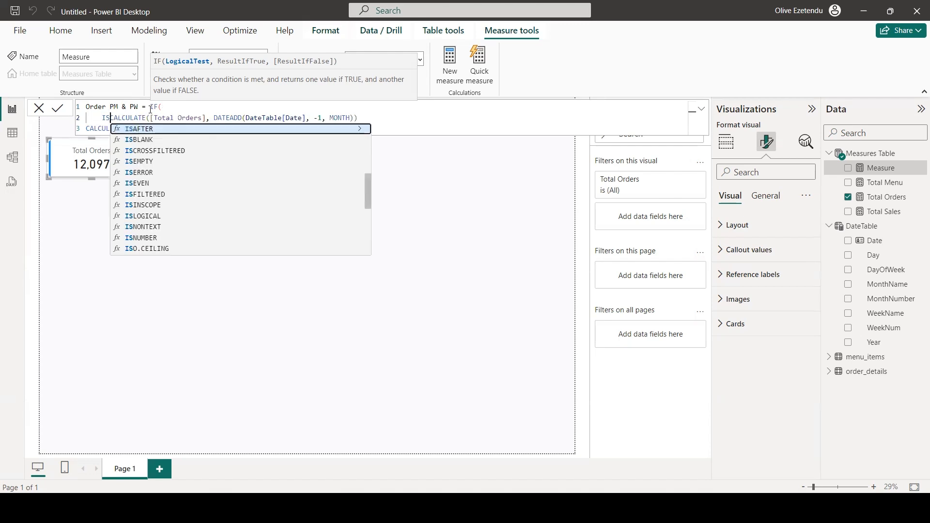
key("shift+Return")
left_click(110, 118)
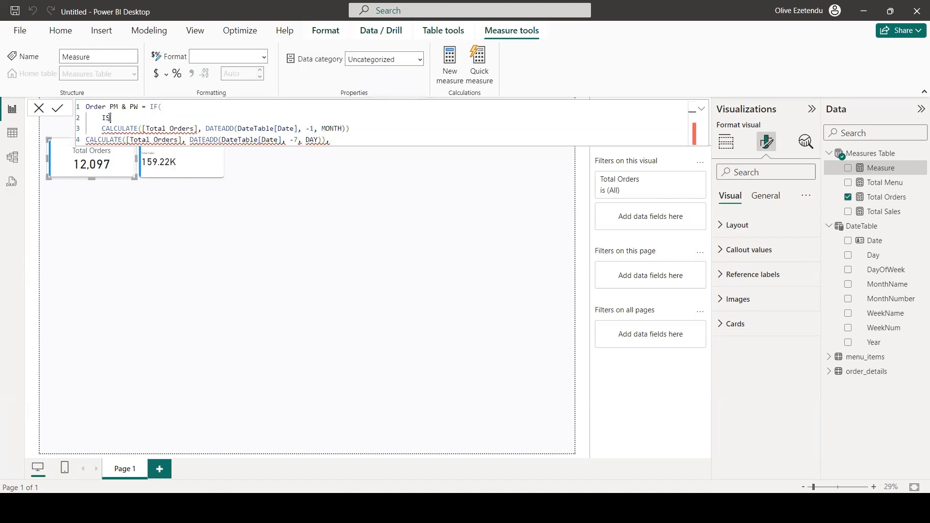
type("FI")
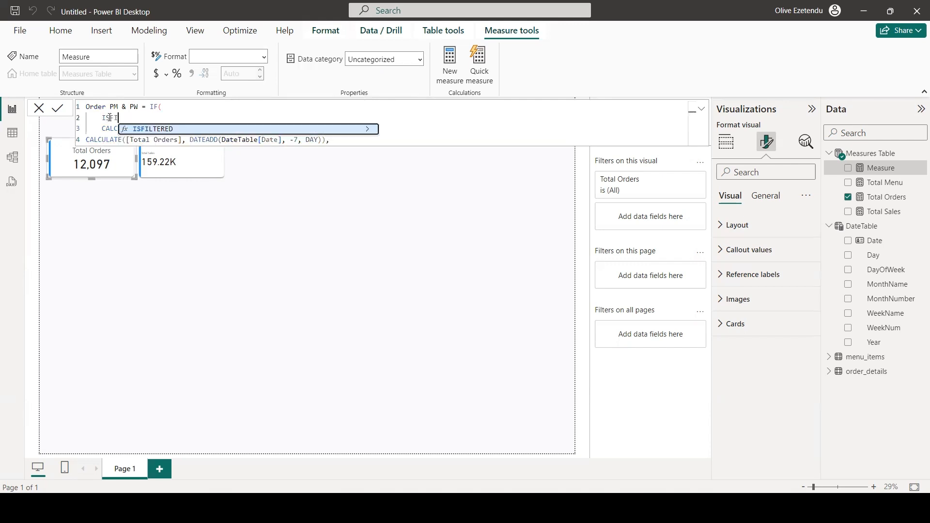
left_click(137, 129)
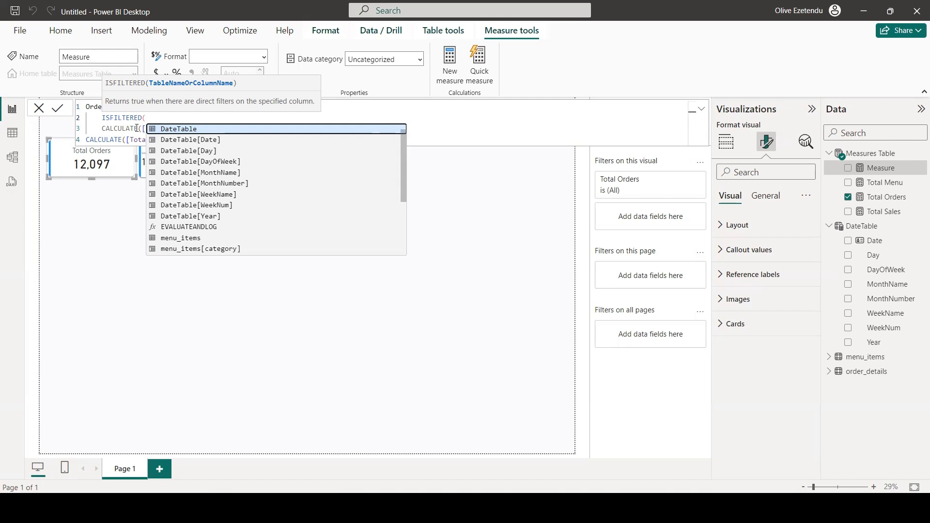
type("Date")
left_click(166, 154)
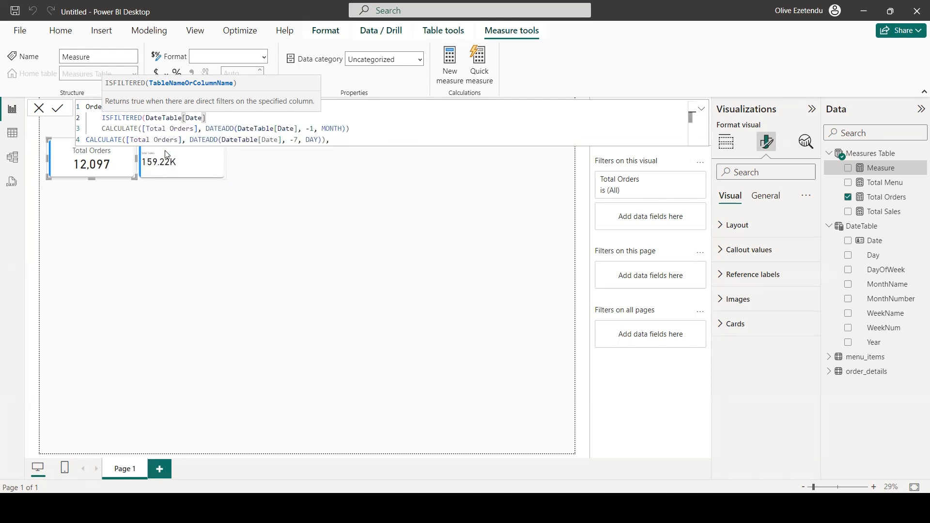
Step: Extend the IF condition with || ISFILTERED(DateTable[MonthName]) and end the condition line with a comma
type(")")
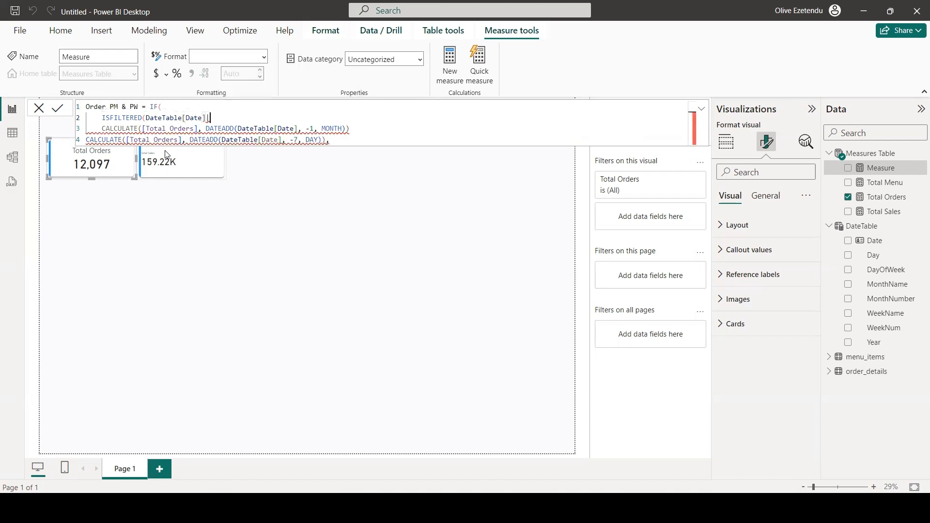
type(" ||")
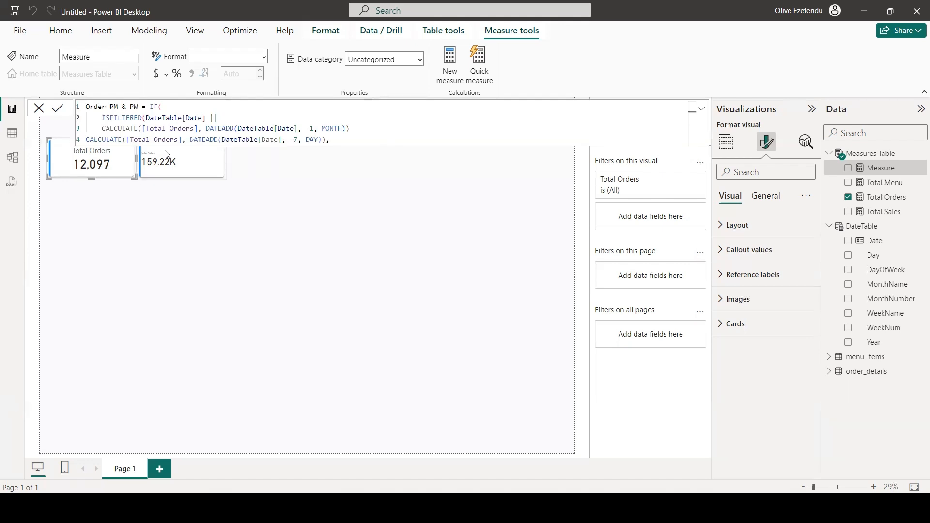
type("is")
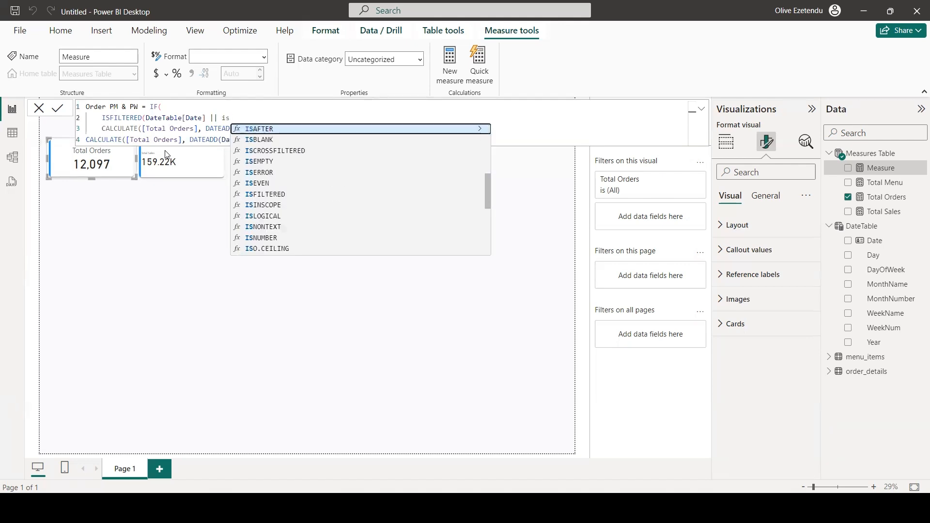
type("f")
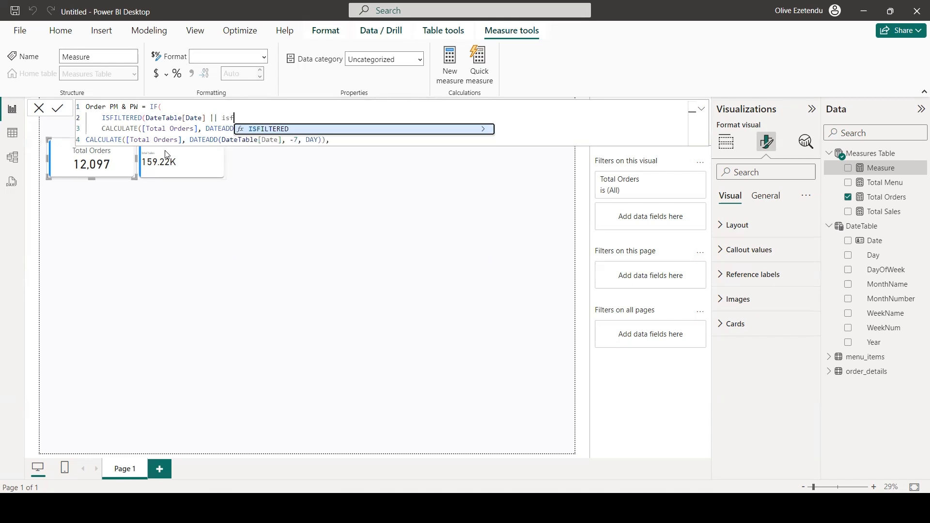
left_click(250, 130)
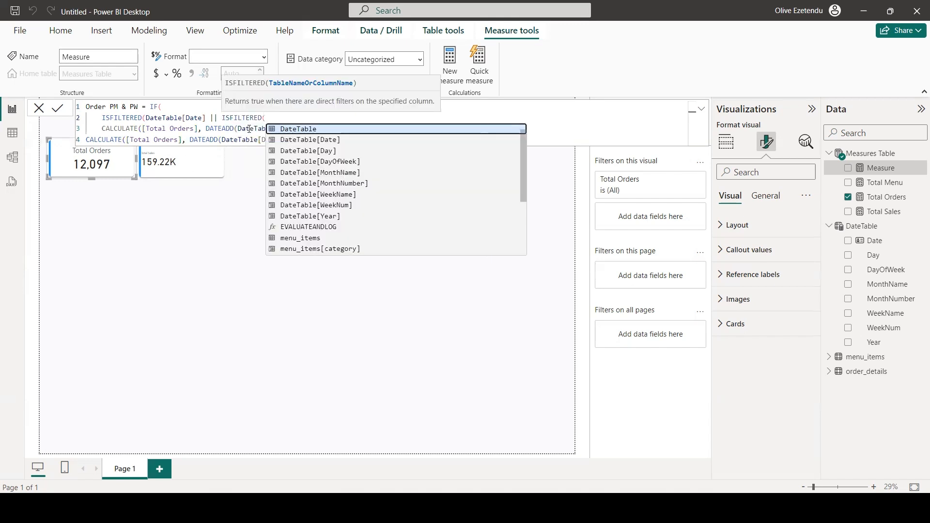
left_click(310, 173)
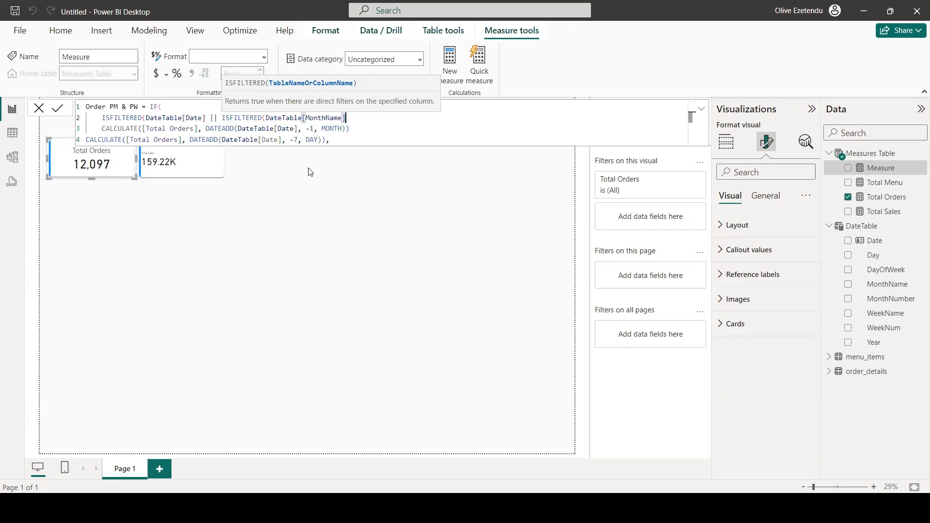
type(")")
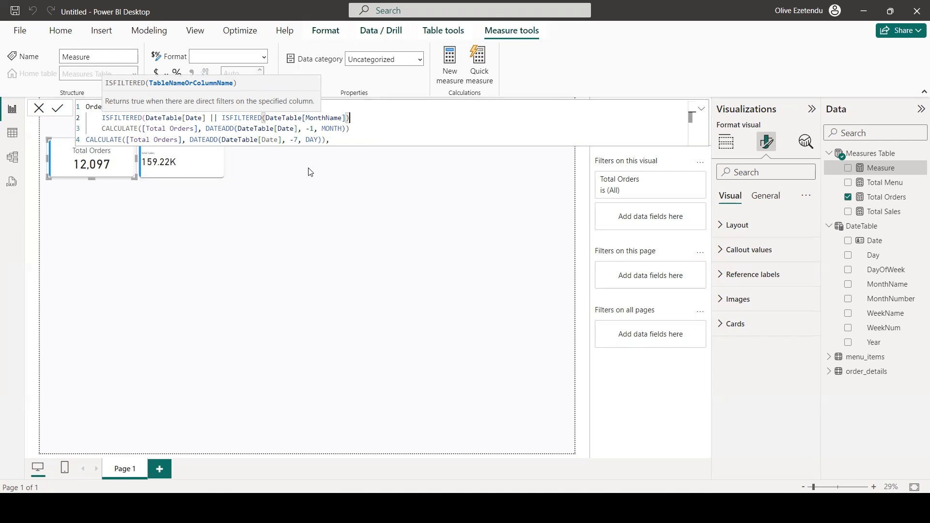
type(",")
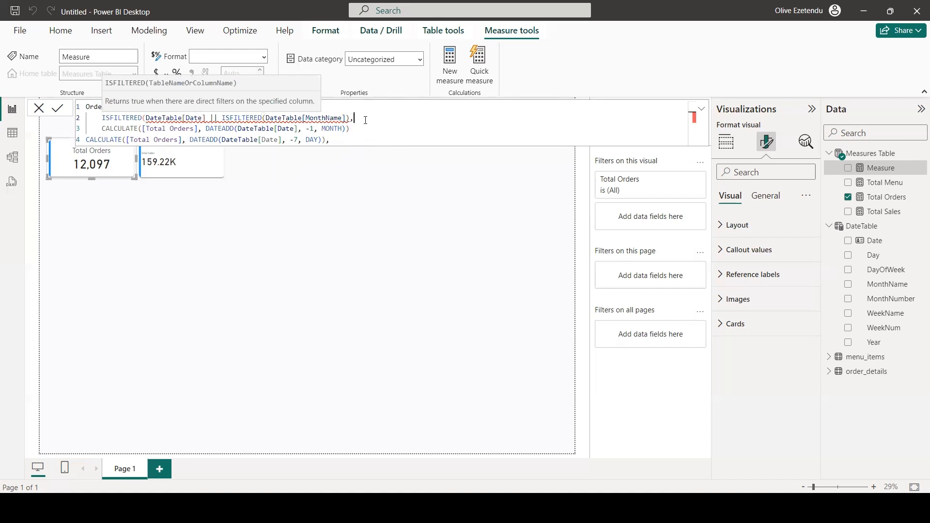
Step: Add the comment --Check if month is filtered to the condition line and close the first ISFILTERED's parenthesis after DateTable[Date]
type(" --Check if month is filtered")
left_click(261, 118)
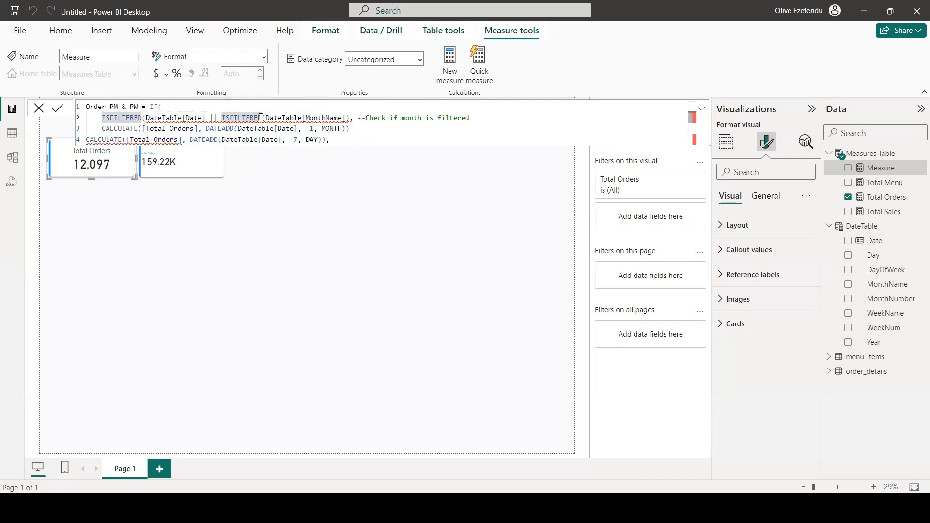
left_click(206, 118)
type(")")
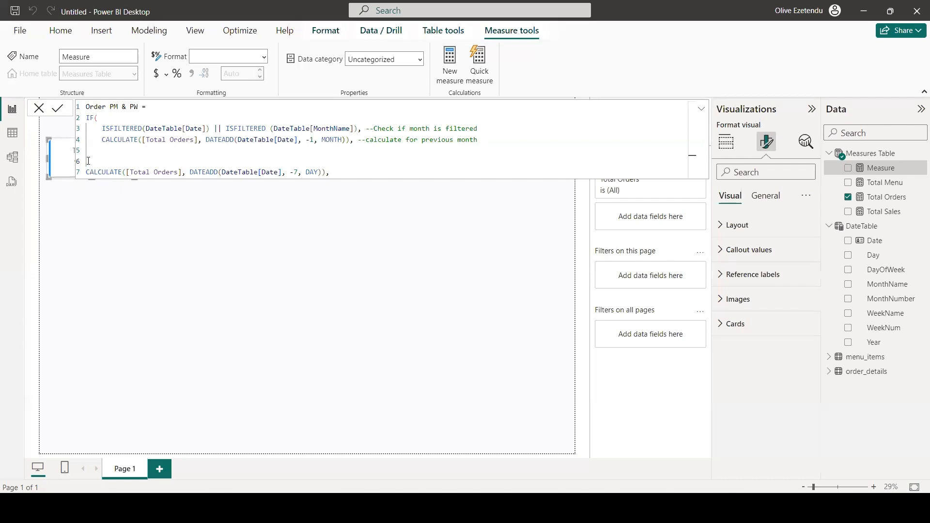
Step: Start a second IF( above the -7, DAY CALCULATE line and copy the two-part ISFILTERED condition into it
type("IF")
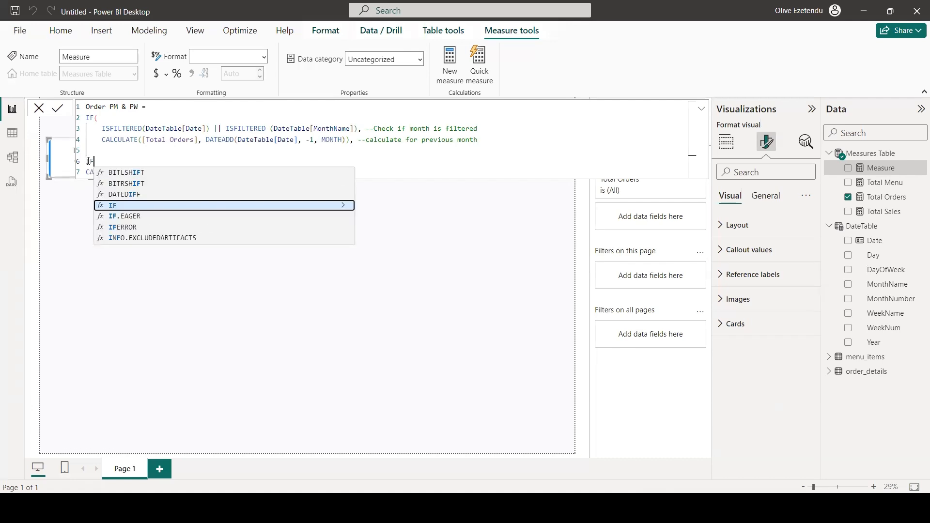
type("(")
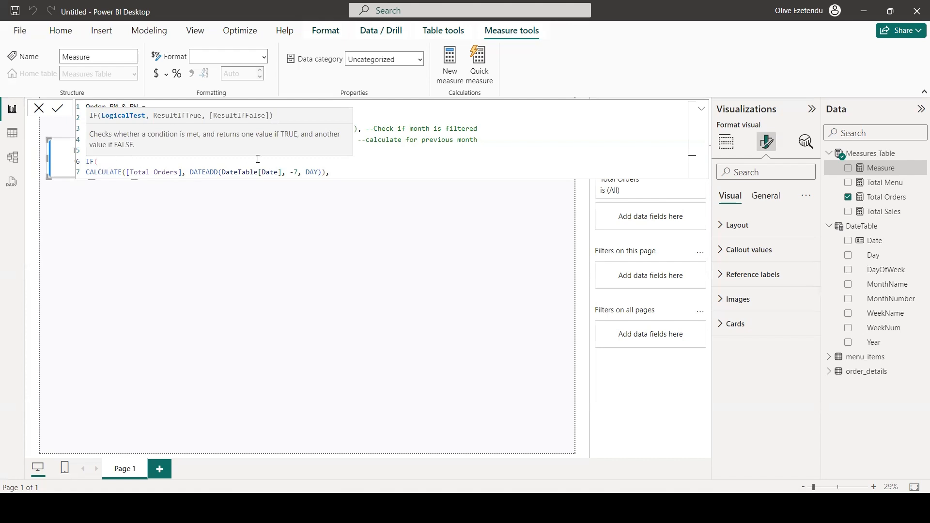
left_click(359, 129)
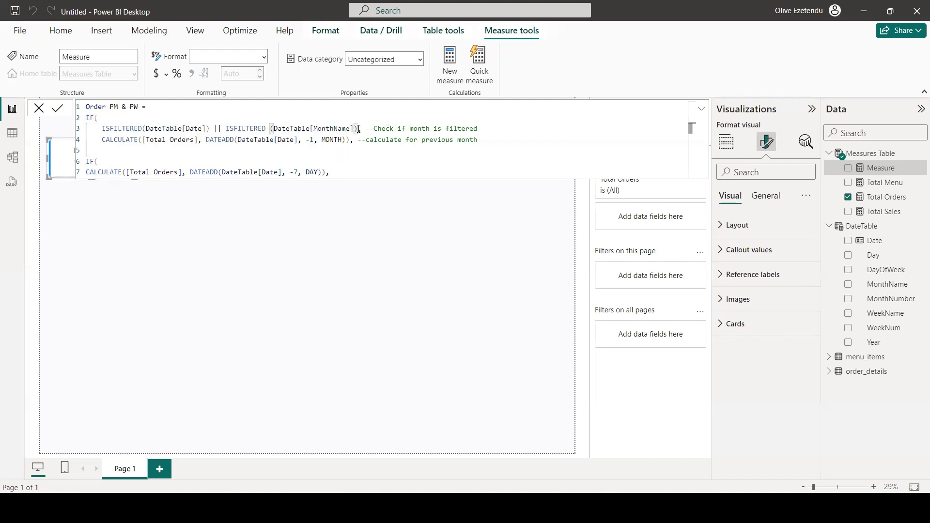
left_click_drag(359, 130, 102, 130)
key("ctrl+c")
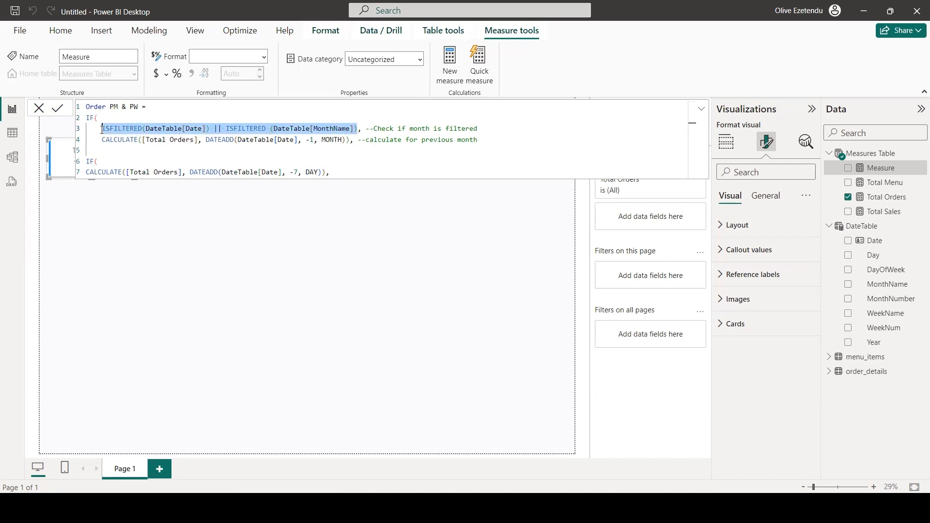
left_click(103, 161)
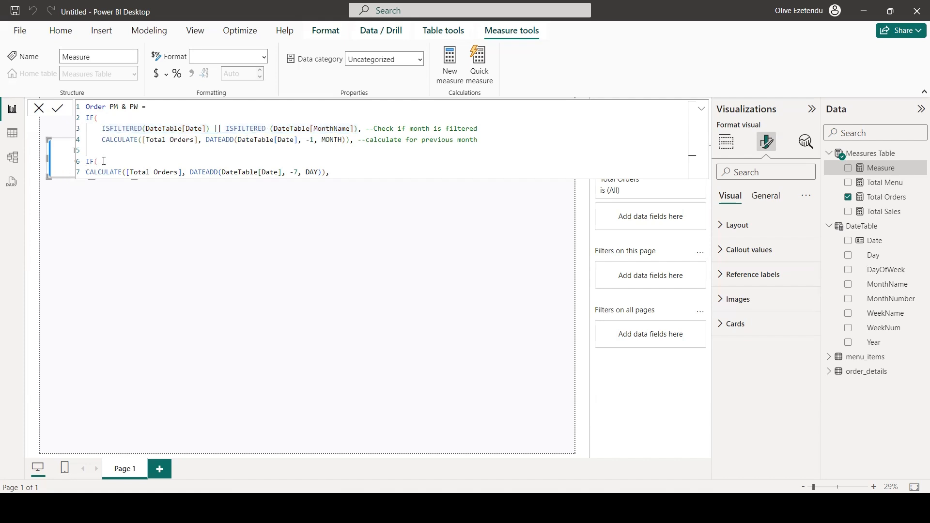
key("ctrl+v")
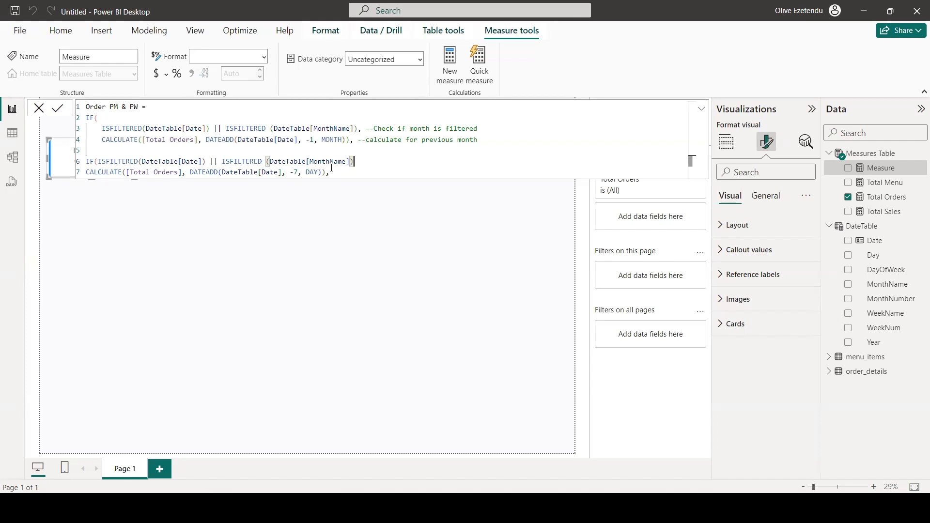
Step: Replace the MonthName column with WeekName in the second IF's ISFILTERED condition
left_click(345, 161)
double_click(346, 162)
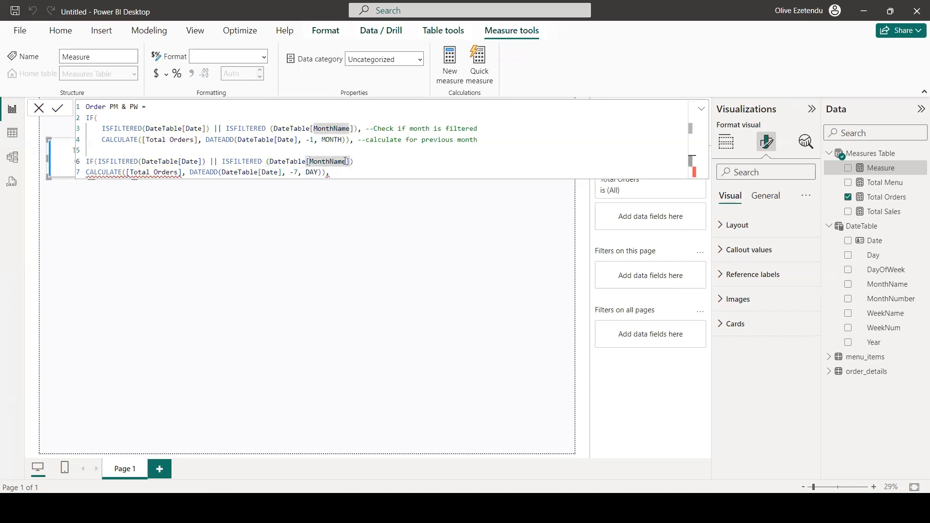
key("BackSpace")
key("BackSpace")
key("BackSpace")
key("BackSpace")
key("BackSpace")
key("BackSpace")
key("BackSpace")
key("BackSpace")
key("BackSpace")
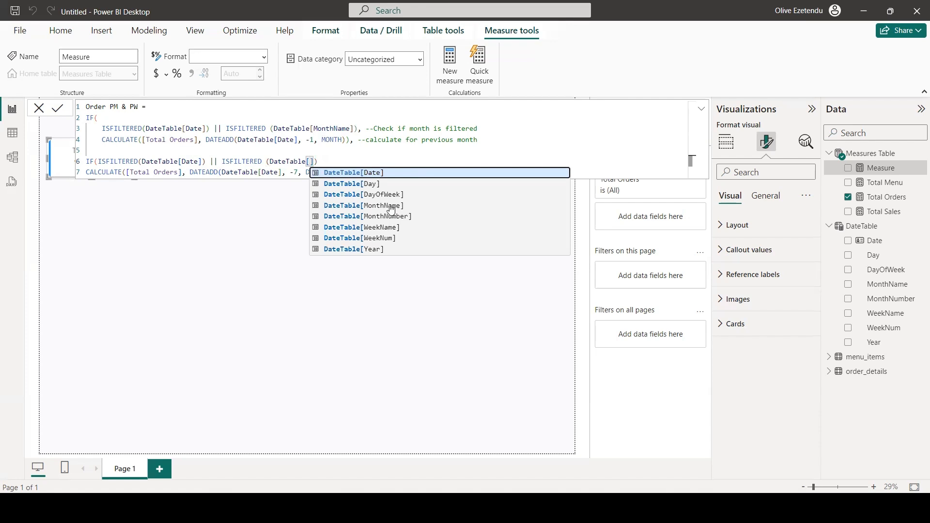
left_click(387, 227)
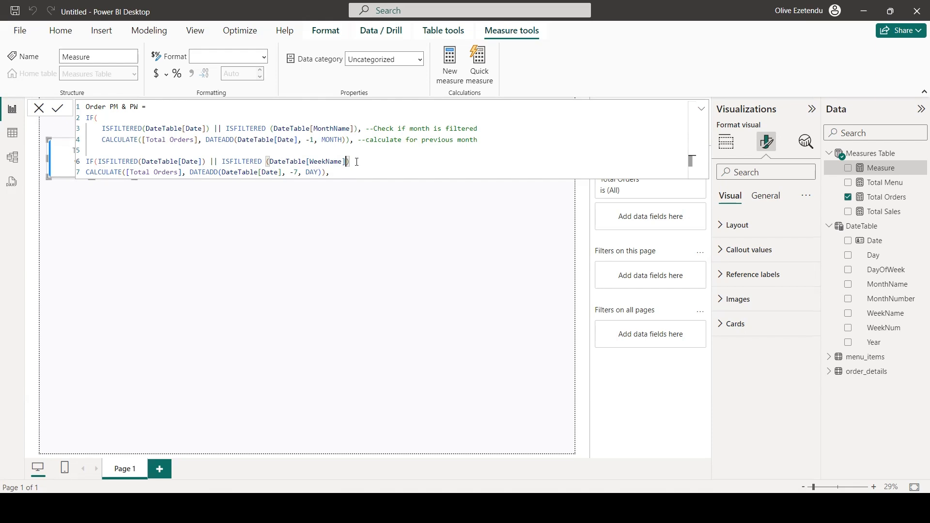
Step: Add the comments CHECK IF ANY WEEK IS SELECTED and CALACULATE FOR THE PREVIOUS WEEK, finish the formula with a 0 fallback, and commit the measure
type(") -- CHECK IF ANY WEEK IS SELECTED")
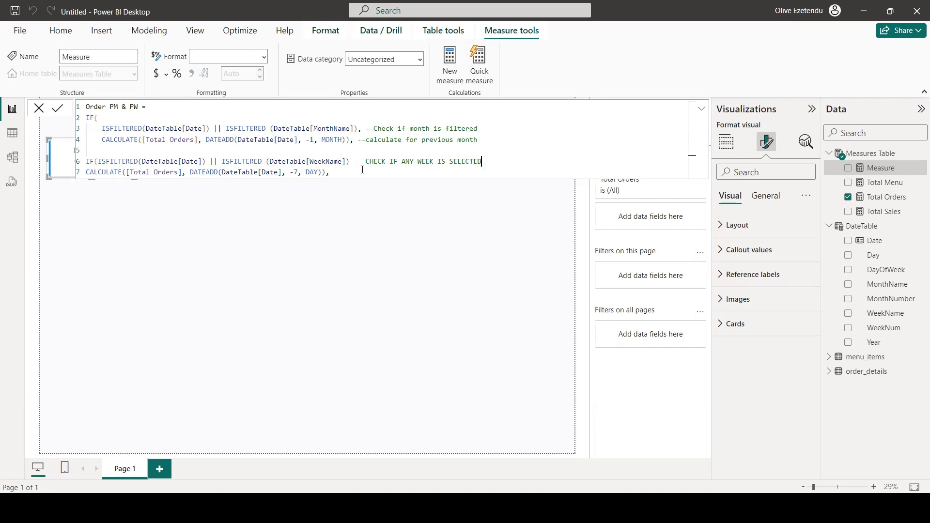
left_click(340, 172)
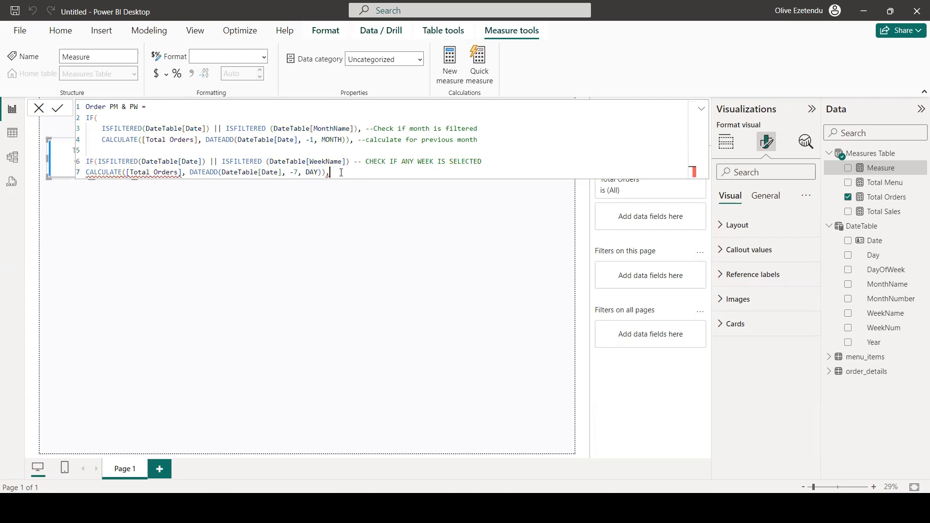
type("-- CALACULATE FOR THE PREVIOUS WEEK")
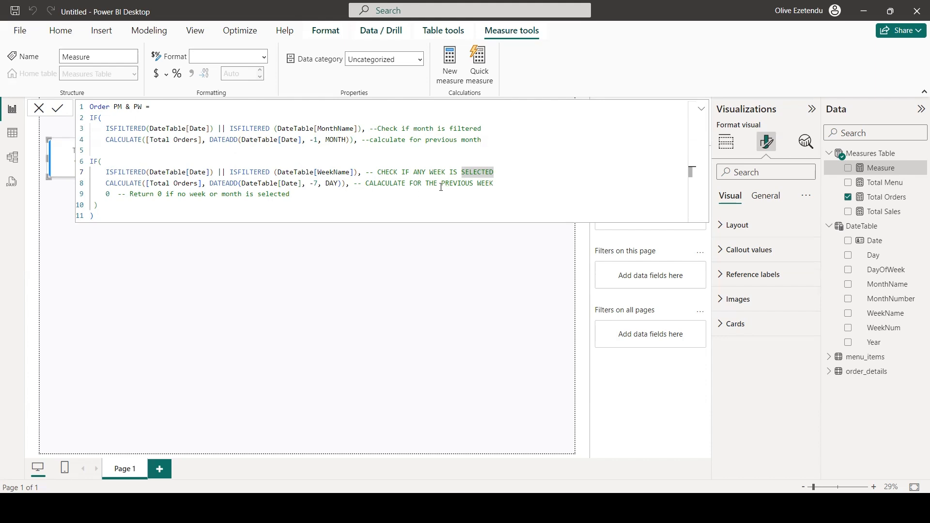
left_click(501, 176)
key("Return")
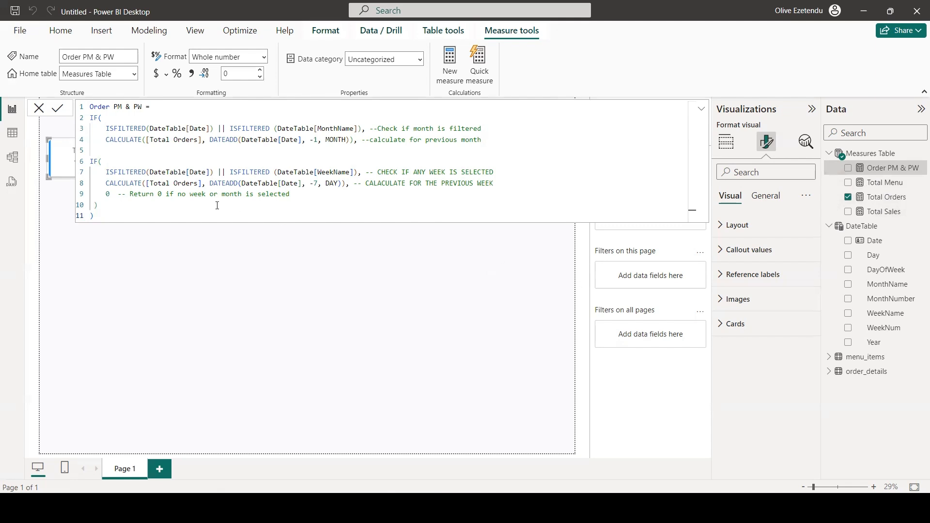
Step: Copy the entire Order PM & PW formula into a new measure in the Measures Table
left_click_drag(95, 215, 92, 109)
key("ctrl+c")
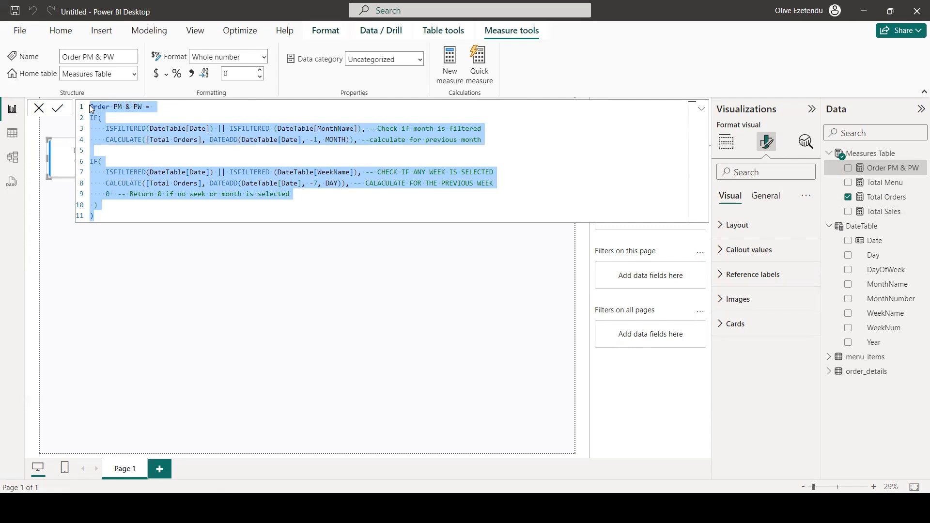
left_click(869, 154)
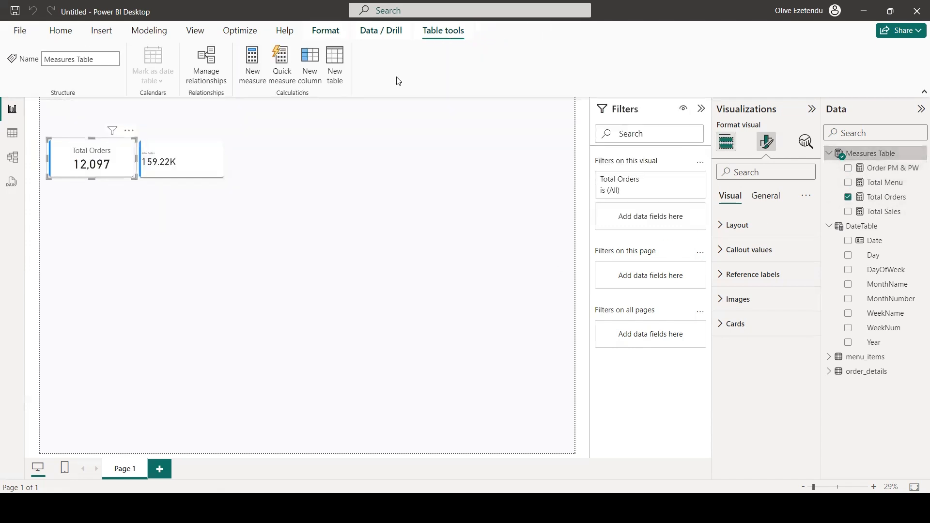
left_click(252, 60)
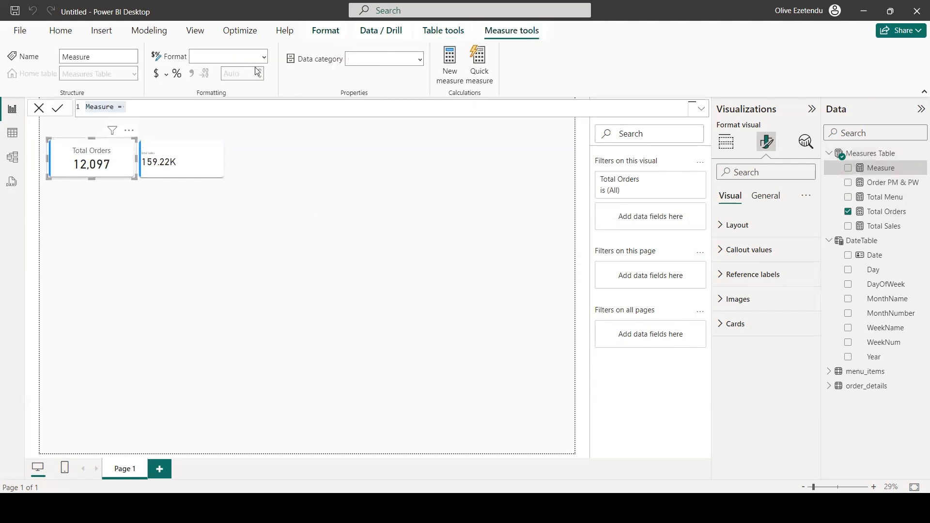
key("ctrl+v")
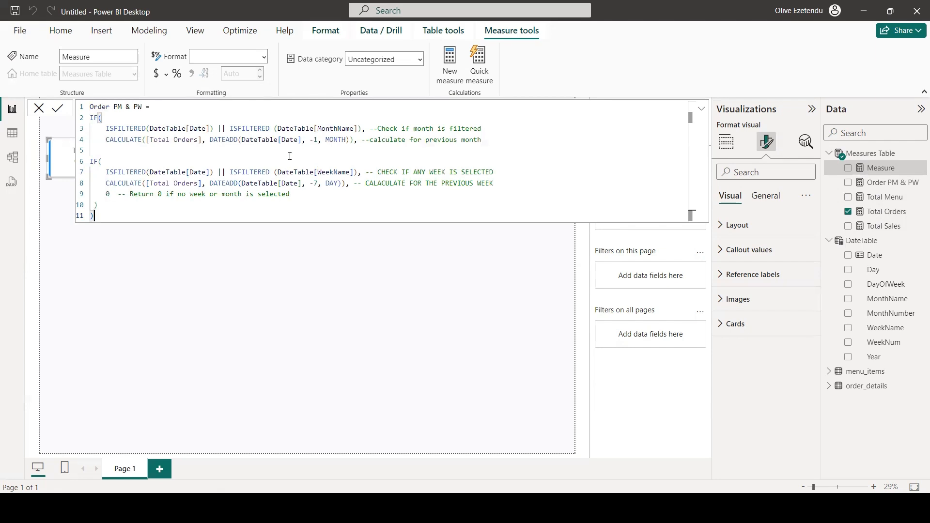
Step: Replace Total Orders with Total Sales in both CALCULATE expressions of the new measure and try to commit it
double_click(187, 139)
type("Sales")
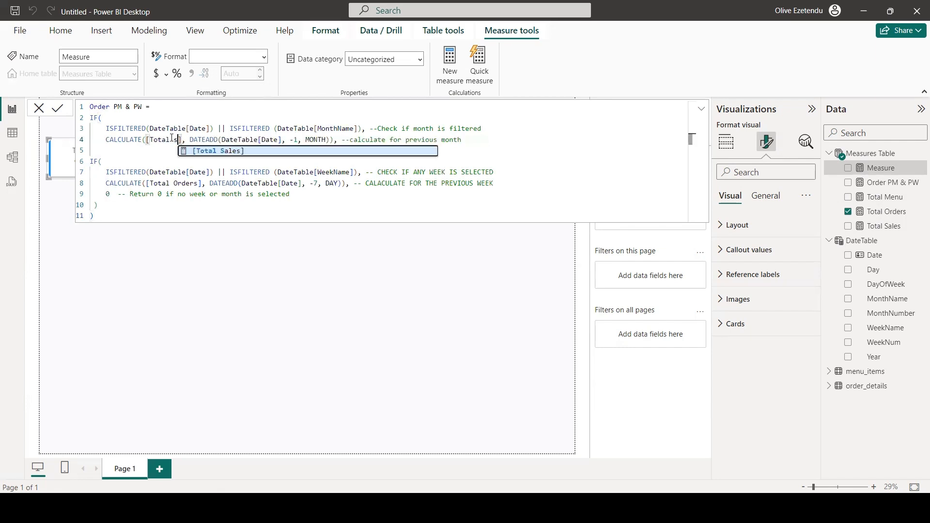
key("Tab")
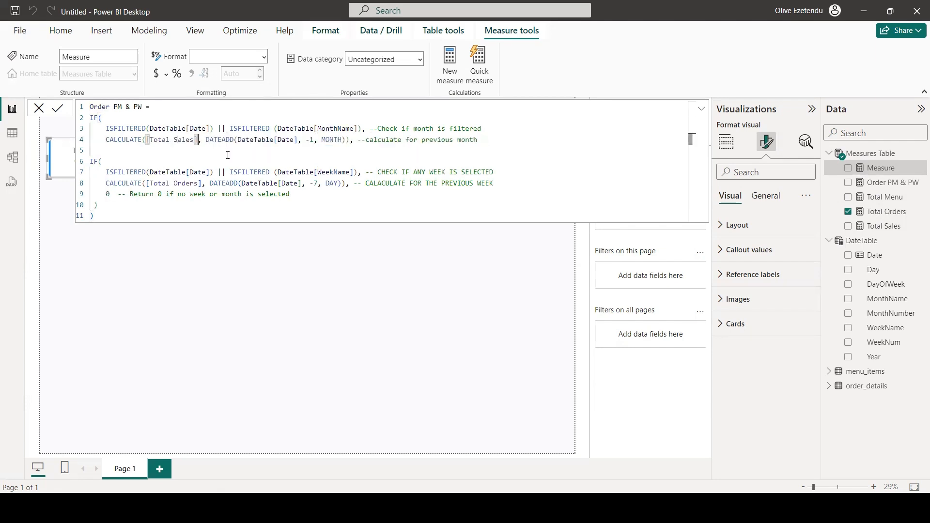
double_click(186, 183)
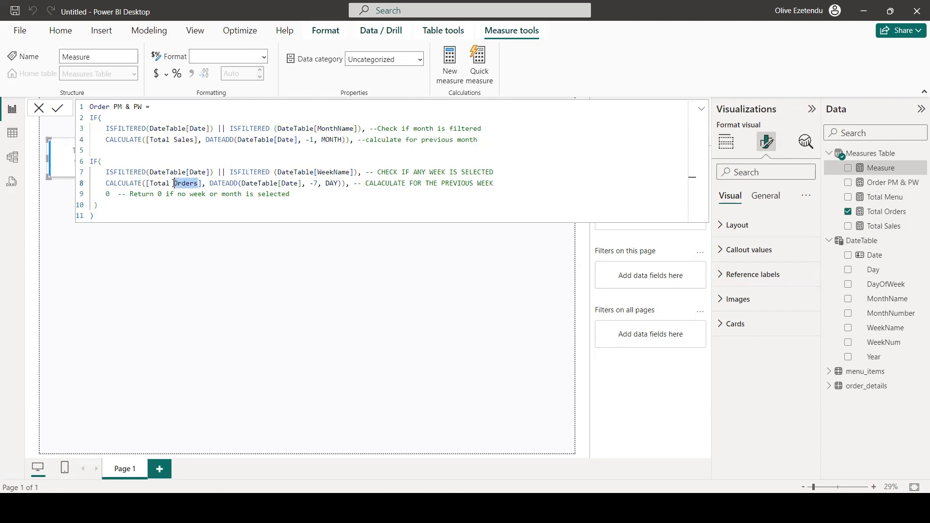
type("Sales")
key("Tab")
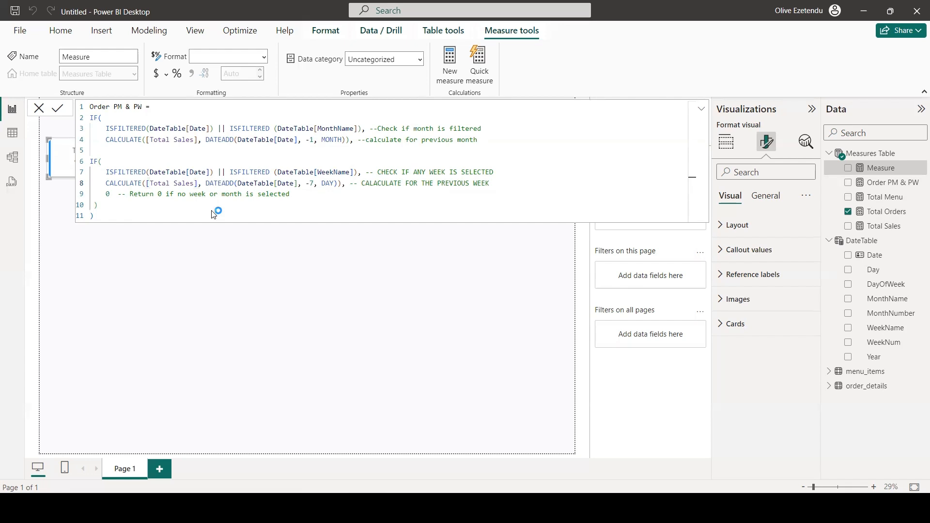
key("Return")
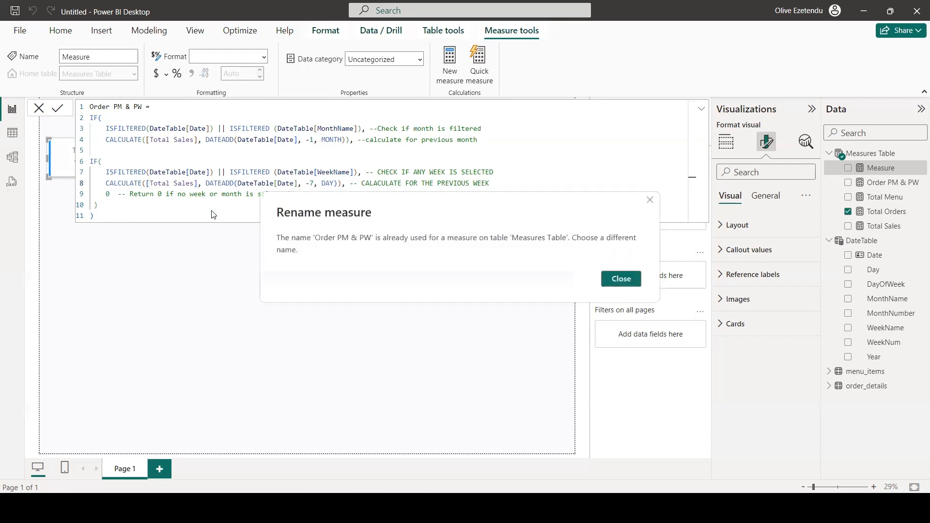
left_click(622, 279)
Step: Rename the new measure as Sales PM & PW in its formula and commit it
double_click(91, 105)
left_click_drag(91, 106, 86, 106)
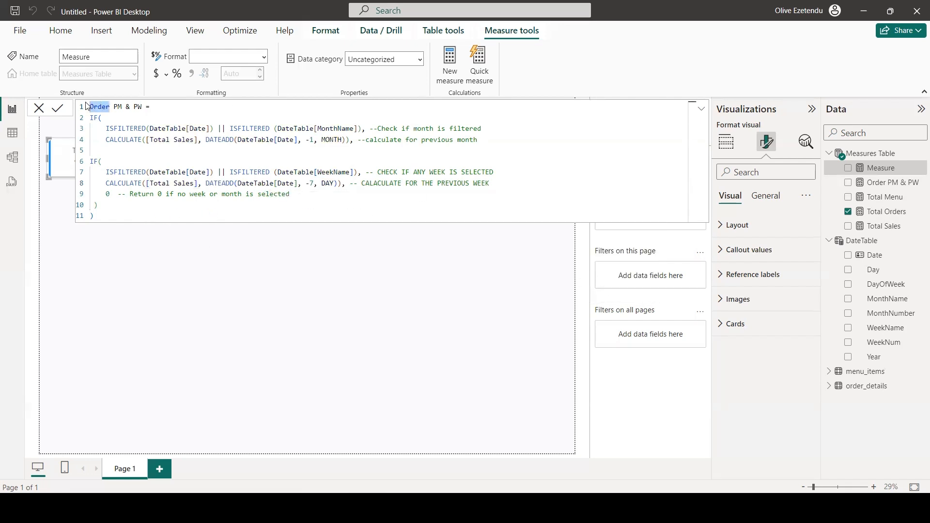
type("Sales")
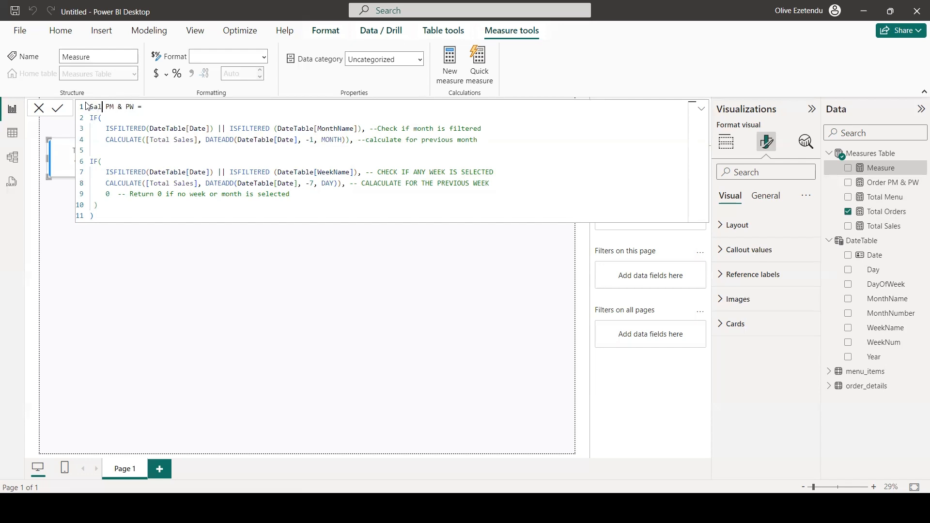
key("Return")
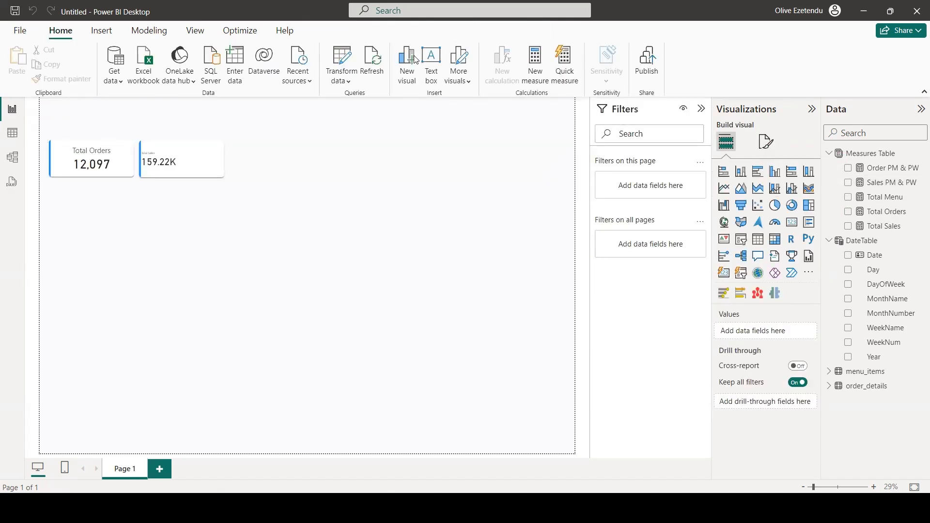
Step: Create a new measure named Order MOM & WOW% in the Measures Table and start a second formula line
left_click(872, 154)
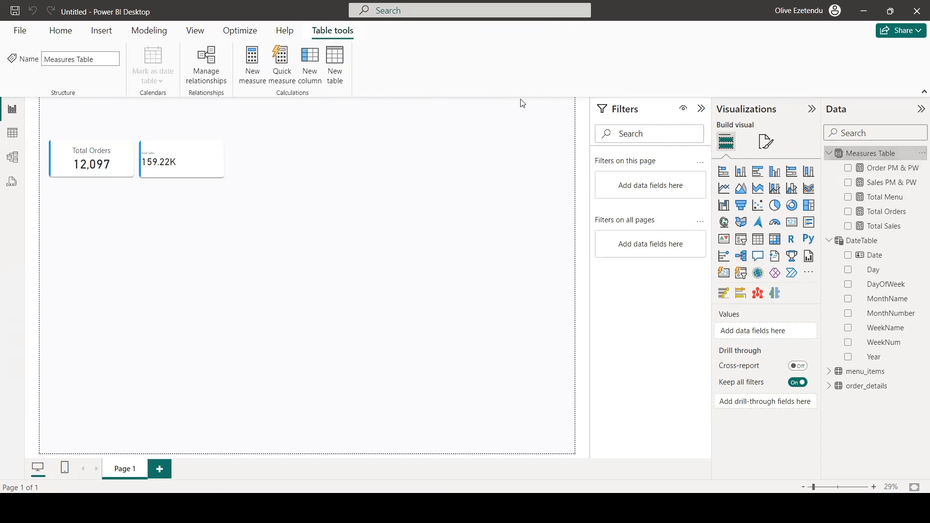
left_click(252, 60)
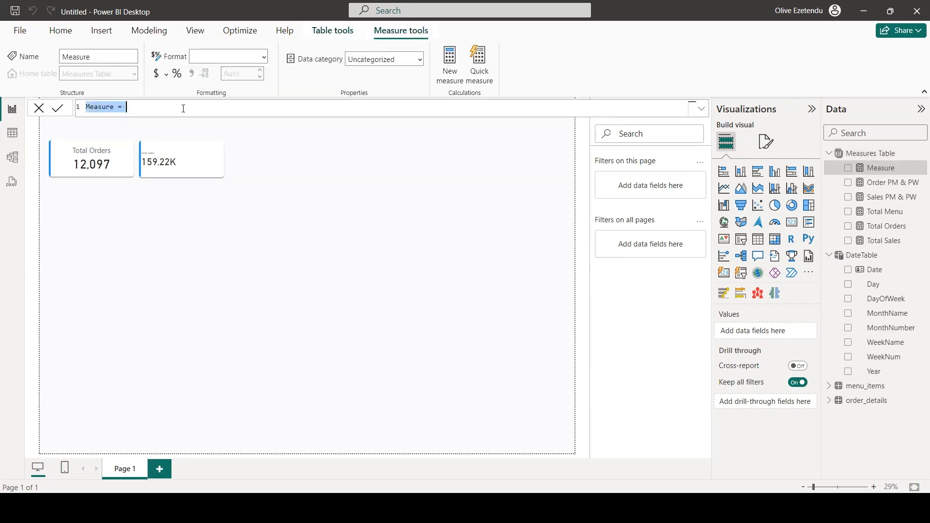
type("Order")
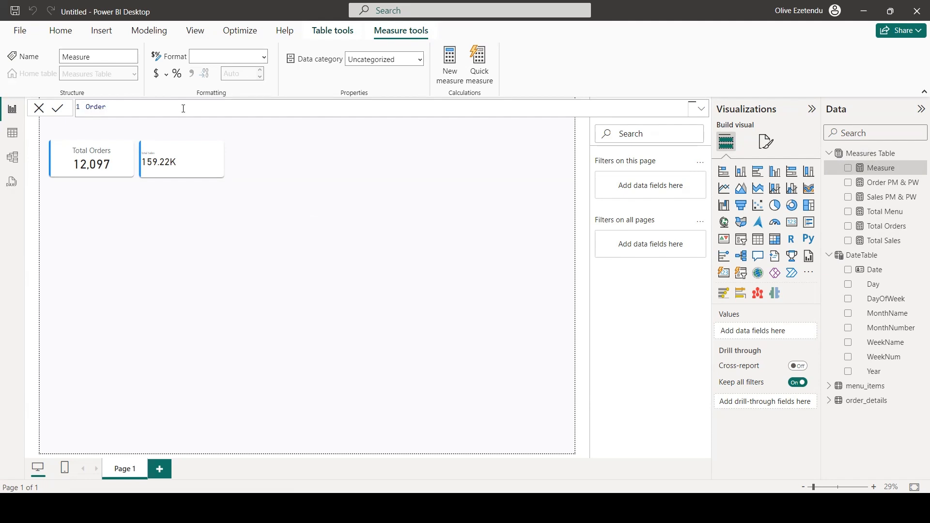
type(" MOM & WOW% =")
key("shift+Return")
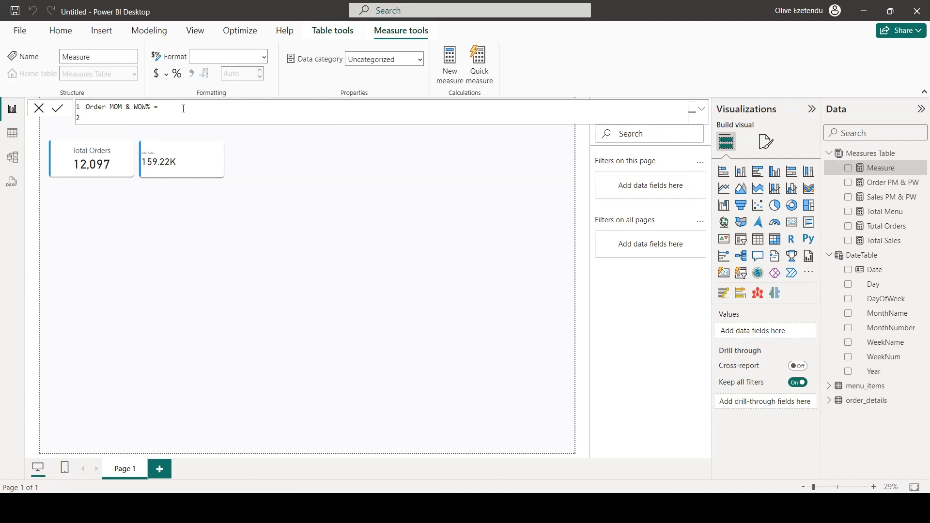
Step: Write the formula computing _OrderMOM (-1 MONTH) and _OrderWOW (-7 DAY) from Total orders, returned by month or week filter, else 0, and commit it
type("VAR")
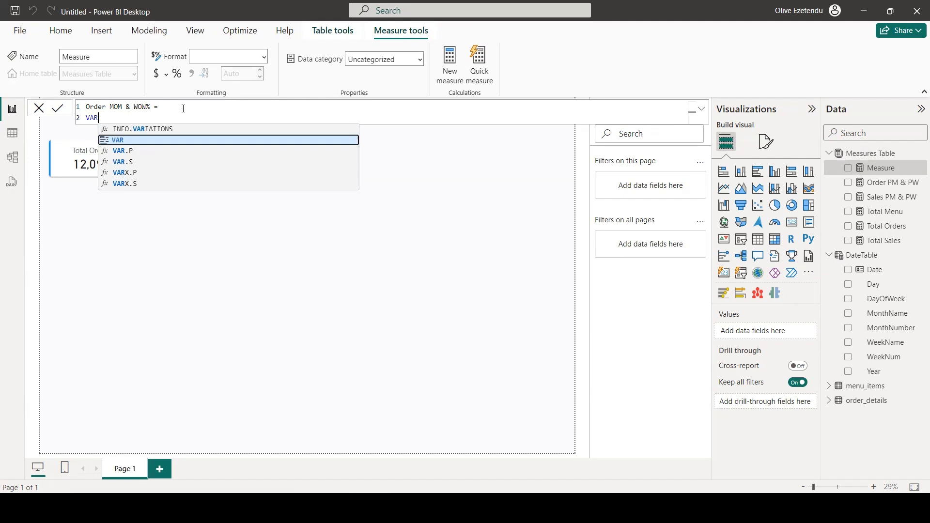
type(" _P")
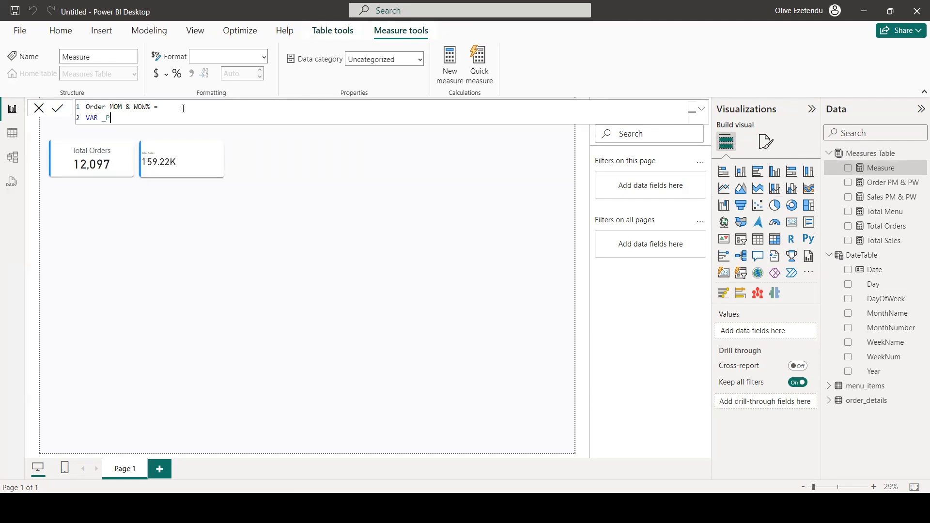
type("reviousMonthSale")
type("= CALCULATE([Total orders], DATEADD(DateTable[Date], -1, MONTH)) VAR _PreviousWeekSale = CALCULATE([Total orders], DATEADD(DateTable[Date], -7, DAY)) VAR _OrderMOM = DIVIDE([Total orders] - _PreviousMonthSale, _PreviousMonthSale) VAR _OrderWOW = DIVIDE([Total orders] - _PreviousWeekSale, _PreviousWeekSale) RETURN     IF(         ISFILTERED(DateTable[Date]) || ISFILTERED(DateTable[MonthName]),  // Check if any month is selected         _OrderMOM,         IF(             ISFILTERED(DateTable[Date]) || ISFILTERED(DateTable[WeekName]), // Check if any week is selected             _OrderWOW,             0 // Return 0 if no month or week is selected         )     )")
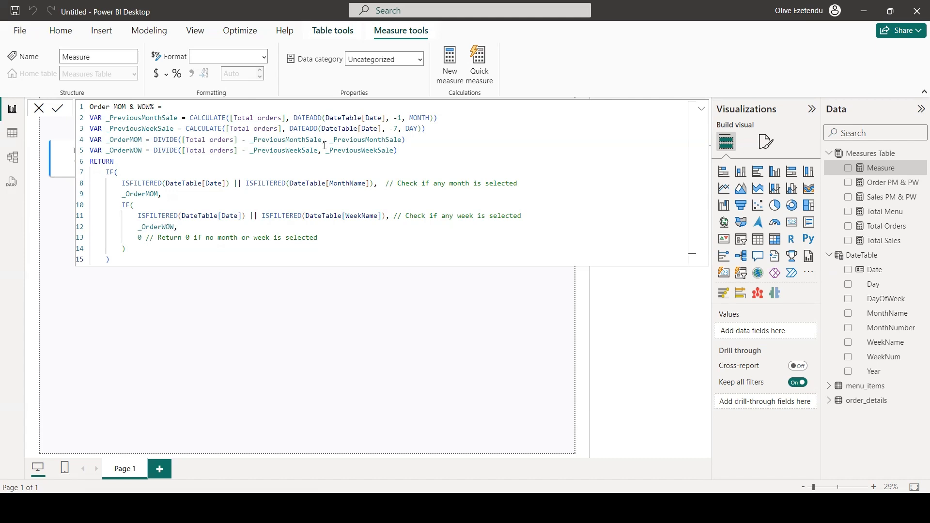
mouse_move(325, 141)
left_mouse_down()
mouse_move(185, 142)
mouse_move(233, 152)
mouse_move(334, 144)
left_mouse_up()
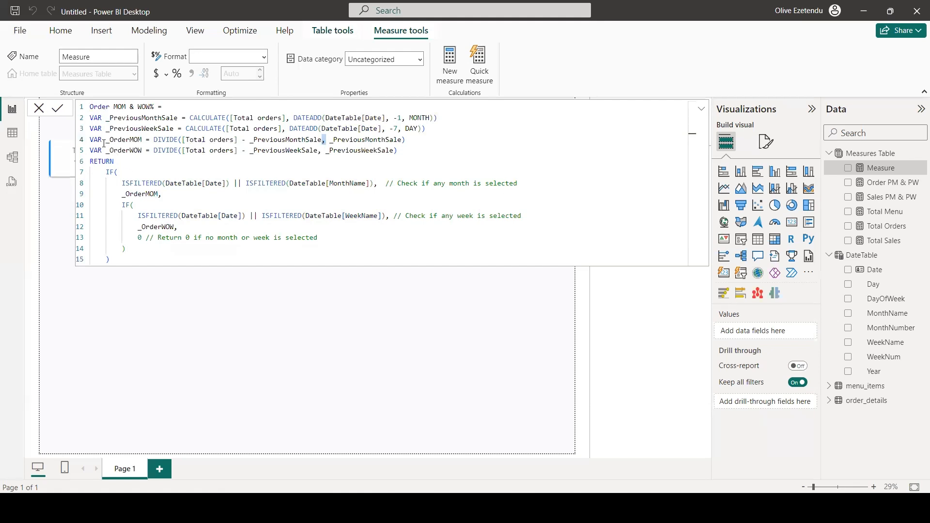
mouse_move(146, 141)
left_mouse_down()
mouse_move(106, 141)
mouse_move(142, 141)
left_mouse_up()
left_click_drag(105, 150, 142, 151)
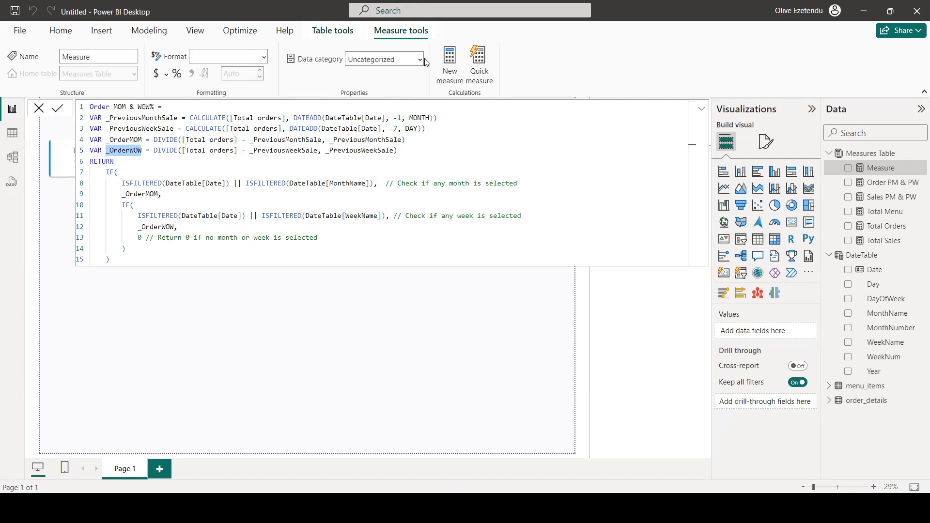
key("Return")
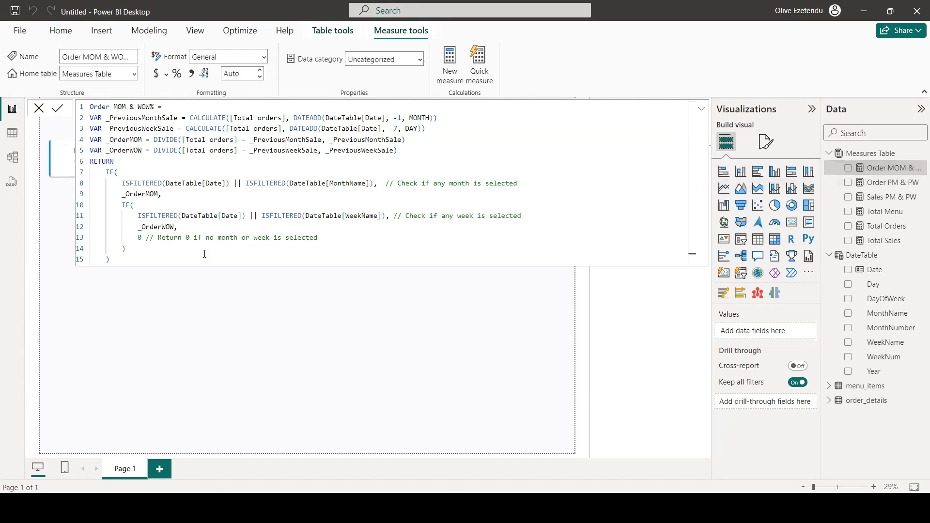
Step: Copy the entire Order MOM & WOW% formula into a new measure in the Measures Table
left_click_drag(117, 261, 92, 107)
key("ctrl+c")
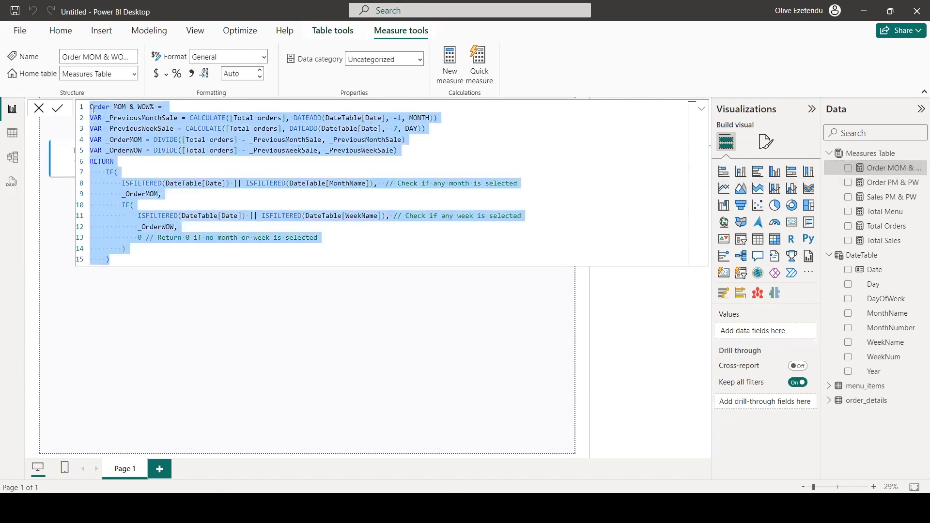
left_click(875, 154)
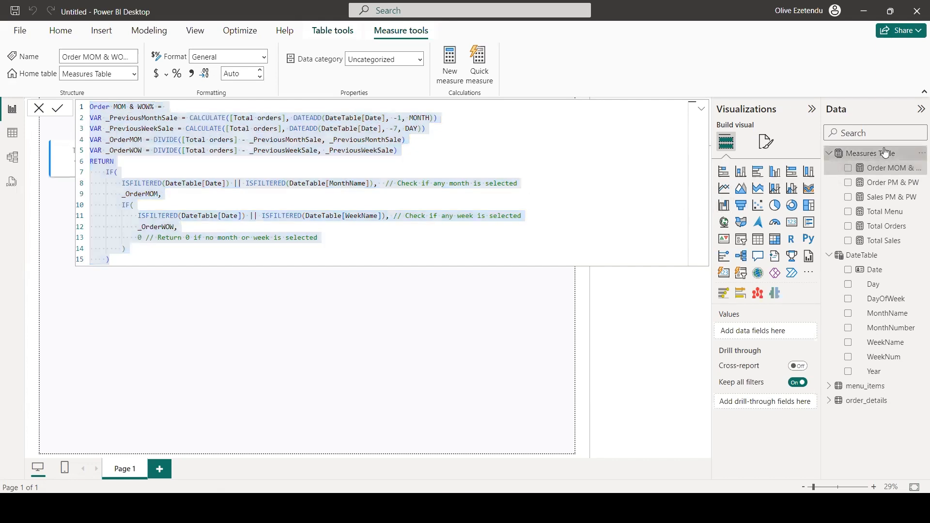
left_click(252, 73)
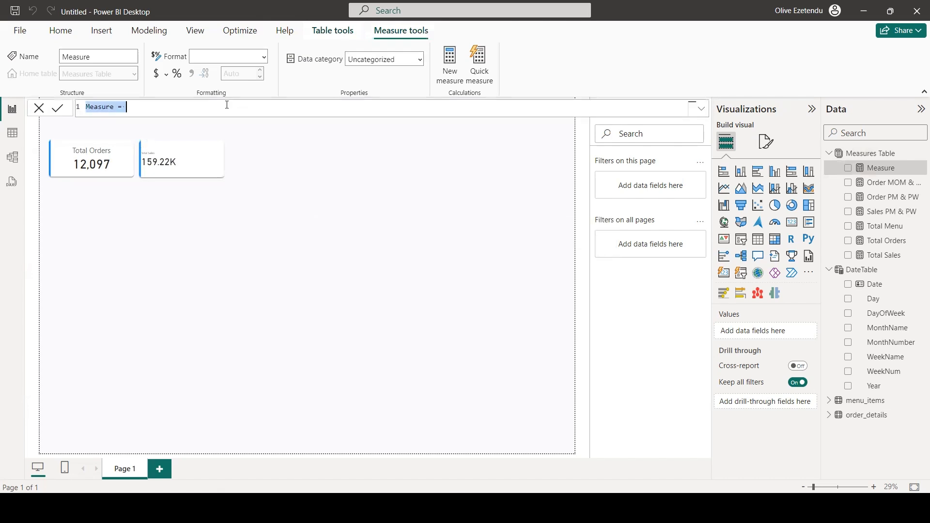
key("ctrl+v")
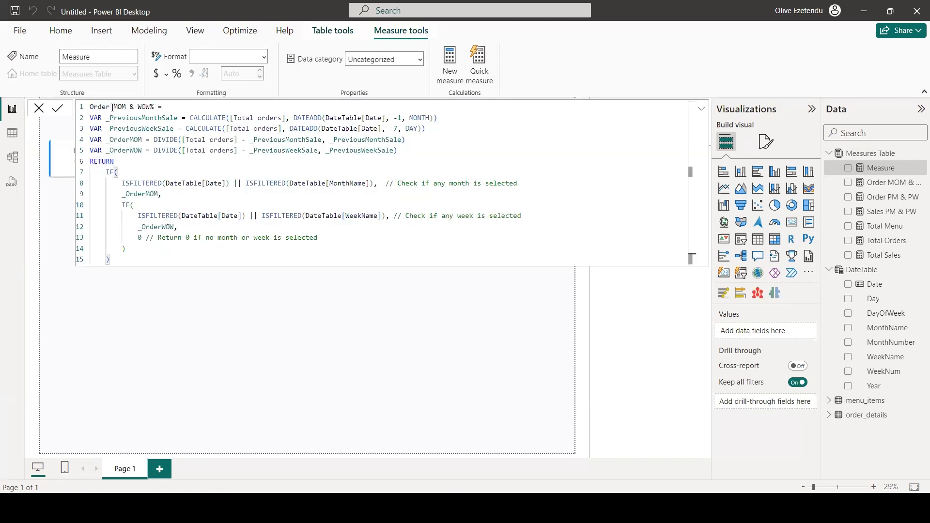
Step: Rename the new measure as Sales MOM & WOW% in its formula and its two ratio variables as _SaleMOM and _SaleWOW
left_click_drag(114, 106, 90, 107)
type("Sales")
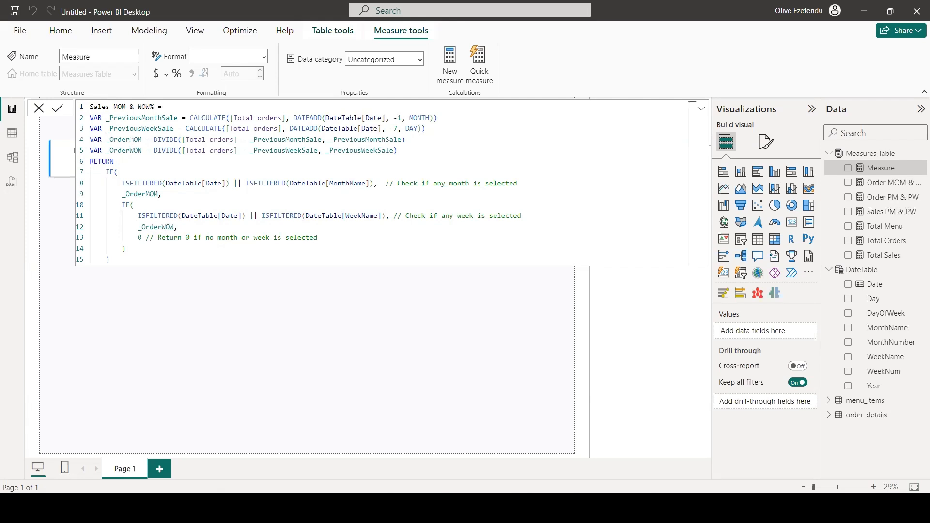
left_click_drag(130, 141, 111, 150)
type("Sale")
type("Sale")
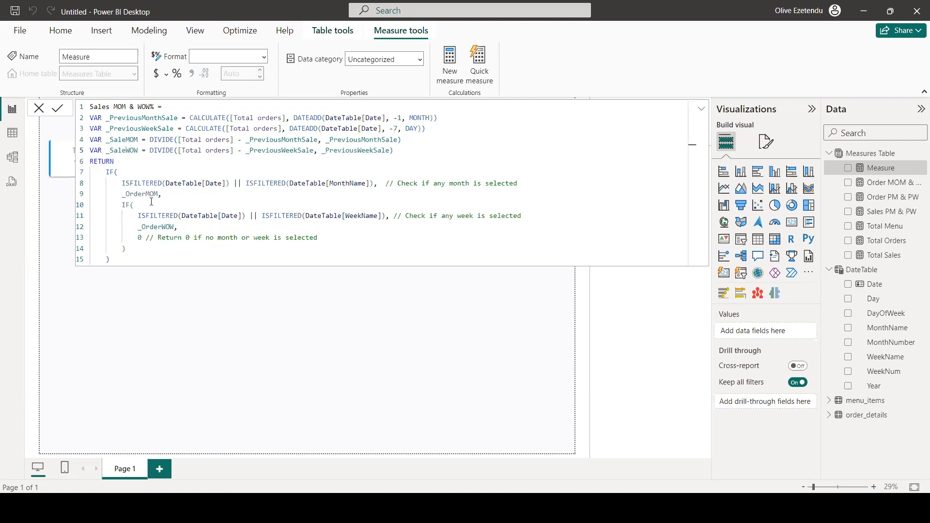
Step: Update the RETURN expression to use _SaleMOM for the month result and _SaleWOW for the week result
left_click_drag(145, 196, 125, 194)
type("SaleMOM")
key("Delete")
key("Delete")
key("Delete")
left_click_drag(162, 228, 143, 227)
type("Sale")
Step: Replace Total orders with Total Sales in both CALCULATE and both DIVIDE expressions of the Sales MOM & WOW% measure
left_click_drag(281, 119, 257, 119)
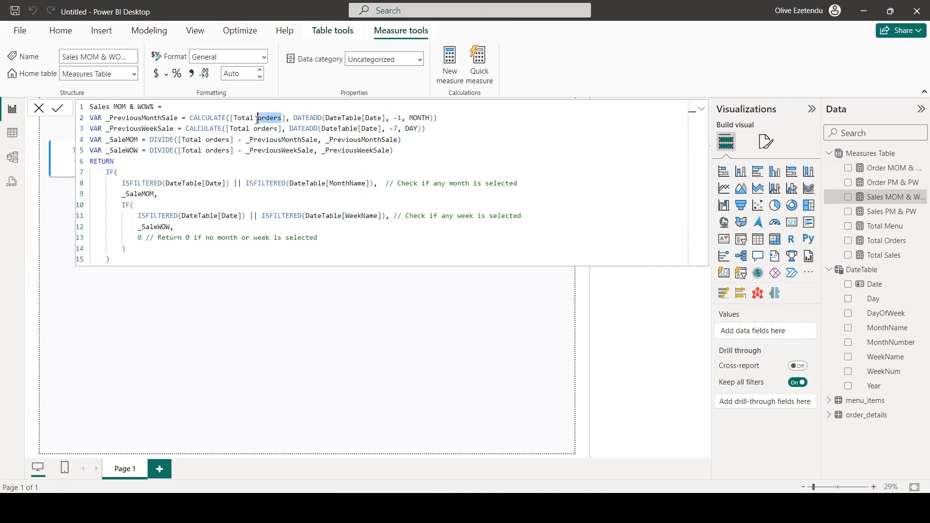
type("sal")
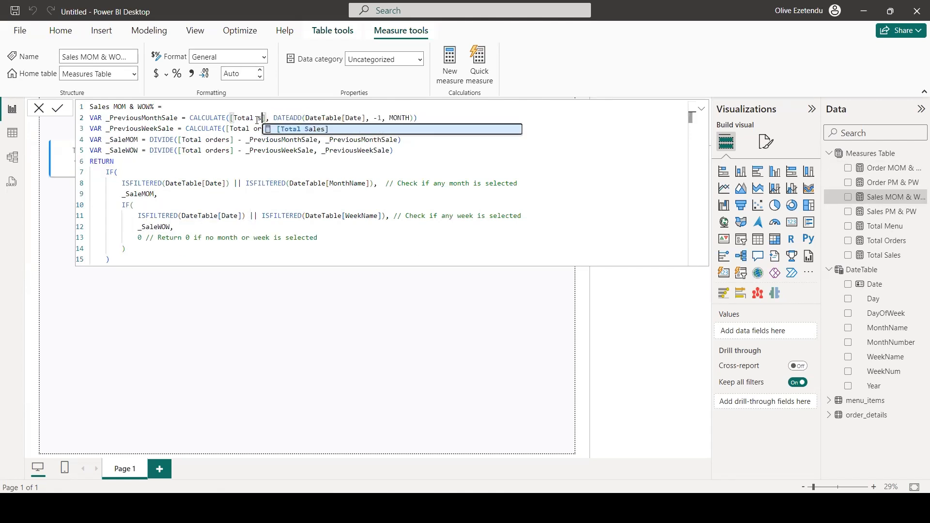
left_click(286, 128)
left_click_drag(279, 130, 206, 151)
type("sal")
left_click(278, 139)
key("BackSpace")
left_click(240, 173)
type("sal")
left_click(229, 161)
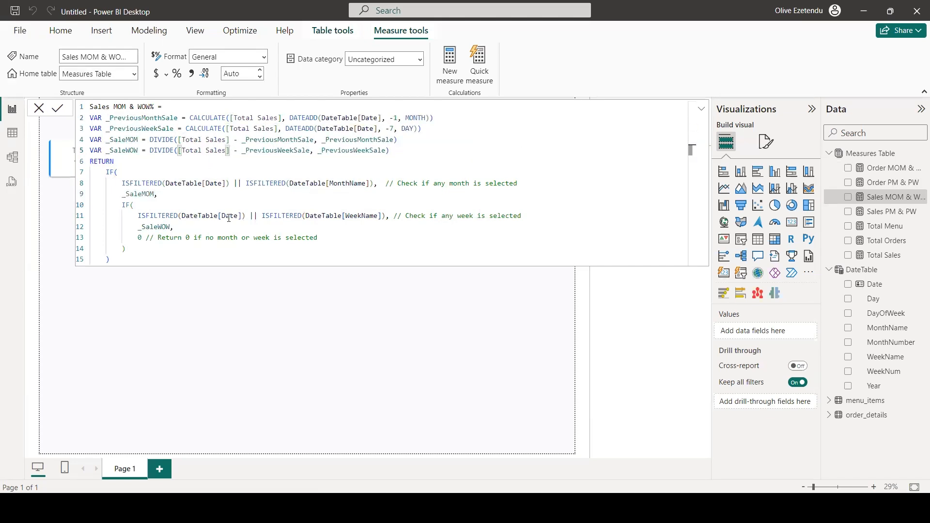
left_click(269, 256)
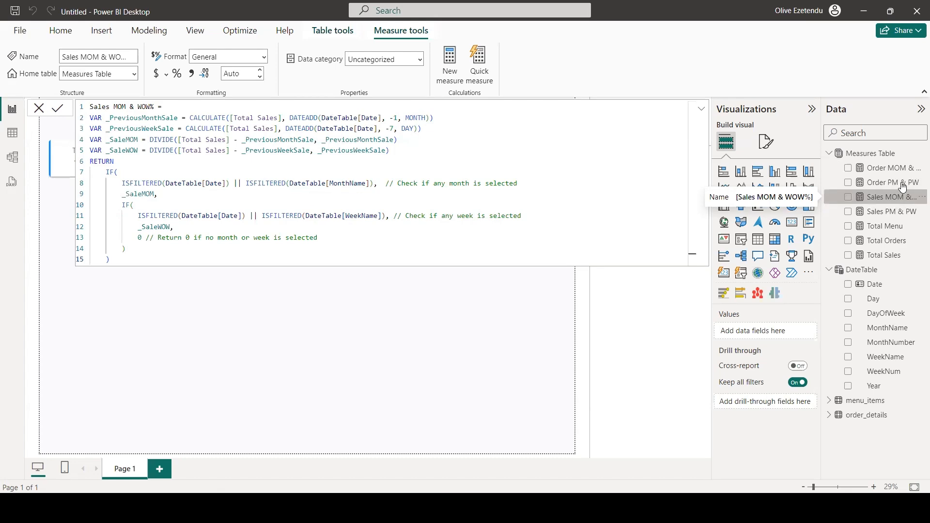
Step: Switch to the Sales Analytics report and filter by February, March, Wk9 and Wk10 to examine the comparison figures on the orders and sales cards
mouse_move(649, 508)
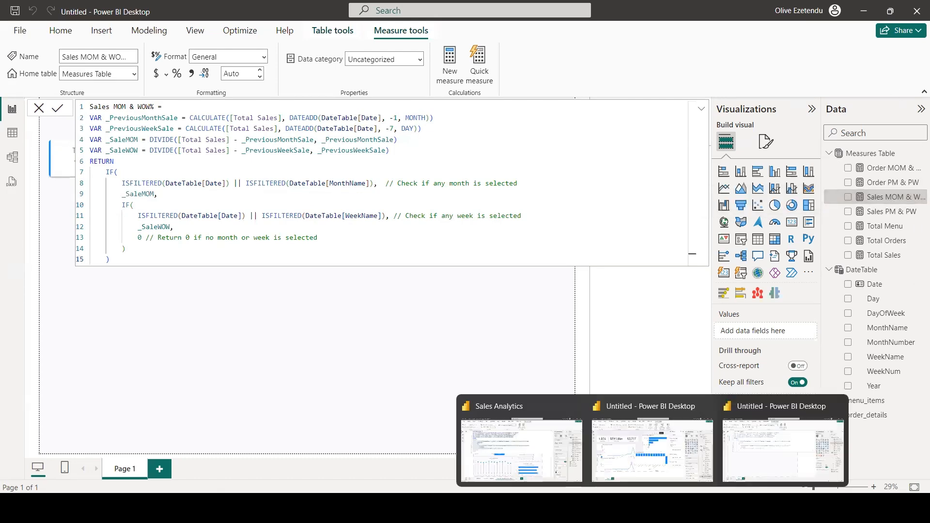
left_click(562, 446)
key("ctrl+a")
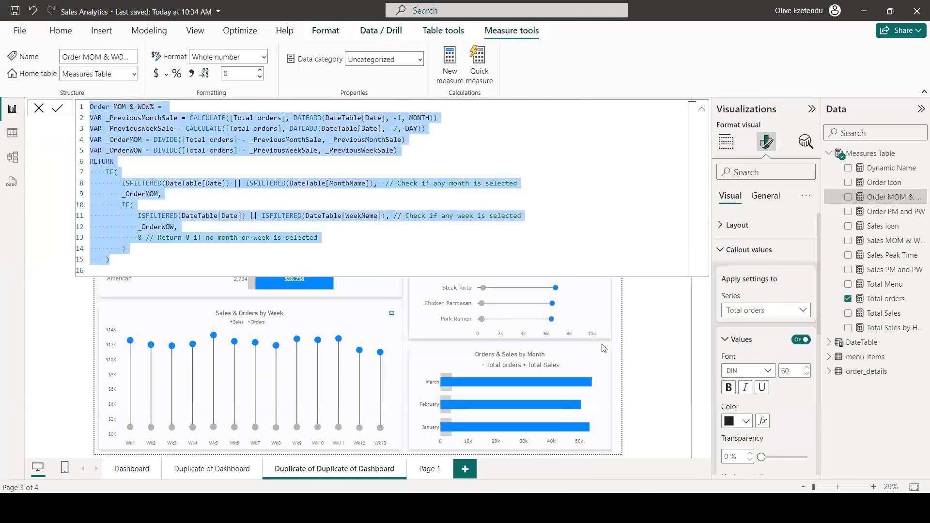
left_click(656, 330)
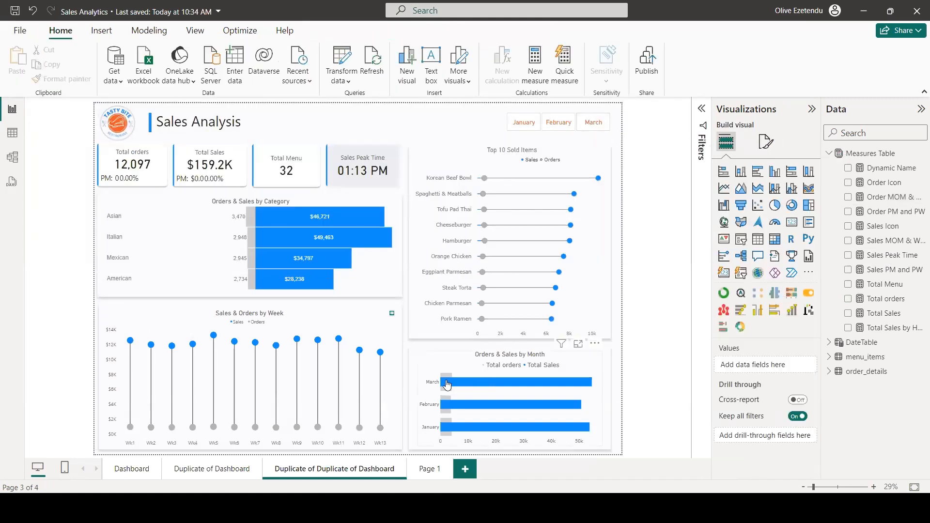
left_click(447, 408)
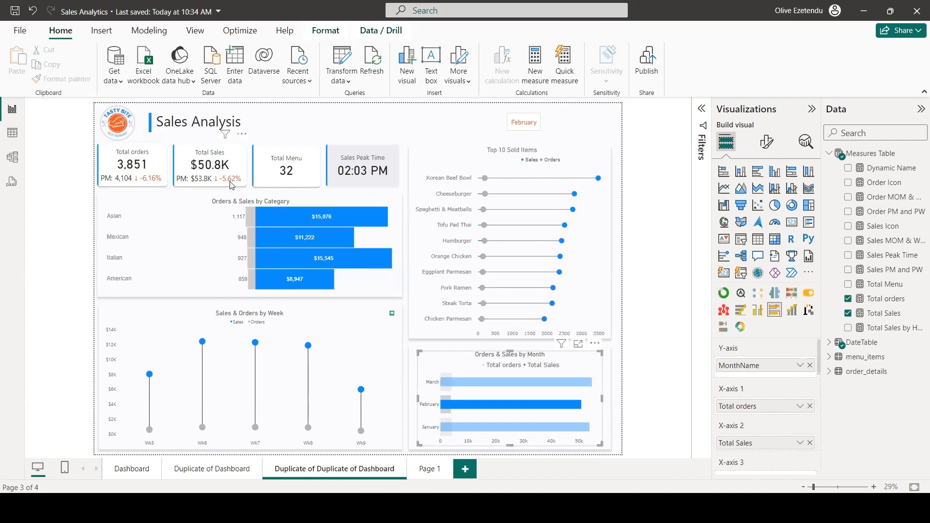
left_click(450, 382)
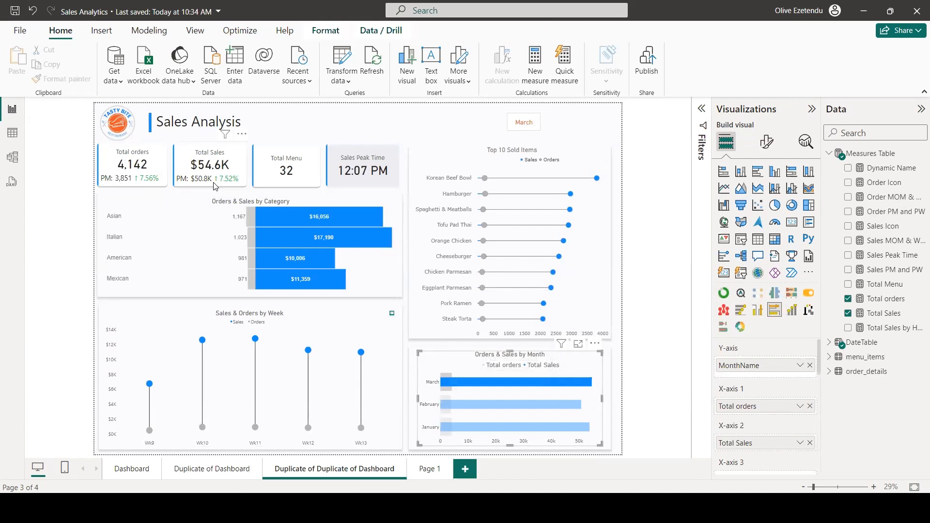
left_click(459, 385)
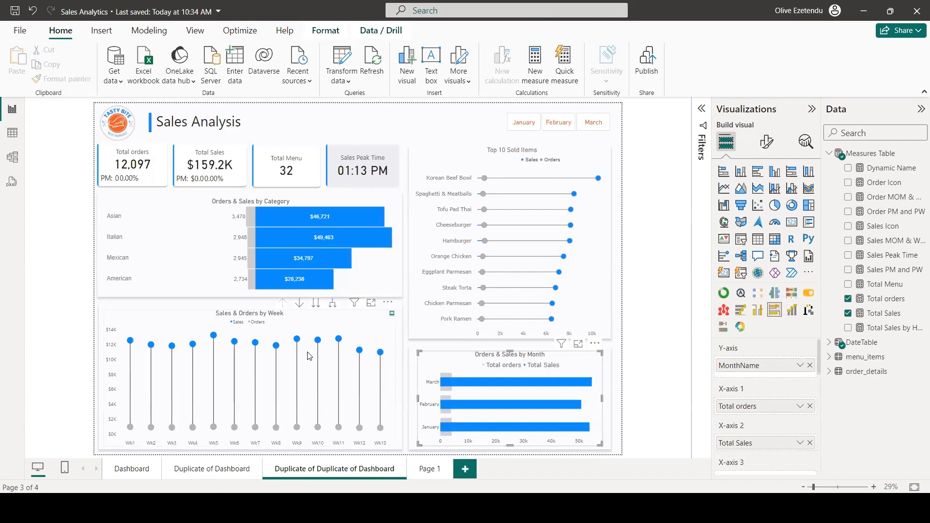
left_click(297, 340)
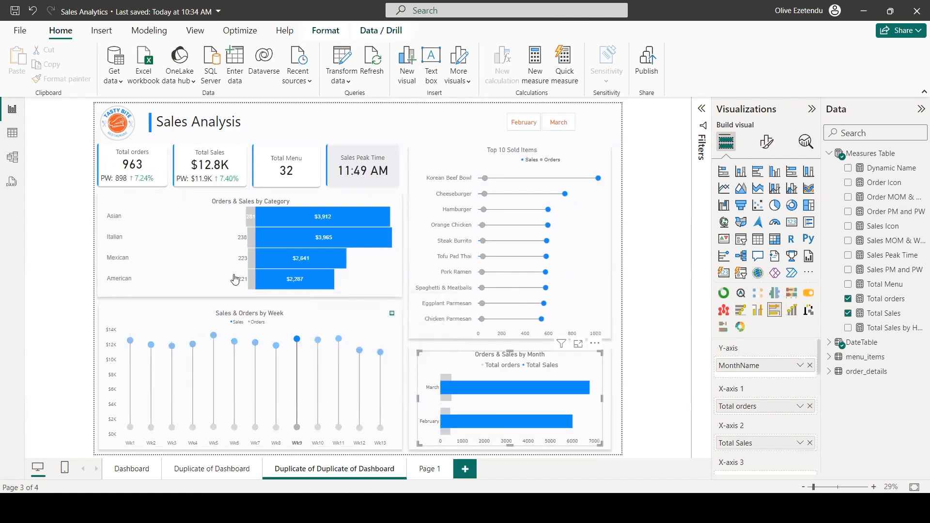
left_click(319, 344)
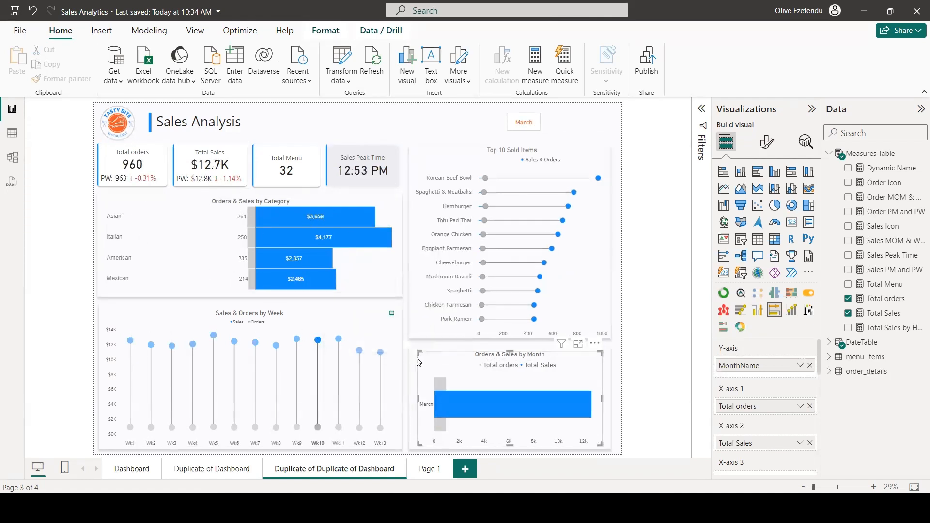
left_click(318, 340)
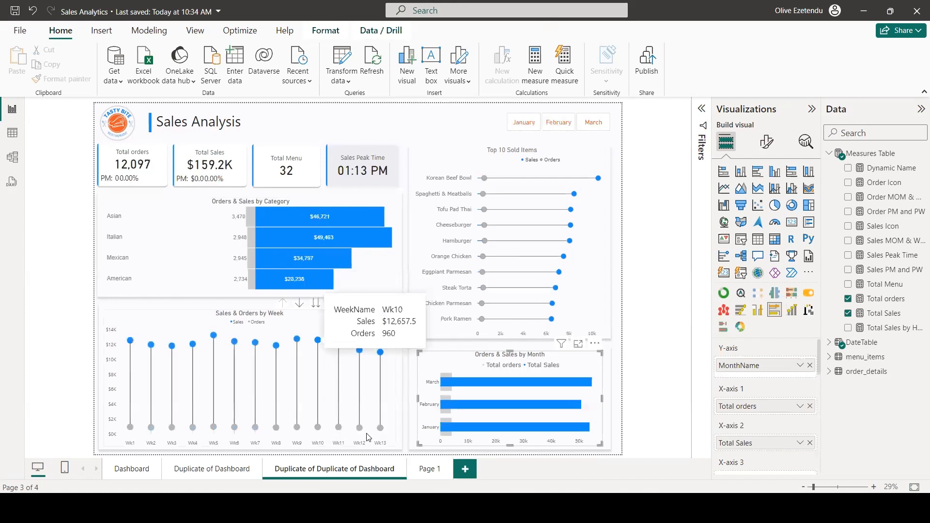
Step: Switch back to the untitled report and create a new measure named Order Icon in the Measures Table, starting a second formula line
mouse_move(658, 489)
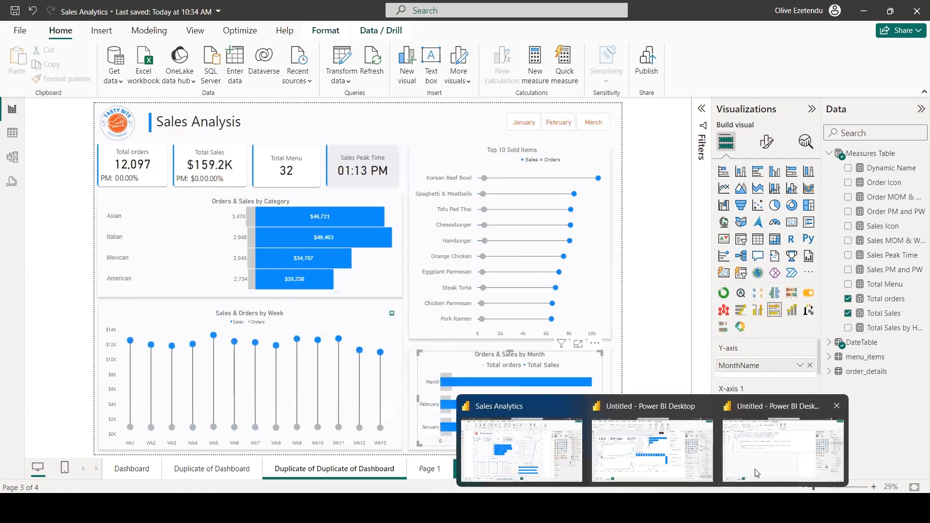
left_click(755, 468)
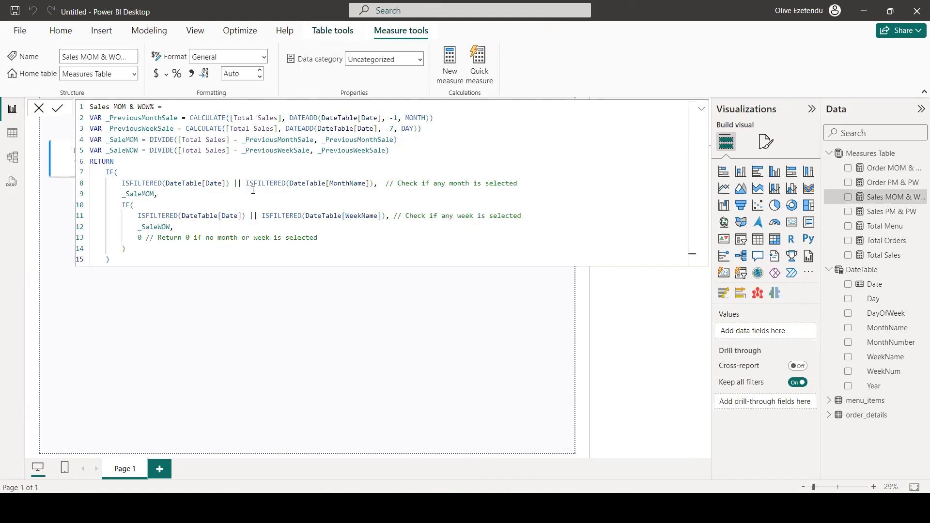
left_click(860, 155)
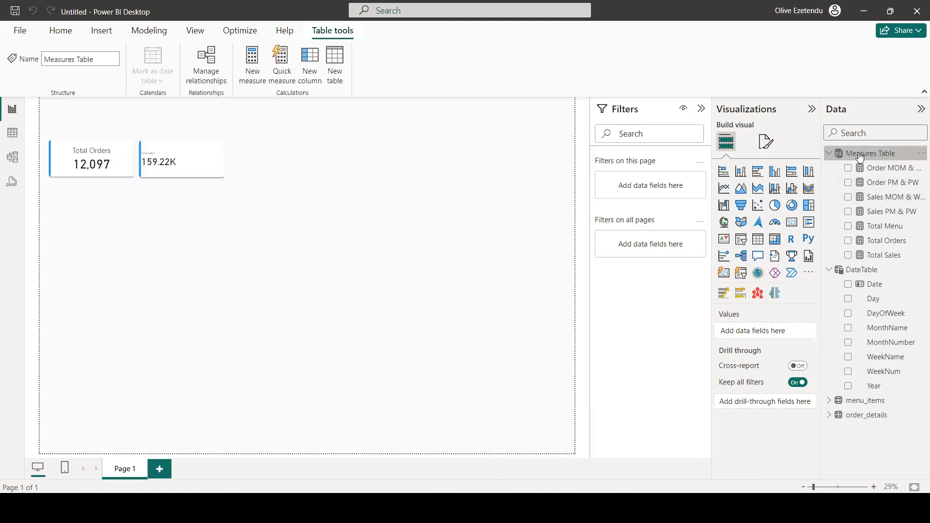
left_click(251, 75)
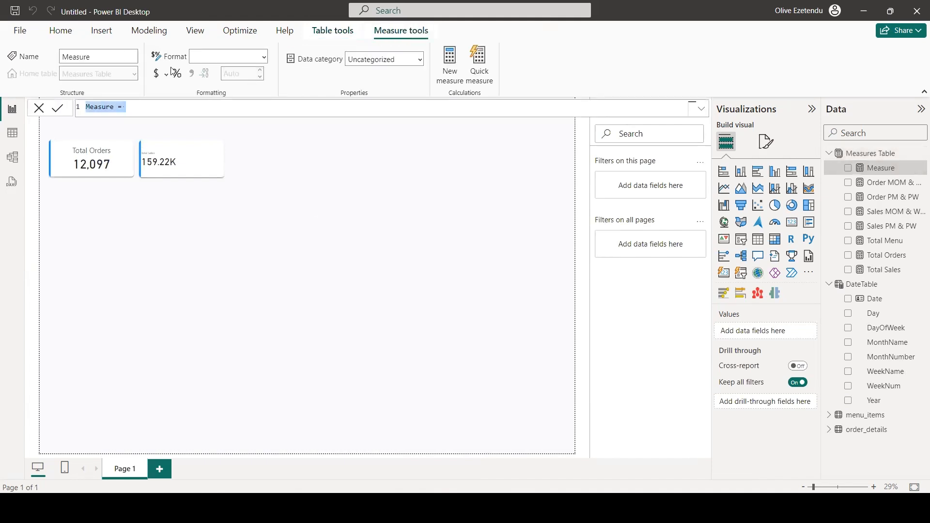
type("Order ")
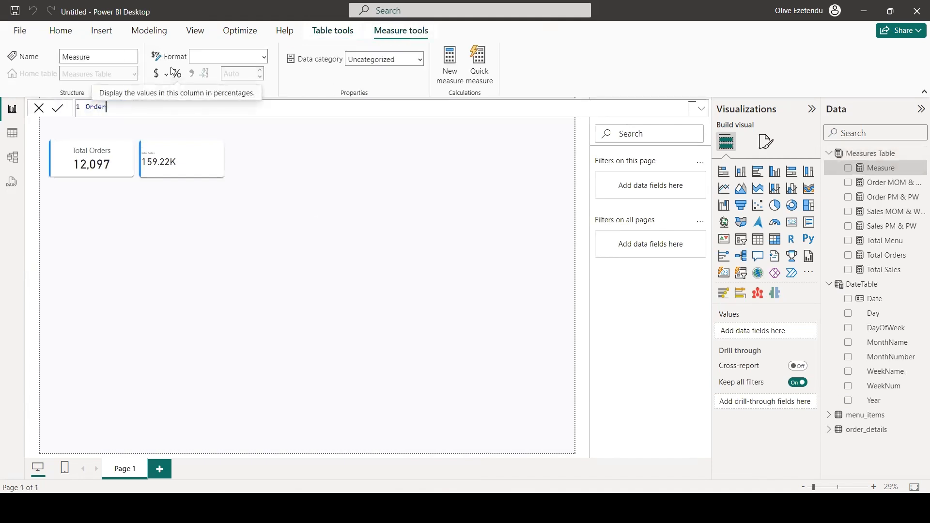
type("Icon =")
key("shift+Return")
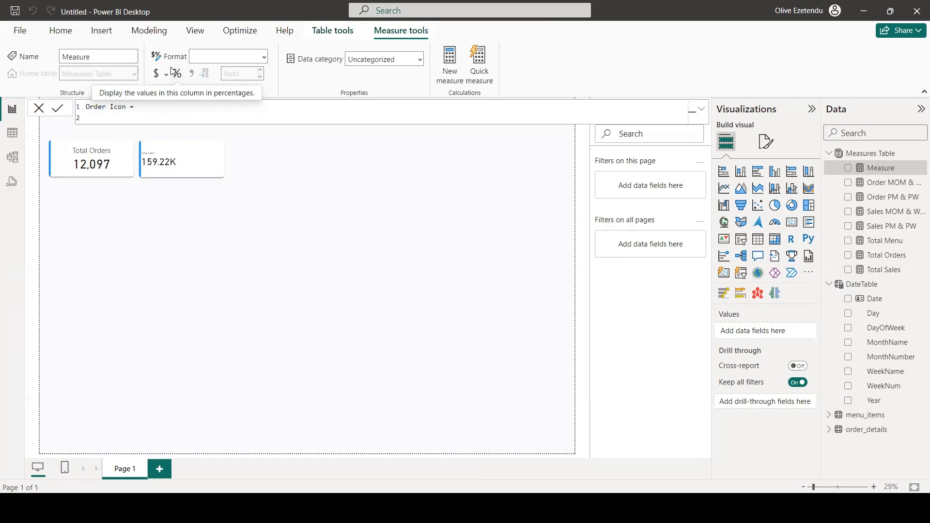
Step: Define the variable UpwardArrow as UNICHAR(8593) in the Order Icon measure
type("VAR Upward")
key("BackSpace")
type("Arrow = UNICH")
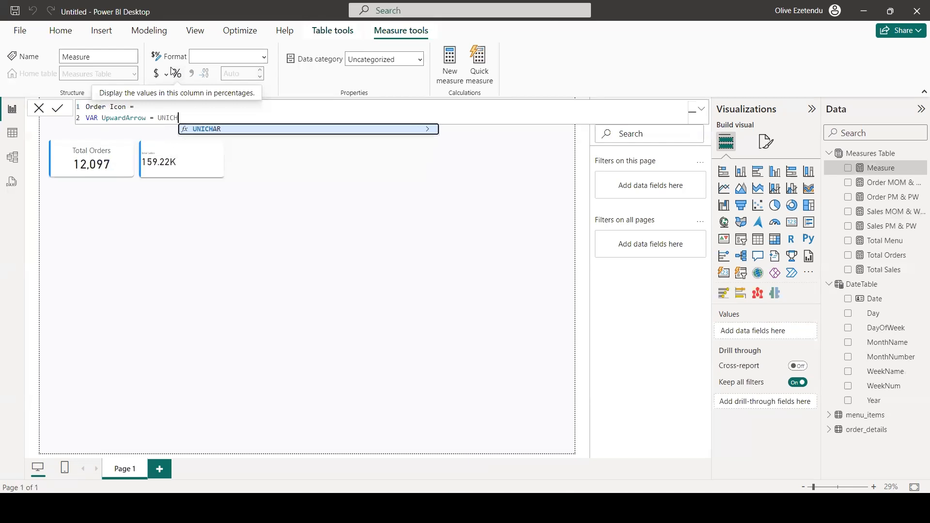
type("AR")
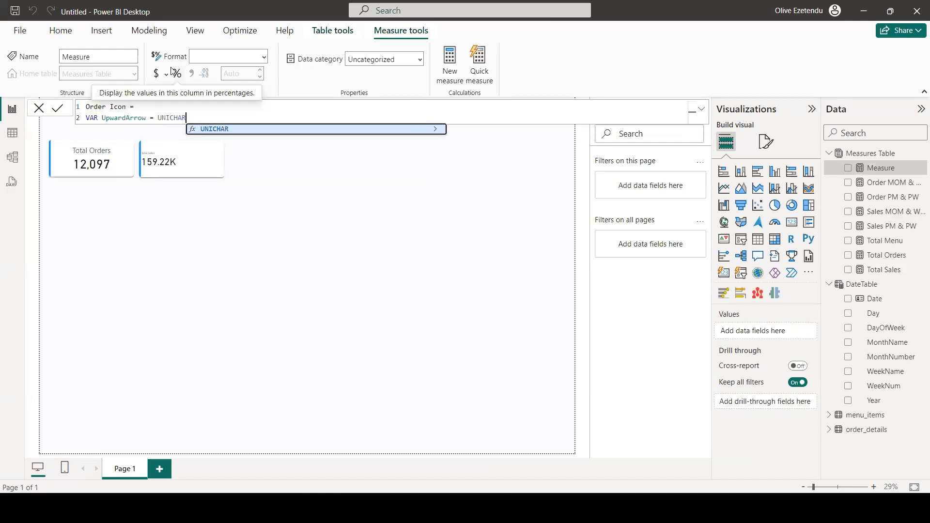
type("(")
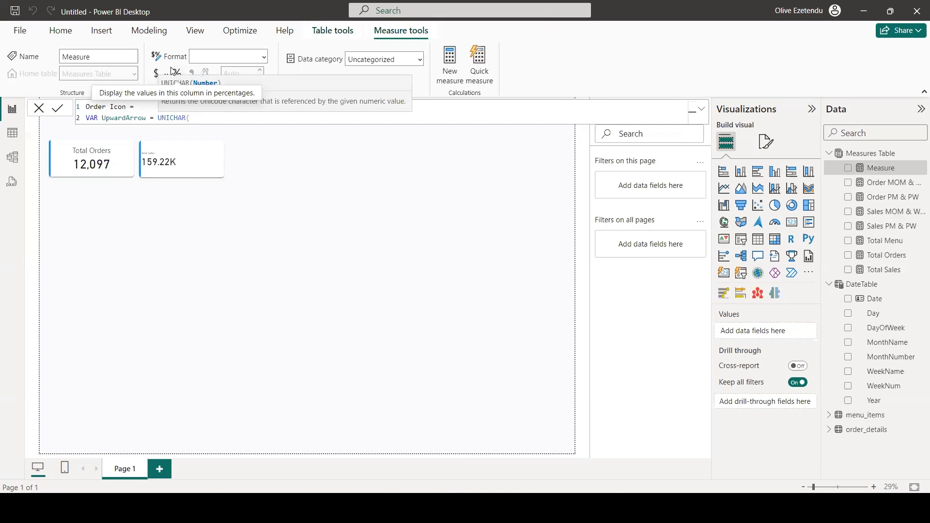
type("8593)")
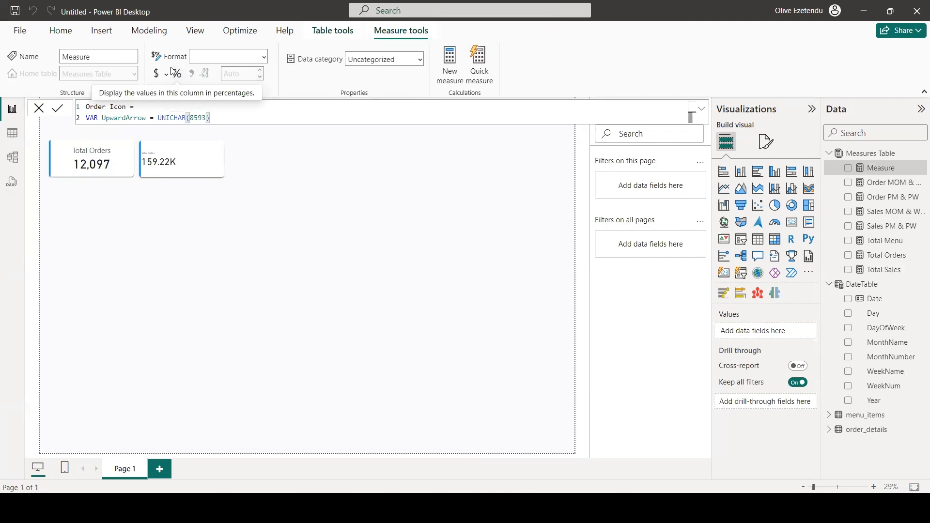
key("shift+Return")
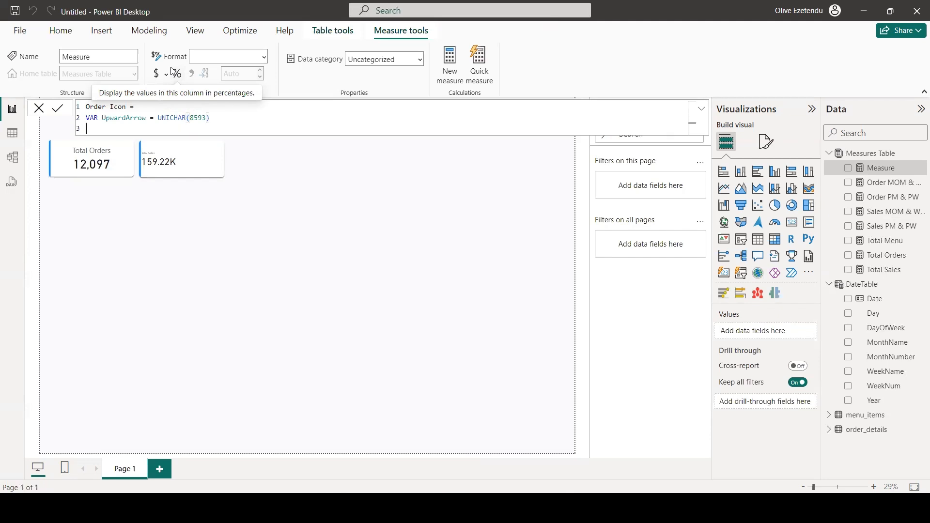
Step: Define the variable DownwardArrow as UNICHAR(8595) in the Order Icon measure, followed by a blank line
type("VAR DownwardArrow = UNI")
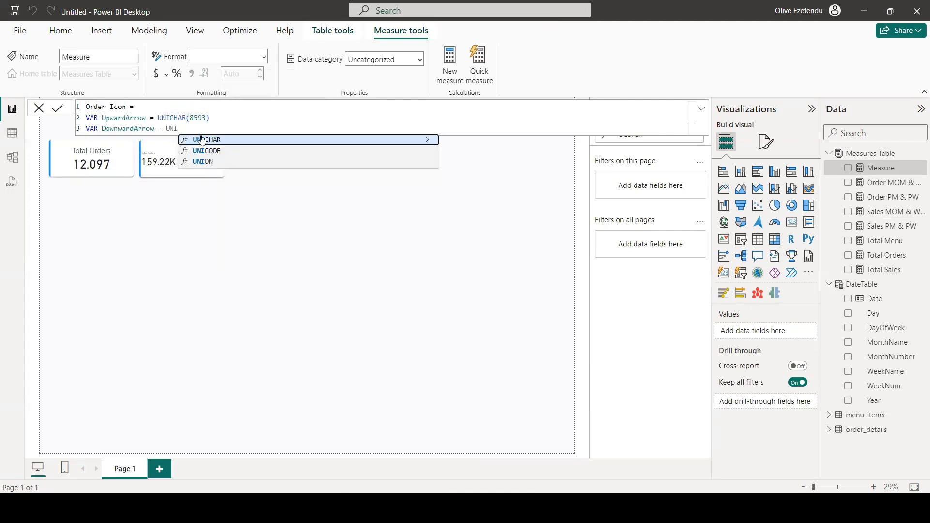
left_click(203, 140)
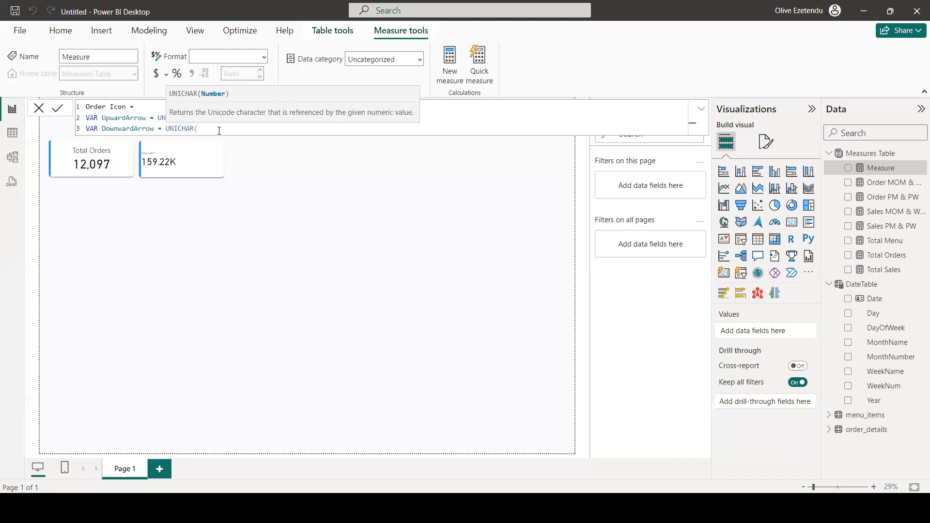
type("8595)")
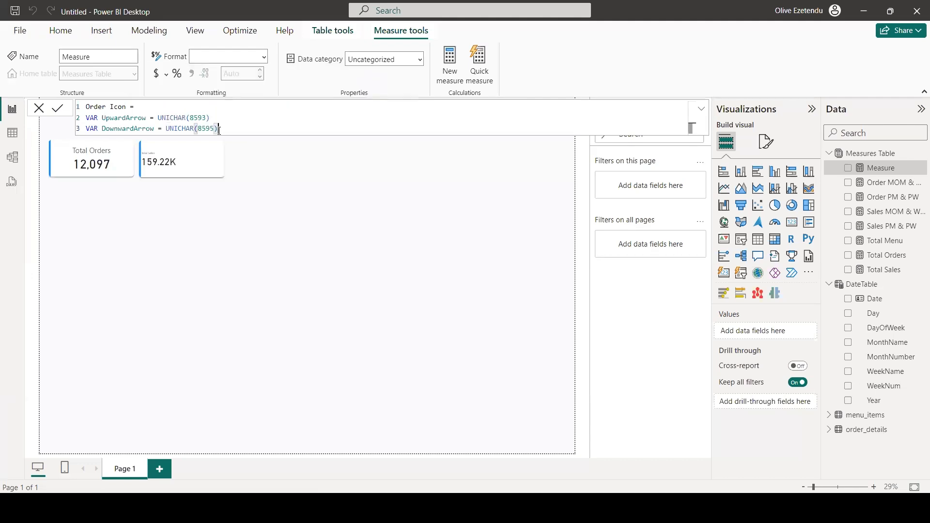
key("shift+Return")
key("shift+Return")
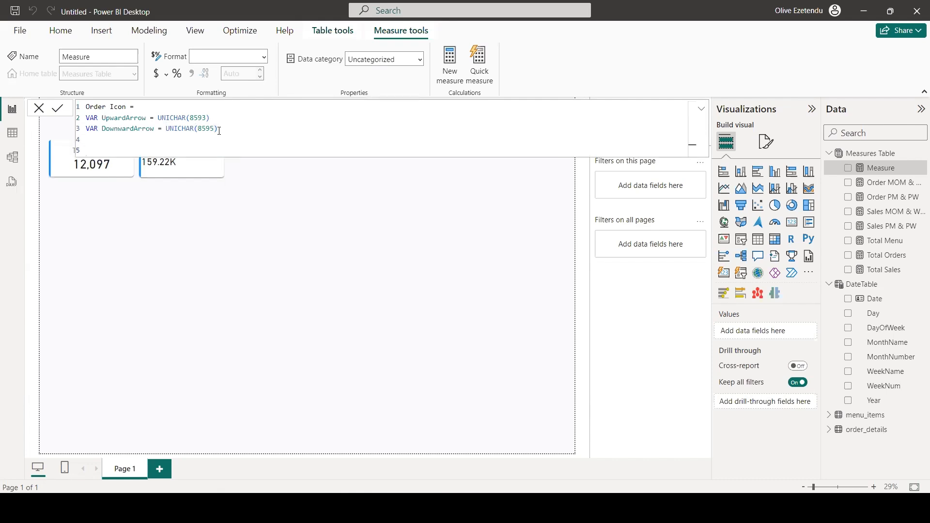
Step: Declare the variable ArrowIcon in the Order Icon measure and begin its expression with SWITCH on a new line
type("VAR")
type(" a")
type("Arr")
type("ow")
type("Ico")
type("n")
type(" =")
key("shift+Return")
type("SWITCH")
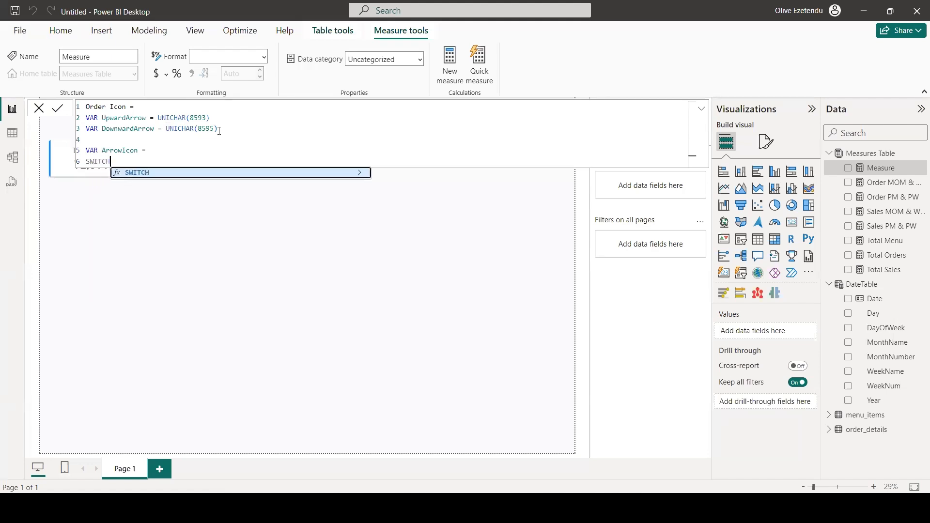
Step: Indent the SWITCH line and open the function with TRUE() as its expression argument
left_click(89, 161)
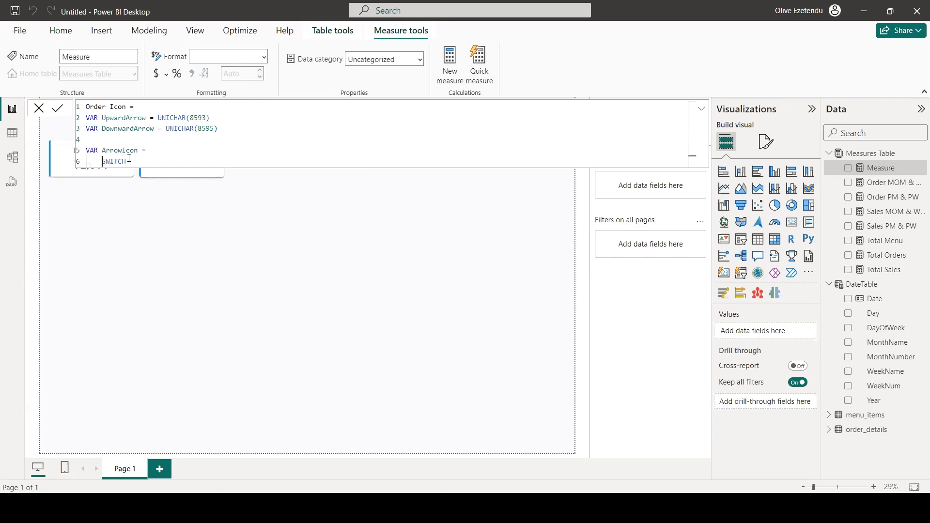
key("shift+End")
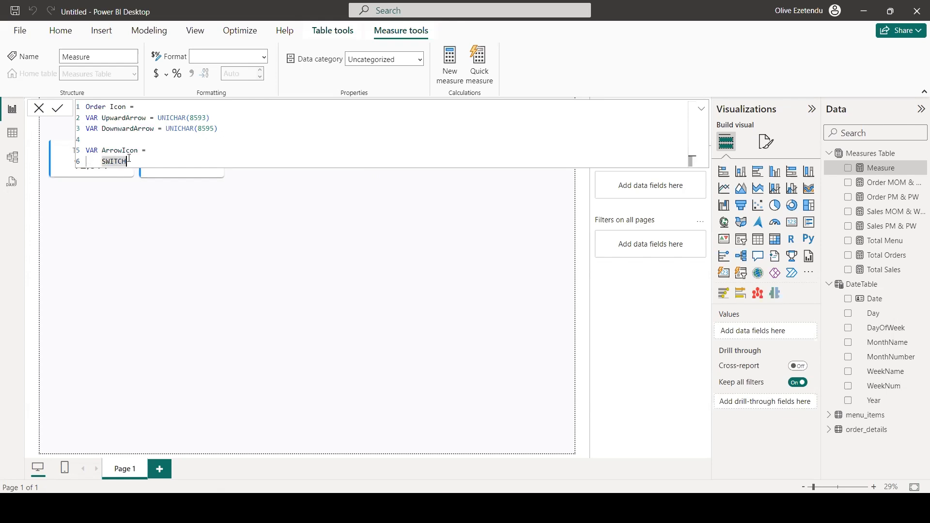
type("(")
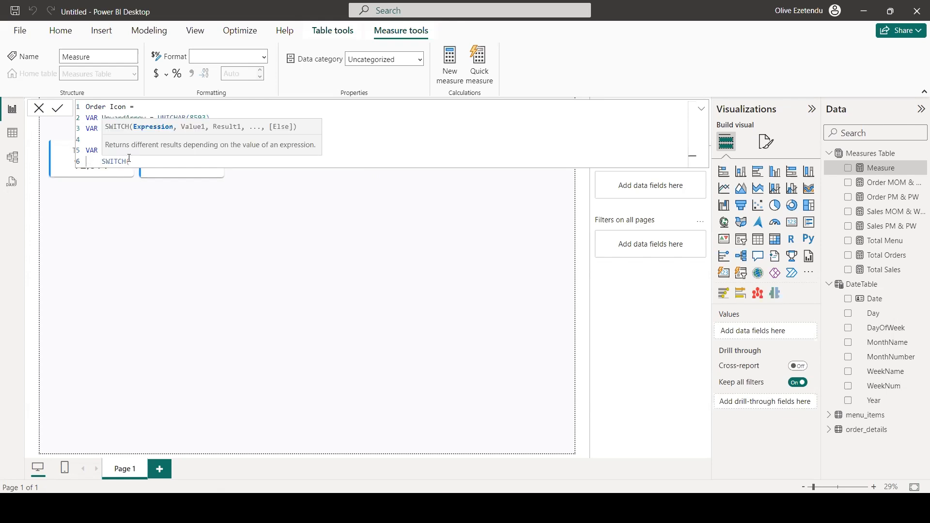
type("T")
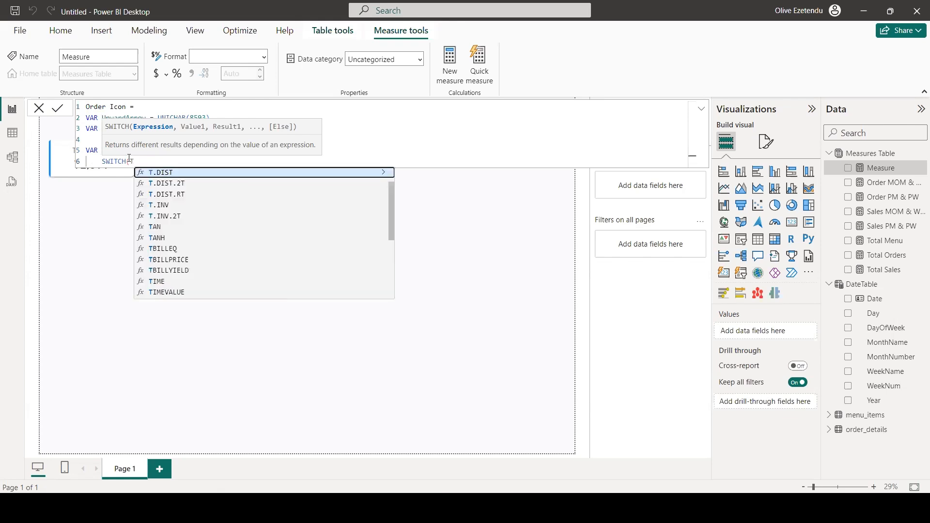
type("r")
key("BackSpace")
key("BackSpace")
type("TRU")
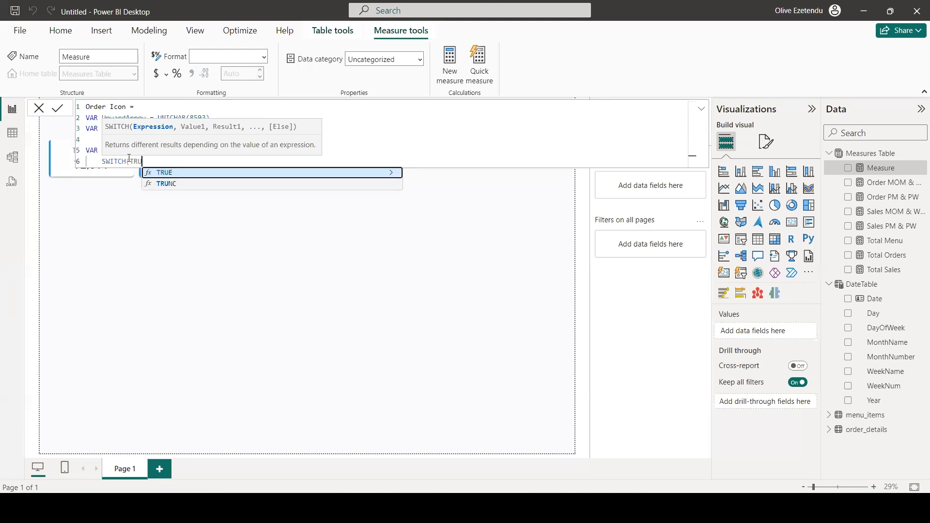
type("E()")
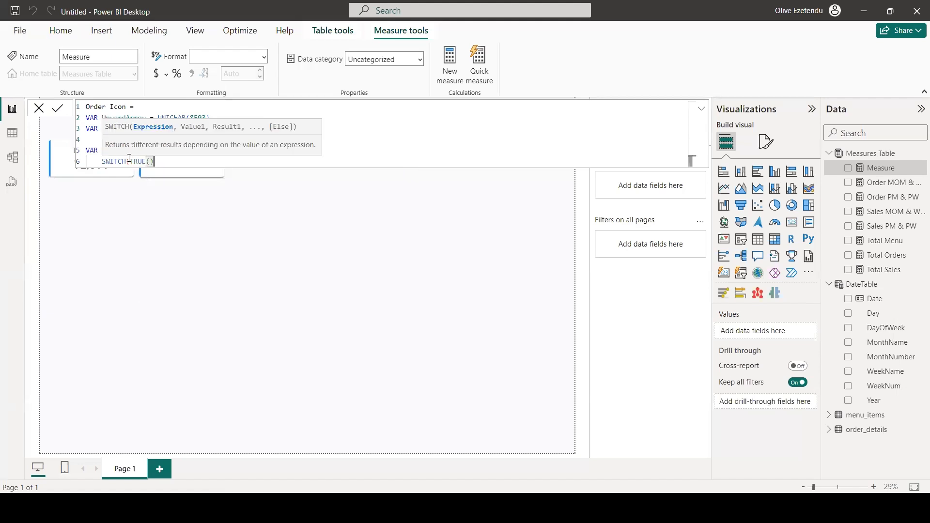
Step: In the ArrowIcon SWITCH(TRUE()) expression, add the condition [Order MOM & WOW%] > 0 on a new line
type(",")
key("shift+Return")
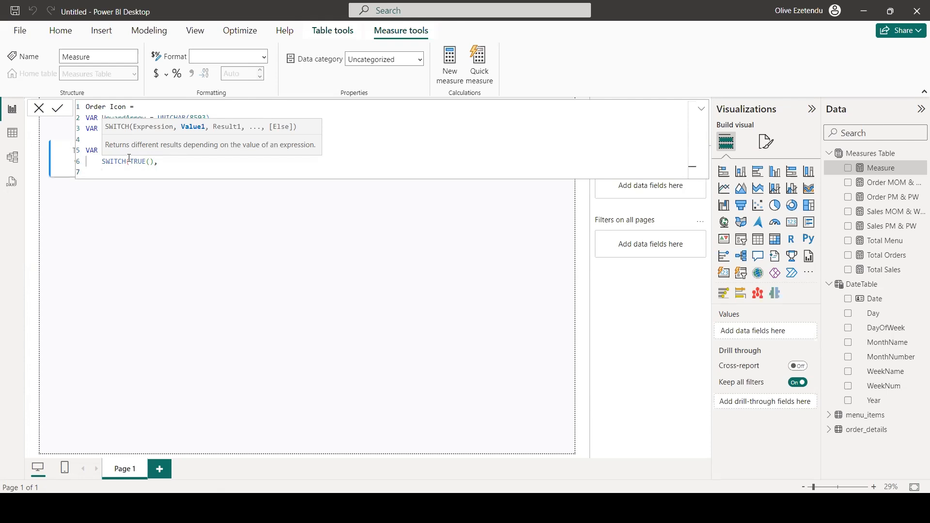
type("ORDE")
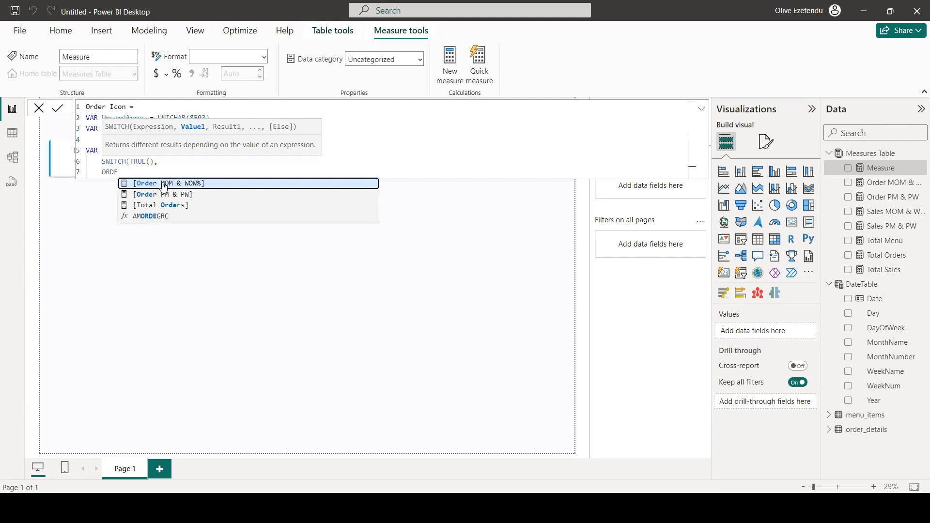
left_click(164, 184)
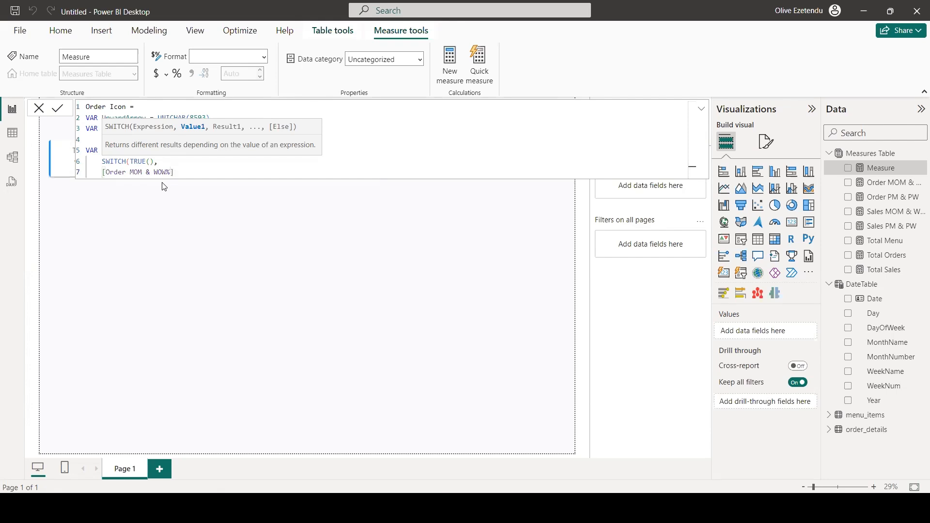
type("> 0")
Step: Make the > 0 condition return " " & UpwardArrow & " ", and start a new line for another condition
type(", \" \"")
type("&")
left_click(410, 151)
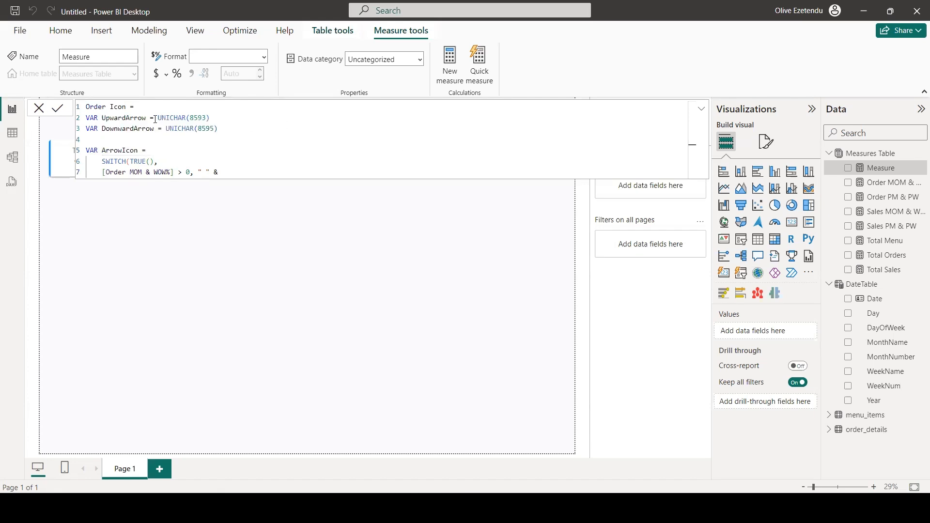
left_click_drag(146, 118, 102, 118)
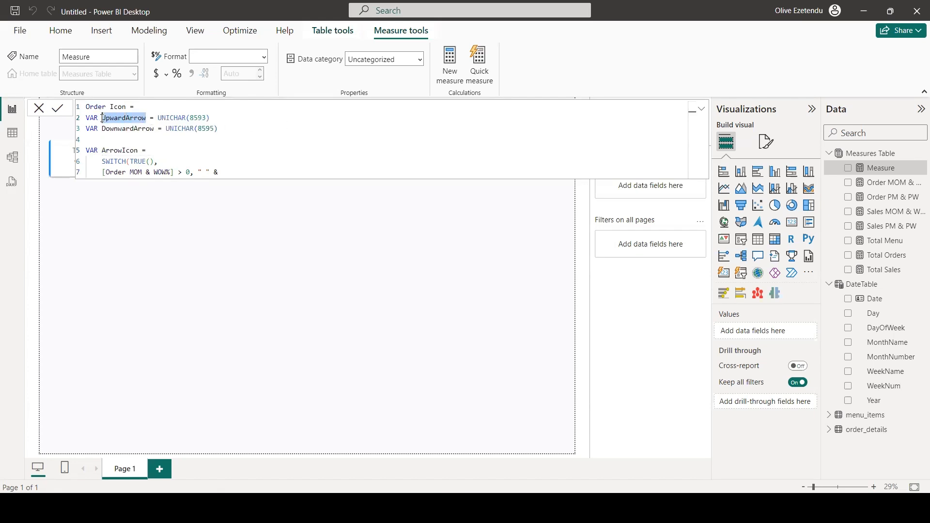
key("ctrl+c")
left_click(245, 173)
key("ctrl+v")
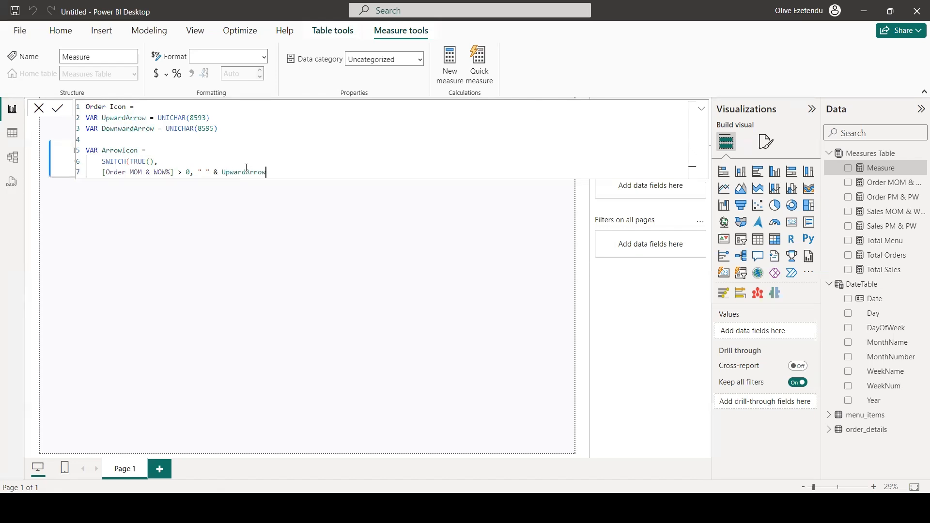
type("& \" \"")
type(",")
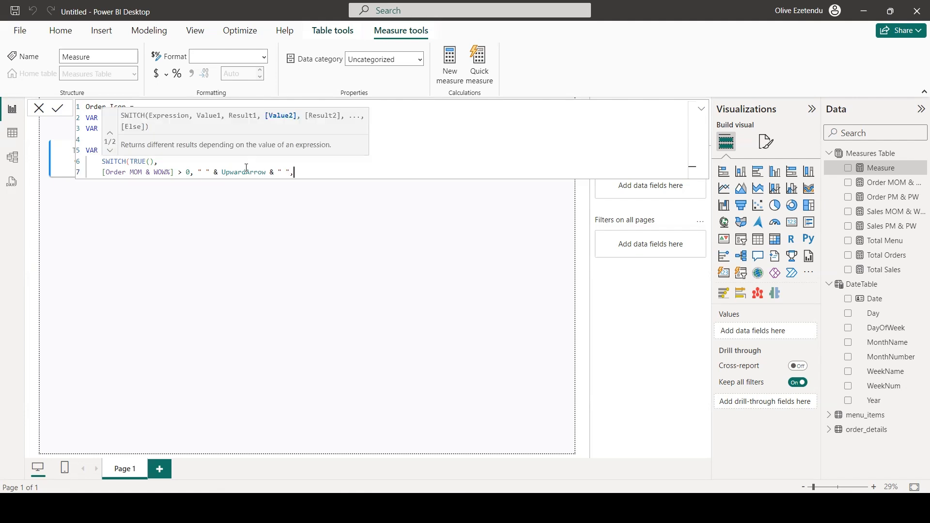
key("shift+Return")
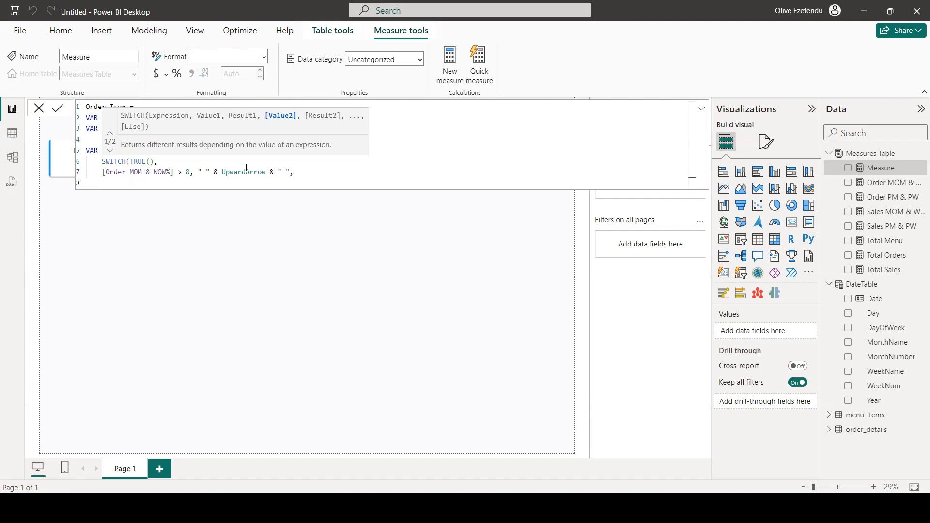
Step: Duplicate the [Order MOM & WOW%] condition onto line 8 and change its comparison to < 0
left_click_drag(301, 174, 99, 174)
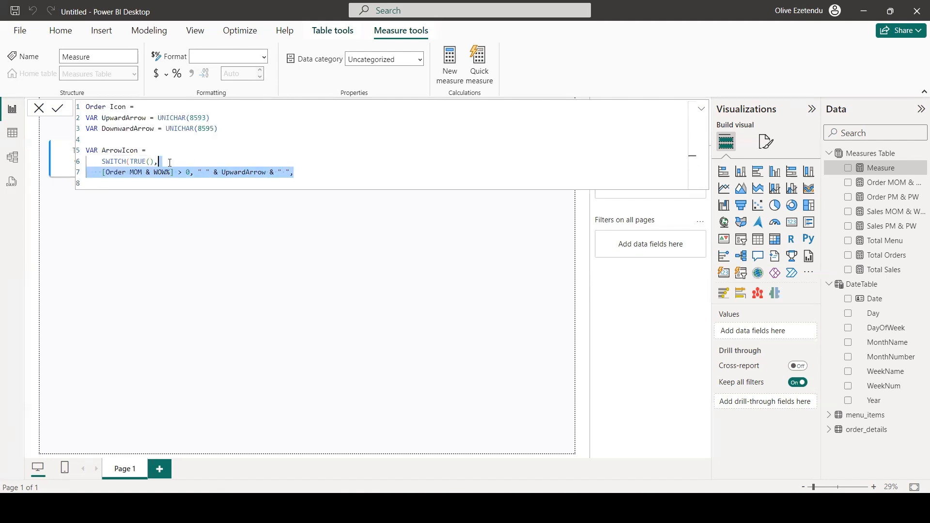
key("ctrl+c")
left_click(109, 184)
key("ctrl+v")
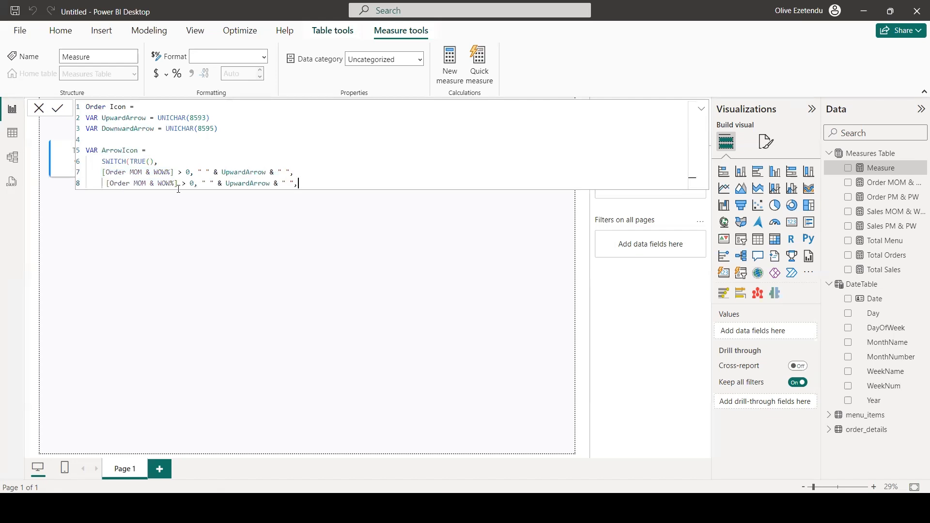
left_click(186, 183)
key("BackSpace")
type("<")
Step: Replace UpwardArrow with the DownwardArrow variable in the < 0 condition
left_click(155, 129)
left_click_drag(155, 129, 102, 129)
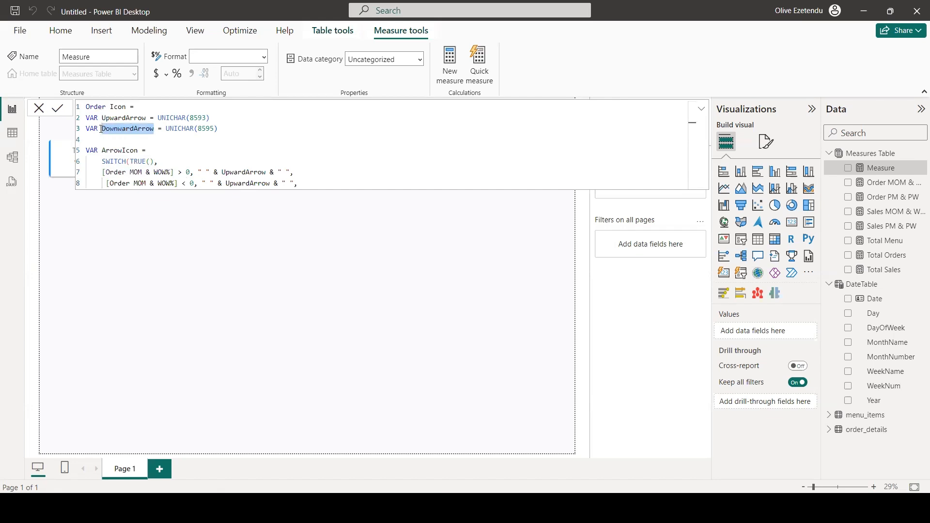
left_click_drag(271, 183, 227, 183)
key("ctrl+v")
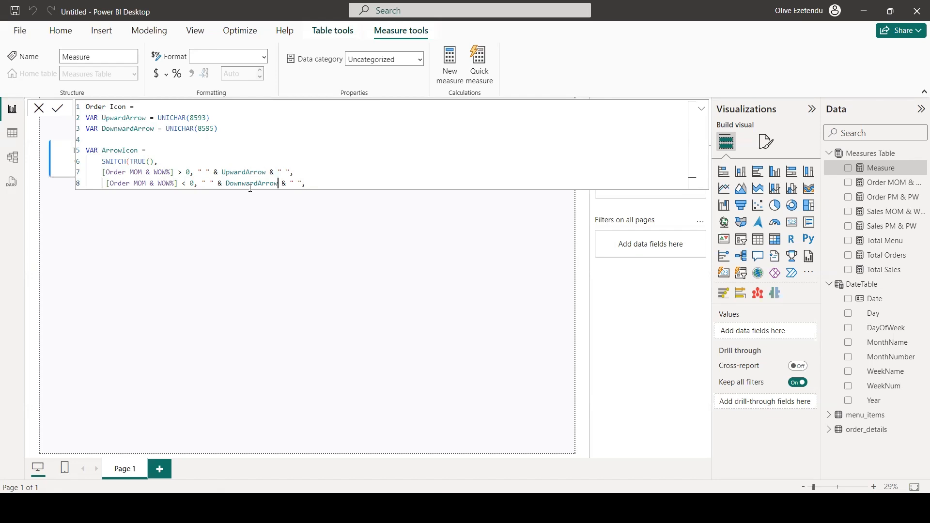
Step: Remove the trailing comma from the < 0 condition, close the SWITCH on line 9, and align line 8 with line 7
left_click(310, 186)
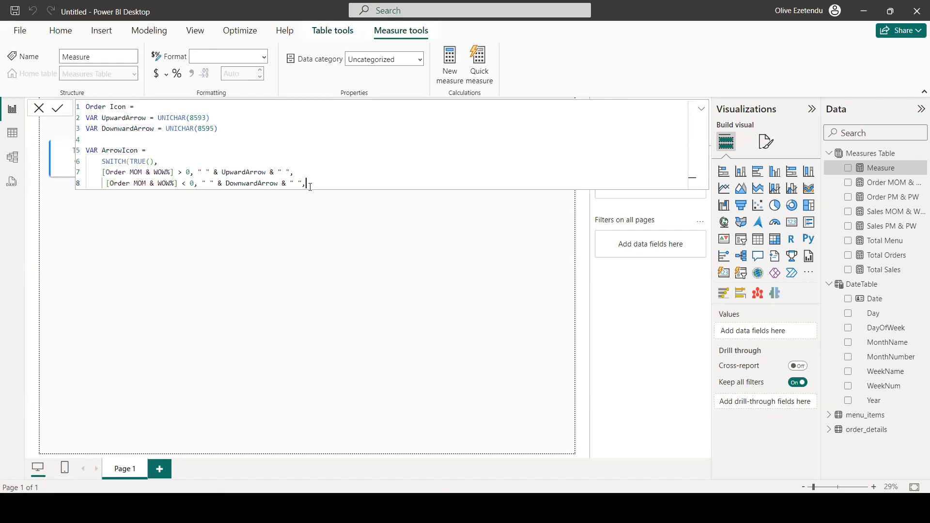
key("BackSpace")
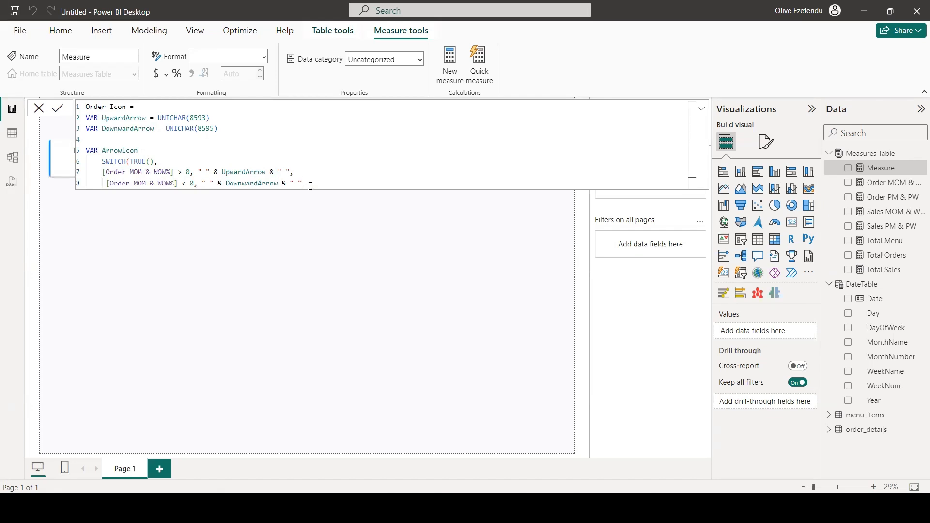
key("shift+Return")
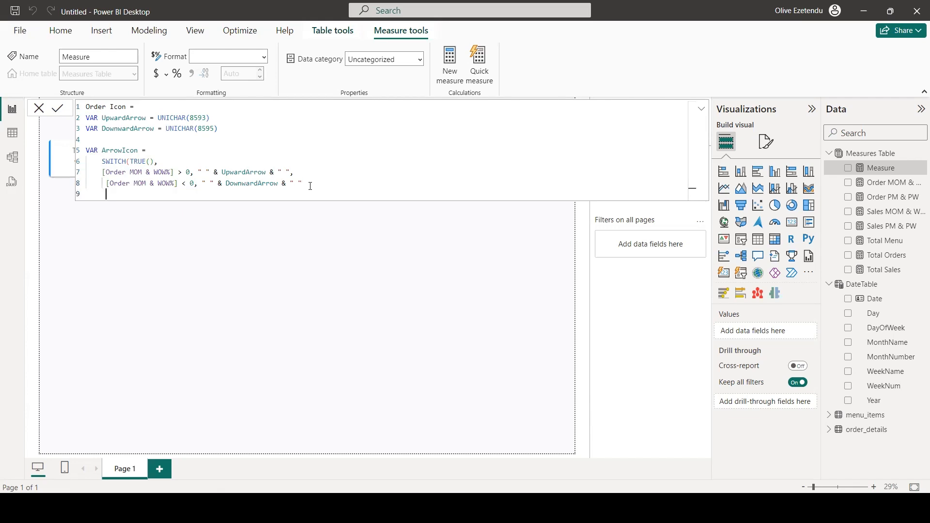
type(")")
left_click(106, 183)
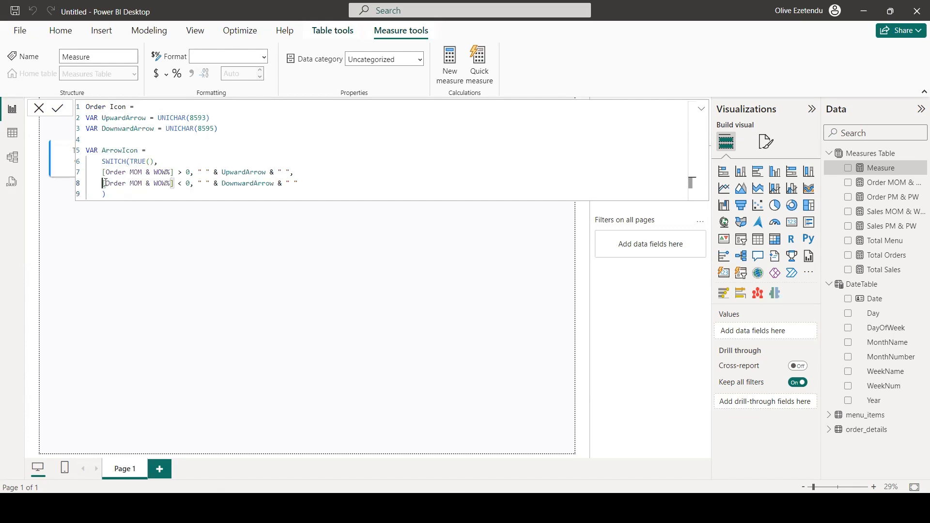
Step: Add a RETURN clause below the SWITCH that returns the ArrowIcon variable
left_click(115, 198)
key("shift+Return")
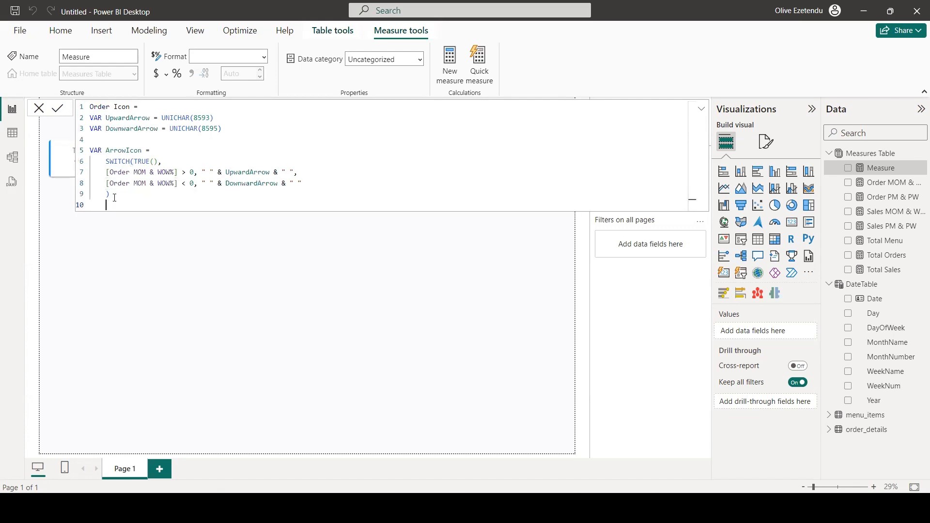
key("BackSpace")
type("RETURN")
key("Return")
type("A")
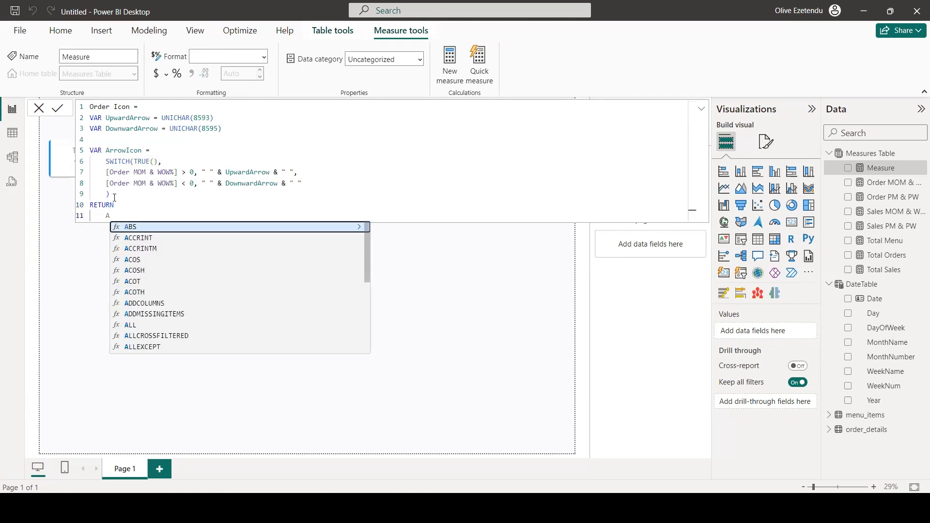
type("RR")
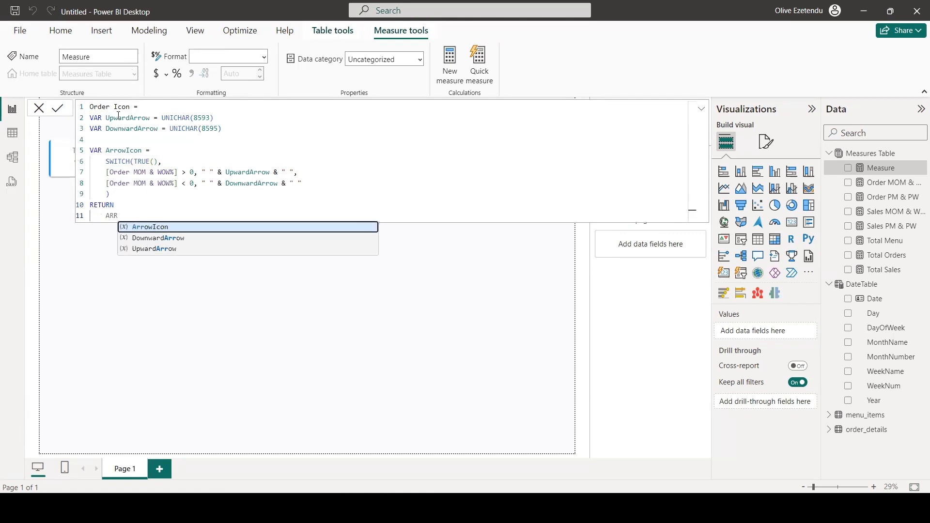
left_click(145, 227)
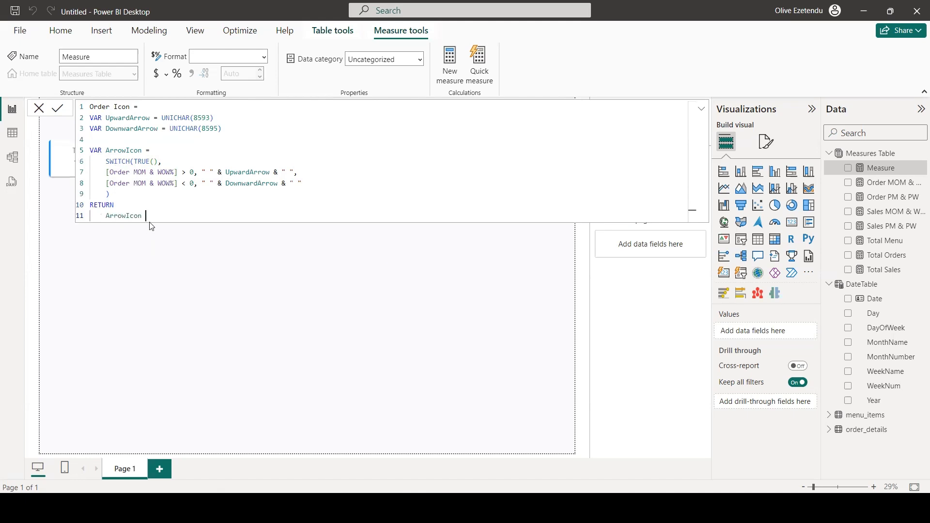
Step: Concatenate [Order MOM & WOW%] to ArrowIcon with & in the RETURN expression
type("&")
left_click_drag(181, 175, 106, 179)
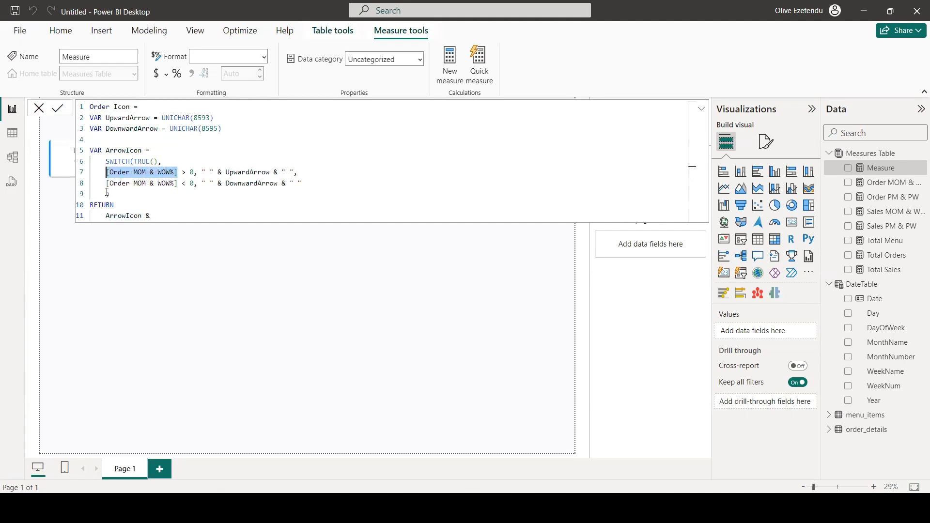
left_click(166, 216)
key("ctrl+v")
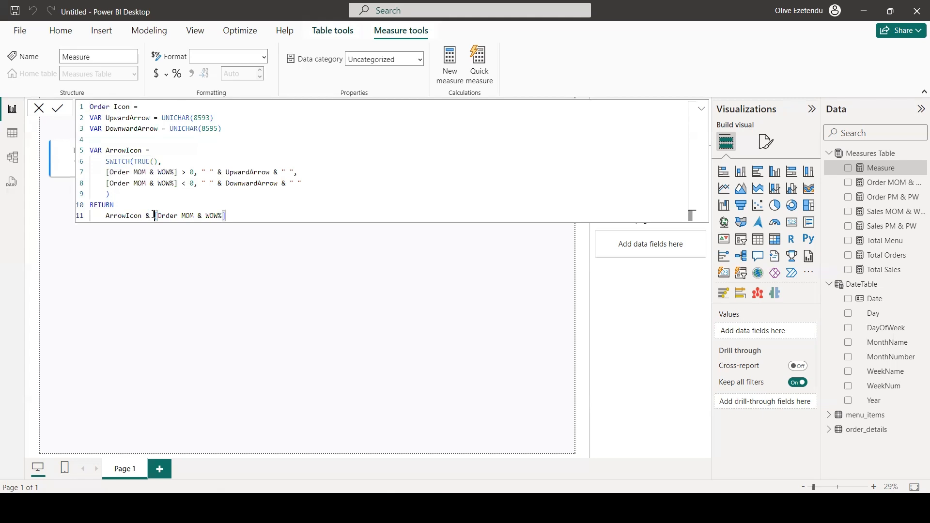
Step: Wrap the returned [Order MOM & WOW%] in a FORMAT function using the format string "0.00%"
type("FORMAT")
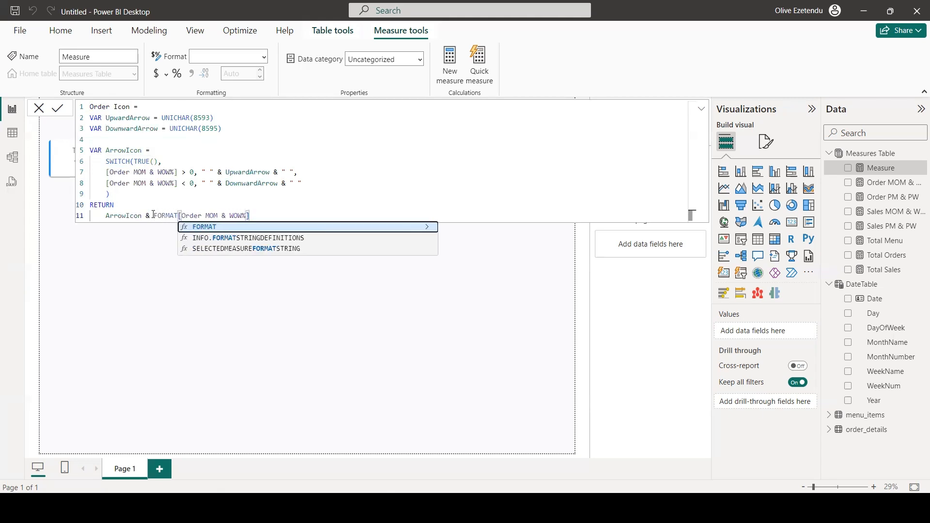
type("(")
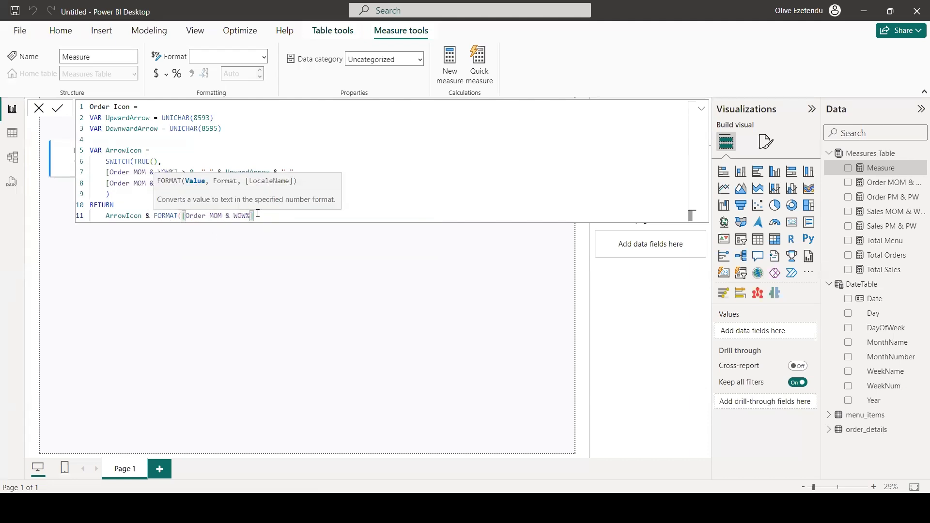
left_click(261, 215)
type(", 0")
key("BackSpace")
type("\"0.00")
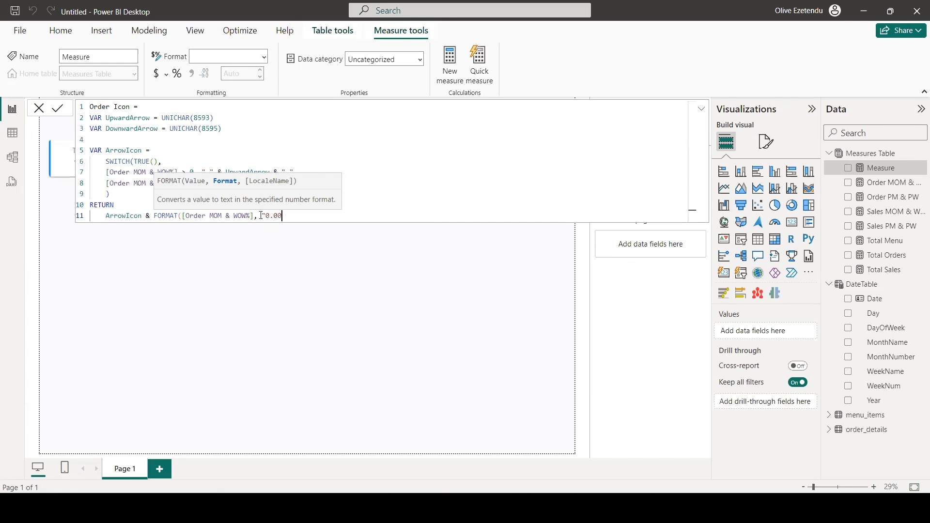
type("%\")")
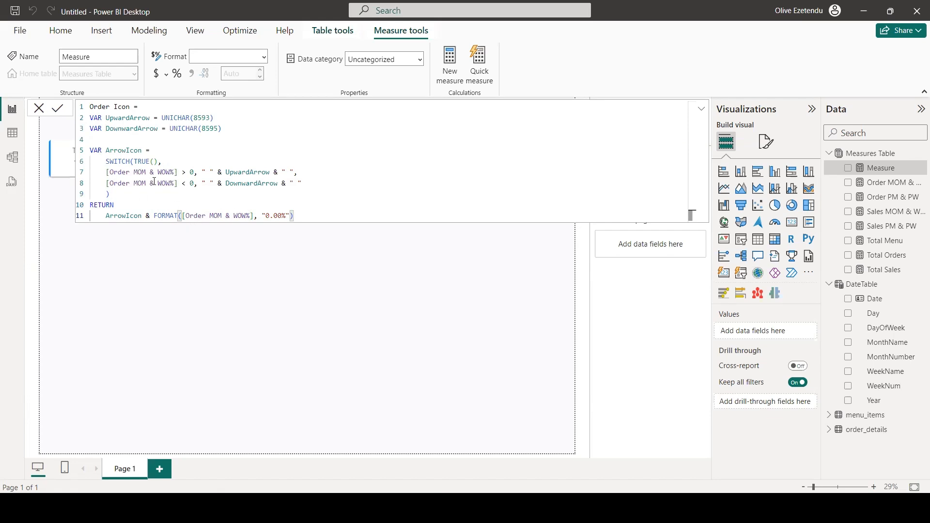
Step: Switch to the Sales Analytics report, select Wk11 to examine the order and sales cards' arrow indicators, and return to the untitled report
mouse_move(651, 509)
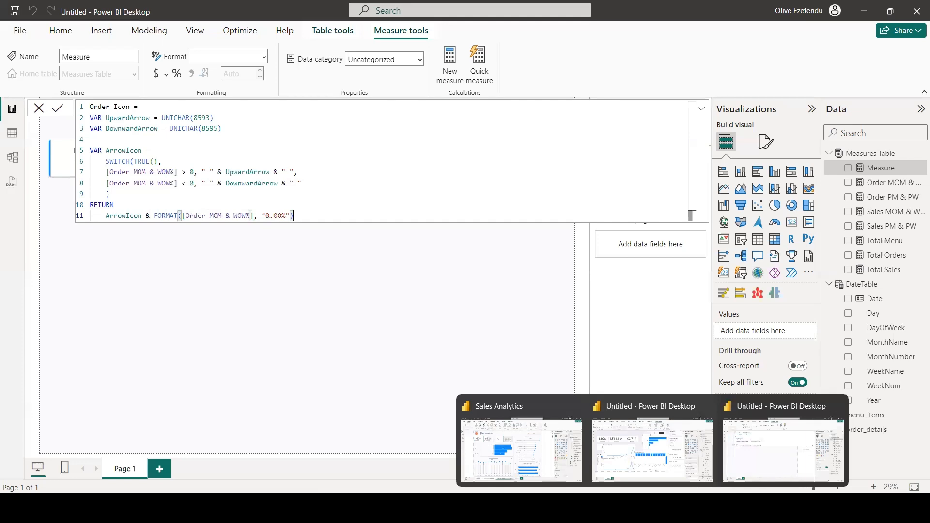
left_click(538, 444)
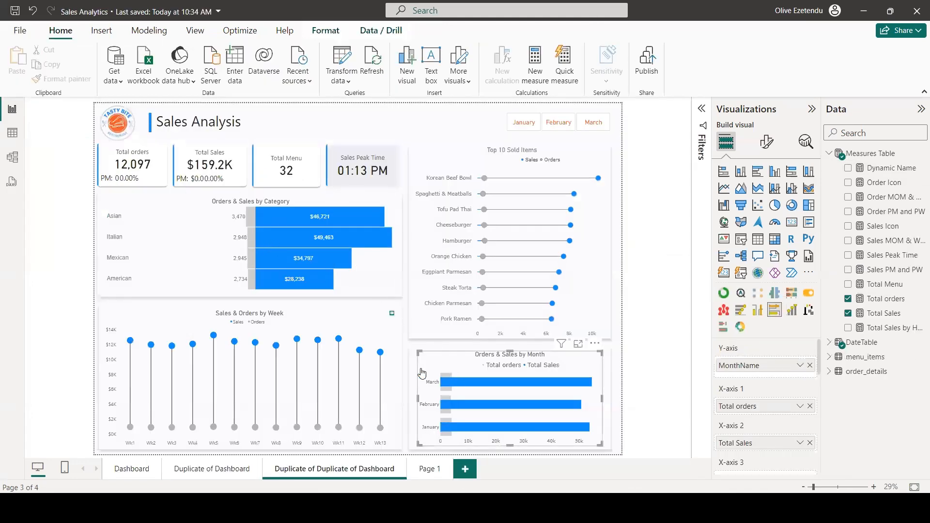
left_click(338, 339)
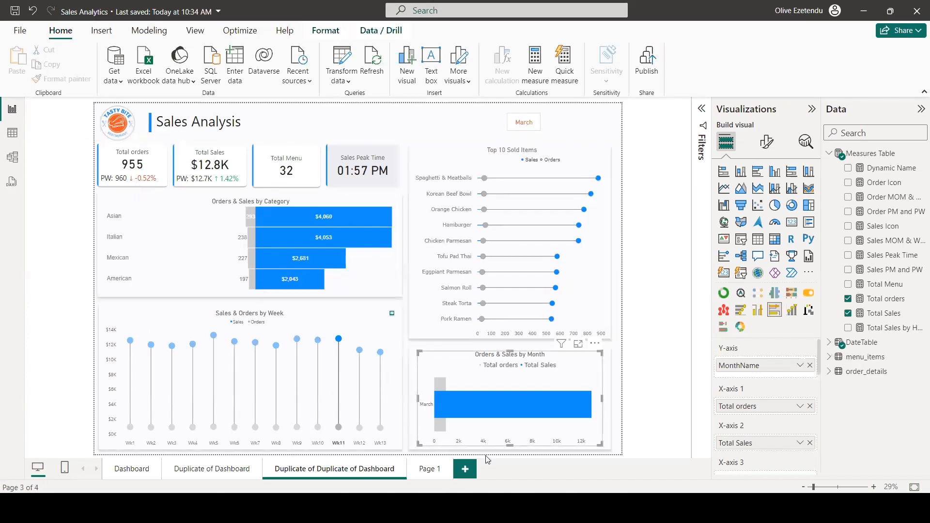
mouse_move(652, 507)
left_click(734, 468)
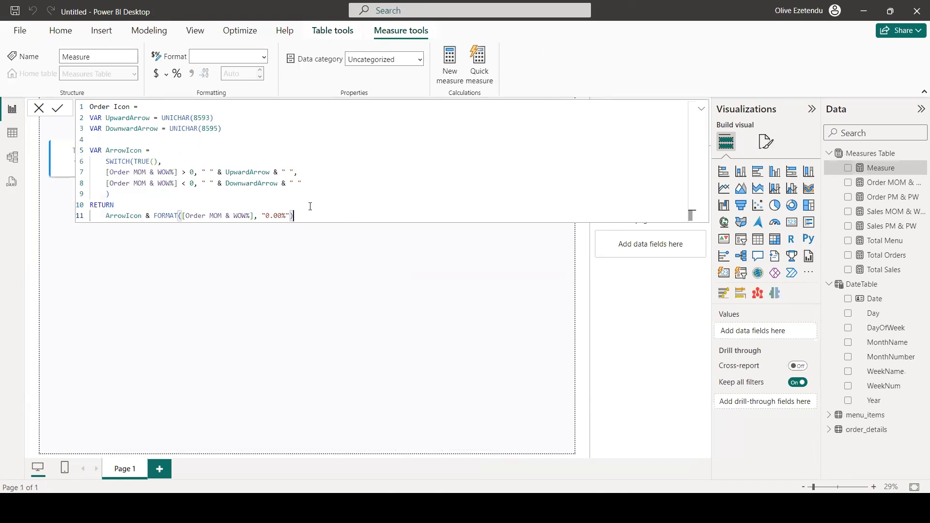
Step: Commit the Order Icon measure and copy its whole formula into a new measure in the Measures Table
key("Return")
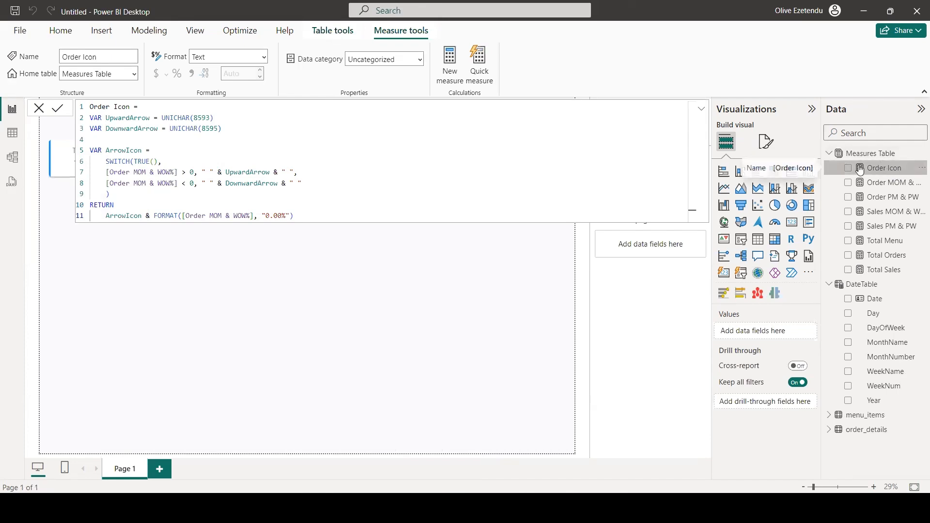
left_click_drag(297, 217, 86, 109)
key("ctrl+c")
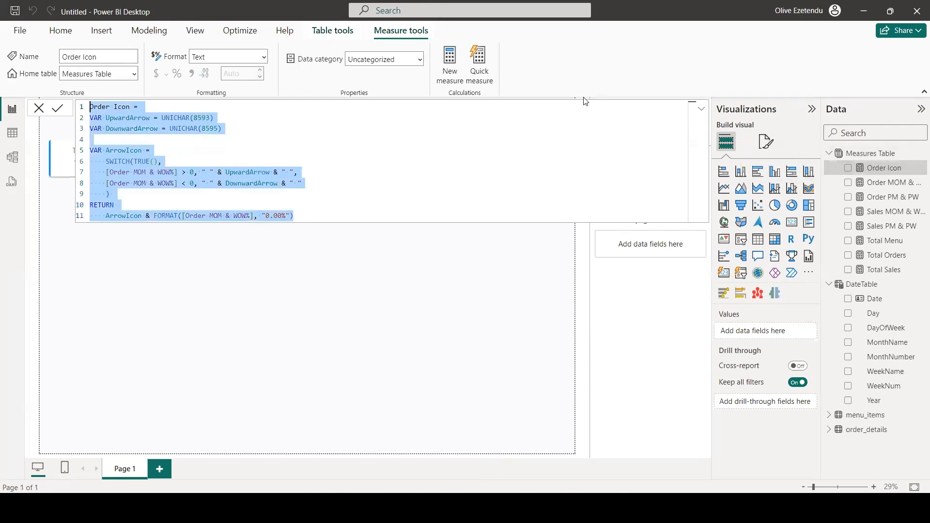
left_click(867, 153)
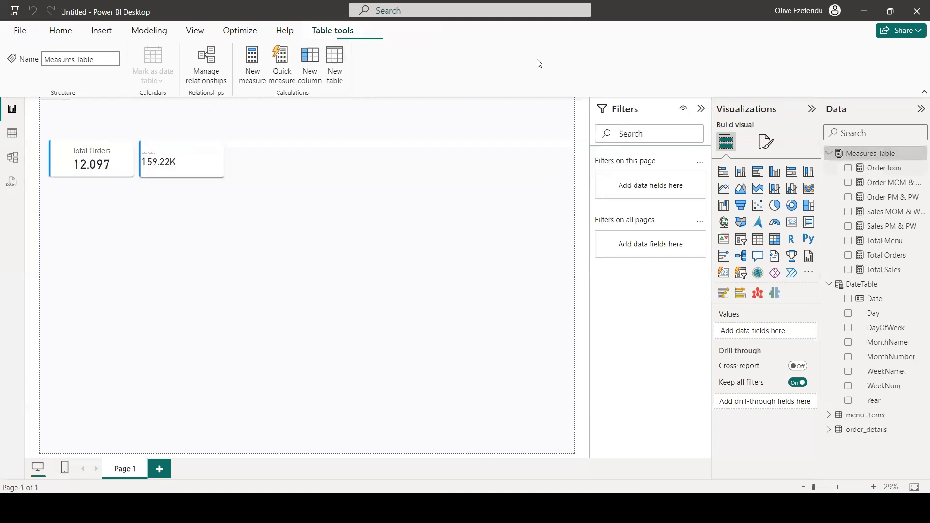
left_click(254, 68)
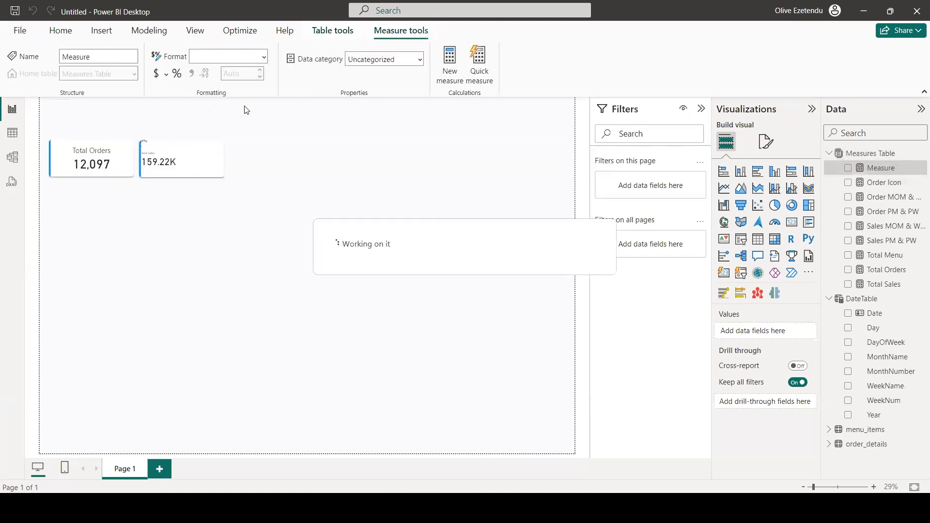
key("ctrl+v")
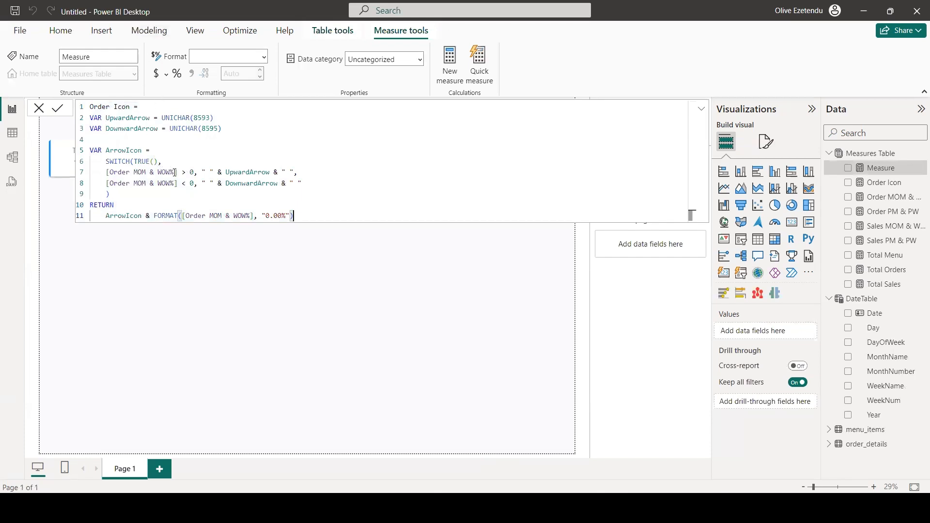
Step: Replace [Order MOM & WOW%] with [Sales MOM & WOW%] in both SWITCH conditions and the FORMAT function of the copied formula
left_click_drag(177, 172, 109, 172)
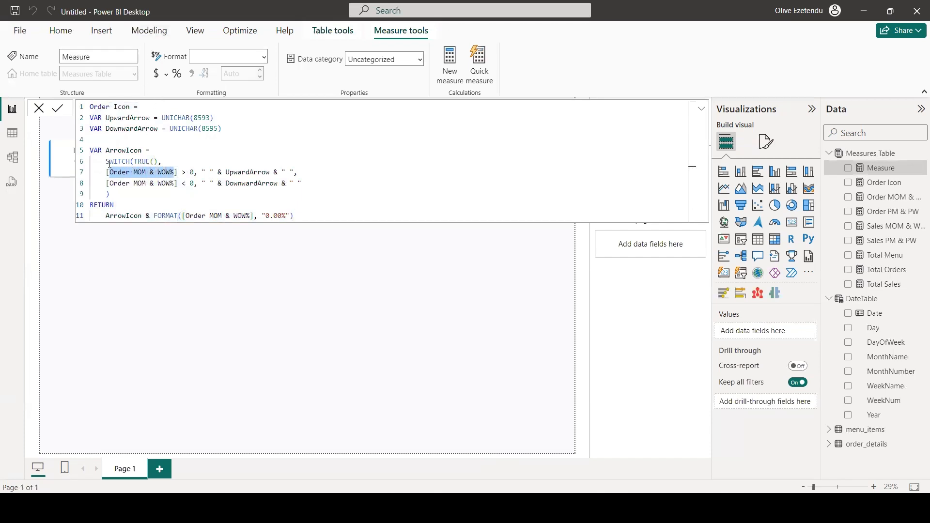
type("S")
left_click(155, 183)
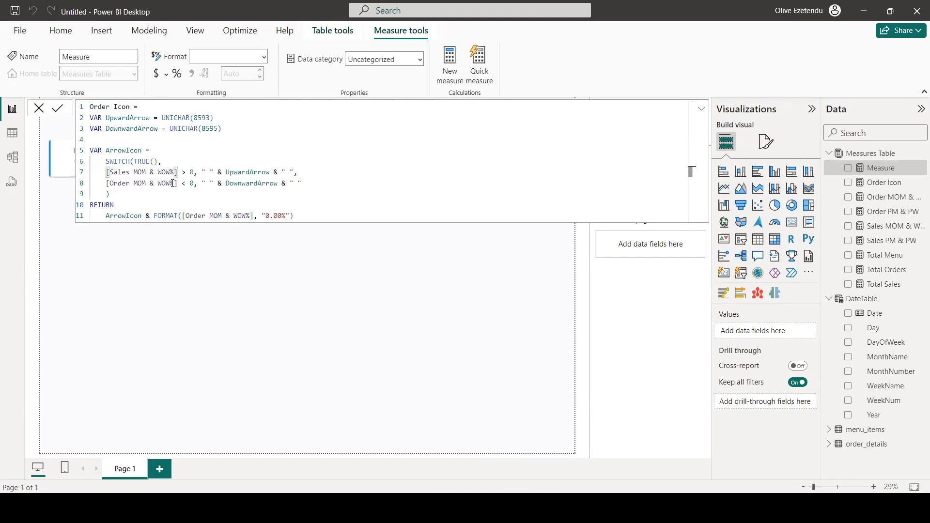
left_click_drag(177, 184, 110, 183)
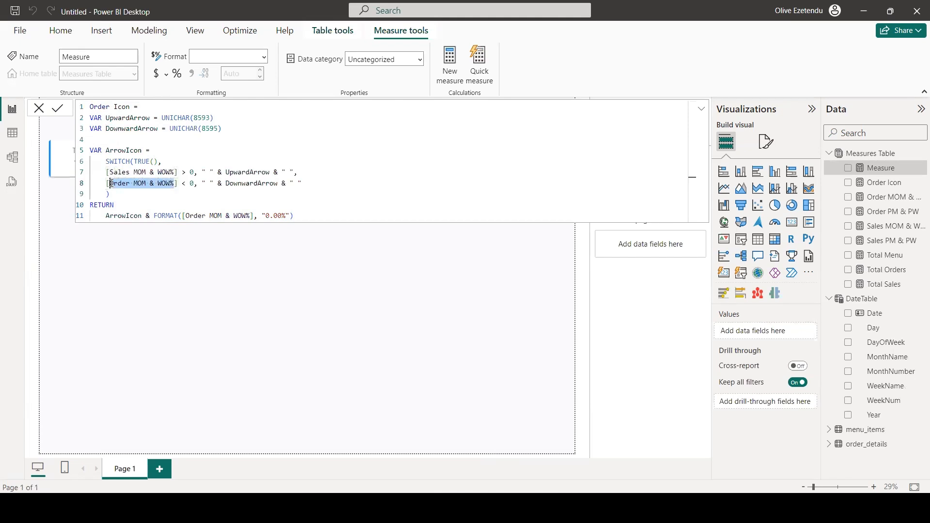
type("S")
left_click(145, 196)
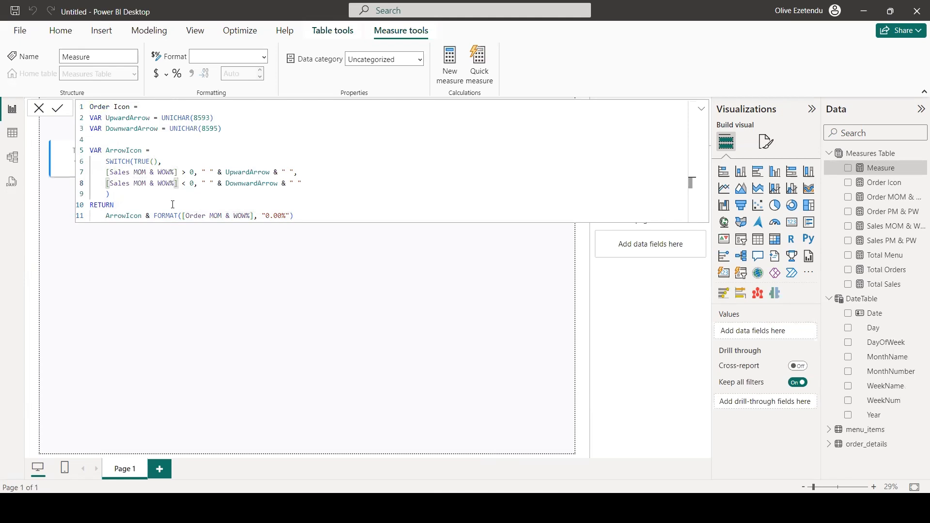
left_click_drag(252, 216, 186, 215)
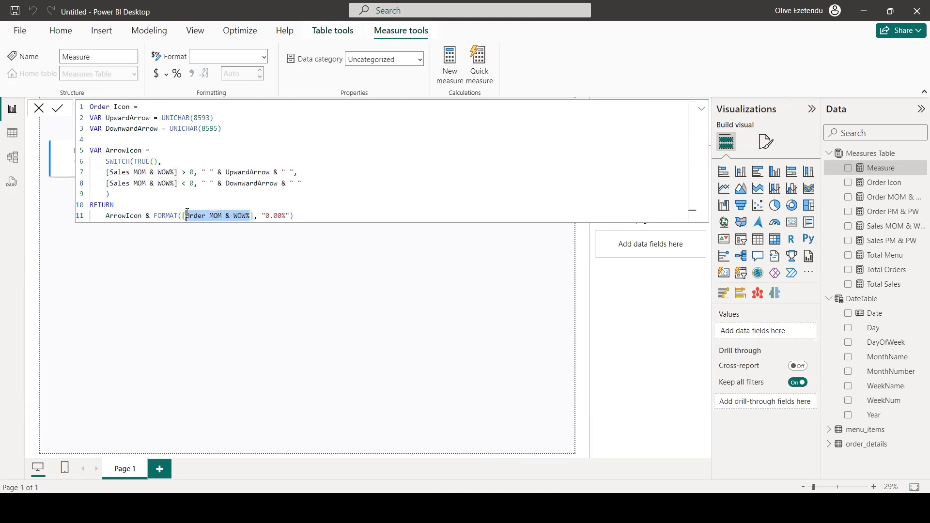
type("S")
left_click(228, 226)
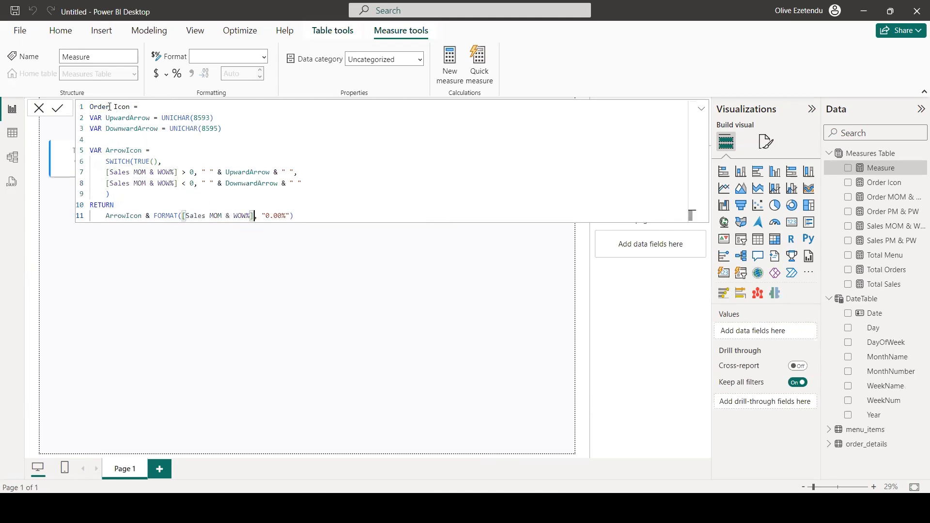
Step: Name the copied measure Sales Icon, commit it, and close the formula editor
left_click_drag(110, 107, 90, 109)
type("Sales")
key("Return")
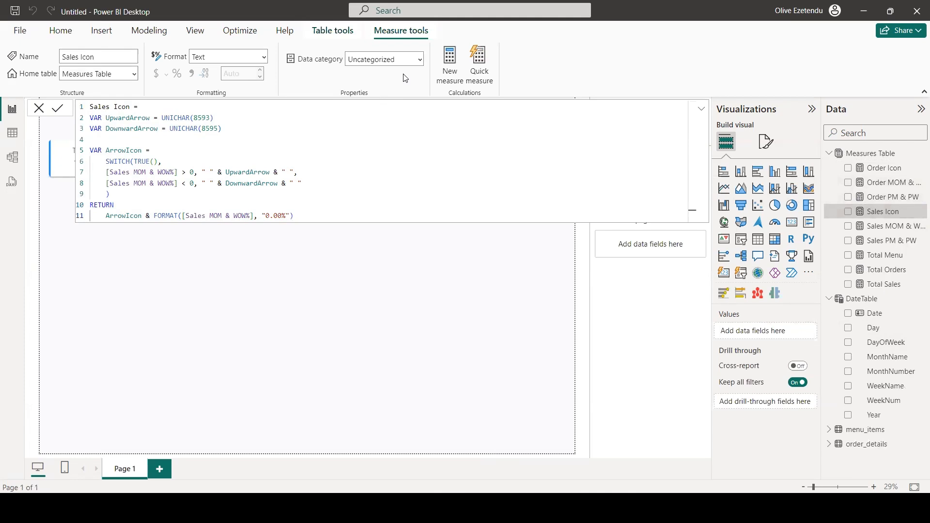
left_click(699, 57)
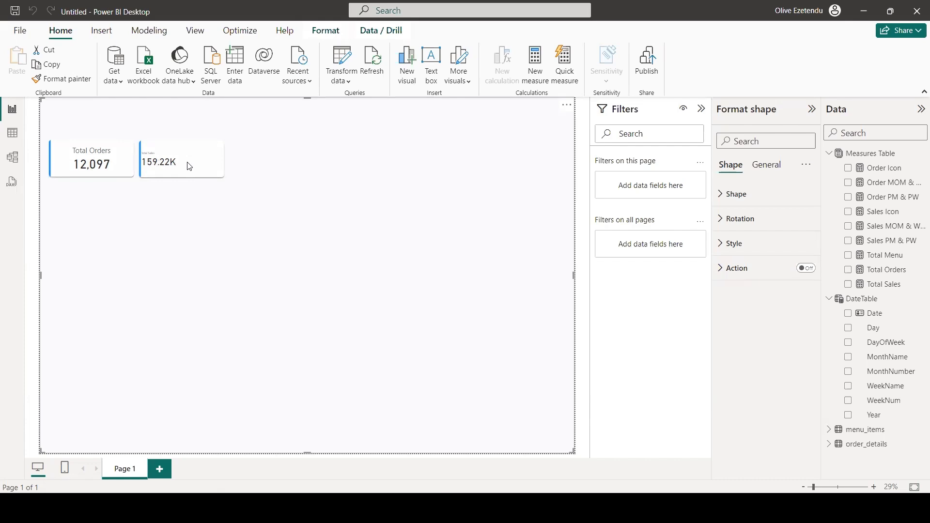
Step: Switch to the Sales Analytics report, select Wk10, March, February and Wk4 to examine the cards' PM and PW labels, and return to the untitled report
left_click(892, 241)
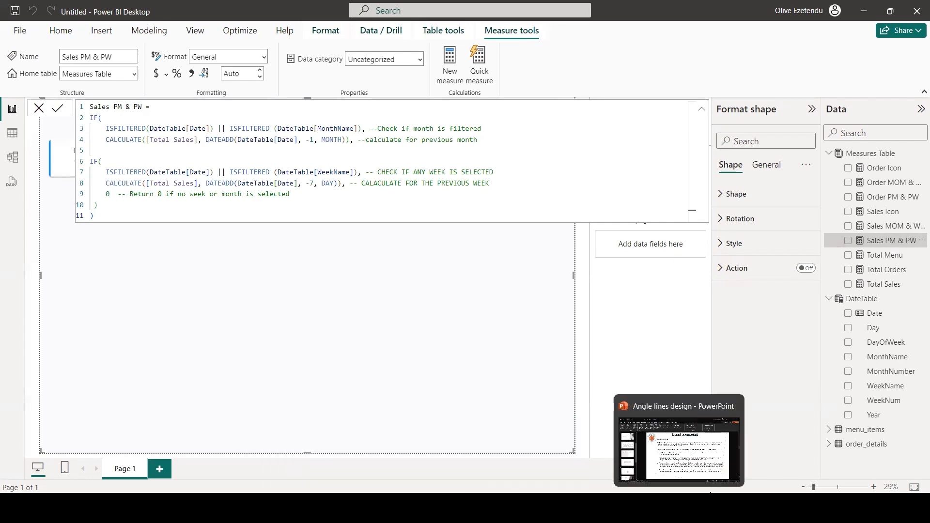
mouse_move(653, 506)
left_click(521, 451)
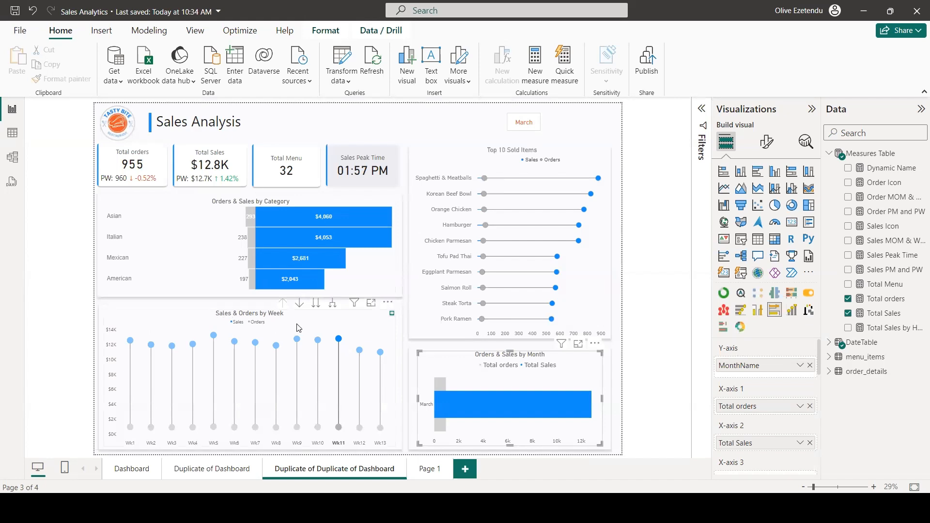
left_click(317, 340)
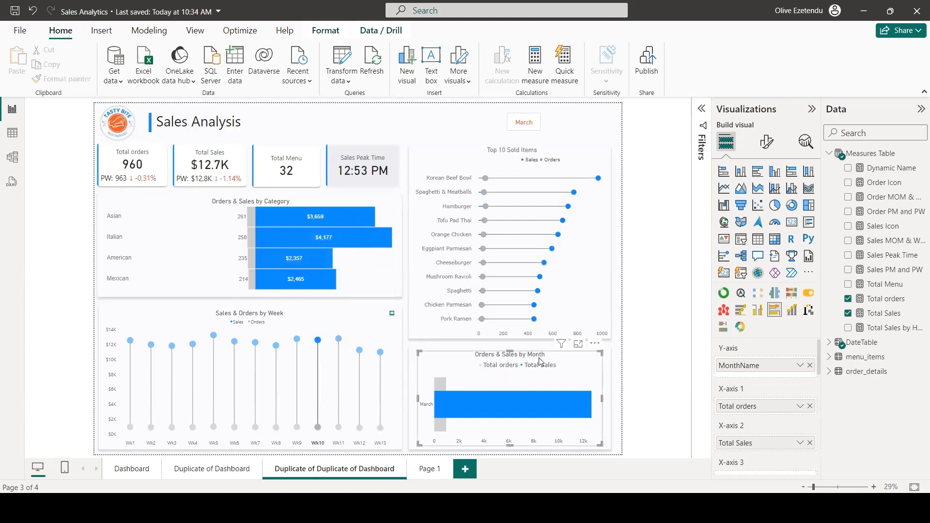
left_click(446, 405)
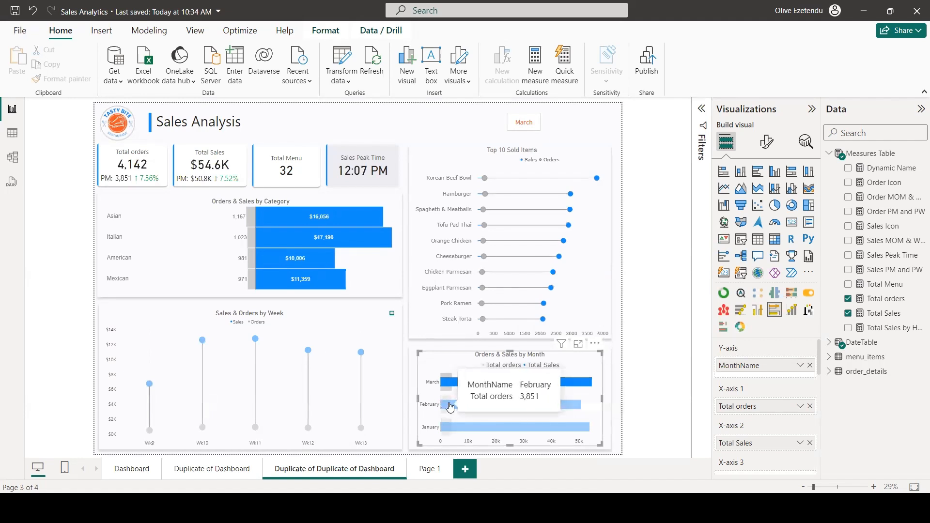
left_click(449, 406)
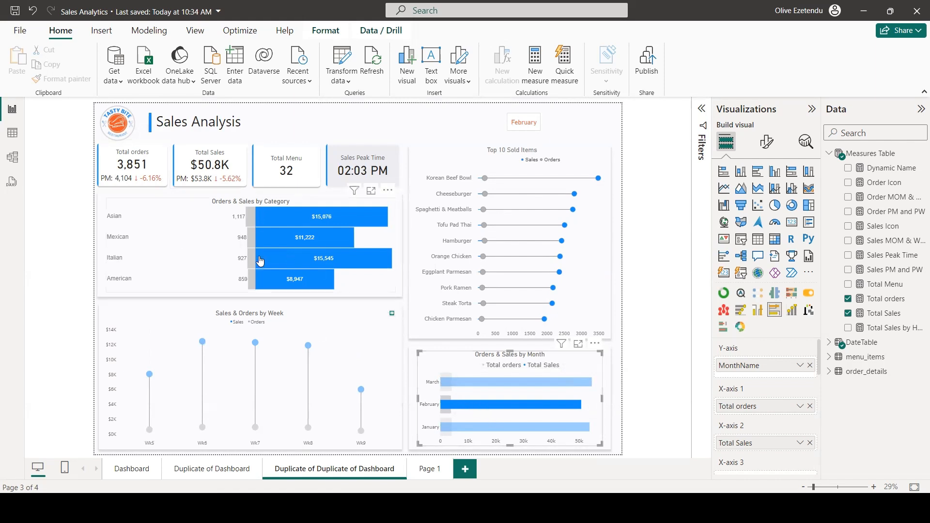
left_click(309, 347)
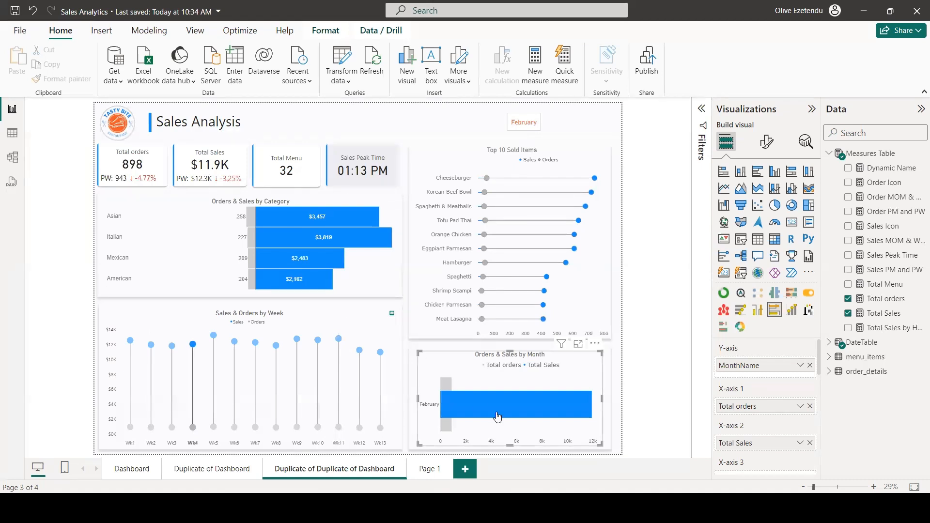
mouse_move(652, 507)
left_click(751, 459)
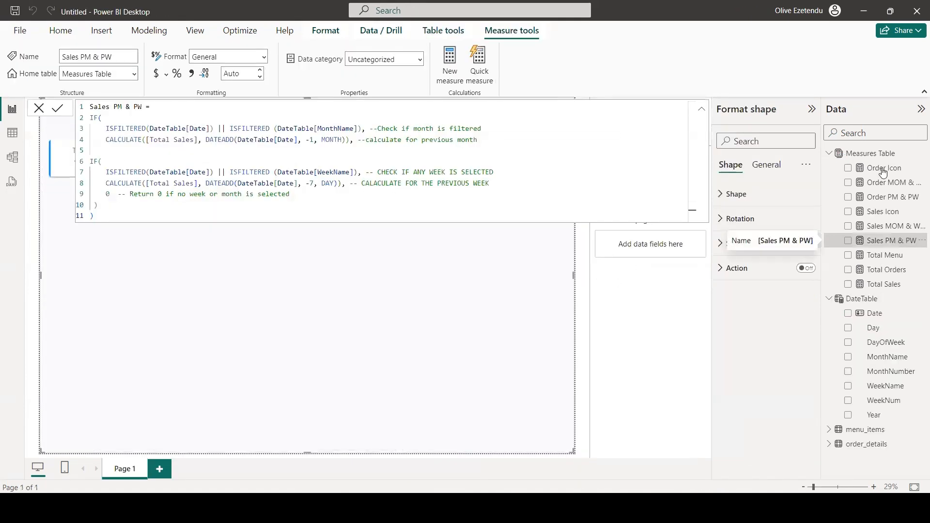
Step: Create a new measure named Dynamic Name in the Measures Table and start a second formula line
left_click(865, 154)
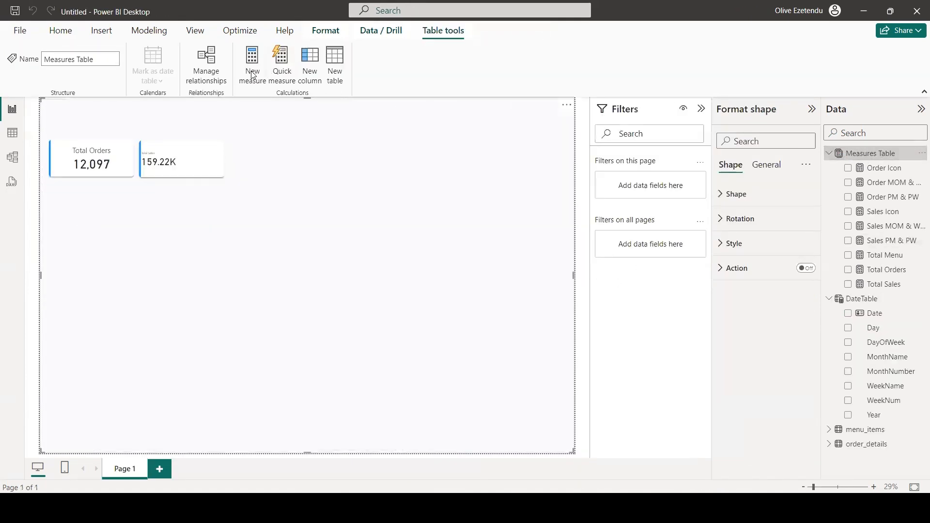
left_click(253, 74)
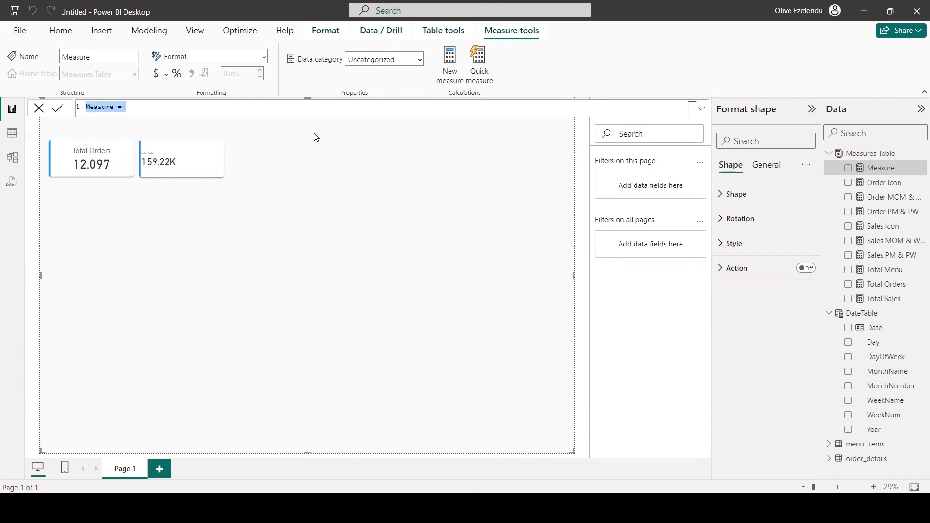
type("Dynamic ")
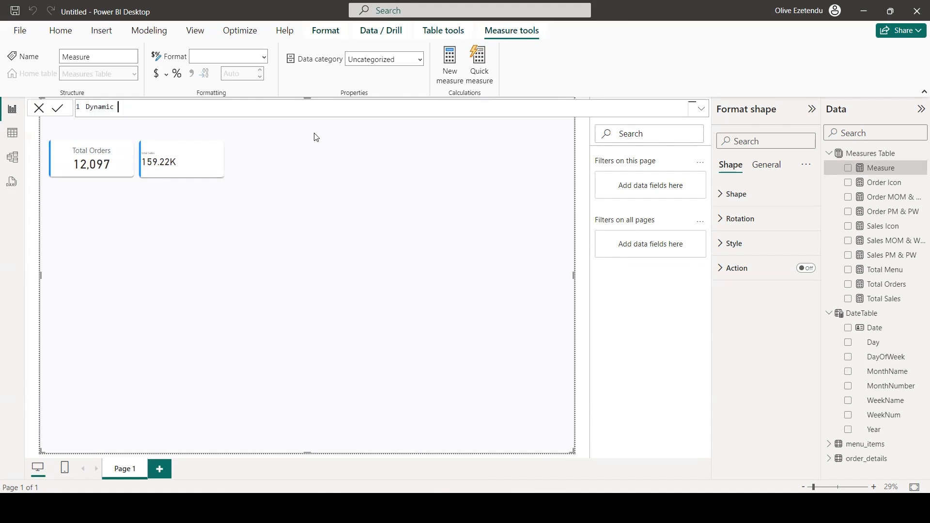
type("Nami")
key("shift+Return")
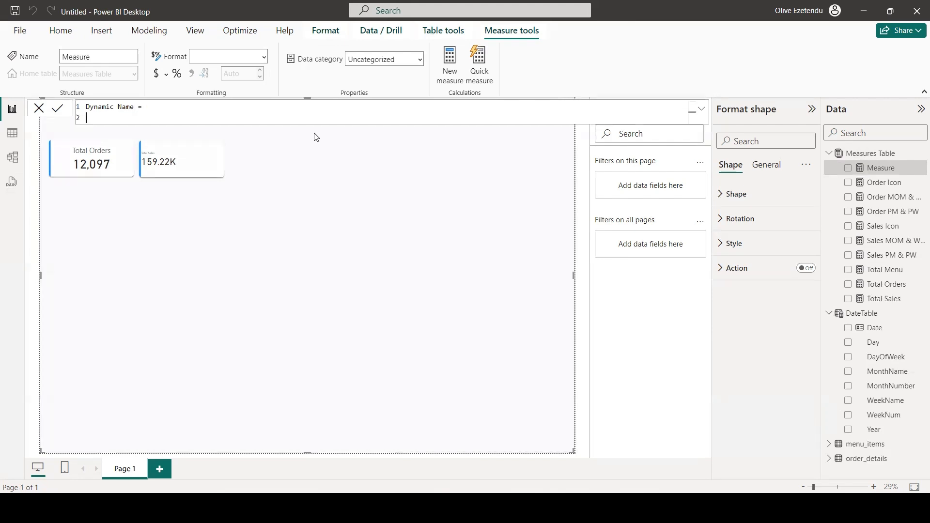
Step: Define the variable IsMonthFiltered as ISFILTERED(DateTable[MonthName]) || ISFILTERED(DateTable[MonthName])
type("VAR IsMonthFiltered =")
type("is")
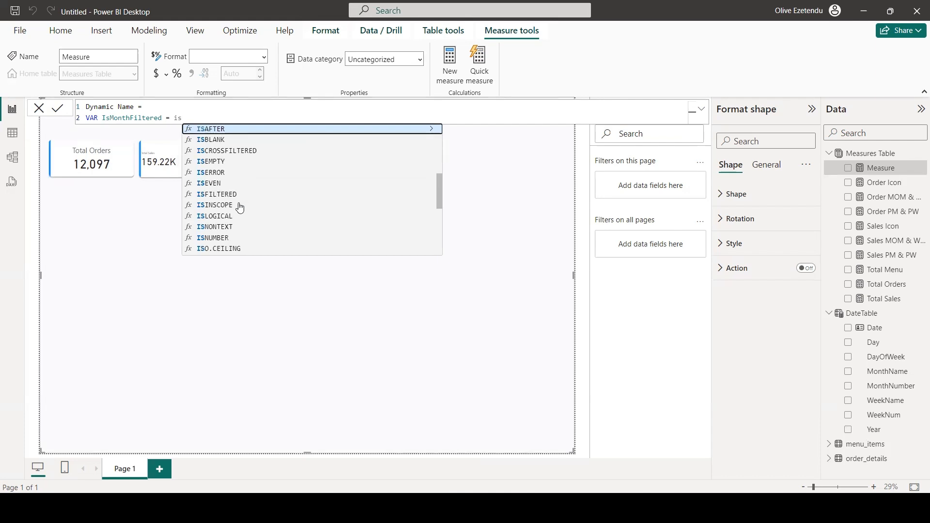
left_click(226, 194)
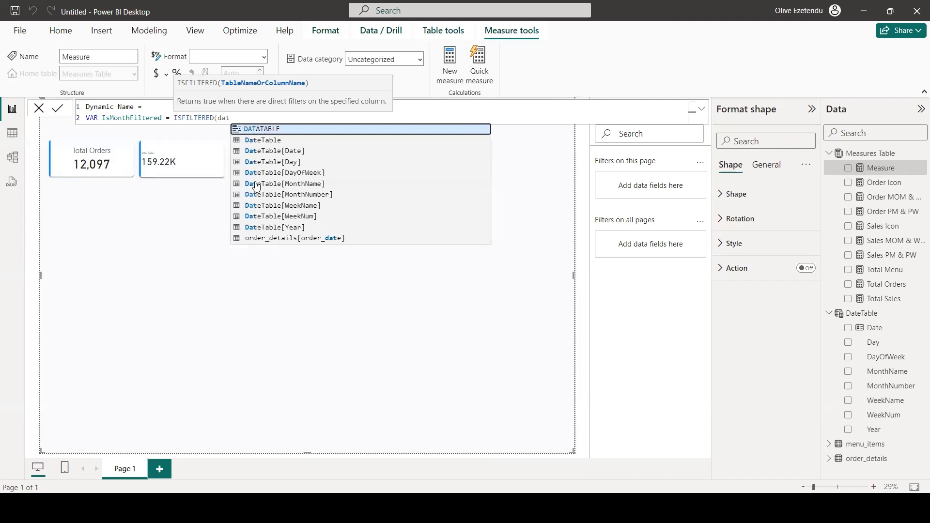
double_click(301, 186)
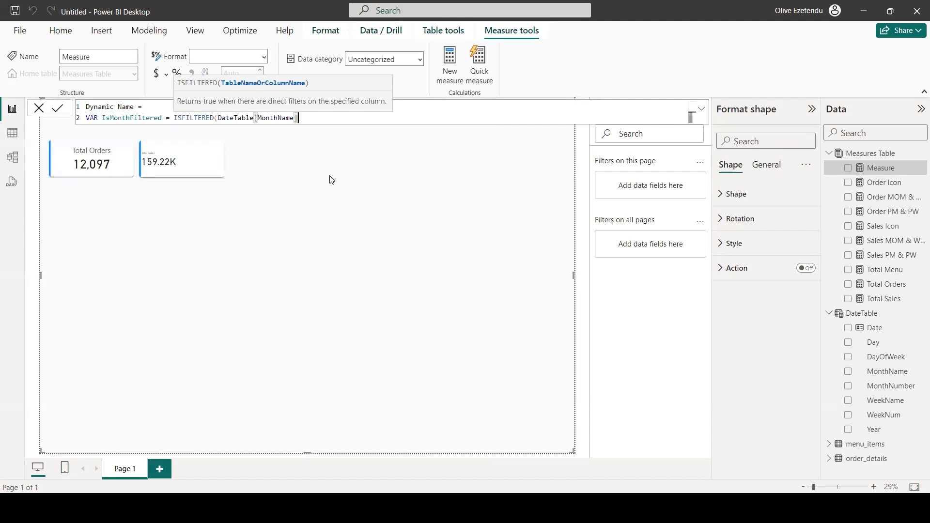
type(")")
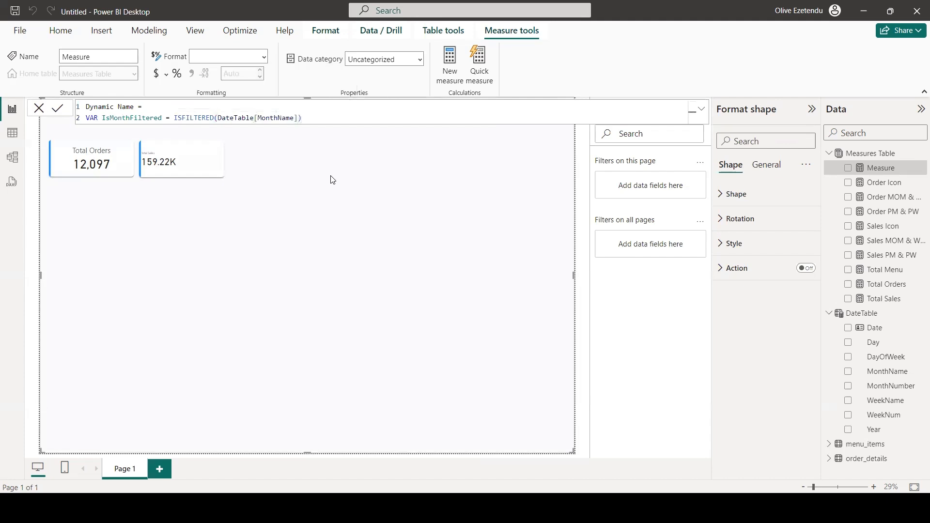
type(" || is")
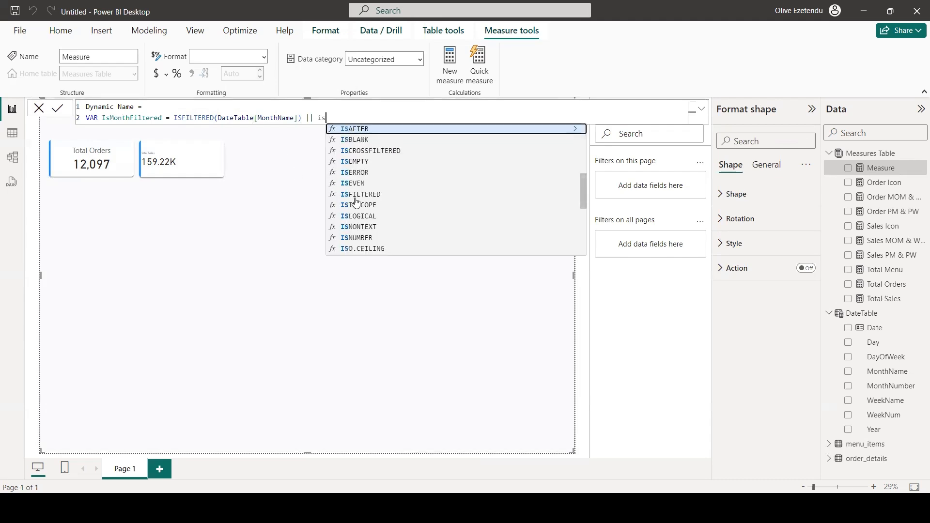
left_click(374, 196)
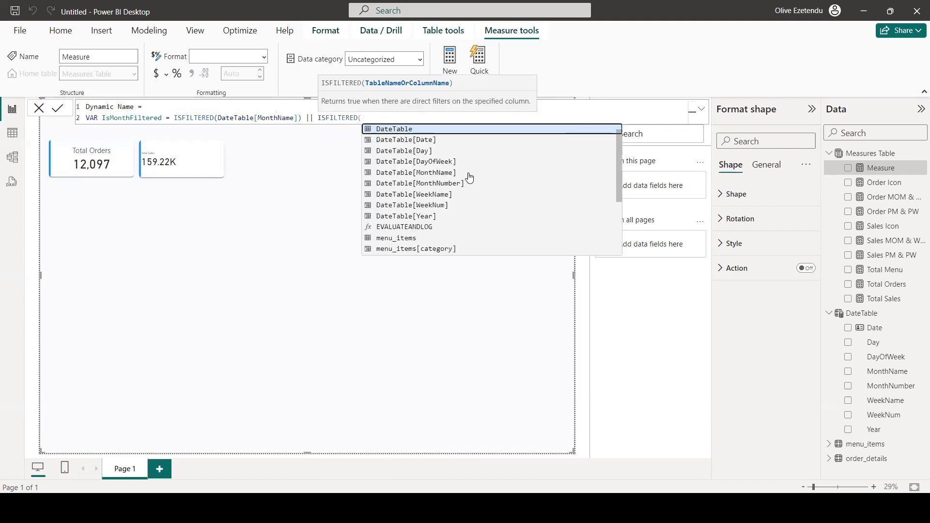
left_click(423, 173)
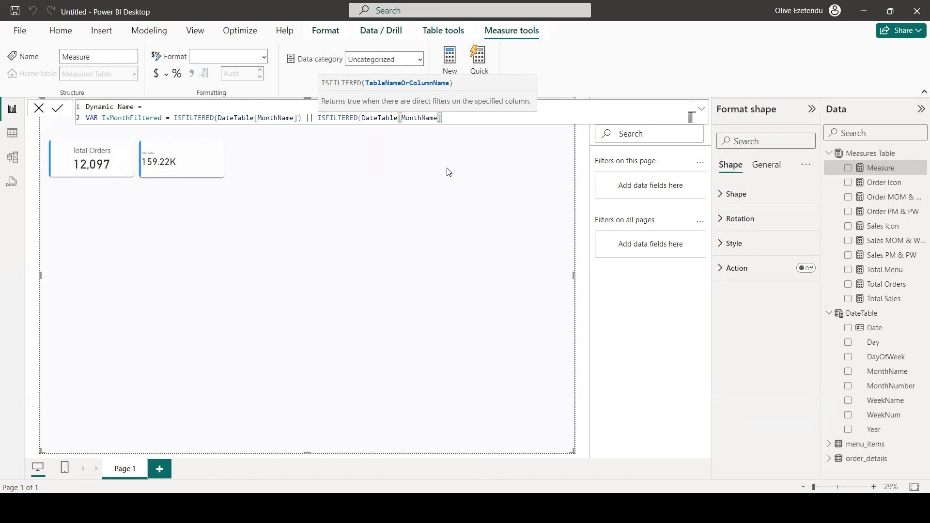
type(")")
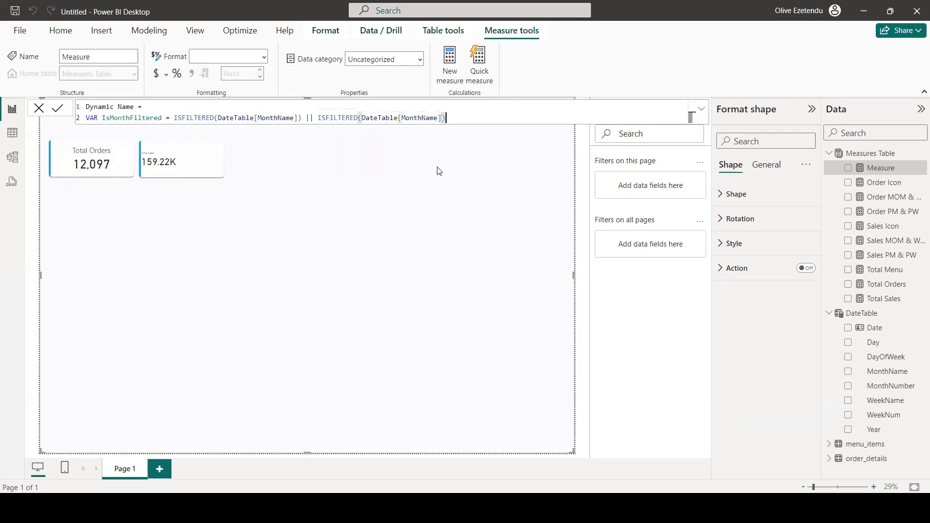
key("shift+Return")
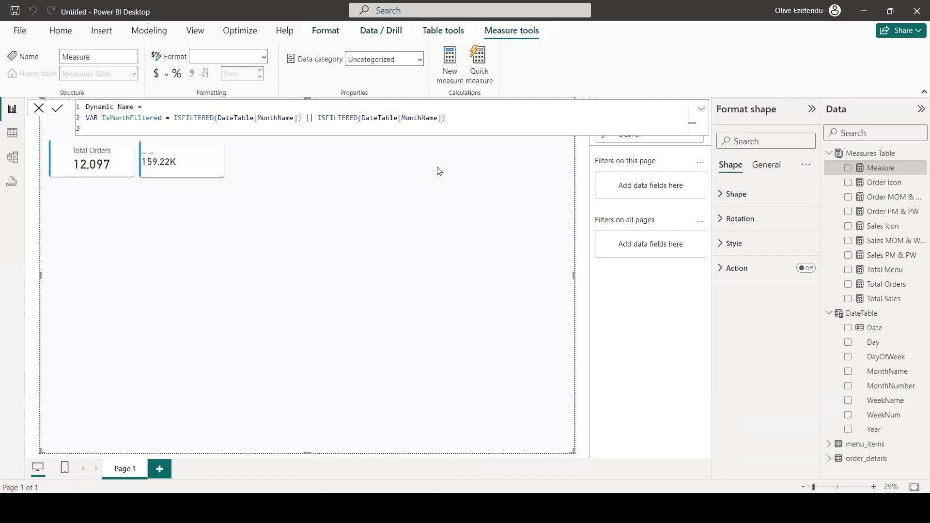
Step: Define the variable IsWeekFiltered as ISFILTERED(DateTable[WeekName]) on the third line
type("VAR IsWeekFiltered = IS")
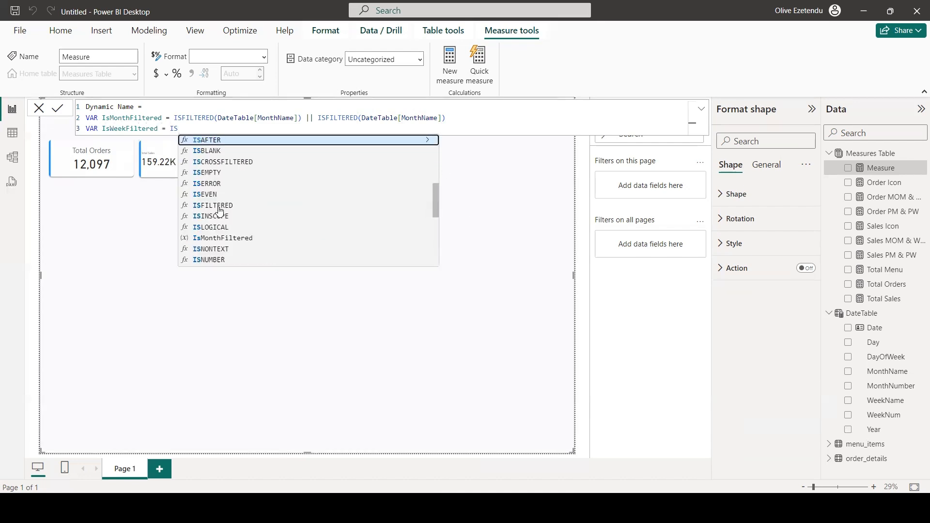
left_click(219, 206)
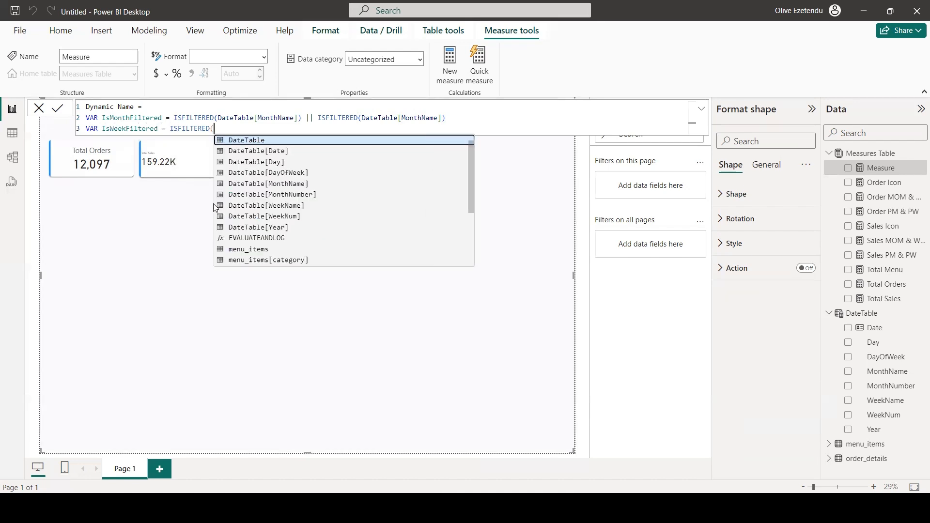
left_click(286, 207)
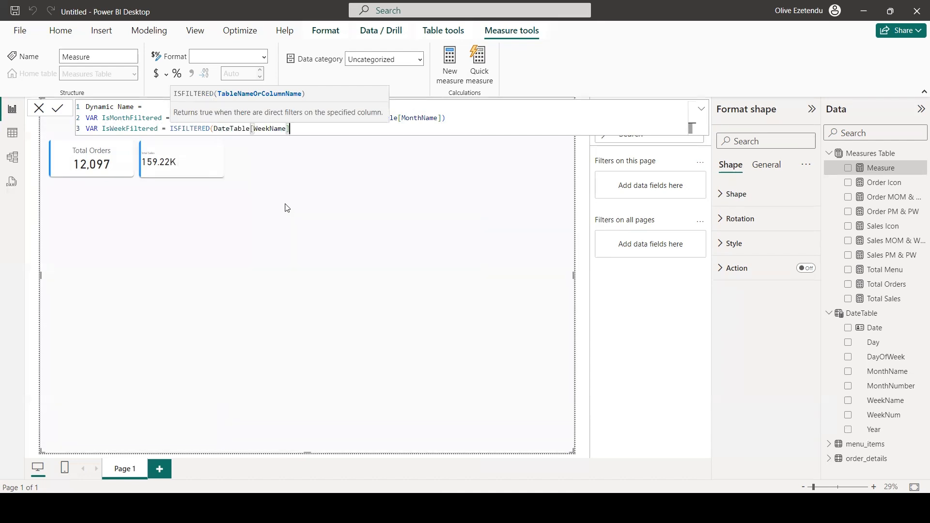
type(")")
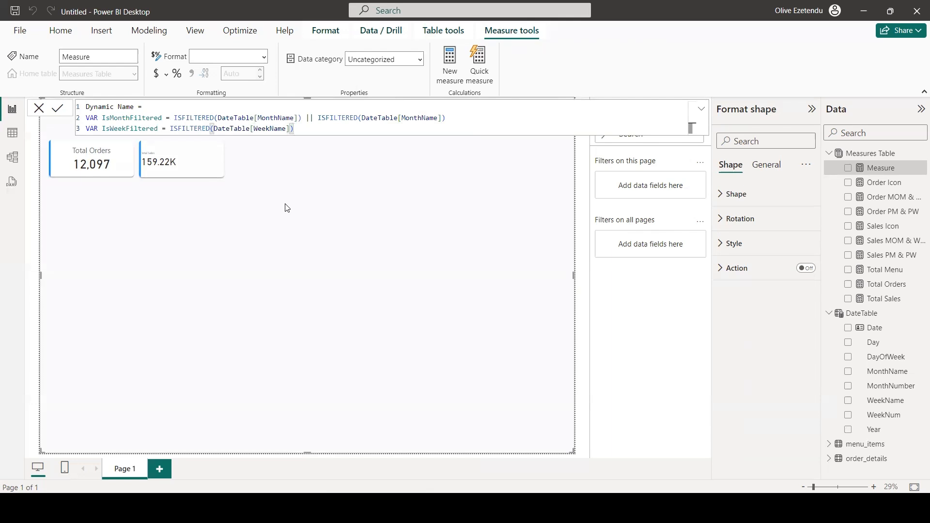
key("shift+Return")
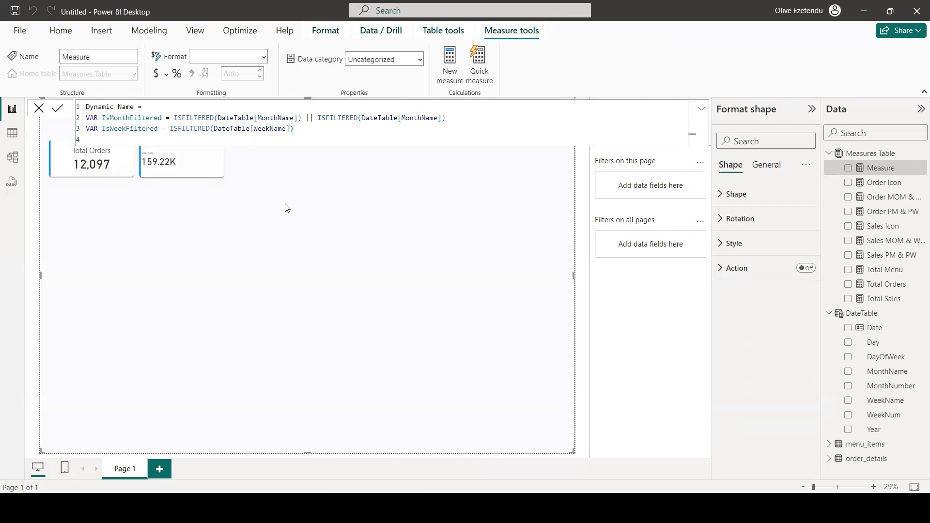
Step: Add a RETURN clause below a blank line, starting its expression with IsWeekFiltered && NOT(
key("shift+Return")
type("RETURN")
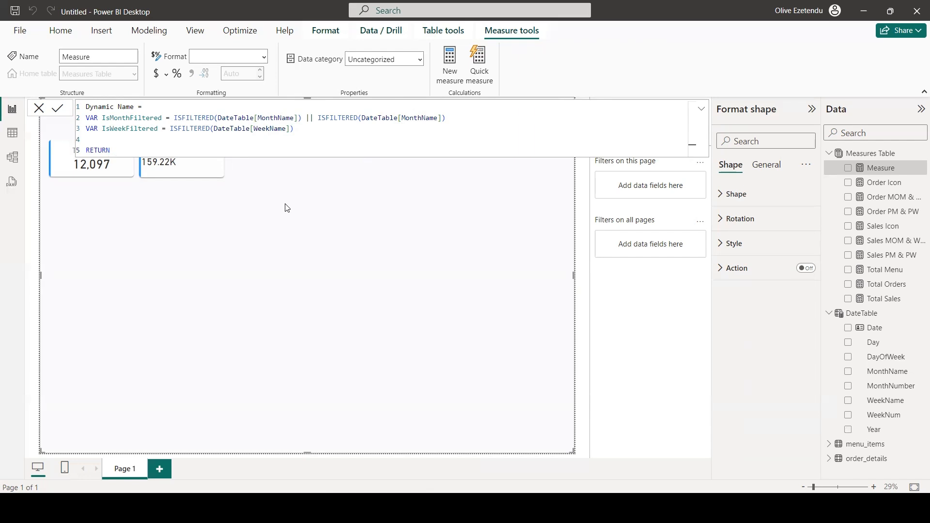
type("I")
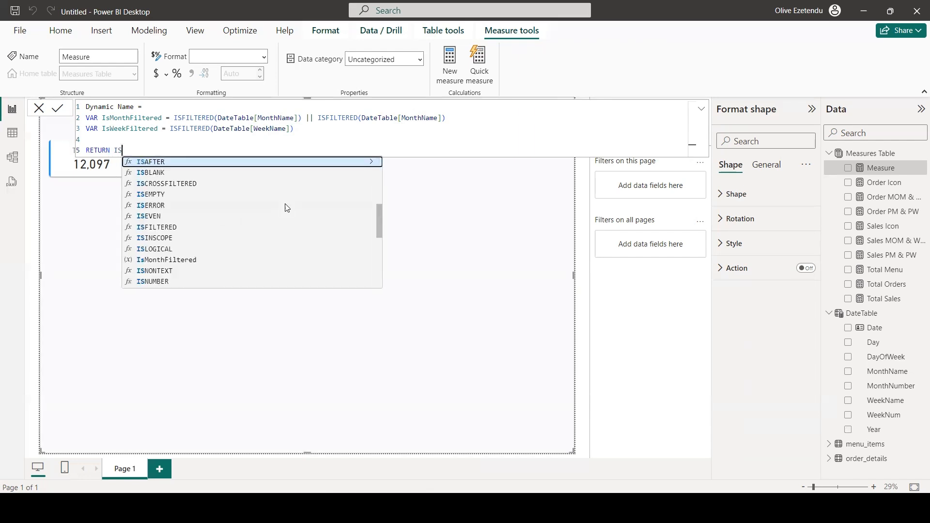
type("swee")
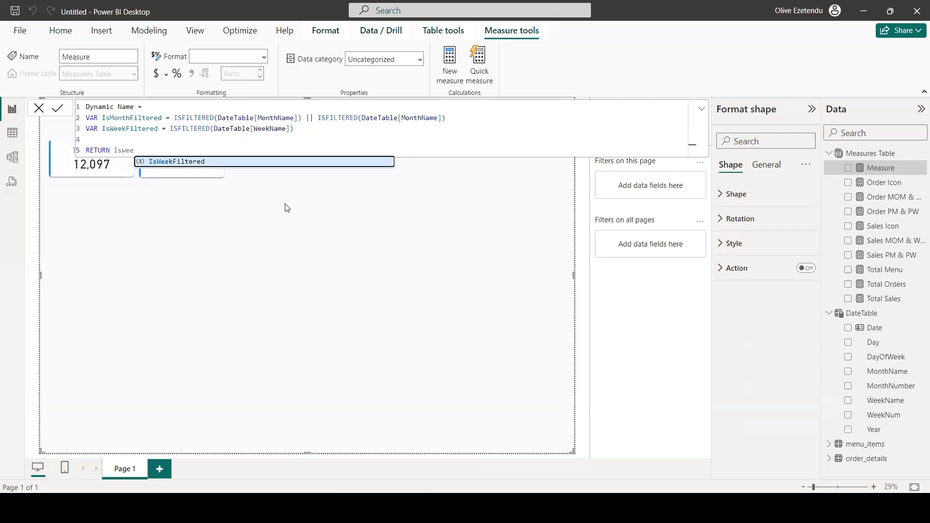
left_click(249, 164)
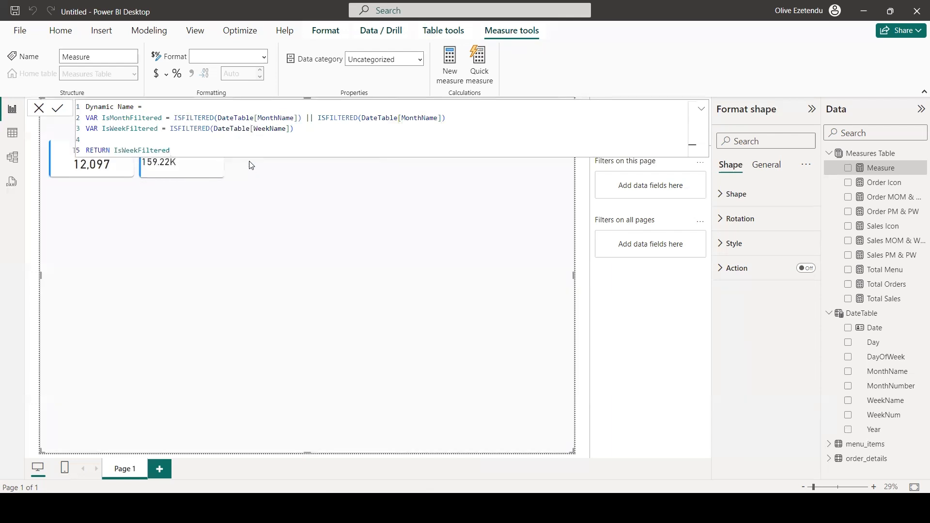
type("&& not")
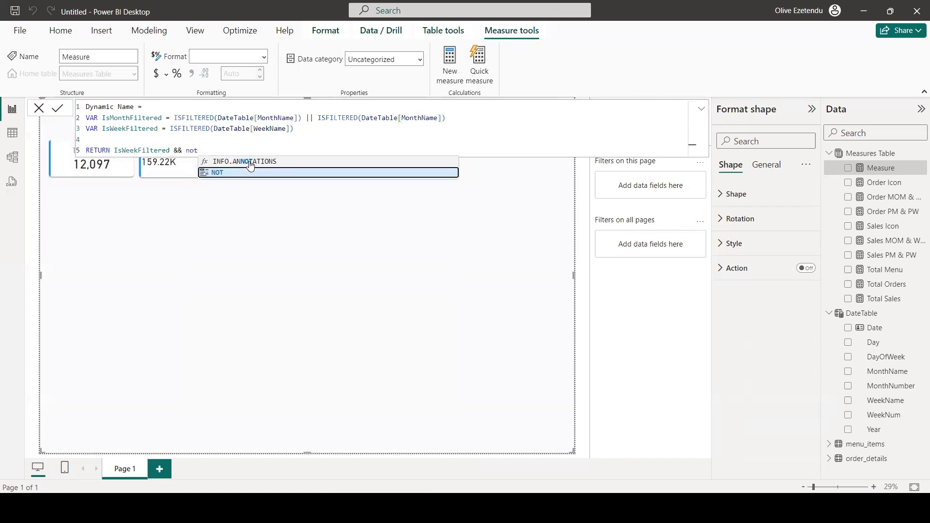
left_click(248, 173)
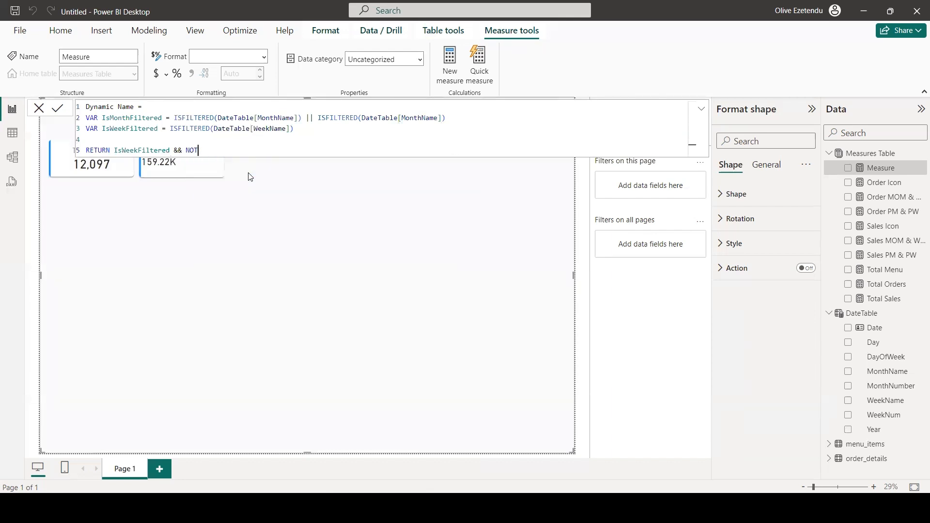
type("(")
Step: Move the IsWeekFiltered condition below RETURN and wrap it in an IF function, with IF on its own line
left_click(114, 151)
key("shift+Return")
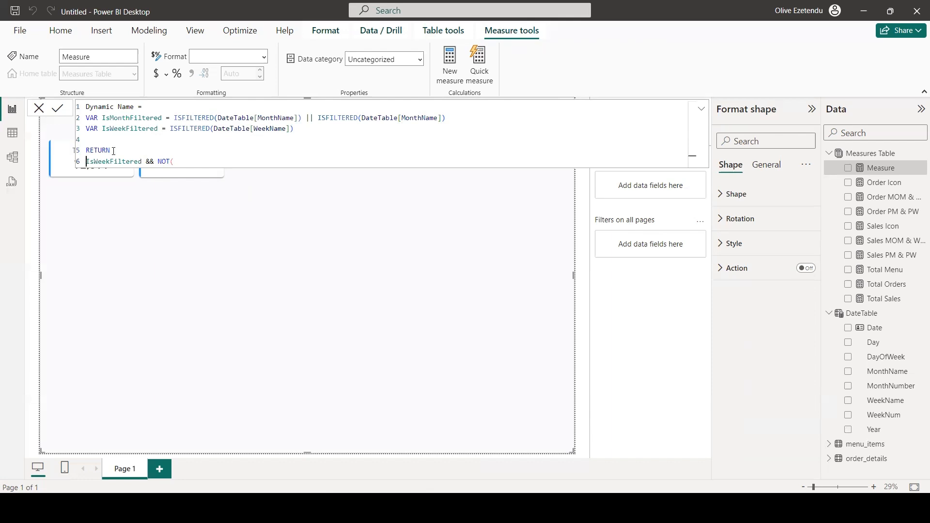
type("if")
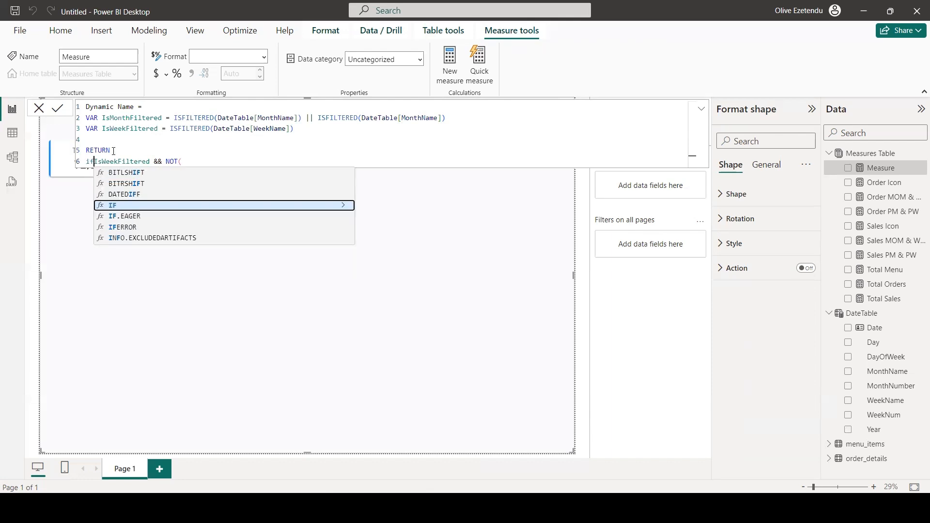
left_click(113, 204)
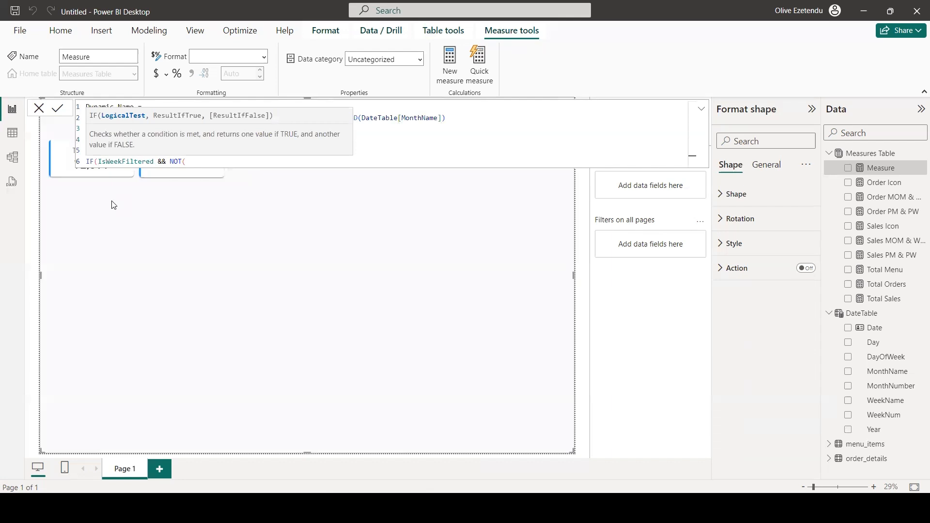
key("Left")
key("shift+Return")
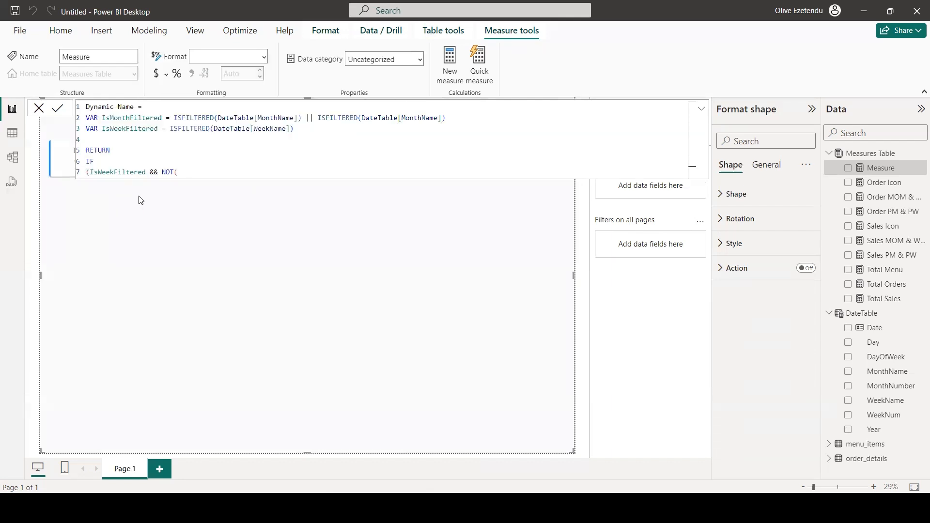
Step: Complete the IF function's logical test as IsWeekFiltered && NOT(IsMonthFiltered), ending with a comma
left_click(180, 171)
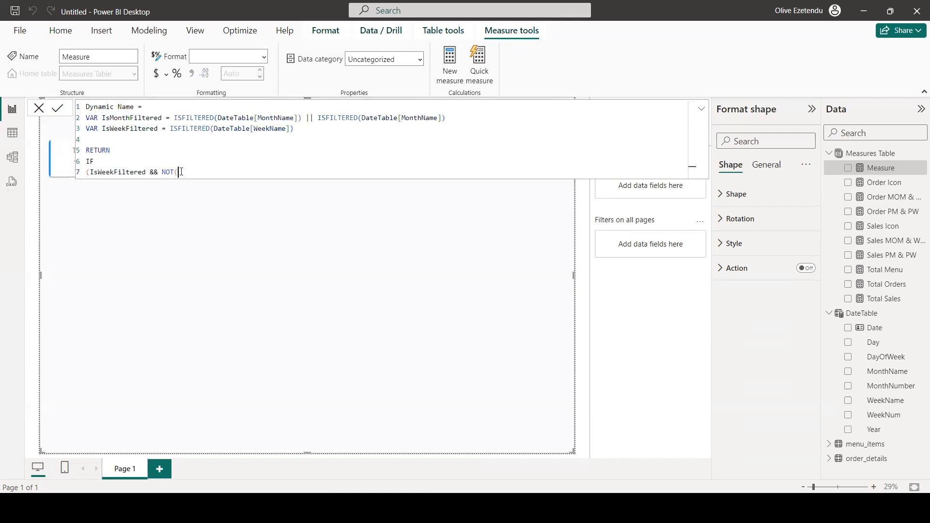
type("is")
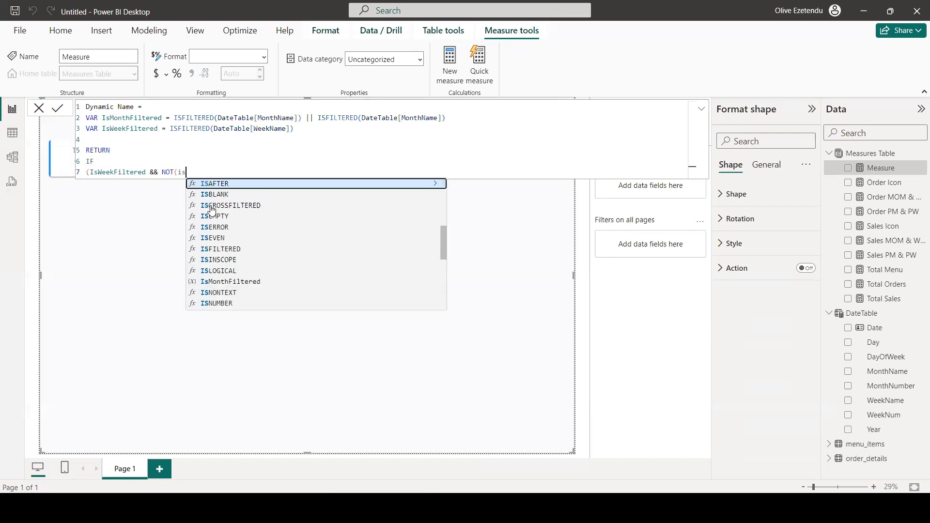
type("m")
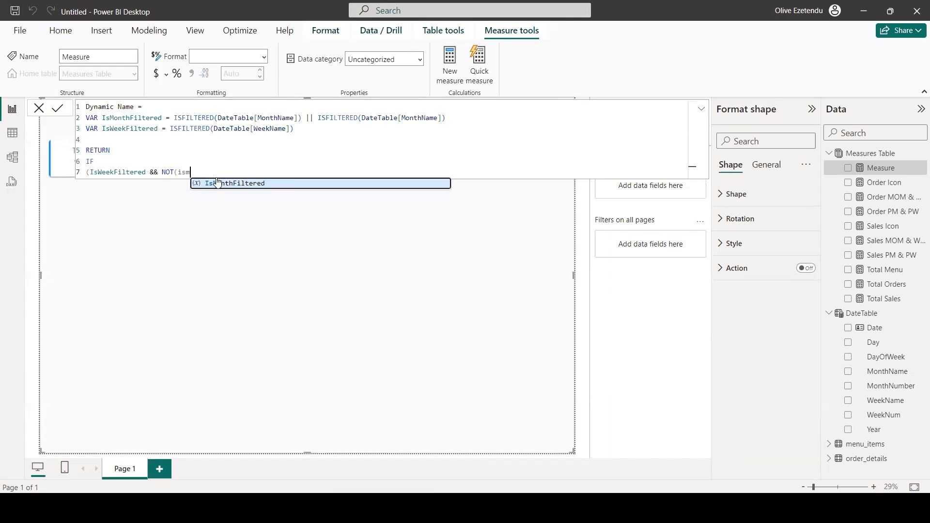
left_click(218, 180)
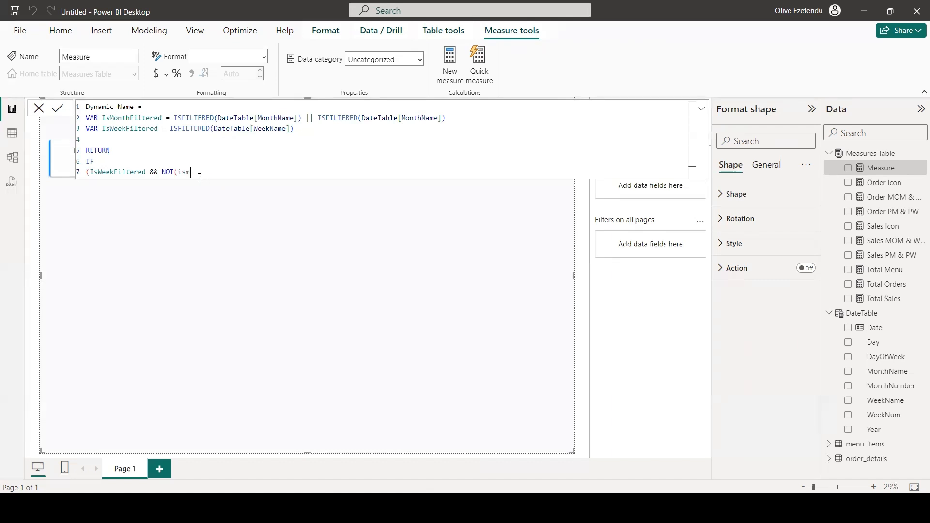
type("o")
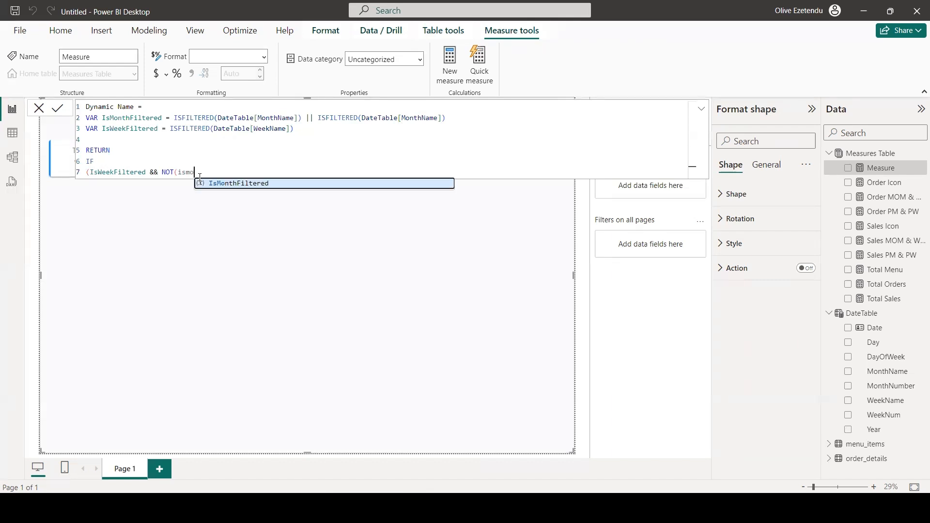
left_click(226, 183)
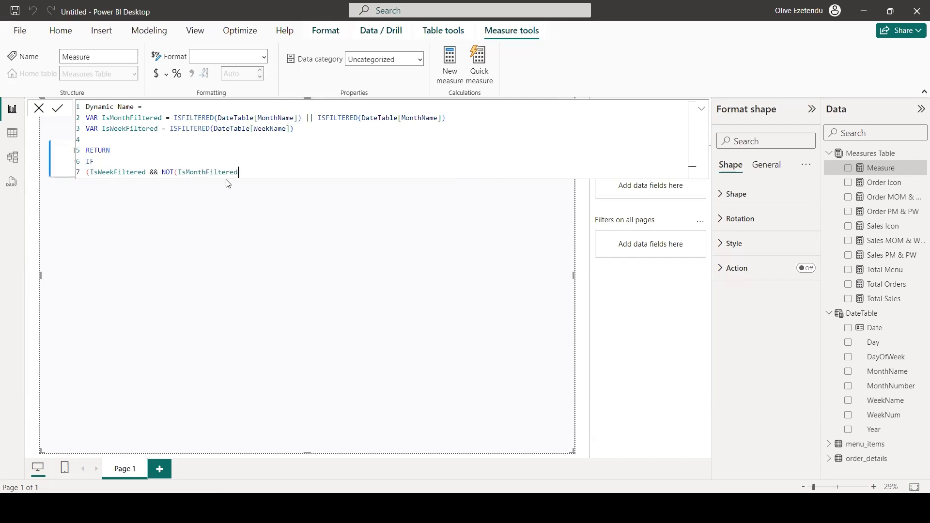
type("),")
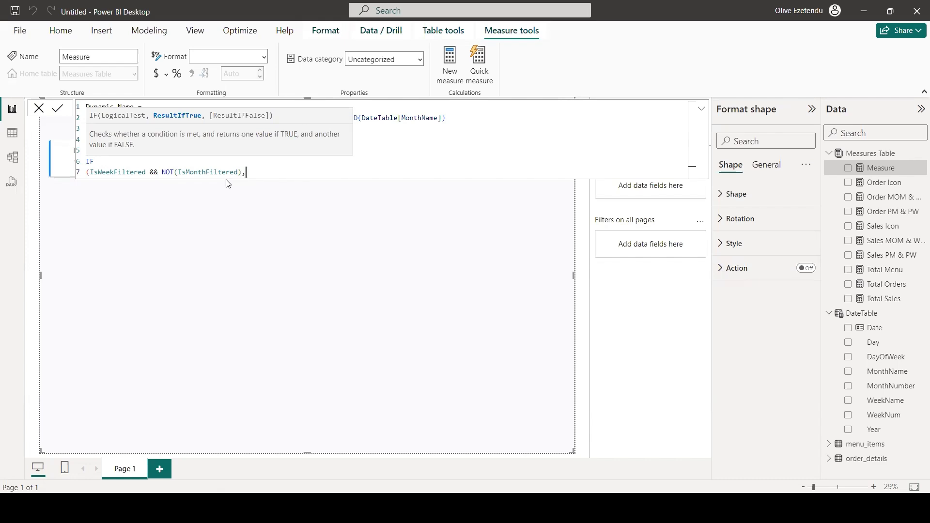
Step: Set the IF's true result to "PW: " and add the comment --WEEK IS FILTERED BUT MONTH IS NOT
key("shift+Return")
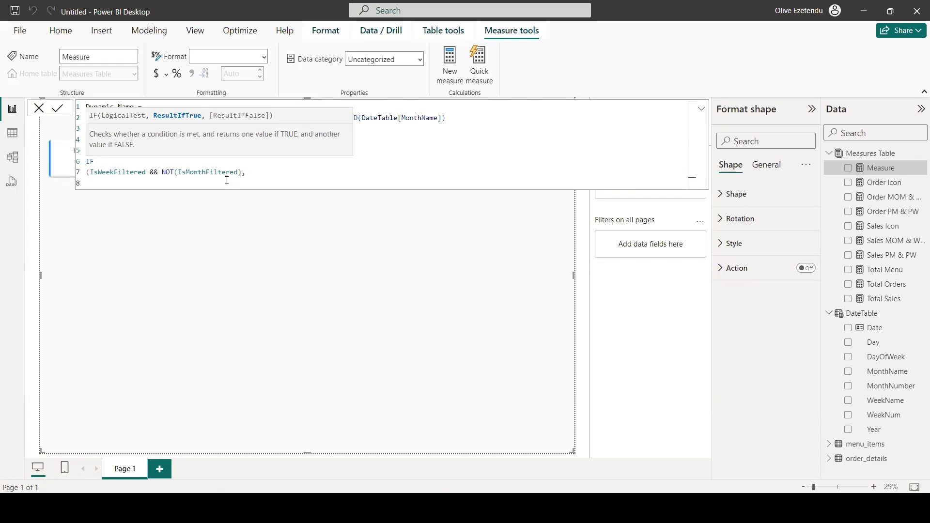
type("\"PW")
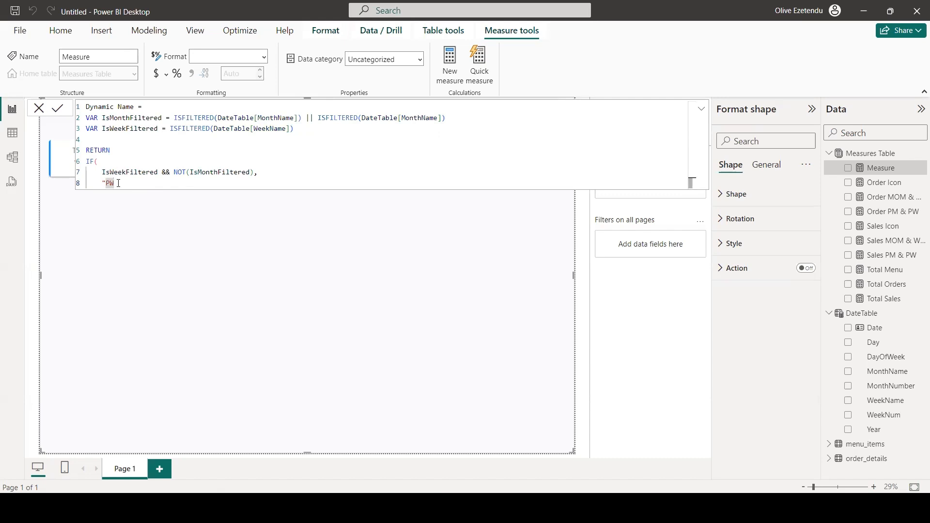
type(":")
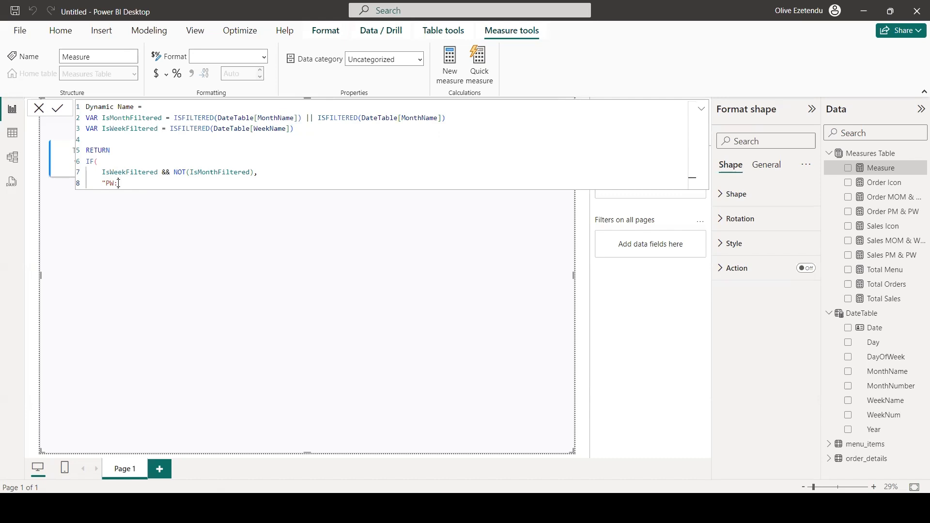
type("\",")
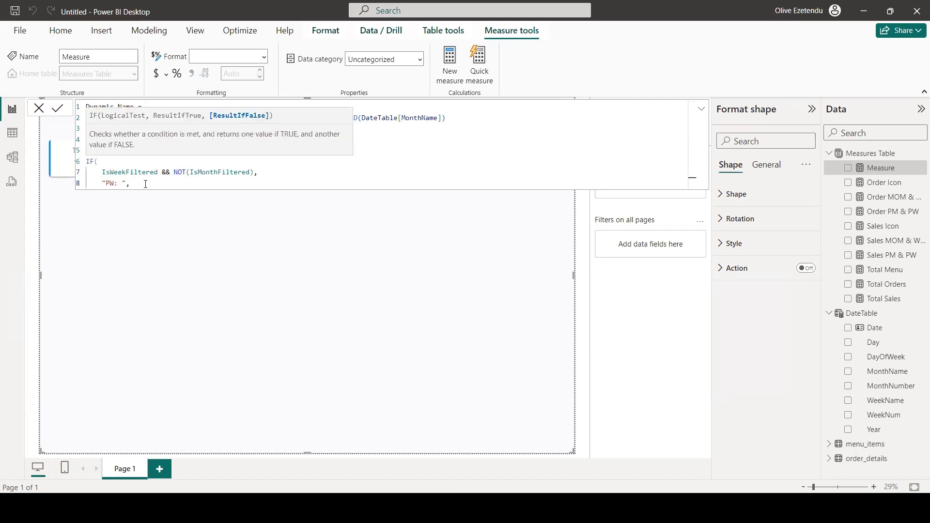
type(" --WEEK IS FILTERED BUT MONTH IS NOT")
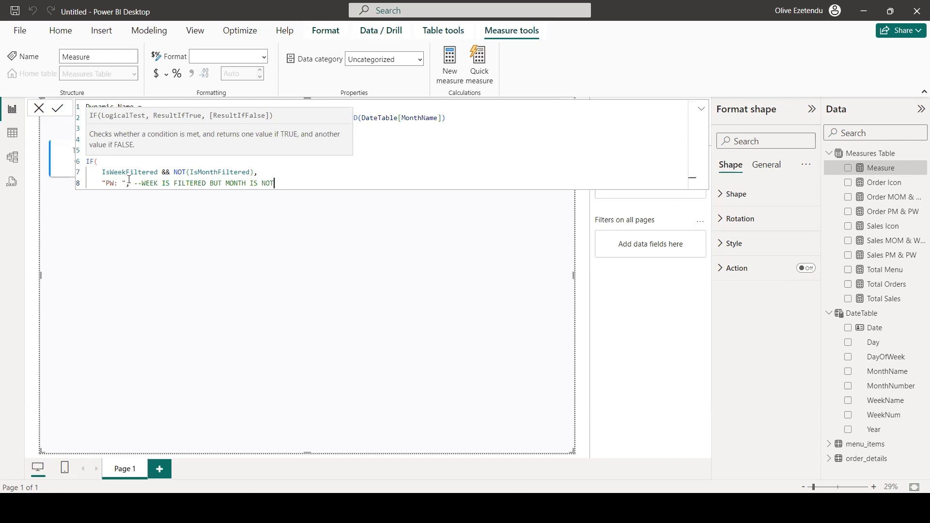
Step: Nest IF(IsMonthFiltered && NOT(IsWeekFiltered), "PM: ", "PM: ") as the false result, with the comment --MONTH IS FILTERED BUT WEEK IS NOT, and commit the measure
key("Return")
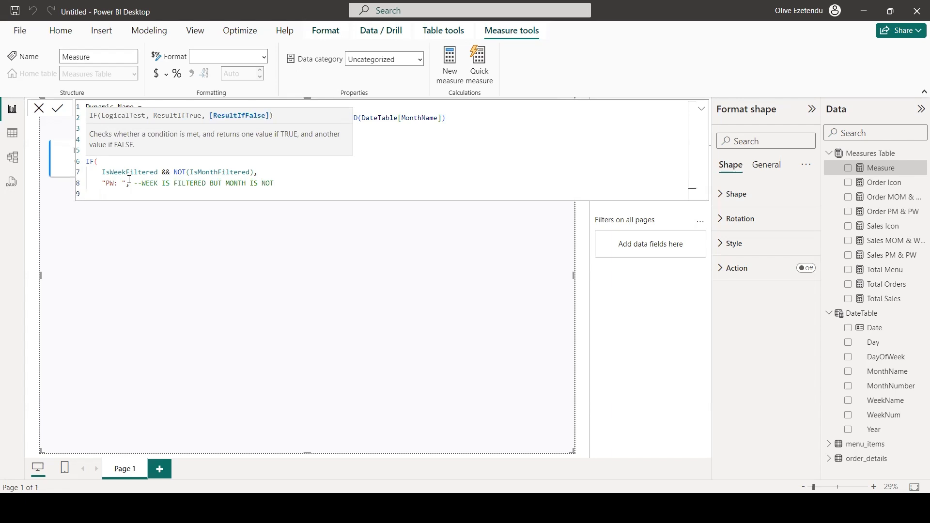
type("IF(     IsMonthFiltered && NOT(IsWeekFiltered),     \"PM: \" --MONTH IS FILTERED BUT WEEK IS NOT")
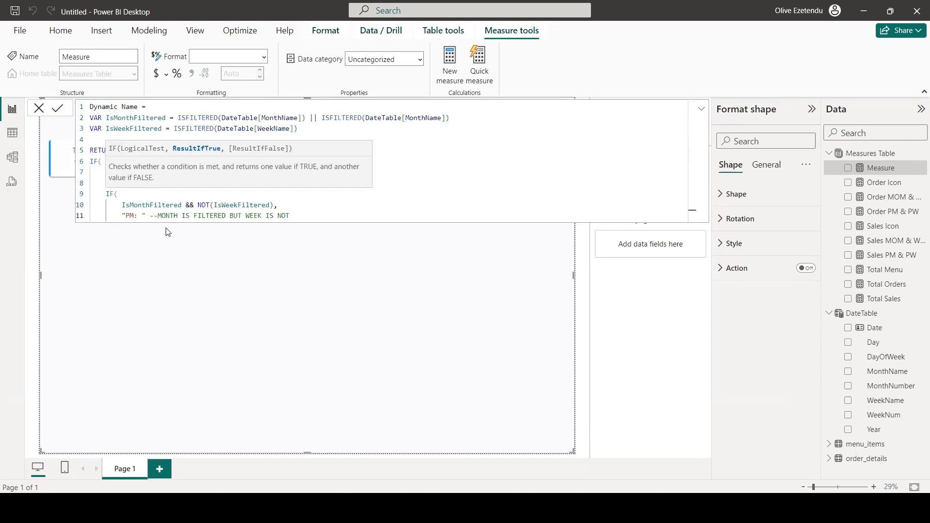
key("shift+Return")
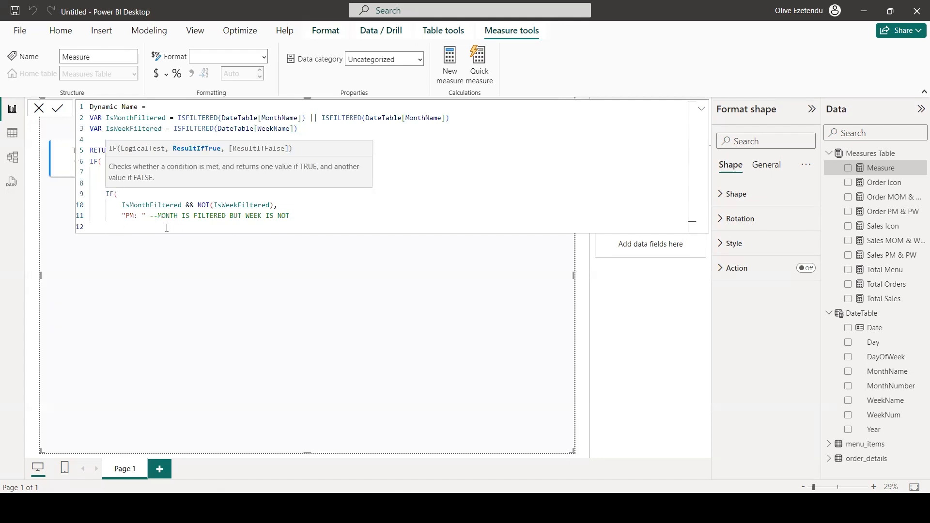
type("\"P")
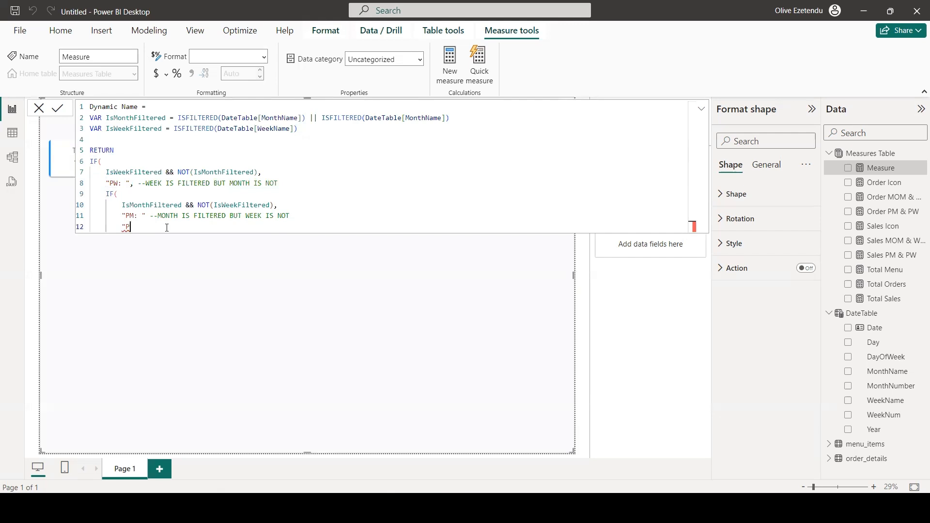
type("M: \"")
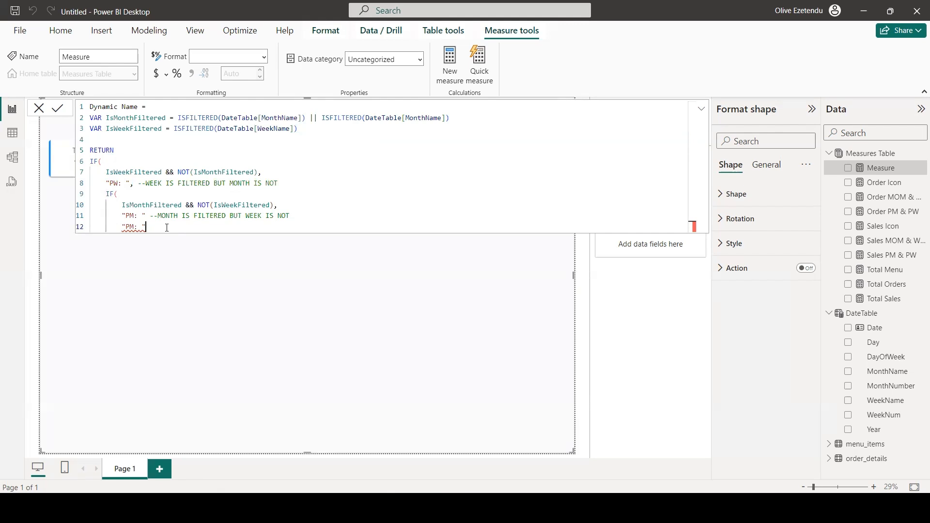
key("shift+Return")
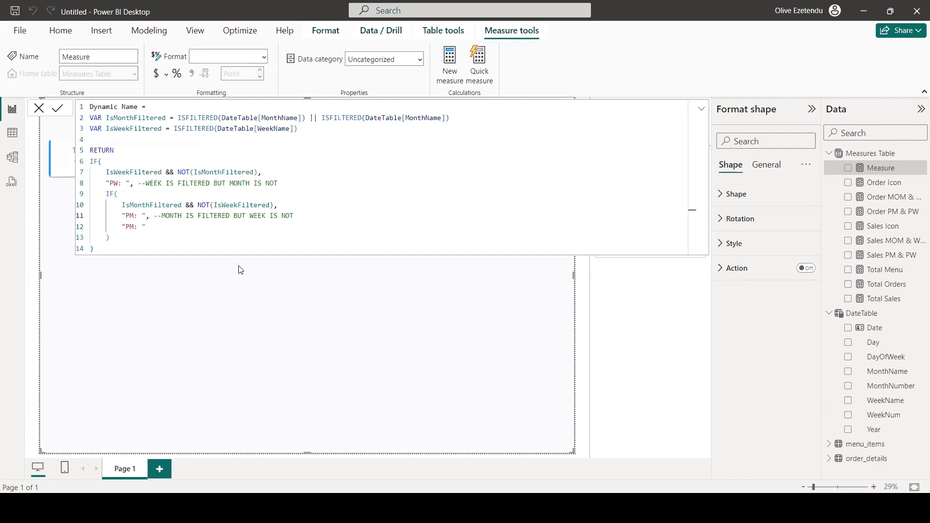
key("Return")
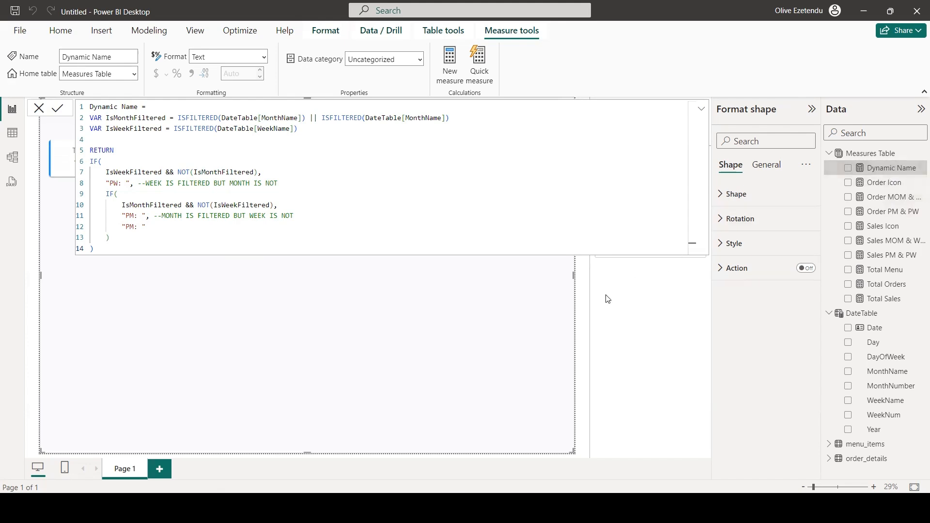
left_click(585, 299)
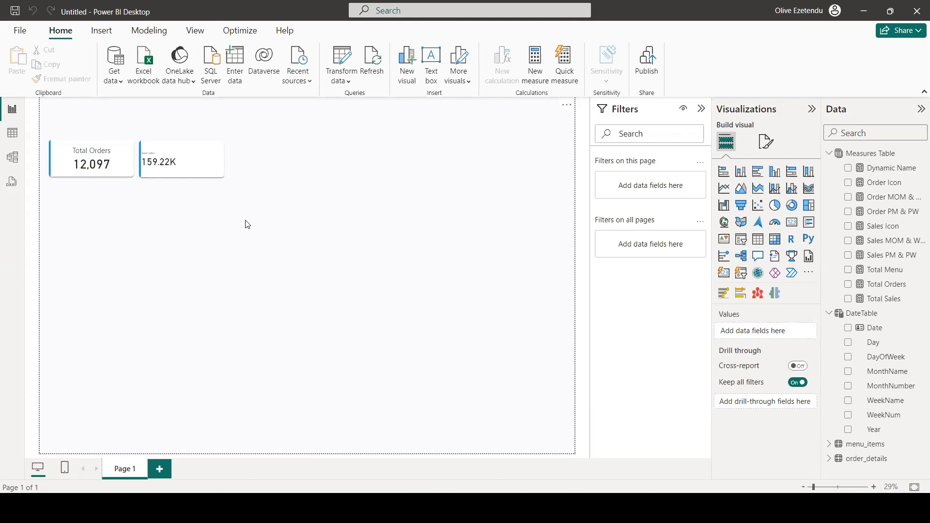
Step: Make the Total Orders card taller and add Order PM & PW as a reference label for its Total Orders series
left_click(120, 165)
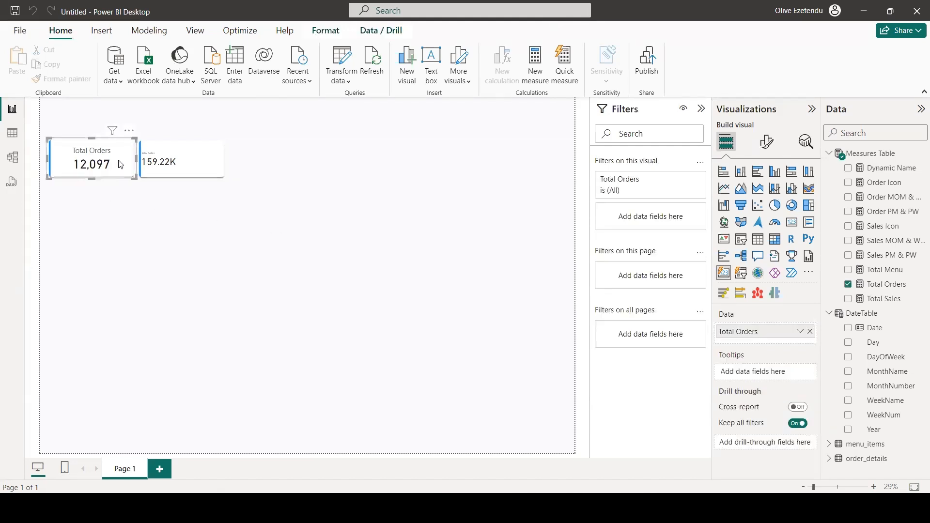
left_click_drag(134, 179, 132, 190)
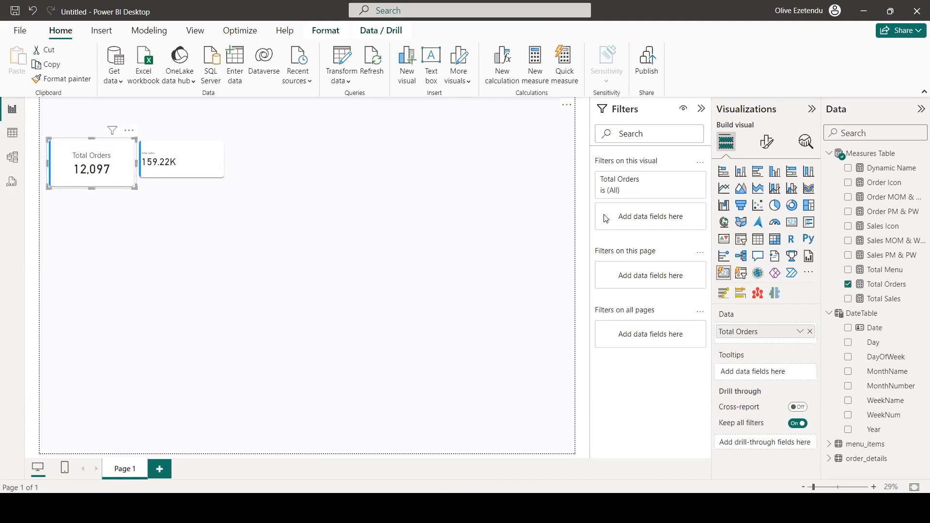
left_click(764, 150)
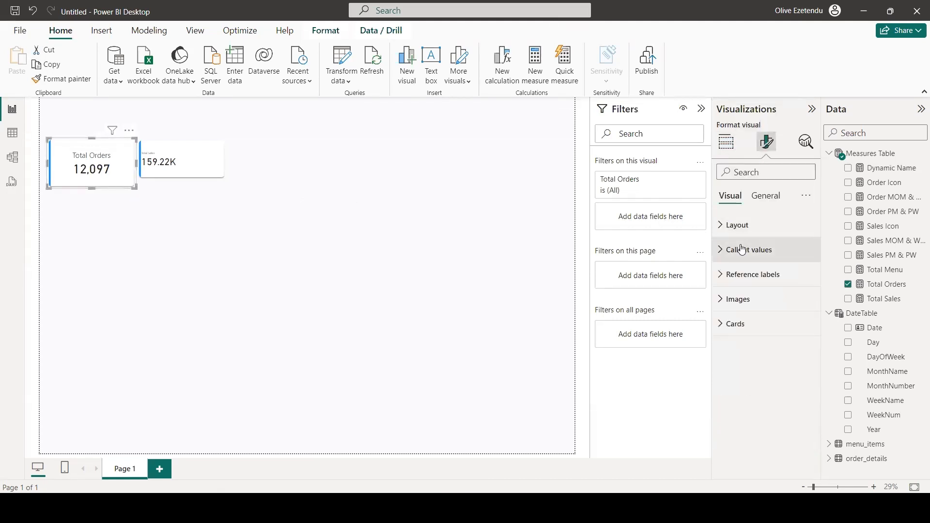
left_click(731, 276)
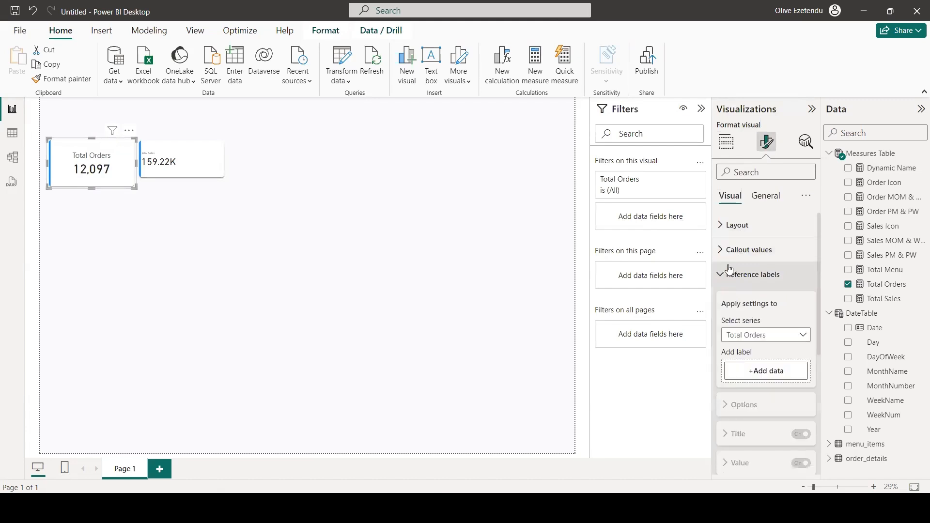
scroll(764, 277, "down", 2)
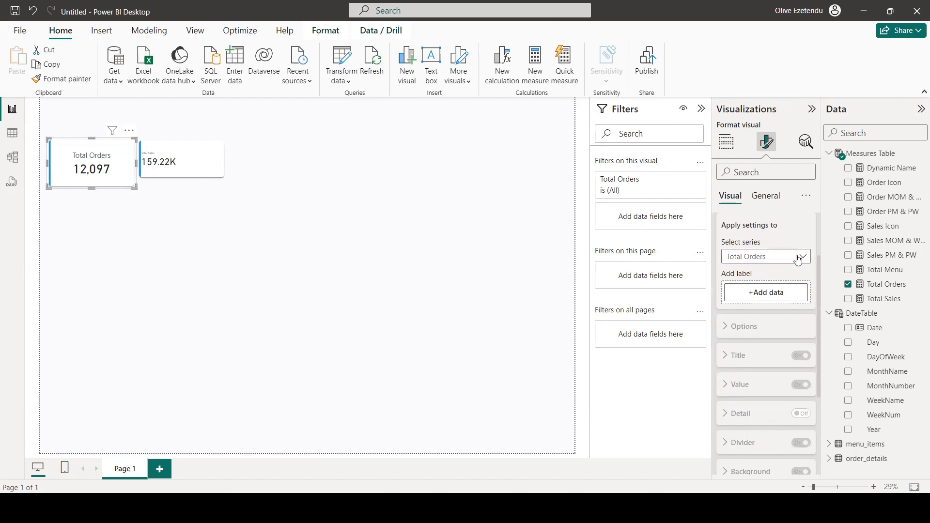
left_click(762, 261)
left_click(742, 285)
left_click_drag(893, 213, 797, 291)
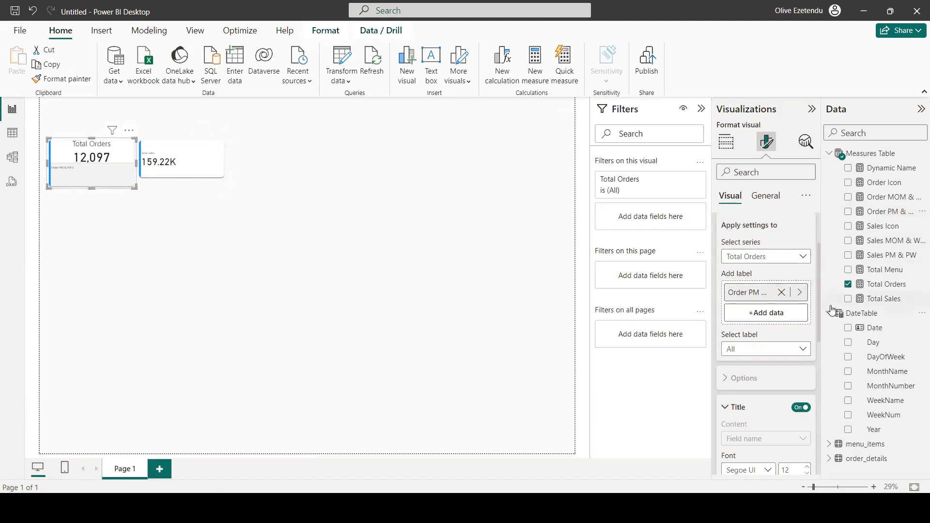
Step: Target the Order PM & PW reference label and set its title content to Custom
scroll(747, 315, "down", 1)
left_click(751, 312)
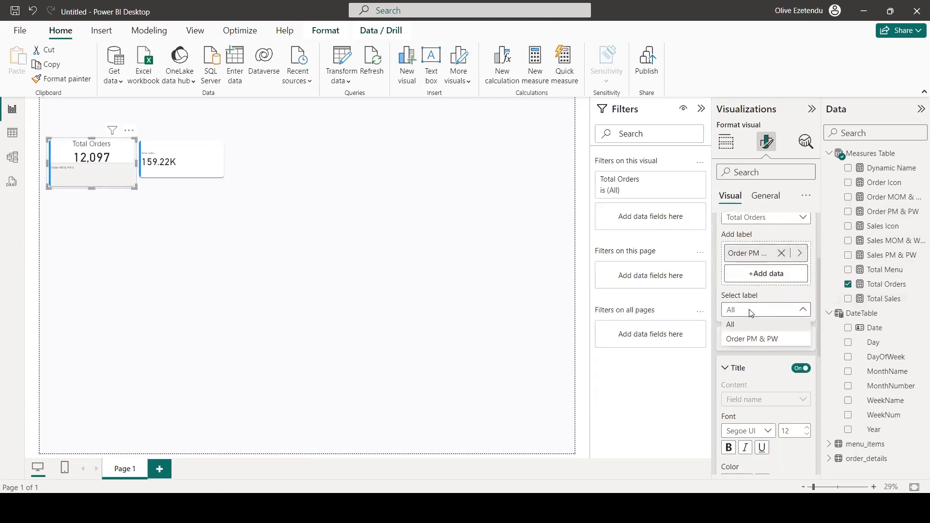
left_click(749, 339)
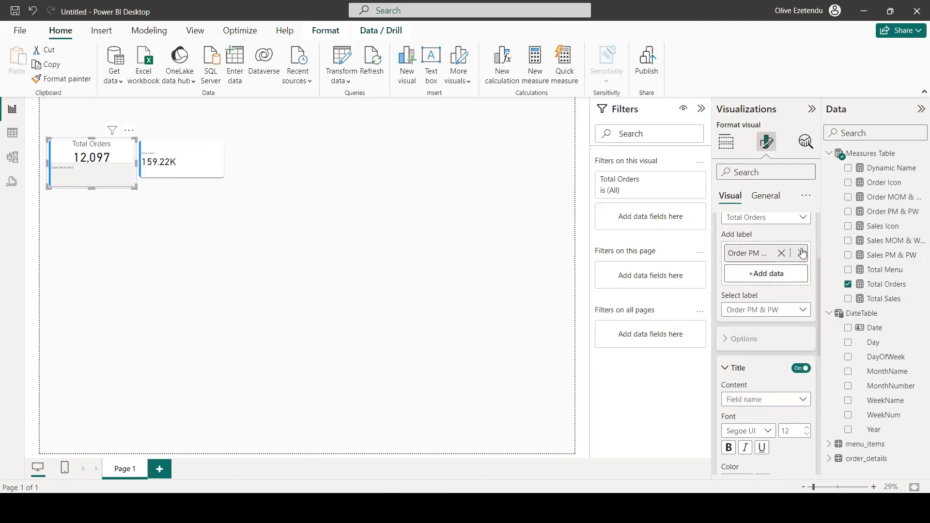
scroll(797, 250, "down", 2)
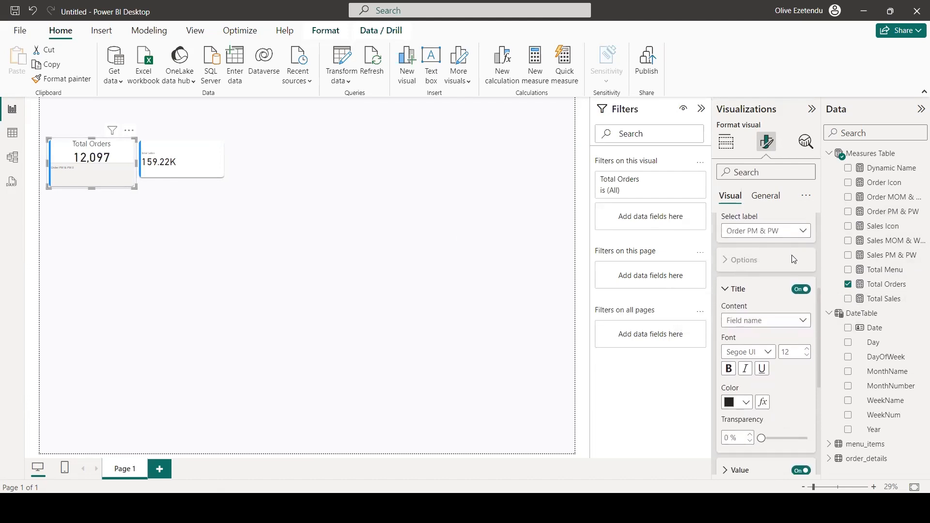
scroll(781, 266, "down", 2)
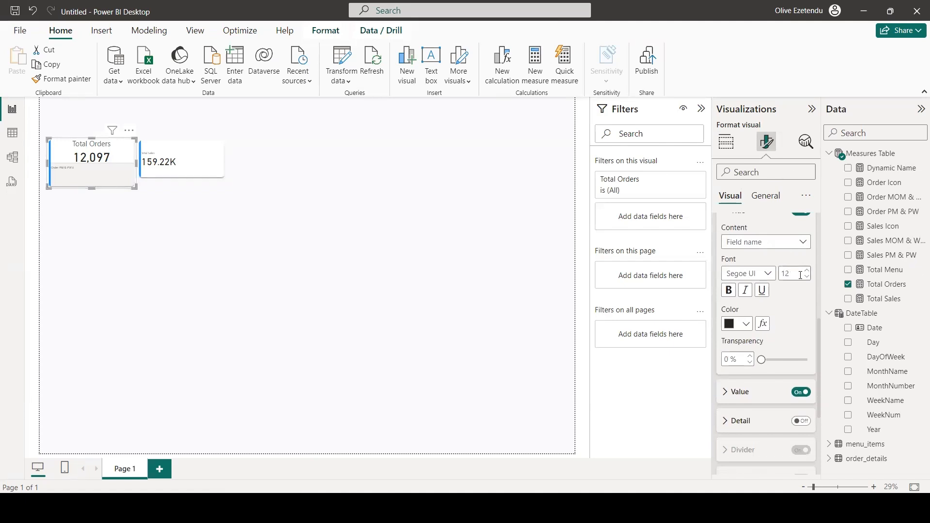
left_click(804, 244)
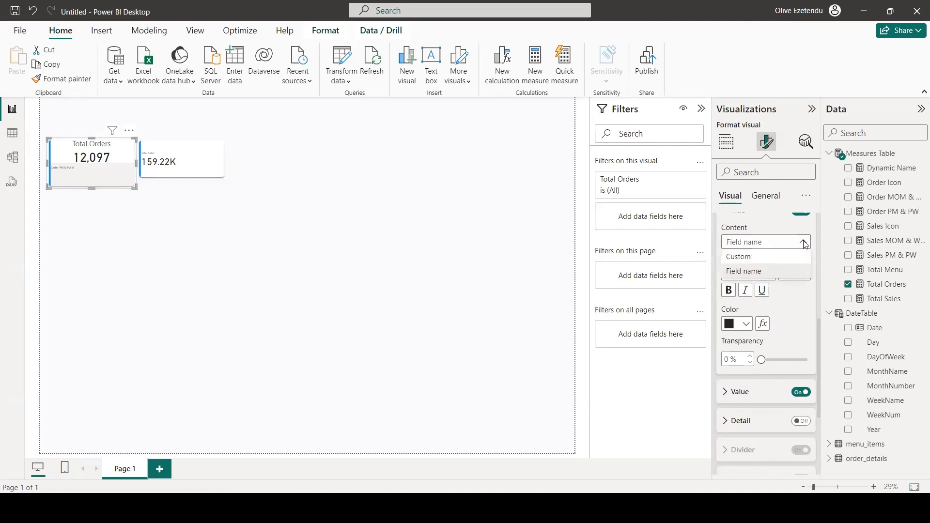
left_click(768, 257)
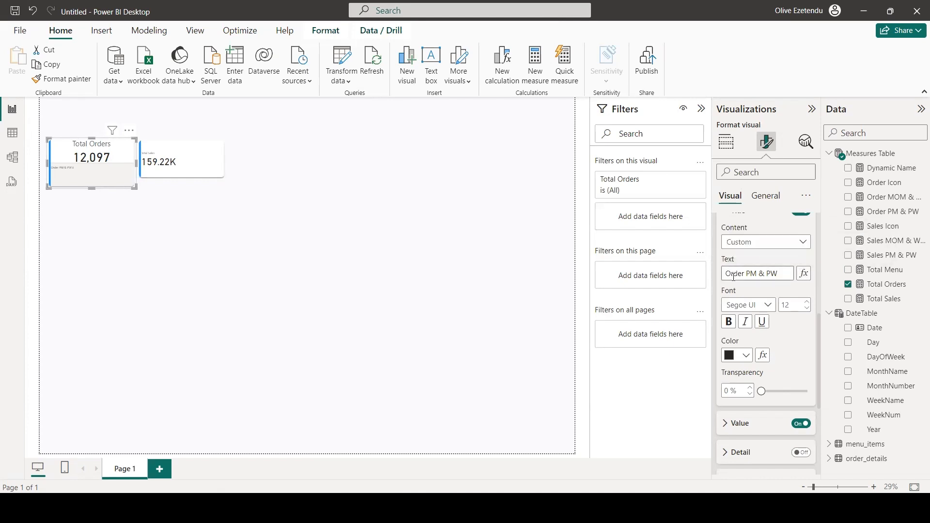
Step: Base the reference label's title text on the field value of the Dynamic Name measure
left_click(805, 275)
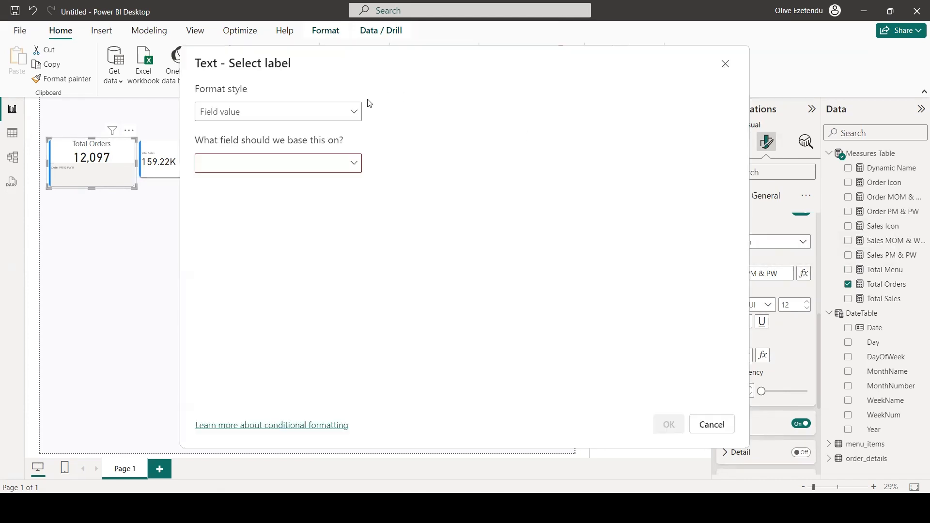
left_click(358, 114)
left_click(357, 131)
left_click(353, 164)
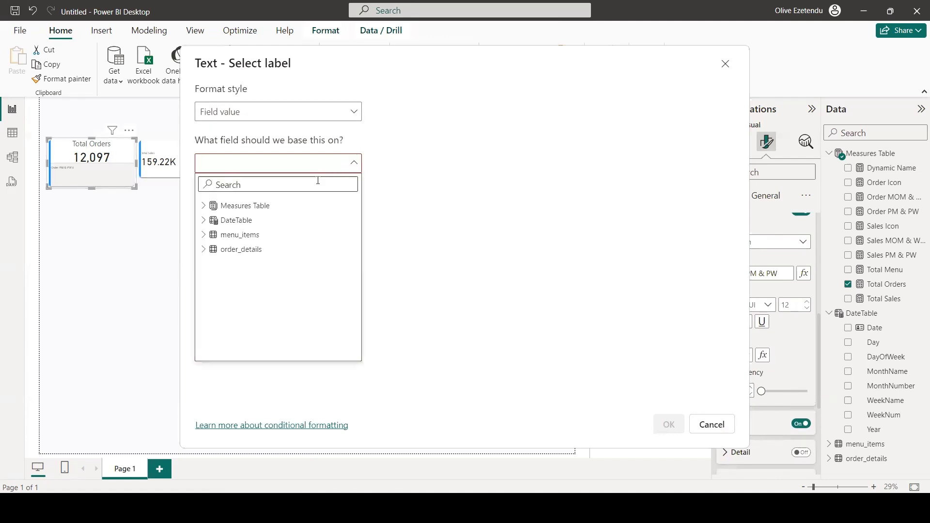
left_click(204, 206)
left_click(232, 220)
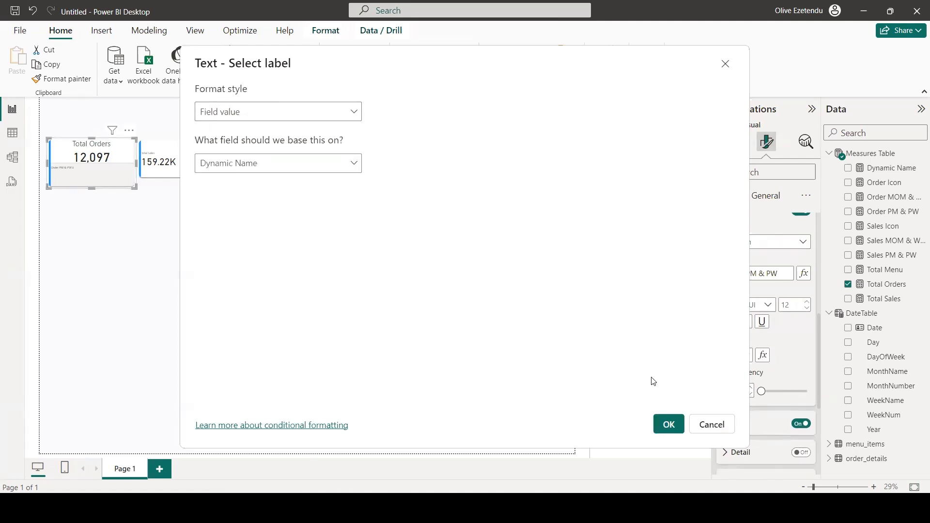
left_click(669, 424)
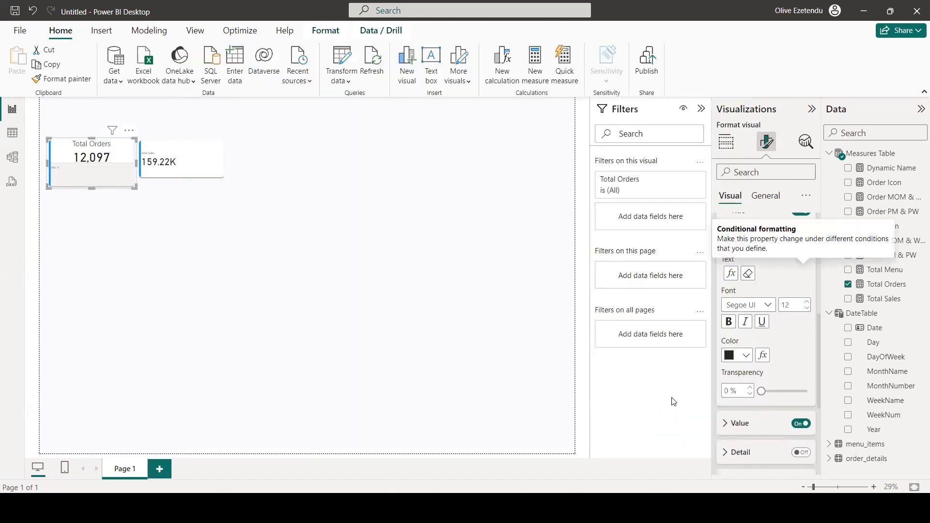
Step: Set the font size of the reference label's title to 25
left_click(789, 309)
key("BackSpace")
key("BackSpace")
type("2")
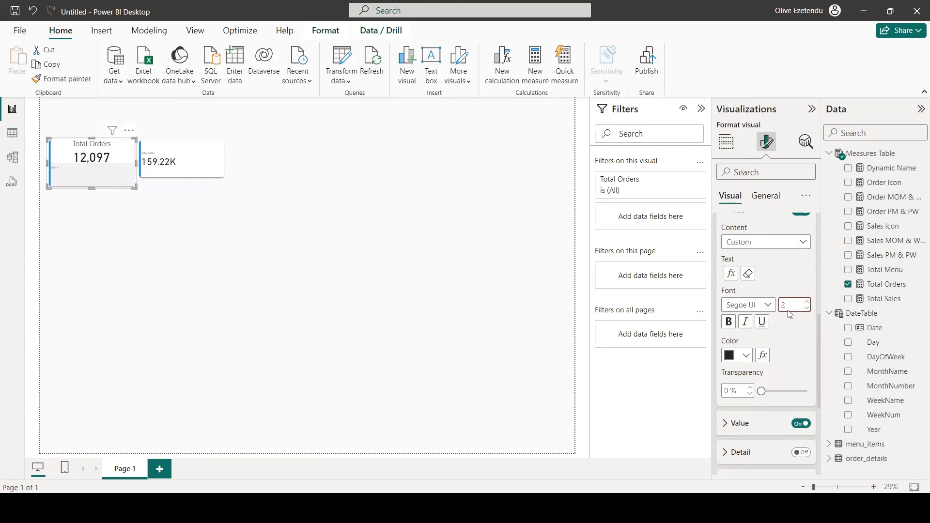
type("5")
left_click(789, 301)
Step: Set the font size of the reference label's value to 30
scroll(789, 283, "down", 1)
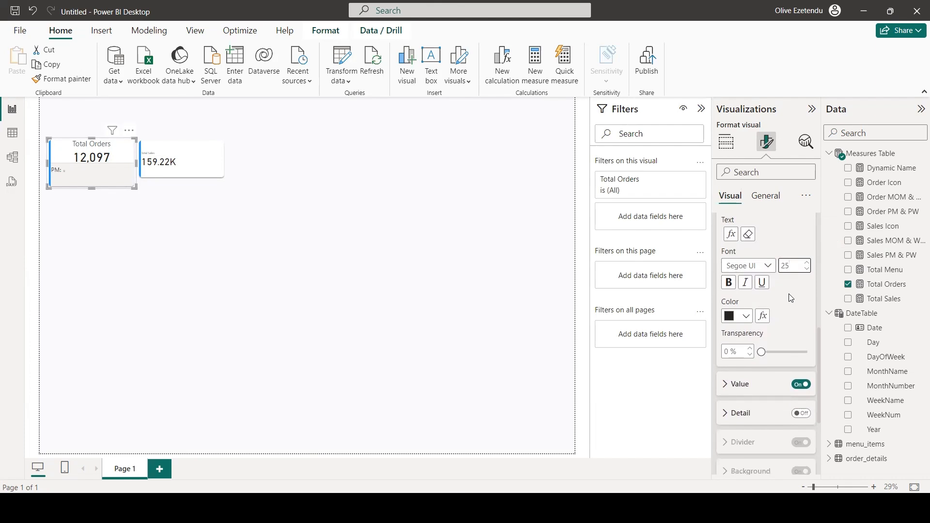
scroll(788, 293, "down", 3)
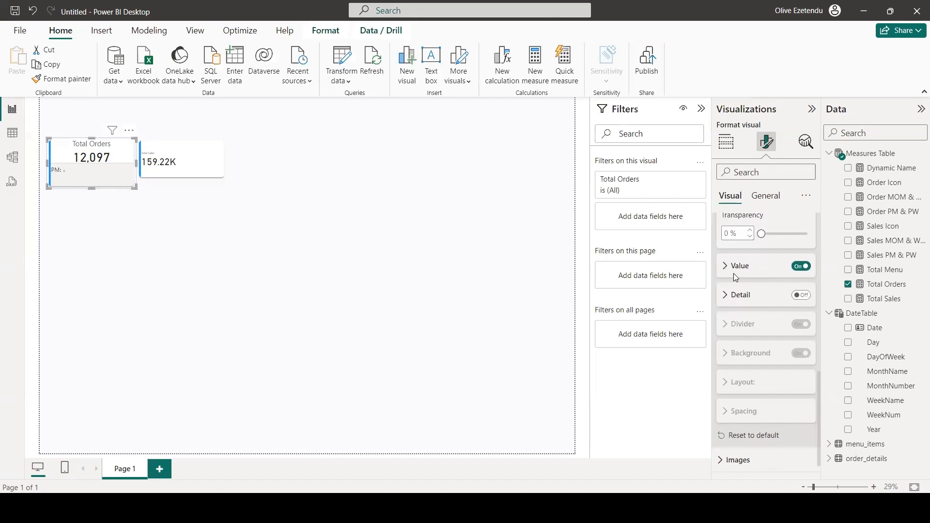
left_click(728, 265)
scroll(760, 264, "down", 1)
left_click(792, 259)
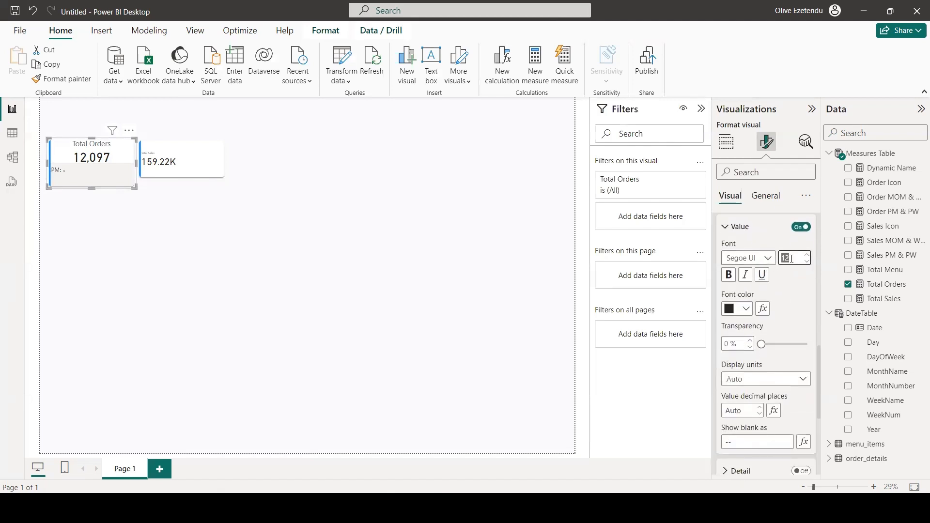
type("30")
Step: Set the font size of the reference label's title to 27
scroll(781, 275, "up", 4)
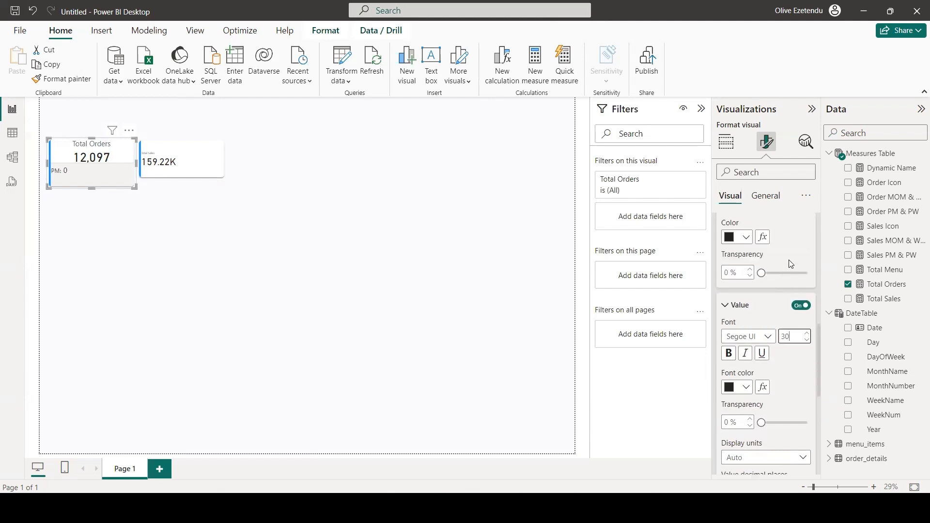
left_click(790, 265)
key("BackSpace")
key("BackSpace")
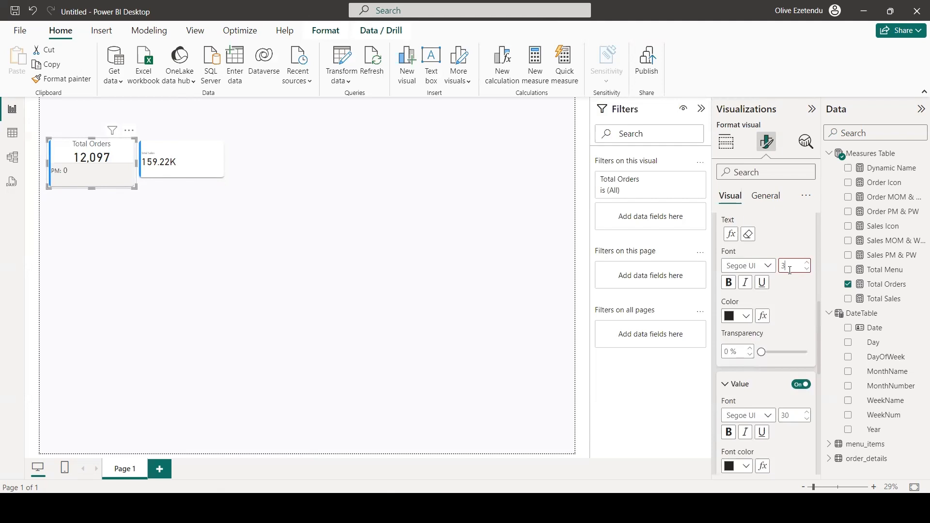
type("27")
Step: Turn on the reference label's detail and use the Order Icon measure as its data
scroll(774, 303, "down", 6)
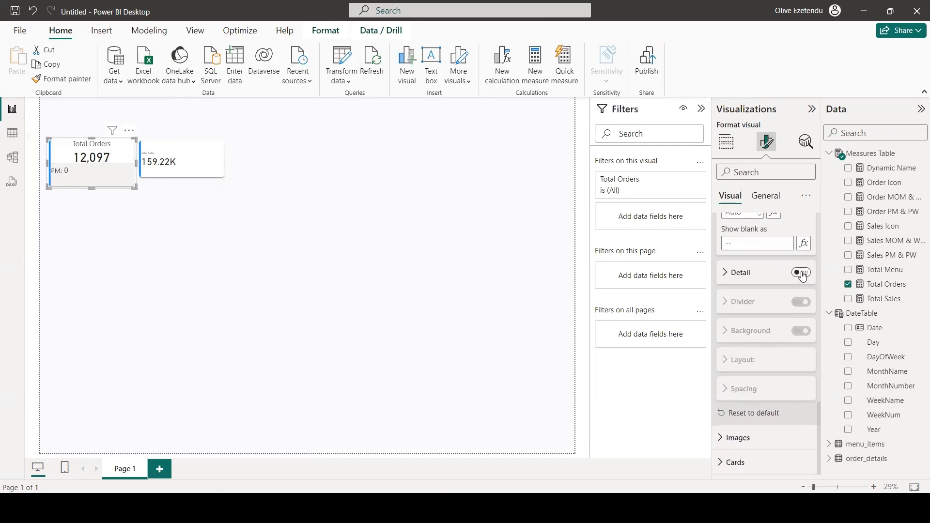
left_click(801, 274)
left_click(728, 272)
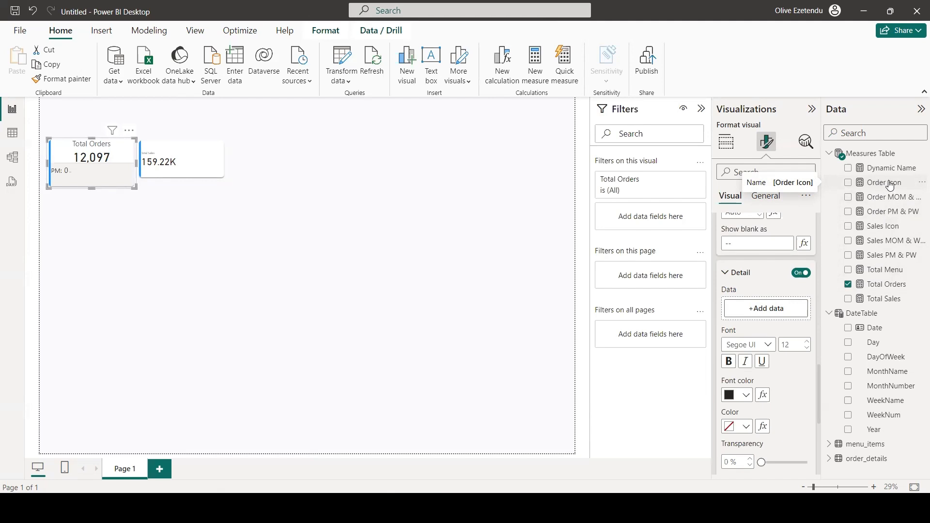
left_click_drag(887, 187, 781, 310)
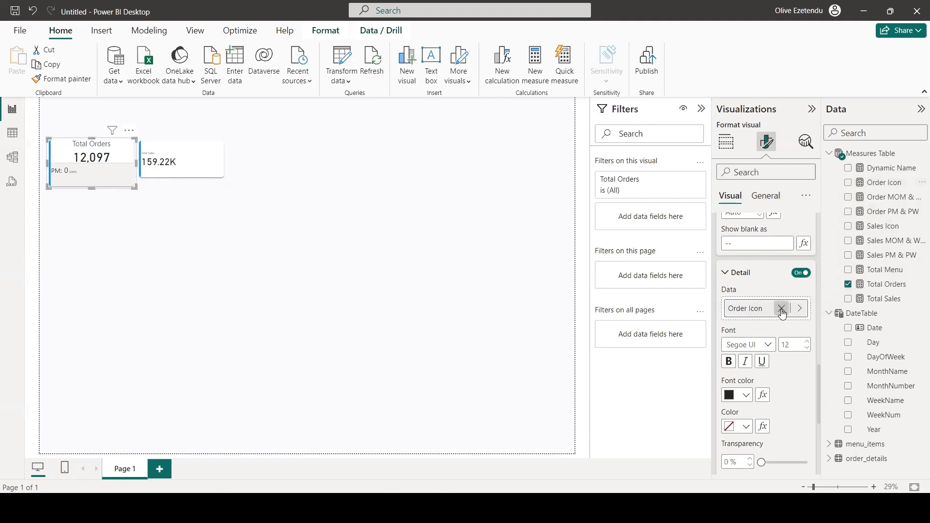
Step: Set the font size of the reference label's detail to 30
left_click(791, 344)
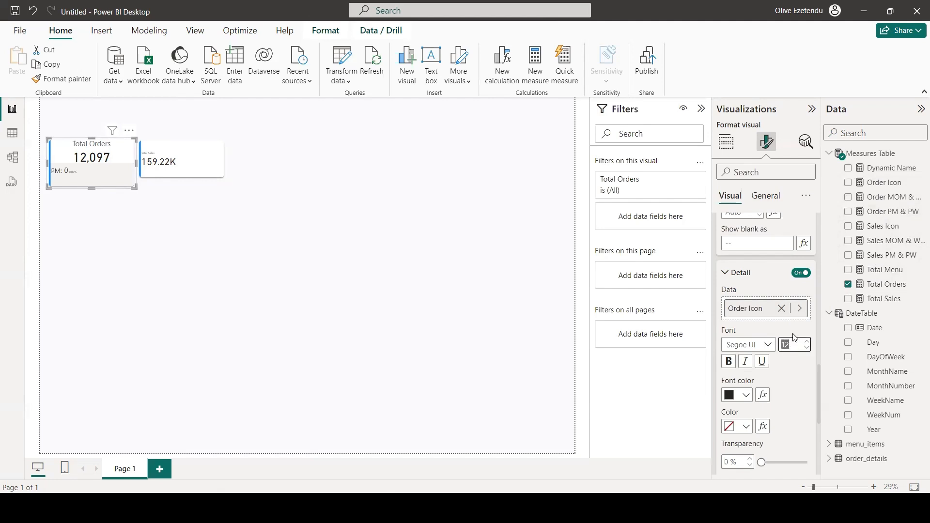
type("30")
scroll(788, 342, "down", 1)
scroll(761, 344, "down", 2)
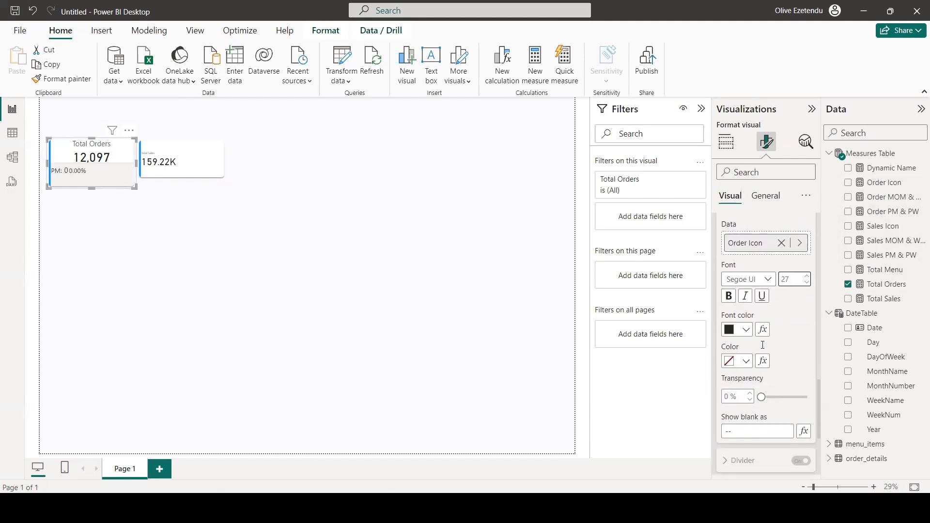
scroll(761, 344, "up", 2)
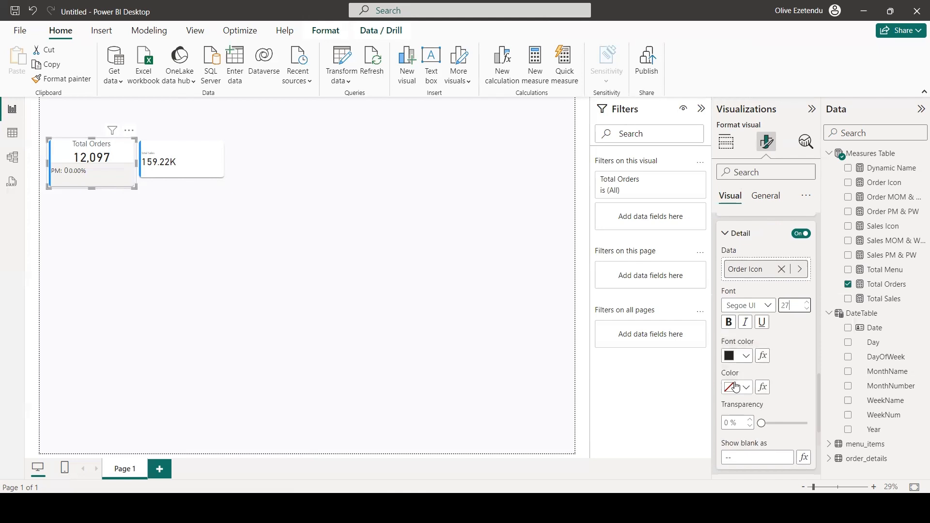
left_click(808, 303)
Step: Start conditional formatting of the detail's font colour, using the Rules style based on the Order MOM & WOW% measure
left_click(763, 356)
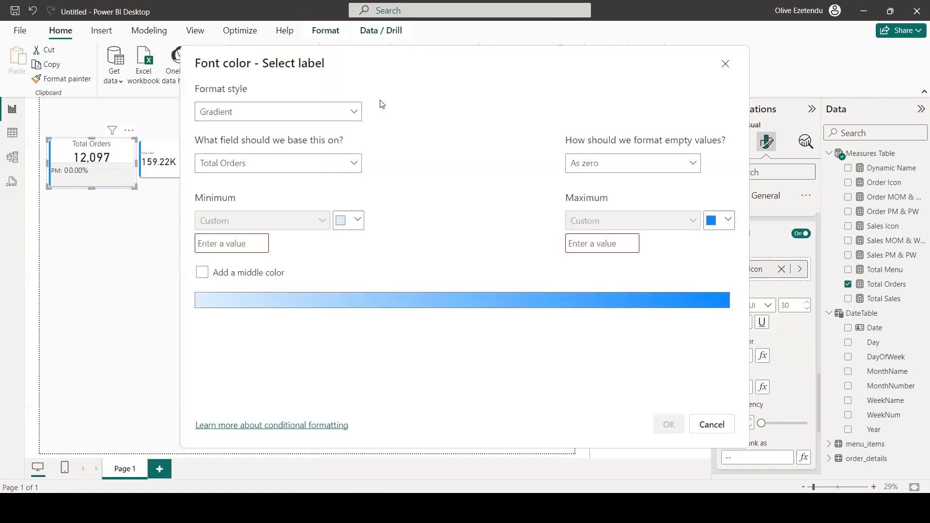
left_click(269, 113)
left_click(251, 152)
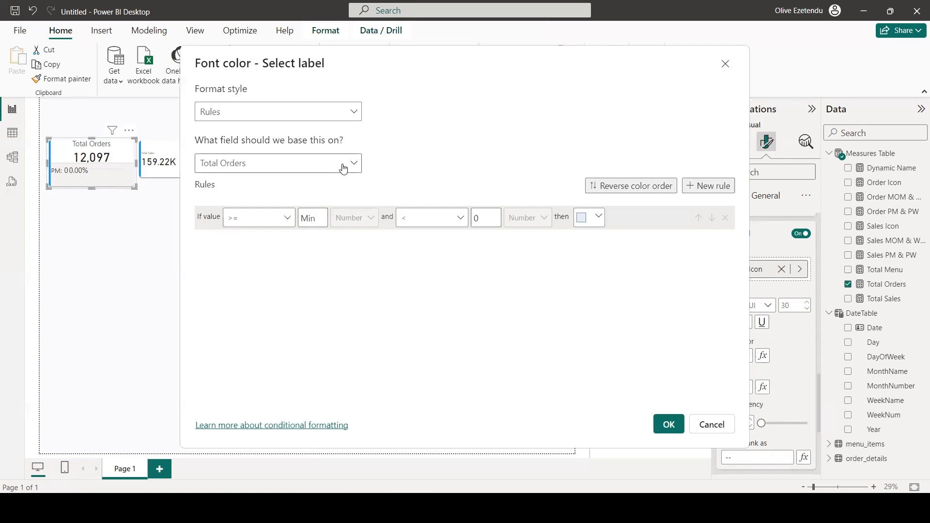
left_click(352, 164)
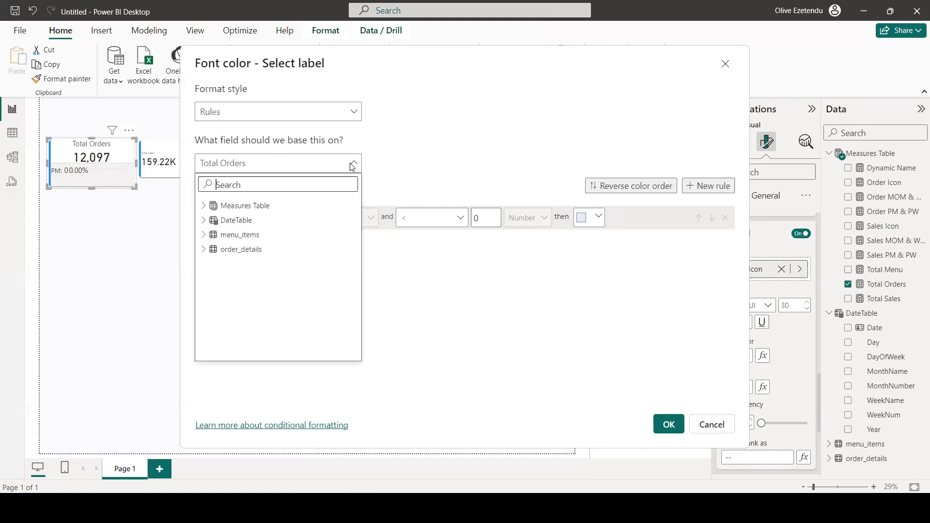
left_click(203, 205)
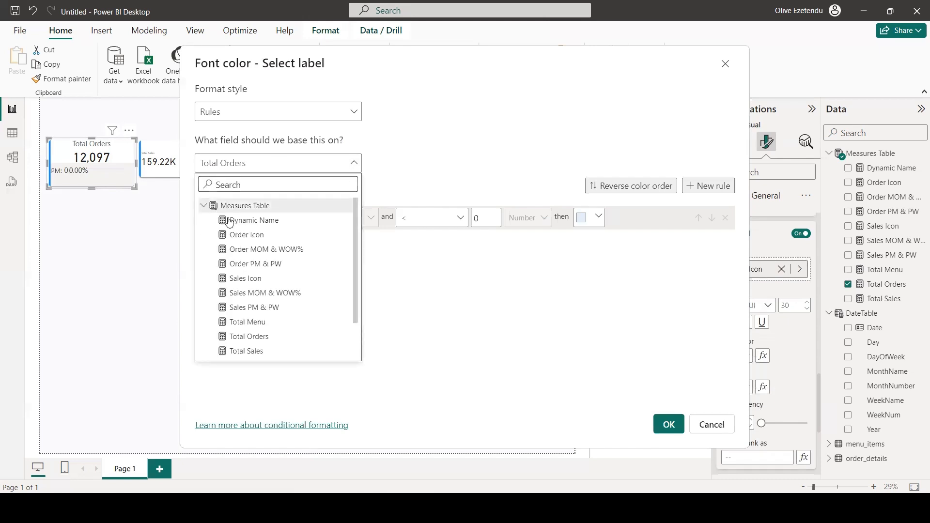
left_click(272, 250)
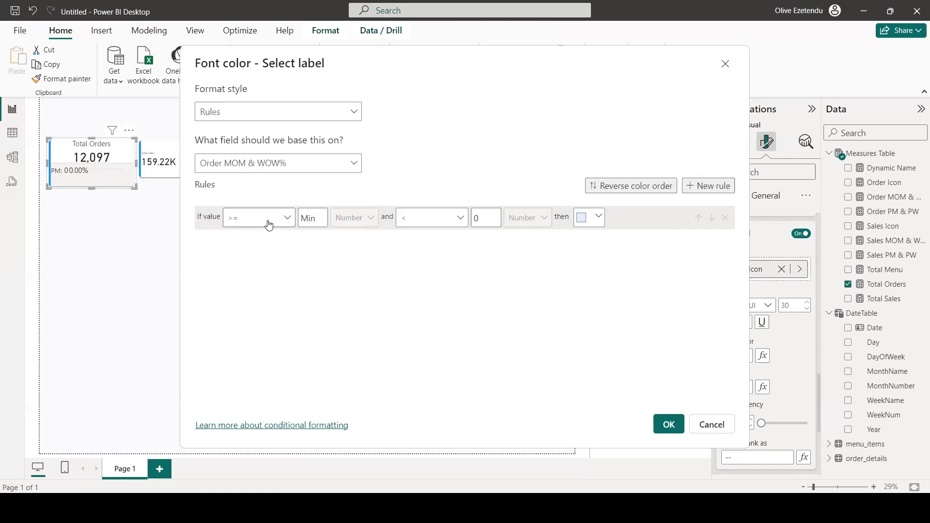
Step: Set the first font colour rule to values > Min and < 0, with the colour #E1412F
left_click(287, 226)
left_click(242, 237)
left_click(597, 221)
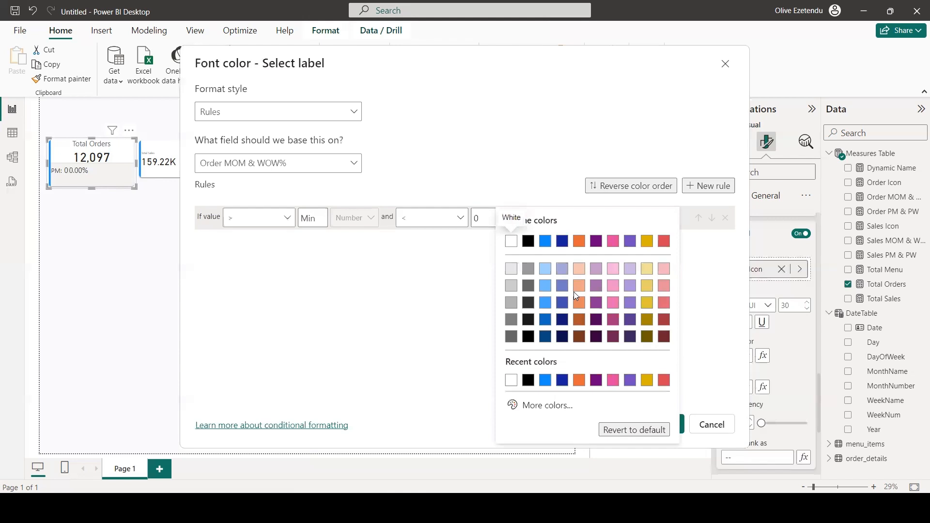
left_click(538, 406)
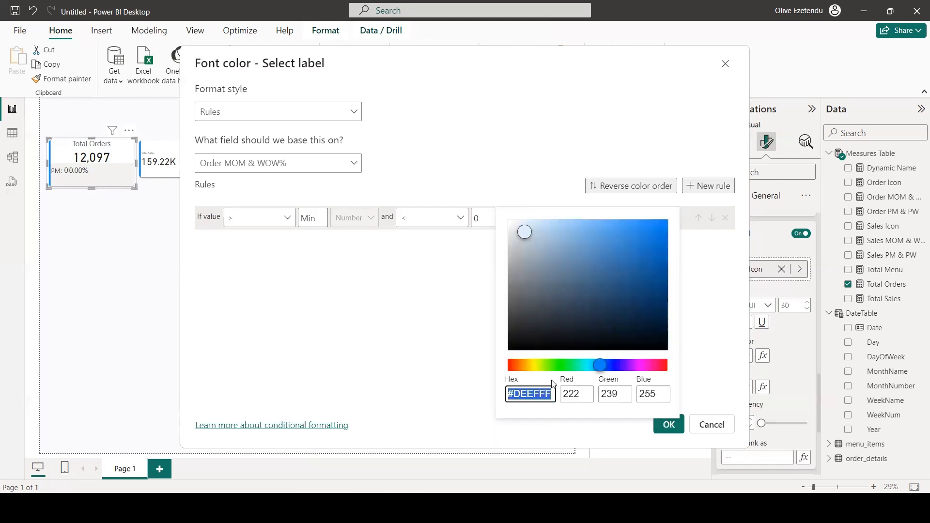
type("E")
type("1412F")
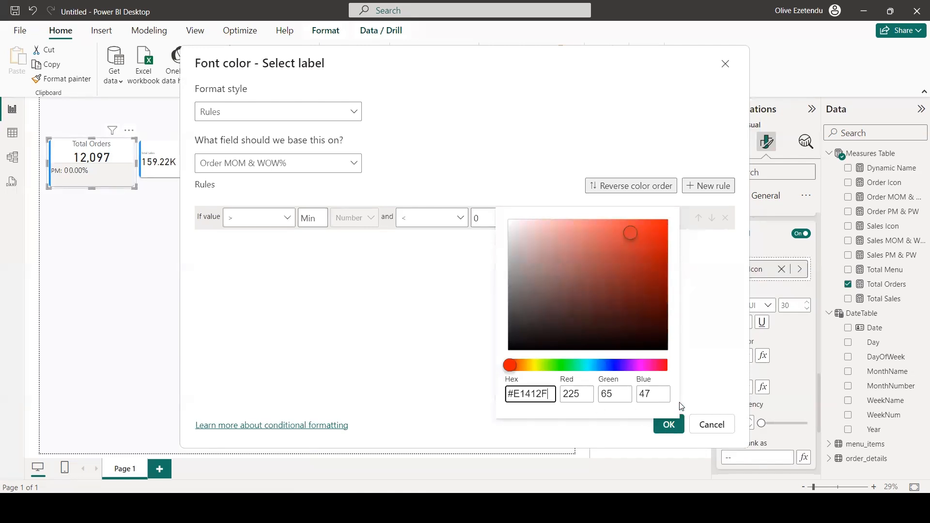
left_click(698, 376)
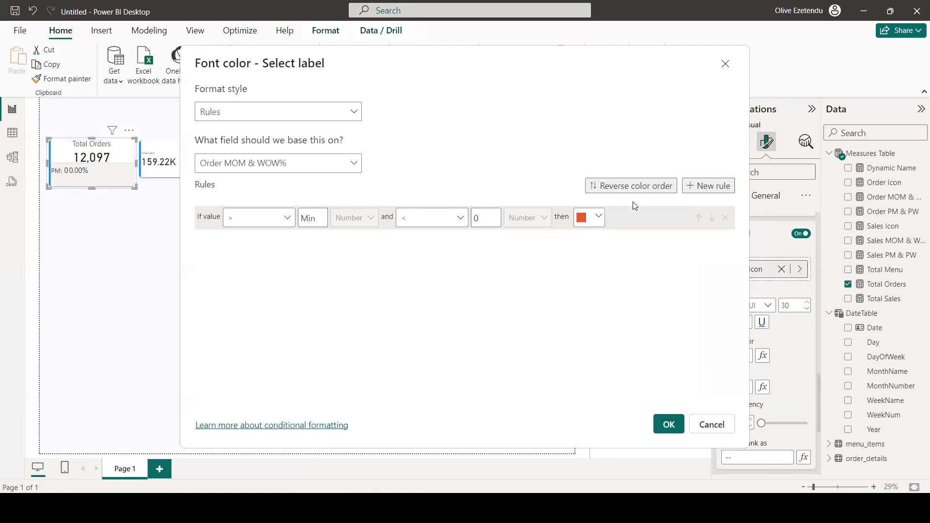
Step: Add a second font colour rule for values > 0 and < Max
left_click(707, 186)
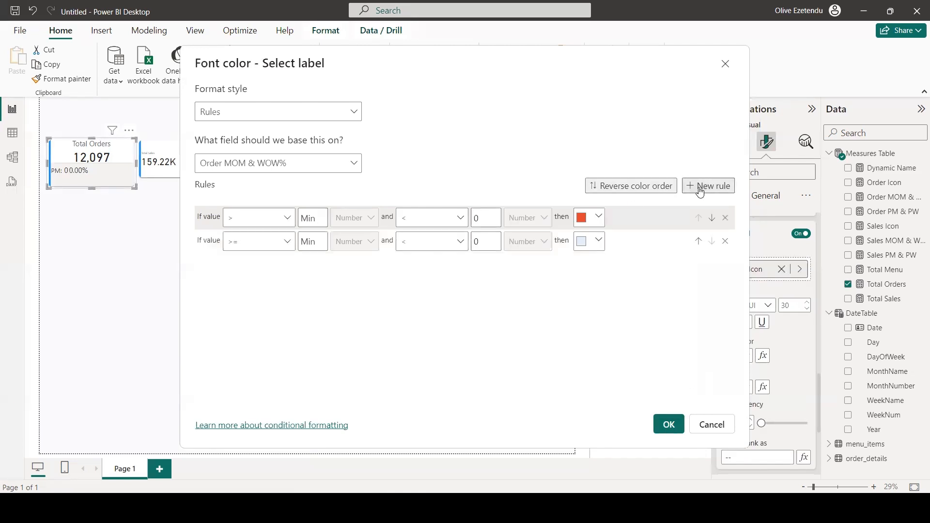
left_click(285, 242)
left_click(255, 264)
type("0")
left_click(483, 242)
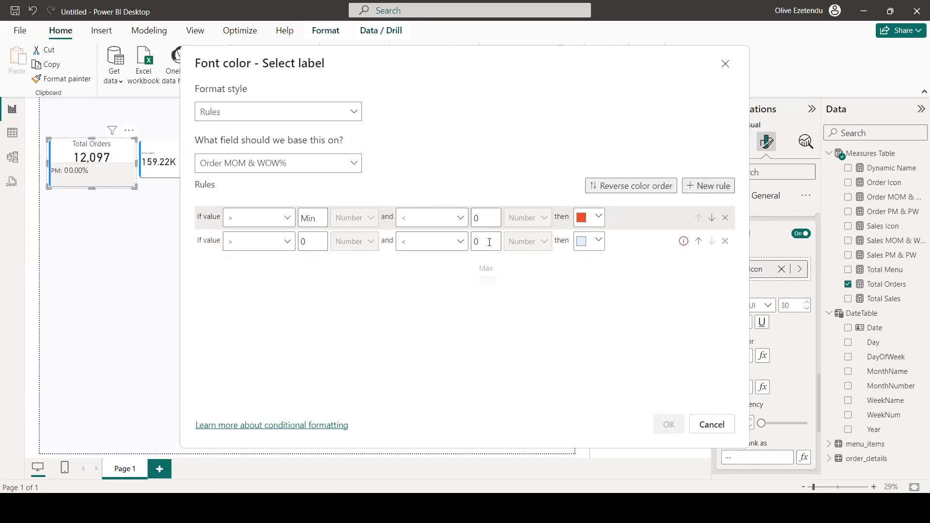
key("BackSpace")
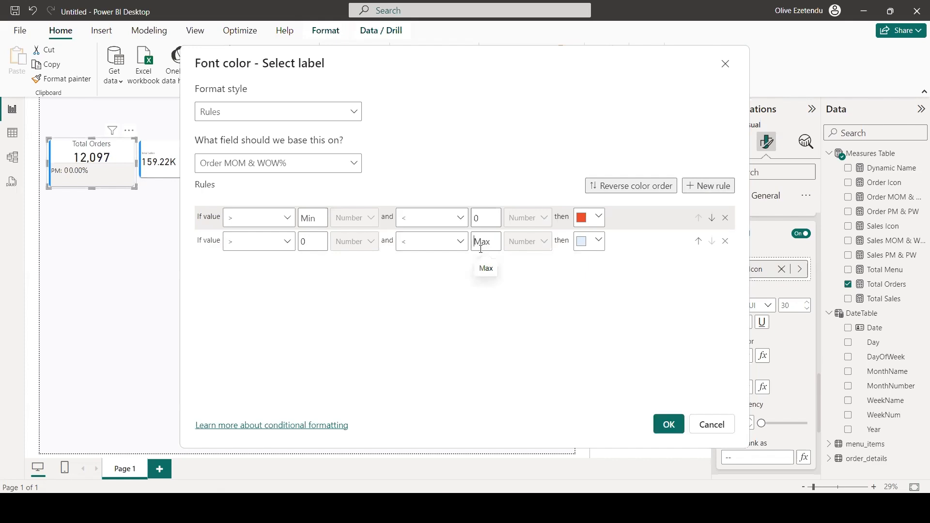
Step: Give the second rule the colour #0DBA59 and apply the conditional formatting
left_click(590, 242)
left_click(537, 405)
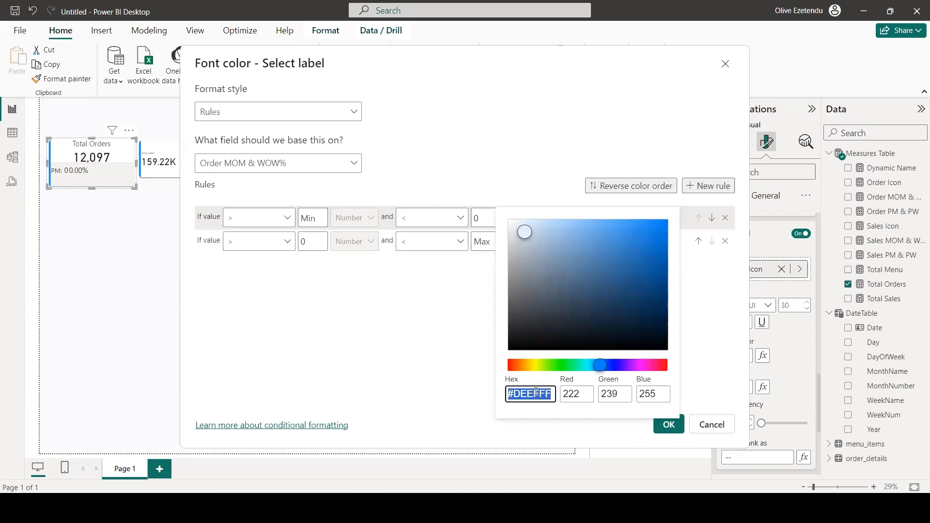
type("0D")
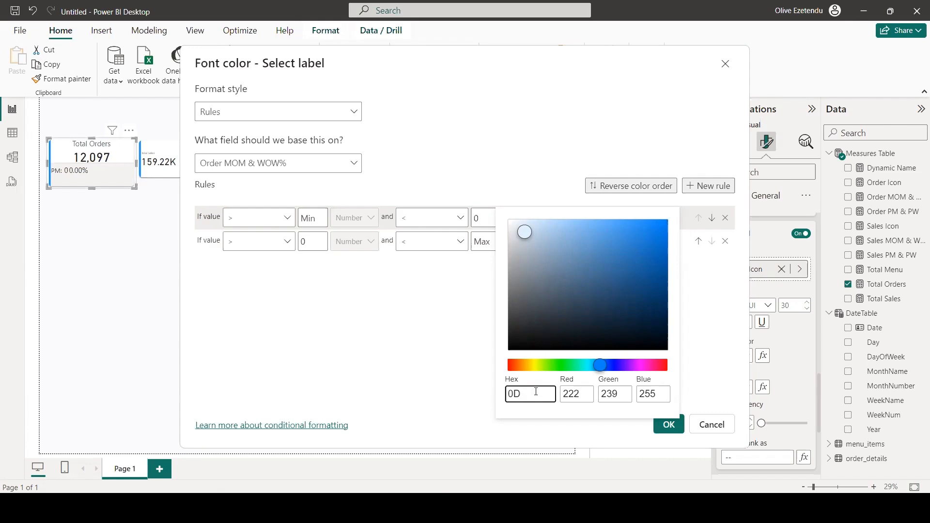
type("BA59")
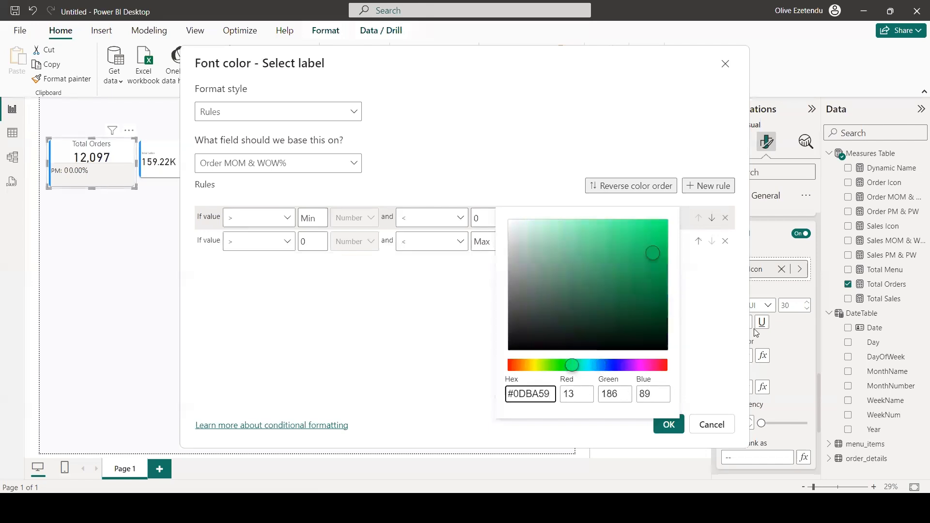
left_click(714, 315)
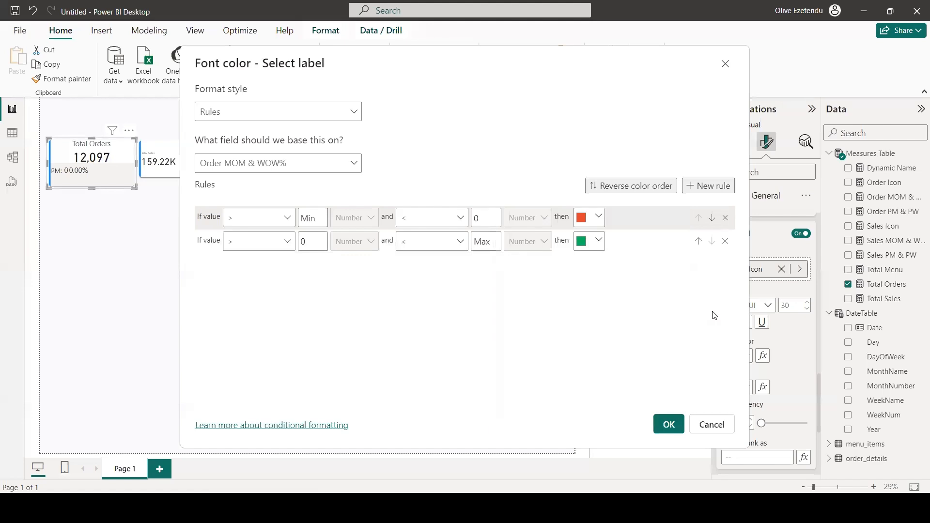
left_click(670, 424)
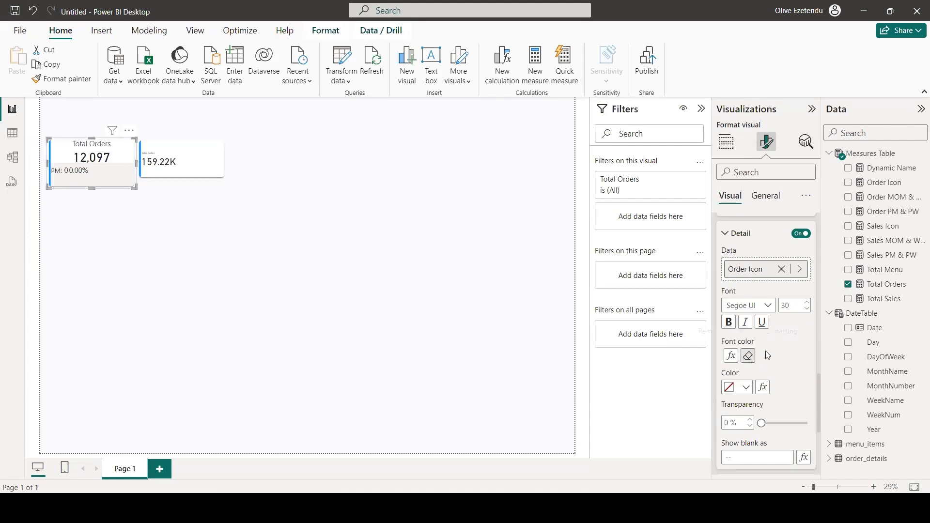
Step: Apply the reference label settings to all series and turn off their divider
scroll(770, 353, "down", 3)
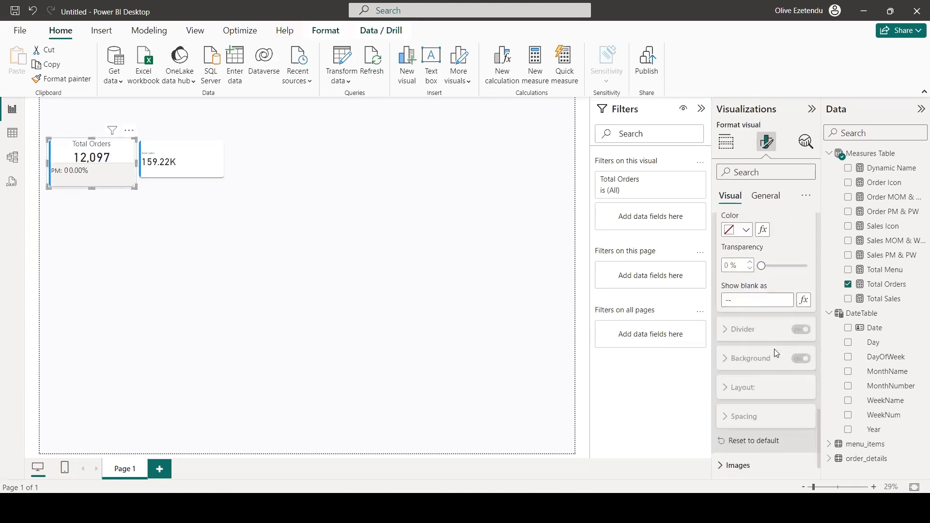
scroll(774, 349, "down", 1)
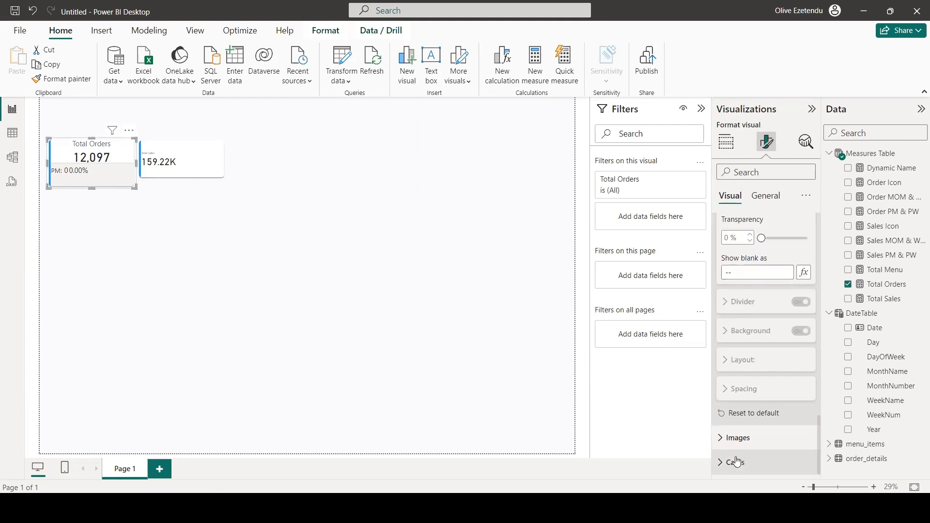
scroll(770, 349, "up", 4)
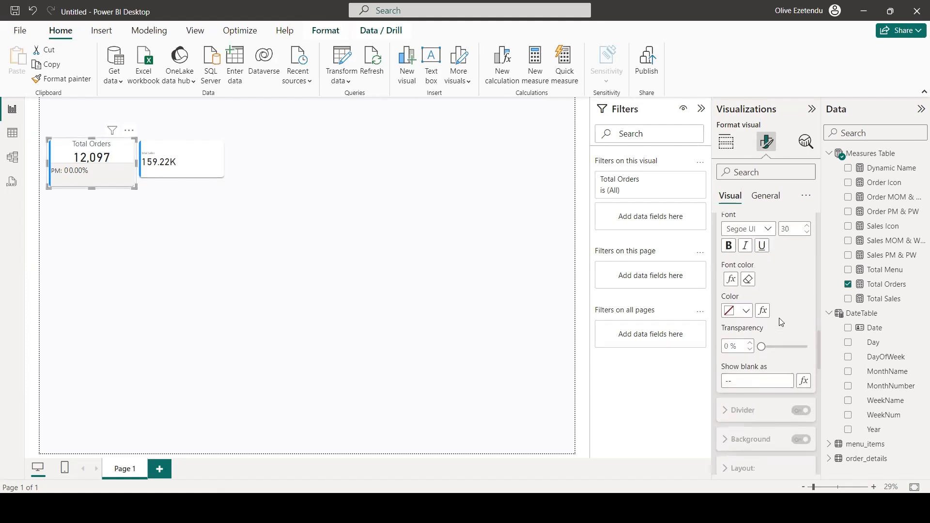
scroll(760, 367, "down", 4)
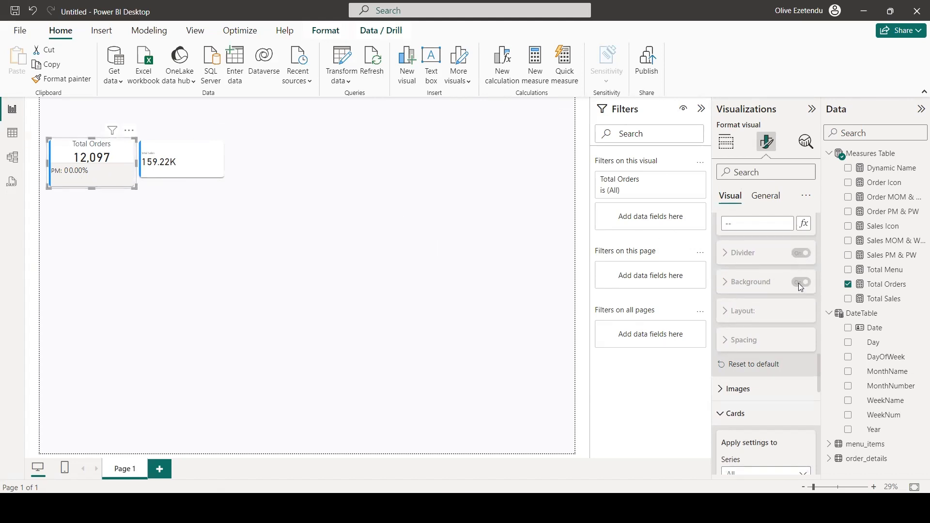
scroll(763, 298, "up", 5)
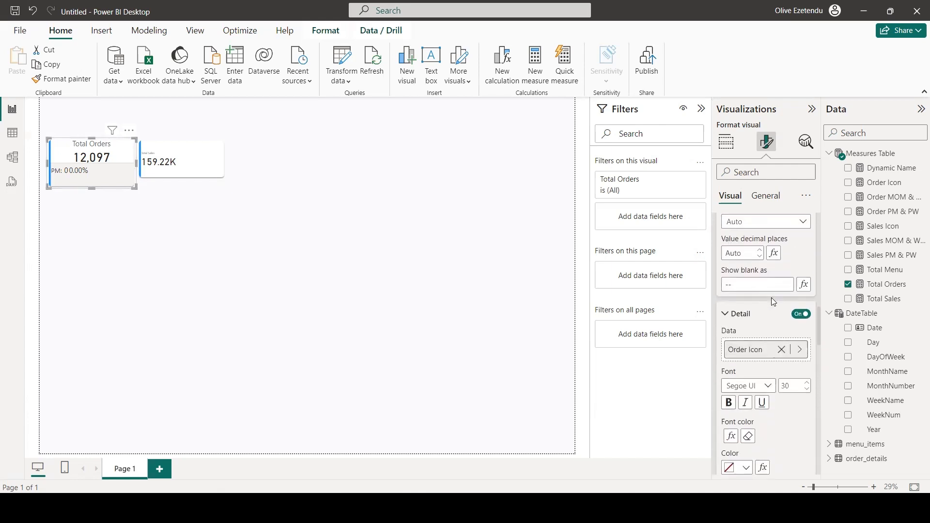
scroll(771, 297, "up", 8)
scroll(773, 303, "up", 8)
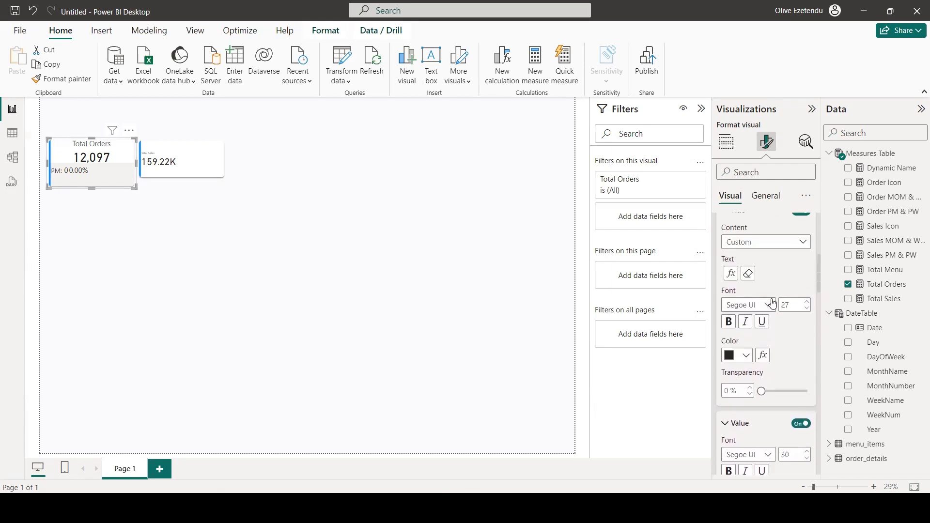
scroll(774, 302, "up", 3)
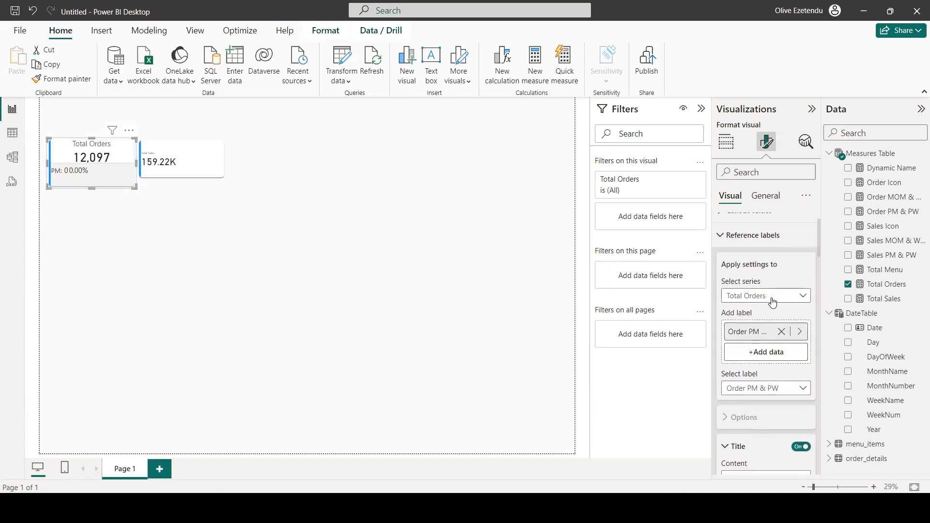
left_click(796, 335)
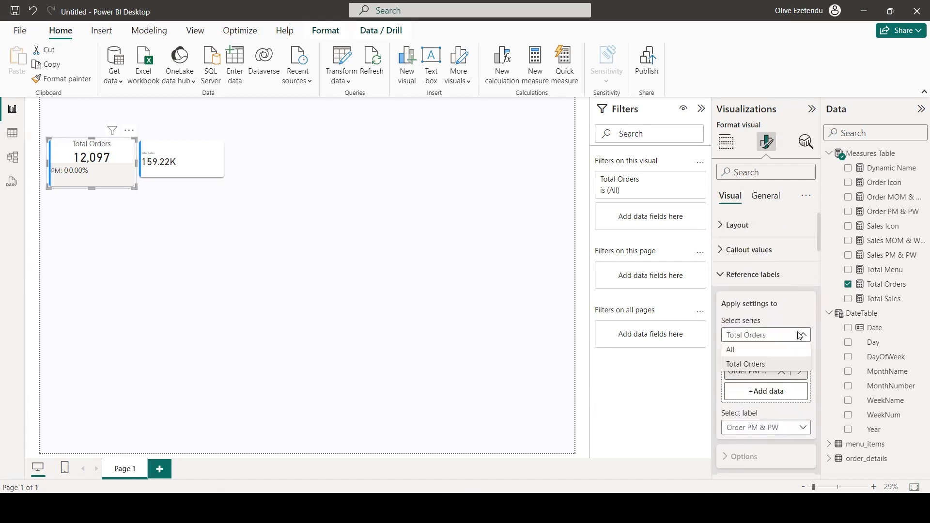
left_click(772, 346)
scroll(772, 341, "down", 8)
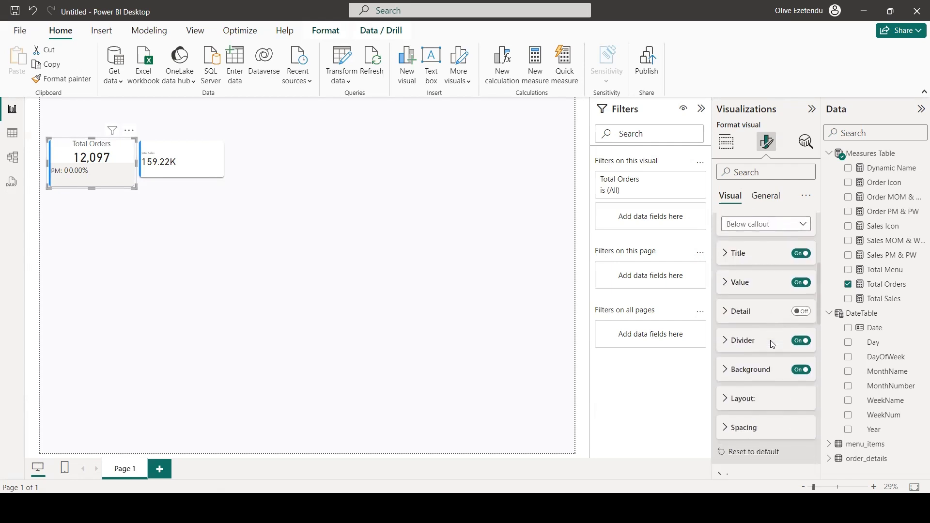
scroll(773, 335, "up", 4)
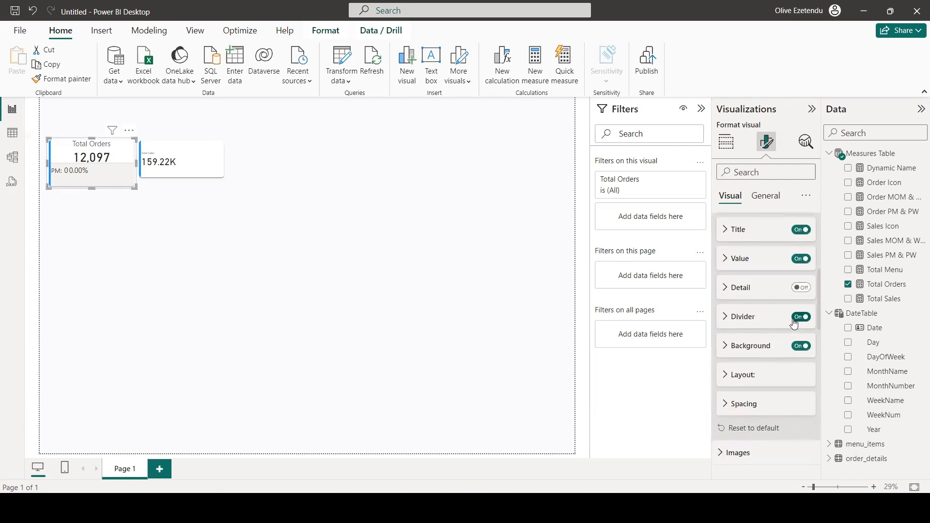
scroll(795, 339, "up", 1)
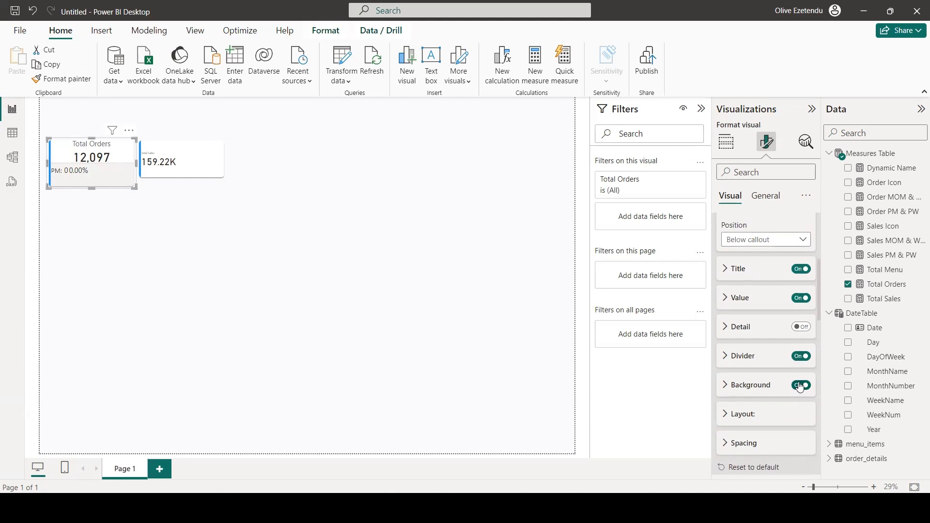
left_click(800, 356)
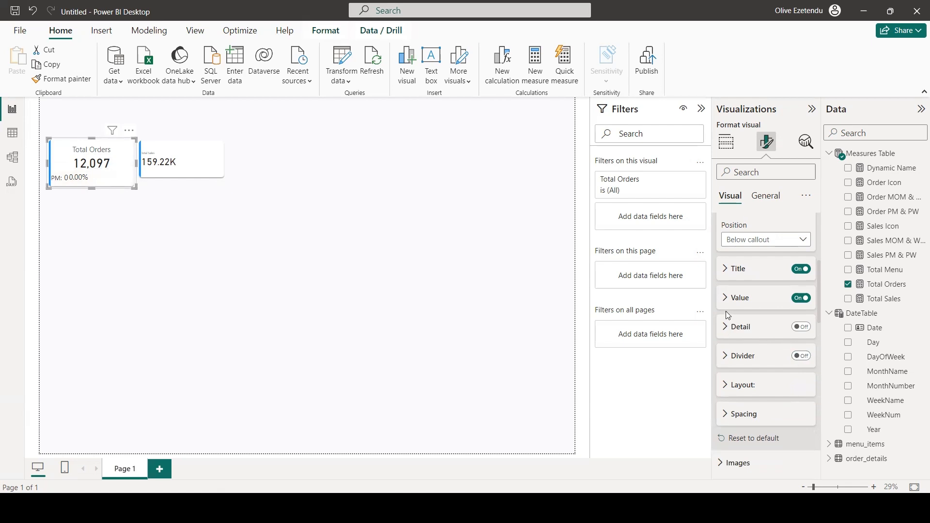
Step: Increase the font sizes of the Total Orders reference label's title and value, setting the value's size to 31
scroll(764, 297, "up", 4)
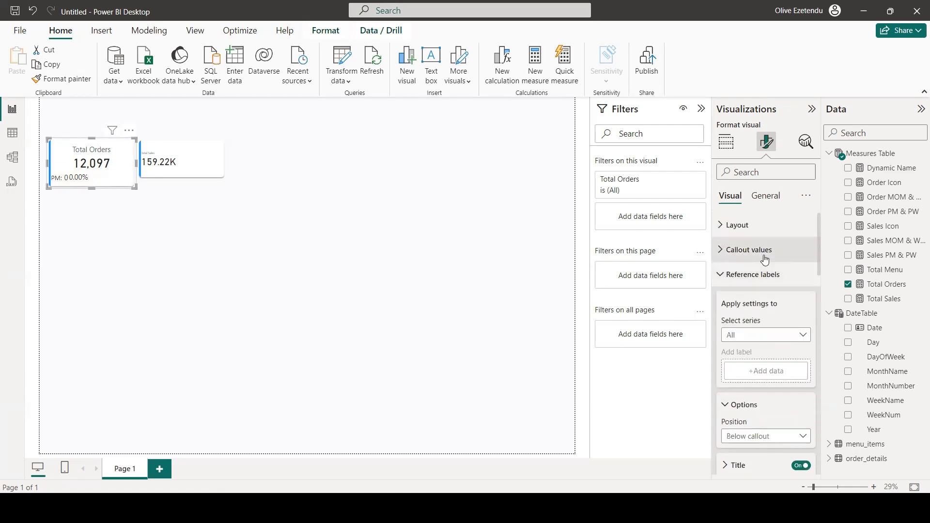
left_click(780, 335)
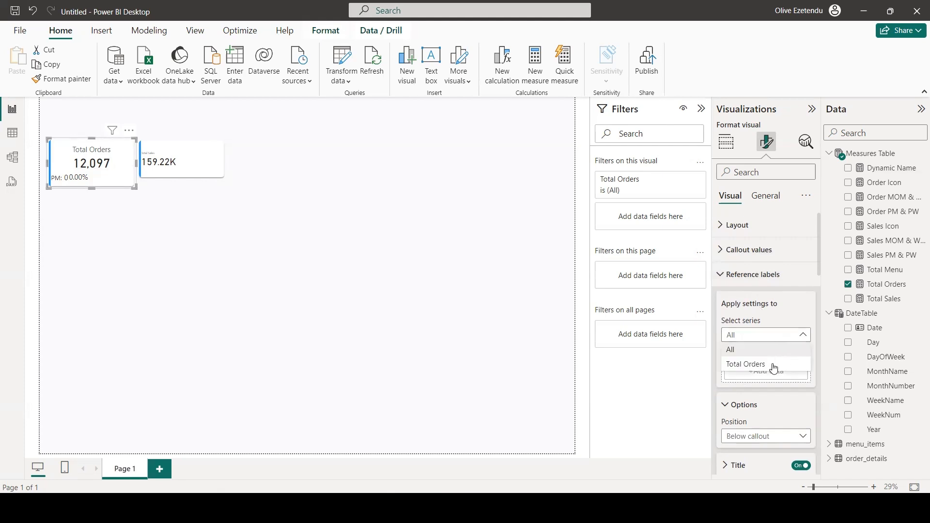
left_click(775, 351)
scroll(771, 336, "down", 4)
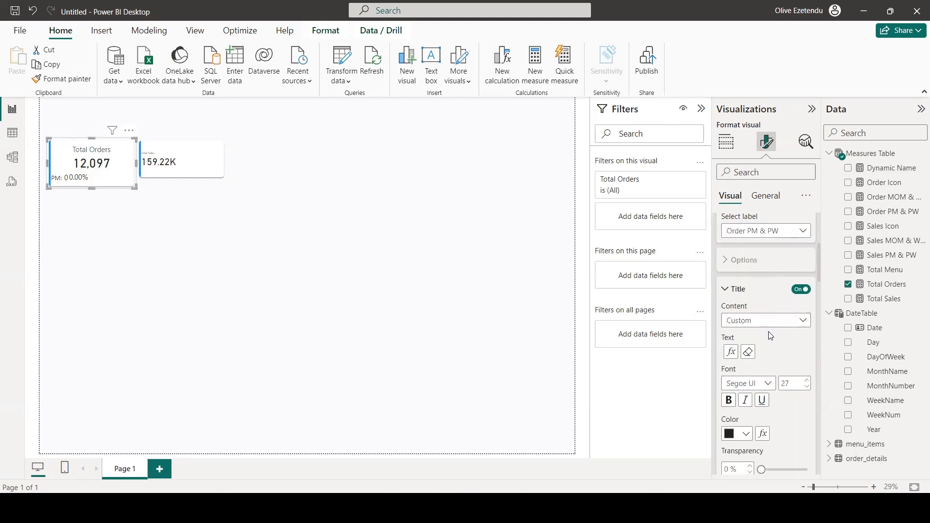
scroll(772, 336, "down", 1)
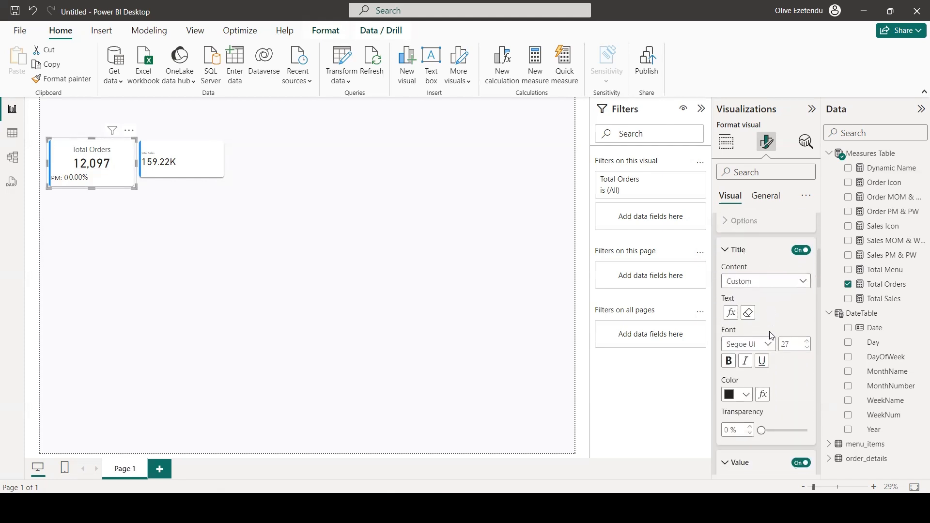
left_click(808, 341)
scroll(787, 363, "down", 4)
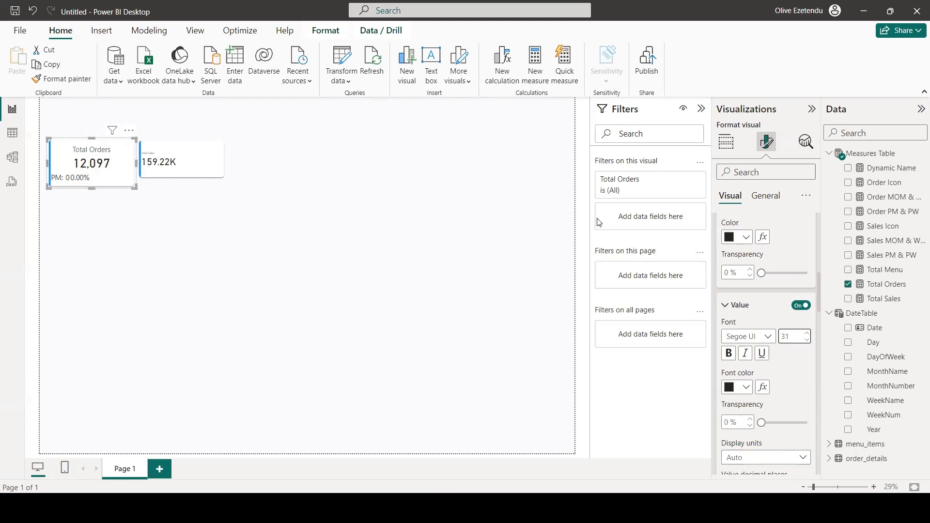
Step: Insert a clustered bar chart of Total Sales by WeekName in the empty area beside the cards and enlarge it
left_click(734, 150)
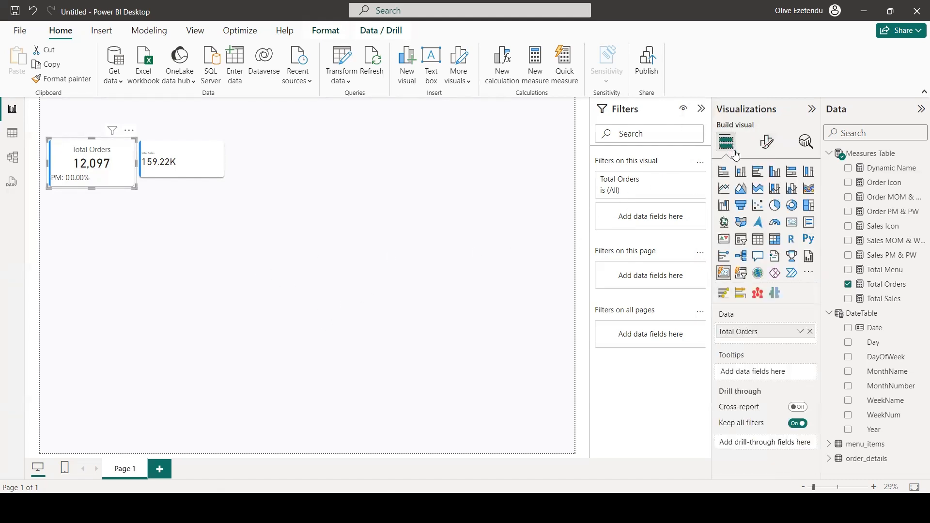
left_click(504, 334)
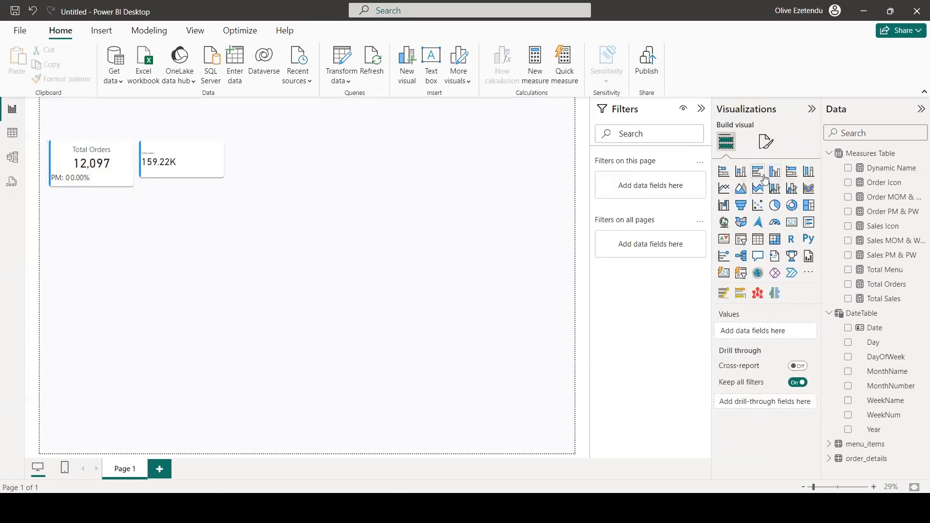
left_click(758, 173)
left_click_drag(84, 141, 418, 225)
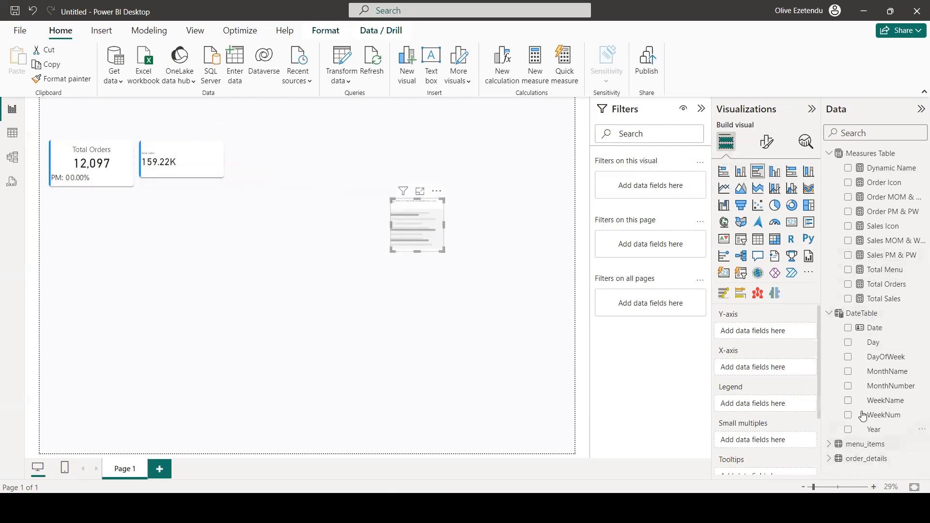
left_click(848, 400)
left_click(832, 303)
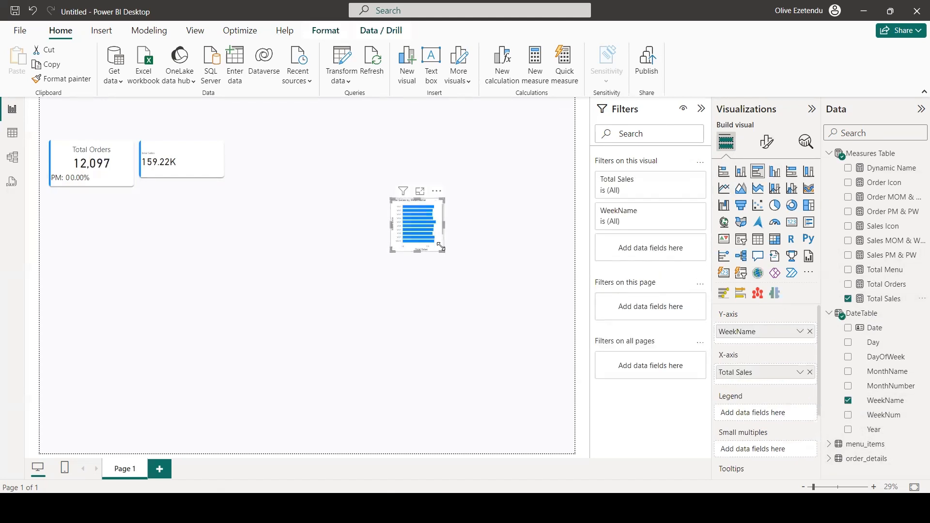
left_click_drag(441, 246, 573, 374)
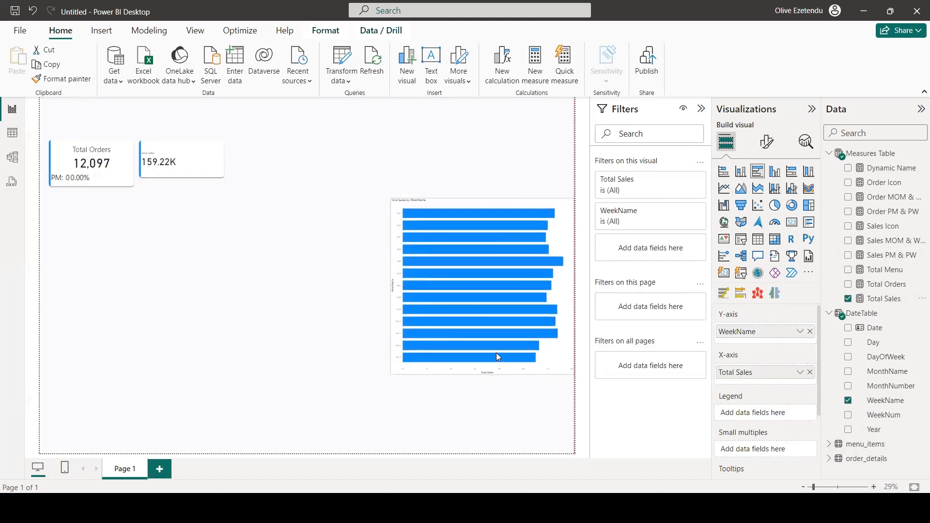
Step: Cross-filter the order and sales cards by the ninth week bar in the bar chart
left_click(422, 309)
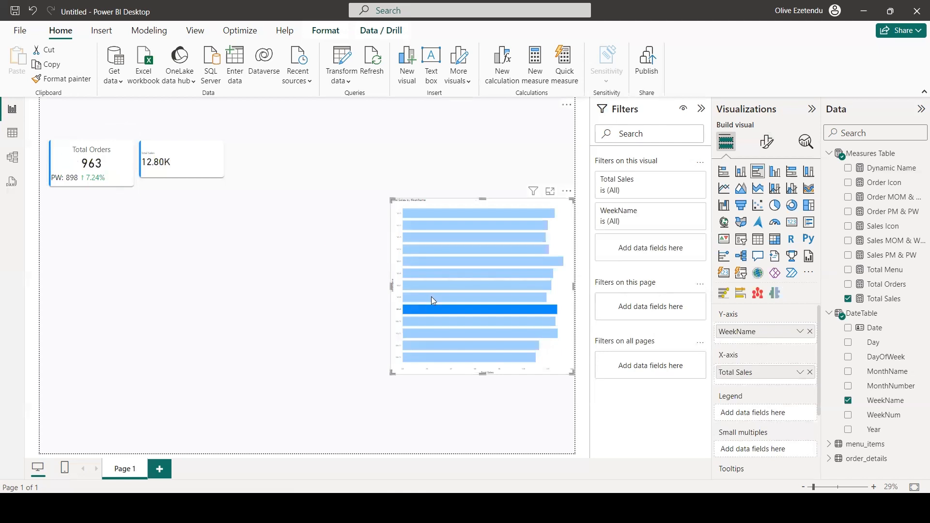
Step: Cross-filter the cards by the tenth and twelfth week bars in turn and clear the bar selection
mouse_move(495, 317)
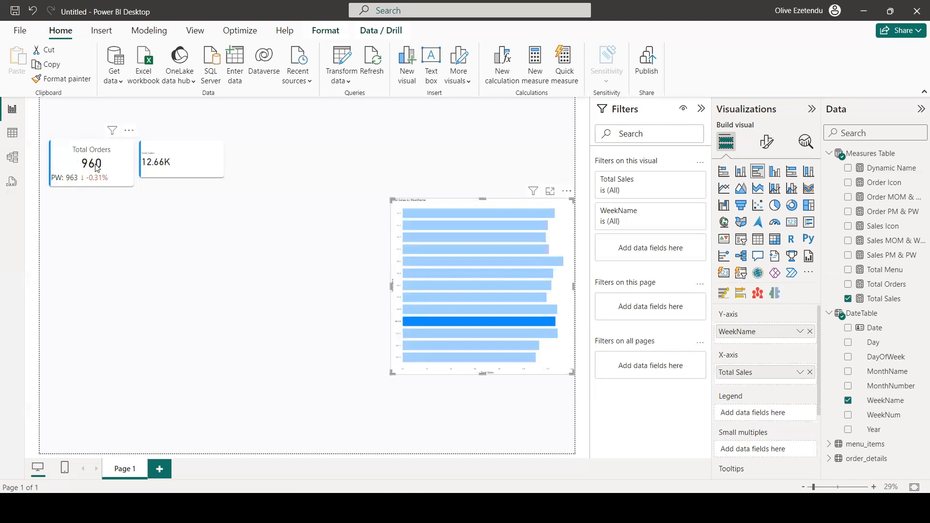
left_click(493, 346)
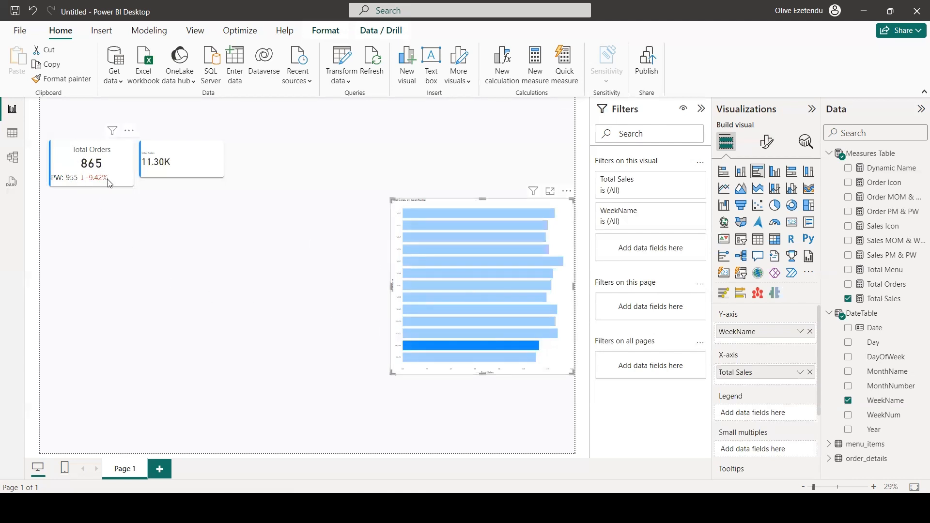
left_click(440, 345)
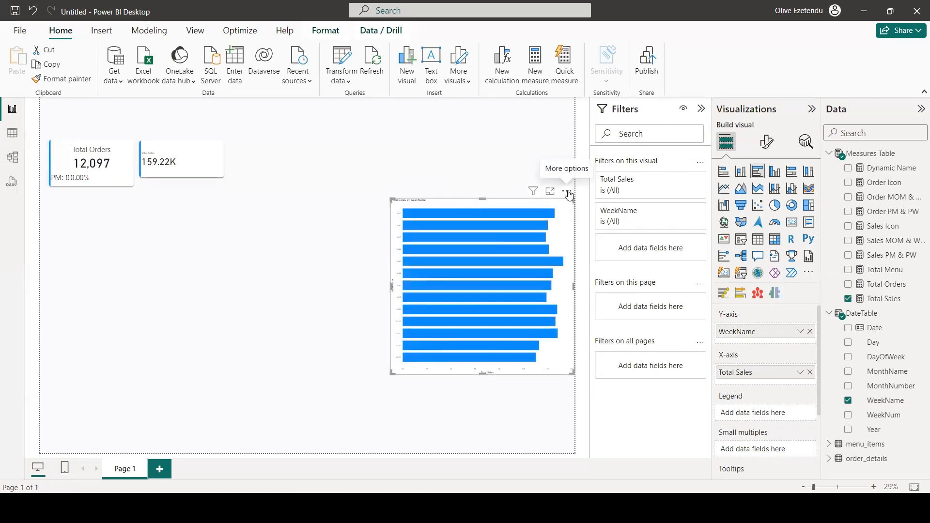
Step: Remove the Total Sales by WeekName bar chart from the page
left_click(567, 191)
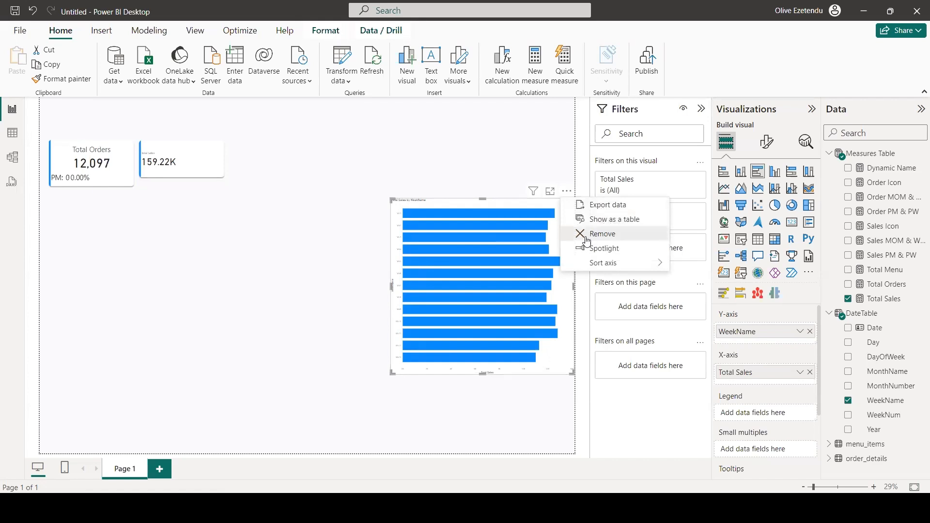
left_click(593, 236)
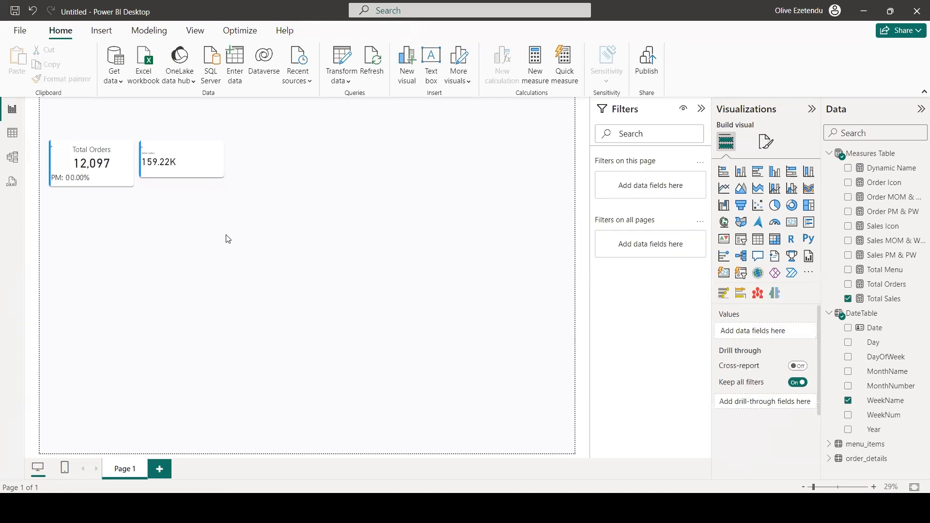
Step: Enlarge the Total Sales card to the height of the Total Orders card and set its callout value font size to 60
left_click(186, 154)
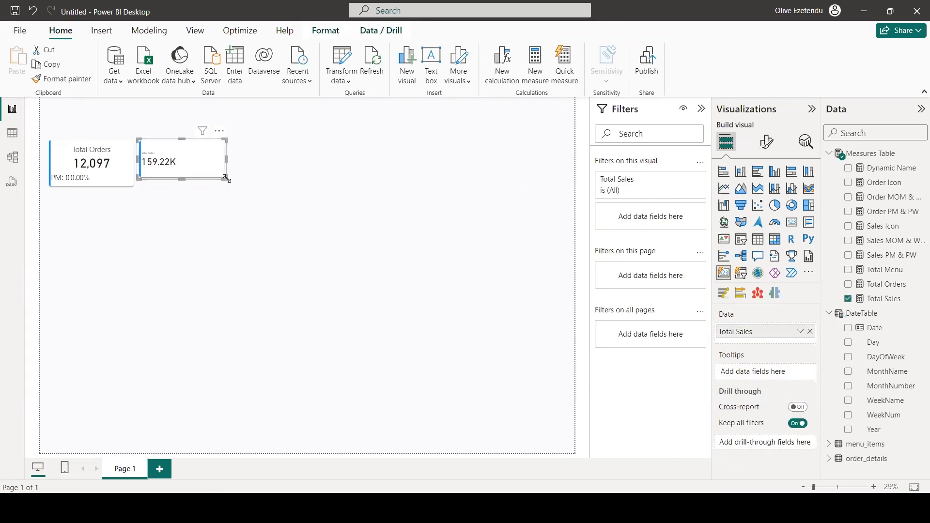
left_click_drag(225, 178, 229, 189)
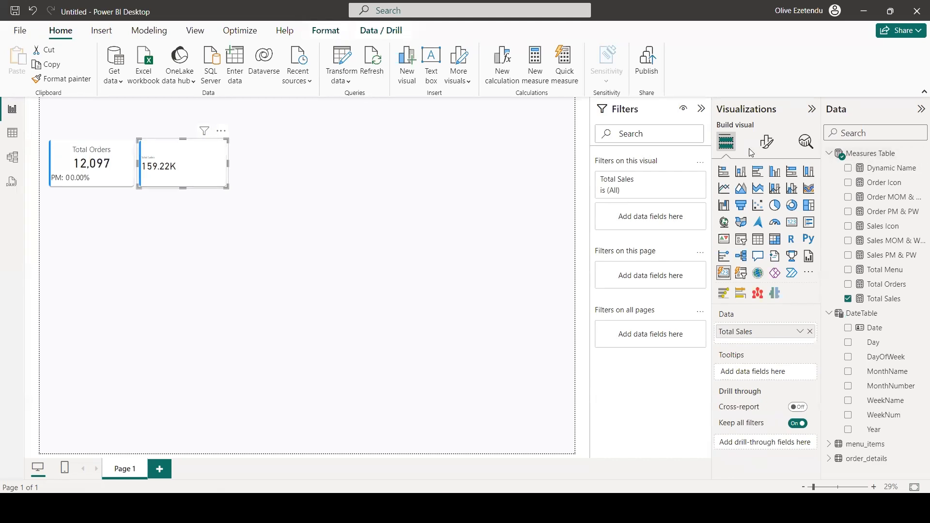
left_click(767, 141)
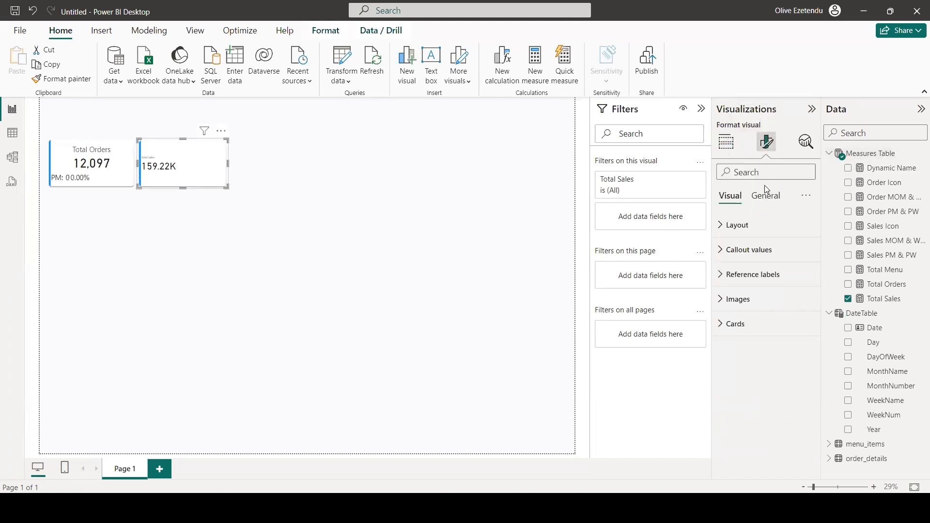
left_click(745, 249)
scroll(785, 234, "down", 3)
double_click(792, 251)
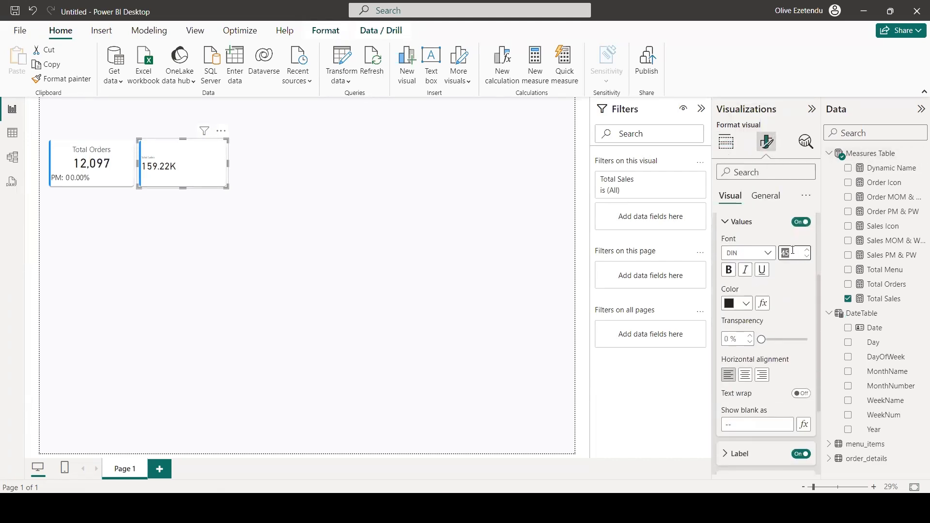
type("60")
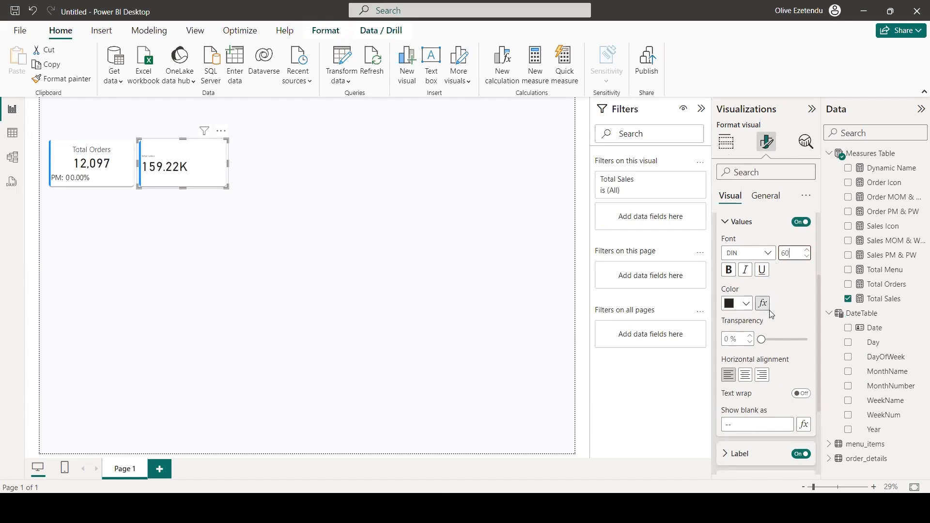
Step: Set the font size of the Total Sales card's callout label to 30
scroll(771, 314, "down", 3)
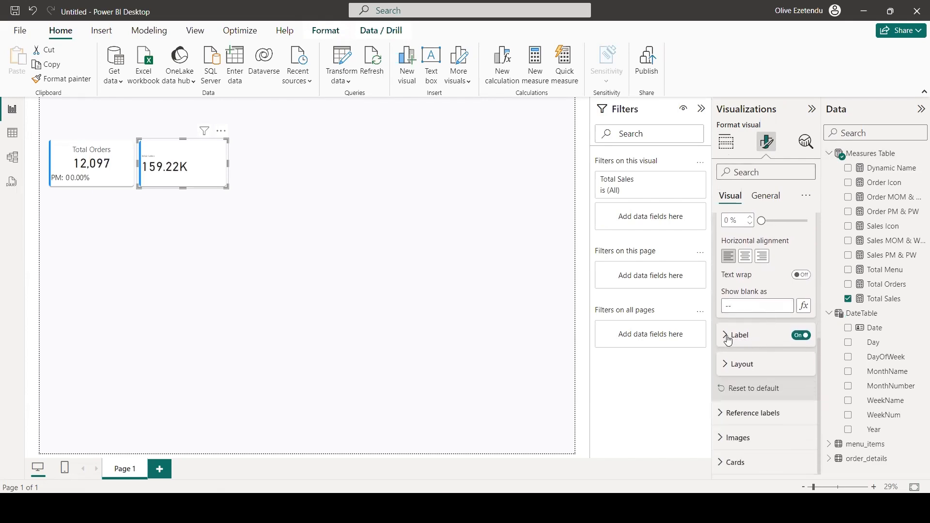
left_click(761, 334)
scroll(764, 320, "down", 3)
double_click(790, 310)
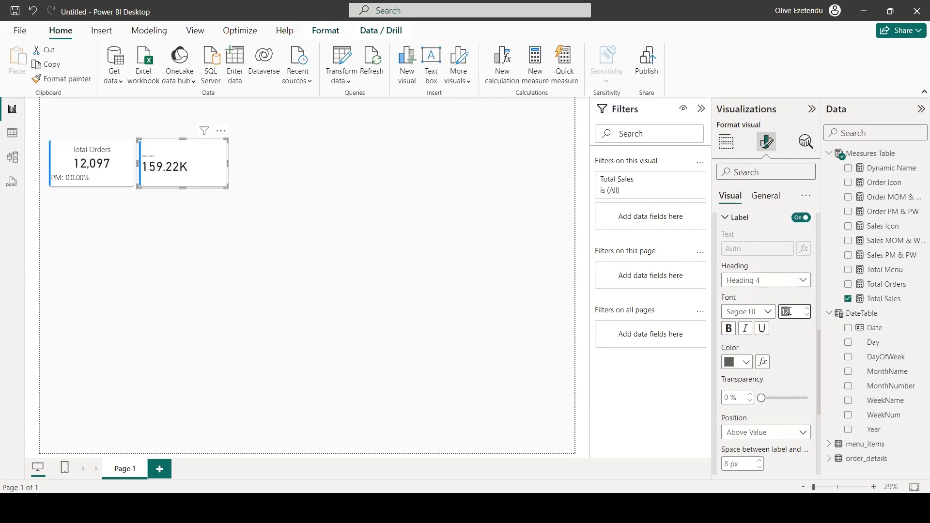
type("30")
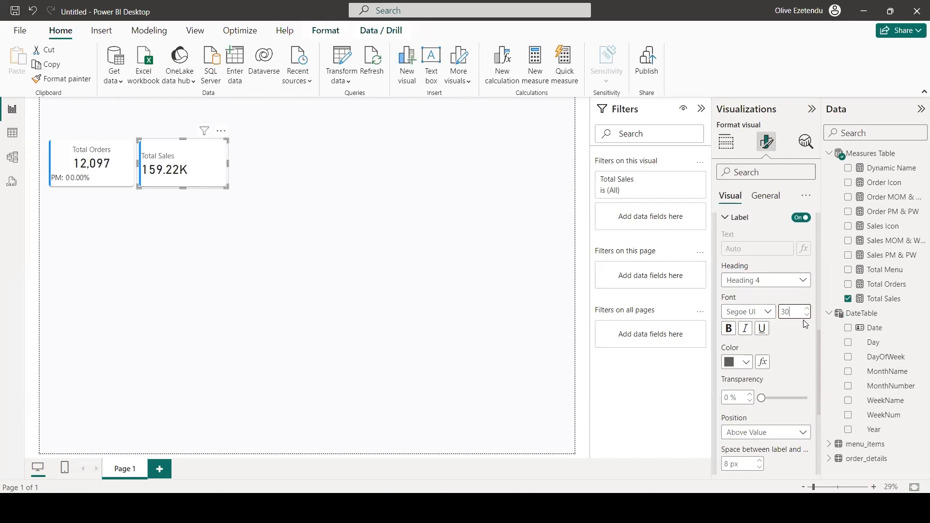
Step: Center the Total Sales card's callout value horizontally
scroll(795, 370, "down", 5)
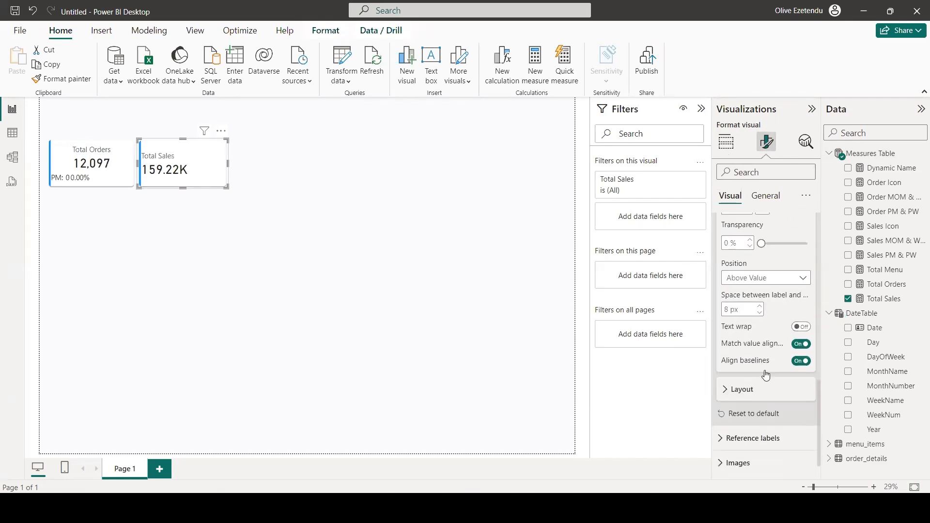
scroll(772, 362, "up", 3)
scroll(772, 362, "up", 5)
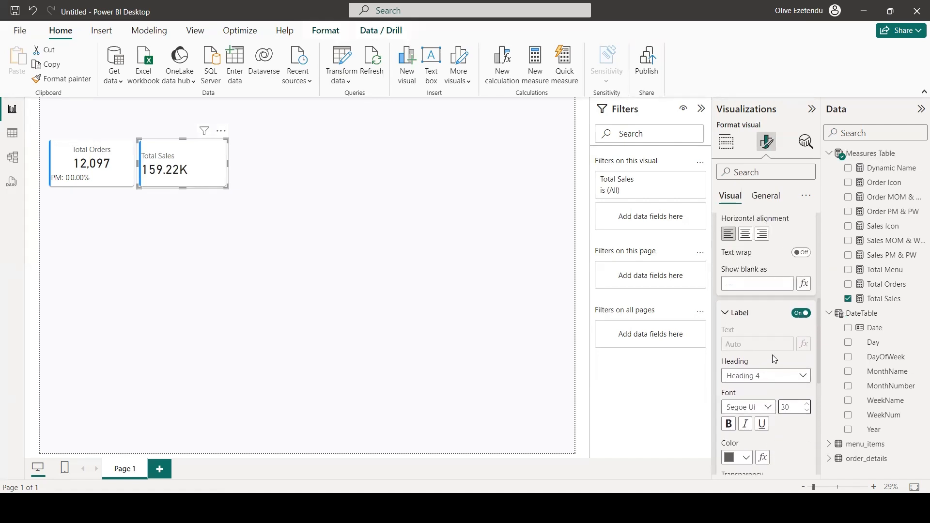
left_click(750, 353)
Step: Add the Sales PM & PW measure as a reference label on the Total Sales card
scroll(756, 351, "down", 4)
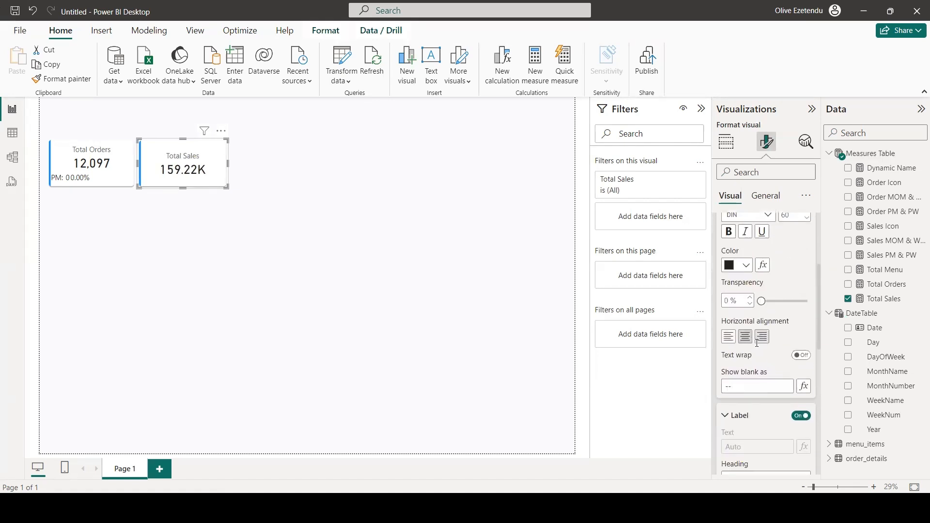
scroll(758, 348, "down", 4)
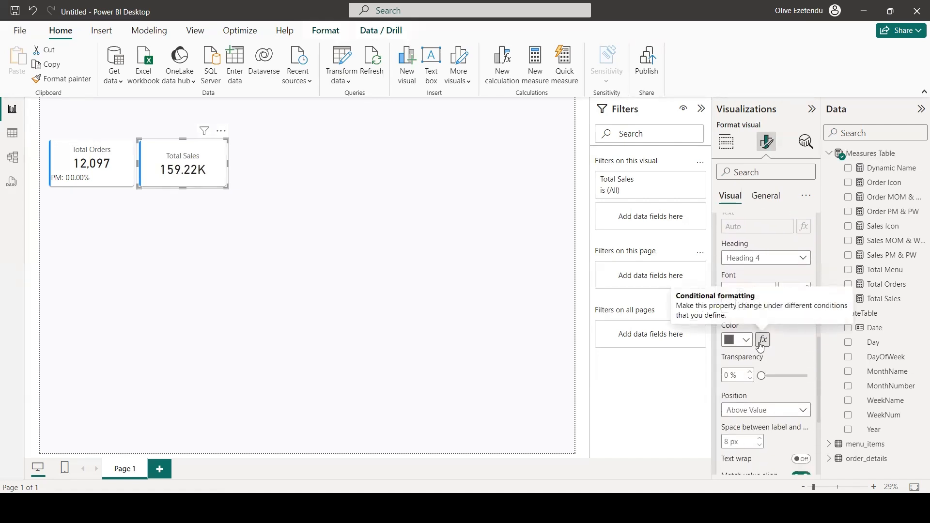
left_click(760, 413)
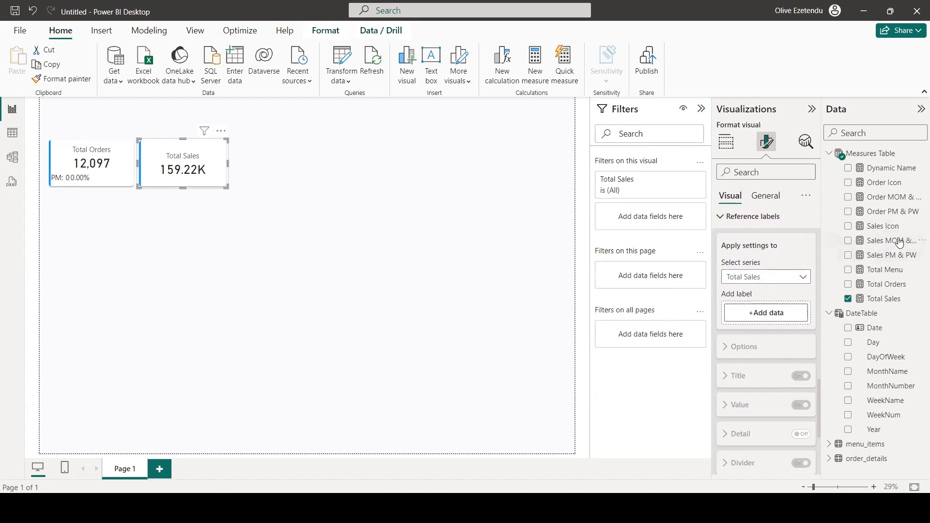
left_click_drag(898, 254, 785, 316)
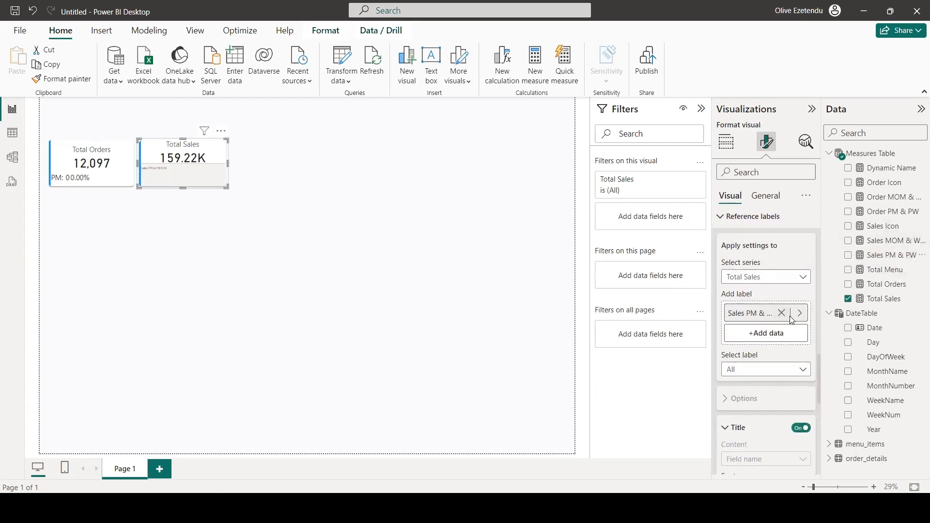
Step: Apply the reference label settings to Sales PM & PW and switch its title content to Custom
scroll(791, 315, "down", 3)
scroll(792, 319, "up", 2)
scroll(793, 318, "down", 2)
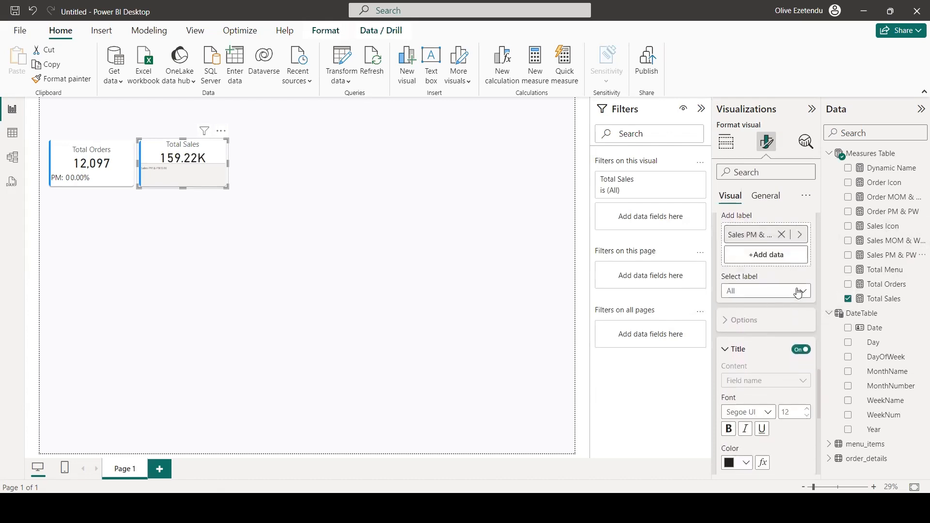
left_click(799, 292)
left_click(789, 321)
scroll(792, 315, "down", 2)
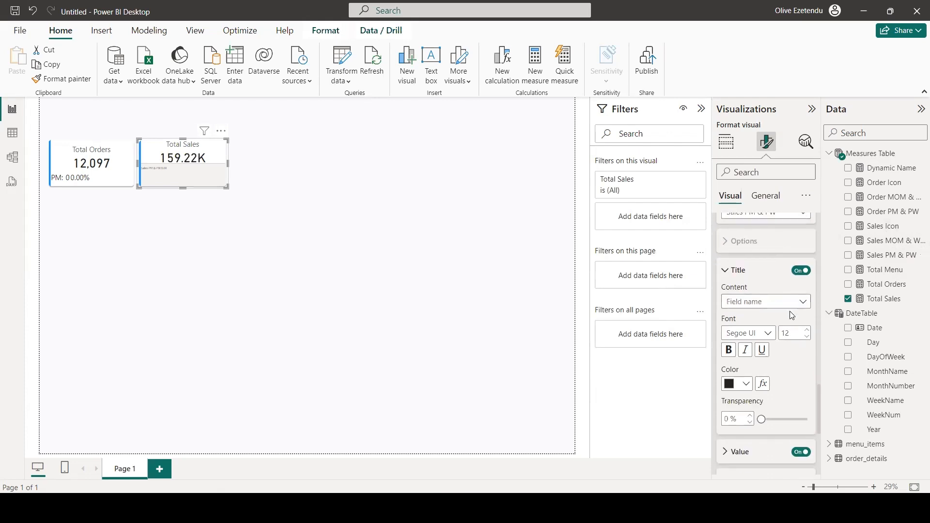
scroll(792, 315, "down", 1)
left_click(800, 262)
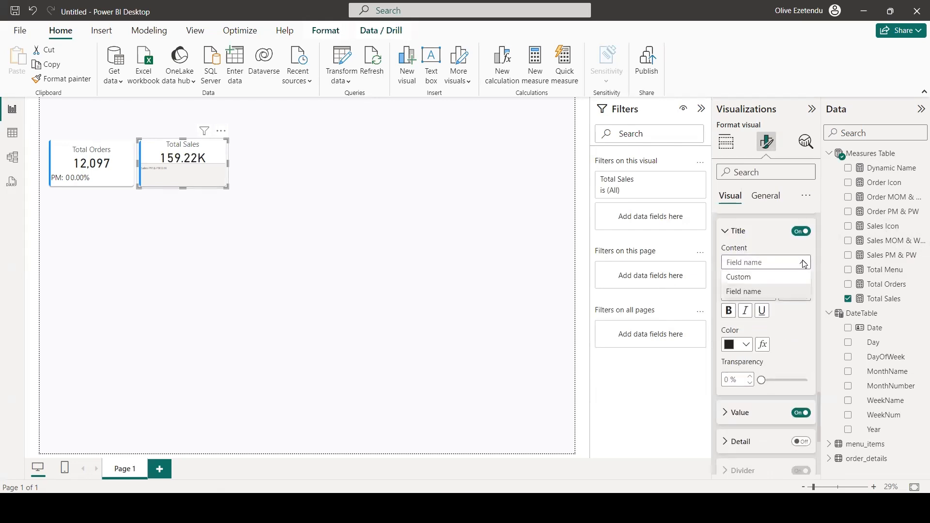
left_click(762, 278)
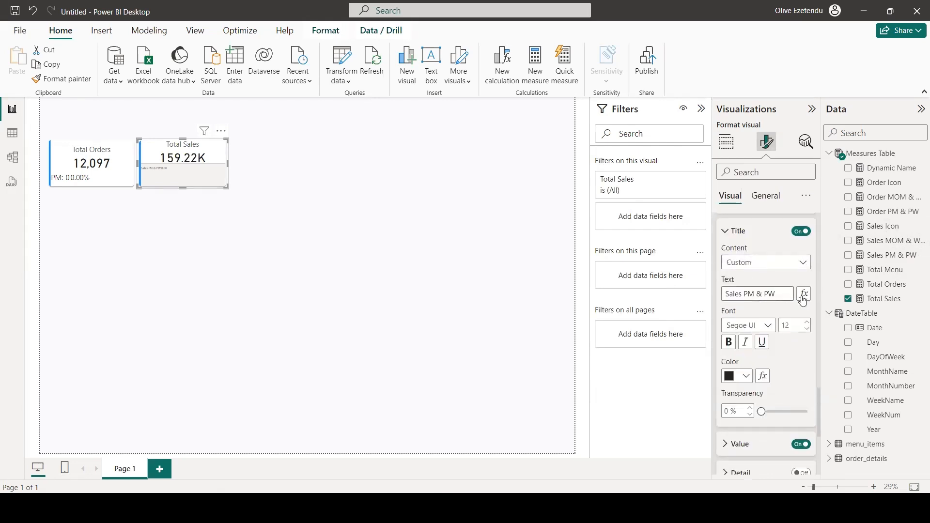
Step: Base the reference label's title text on the Dynamic Name measure as a field value
left_click(803, 294)
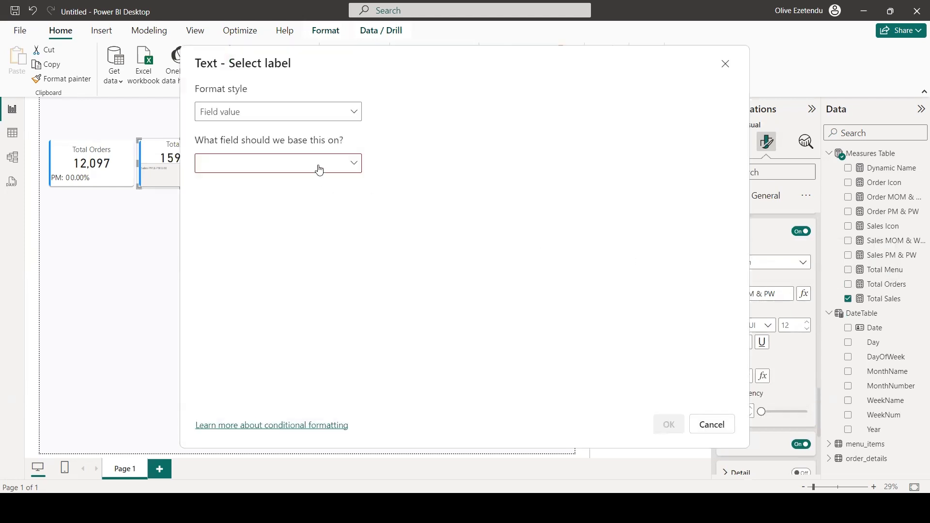
left_click(319, 169)
left_click(204, 205)
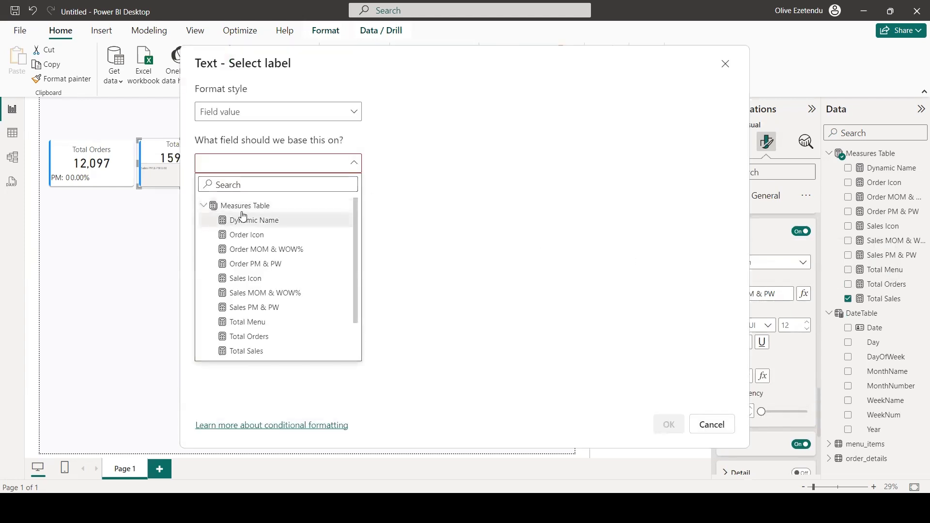
left_click(227, 219)
left_click(667, 426)
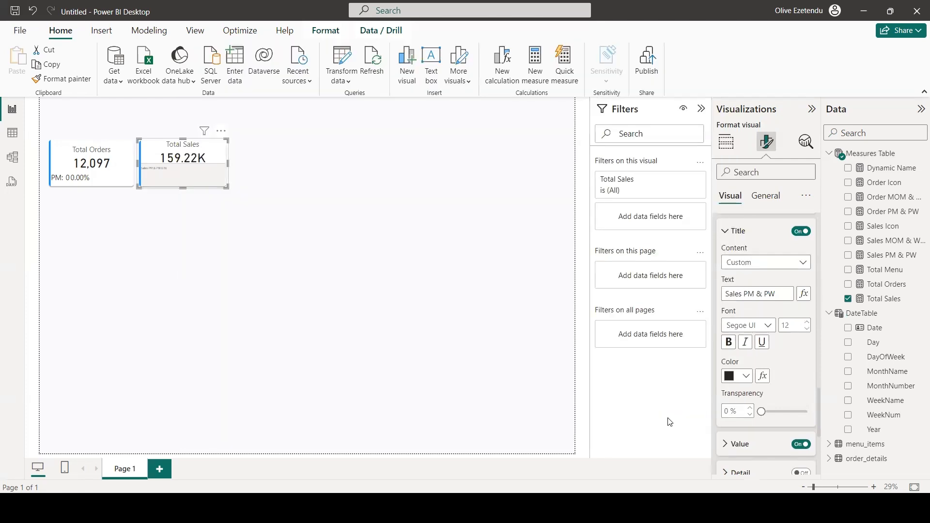
Step: Set the Sales PM & PW reference label's title font size to 30 and its value font size to 31
double_click(795, 325)
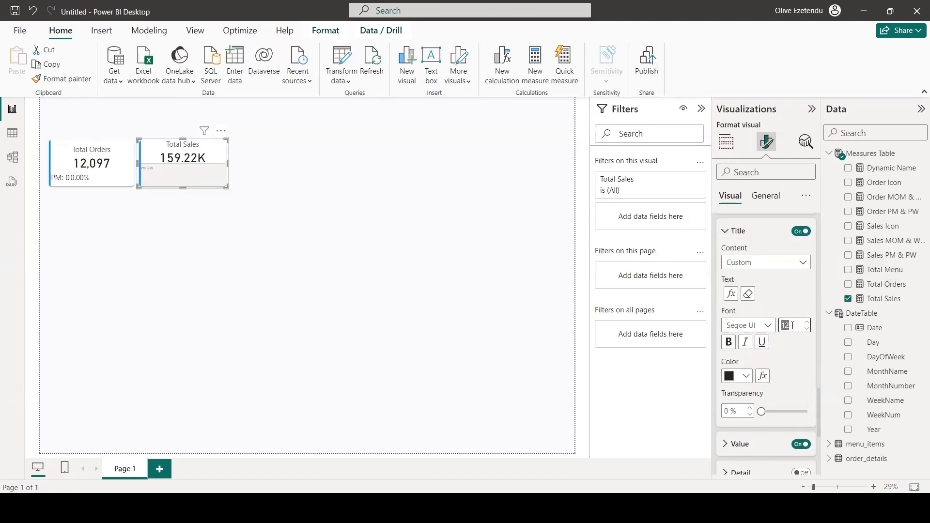
type("30")
scroll(790, 344, "down", 3)
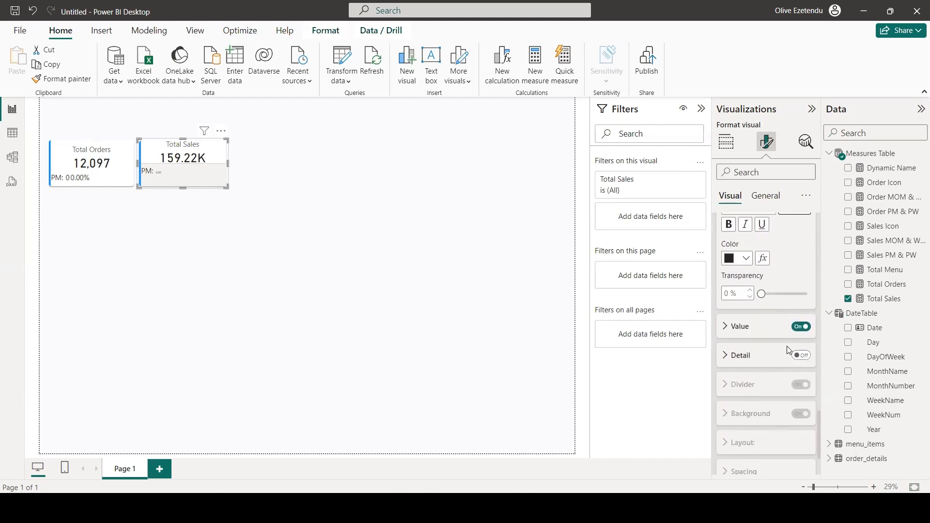
left_click(725, 330)
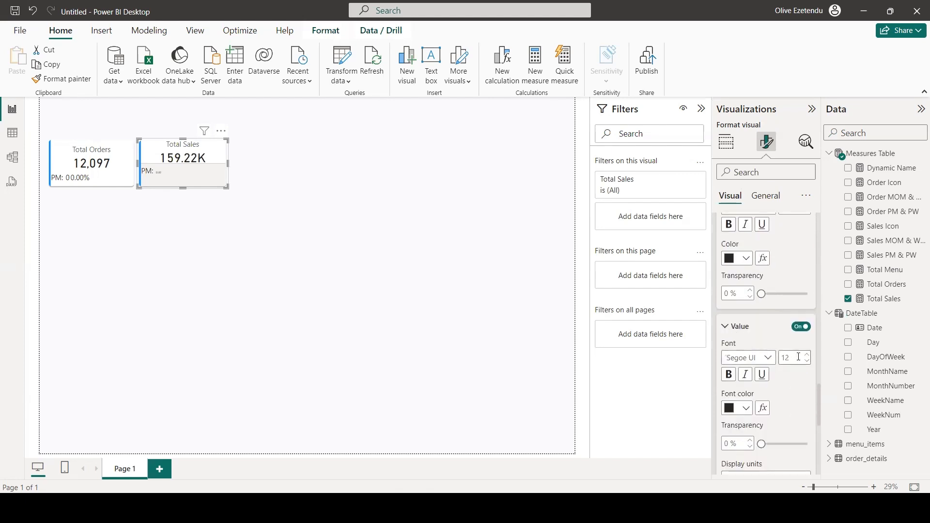
double_click(788, 357)
type("30")
Step: Set the display units of the Sales PM & PW reference label's value to None
scroll(793, 371, "down", 2)
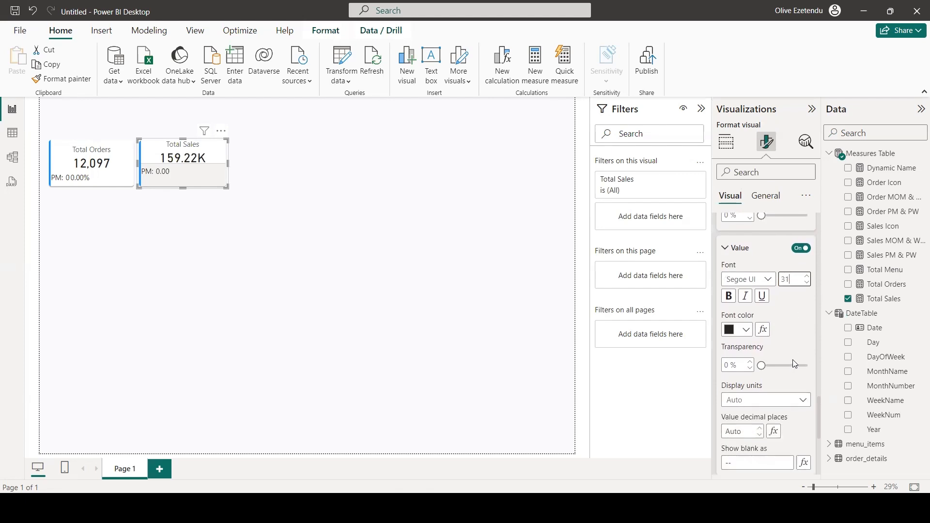
scroll(792, 360, "down", 2)
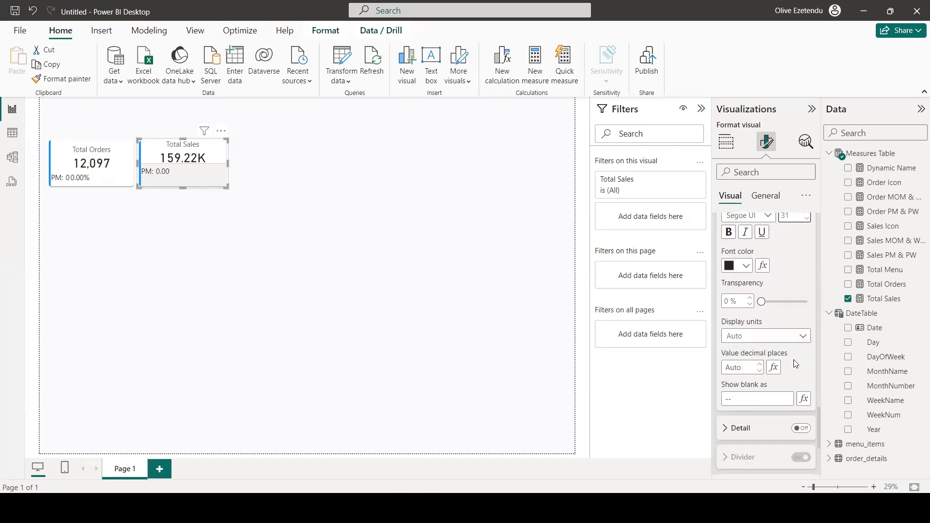
scroll(796, 364, "down", 1)
left_click(802, 283)
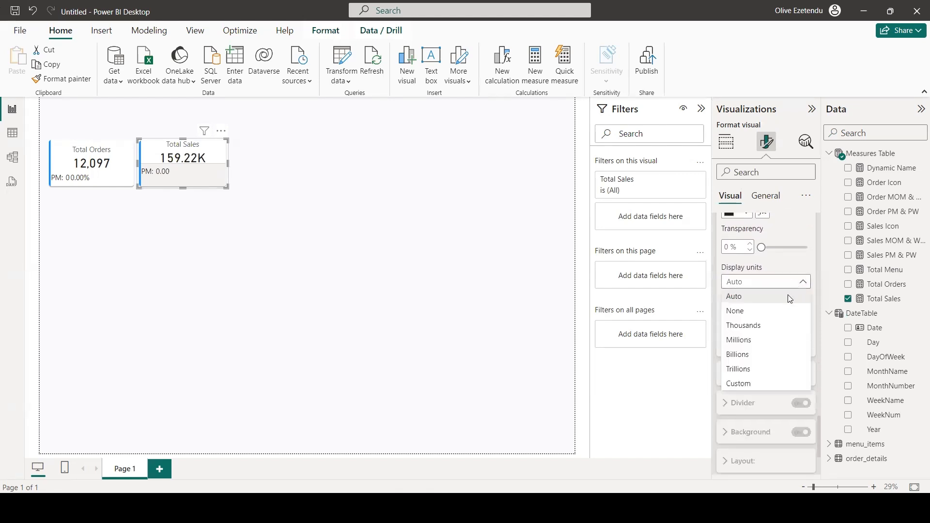
left_click(747, 312)
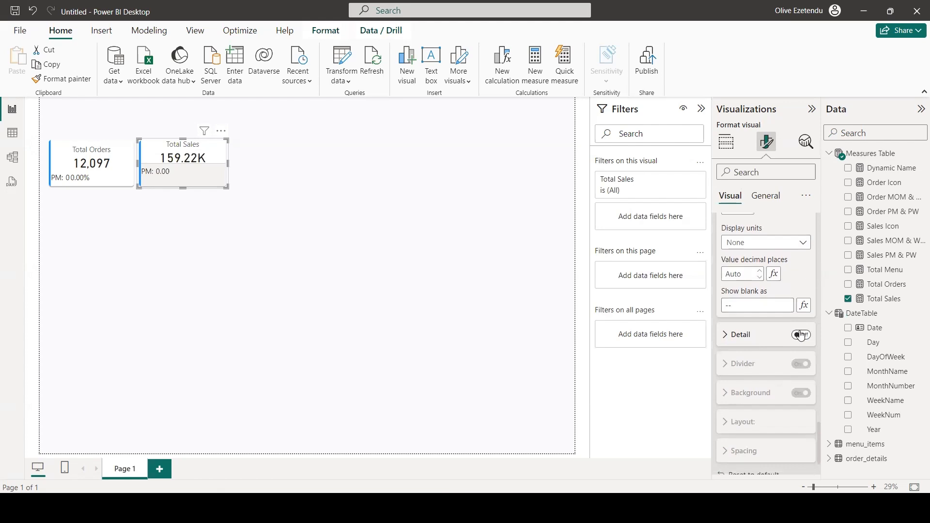
Step: Turn on the reference label's detail and use the Sales Icon measure as its data
left_click(801, 335)
left_click(725, 335)
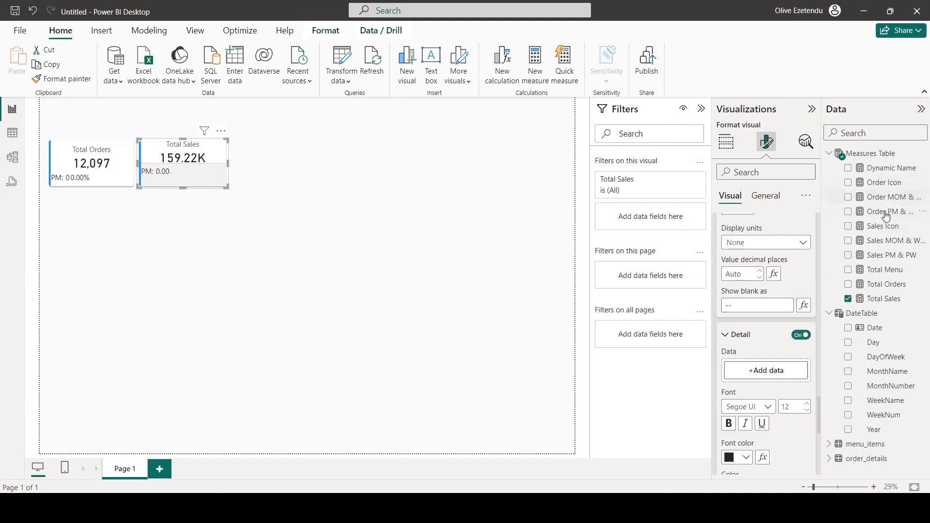
left_click_drag(883, 225, 780, 371)
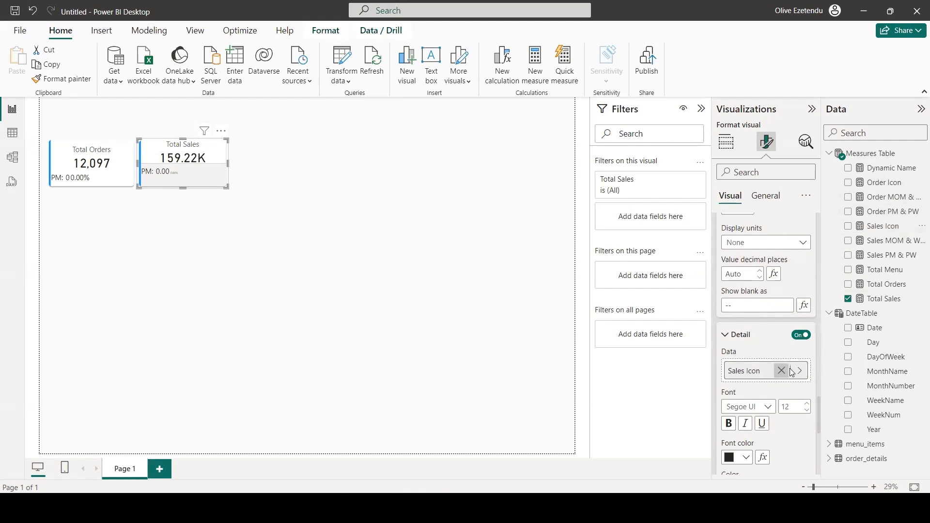
Step: Set the reference label's detail font size to 30 and its value decimal places to 1
scroll(790, 371, "down", 3)
left_click(793, 291)
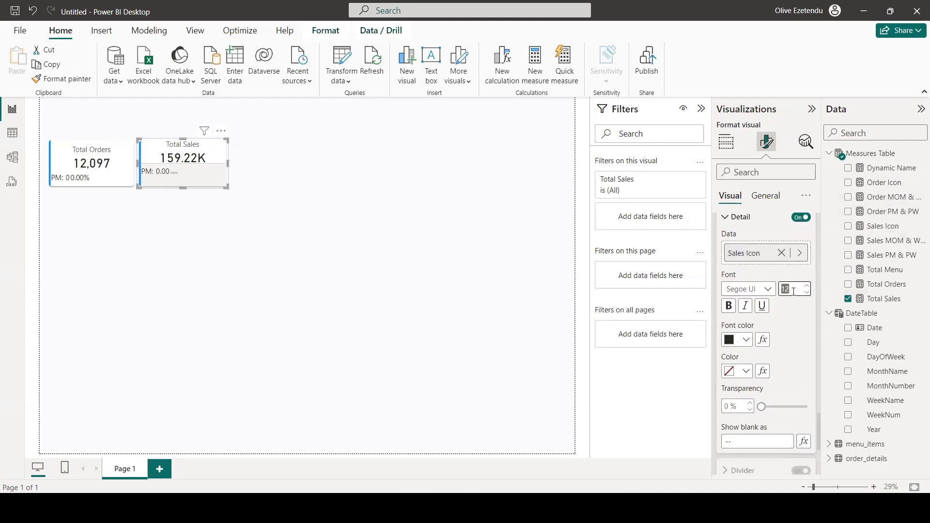
type("30")
scroll(774, 307, "up", 3)
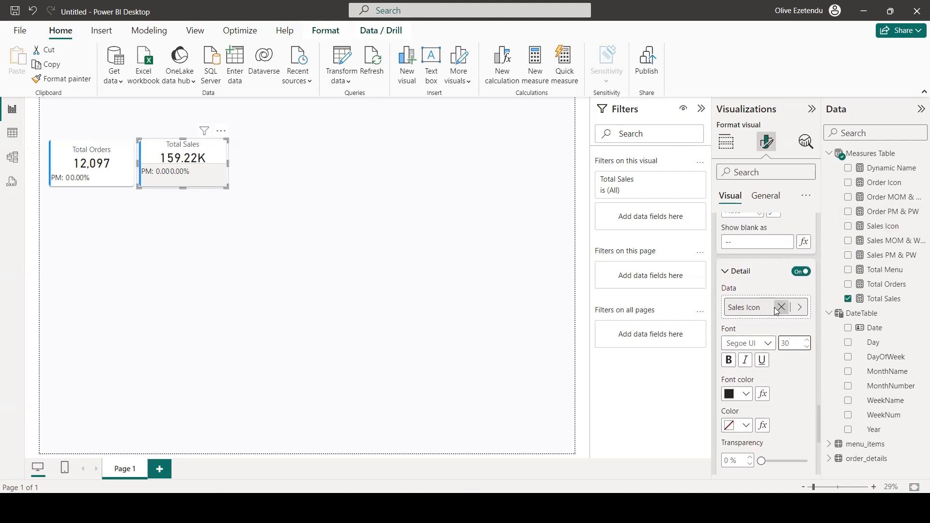
left_click(761, 317)
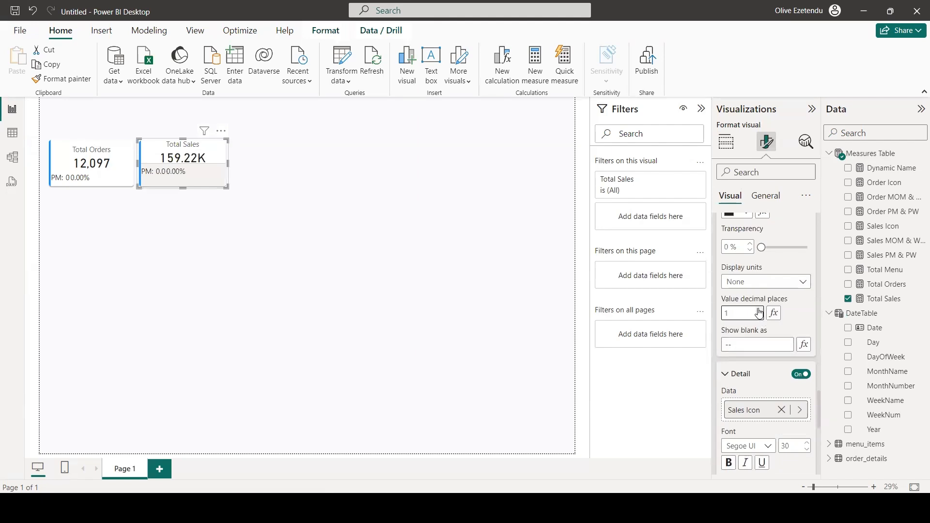
Step: Set up conditional formatting for the detail's font color using Rules based on the Sales MOM & WOW% measure
scroll(763, 330, "down", 3)
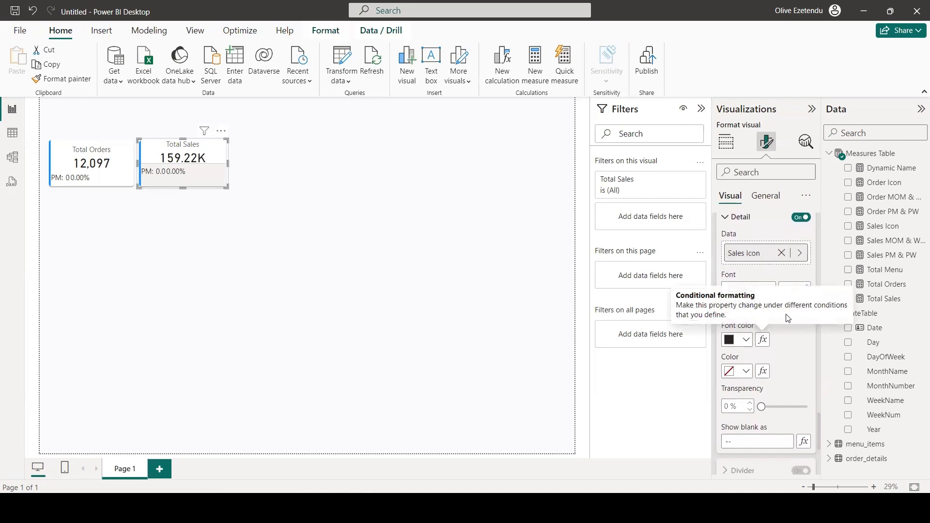
left_click(763, 340)
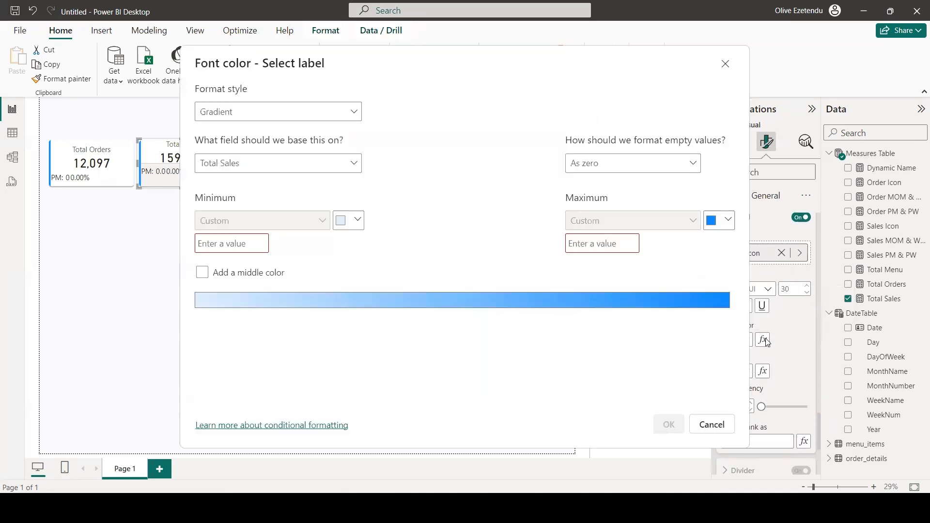
left_click(351, 112)
left_click(302, 153)
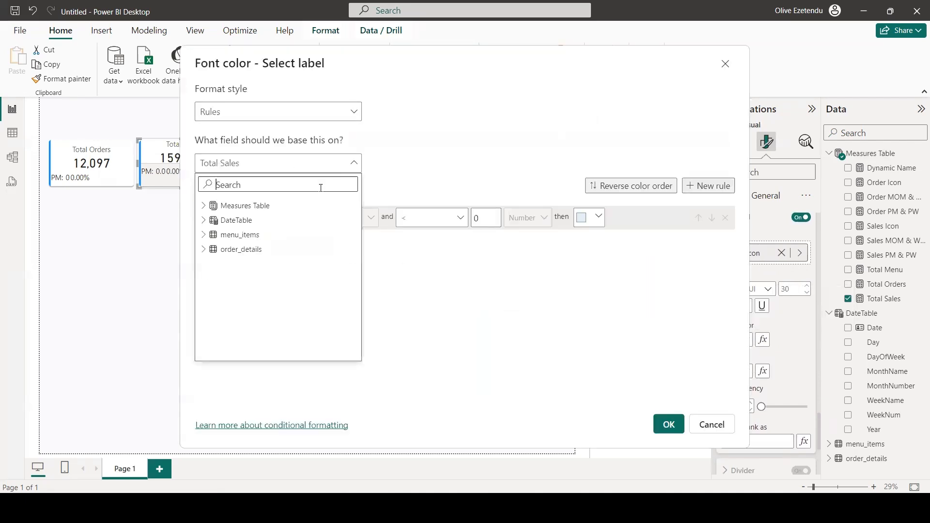
left_click(344, 164)
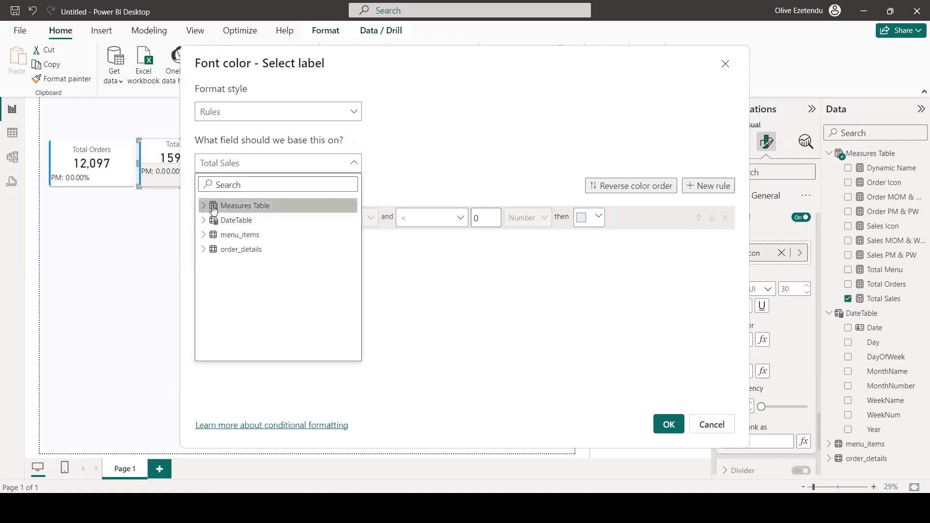
left_click(204, 207)
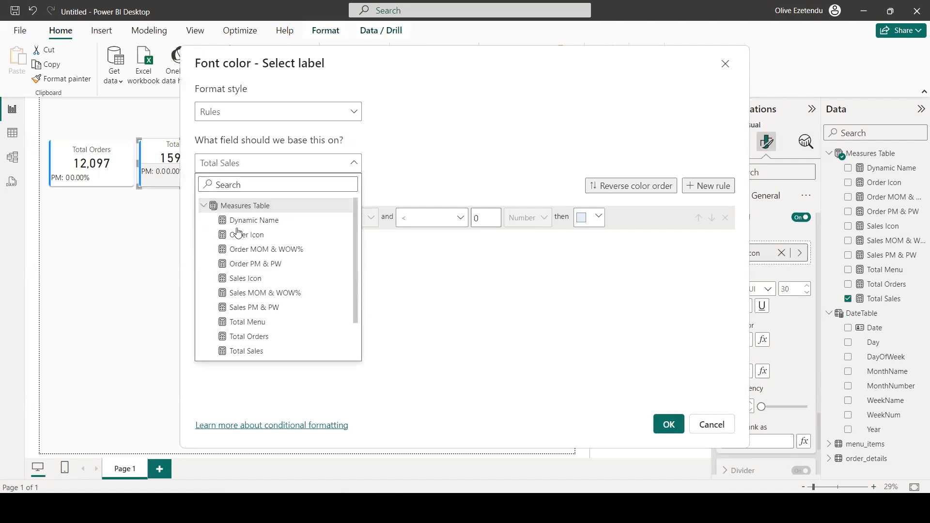
left_click(251, 293)
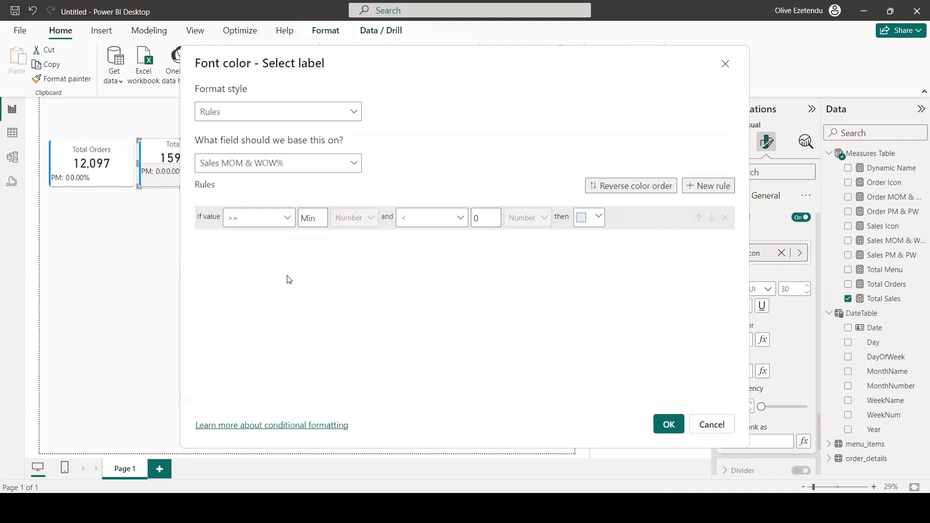
Step: Define the first rule to color values greater than Min and less than 0 with #E1412F
left_click(287, 218)
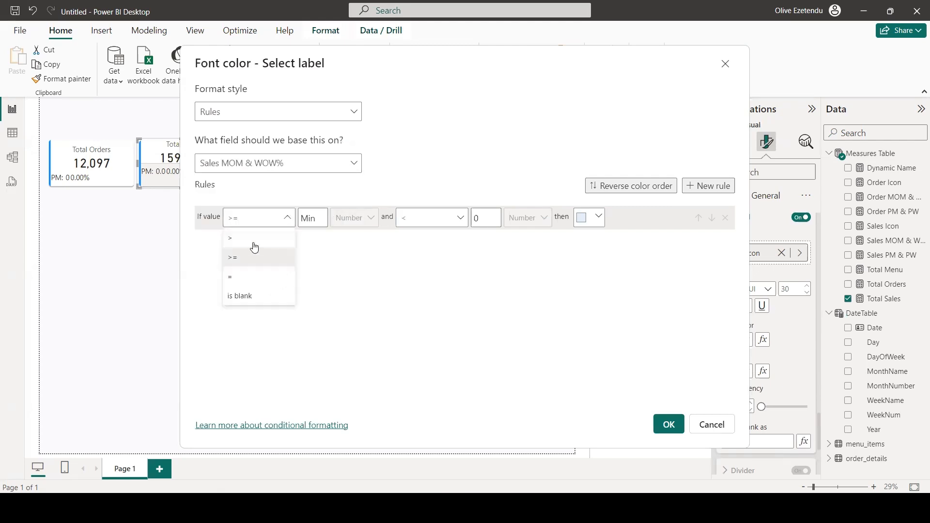
left_click(253, 247)
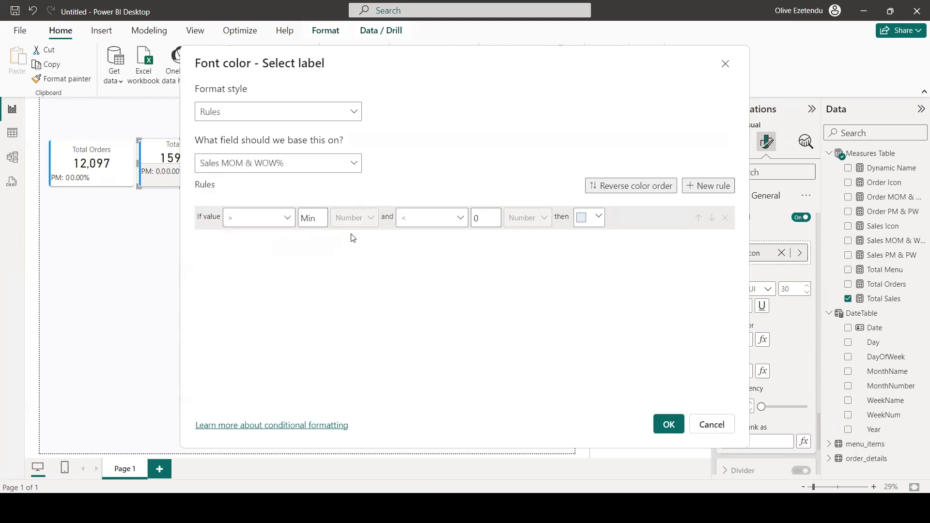
left_click(596, 218)
left_click(538, 405)
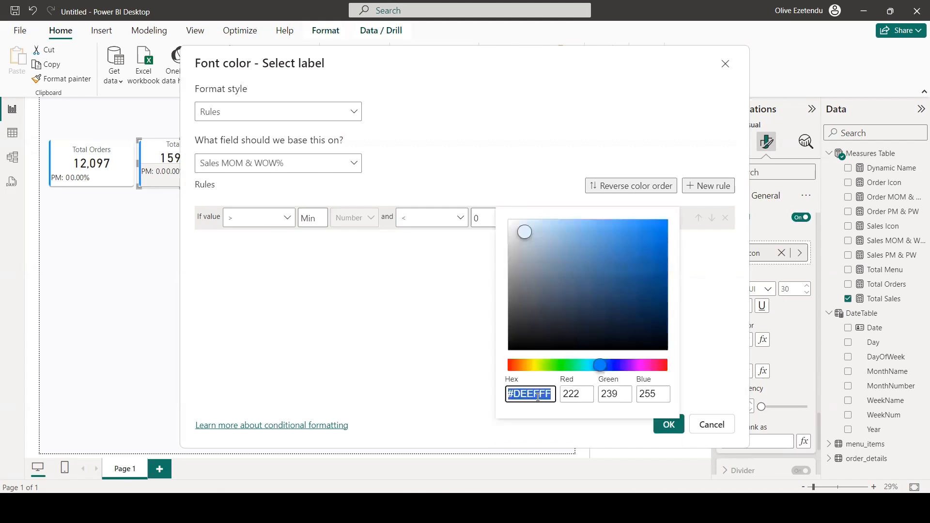
type("E1412F")
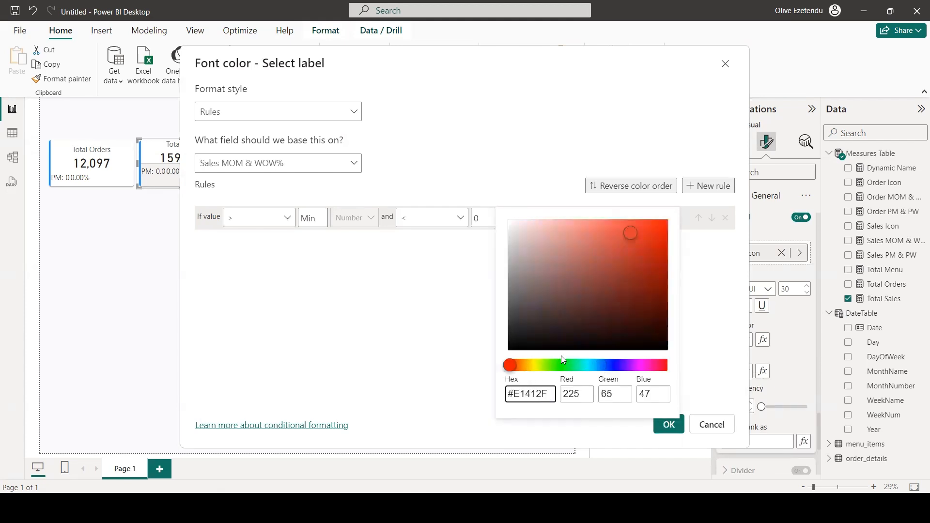
left_click(680, 205)
Step: Add a second rule coloring values greater than 0 and less than Max with #0DBA59, and apply the font color rules
left_click(707, 186)
left_click(279, 241)
left_click(252, 264)
left_click(314, 241)
type("0")
left_click(491, 241)
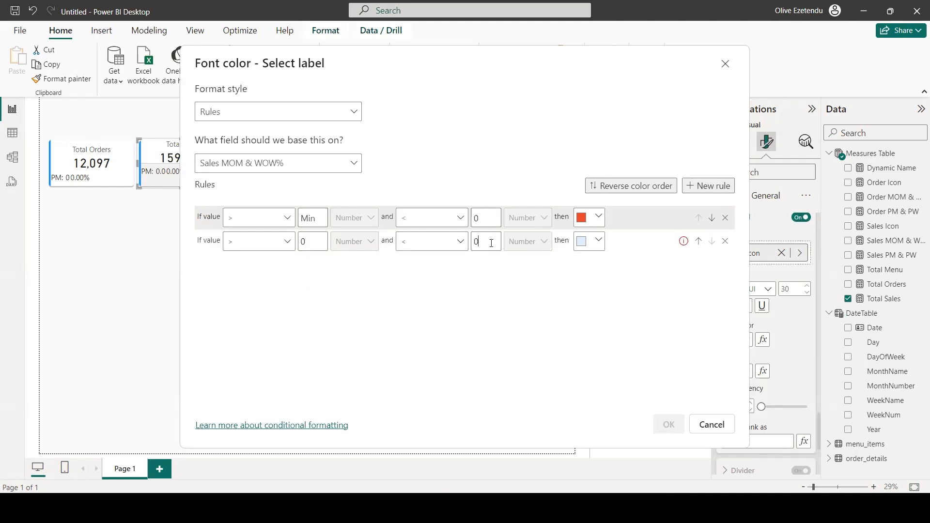
key("BackSpace")
left_click(597, 241)
left_click(557, 408)
type("0D")
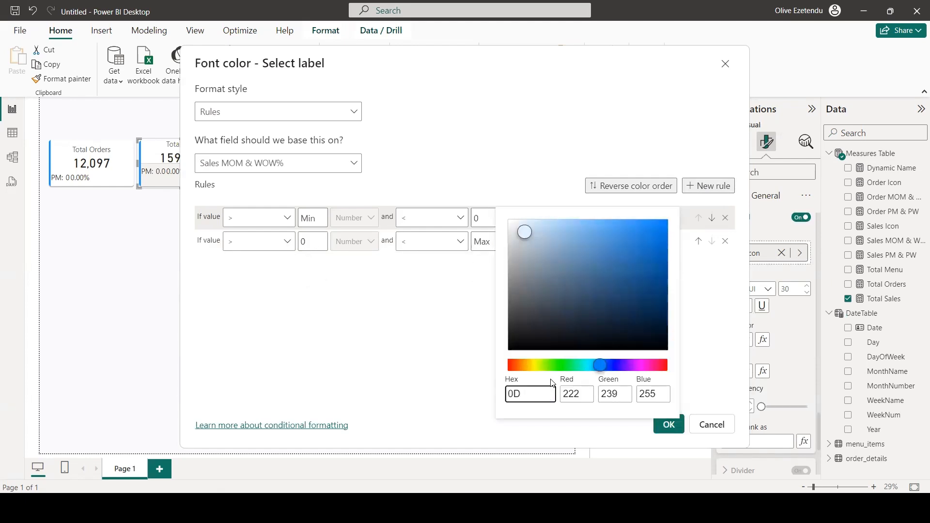
type("BA59")
left_click(709, 333)
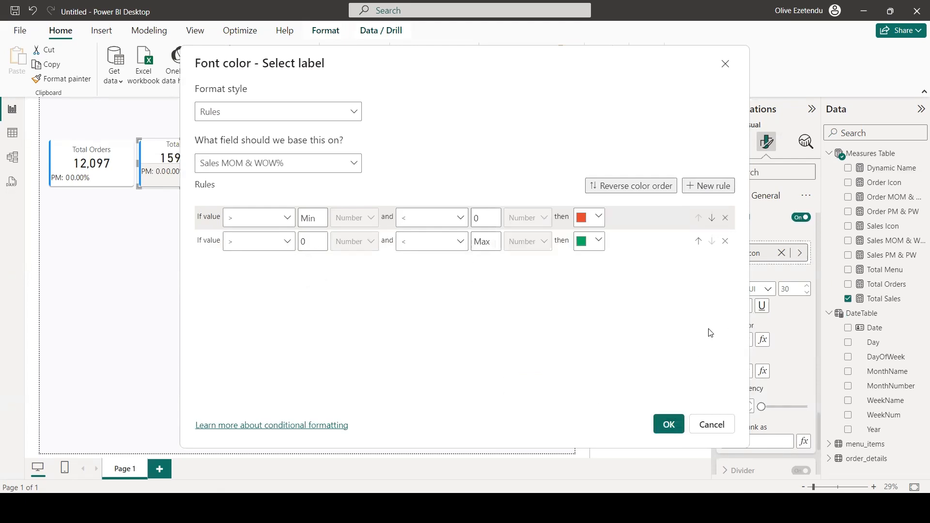
left_click(670, 424)
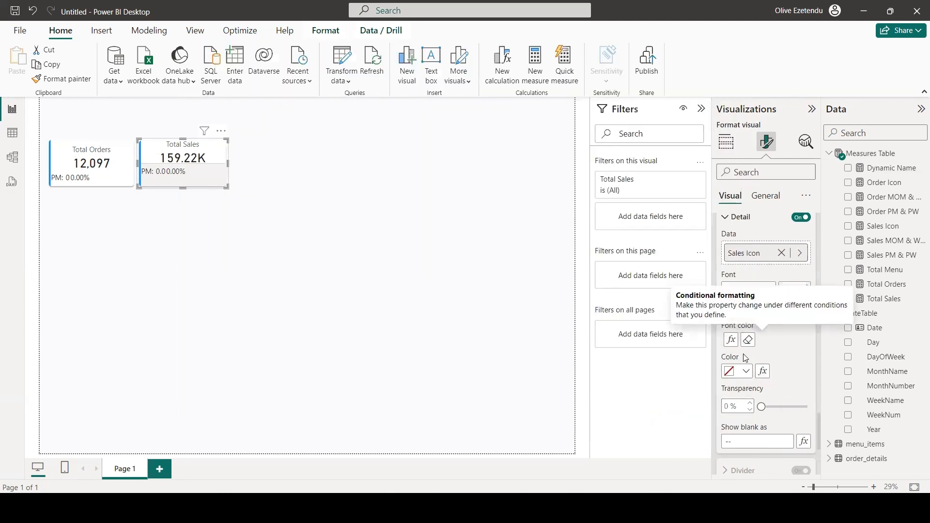
Step: Apply the reference label settings to all series and turn off the divider on the Total Sales card
scroll(766, 237, "up", 3)
scroll(765, 237, "up", 8)
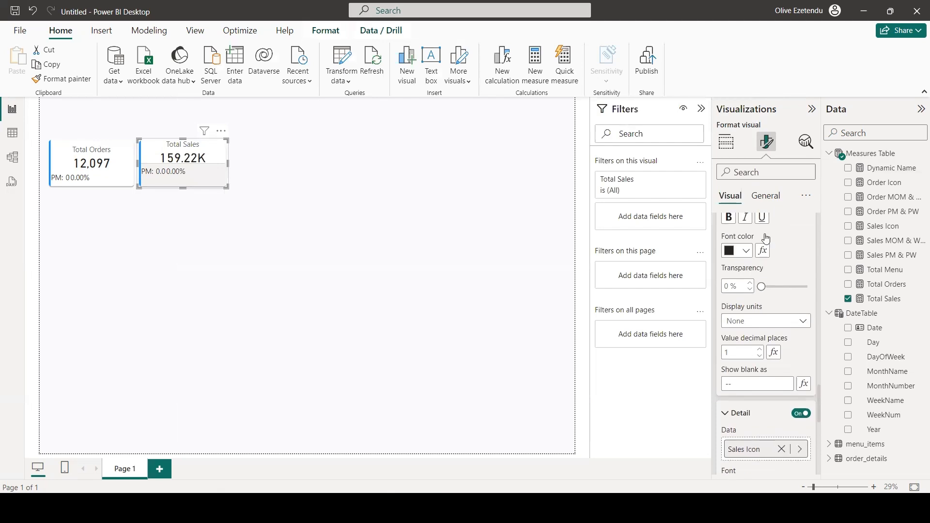
scroll(764, 255, "up", 6)
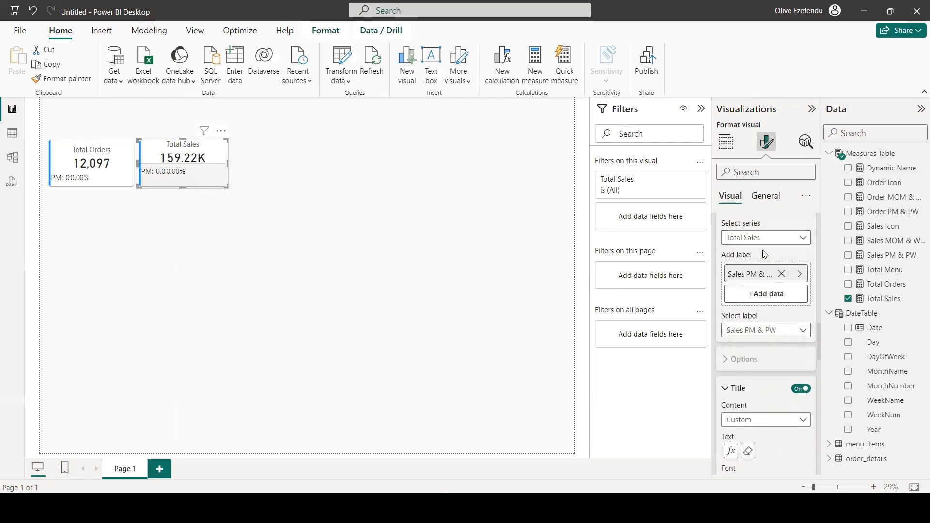
left_click(797, 317)
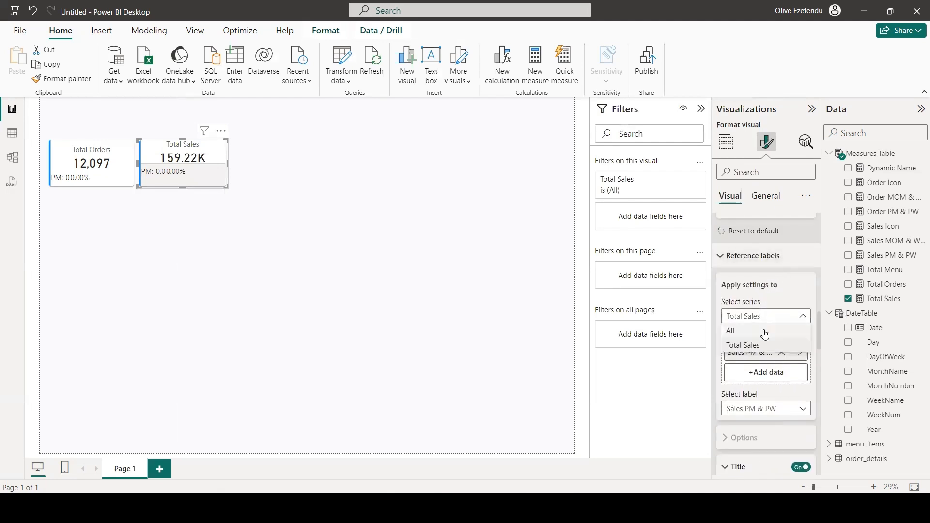
left_click(765, 333)
scroll(760, 322, "down", 9)
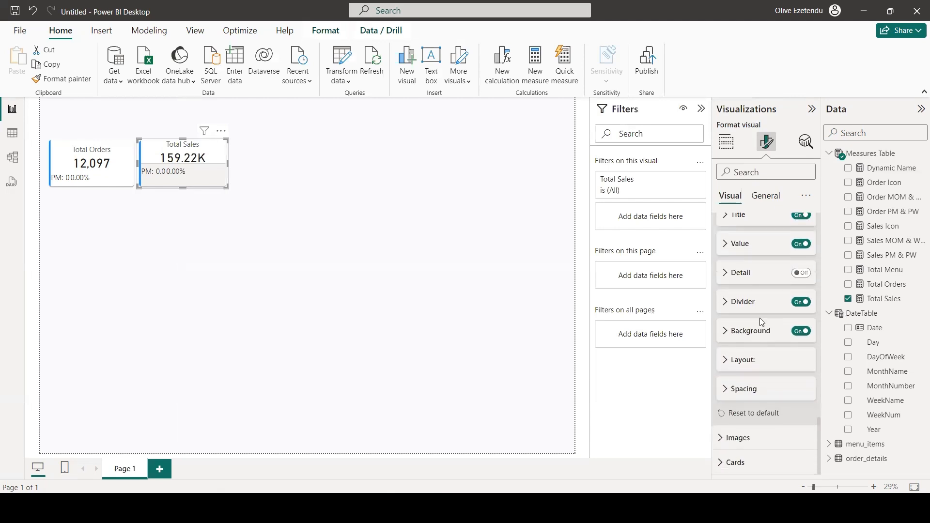
left_click(800, 303)
scroll(795, 310, "up", 1)
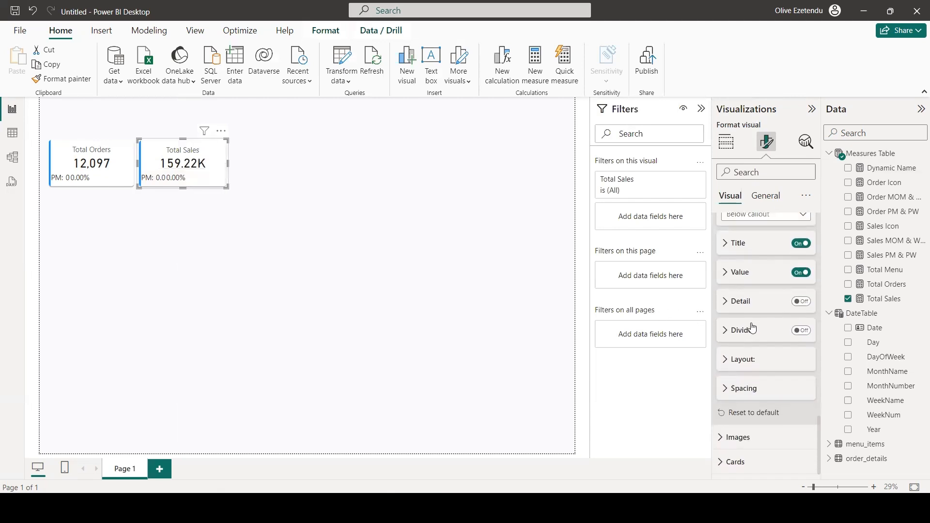
scroll(753, 326, "up", 2)
scroll(753, 326, "up", 3)
scroll(756, 320, "down", 10)
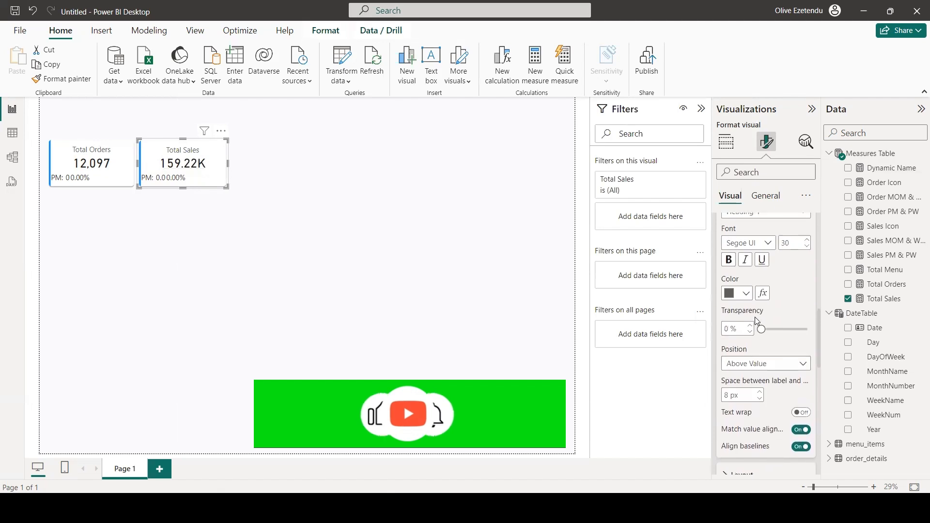
scroll(757, 316, "up", 5)
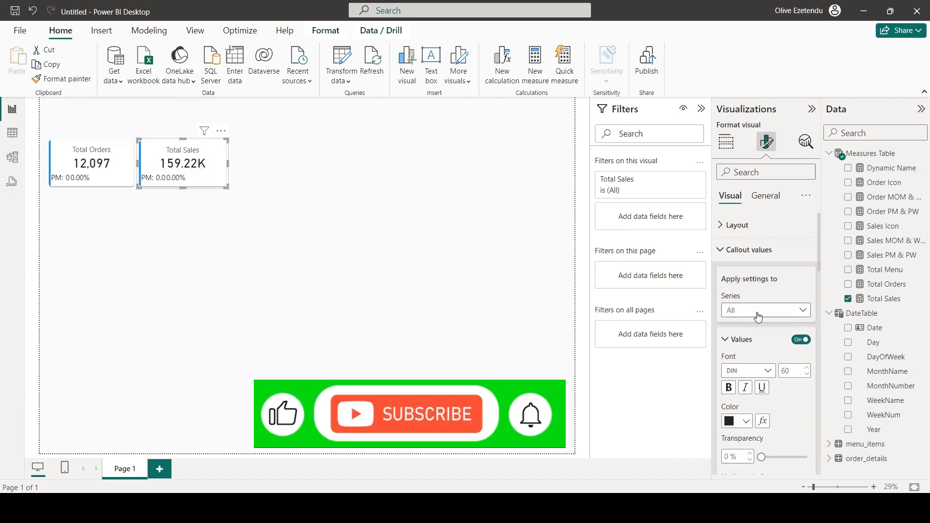
left_click(726, 142)
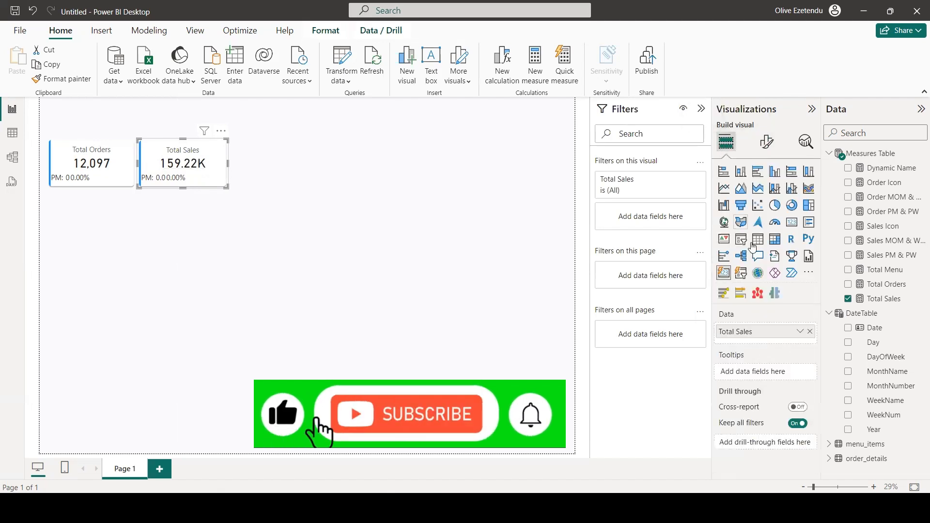
left_click(776, 172)
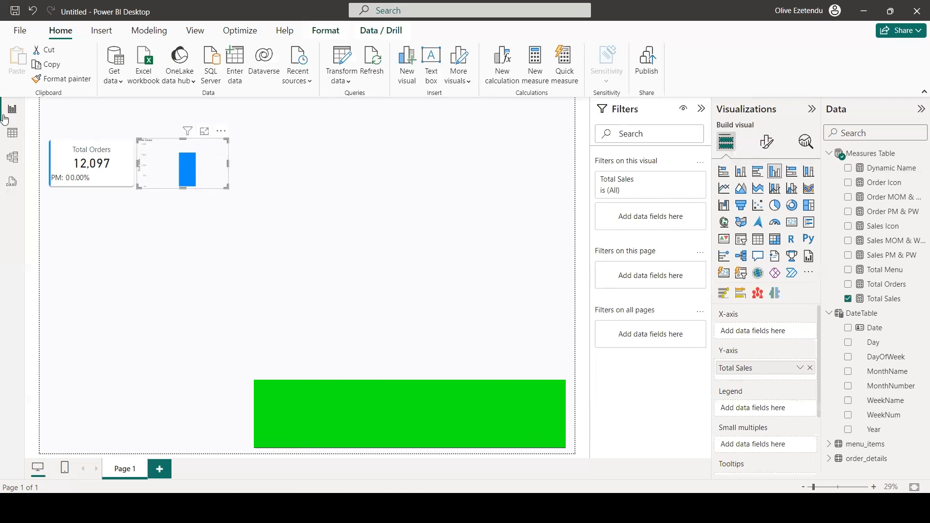
left_click(36, 11)
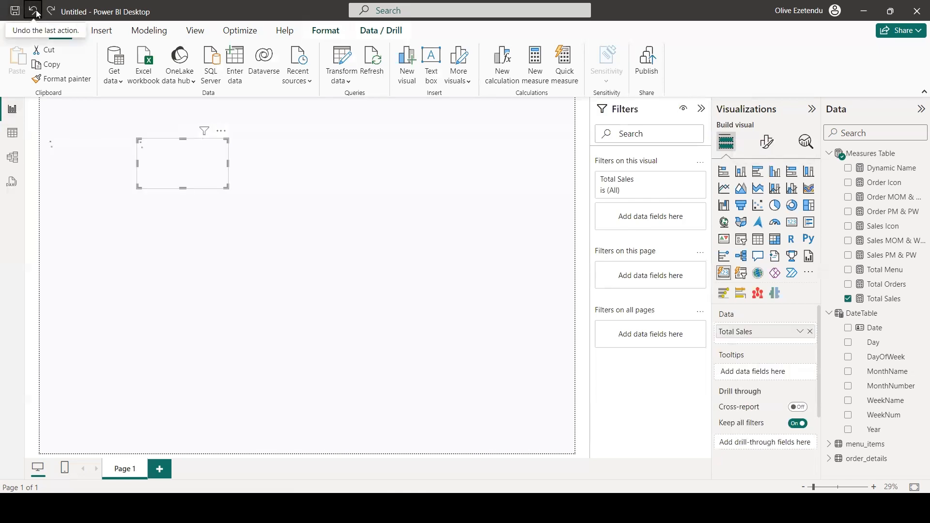
Step: Add a separate clustered column chart of Total Sales by WeekName and move it to the empty canvas area below the cards
left_click(587, 219)
left_click(775, 172)
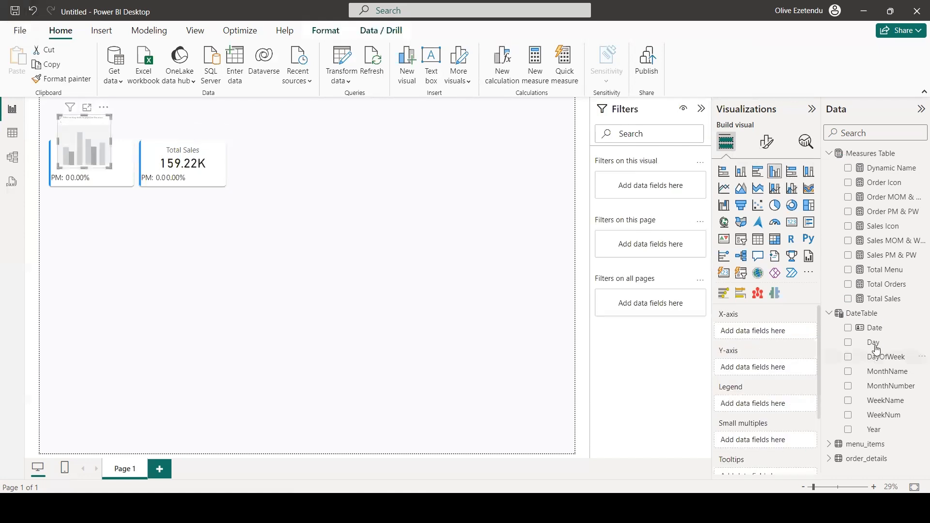
left_click(848, 299)
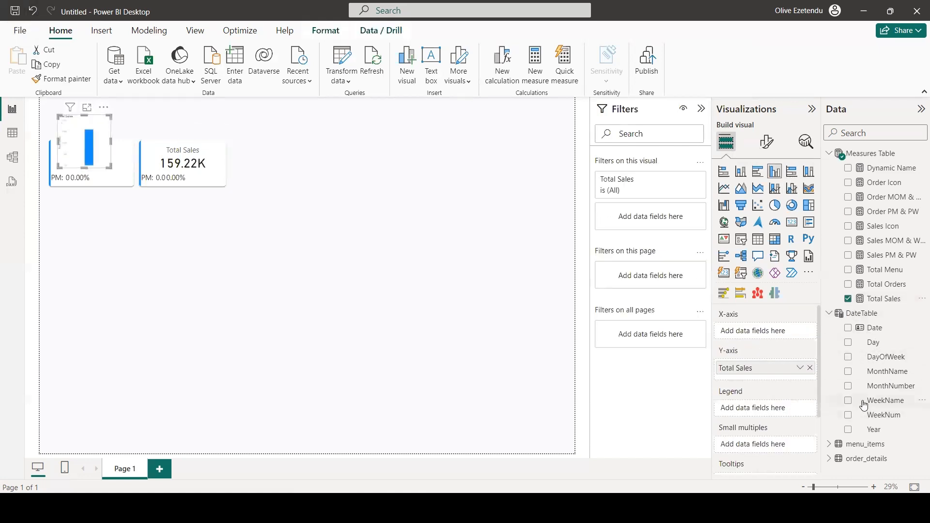
left_click(848, 401)
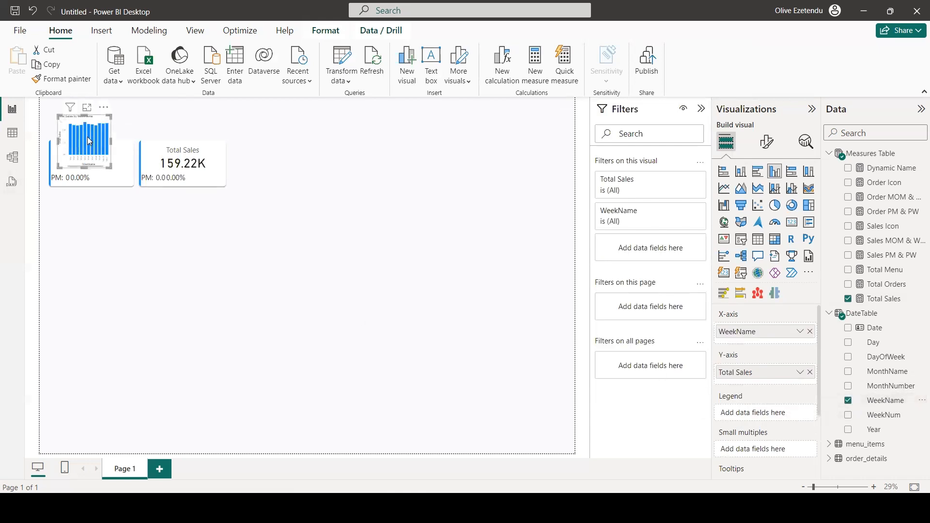
left_click_drag(89, 141, 361, 255)
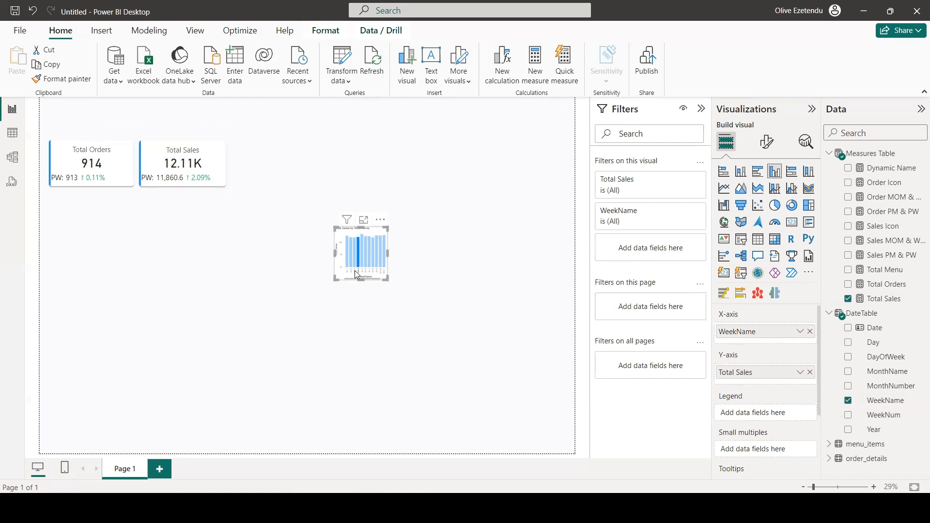
Step: Check how both cards respond to different week columns selected in the chart, and clear the selection
left_click(372, 258)
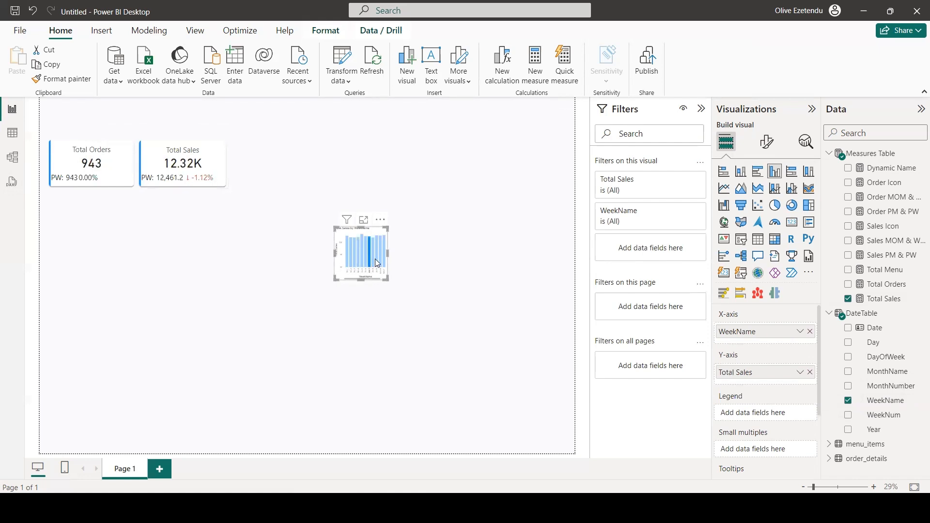
left_click(376, 258)
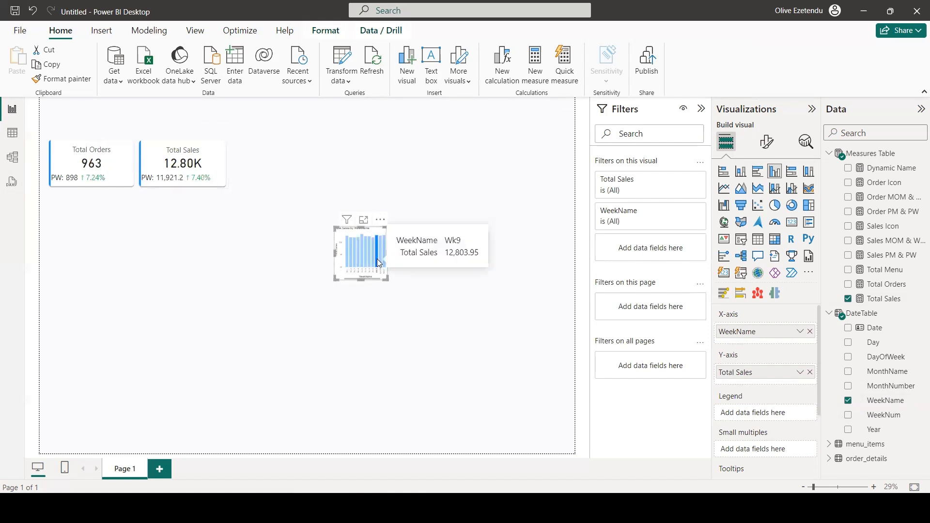
left_click(352, 263)
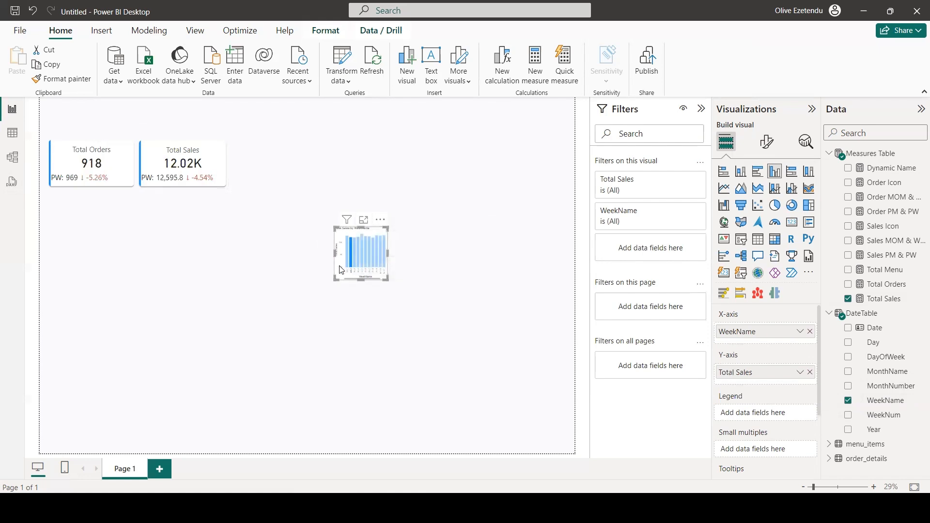
left_click(341, 270)
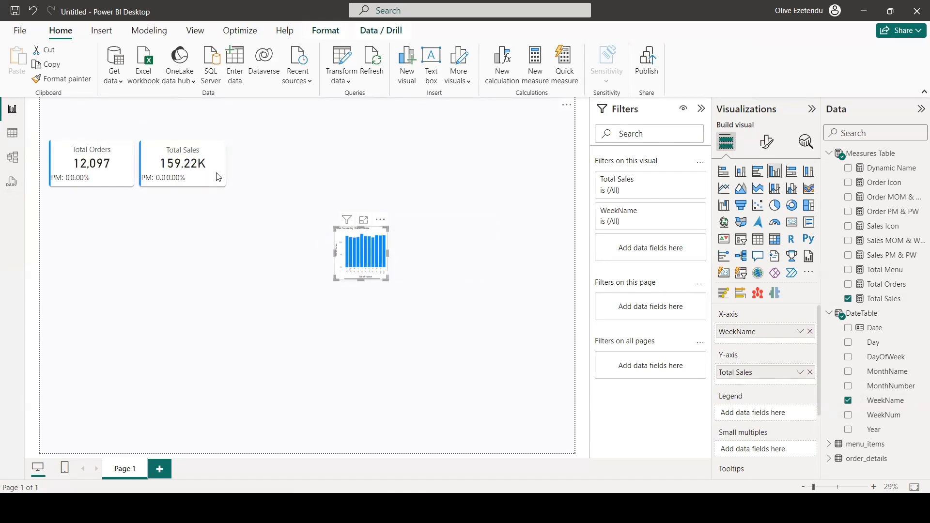
Step: Format the Total Sales measure as dollar currency with 1 decimal place
left_click(885, 299)
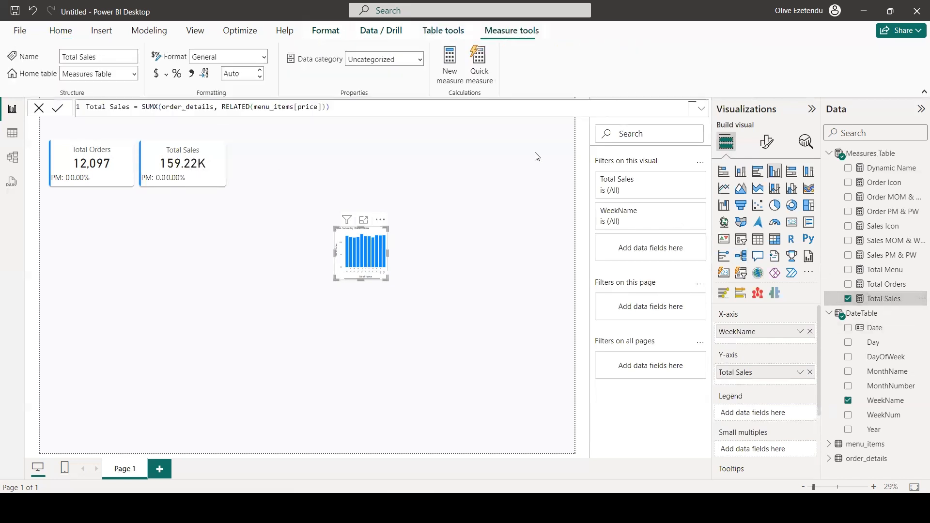
left_click(156, 76)
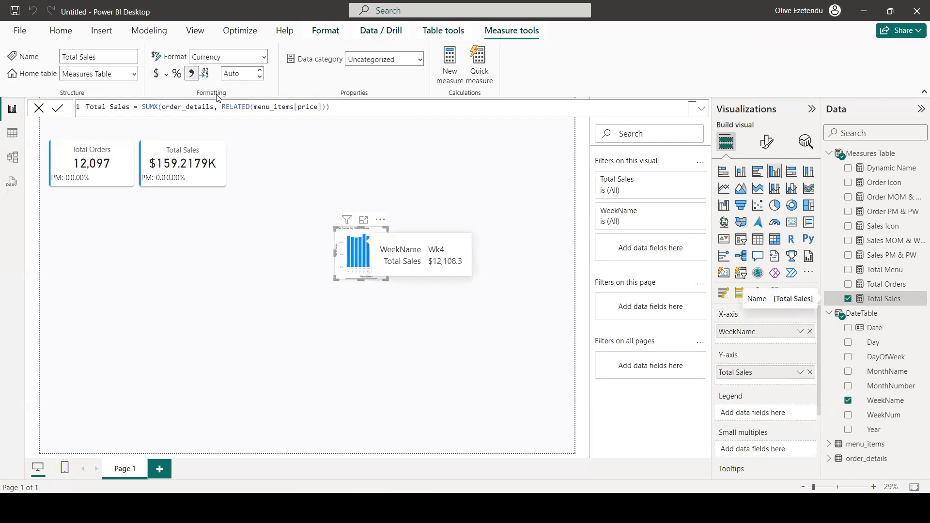
left_click(259, 70)
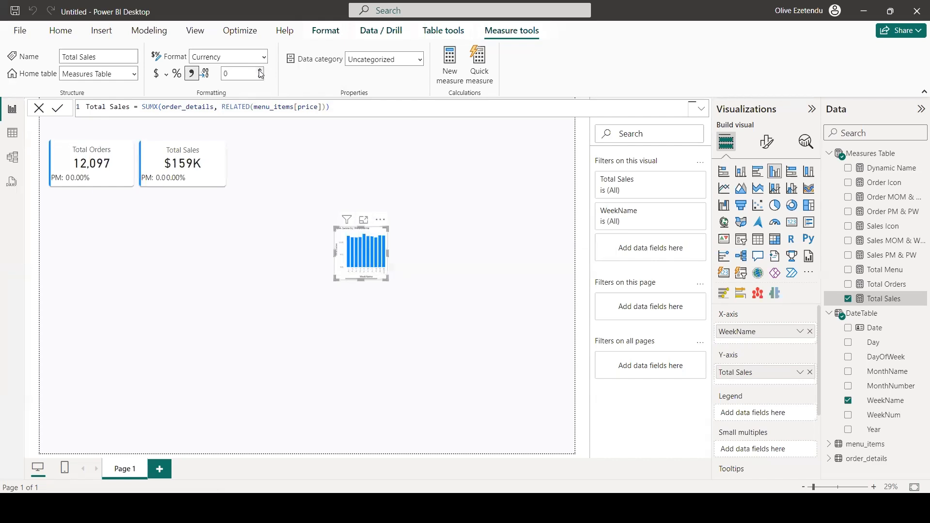
left_click(261, 71)
Step: Filter the cards by one week column in the chart and format the Sales PM & PW measure as dollar currency
left_click(364, 250)
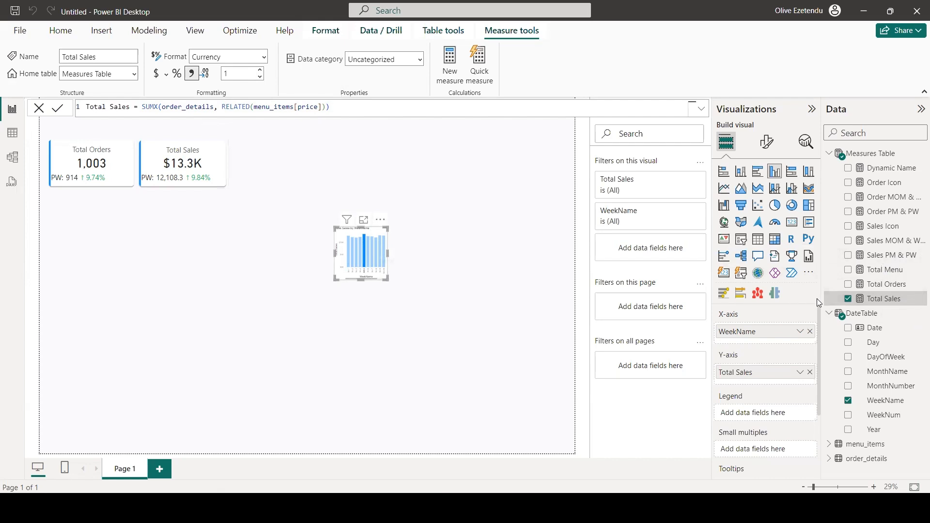
left_click(882, 256)
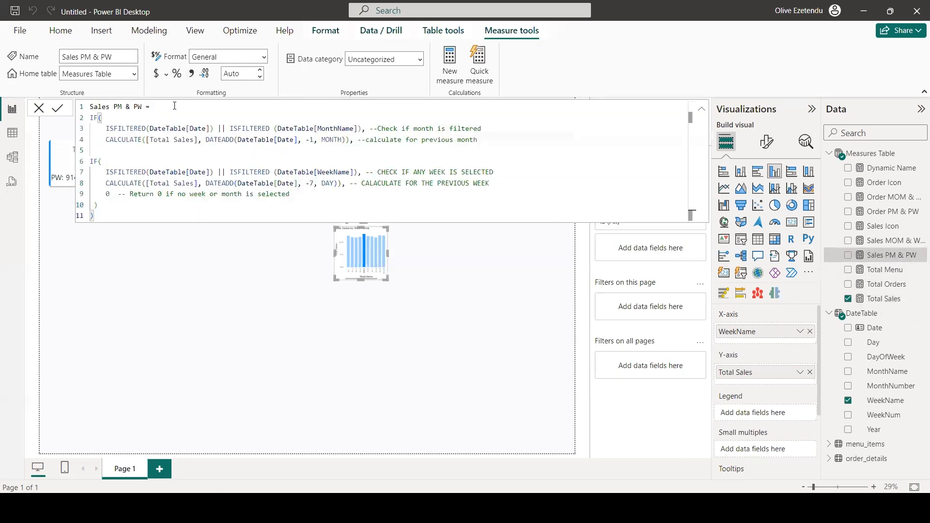
left_click(155, 74)
left_click(584, 332)
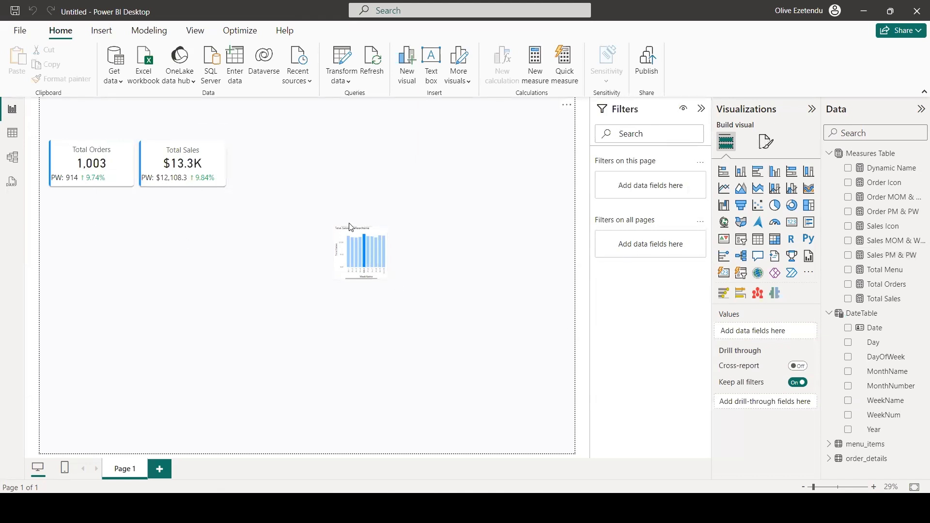
Step: Restrict the reference label settings of the Total Sales card to the Total Sales series
left_click(209, 163)
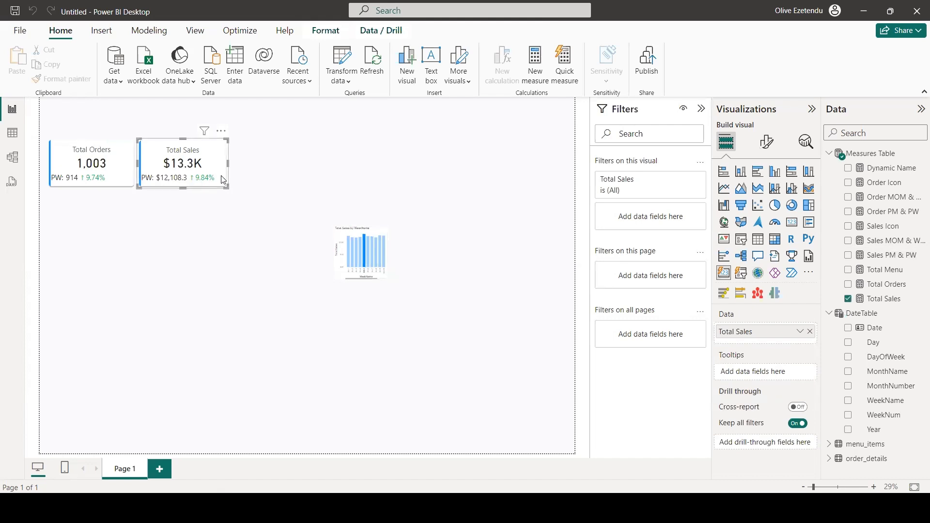
left_click(765, 145)
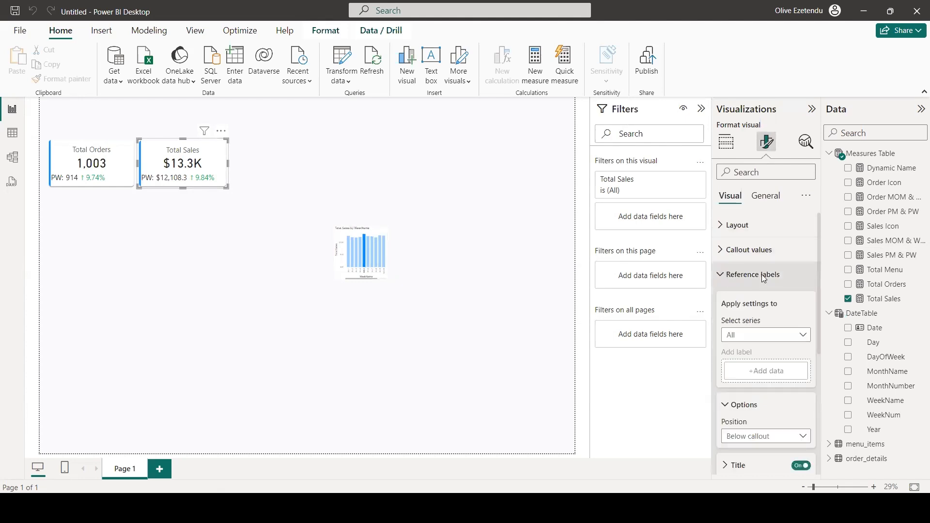
scroll(766, 281, "down", 4)
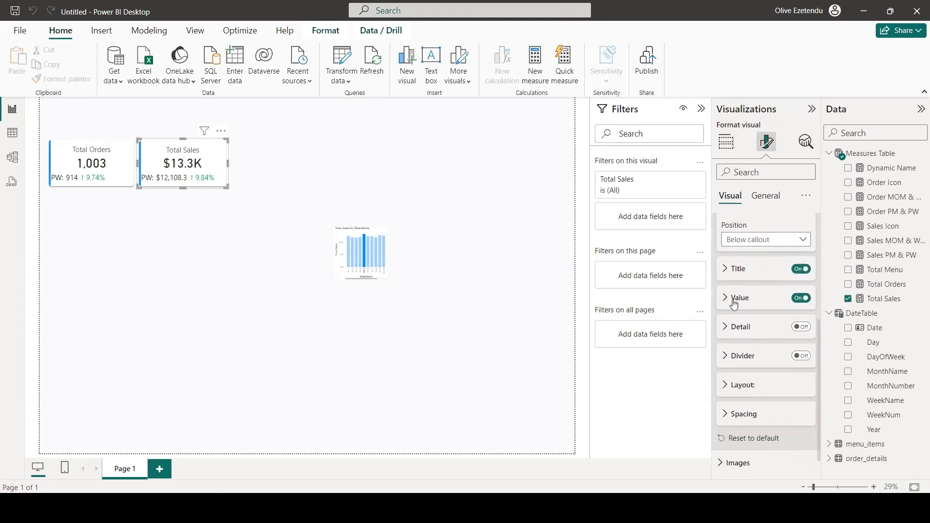
scroll(752, 298, "up", 3)
scroll(753, 298, "up", 1)
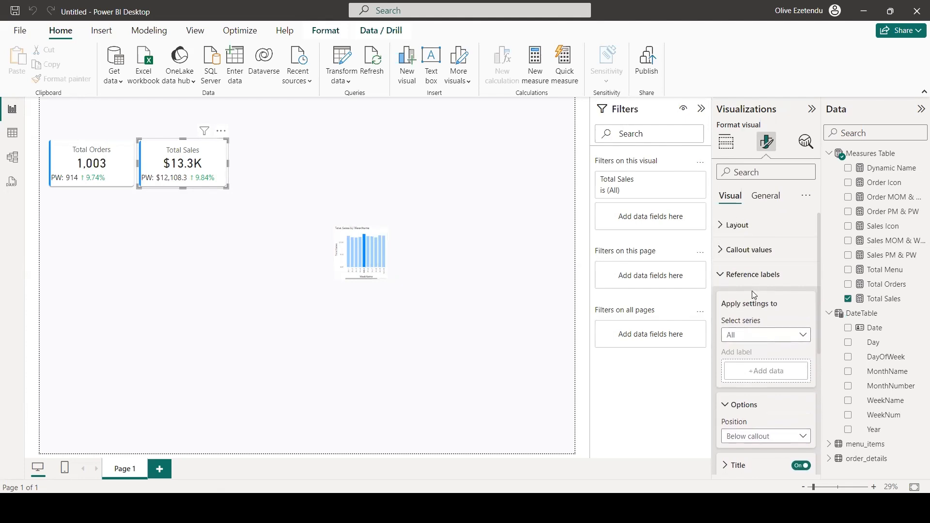
scroll(751, 296, "down", 4)
left_click(729, 303)
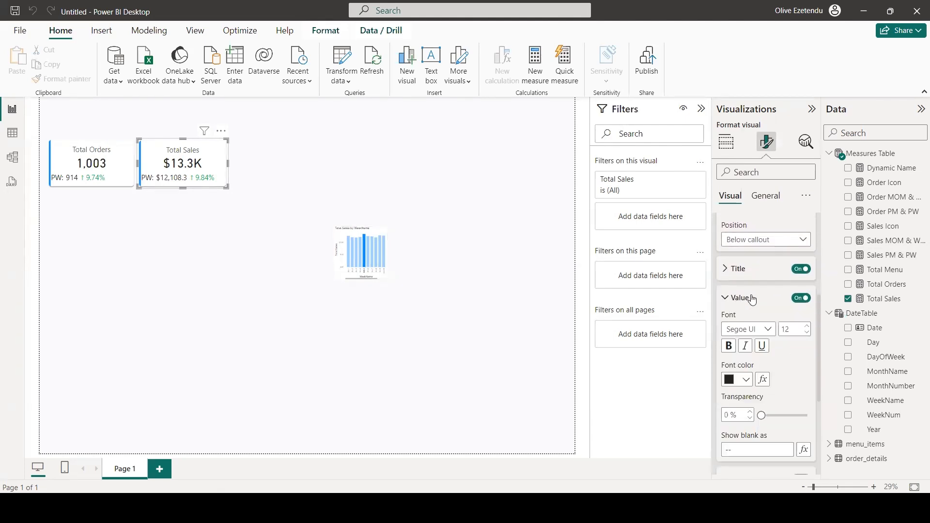
scroll(753, 298, "down", 3)
scroll(755, 298, "up", 2)
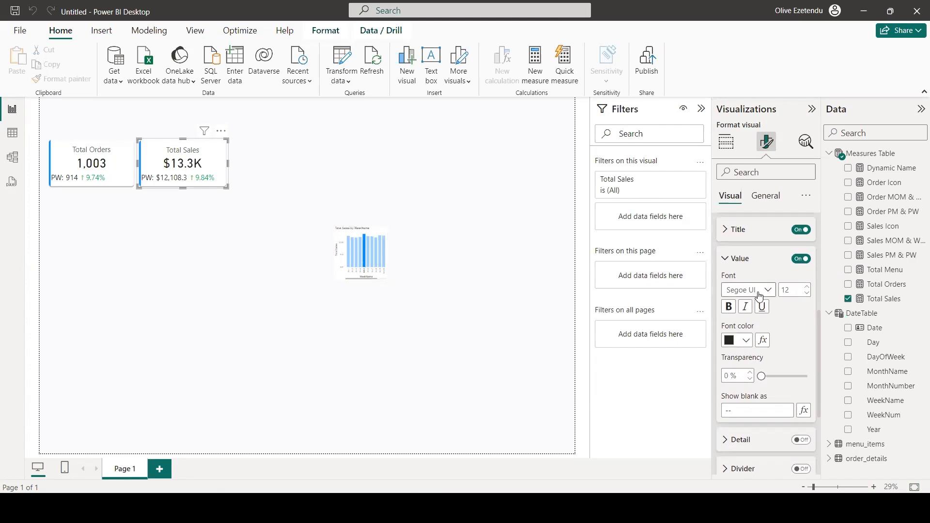
scroll(759, 296, "down", 3)
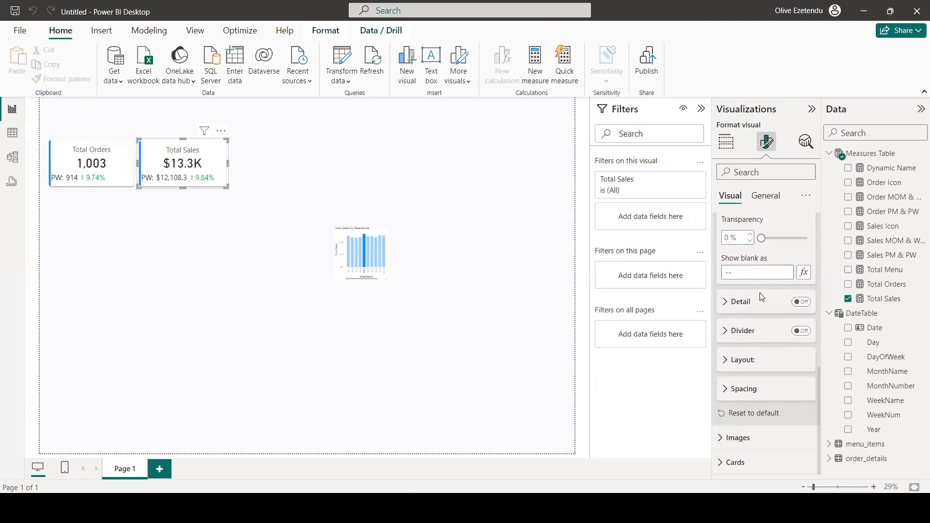
scroll(760, 296, "up", 10)
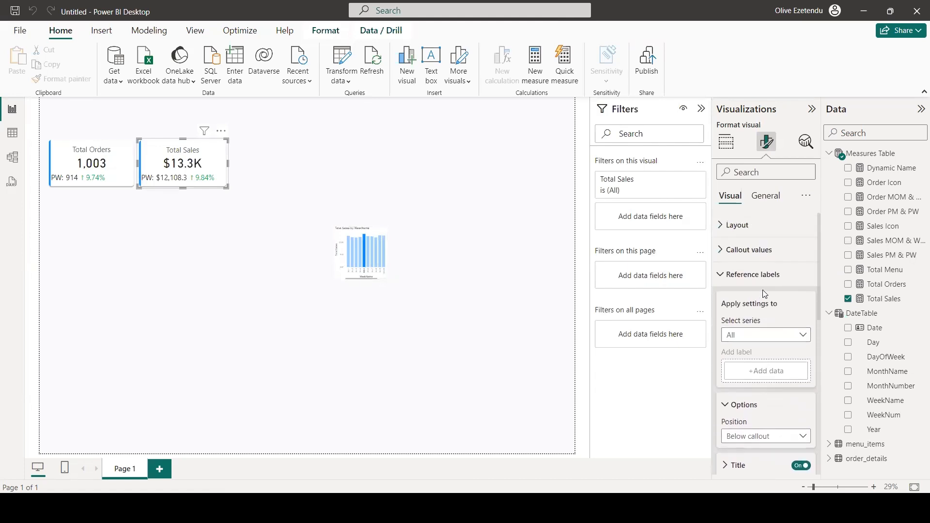
left_click(790, 334)
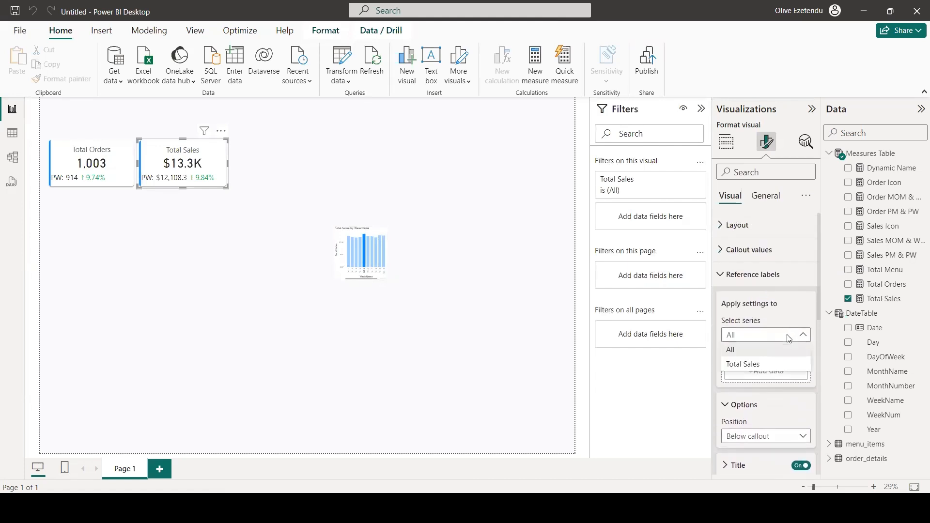
left_click(771, 364)
Step: Set the decimal places of the Sales PM & PW reference label value to 0 on the Total Sales card
scroll(775, 340, "down", 4)
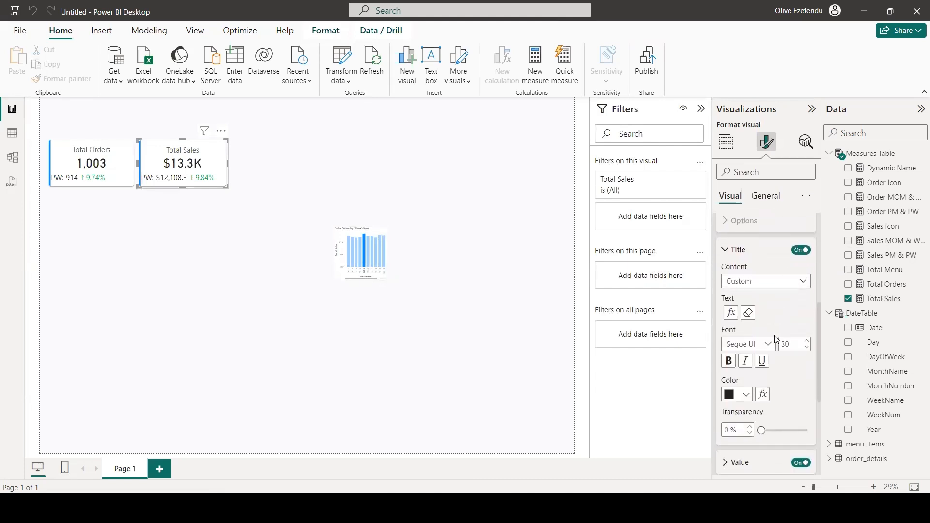
scroll(777, 339, "up", 3)
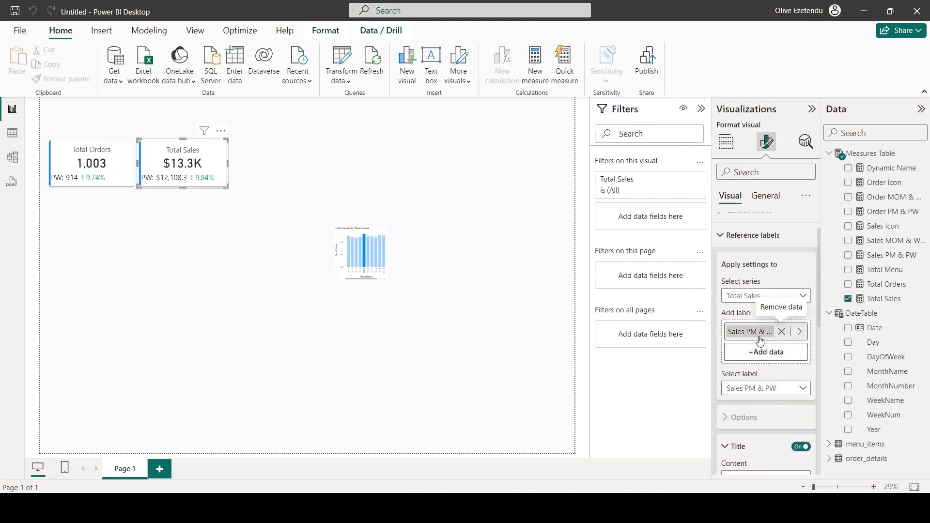
scroll(775, 352, "down", 6)
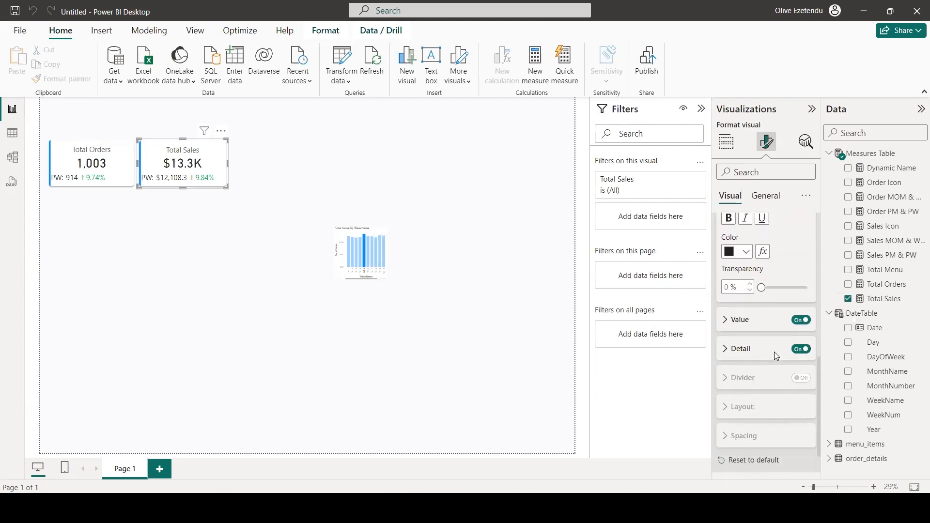
left_click(725, 306)
scroll(755, 324, "down", 3)
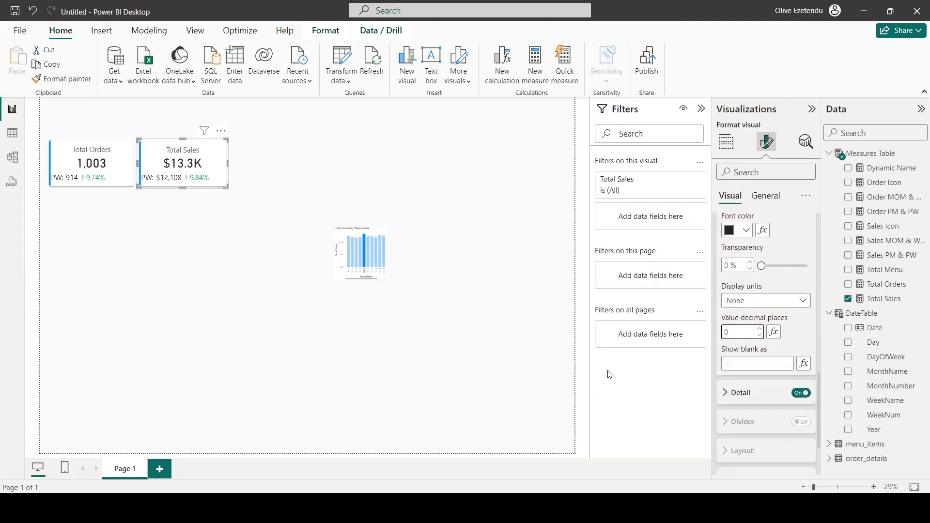
left_click(515, 294)
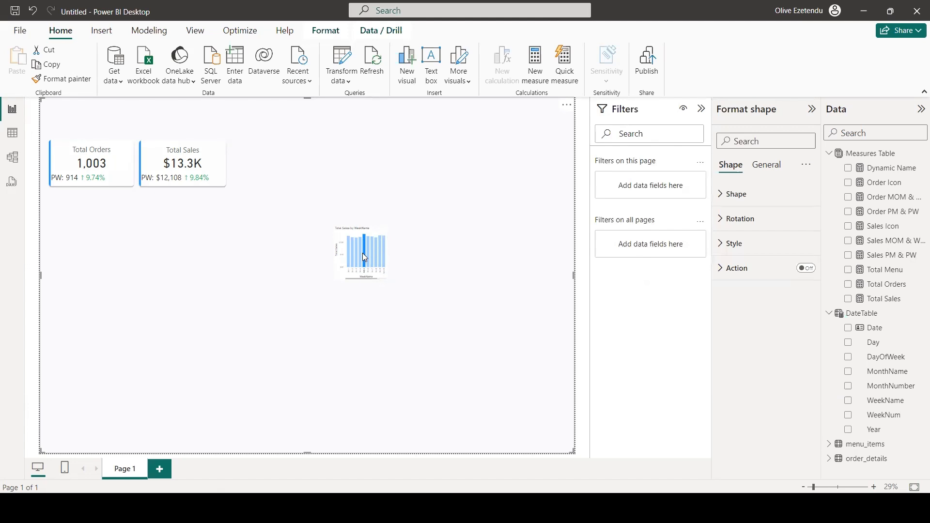
Step: Delete the weekly Total Sales column chart from the page
left_click(583, 266)
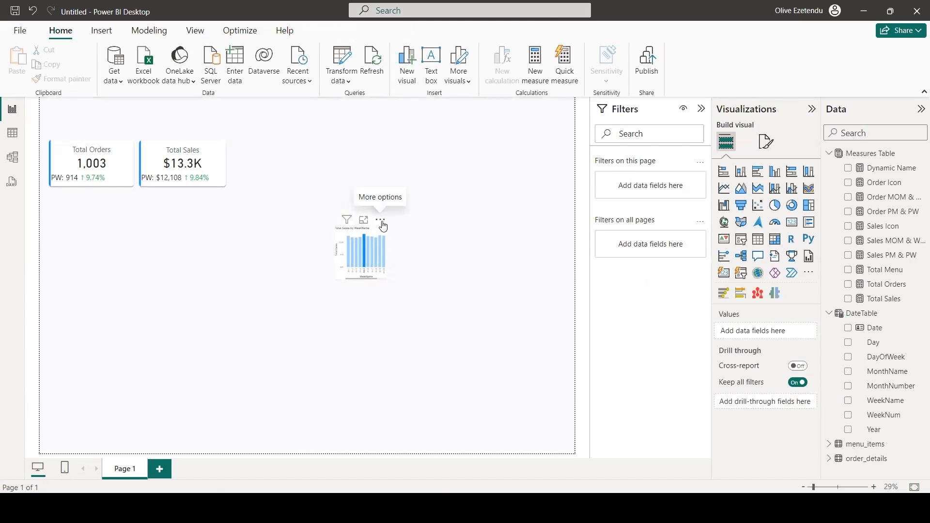
left_click(386, 223)
left_click(406, 266)
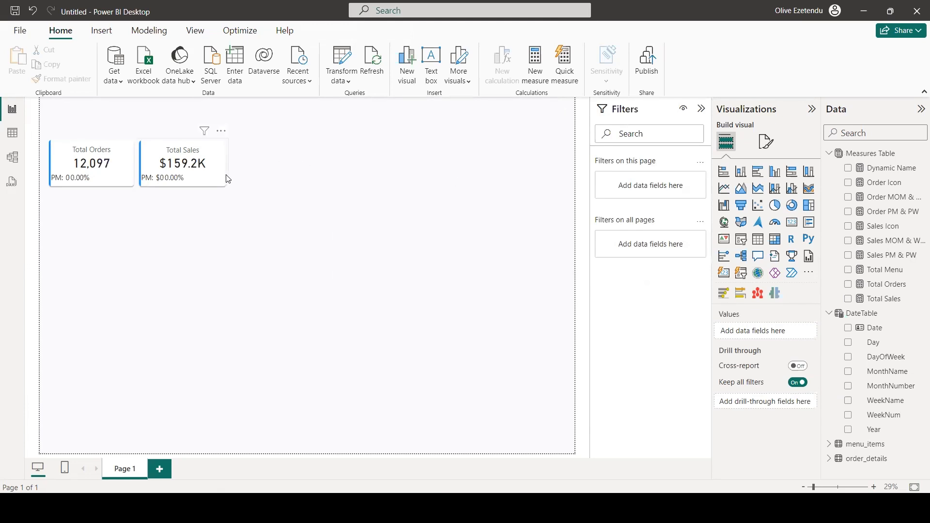
Step: Duplicate the Total Sales card, place the copy directly to its right, and replace its field with Total Menu
left_click(202, 157)
key("ctrl+c")
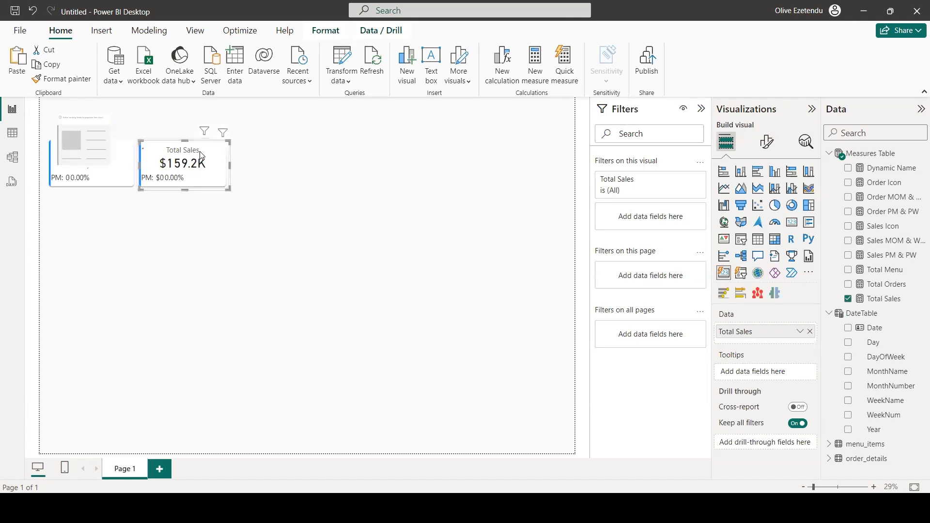
key("ctrl+v")
left_click_drag(201, 157, 290, 156)
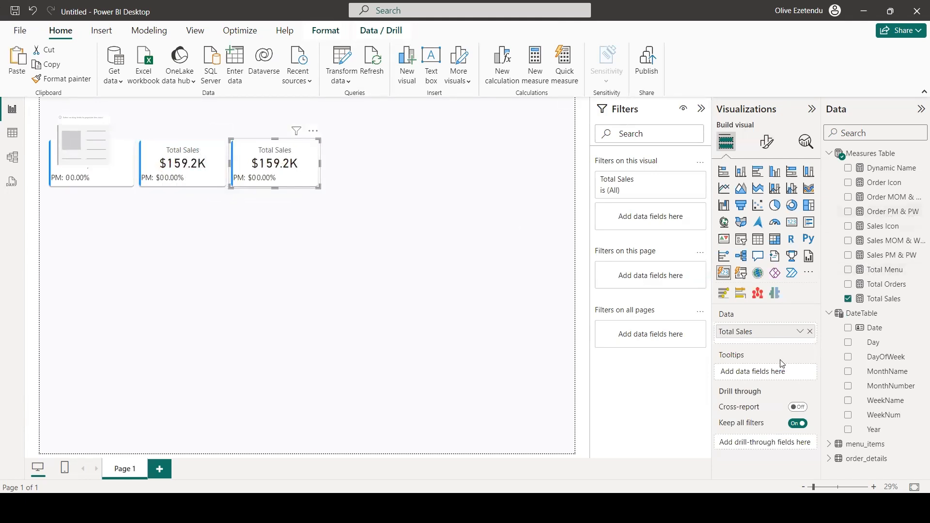
left_click(809, 333)
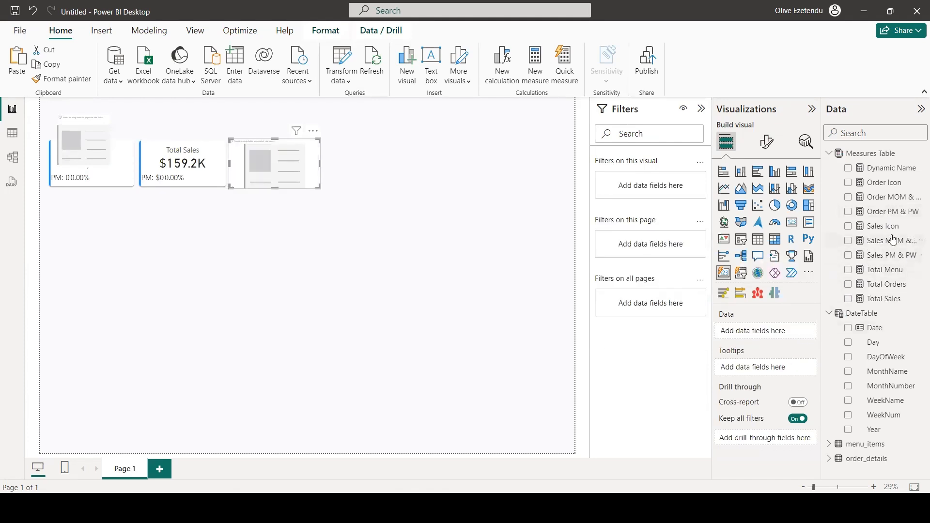
left_click_drag(891, 270, 786, 334)
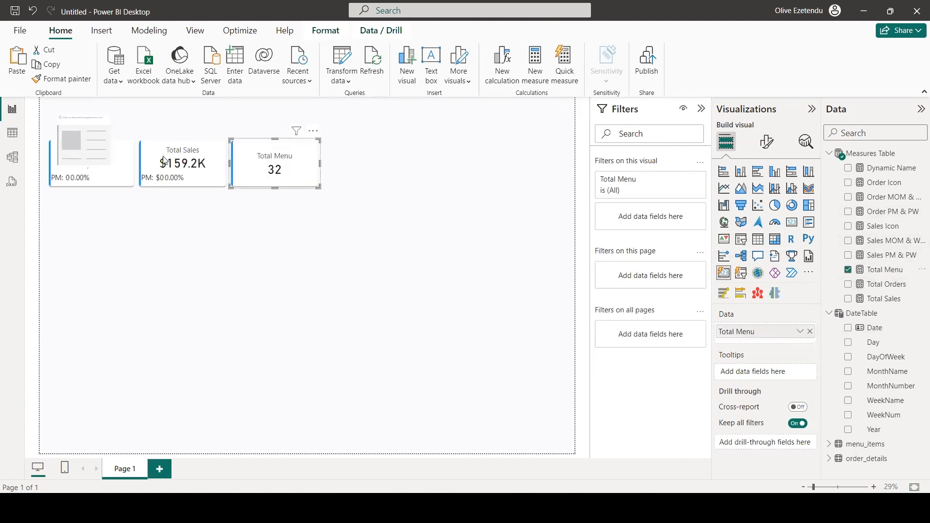
Step: Remove the stray empty visual over the Total Orders card and place a copy of the Total Menu card to its right
left_click(103, 108)
left_click(124, 121)
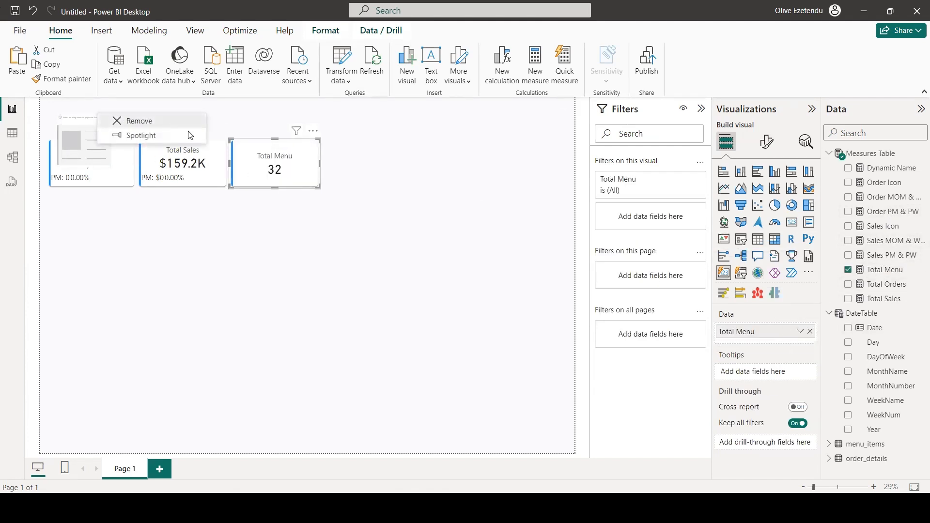
left_click(293, 179)
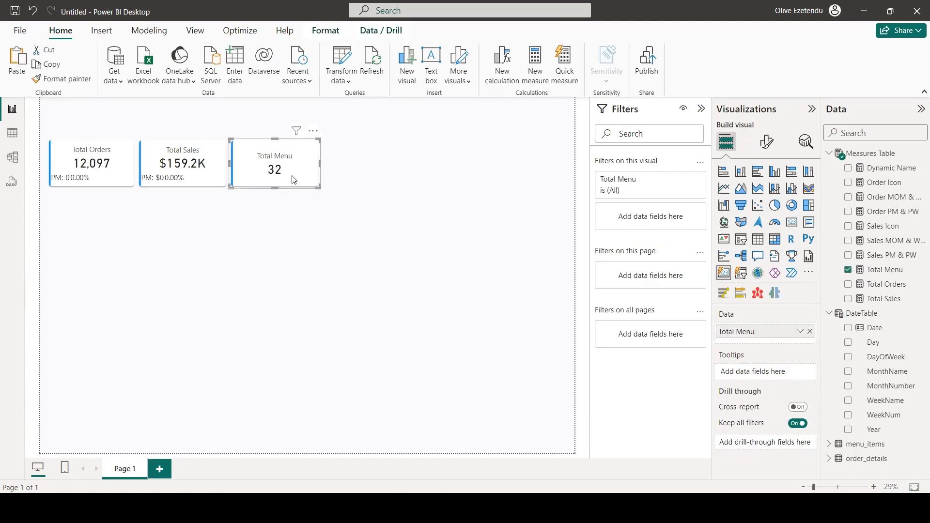
left_click_drag(276, 178, 366, 173)
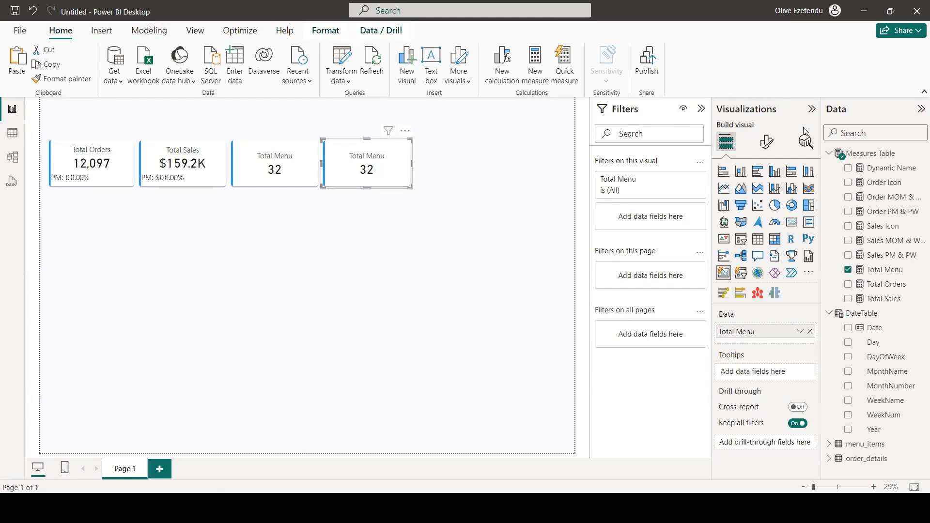
Step: Add a measure named Total Sales by Hour to the Measures Table, starting with SUMX over VALUES(order_details[order_time])
left_click(871, 154)
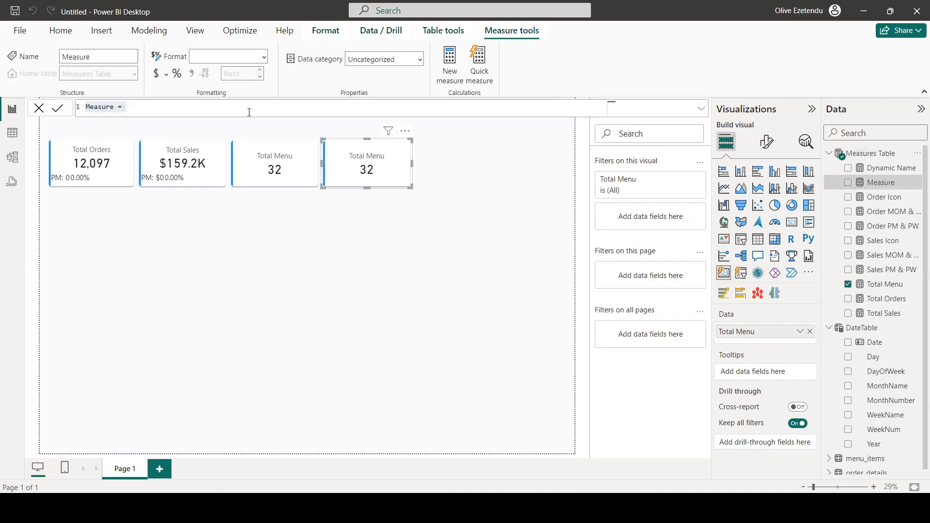
type("t")
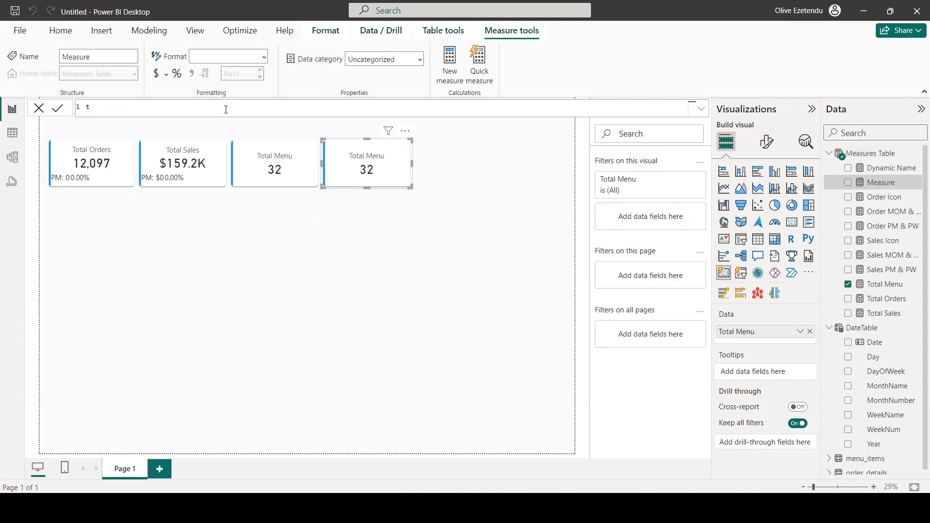
key("BackSpace")
type("Total Sales by Hour = sum")
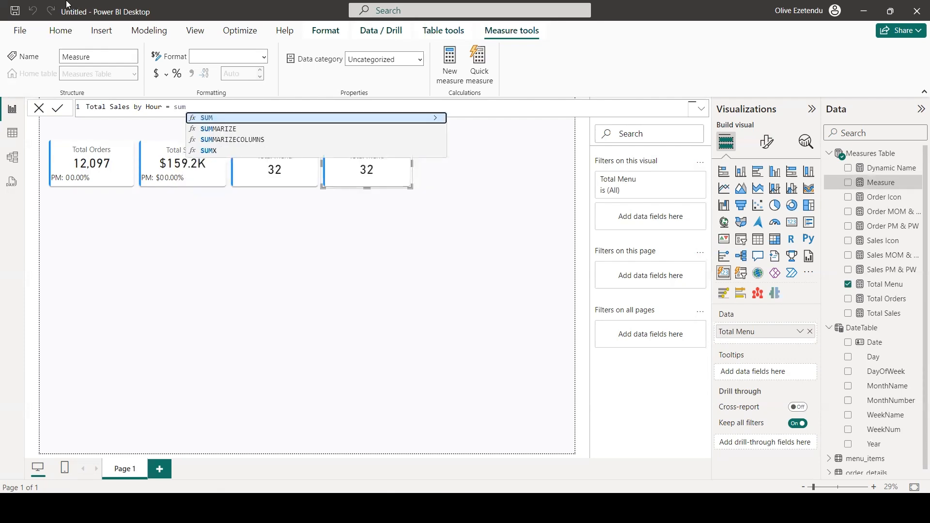
left_click(210, 152)
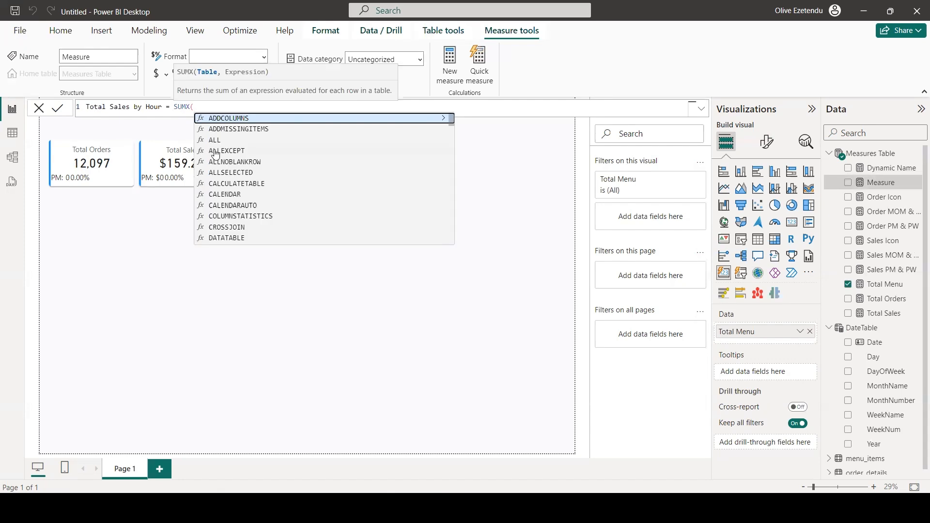
type("V")
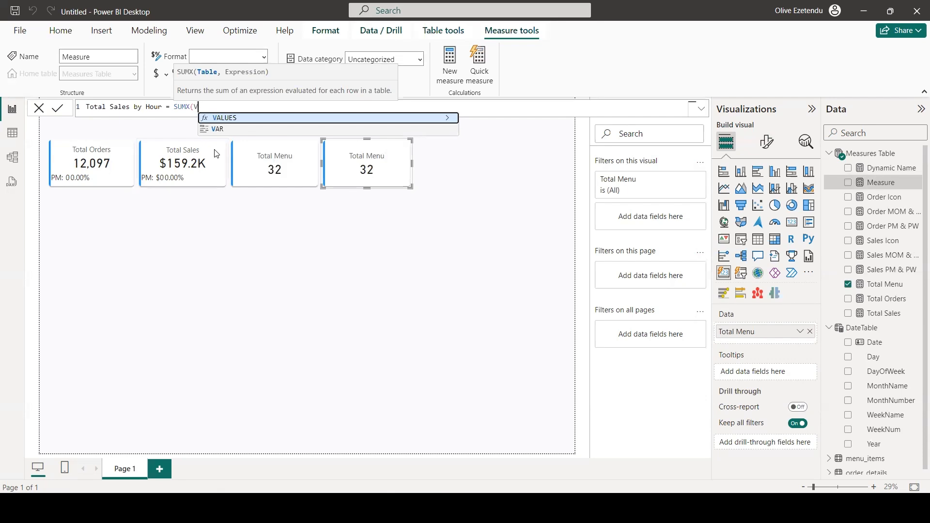
left_click(238, 119)
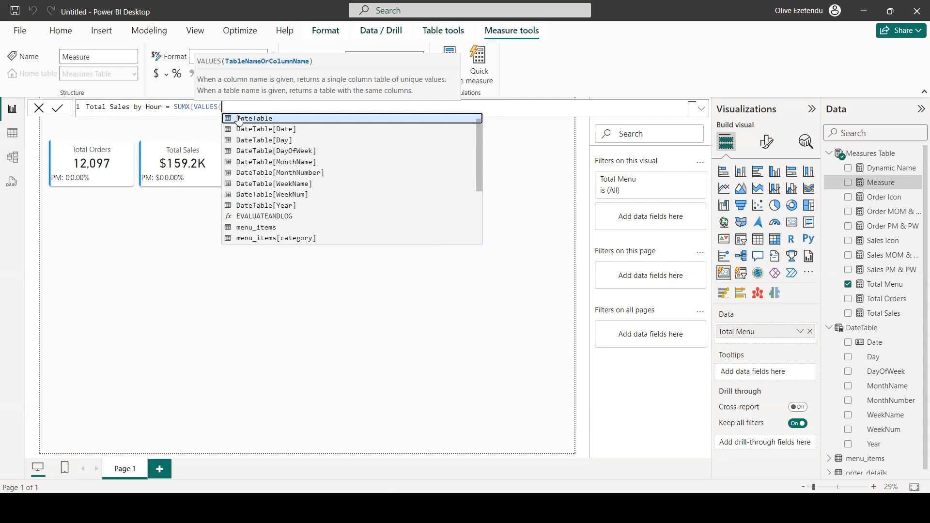
type("o")
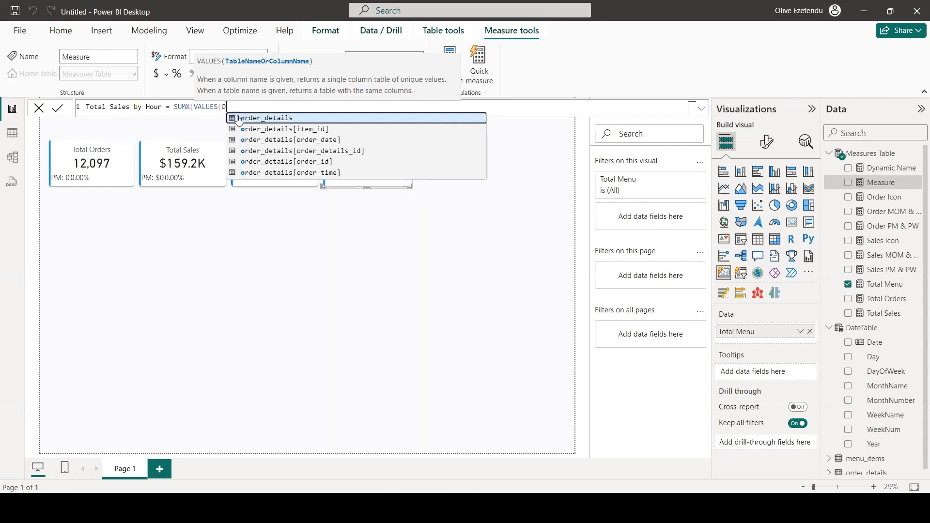
left_click(274, 143)
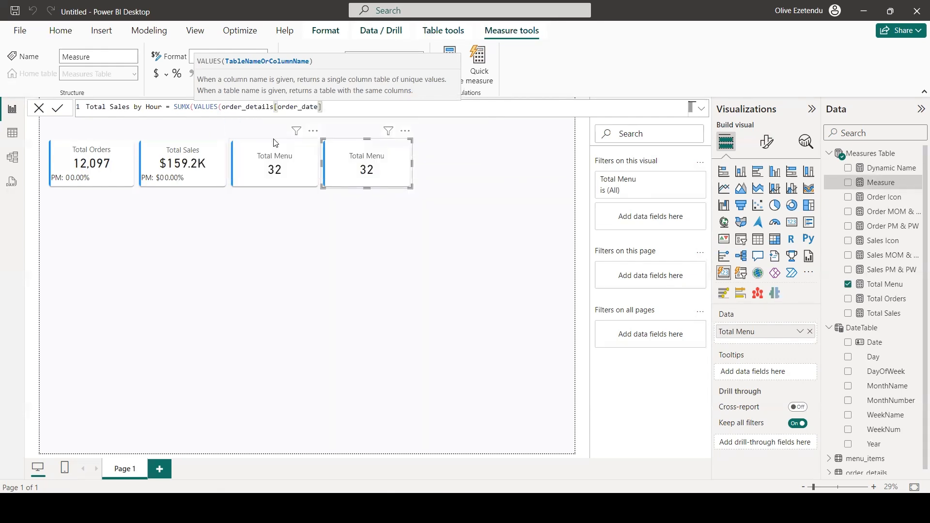
key("BackSpace")
key("BackSpace")
key("BackSpace")
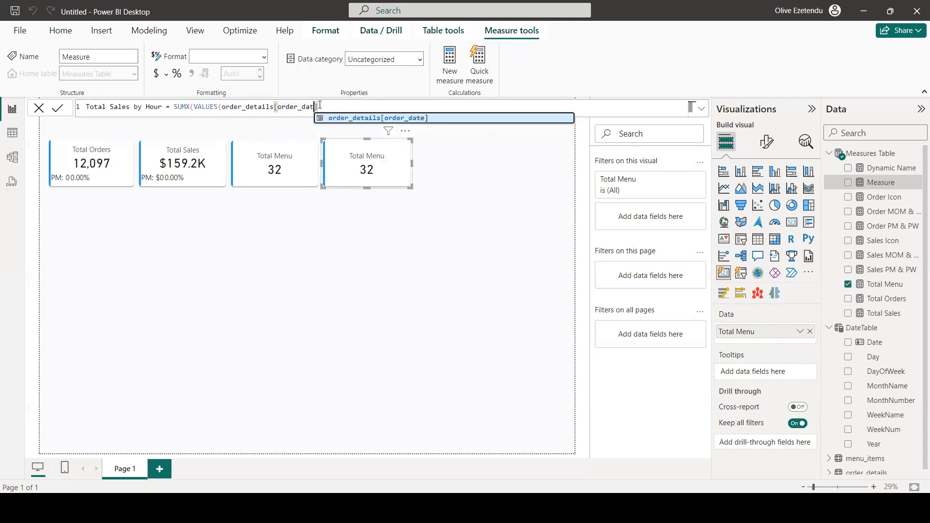
key("BackSpace")
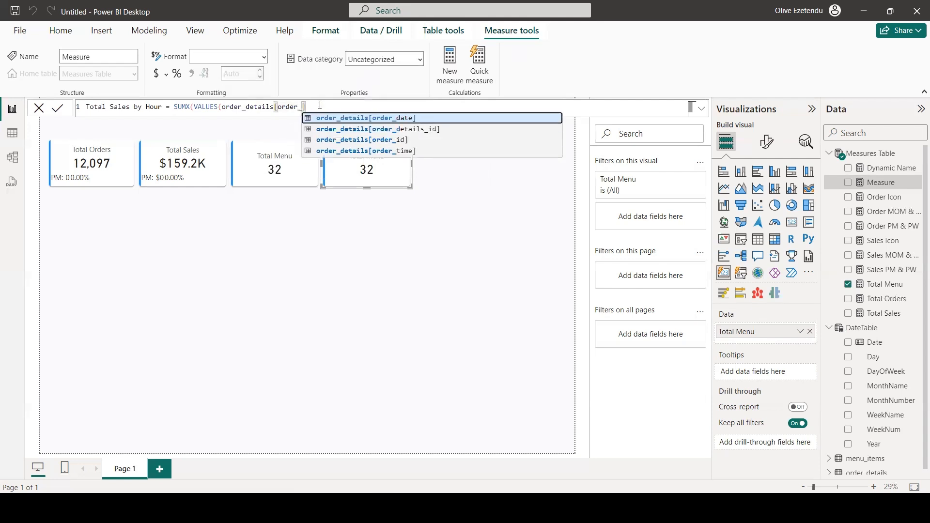
left_click(359, 151)
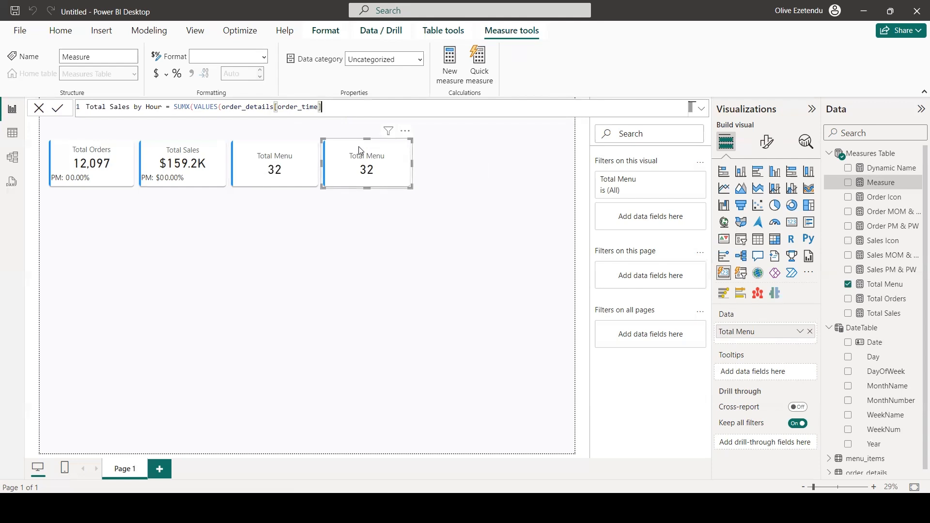
type("),")
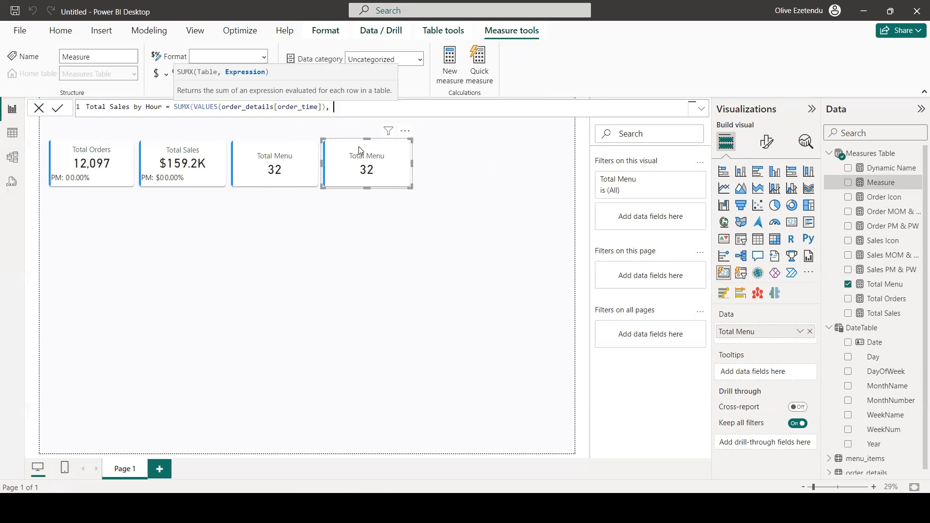
Step: Complete the Total Sales by Hour formula with CALCULATE([Total Sales]) on a second line and commit the measure
key("shift+Return")
type("CALCULATE(")
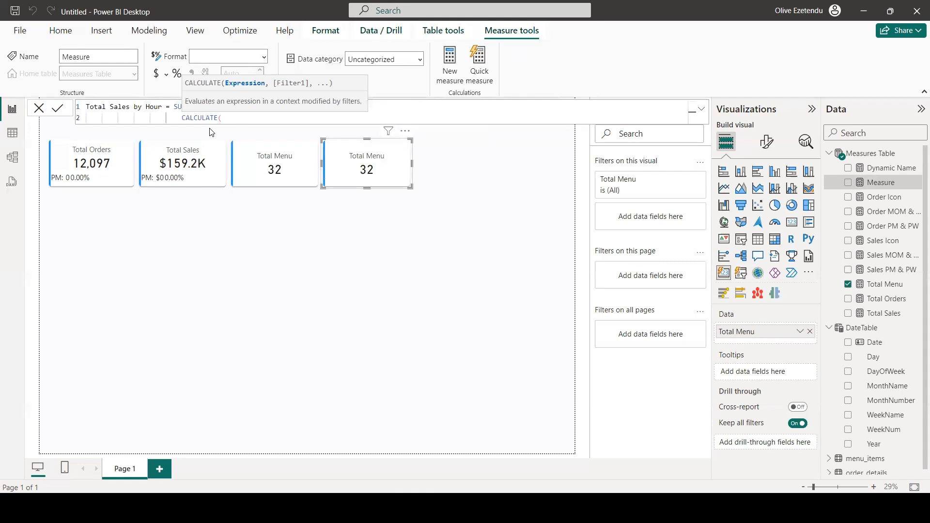
type("(")
key("BackSpace")
type("t")
key("BackSpace")
type("t")
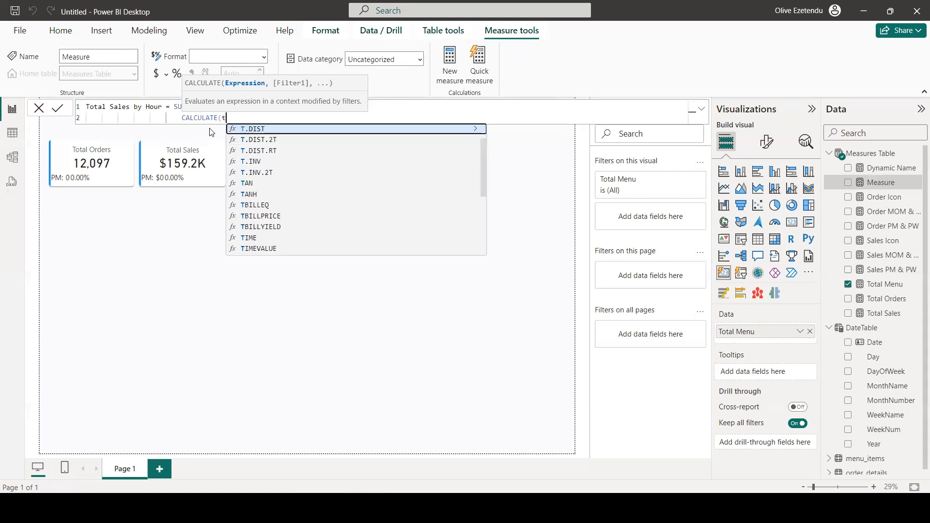
key("BackSpace")
type("Total")
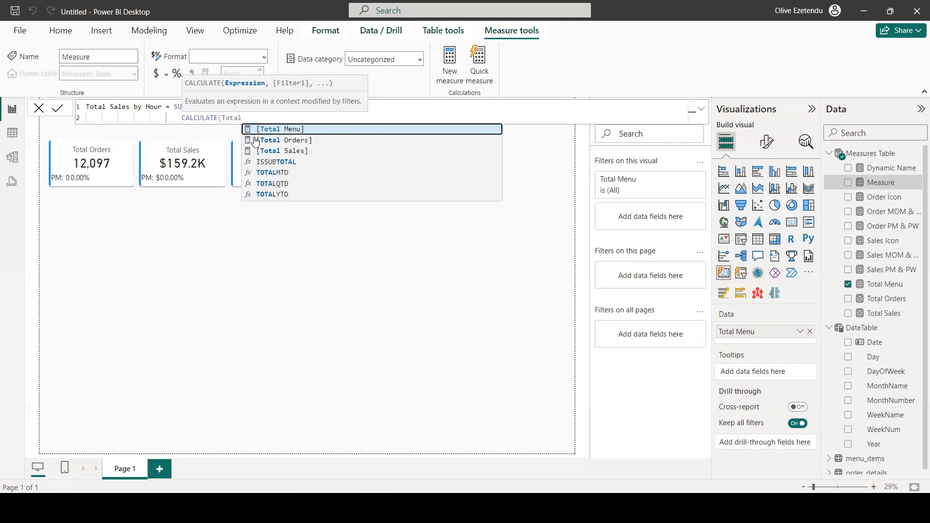
left_click(269, 150)
type(")")
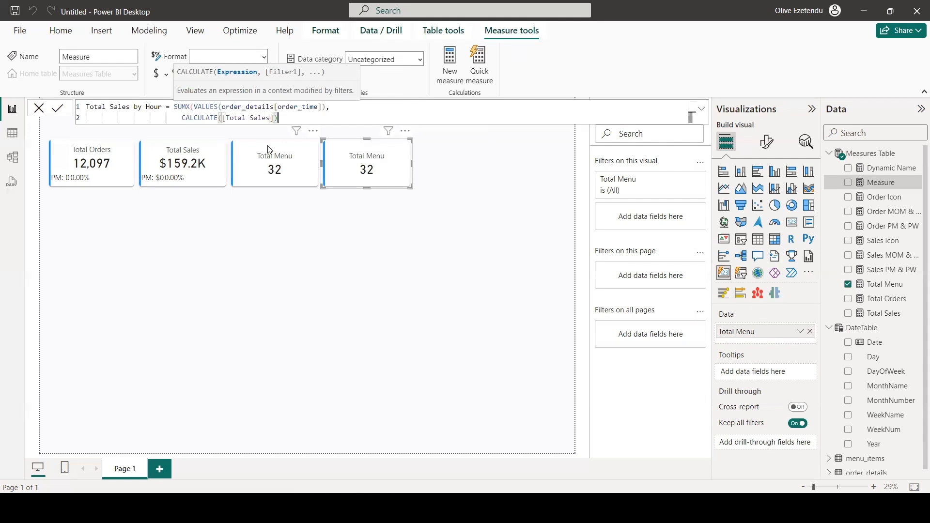
type(")")
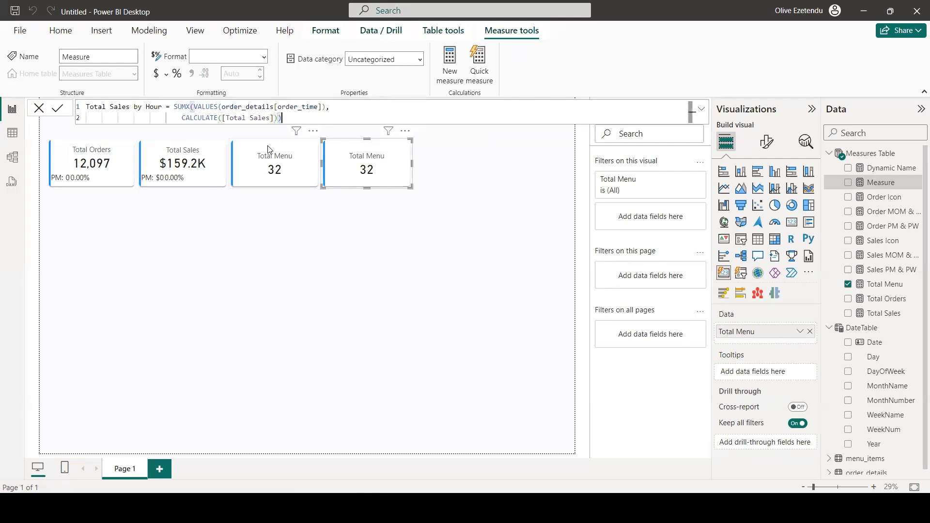
key("Return")
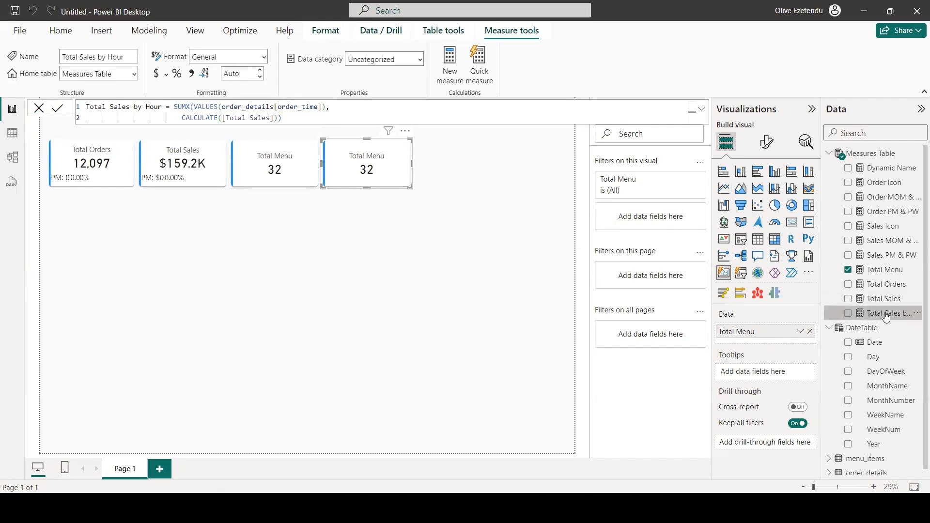
Step: Create a Sales Peak Time measure in the Measures Table returning the latest order_time with maximum Total Sales by Hour, formatted as "hh:mm AM/PM"
left_click(879, 154)
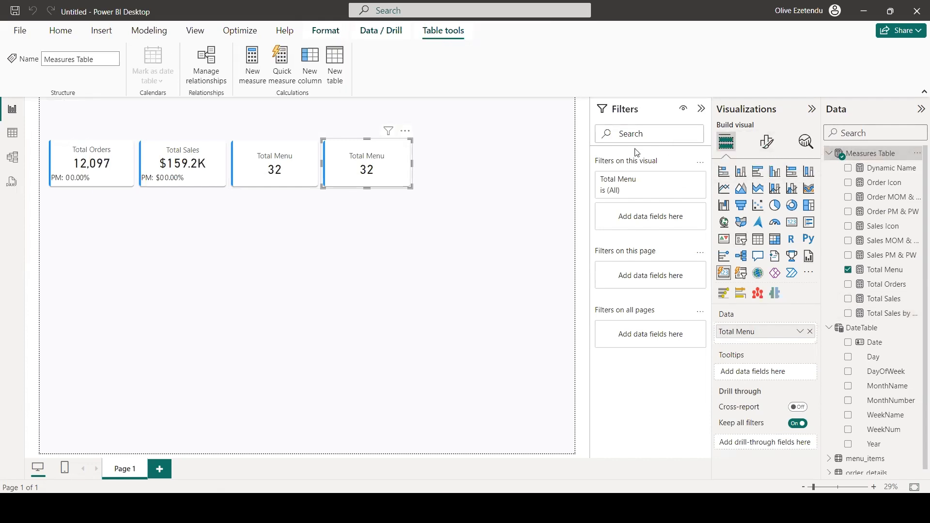
left_click(252, 68)
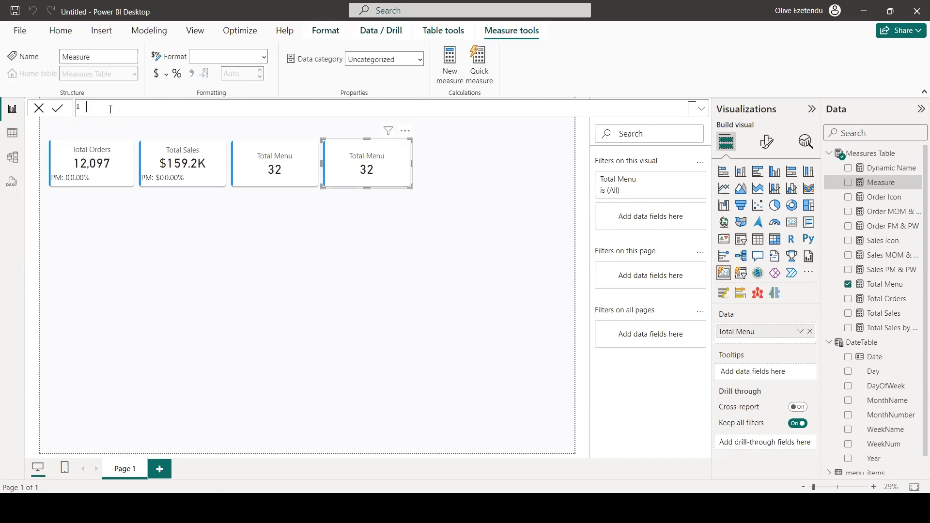
type("Sales Peak Time = VAR PeakTime = MAXX(     FILTER(         VALUES(order_details[order_time]),         [Total Sales by Hour] = MAXX(VALUES(order_details[order_time]), [Total Sales by Hour])     ),     order_details[order_time]     ) RETURN     FORMAT(PeakTime, \"hh:mm AM/PM\")")
key("Return")
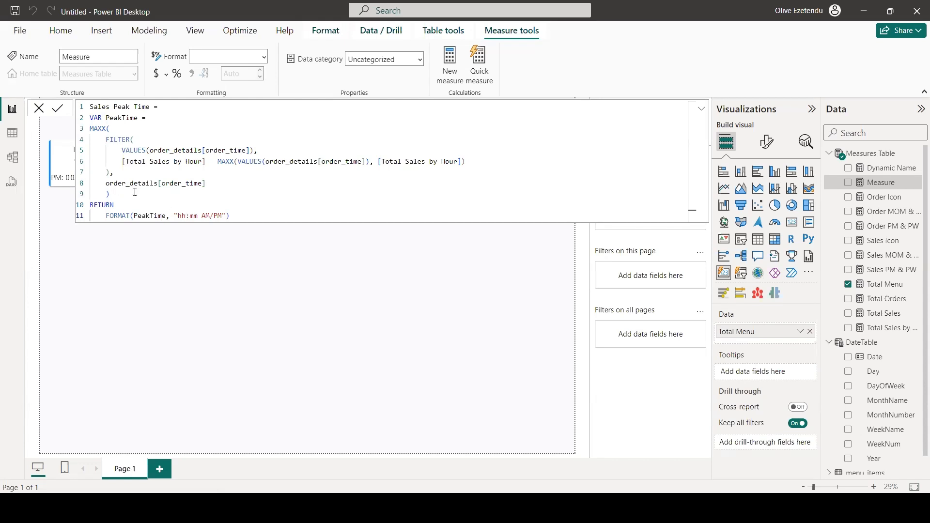
type(")")
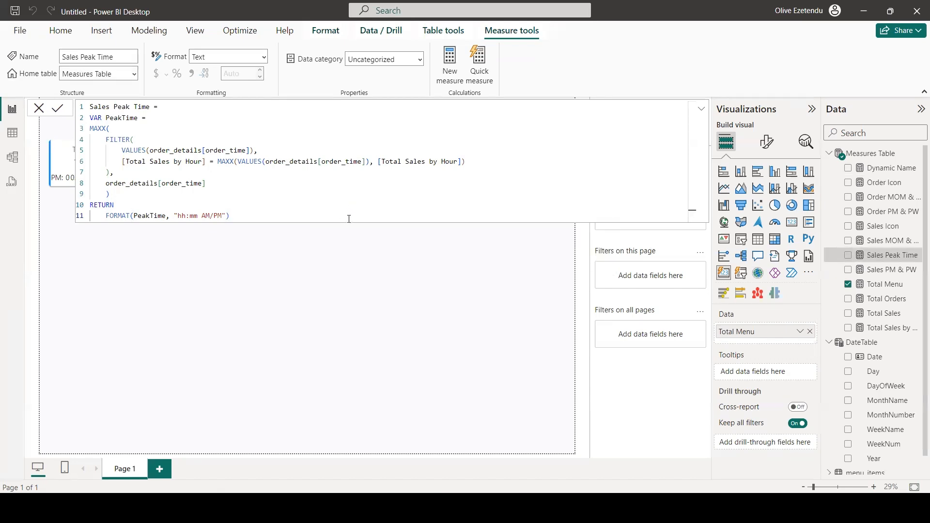
left_click(584, 268)
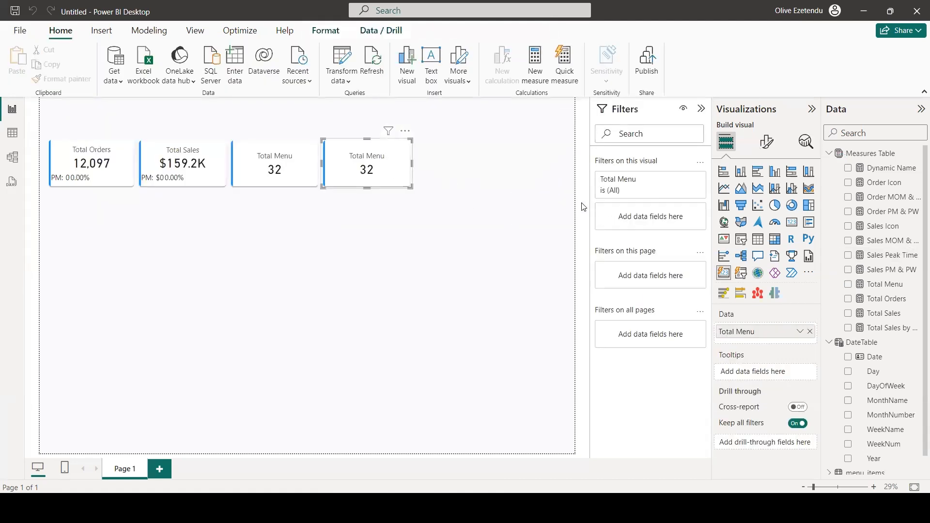
Step: Replace the Total Menu field in the fourth card with Sales Peak Time and deselect the card
left_click(812, 332)
left_click_drag(887, 254, 780, 331)
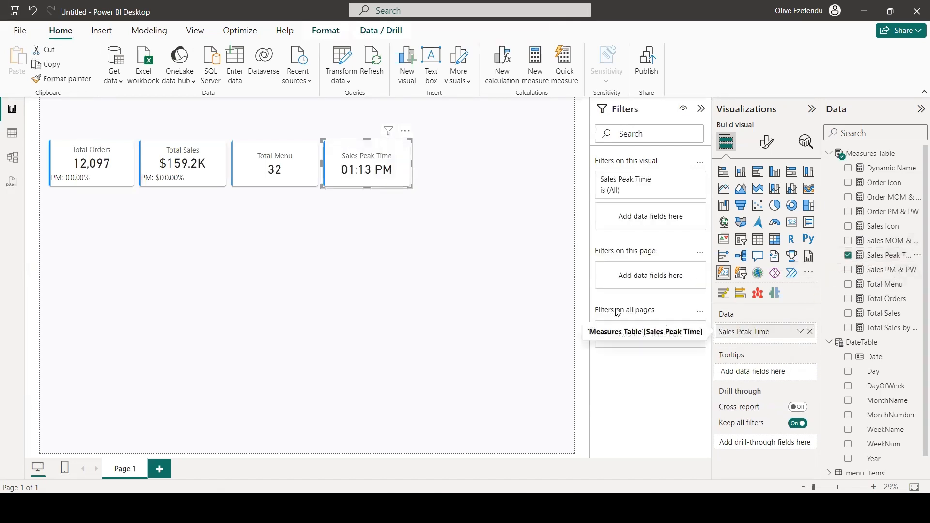
left_click(523, 303)
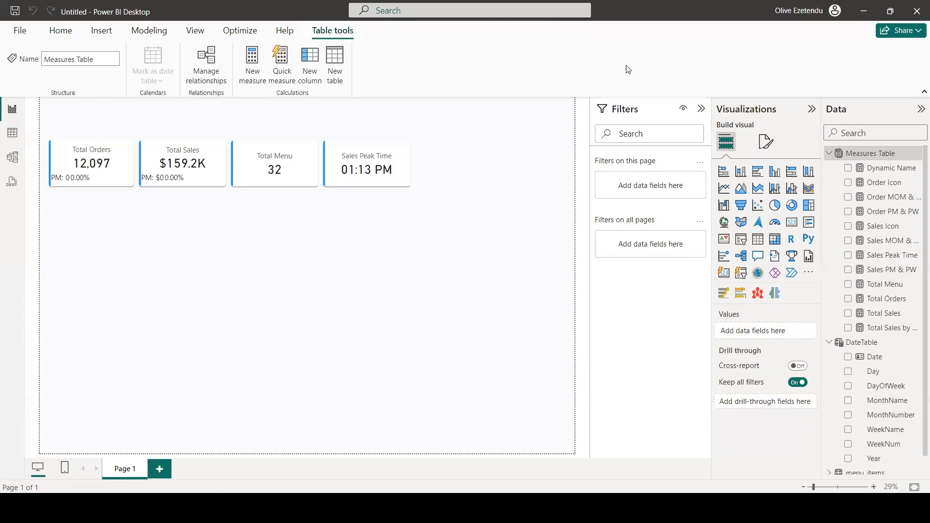
left_click(467, 145)
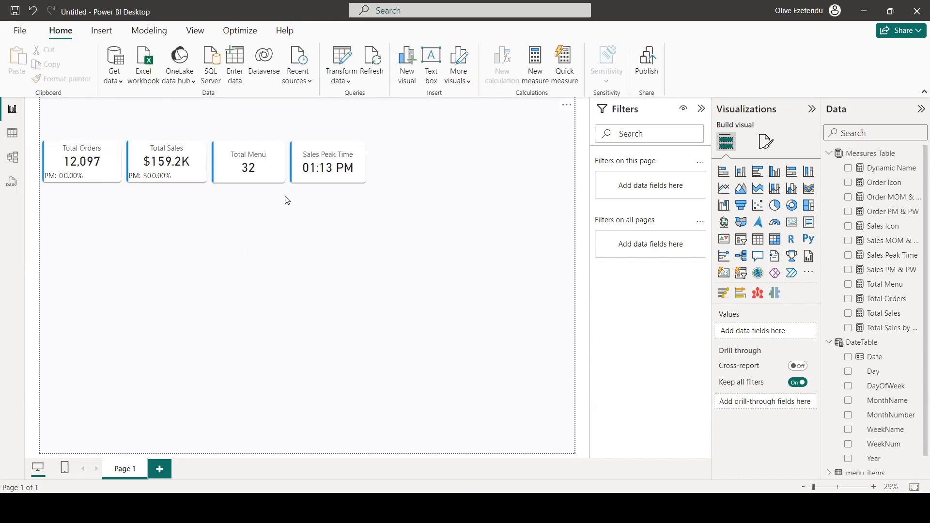
Step: Insert a rounded rectangle, place it directly below the KPI cards, and stretch it to about the full width of the card row
left_click(101, 31)
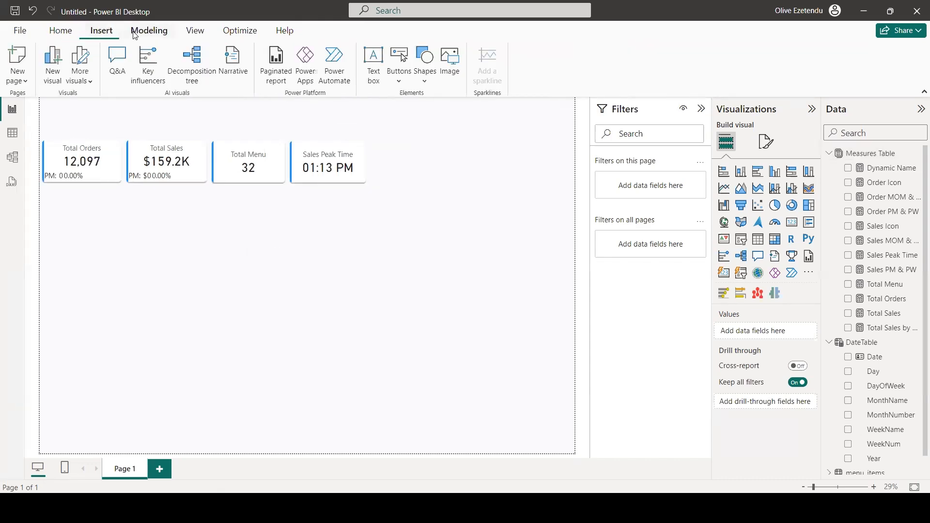
left_click(425, 65)
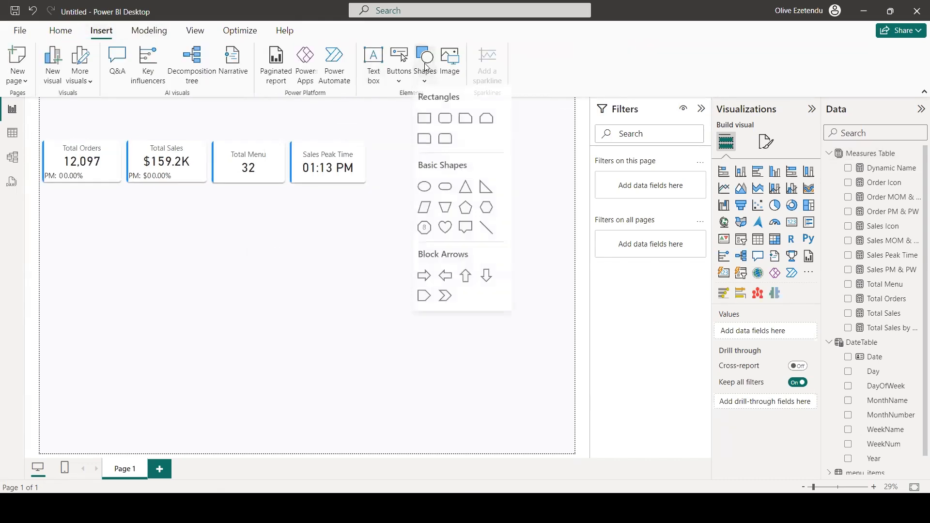
left_click(445, 123)
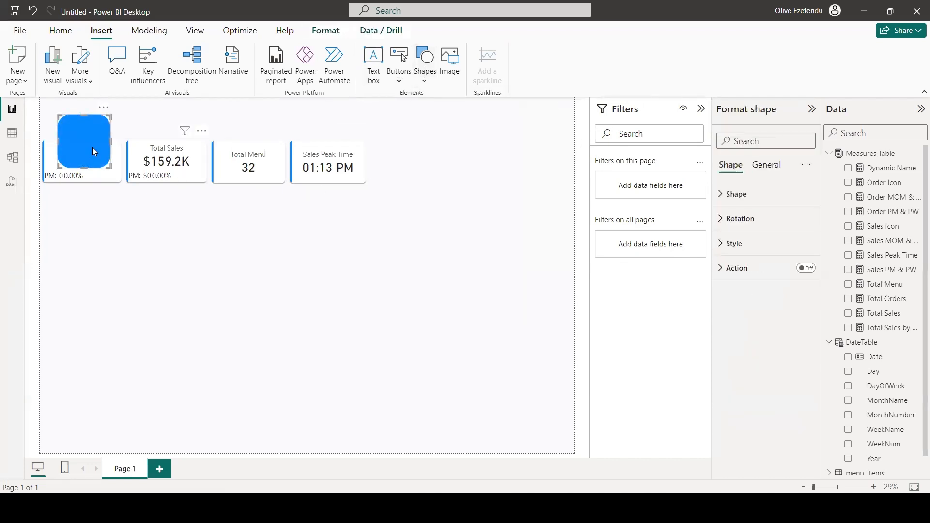
left_click_drag(78, 130, 67, 204)
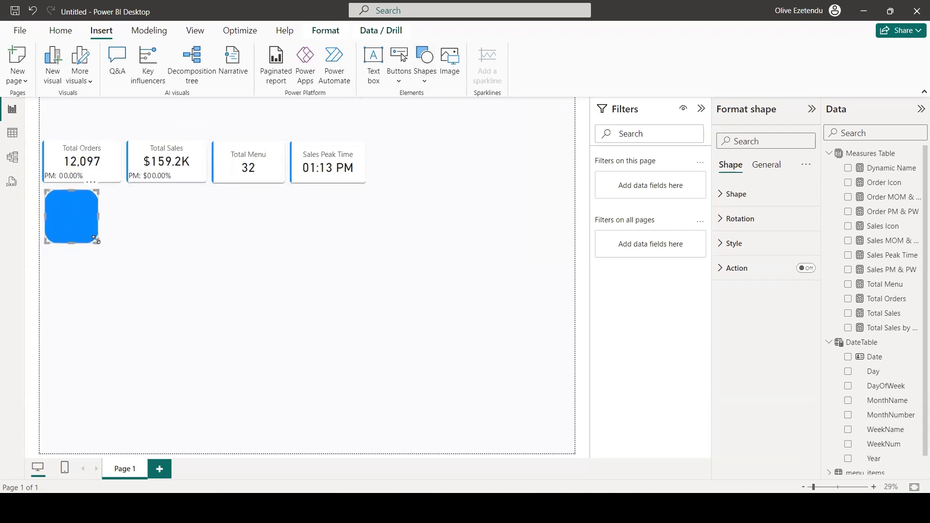
left_click_drag(100, 242, 368, 293)
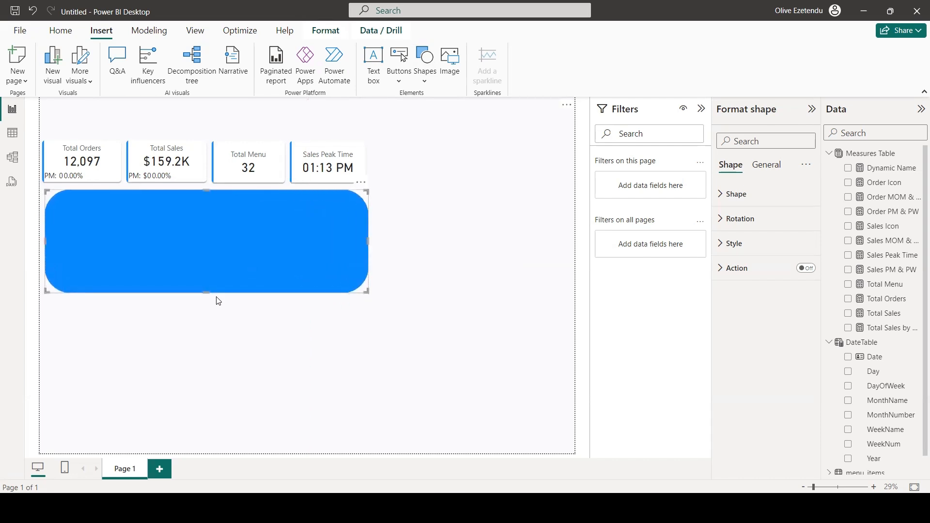
left_click_drag(206, 291, 207, 301)
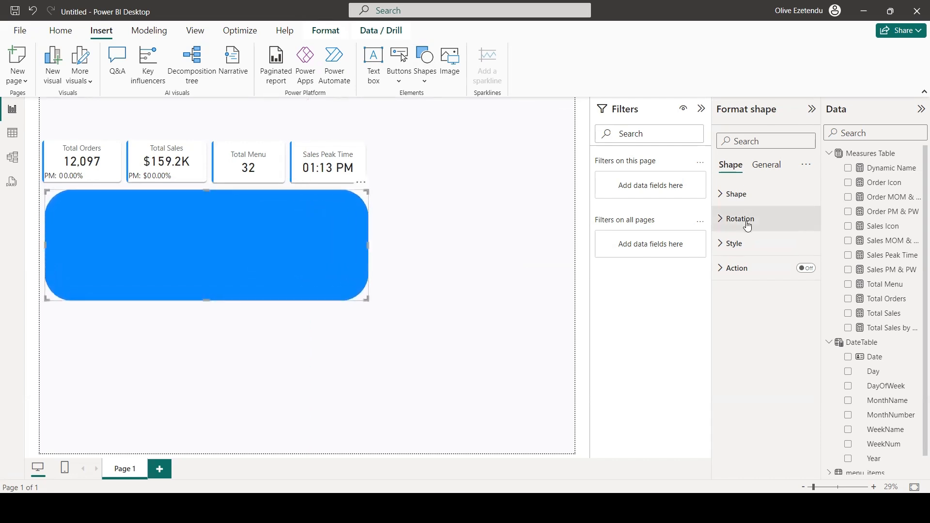
Step: Set the rounded rectangle's Rounded Corners to 7% and deselect the shape
left_click(734, 195)
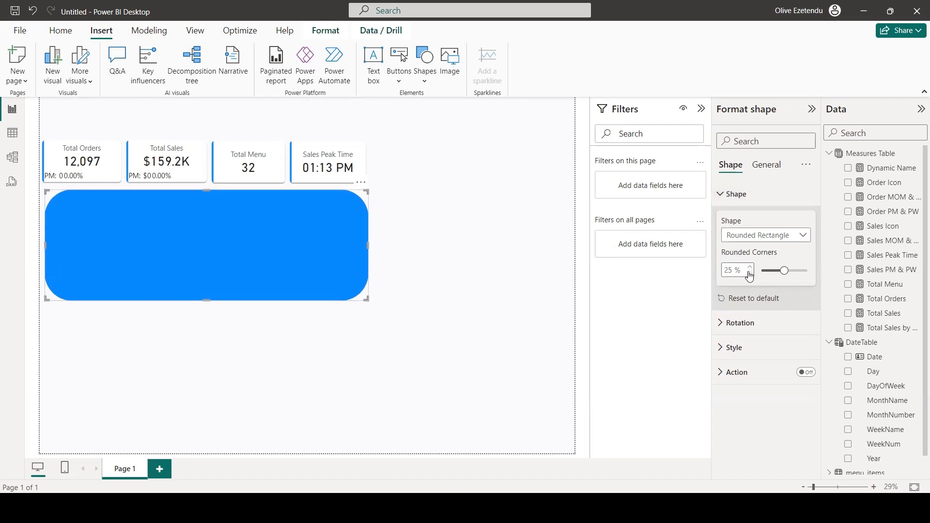
left_click_drag(769, 273, 768, 269)
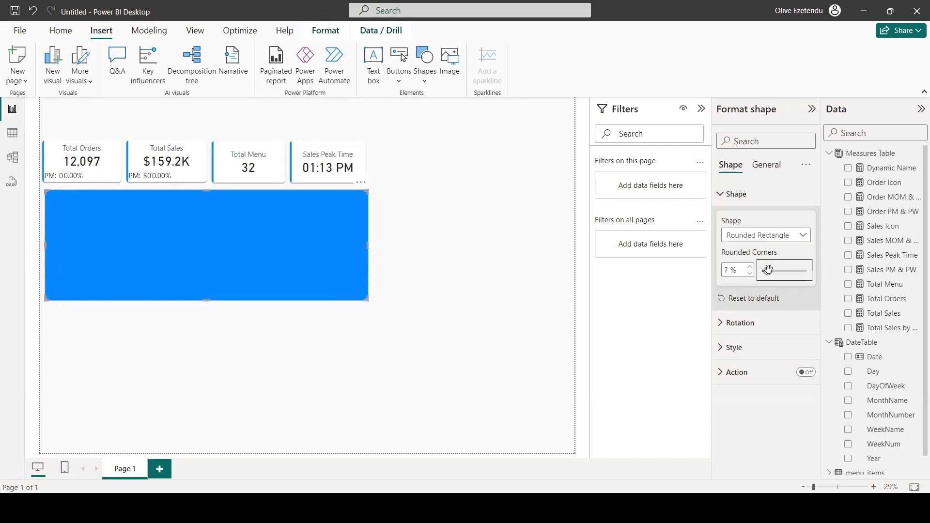
left_click(583, 276)
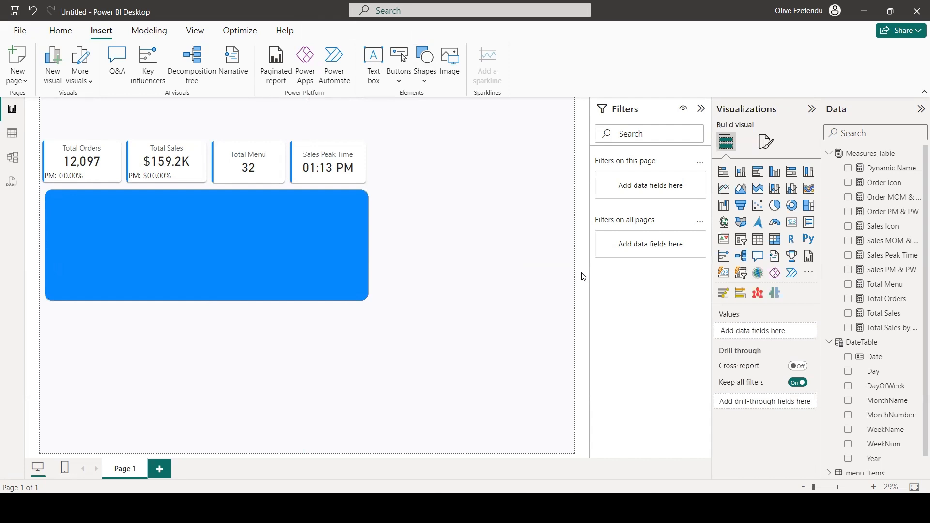
Step: Set the Rounded Corners of the blue rectangle below the KPI cards to 5%
left_click(301, 261)
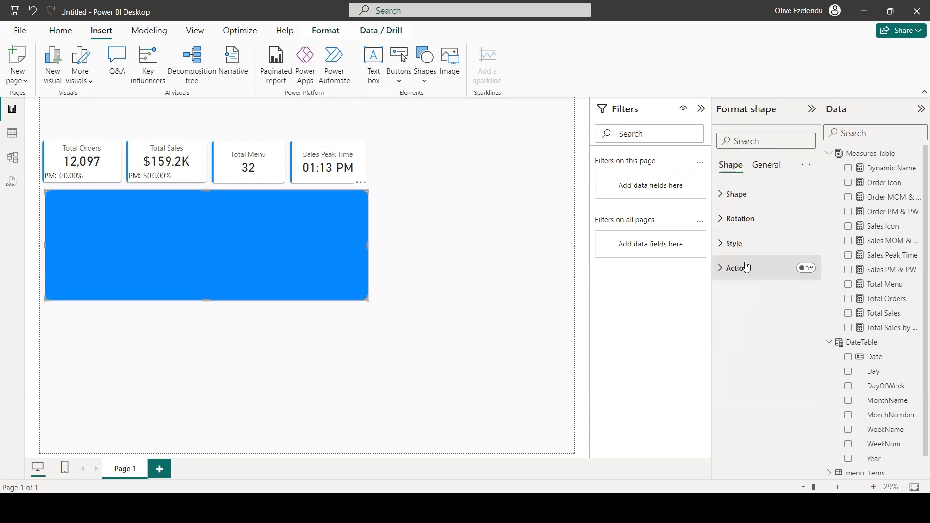
left_click(744, 195)
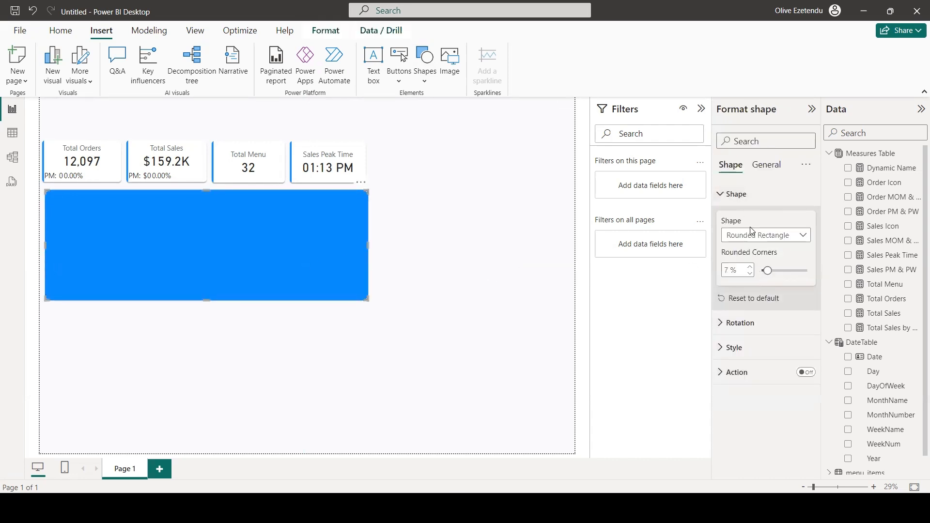
left_click(751, 274)
left_click(751, 275)
Step: Give the rectangle the recently used light grey fill color and set the fill transparency to 100%
left_click(734, 347)
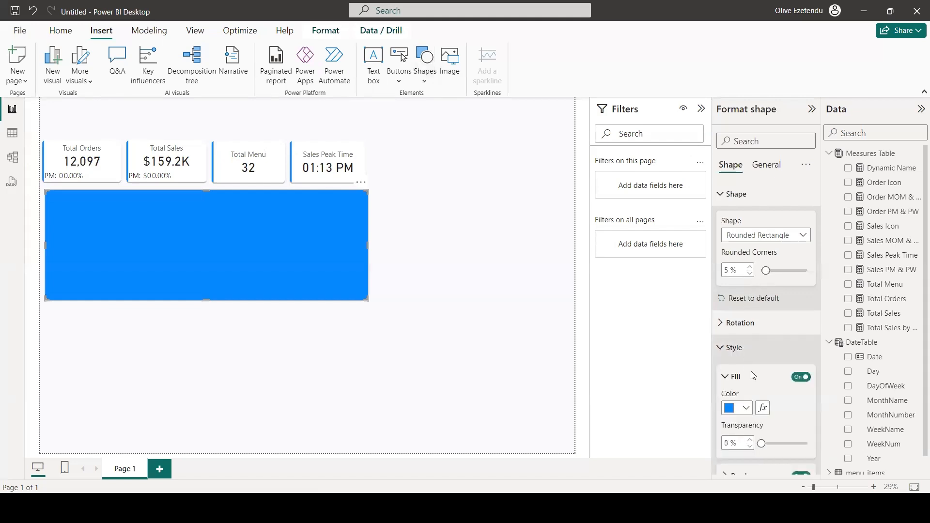
left_click(738, 407)
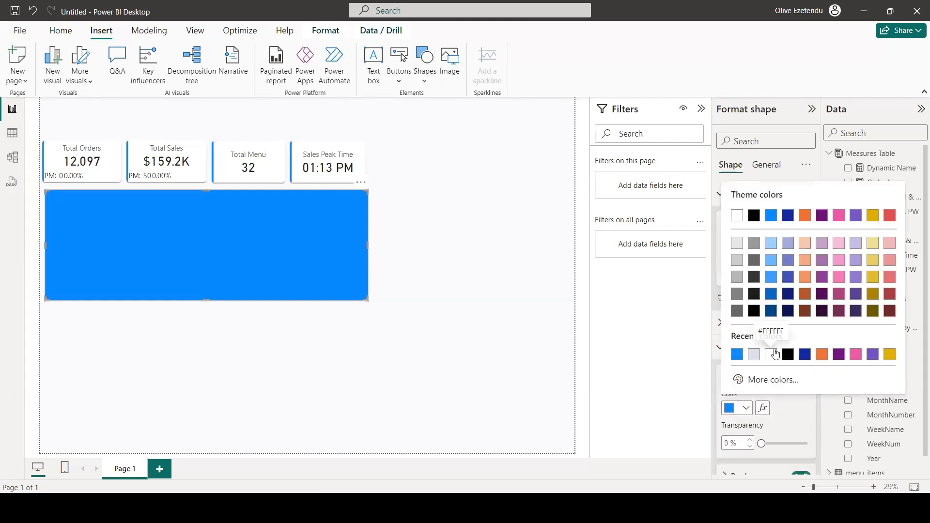
left_click(754, 355)
scroll(770, 361, "down", 3)
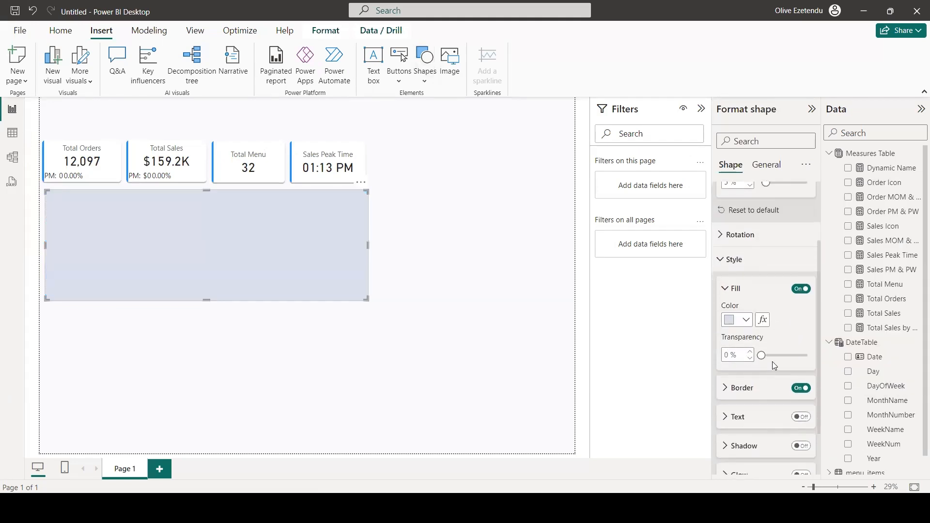
left_click_drag(762, 355, 808, 355)
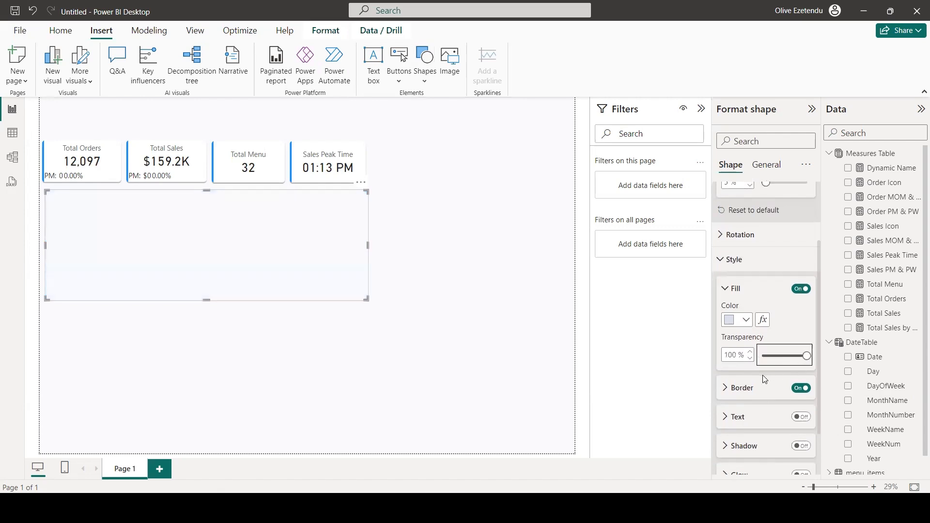
Step: Turn off the rectangle's border and turn on the shadow in its shape style
scroll(787, 363, "down", 2)
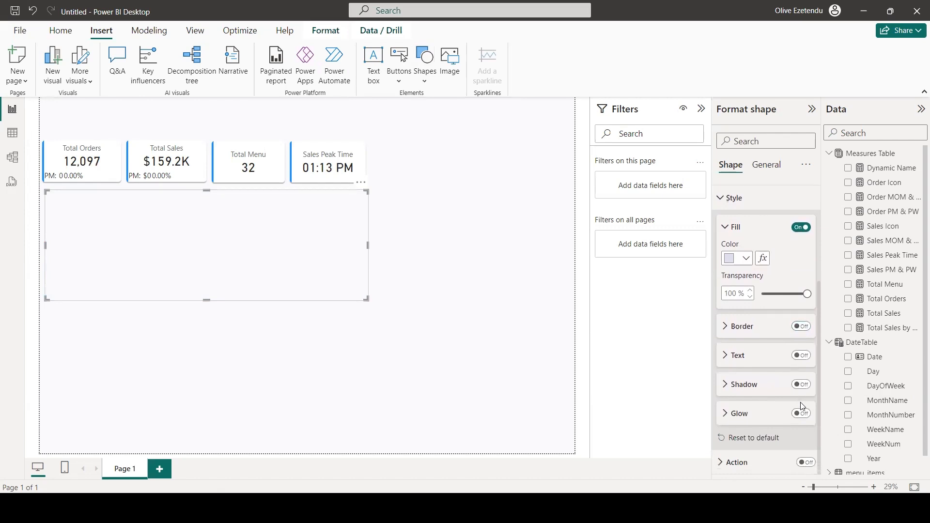
left_click(799, 385)
scroll(776, 367, "down", 4)
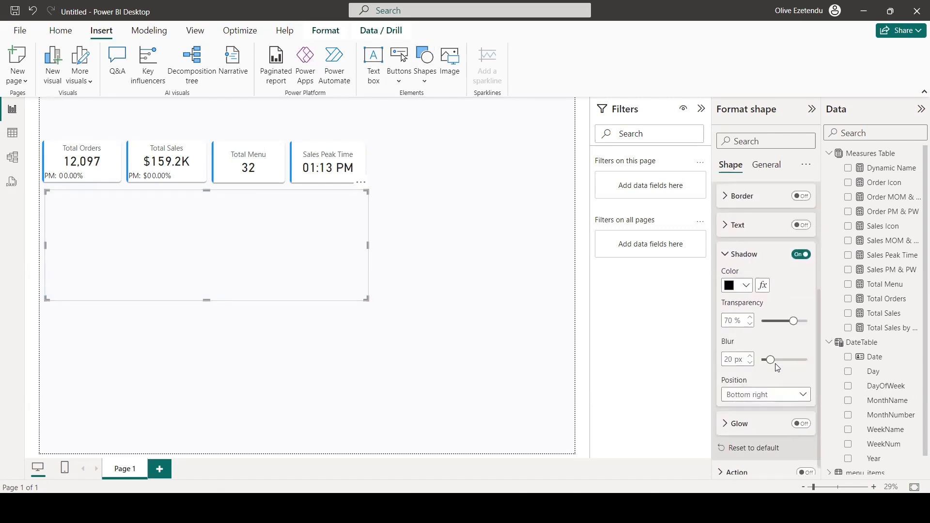
Step: Turn on the rectangle's shadow in its general effects settings
left_click(768, 166)
left_click(732, 243)
scroll(760, 310, "down", 1)
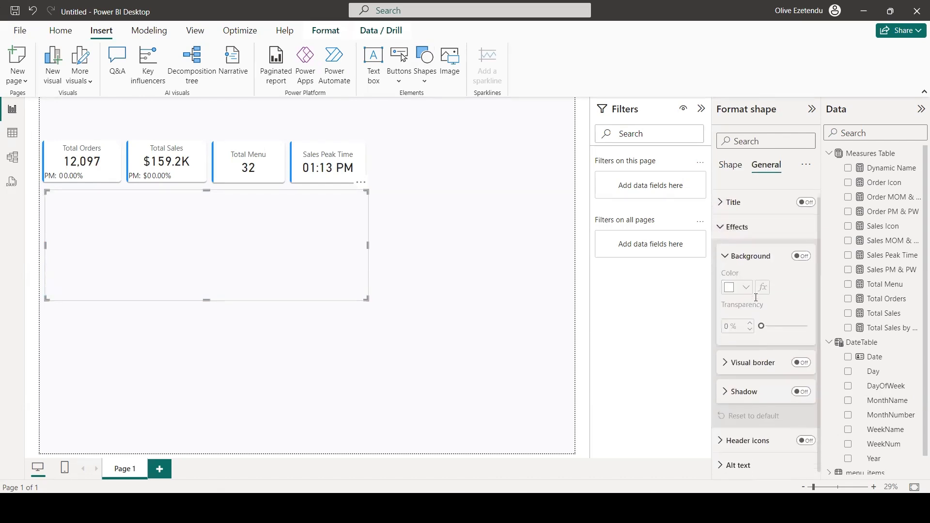
left_click(800, 389)
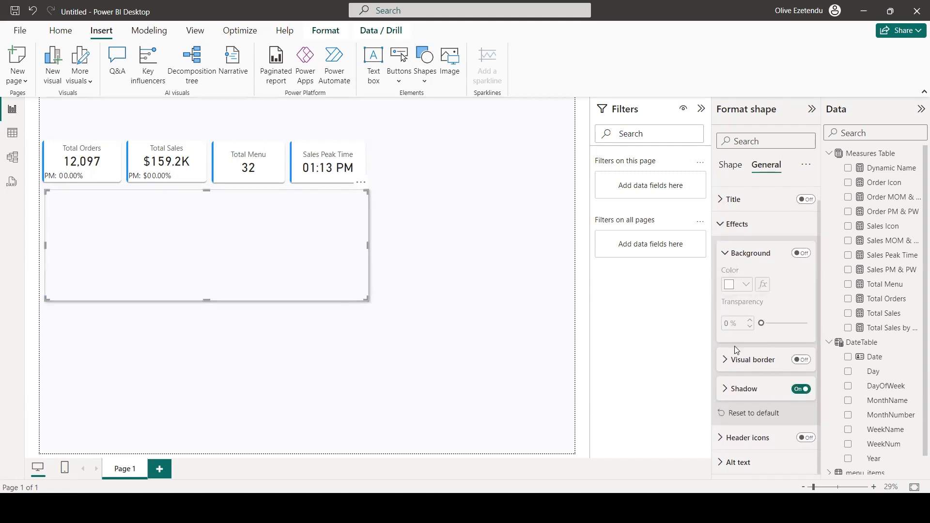
Step: Set the rectangle's effects shadow to a Custom position with a 90° angle
left_click(729, 389)
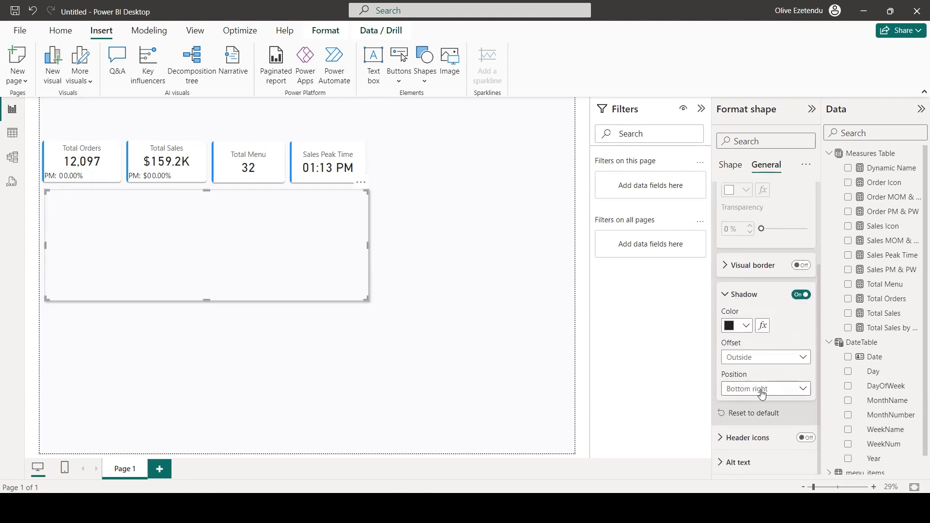
left_click(762, 393)
key("Escape")
scroll(756, 374, "down", 4)
left_click_drag(764, 326, 773, 326)
double_click(750, 329)
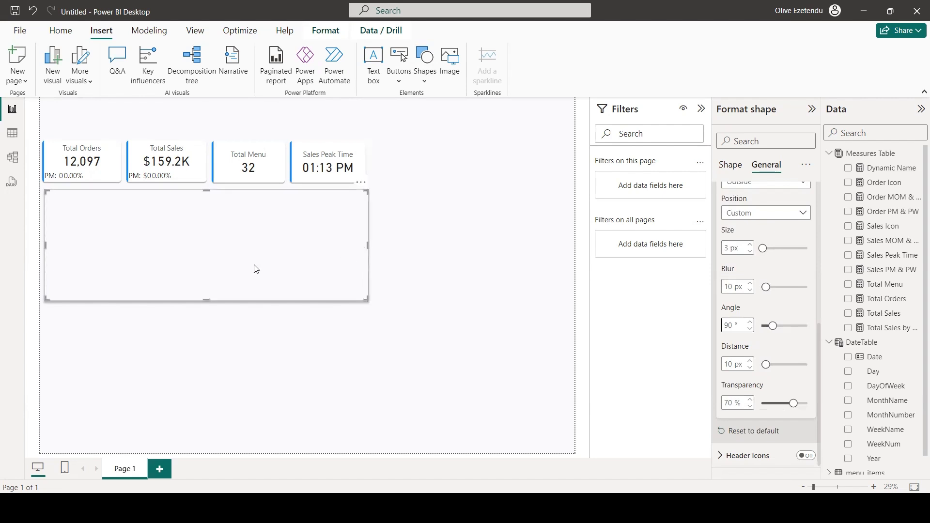
Step: Set the transparency of the rectangle's effects shadow to 75%
scroll(750, 388, "down", 1)
left_click(751, 381)
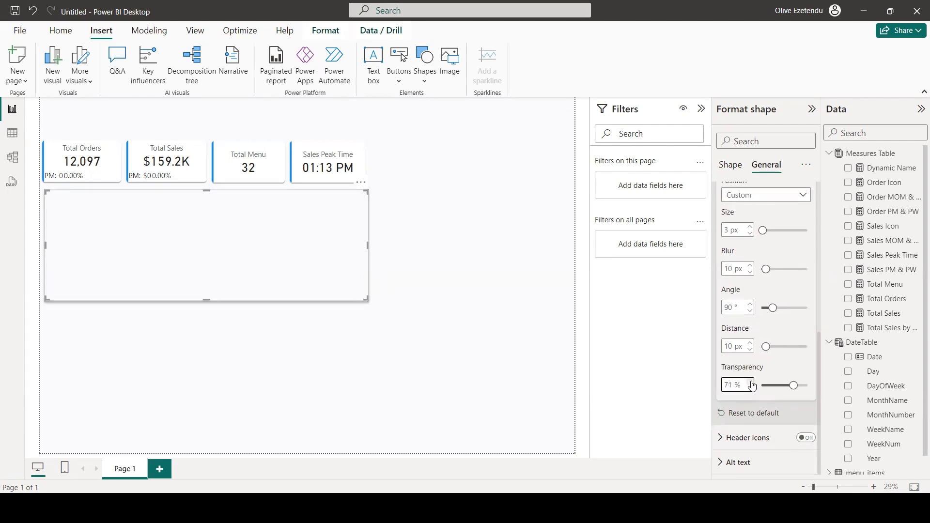
left_click(751, 382)
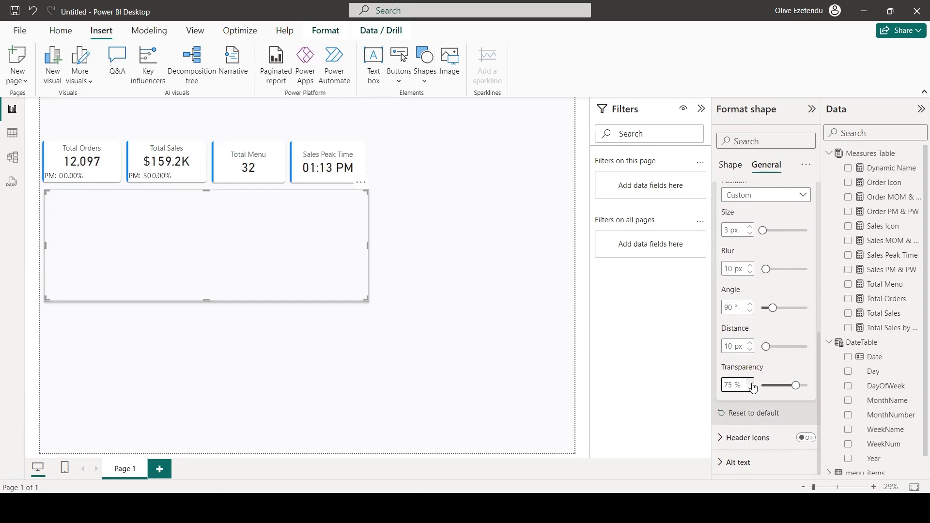
double_click(729, 384)
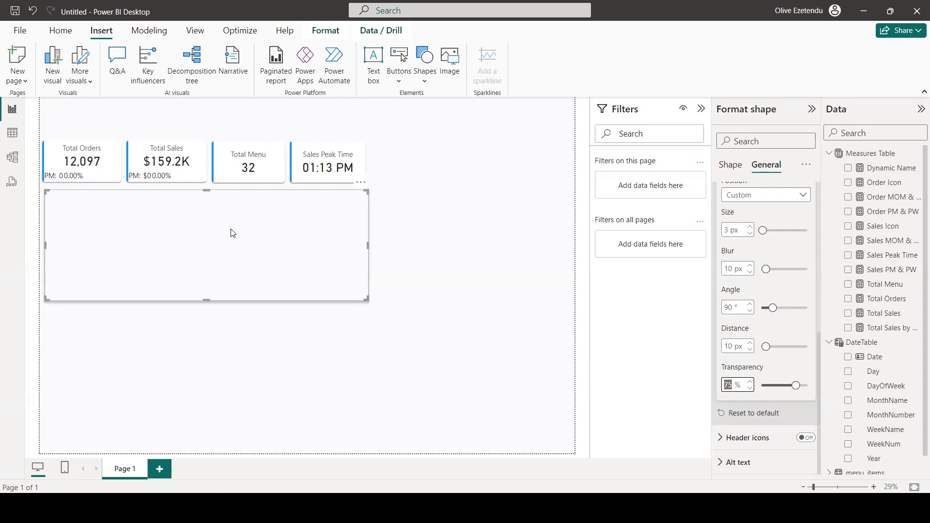
Step: Place a copy of the panel beneath the first one and extend it down to near the bottom of the report page
left_click_drag(231, 233, 269, 365)
left_click_drag(208, 422, 209, 445)
Step: Shorten the upper panel slightly and extend the lower panel upward, leaving a narrow gap between them
left_click(213, 245)
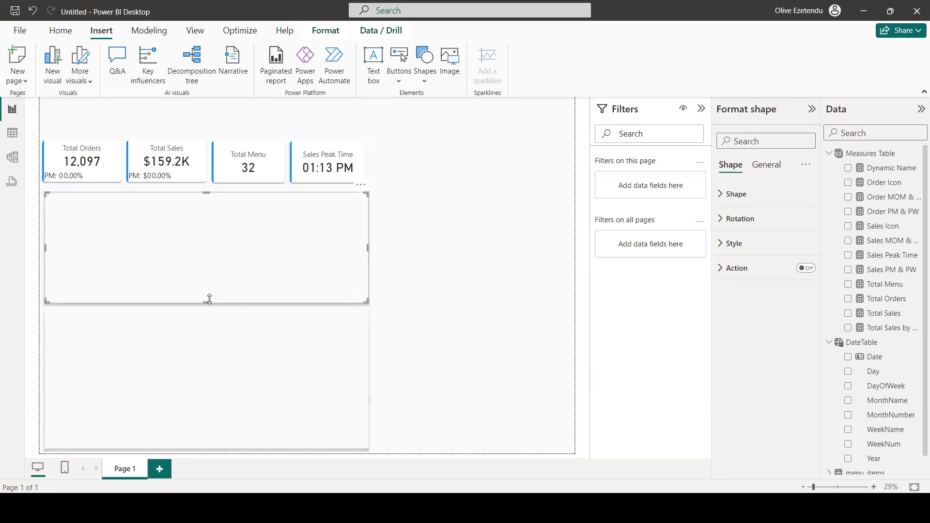
left_click_drag(207, 301, 211, 299)
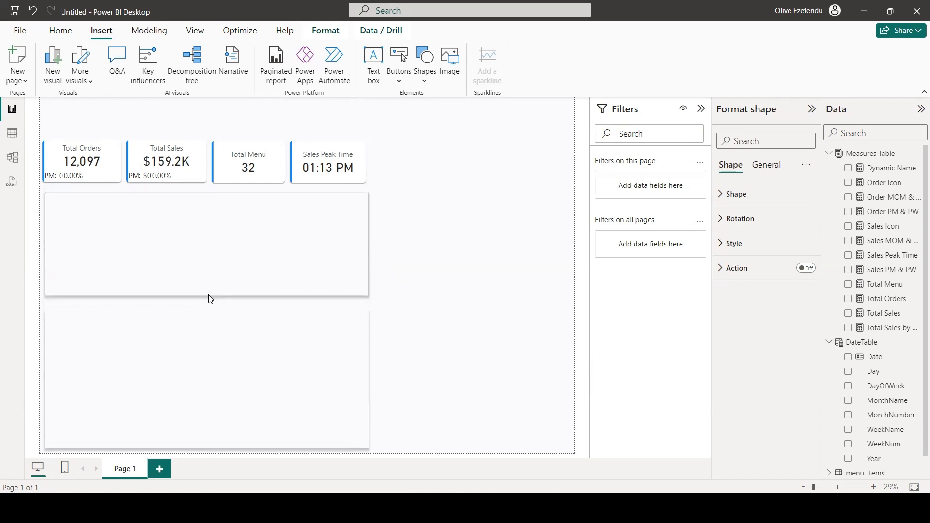
left_click(210, 299)
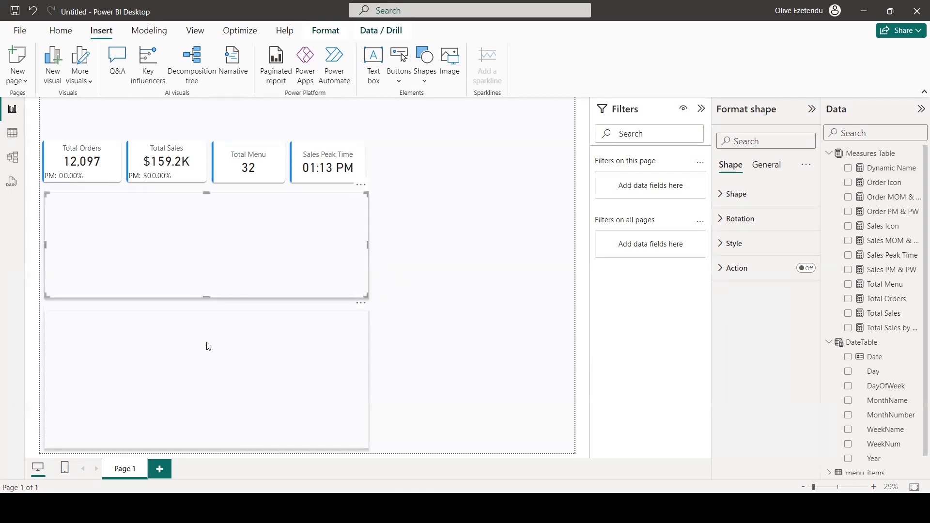
left_click(211, 340)
left_click_drag(206, 310, 206, 307)
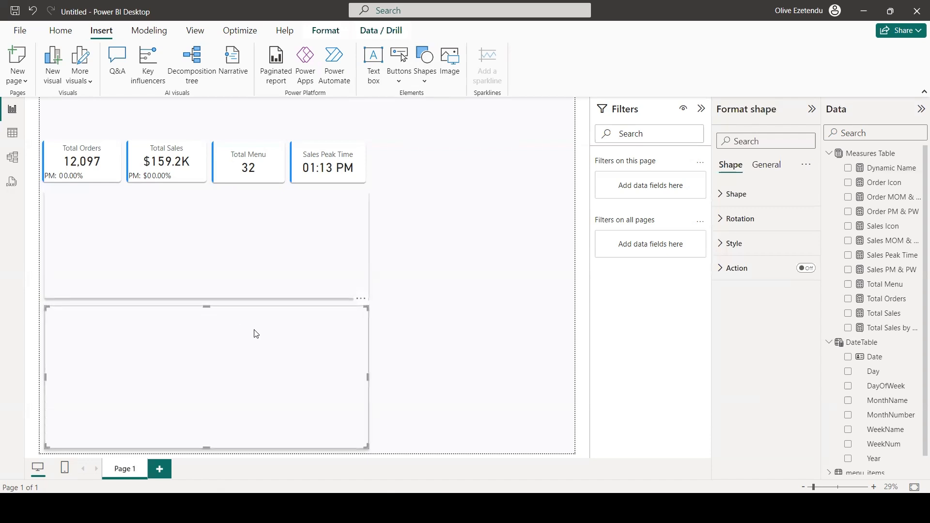
Step: Add two panel copies beside the existing ones, a tall panel starting level with the KPI cards and a shorter one beneath it
key("ctrl+v")
left_click_drag(230, 344, 528, 357)
left_click_drag(243, 379, 382, 386)
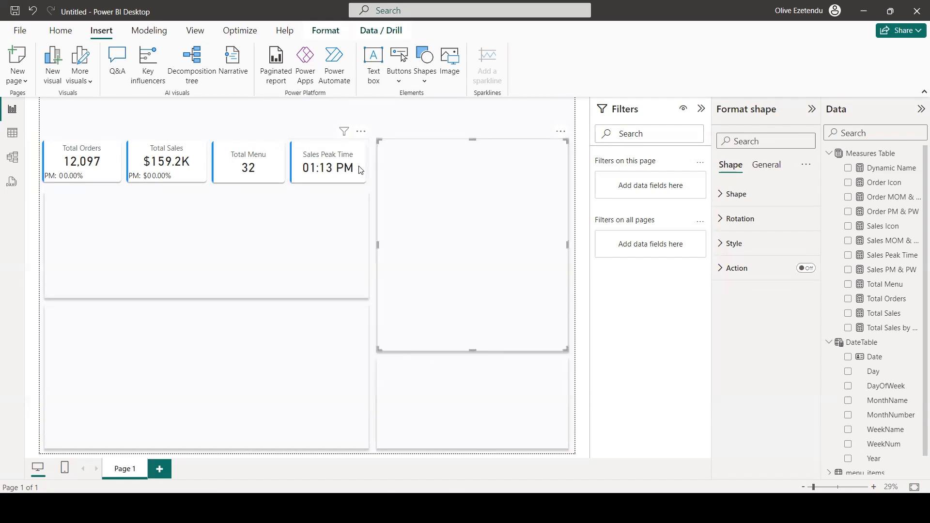
Step: Give the Sales Peak Time card a light grey background at 81% transparency and deselect the card
left_click(360, 170)
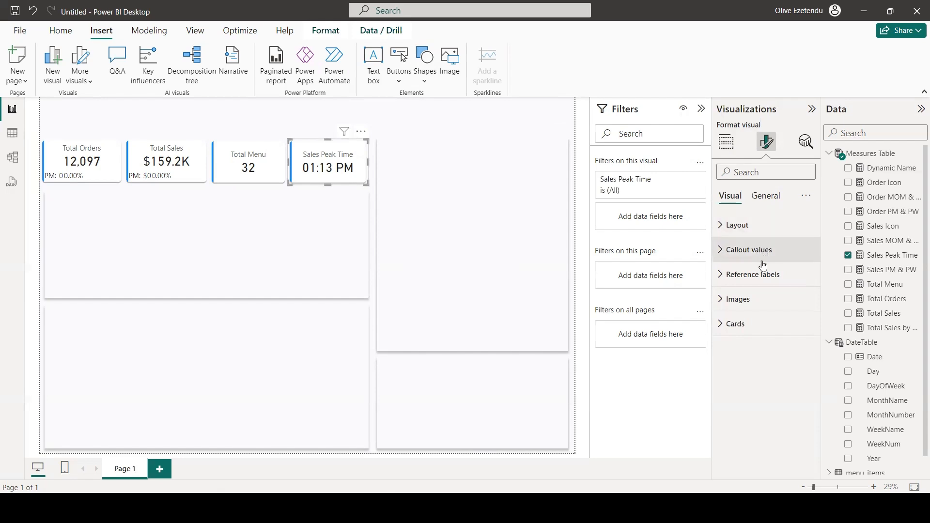
left_click(742, 324)
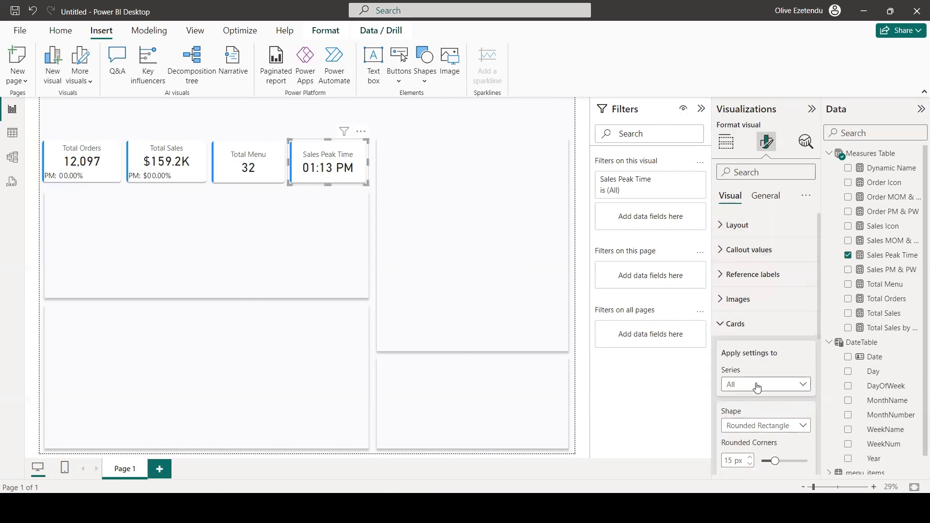
scroll(758, 388, "down", 3)
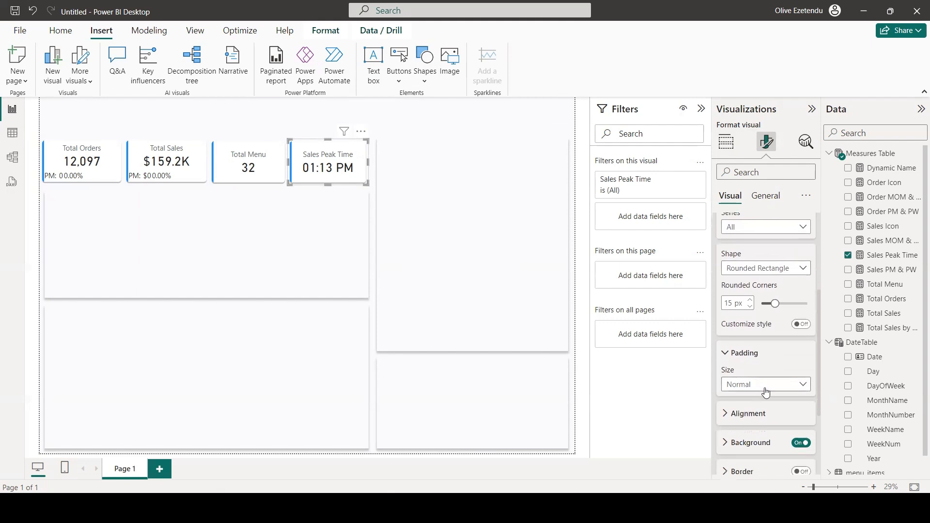
scroll(764, 392, "down", 3)
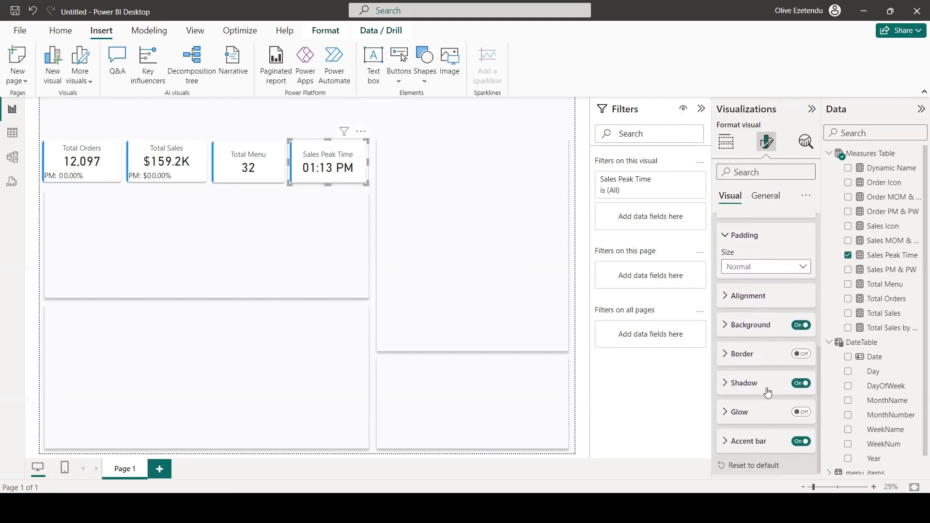
left_click(725, 324)
left_click(739, 353)
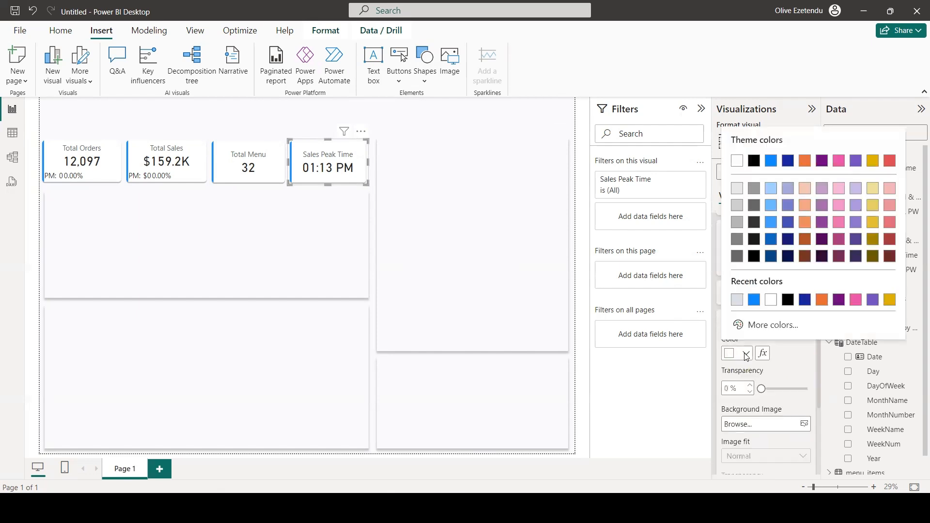
left_click(735, 302)
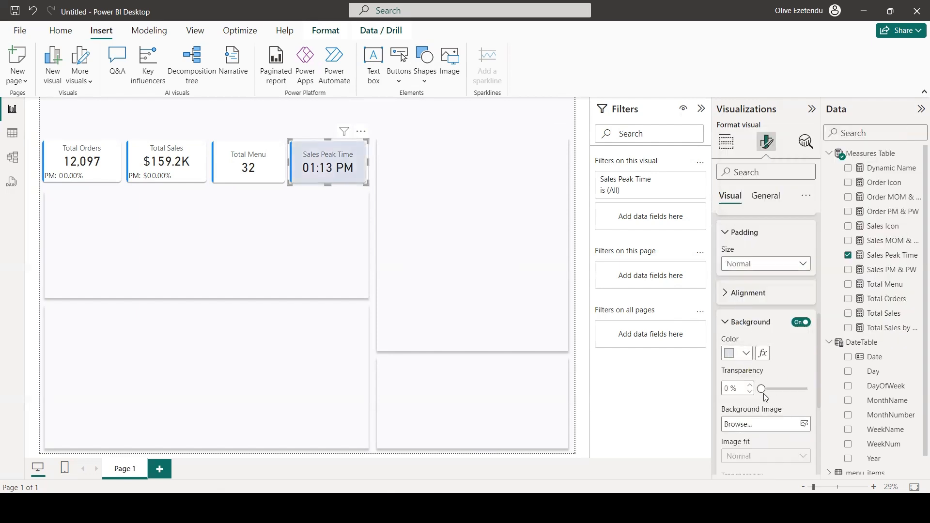
left_click_drag(763, 388, 796, 388)
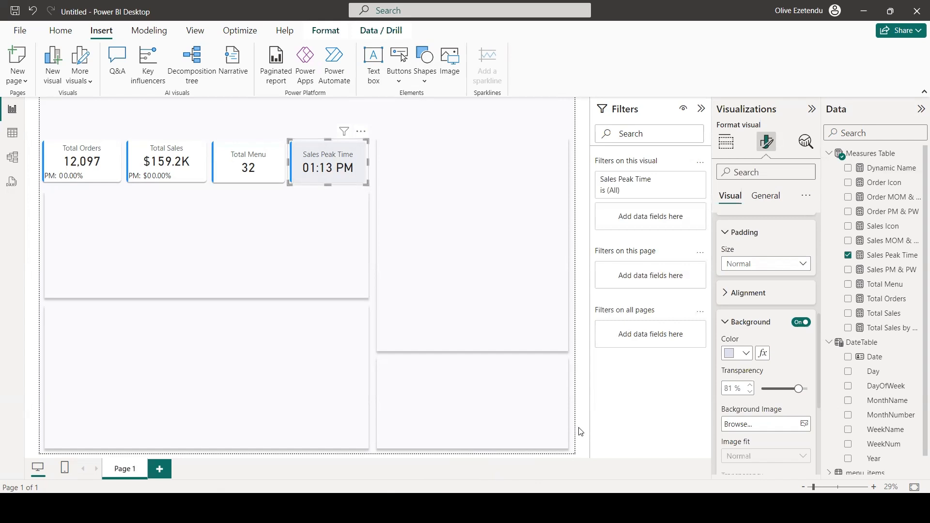
left_click(583, 449)
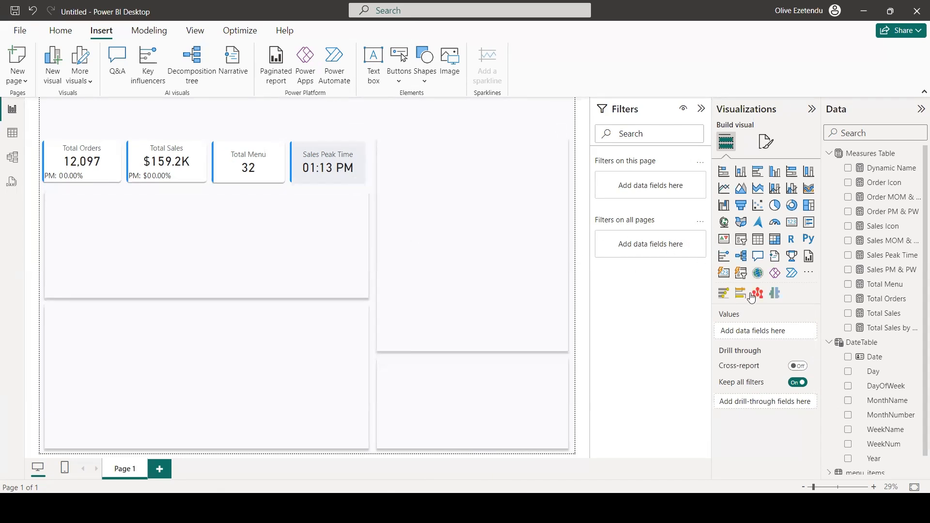
Step: Add a Tornado chart to the report, move it onto the panel below the KPI cards, and enlarge it to nearly fill that panel
left_click(776, 299)
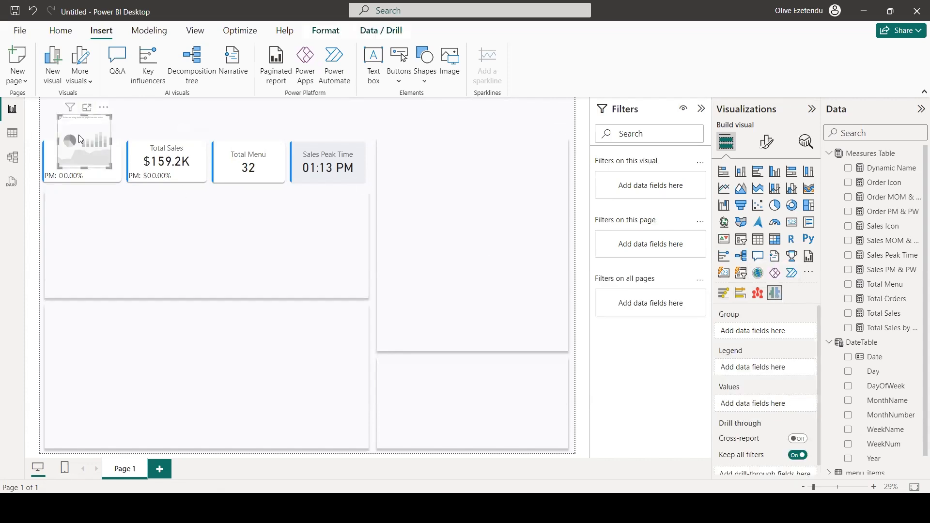
left_click_drag(78, 134, 72, 223)
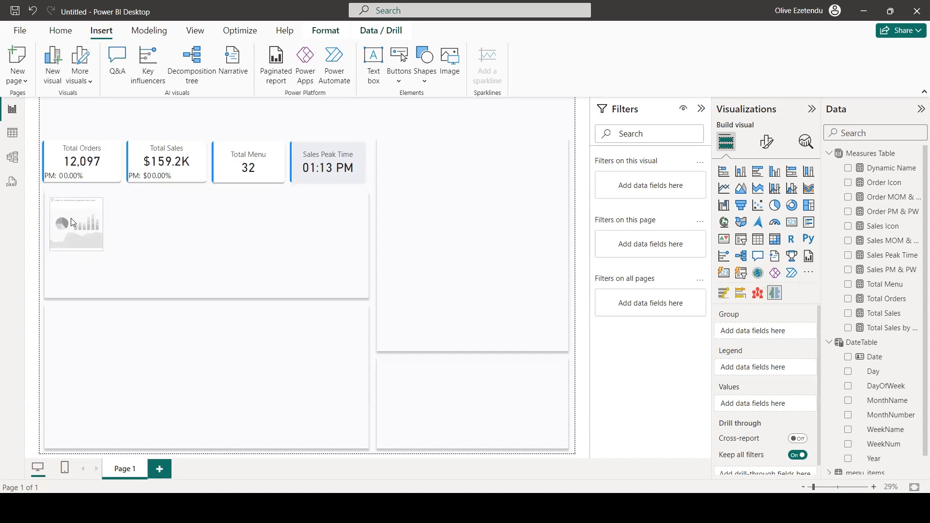
left_click_drag(101, 250, 145, 263)
left_click_drag(286, 284, 360, 290)
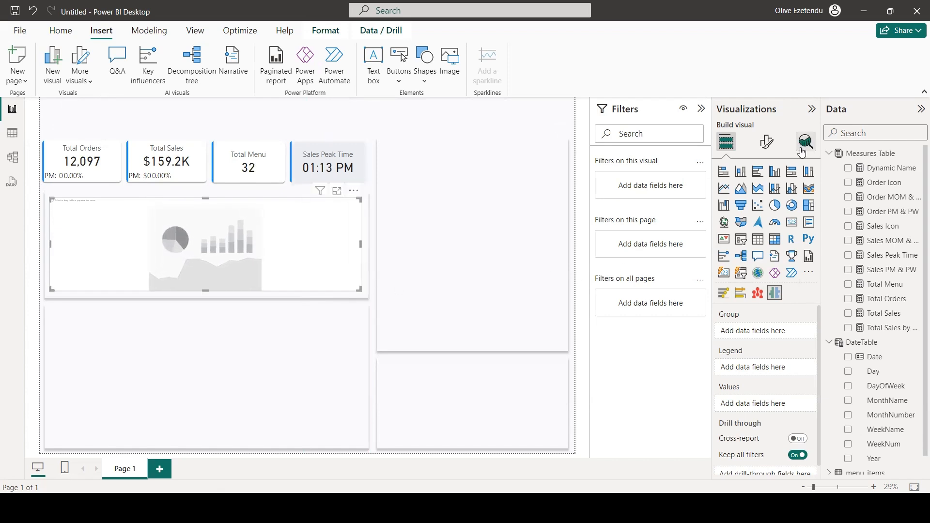
Step: Add the Total Orders and Total Sales measures as the new chart's values
left_click(766, 142)
left_click(727, 142)
left_click(847, 300)
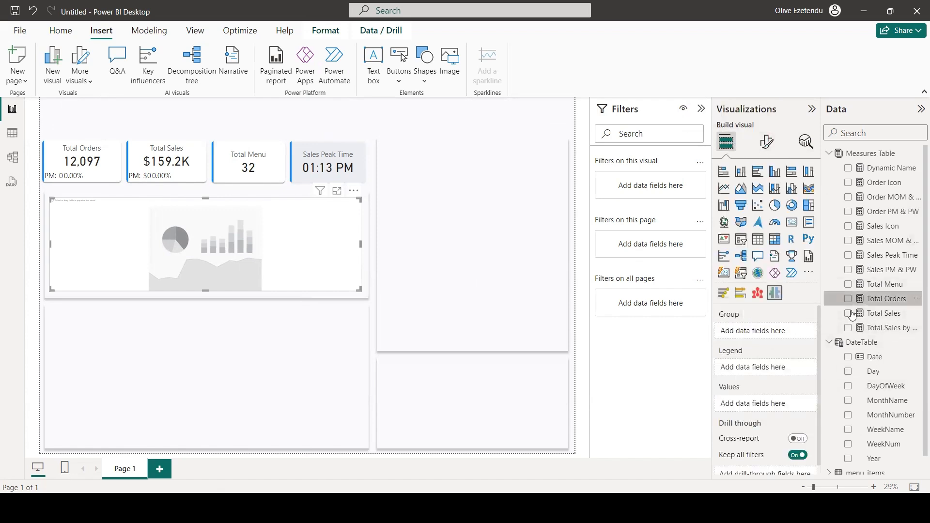
left_click(847, 314)
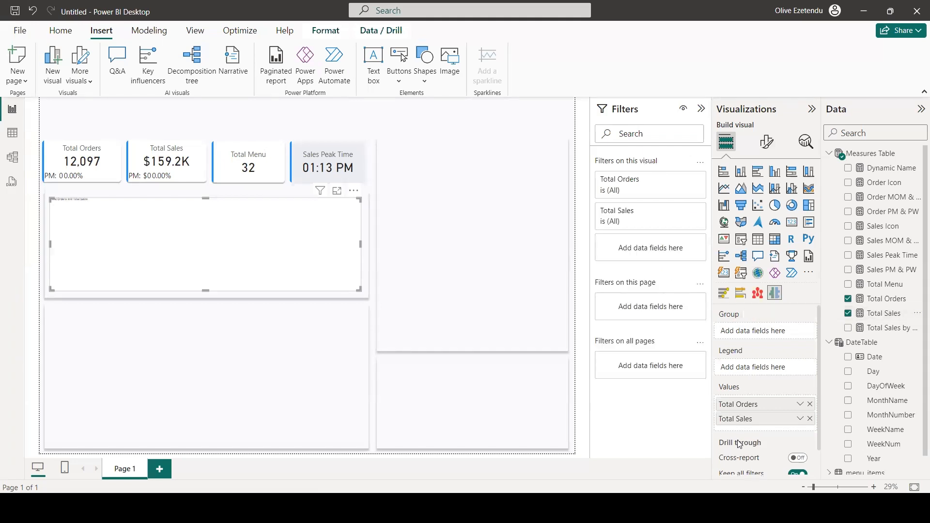
Step: Group the Tornado chart by the category field from the menu_items table and check the bars' values
scroll(881, 349, "down", 1)
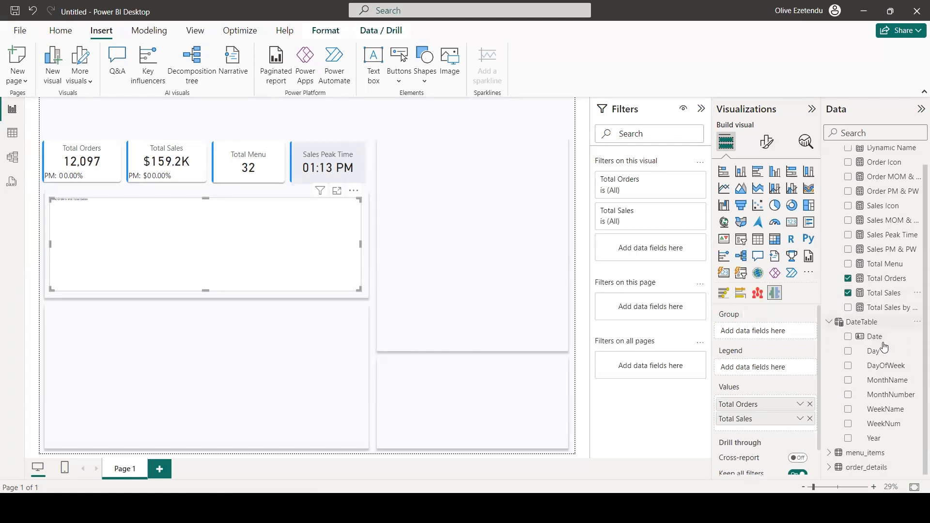
left_click(829, 452)
scroll(867, 438, "down", 3)
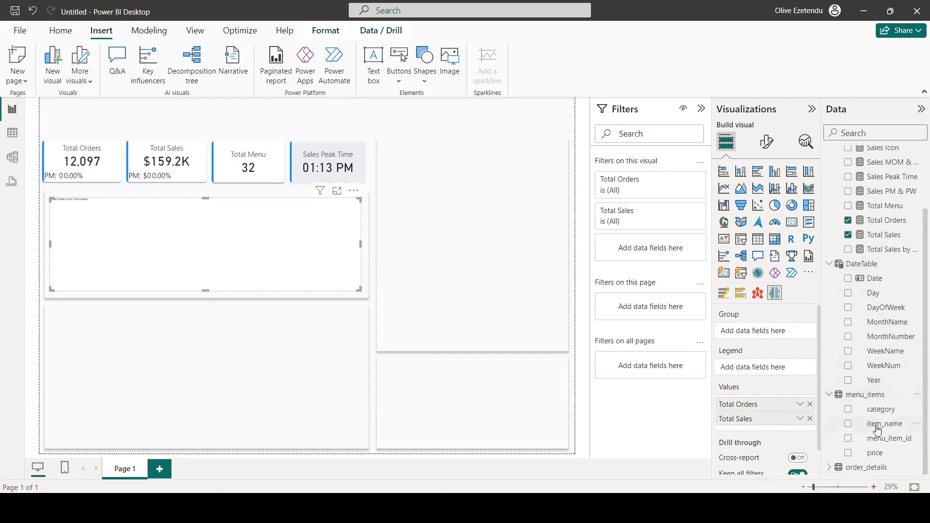
left_click(849, 409)
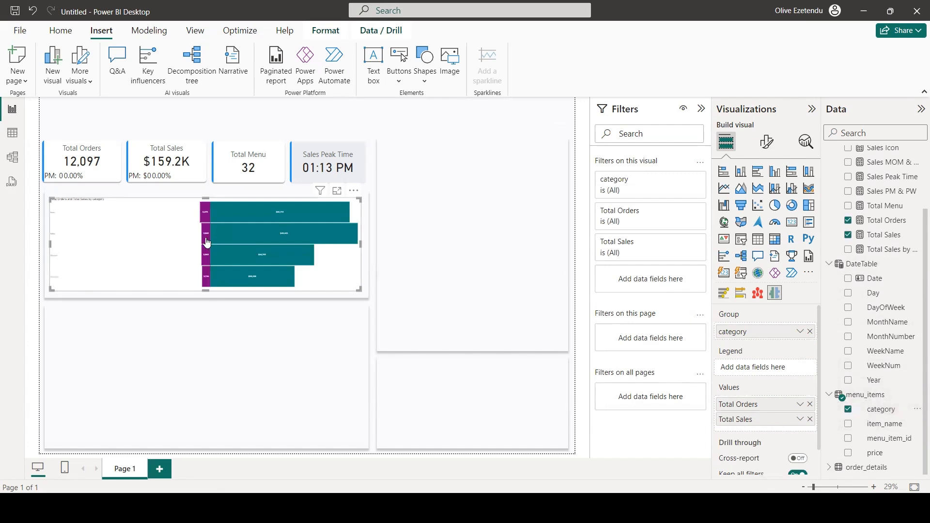
mouse_move(229, 217)
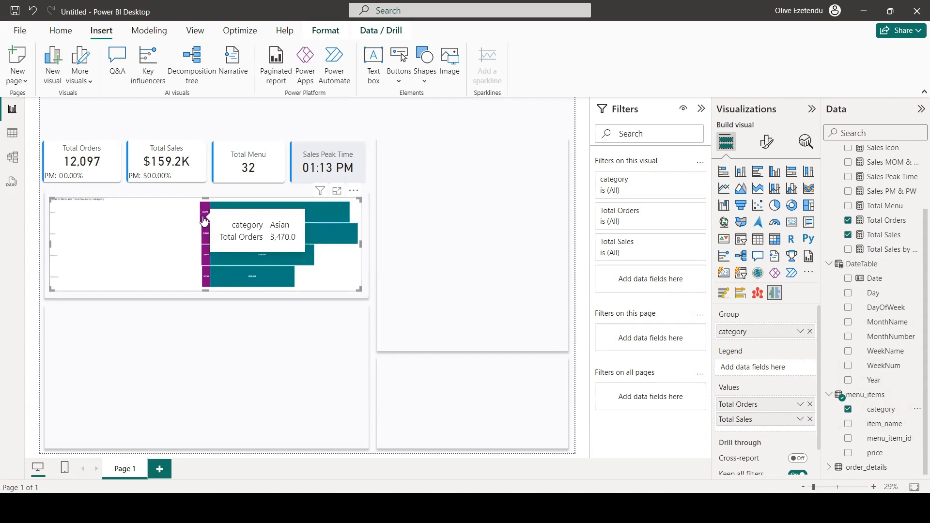
mouse_move(260, 223)
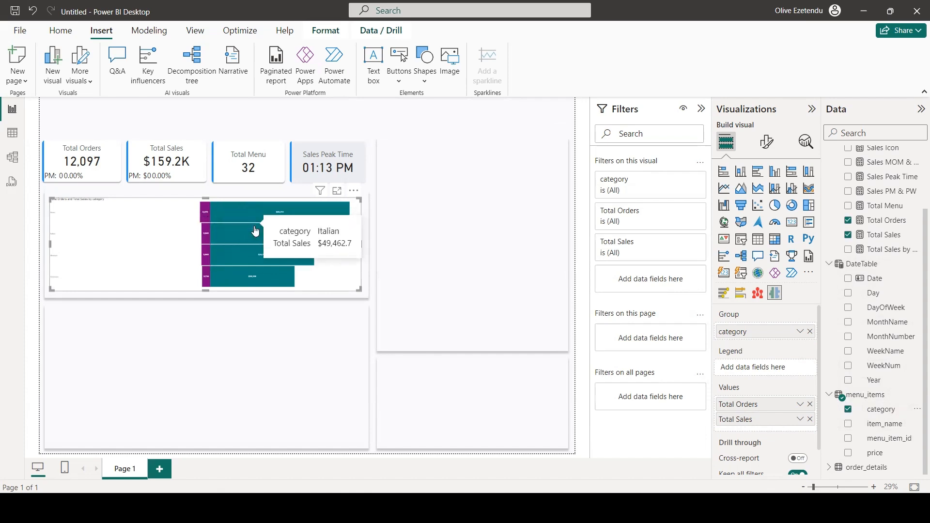
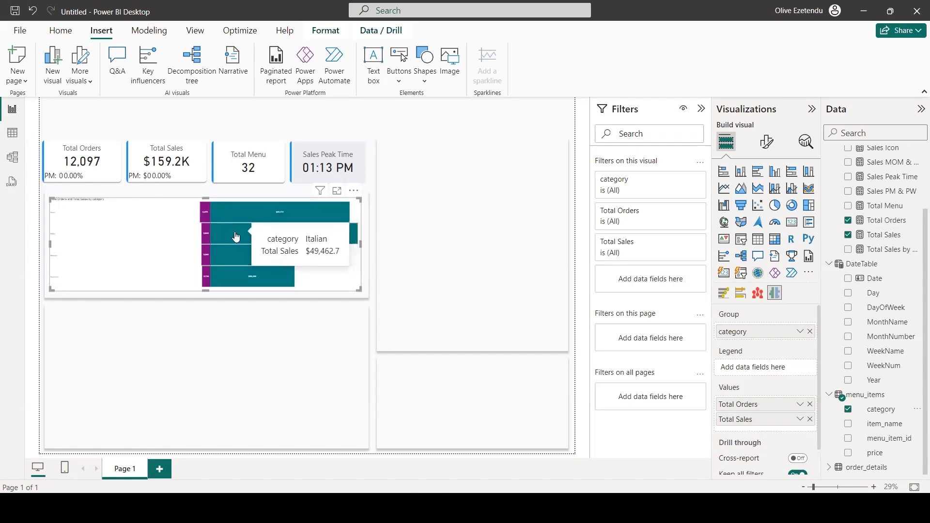
Step: Colour the Tornado chart's Total Orders bars light grey and its Total Sales bars bright blue
left_click(768, 144)
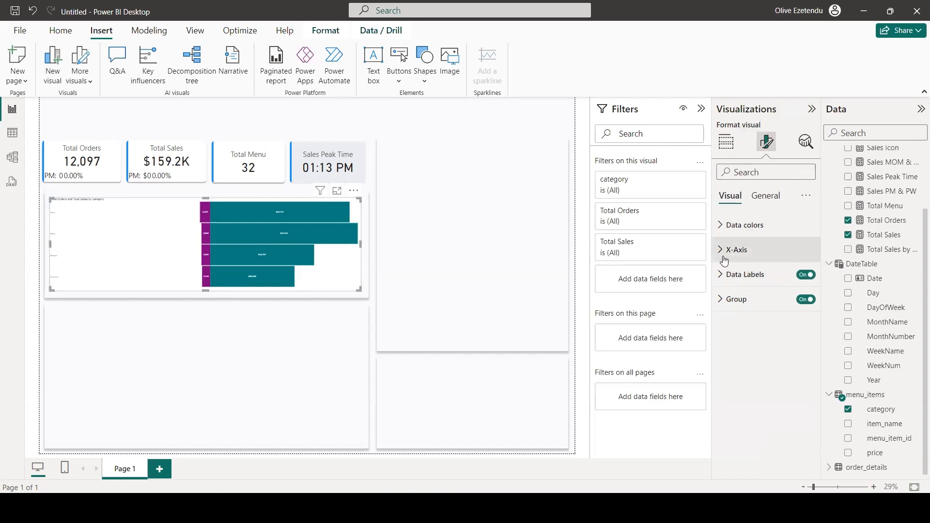
left_click(721, 225)
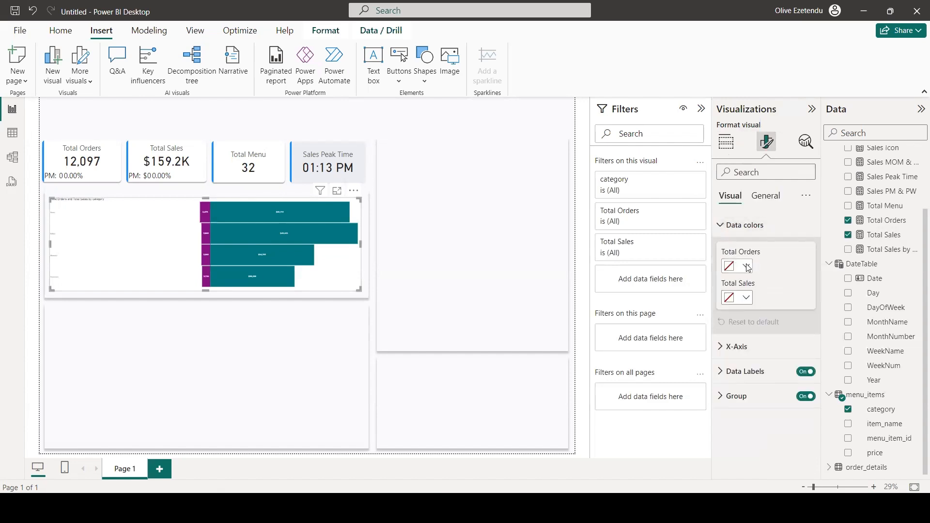
left_click(746, 266)
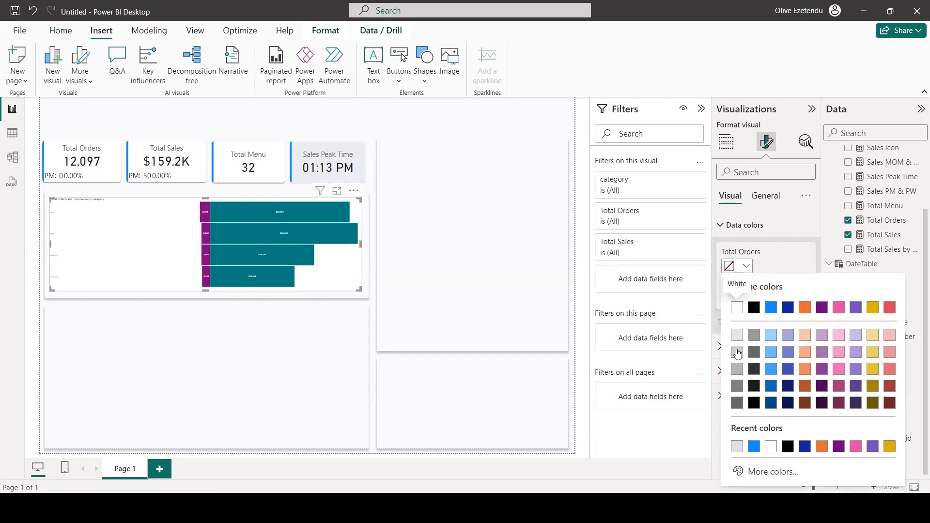
left_click(737, 352)
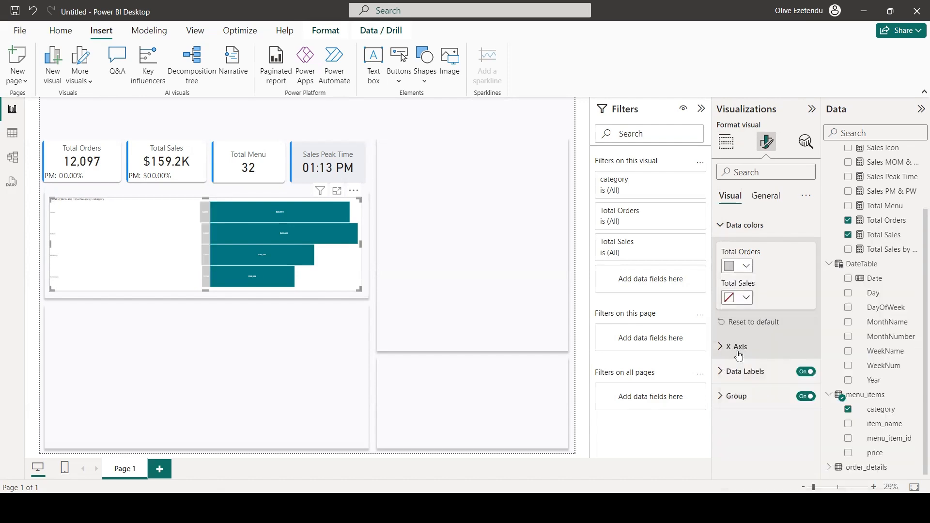
left_click(744, 297)
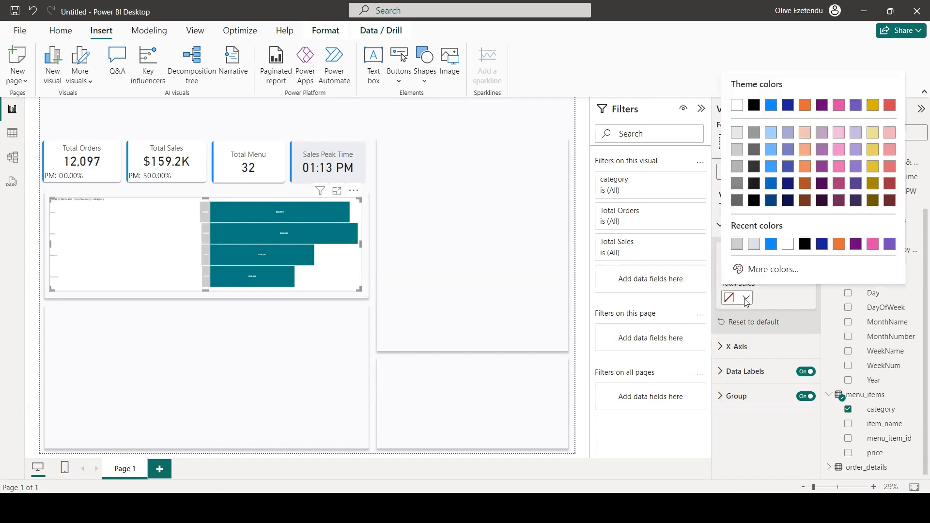
left_click(772, 245)
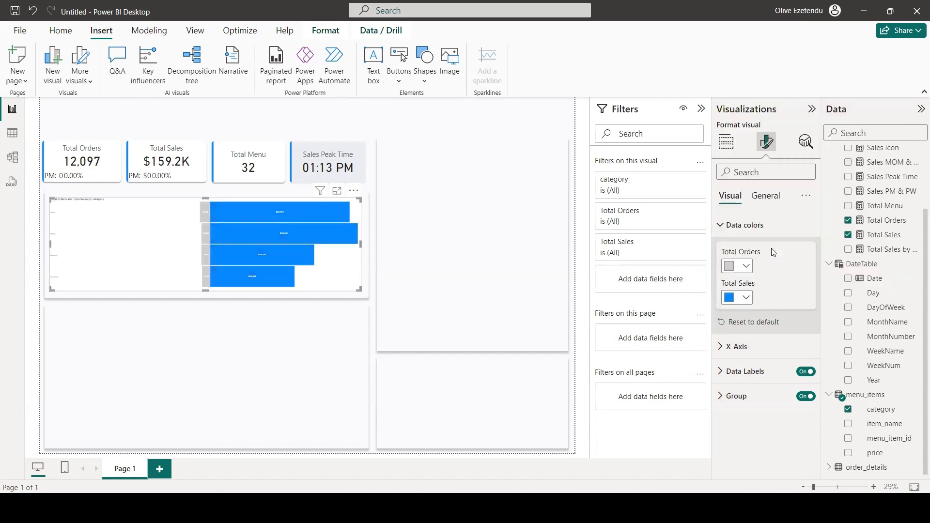
Step: Set the text size of the Tornado chart's data labels to 25 pt
left_click(724, 373)
scroll(749, 333, "down", 3)
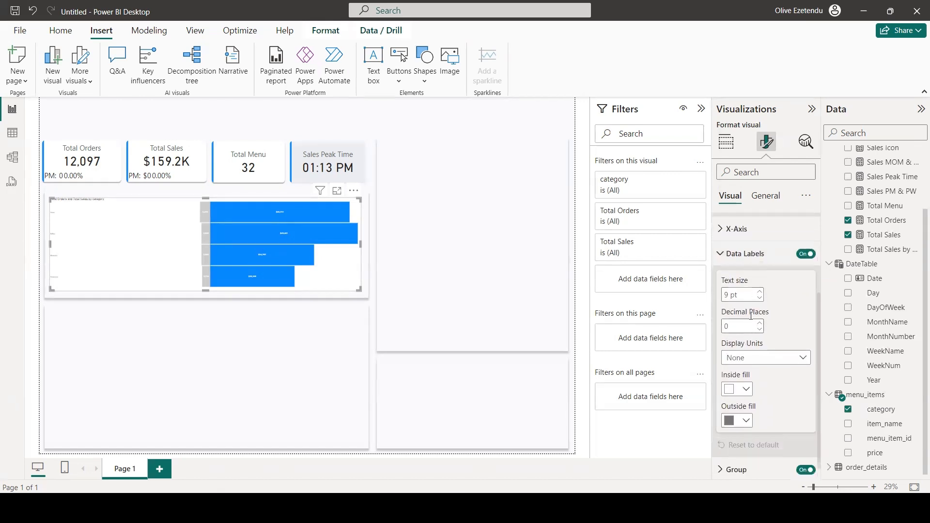
double_click(728, 295)
type("20")
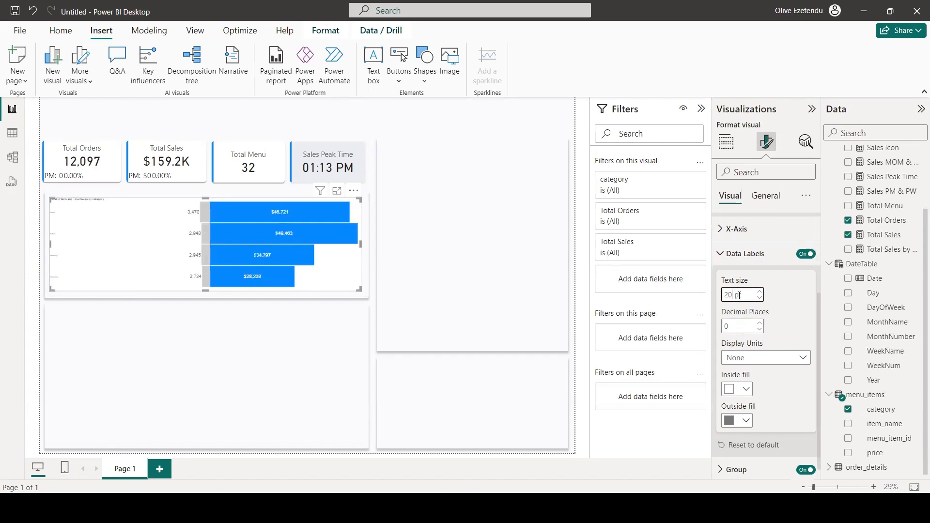
key("BackSpace")
type("5")
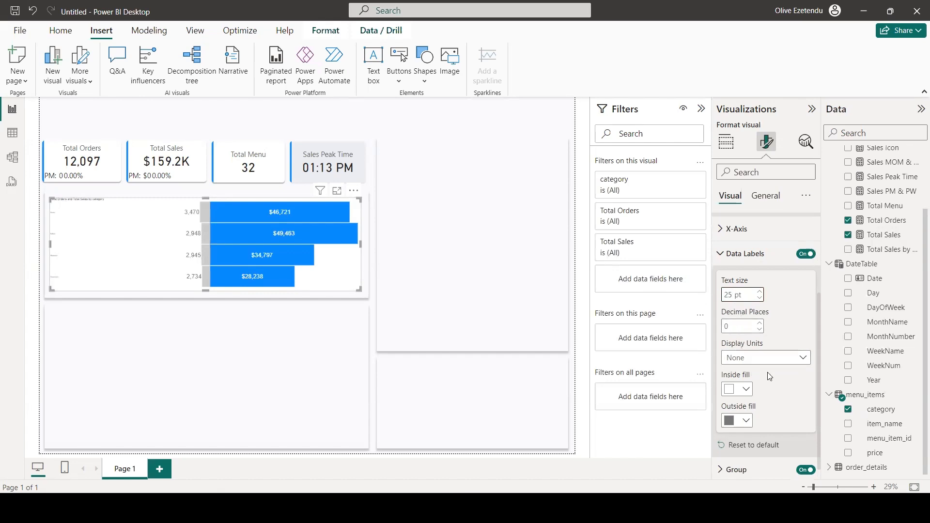
Step: Set the text size of the Tornado chart's group labels to 25 pt
scroll(760, 364, "down", 1)
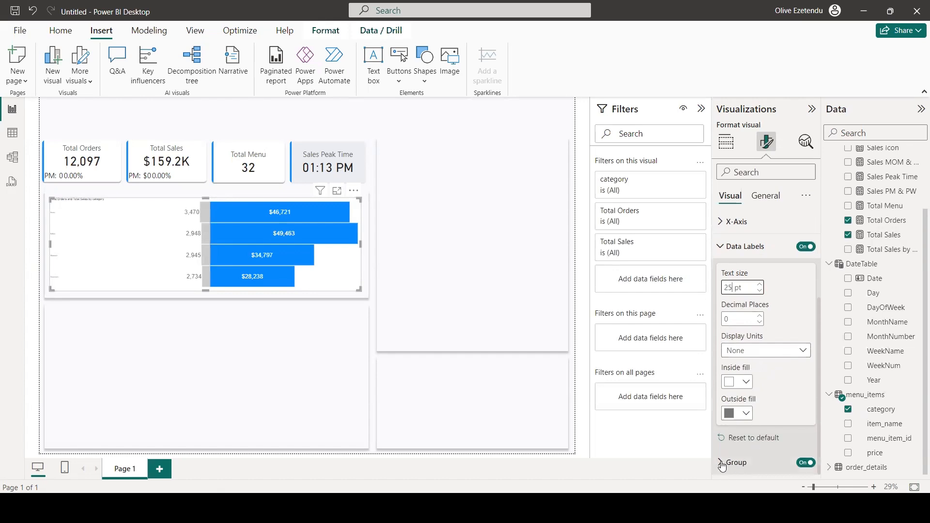
left_click(740, 462)
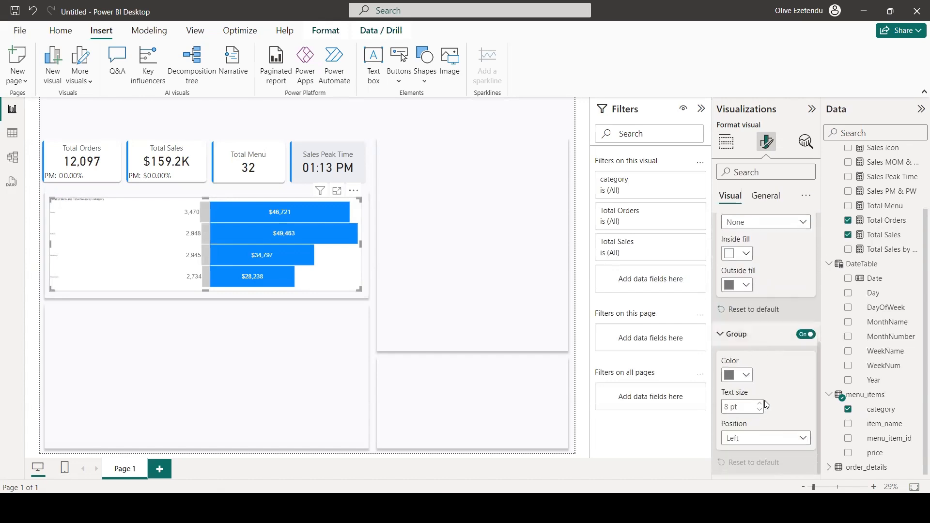
double_click(729, 407)
type("25")
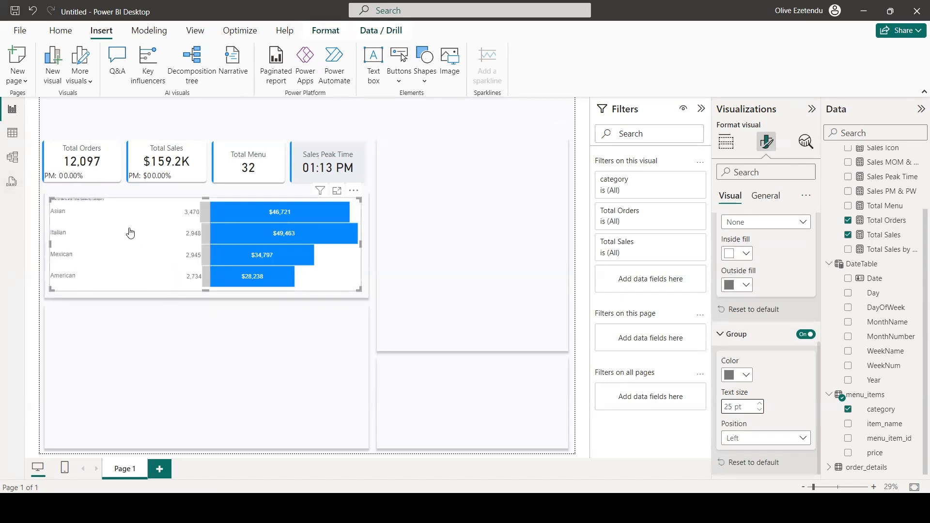
Step: Change the Tornado chart's title to "Orders & Sales by Category"
left_click(767, 194)
left_click(761, 250)
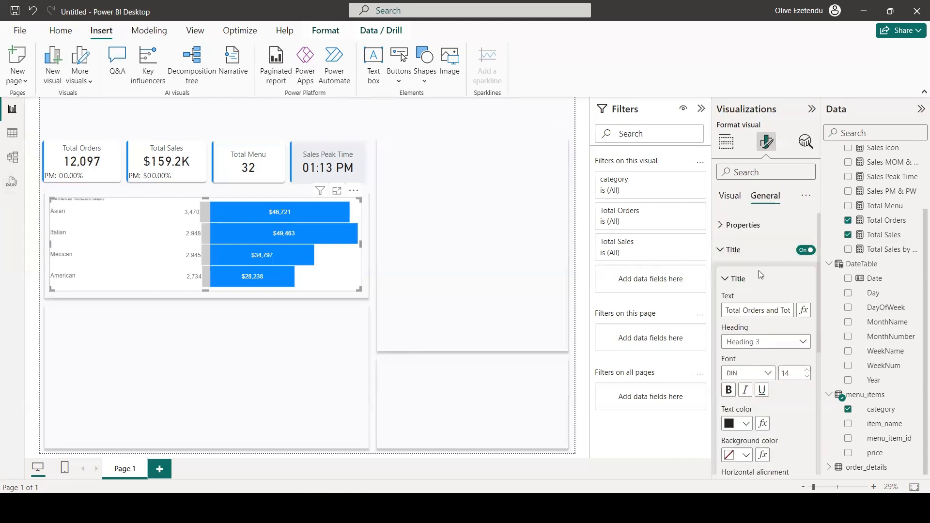
double_click(743, 310)
key("BackSpace")
left_click_drag(782, 309, 758, 310)
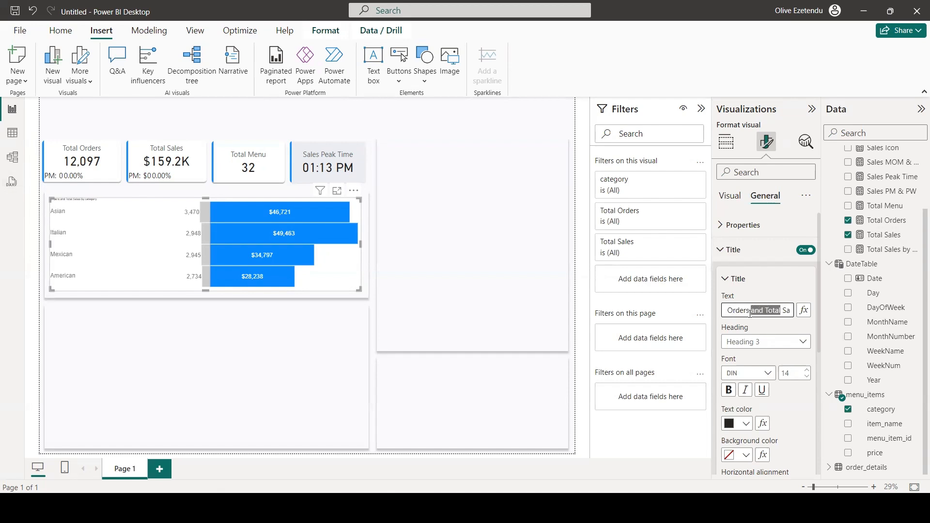
type("&")
left_click_drag(782, 311, 781, 312)
left_click(768, 313)
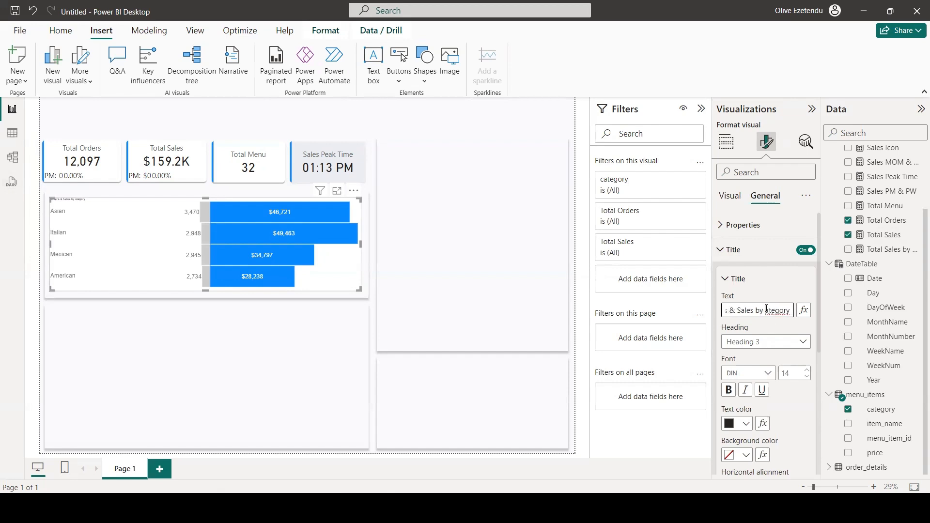
key("BackSpace")
type("C")
Step: Set the chart title's font size to 30 and centre it horizontally
left_click(785, 369)
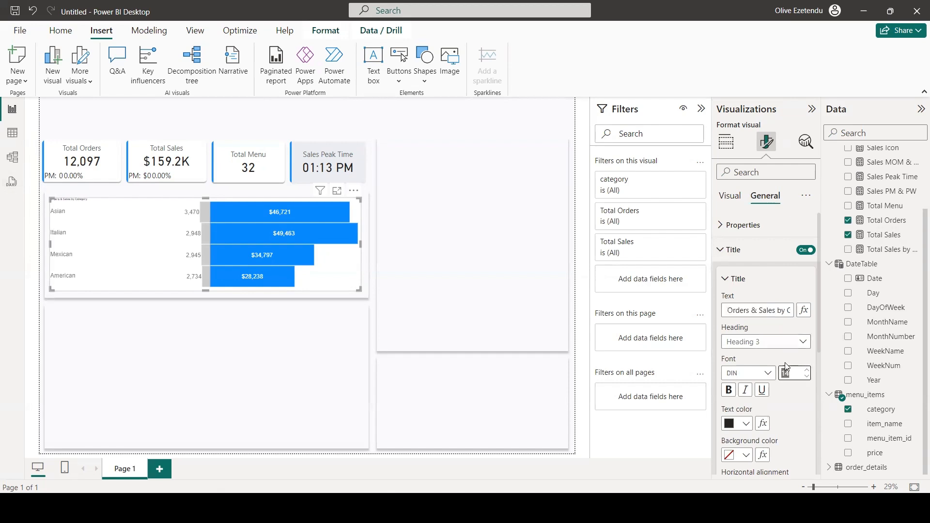
type("30")
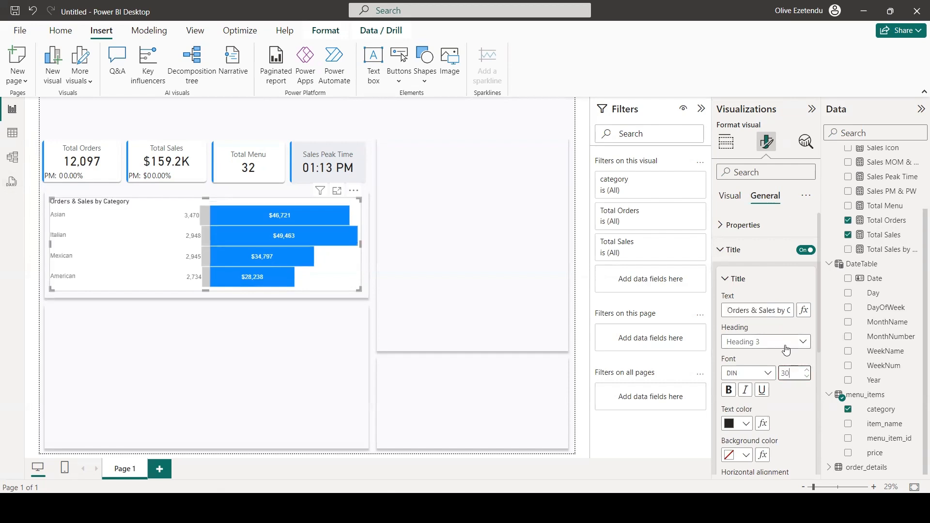
scroll(772, 393, "down", 1)
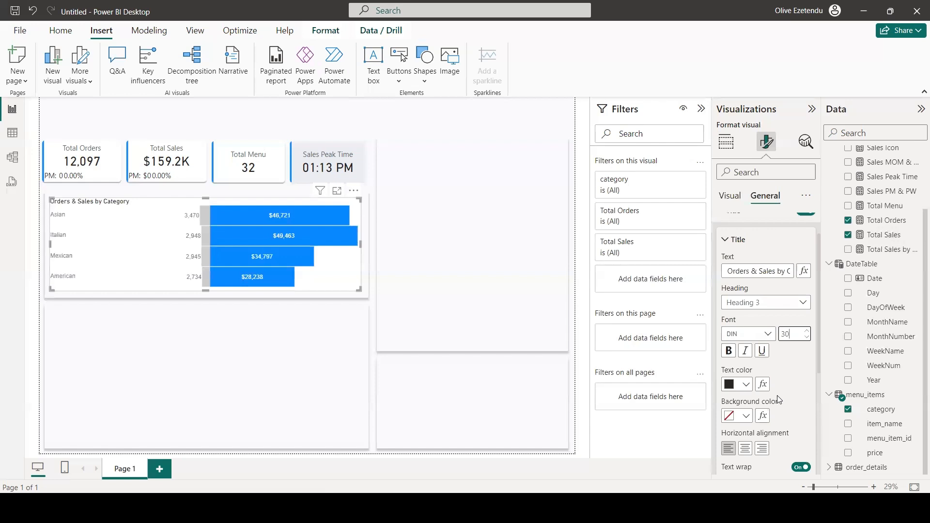
left_click(745, 448)
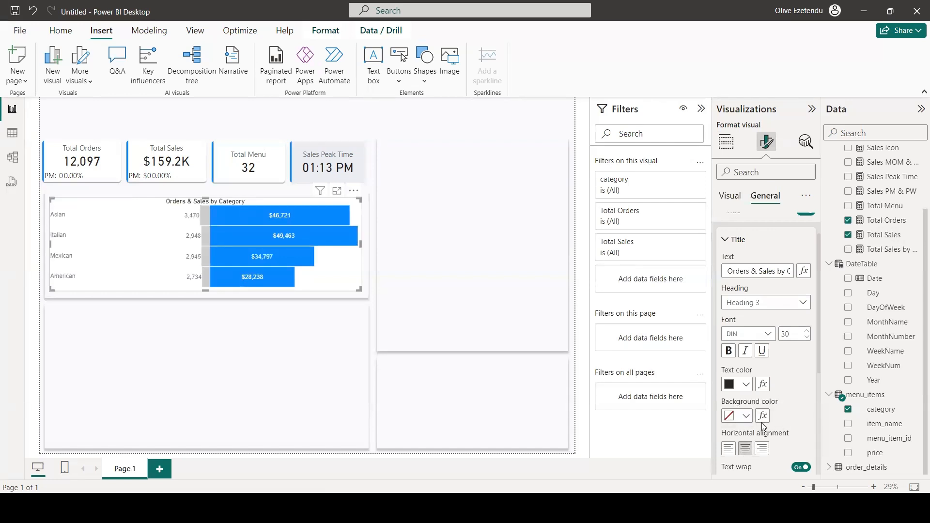
Step: Set the Tornado chart's background transparency to 100% and reduce the title's label spacing to 5 px
scroll(779, 373, "down", 4)
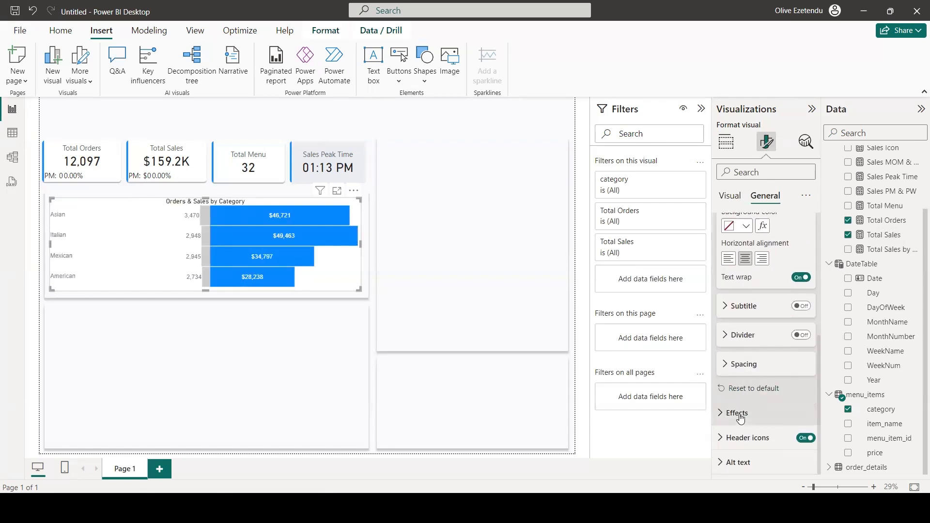
scroll(772, 390, "down", 2)
left_click_drag(760, 391, 803, 393)
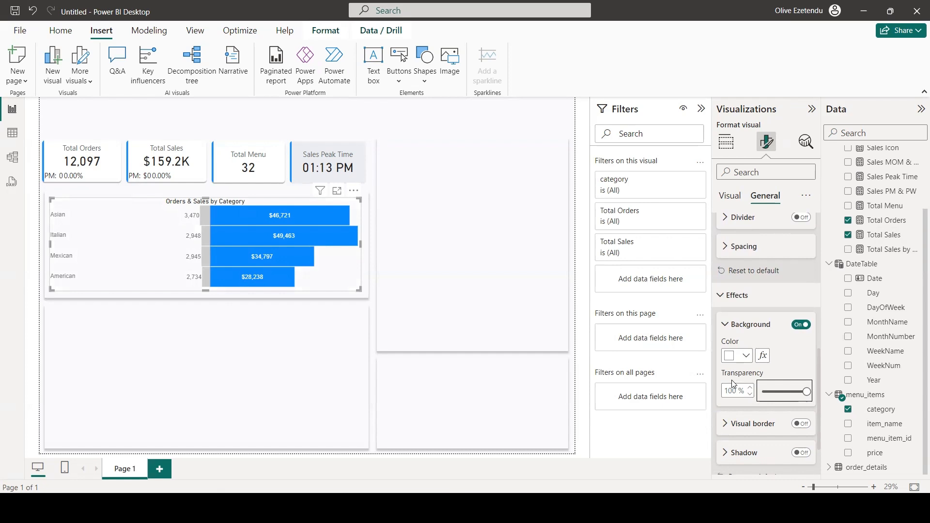
left_click(744, 246)
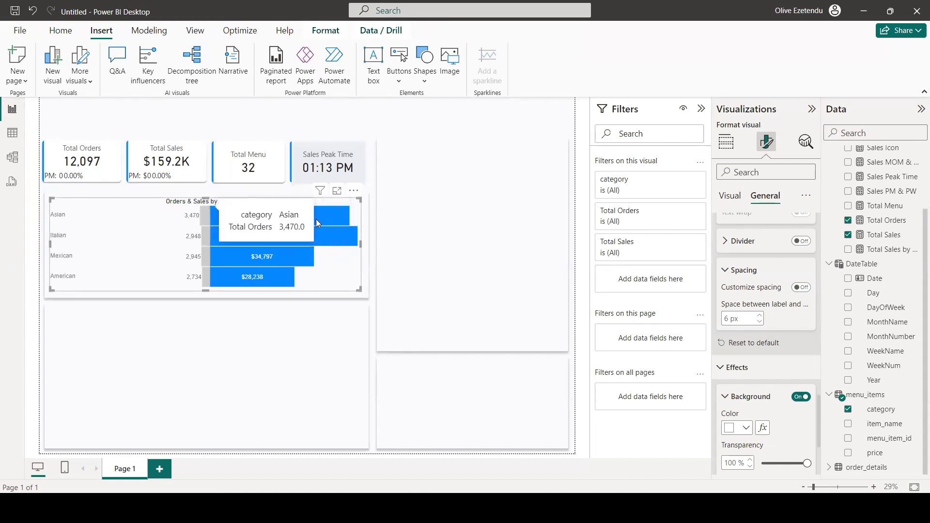
left_click(760, 323)
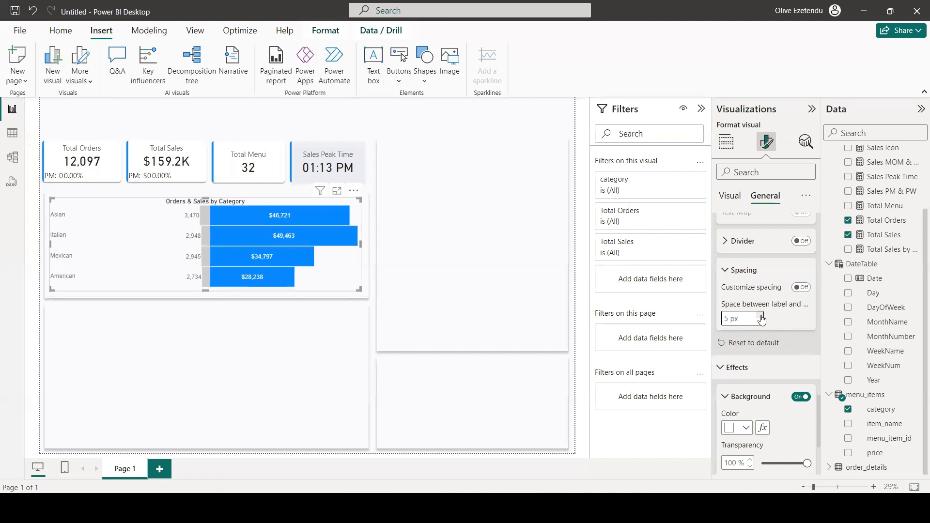
Step: Set the label spacing of the Orders & Sales by Category chart to 10 px
left_click(760, 316)
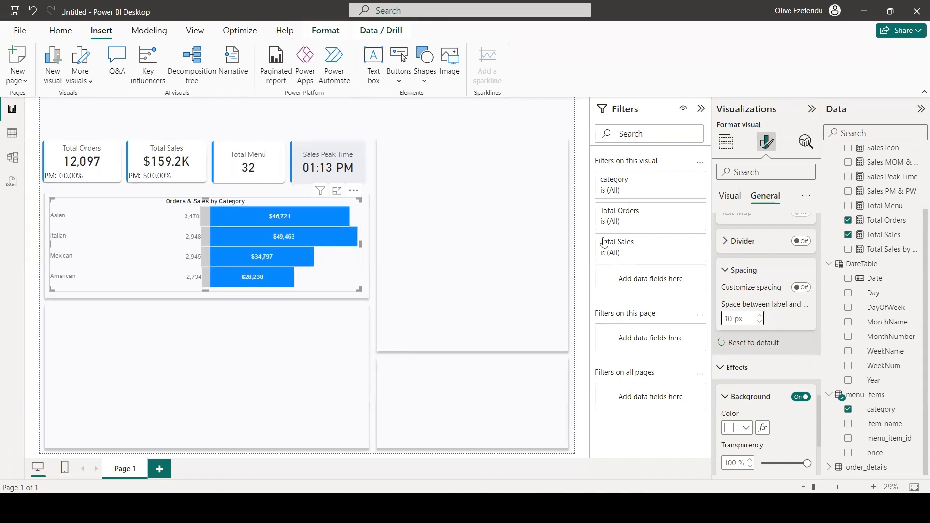
mouse_move(243, 258)
left_click(411, 310)
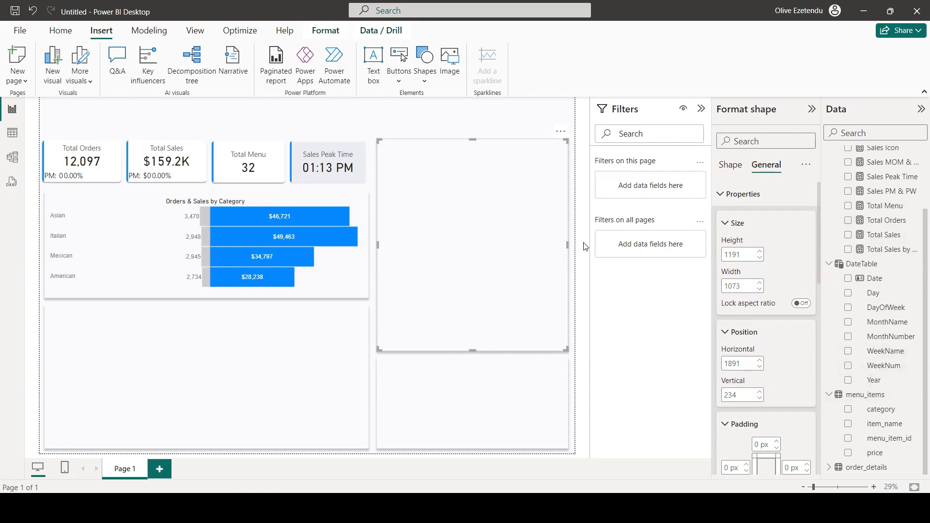
Step: Add a Dumbbell Column Chart and fit it into the empty card below the Orders & Sales by Category chart
left_click(584, 212)
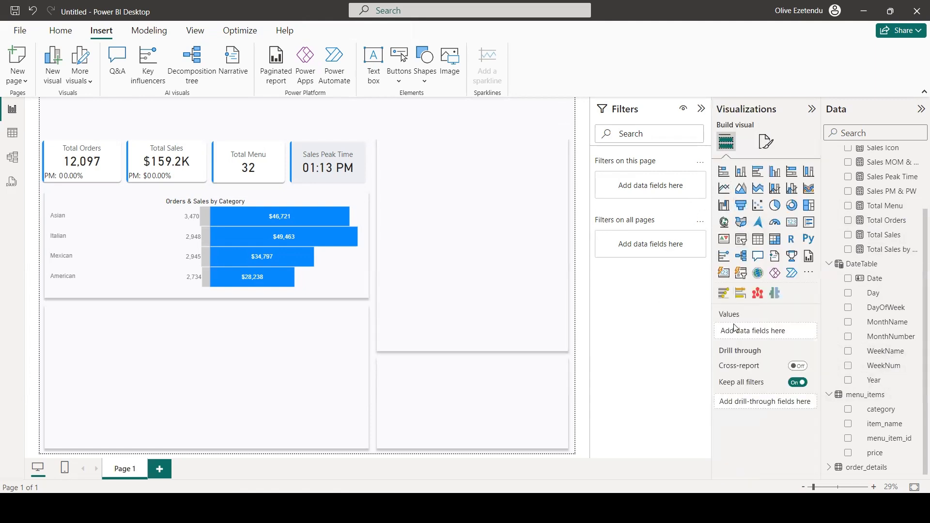
left_click(758, 294)
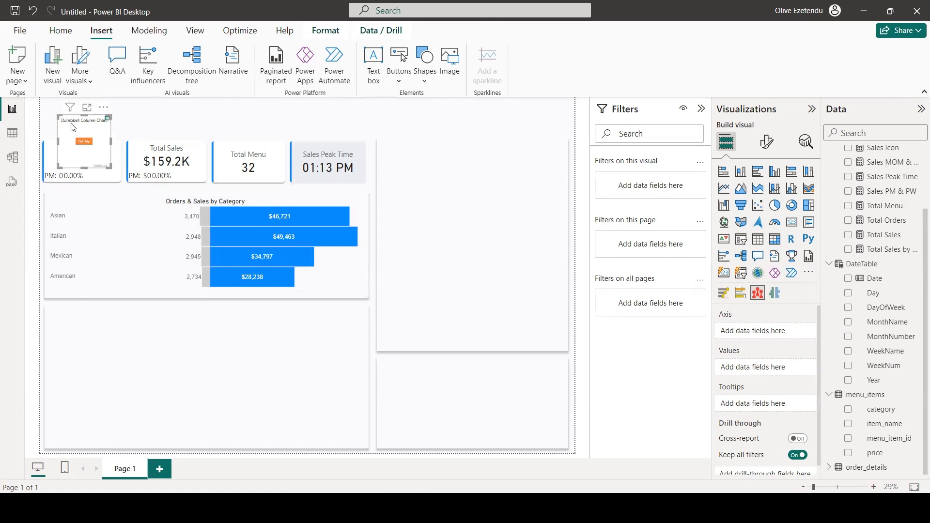
left_click_drag(71, 126, 97, 229)
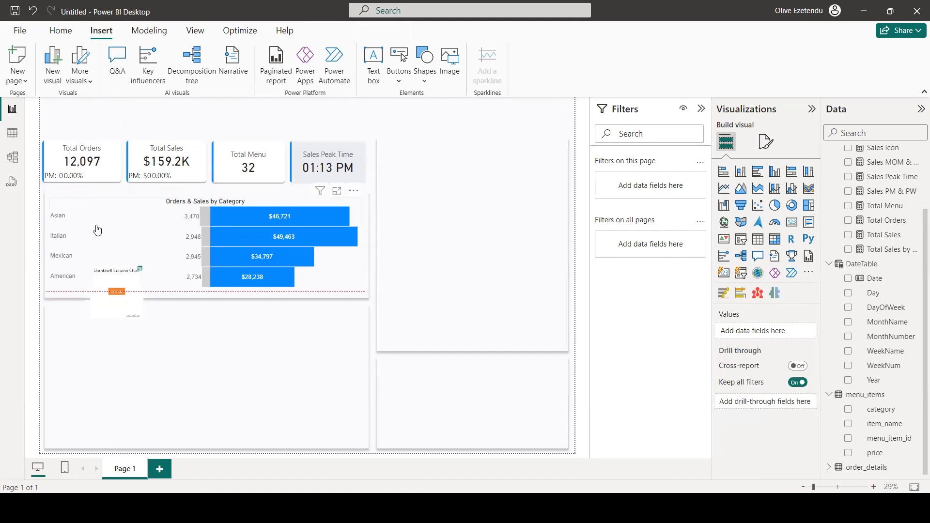
left_click_drag(106, 270, 115, 285)
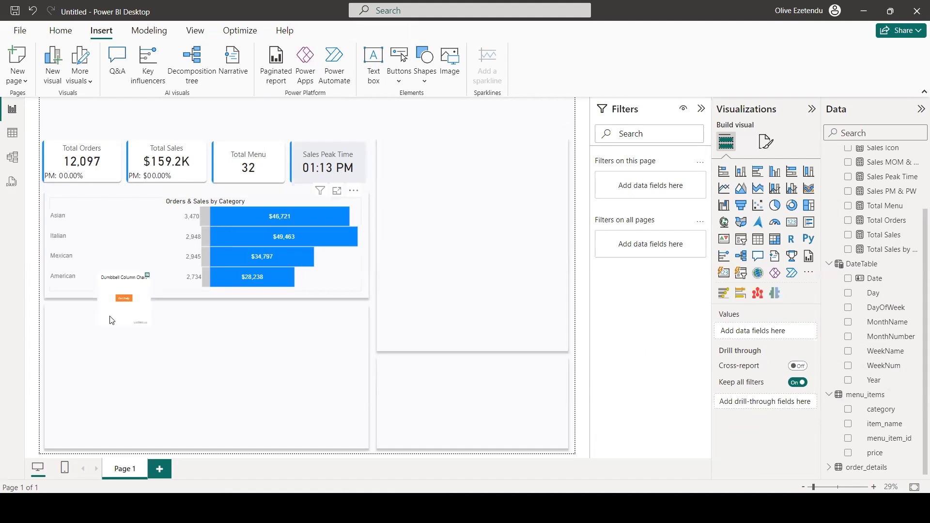
left_click(118, 281)
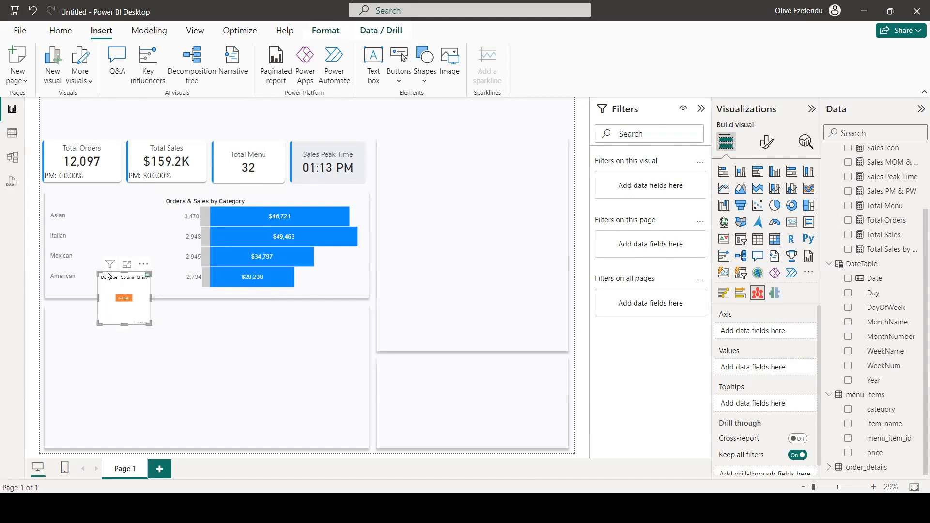
left_click_drag(119, 308, 59, 314)
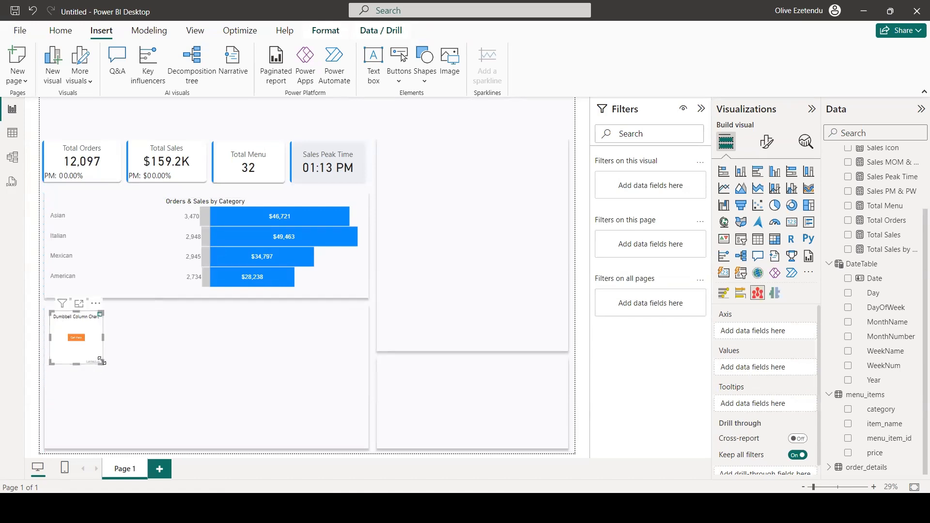
left_click_drag(101, 361, 361, 442)
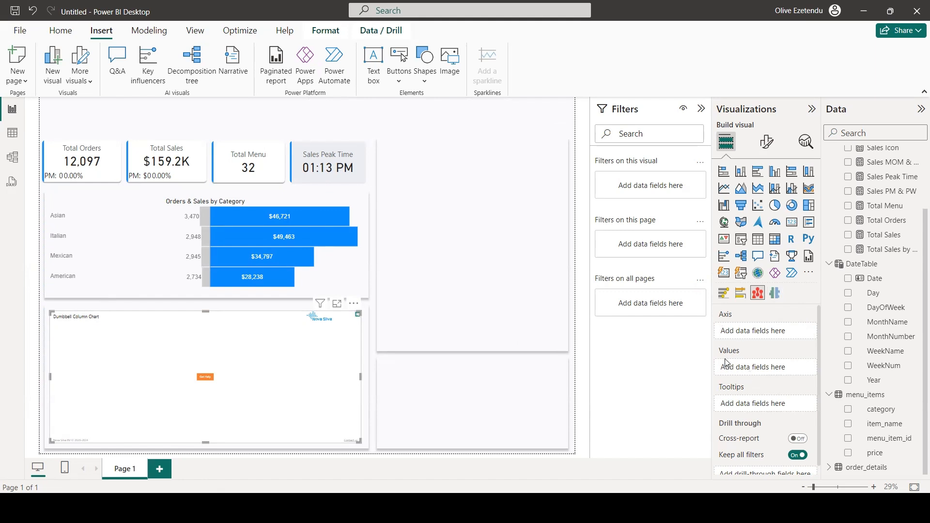
Step: Assign WeekName to the dumbbell chart's axis and Total Orders and Total Sales to its values
left_click(848, 351)
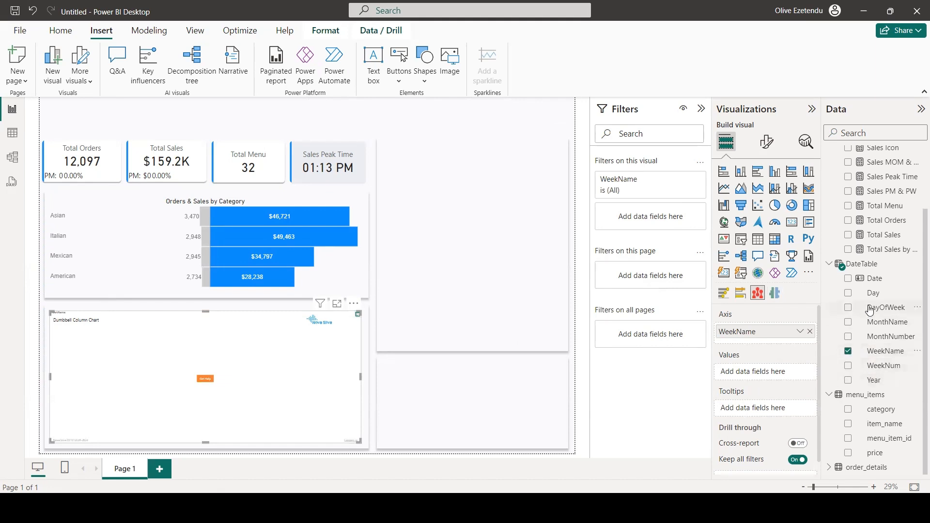
left_click(848, 221)
left_click(848, 235)
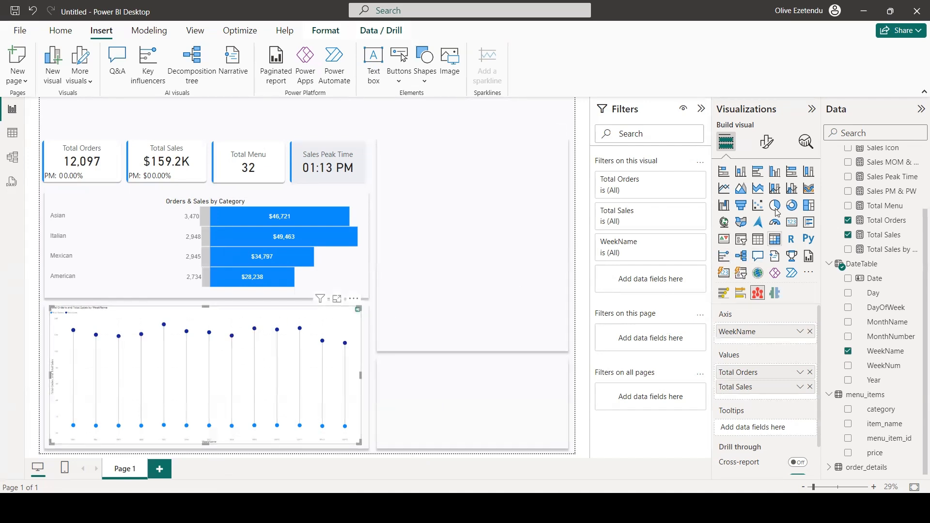
Step: Place the dumbbell chart's legend at Top Center and set its text size to 25
left_click(766, 142)
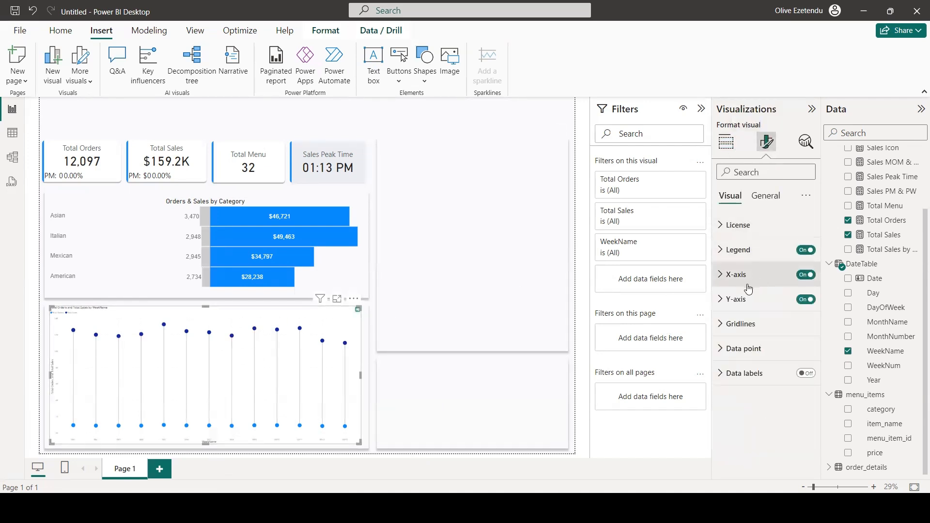
left_click(720, 226)
left_click(720, 226)
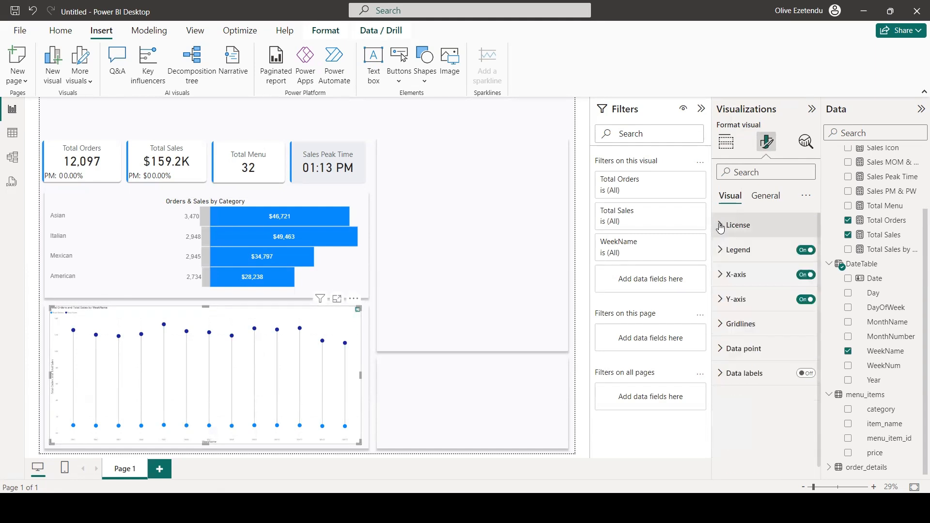
left_click(731, 250)
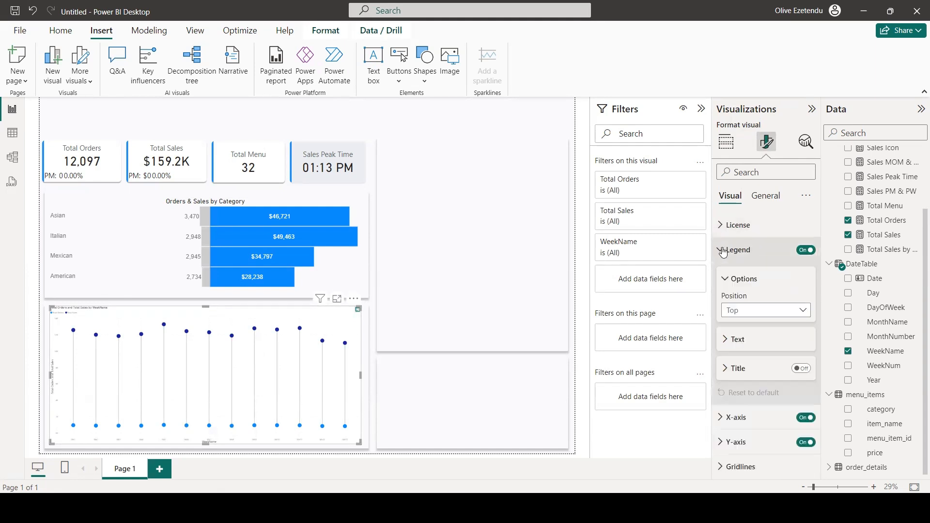
left_click(802, 312)
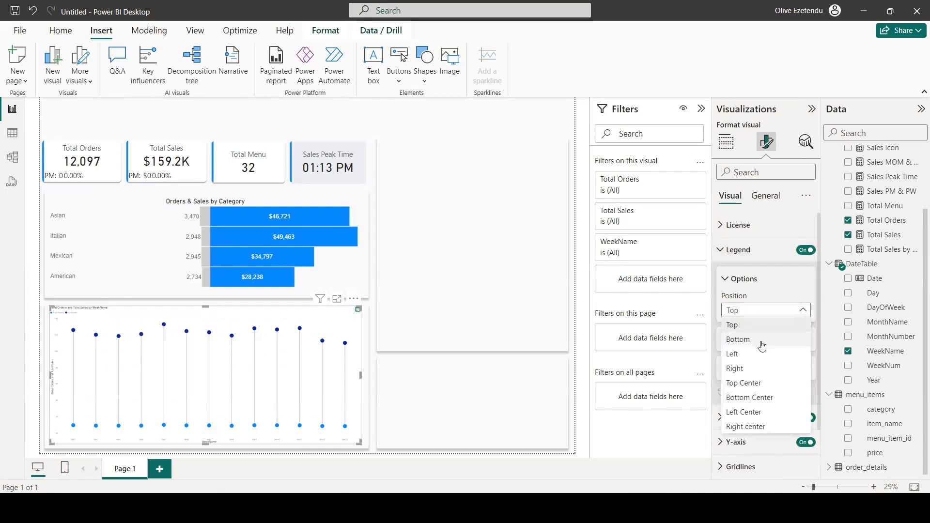
left_click(754, 384)
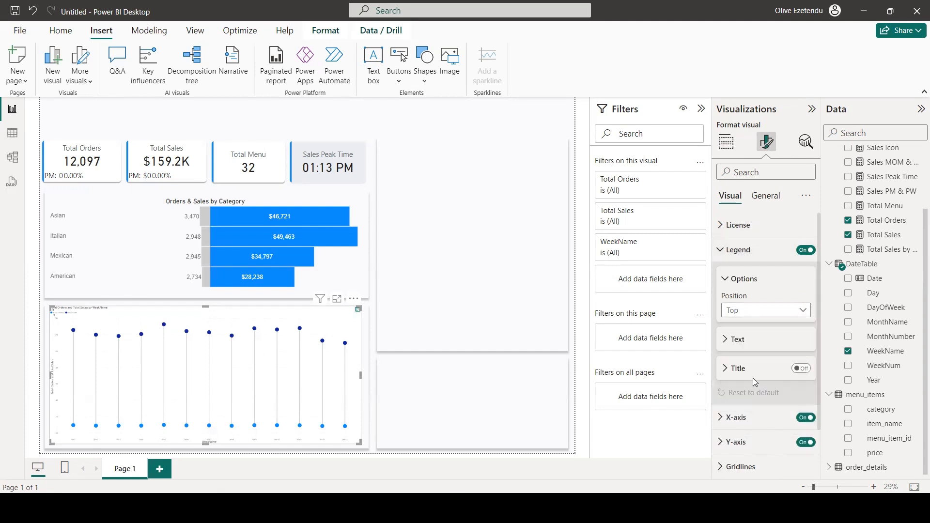
left_click(735, 340)
double_click(787, 371)
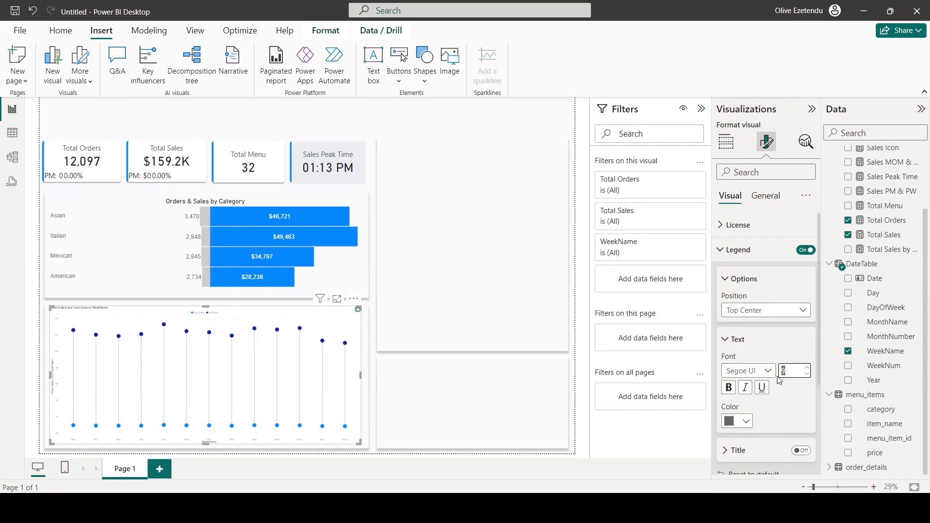
type("25")
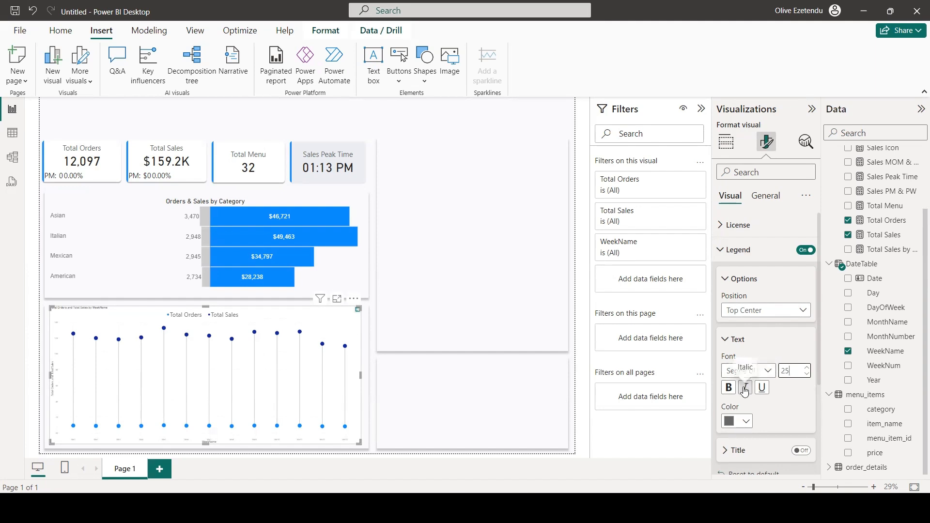
Step: Set the dumbbell chart's X-axis values to font size 25 and turn off the X-axis title
scroll(765, 400, "down", 3)
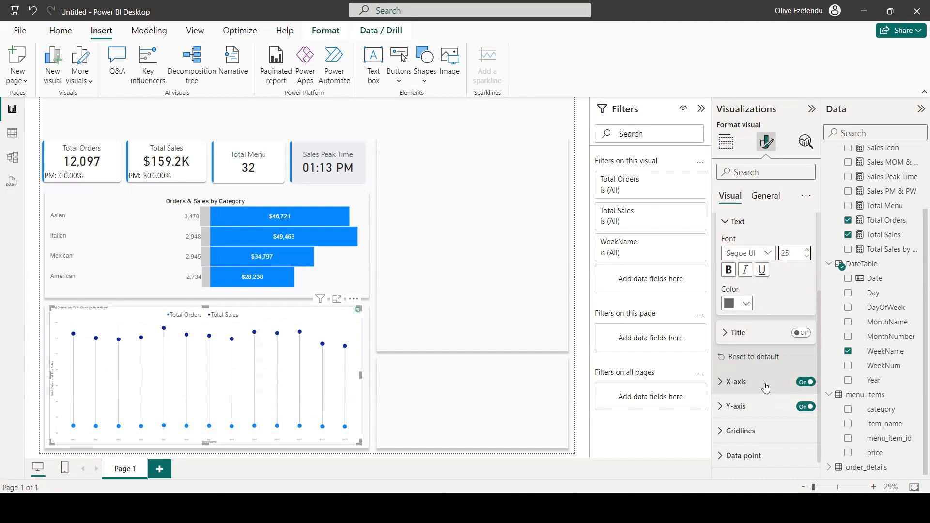
scroll(764, 387, "down", 1)
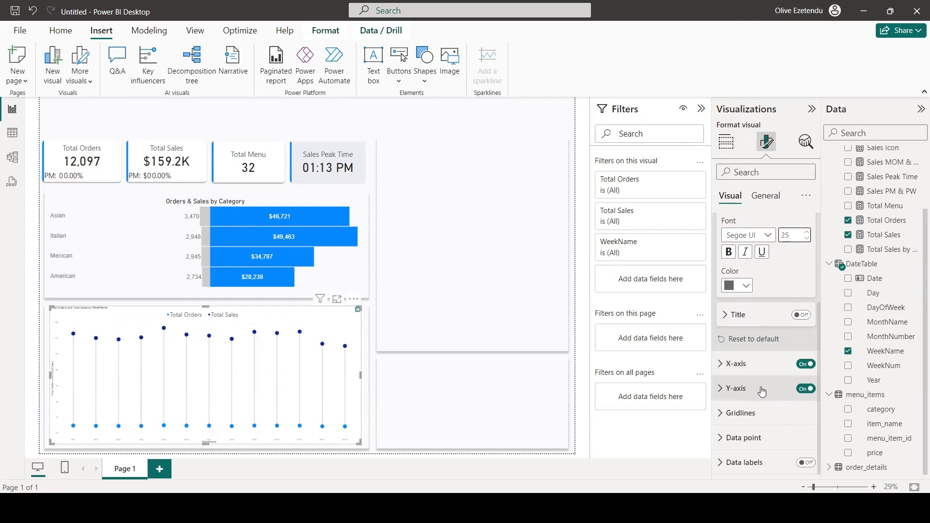
left_click(720, 364)
scroll(737, 375, "down", 3)
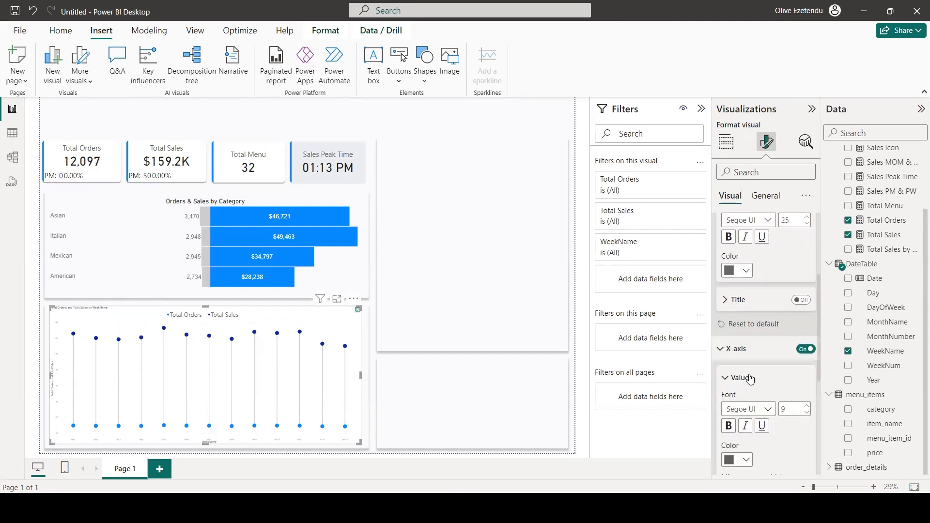
left_click(788, 307)
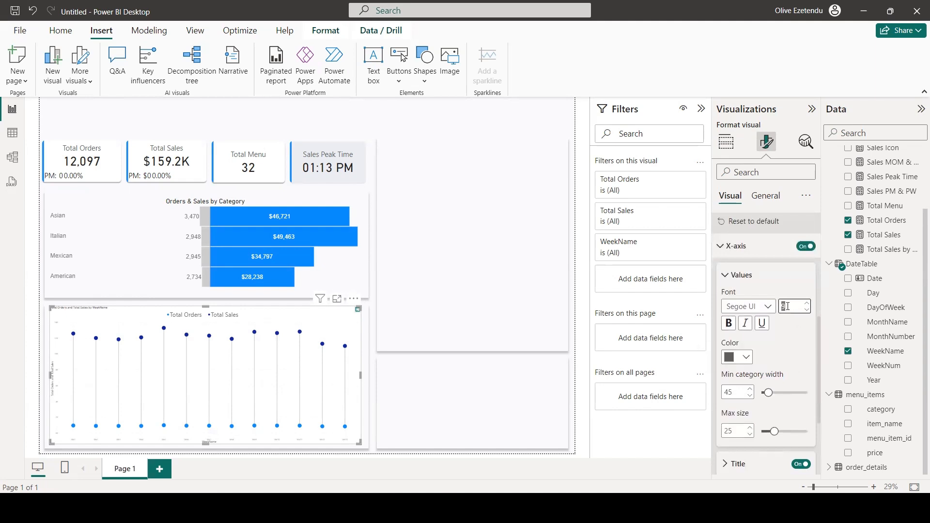
type("25")
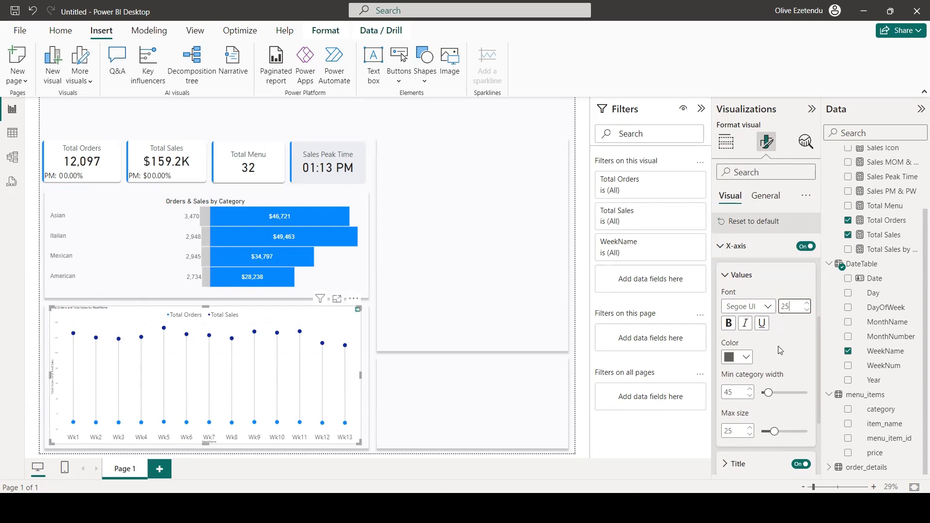
scroll(764, 361, "down", 5)
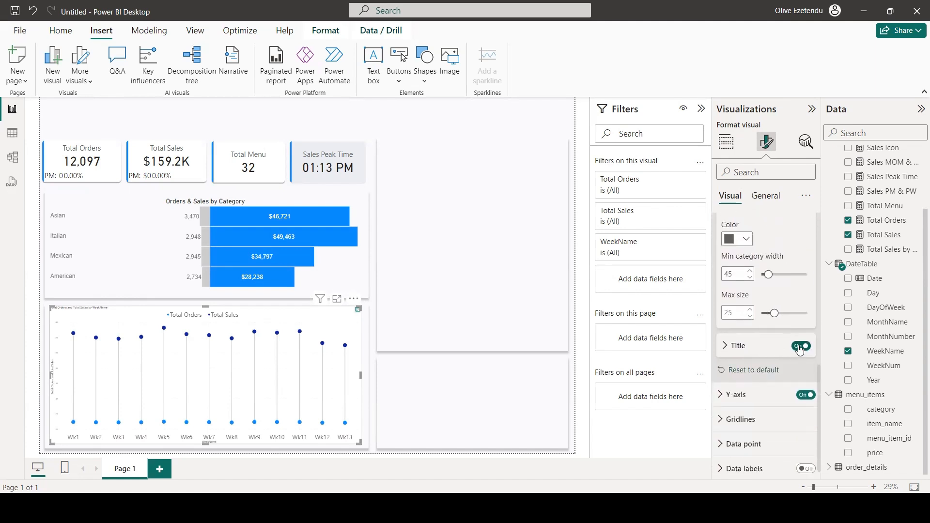
left_click(801, 347)
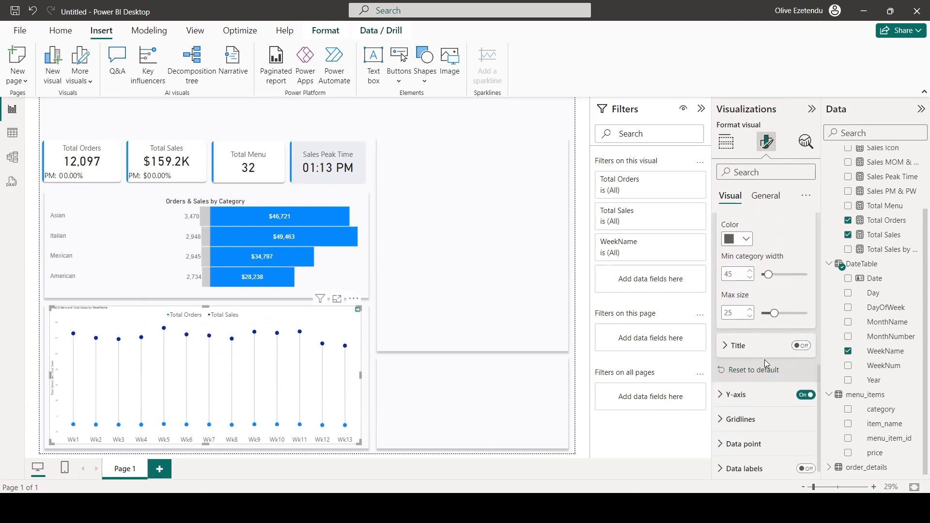
Step: Turn off the dumbbell chart's Y-axis title and set the Y-axis values to font size 25
left_click(738, 388)
scroll(745, 375, "down", 7)
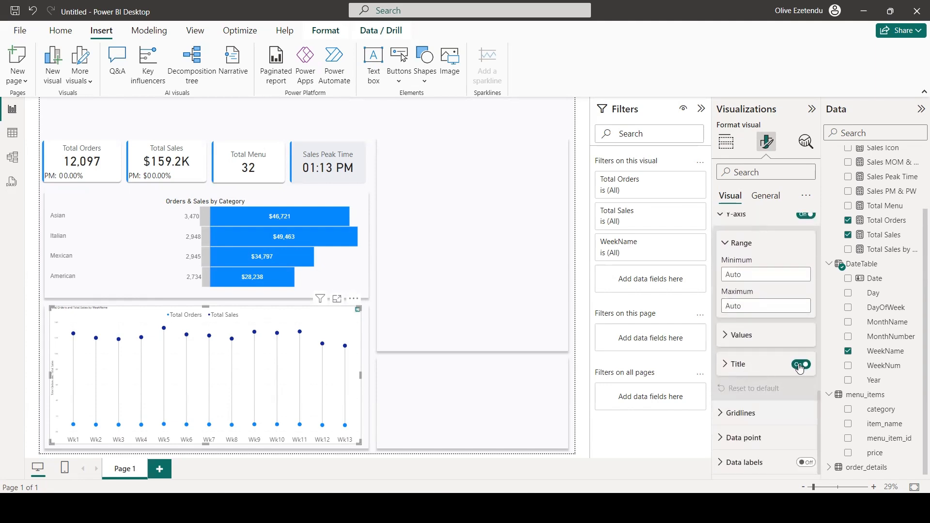
left_click(734, 337)
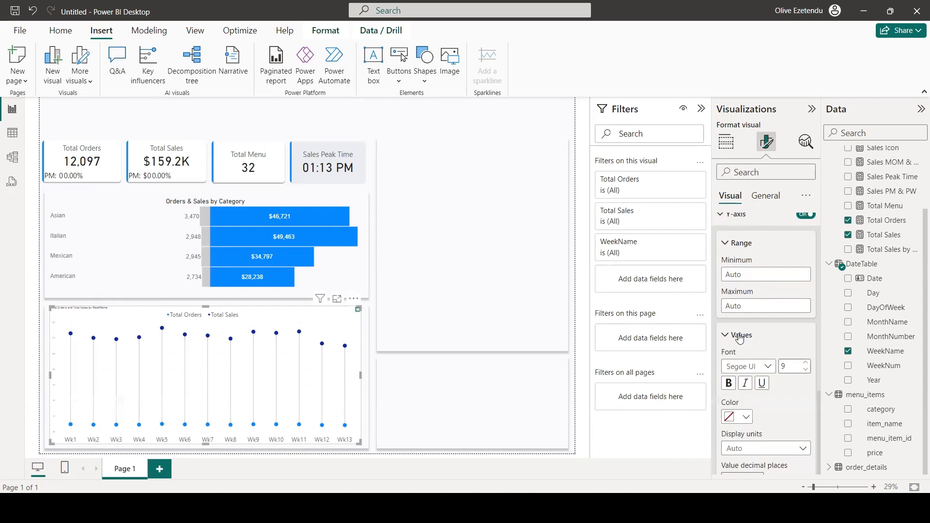
left_click(790, 365)
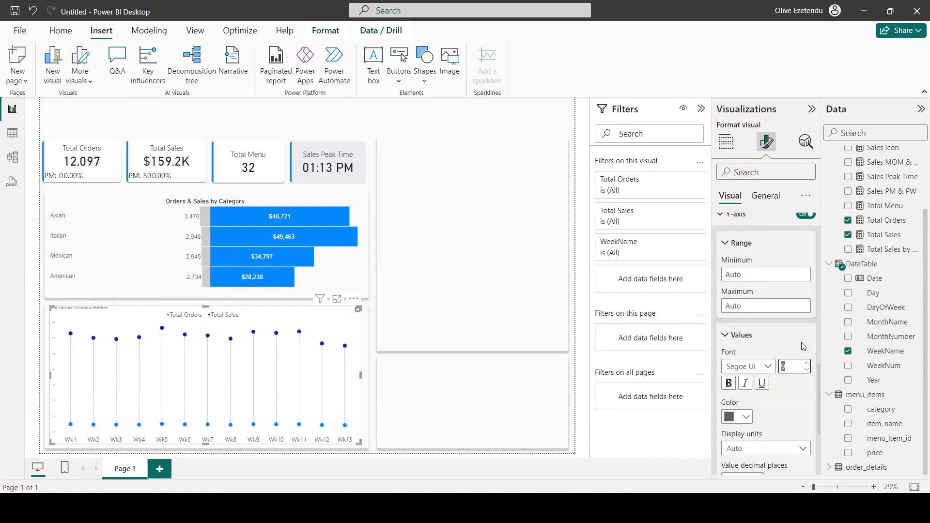
type("25")
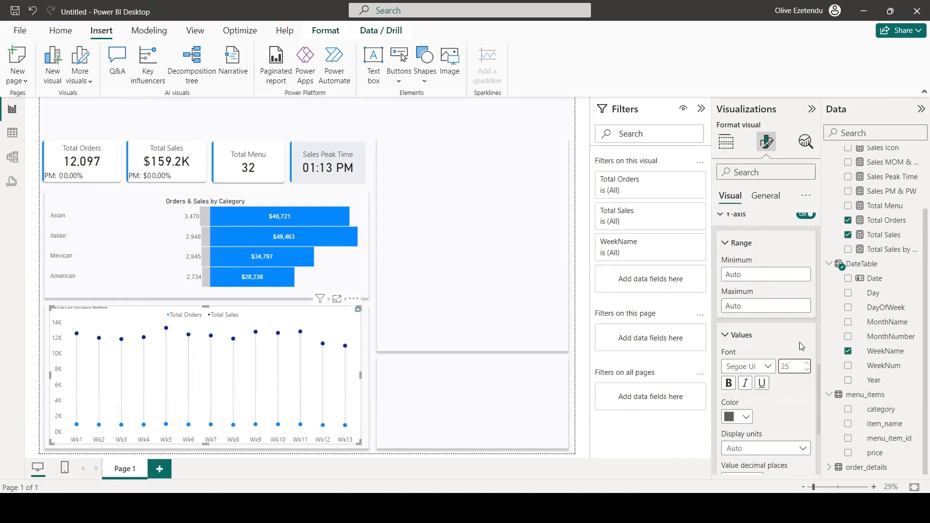
Step: Turn off both the horizontal and vertical gridlines of the dumbbell chart
scroll(779, 406, "down", 3)
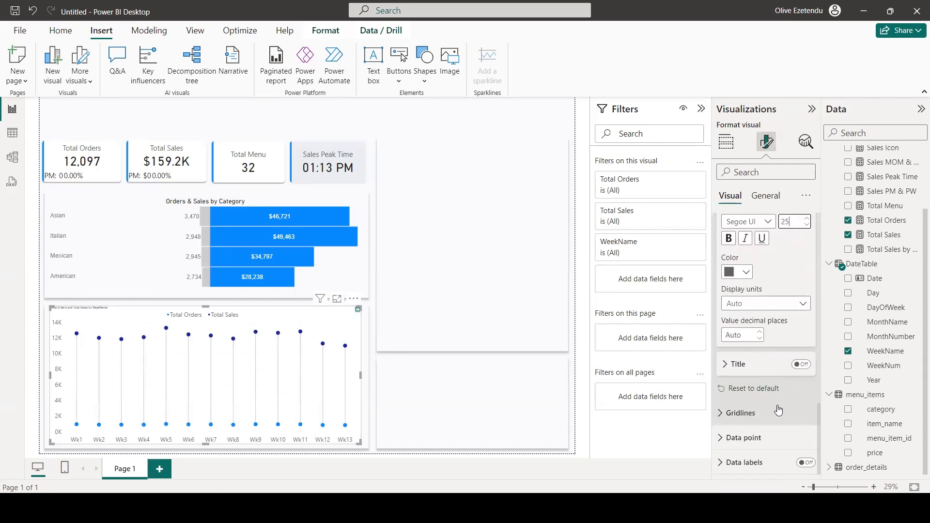
left_click(719, 415)
scroll(749, 418, "down", 2)
left_click(802, 363)
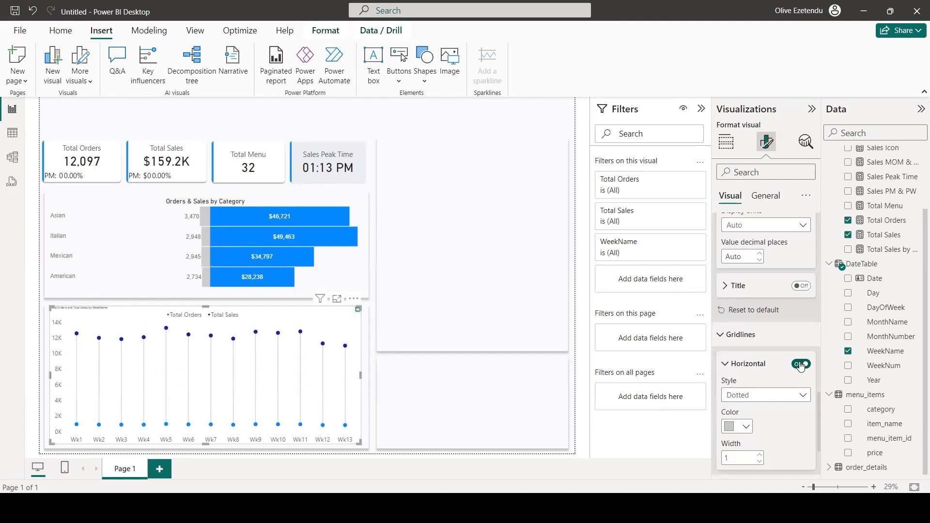
scroll(741, 380, "down", 2)
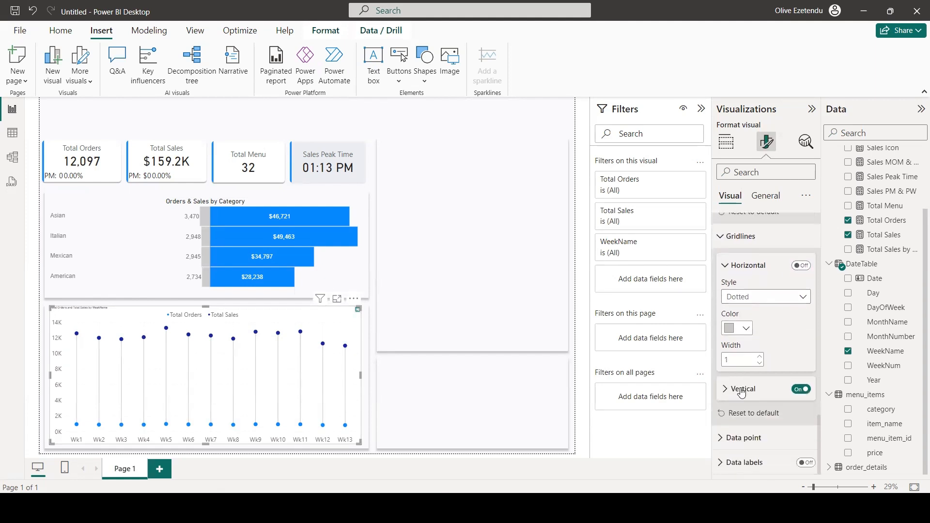
left_click(802, 389)
Step: Try a triangle as the dumbbell chart's primary marker shape and return it to the circle
left_click(736, 437)
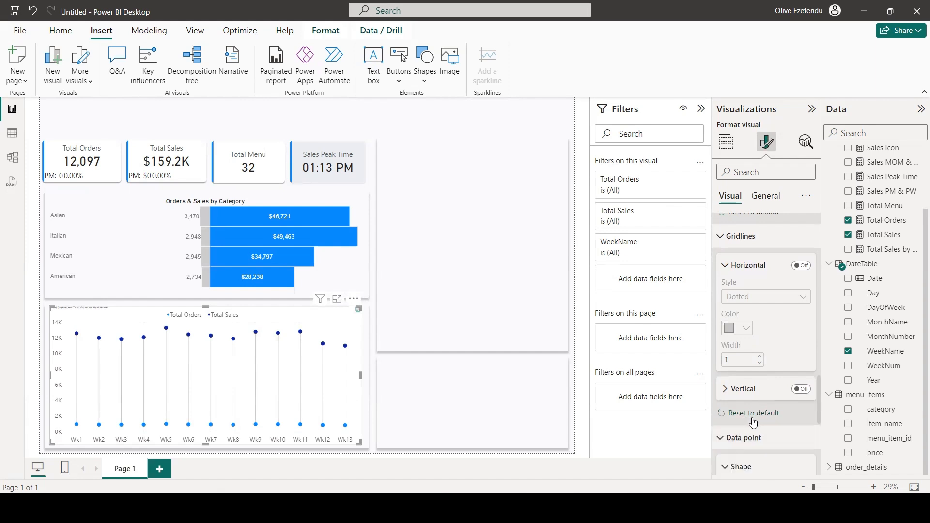
scroll(741, 416, "down", 2)
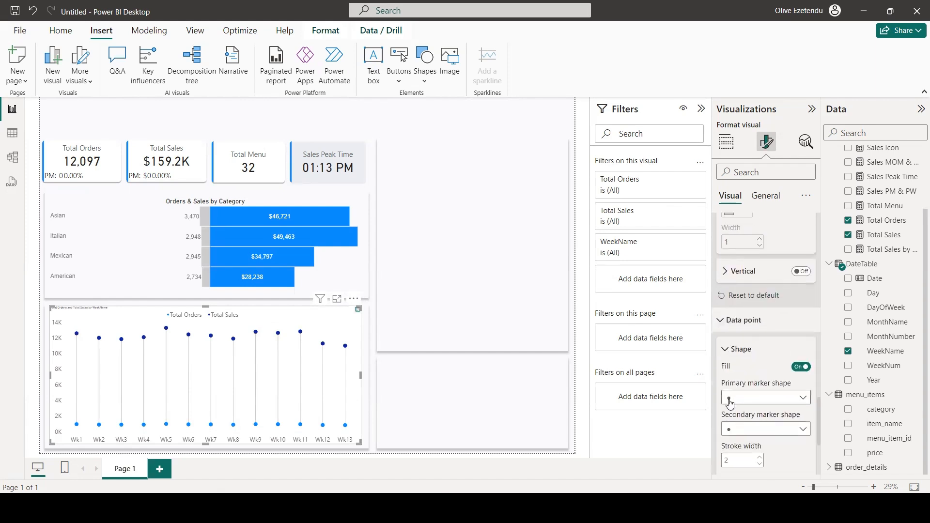
left_click(803, 398)
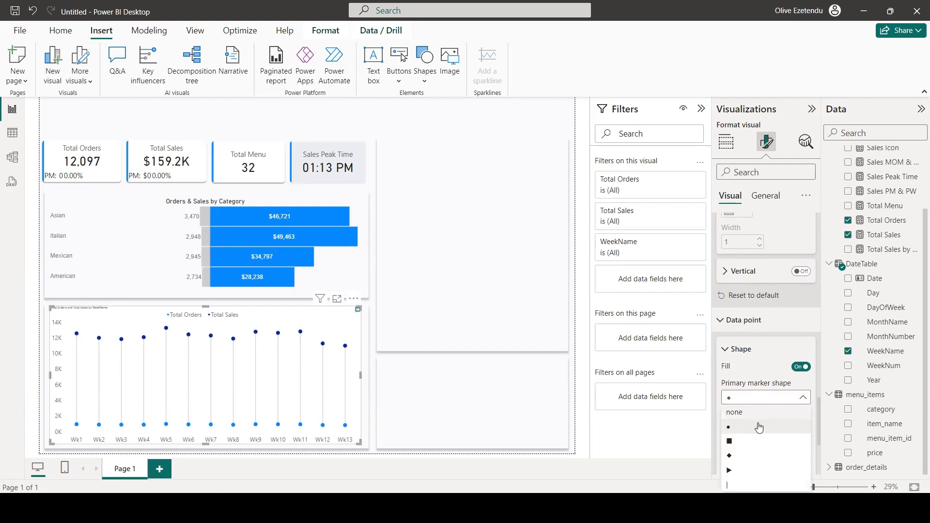
left_click(731, 474)
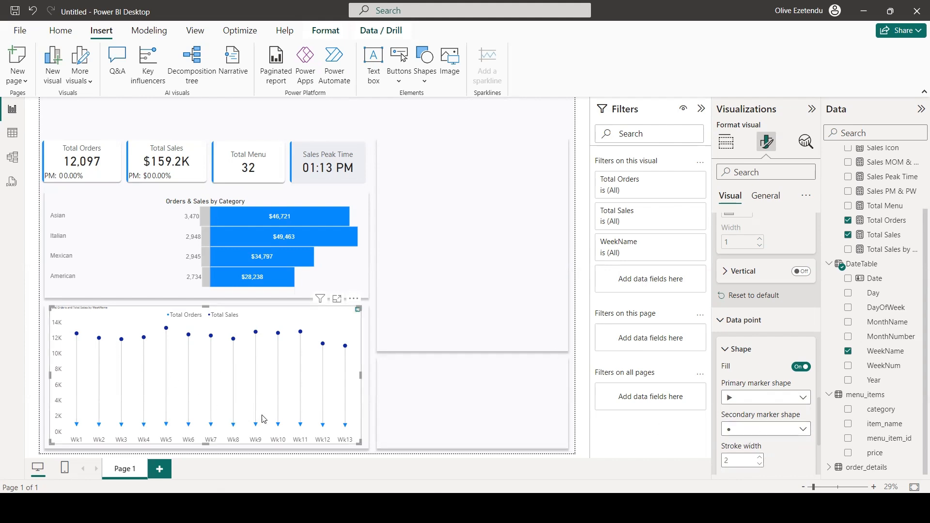
left_click(803, 430)
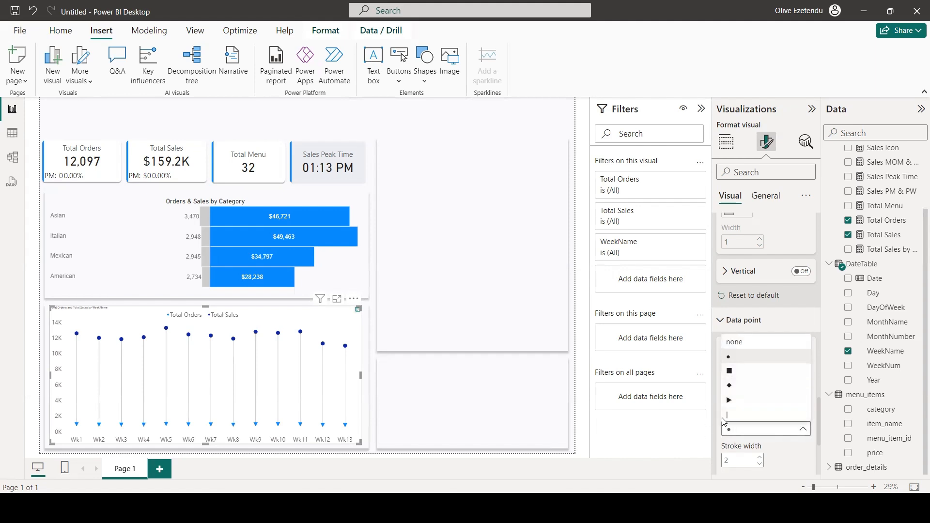
left_click(724, 421)
left_click(803, 397)
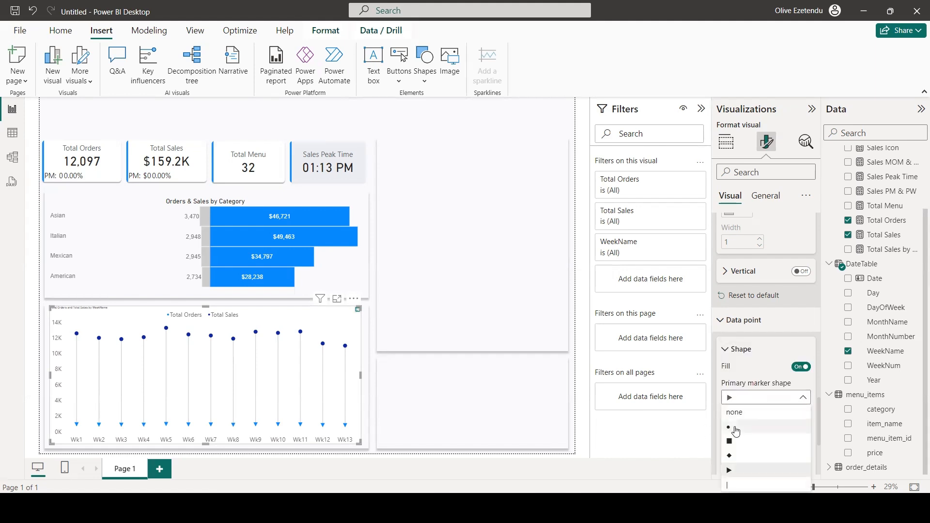
left_click(735, 431)
Step: Set the marker size of the dumbbell chart's data points to 30
scroll(756, 378, "down", 4)
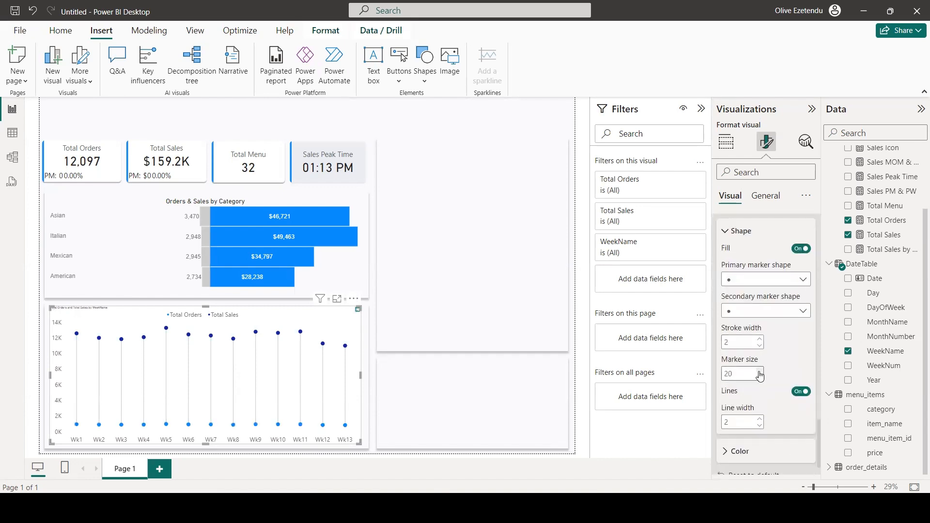
left_click(759, 371)
double_click(760, 371)
double_click(731, 372)
type("30")
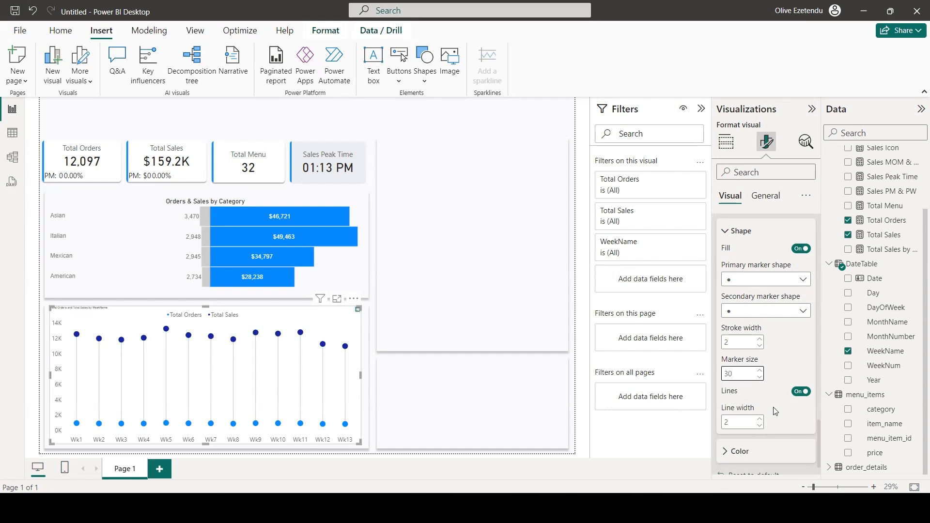
scroll(774, 411, "down", 1)
scroll(774, 412, "up", 3)
scroll(774, 412, "down", 3)
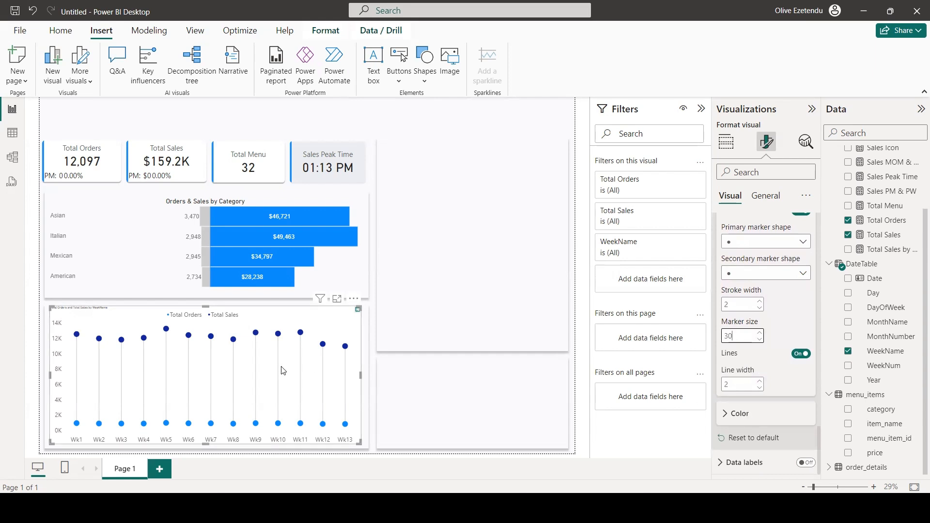
Step: Set the dumbbell chart's connecting lines to width 3 and a darker gray color
left_click(763, 385)
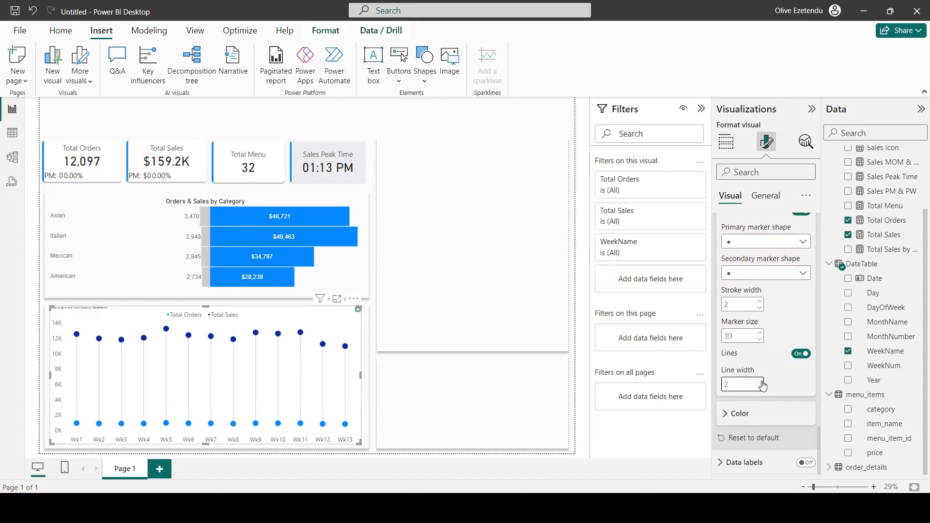
left_click(740, 409)
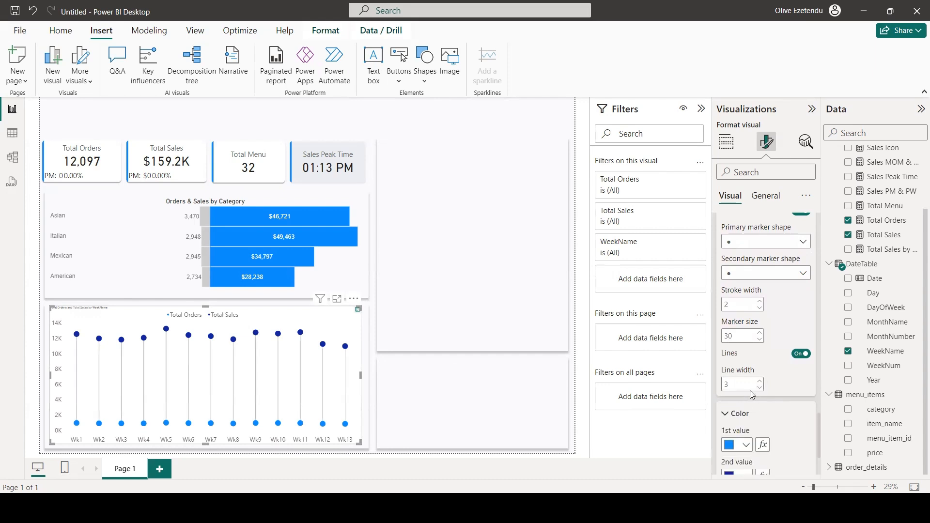
scroll(750, 391, "down", 3)
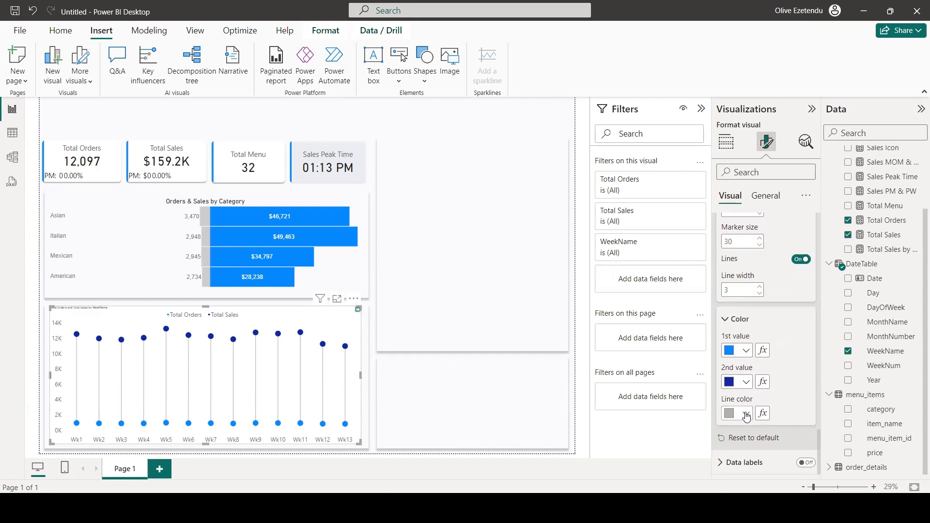
left_click(746, 412)
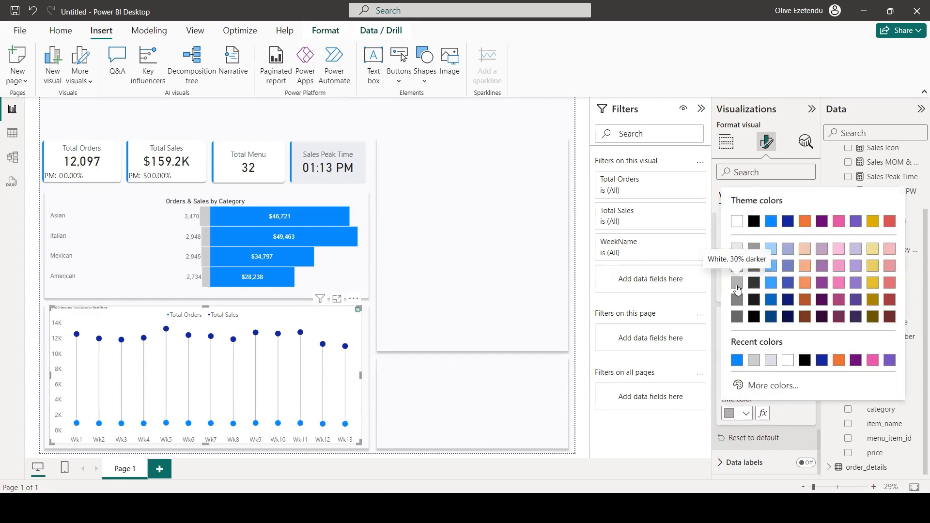
left_click(734, 295)
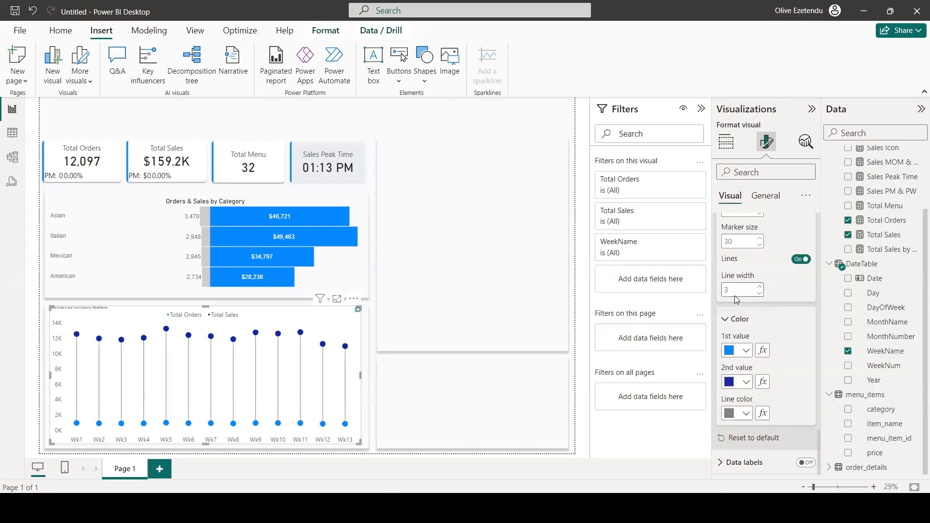
Step: Color the dumbbell chart's 1st value markers gray (White, 30% darker) and its 2nd value markers bright blue
left_click(748, 352)
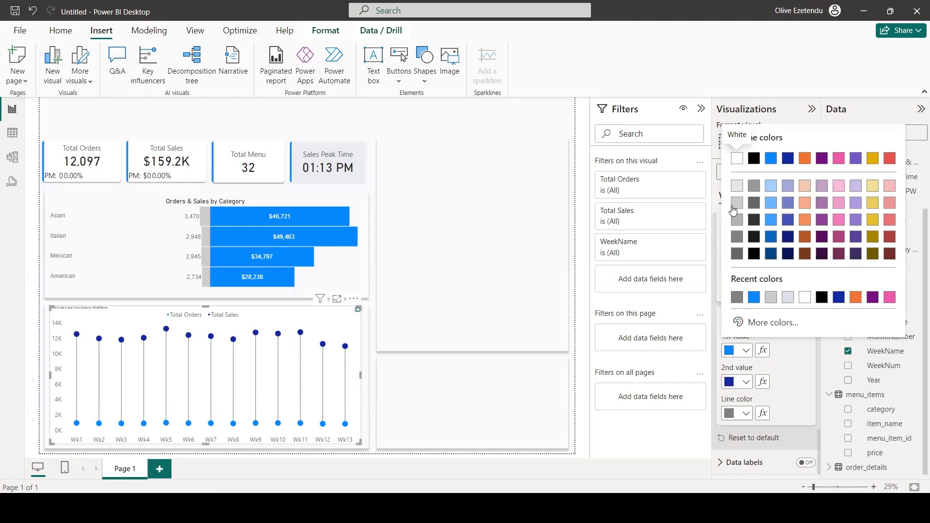
left_click(736, 206)
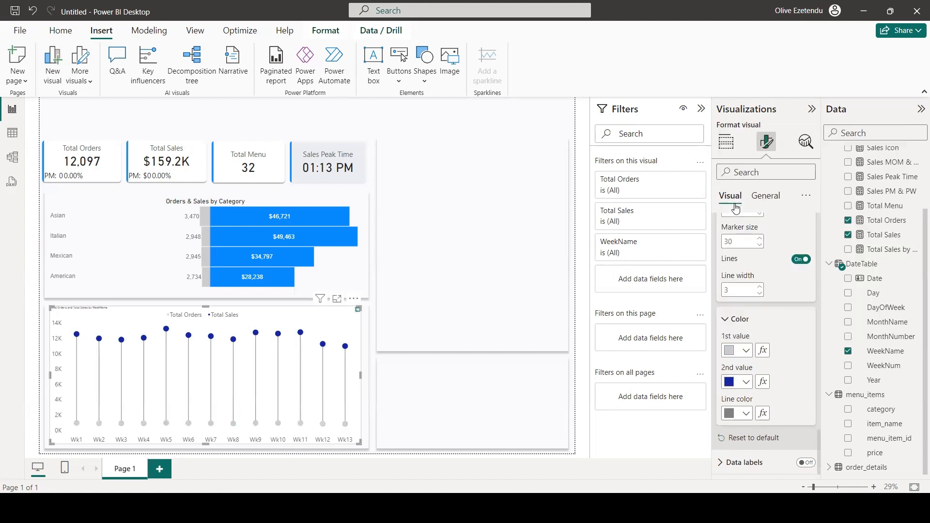
left_click(747, 351)
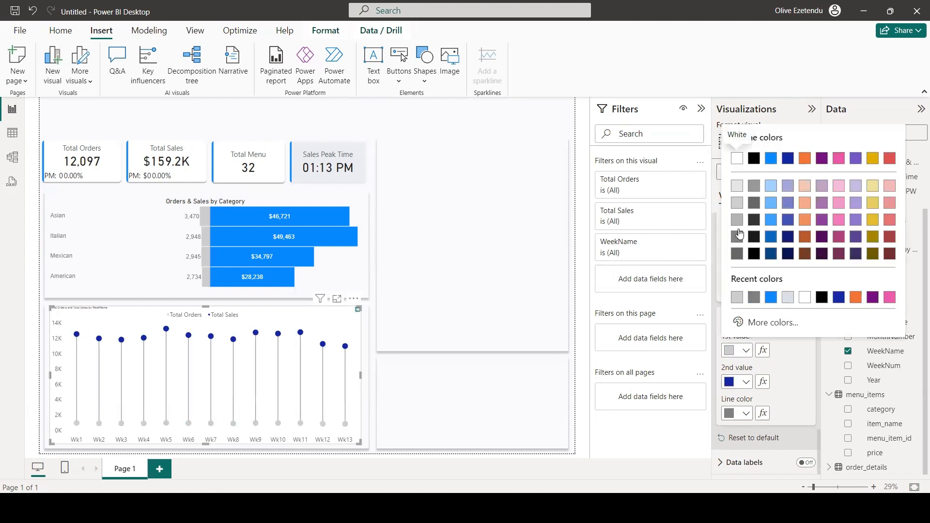
left_click(736, 221)
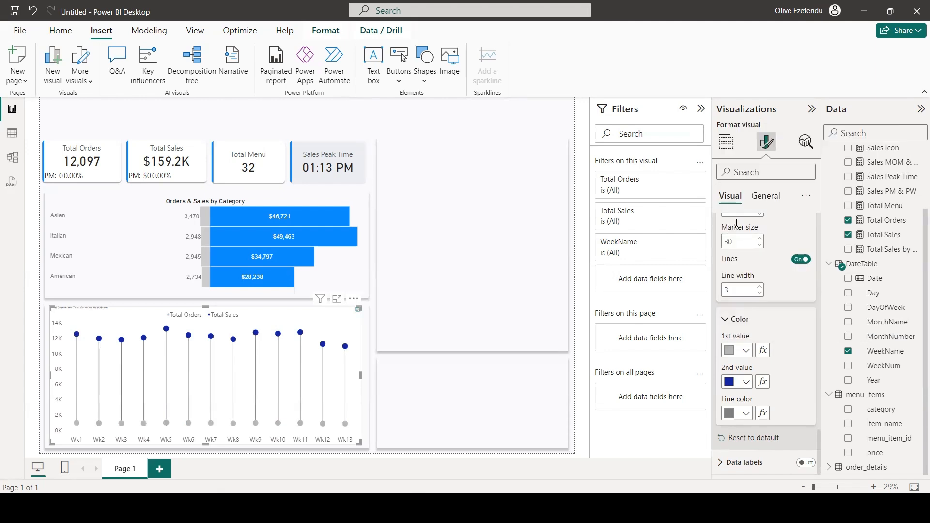
left_click(747, 383)
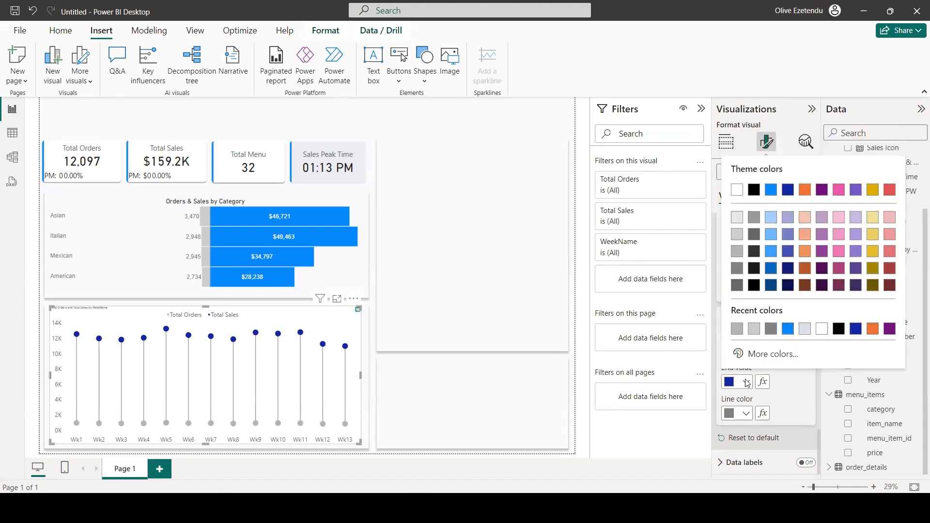
left_click(784, 329)
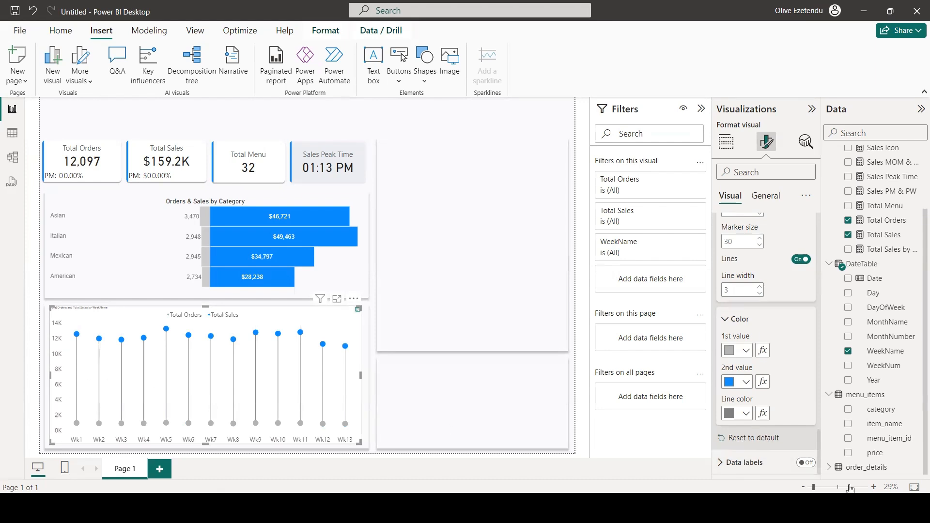
Step: Try showing data labels on the dumbbell chart and turn them off again
left_click(812, 462)
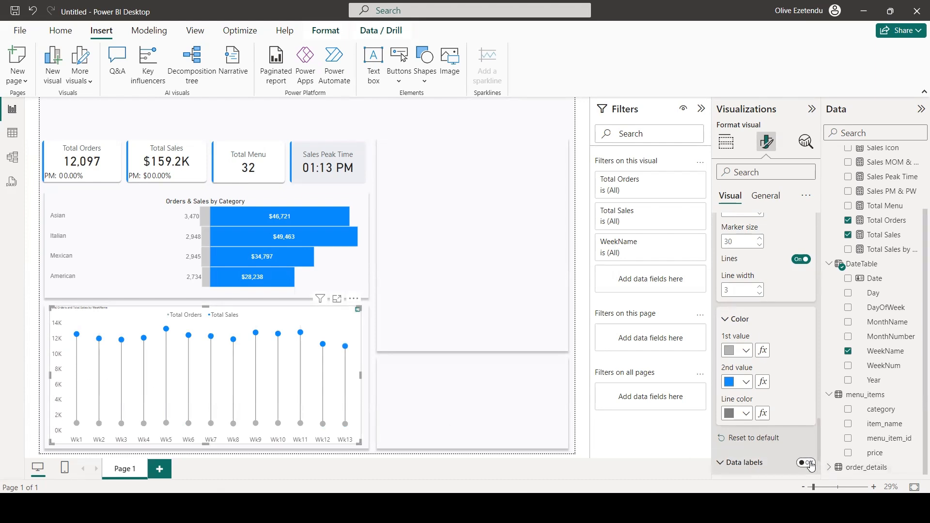
left_click(807, 463)
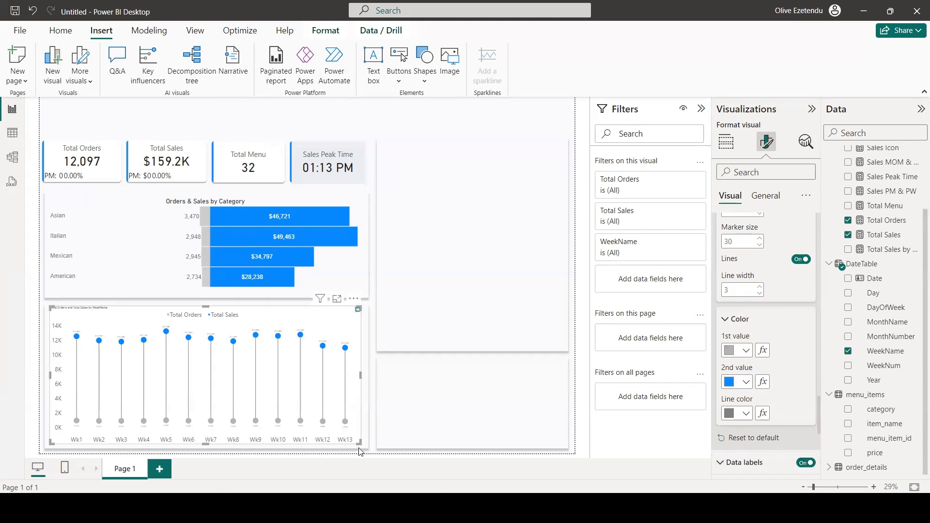
left_click(805, 462)
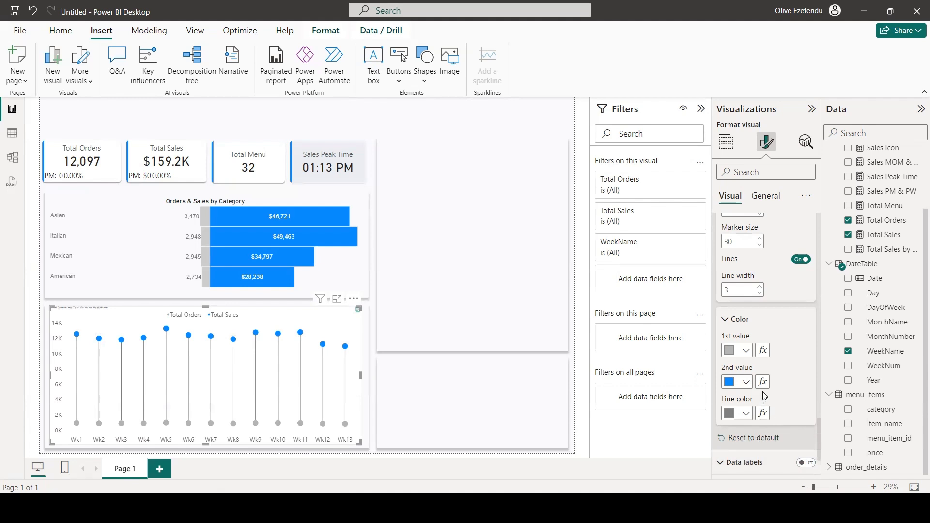
Step: Change the dumbbell chart's title text to "Orders & Sales by Week"
scroll(765, 396, "up", 4)
left_click(768, 197)
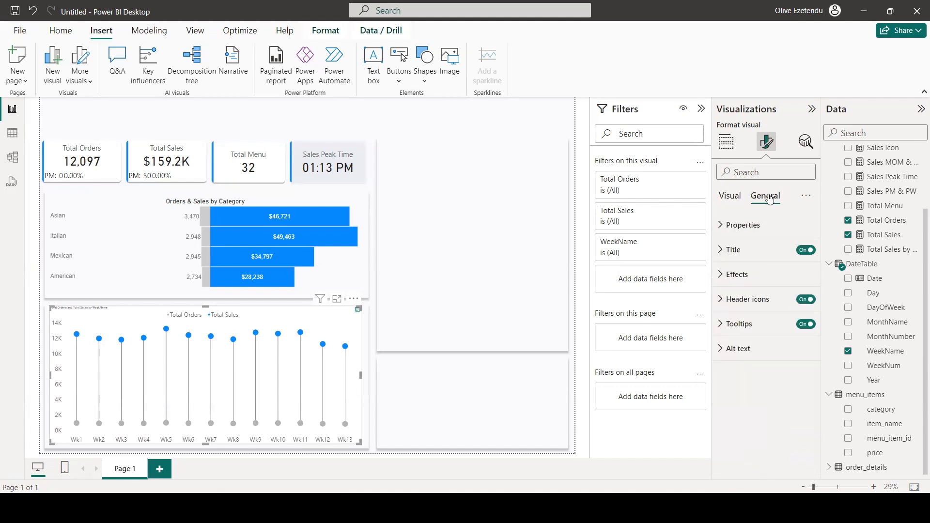
left_click(732, 250)
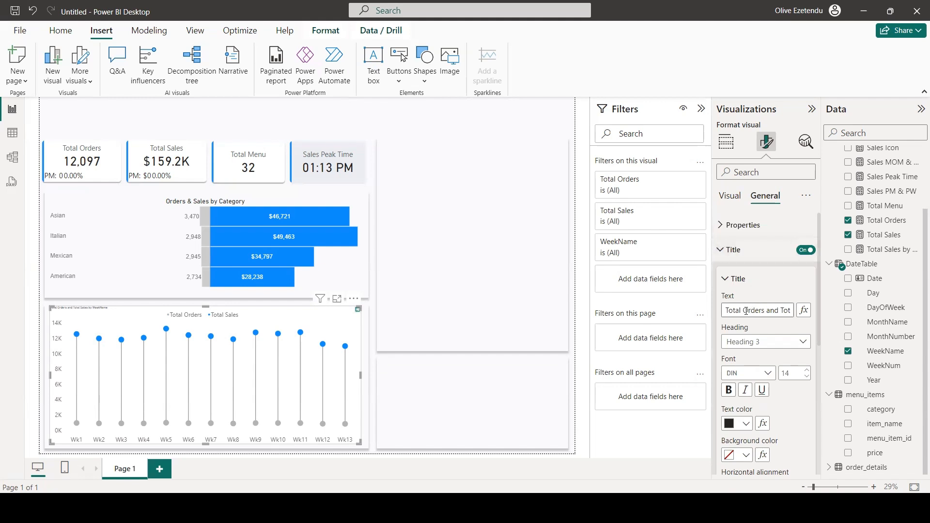
left_click_drag(746, 311, 707, 316)
key("BackSpace")
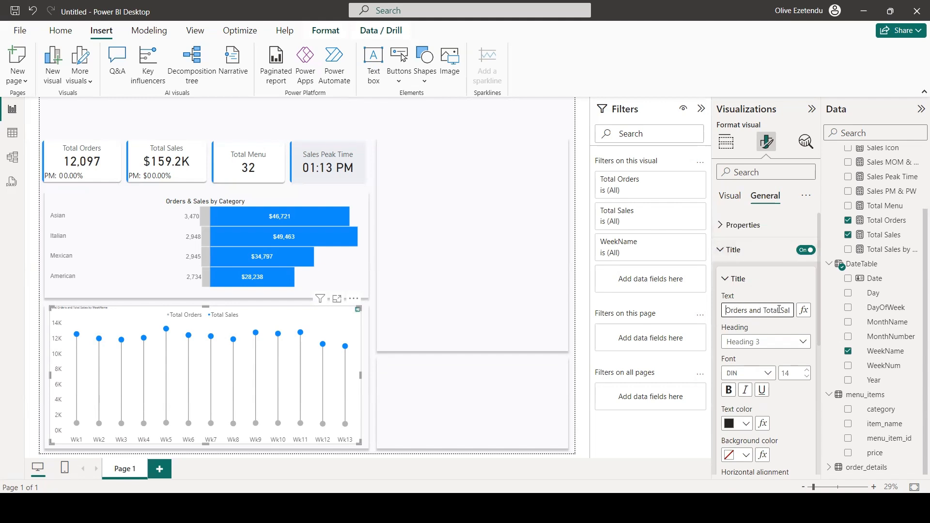
left_click_drag(778, 310, 755, 312)
type("&")
double_click(787, 310)
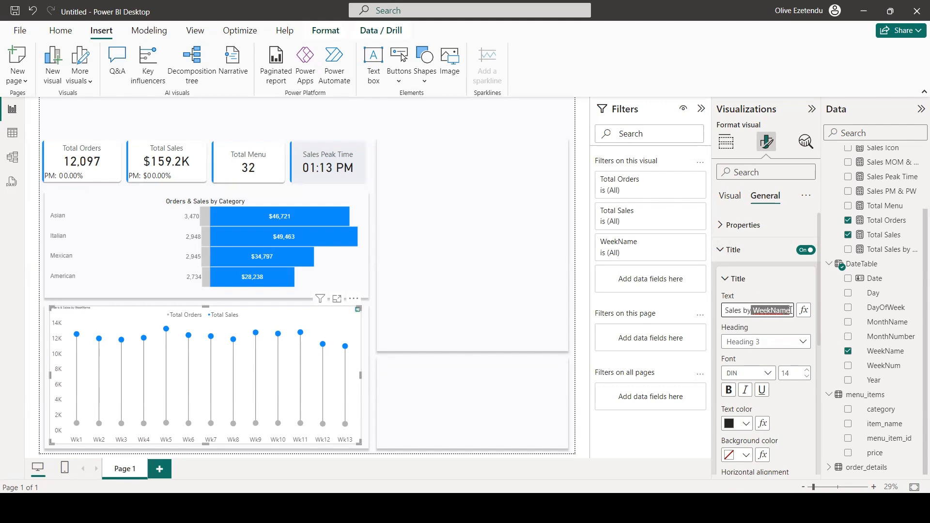
type("Week")
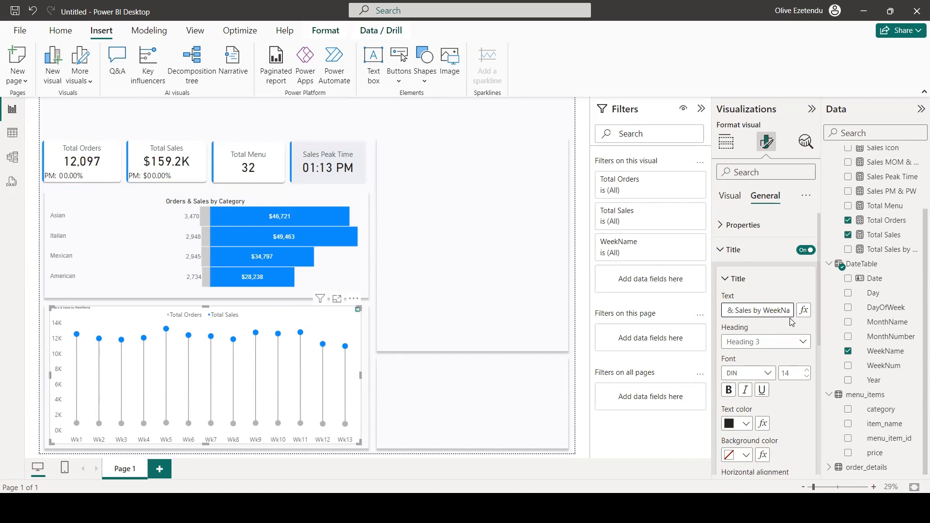
Step: Center the dumbbell chart's title horizontally and set its font size to 30
left_click(792, 372)
type("30")
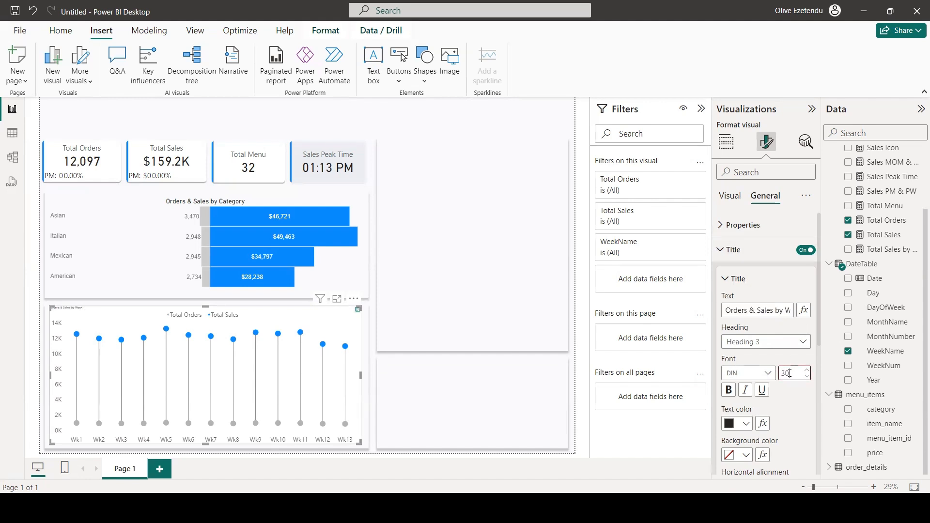
key("Return")
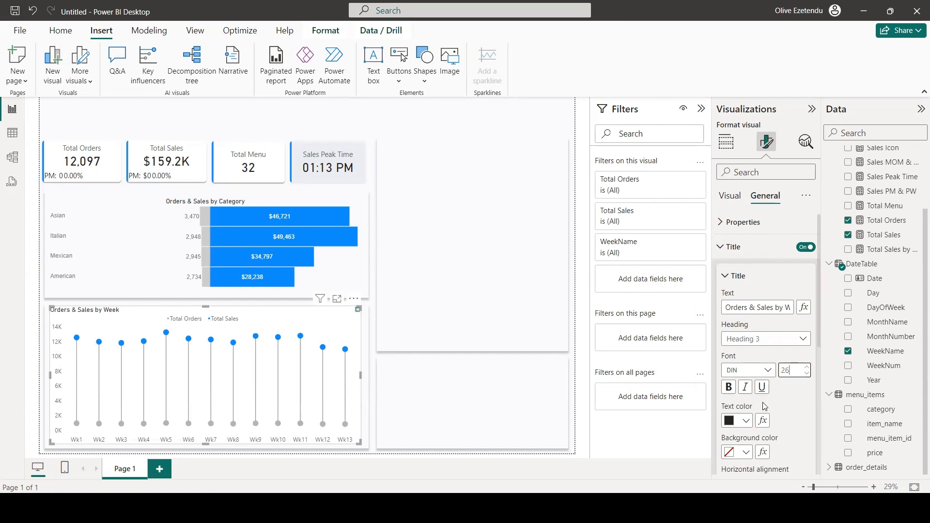
scroll(766, 388, "down", 3)
left_click(745, 370)
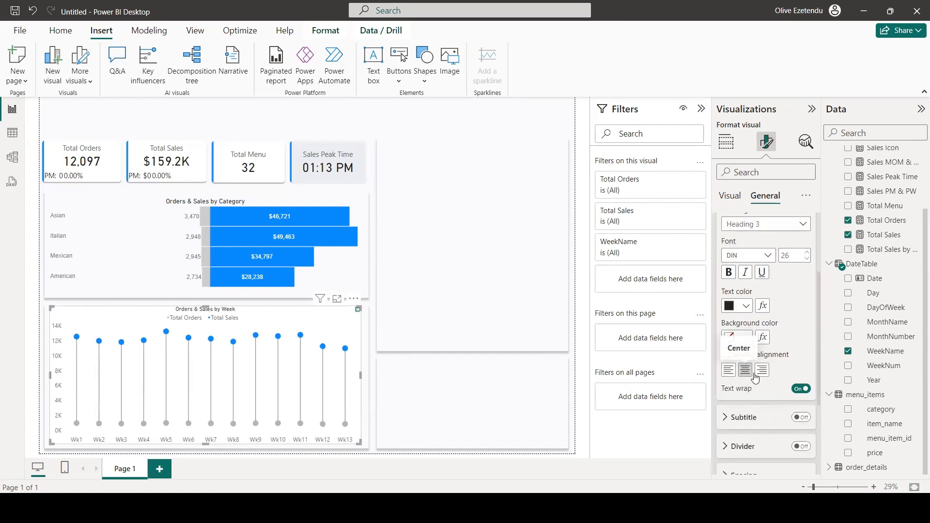
double_click(794, 255)
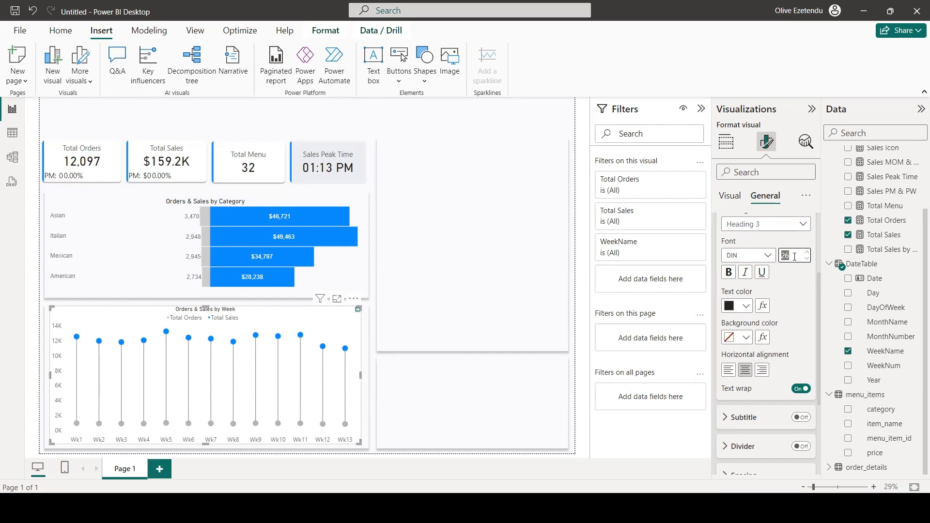
type("30")
key("Return")
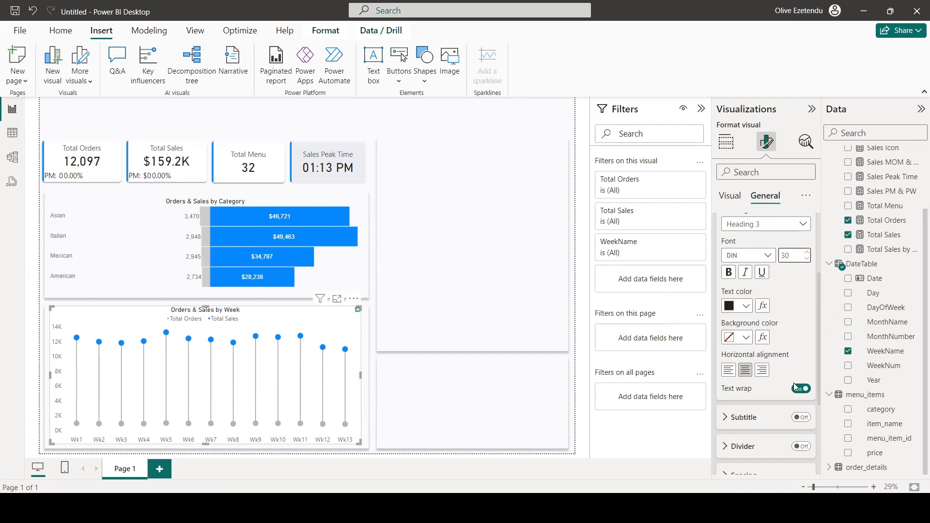
Step: Look over the remaining general format options and display the dumbbell chart's Axis and Values field assignments
scroll(782, 396, "down", 3)
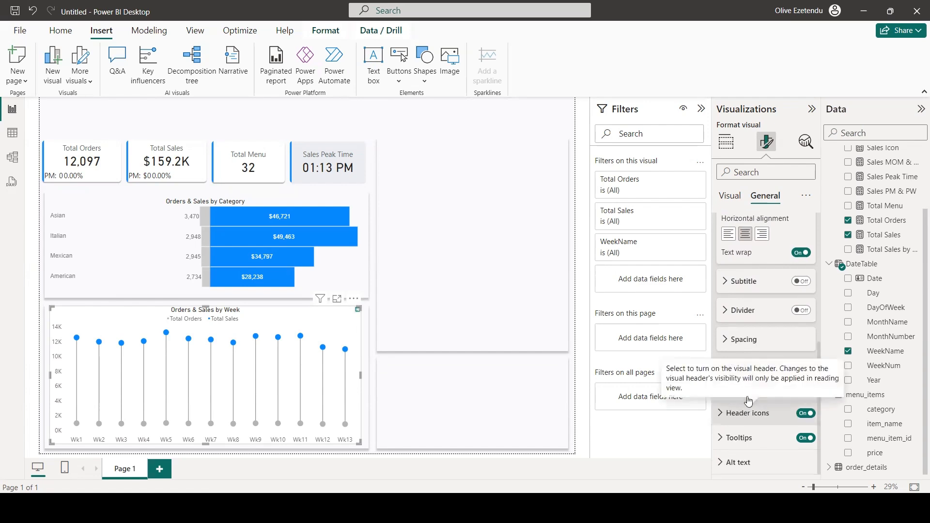
scroll(747, 412, "up", 3)
left_click(726, 145)
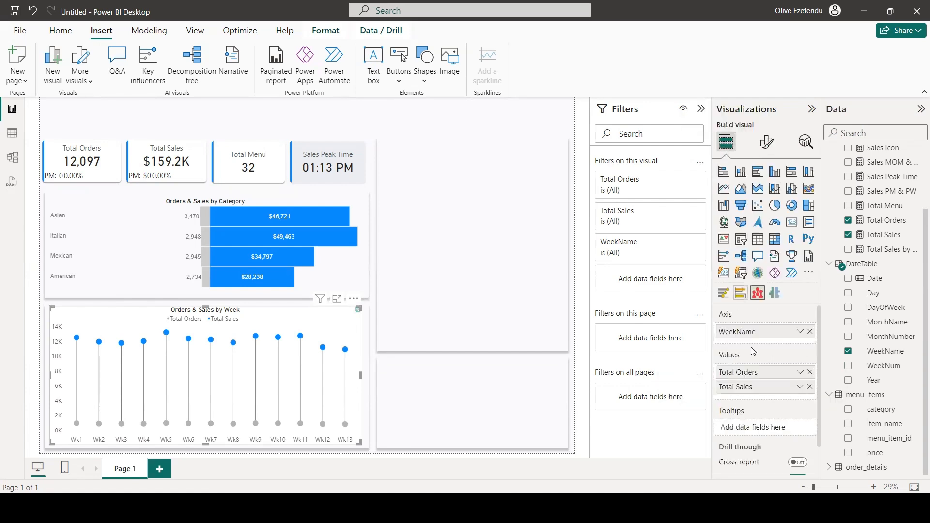
Step: Rename the Total Orders value to "Orders" for the dumbbell chart only
left_click(800, 387)
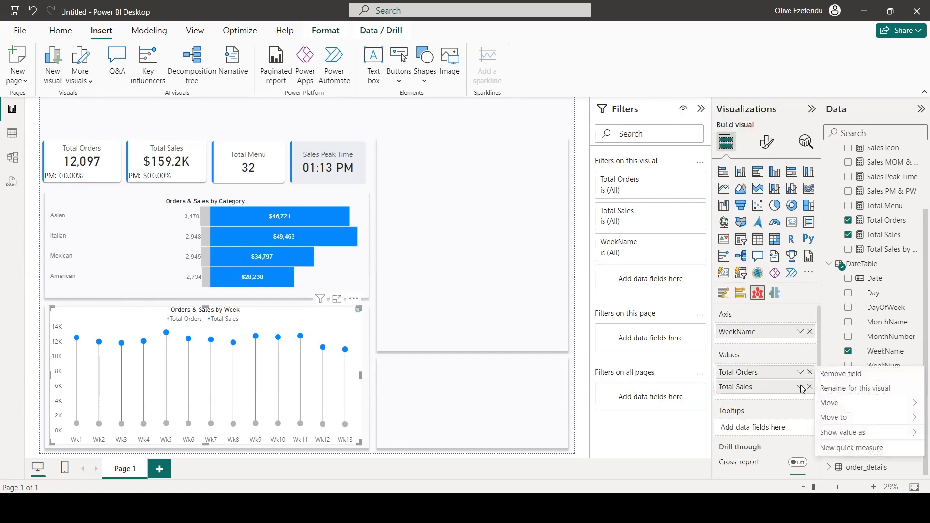
left_click(832, 391)
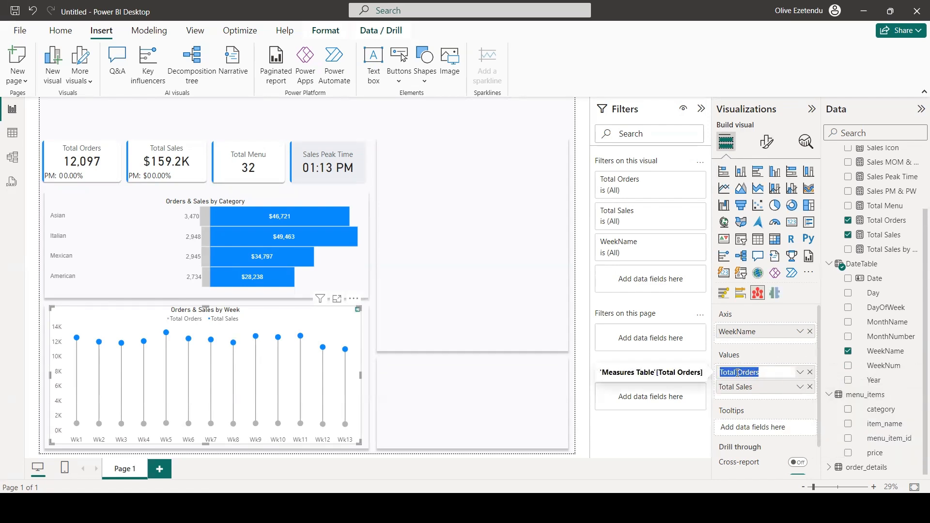
left_click(741, 372)
key("BackSpace")
key("BackSpace")
key("BackSpace")
key("BackSpace")
key("BackSpace")
key("BackSpace")
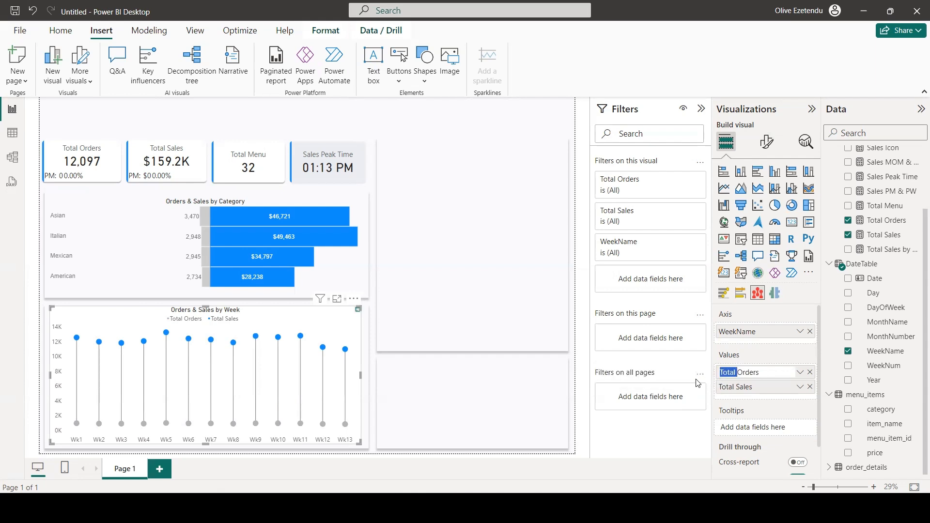
key("Return")
Step: Rename the Total Sales value to "Sales" for the dumbbell chart only
right_click(736, 390)
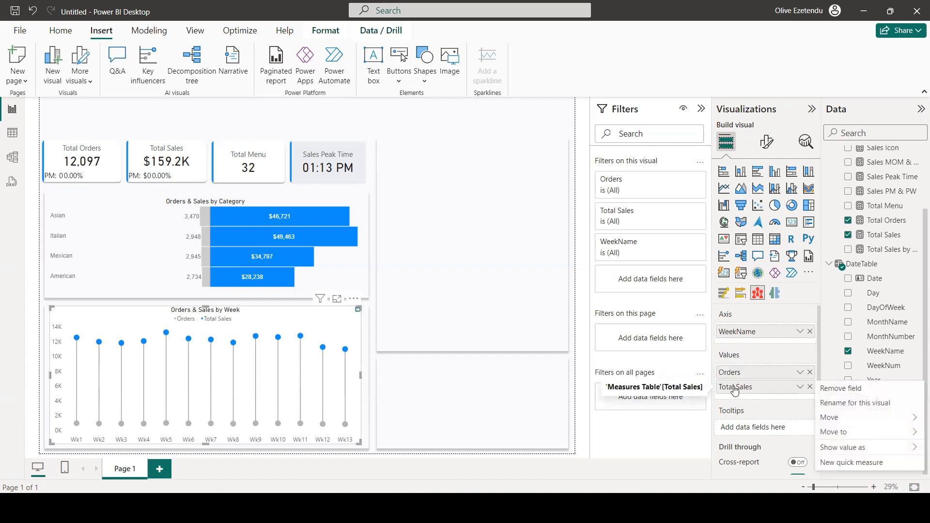
left_click(819, 403)
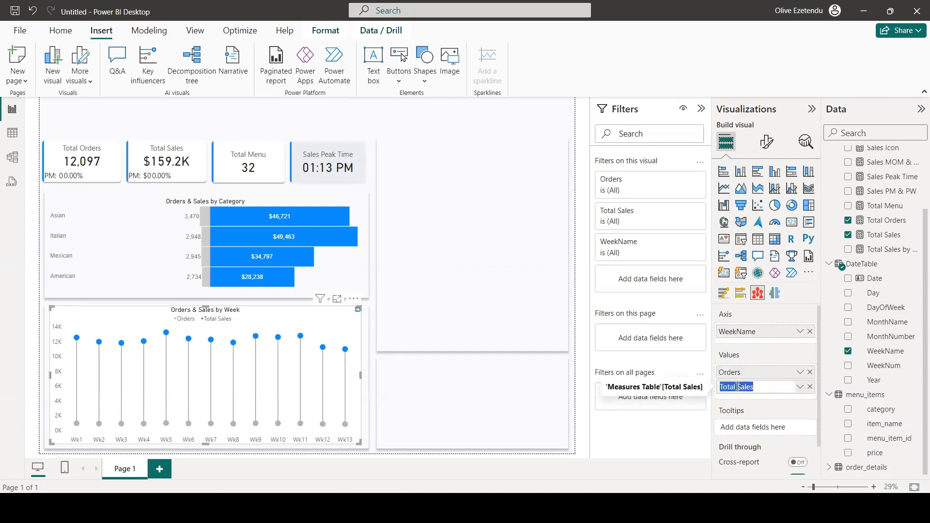
left_click(737, 386)
left_click_drag(737, 386, 712, 393)
key("BackSpace")
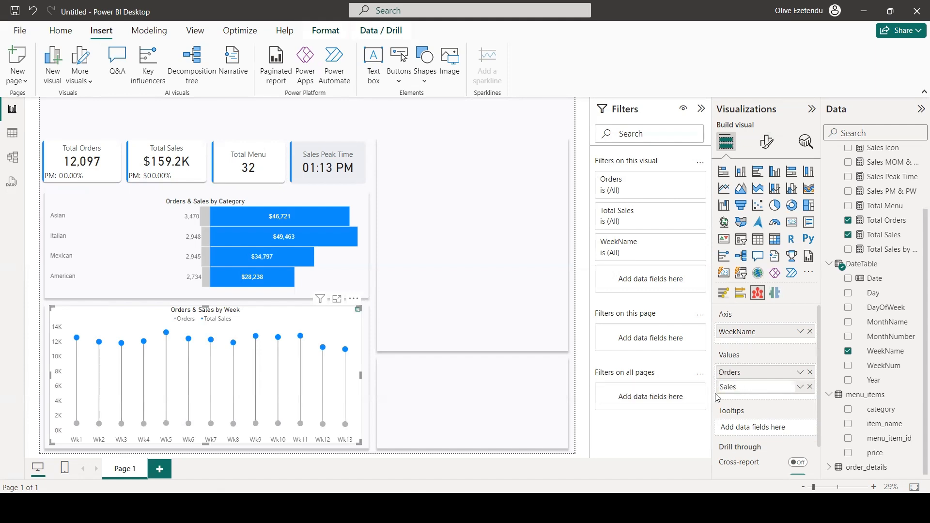
key("Return")
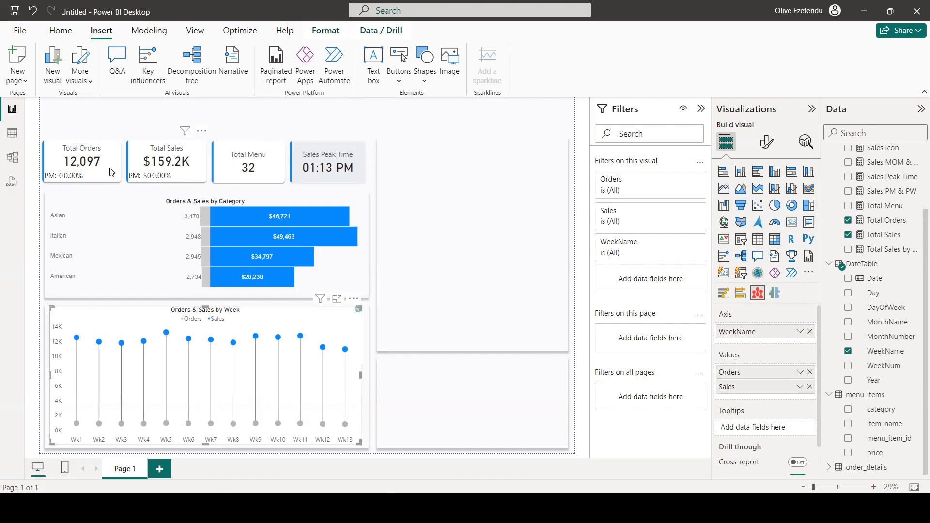
Step: Cross-filter the dashboard by Wk5 and by Wk6 from the dumbbell chart to check the cards, and clear the selection
left_click(162, 326)
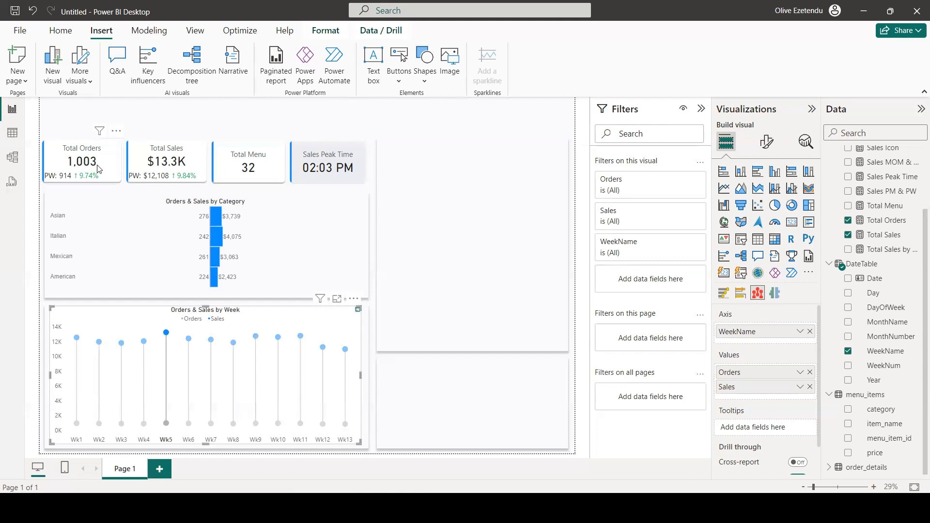
left_click(189, 426)
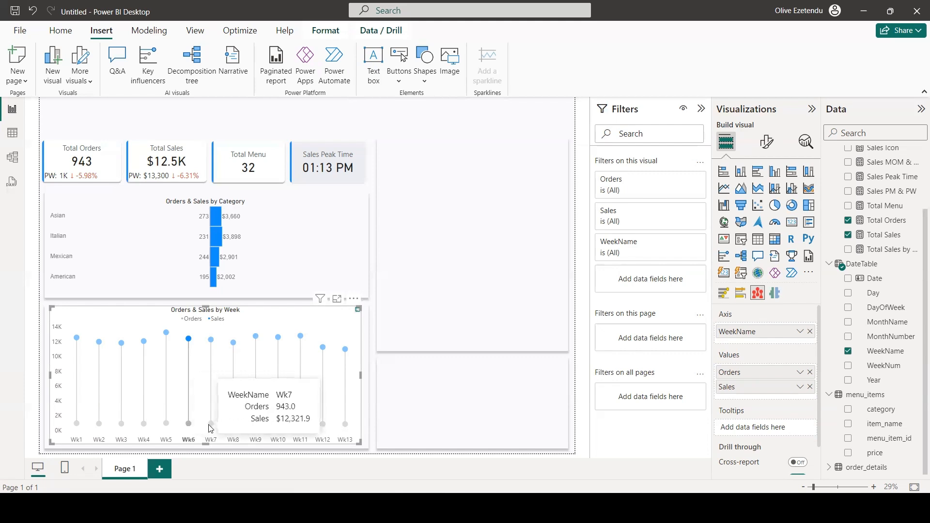
left_click(359, 314)
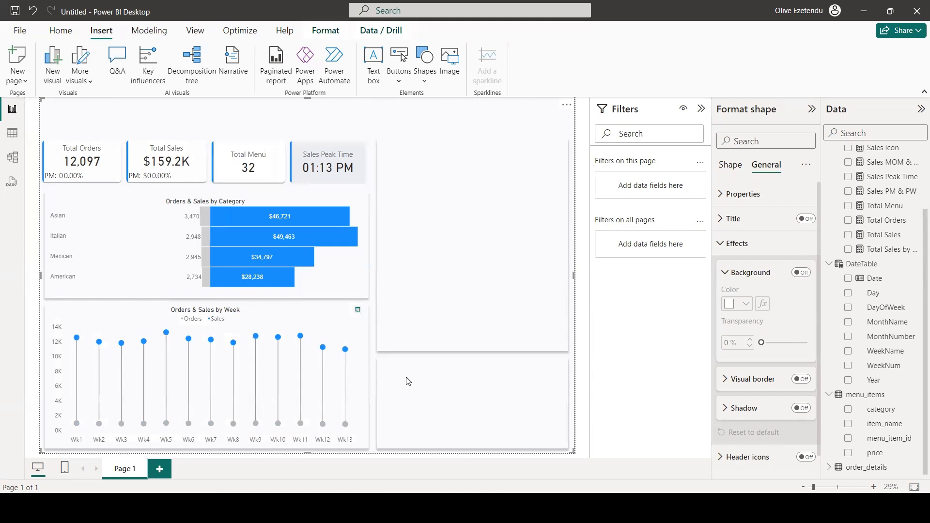
Step: Add the custom bar chart visual with multiple X-axis fields and fit it inside the page's lower-right empty card
left_click(731, 165)
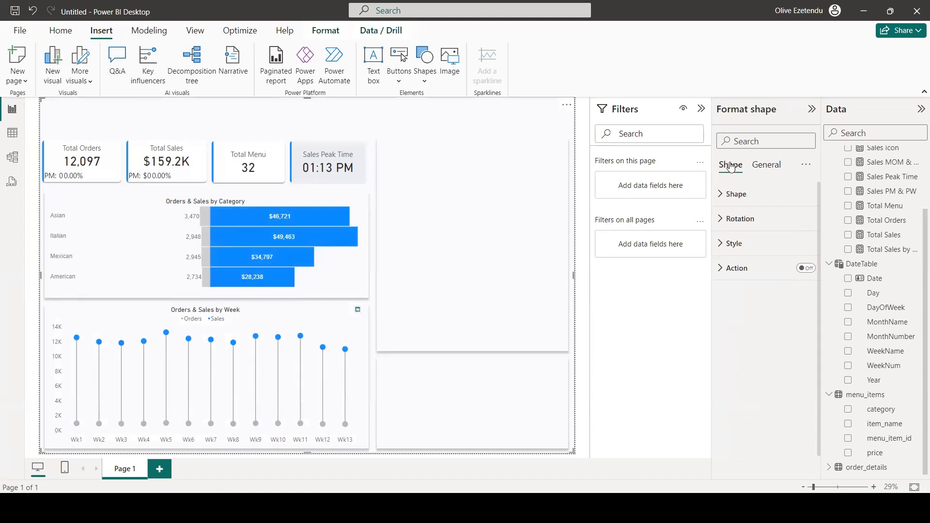
left_click(587, 389)
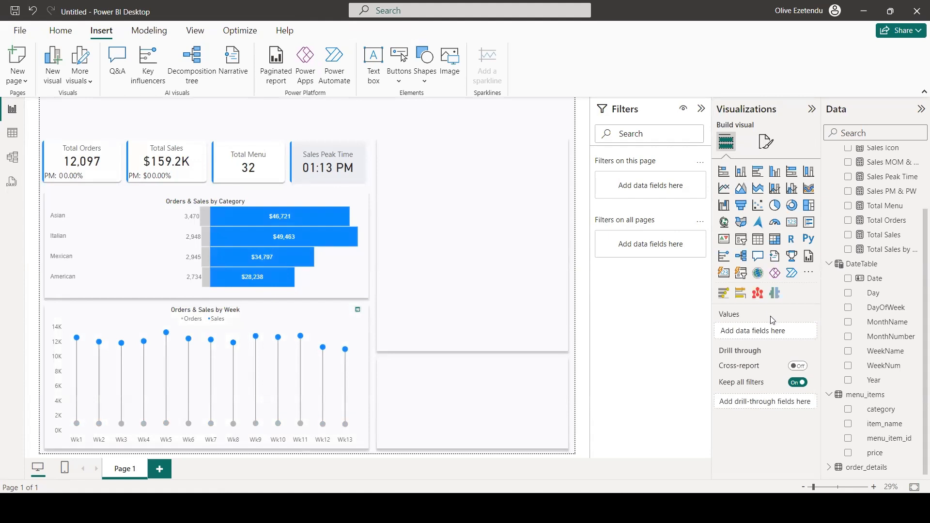
left_click(742, 295)
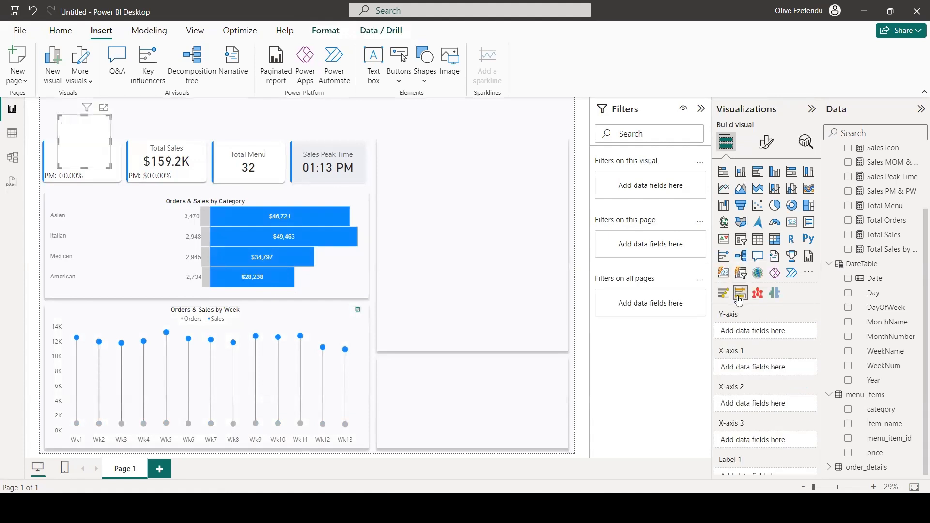
left_click_drag(69, 119, 405, 372)
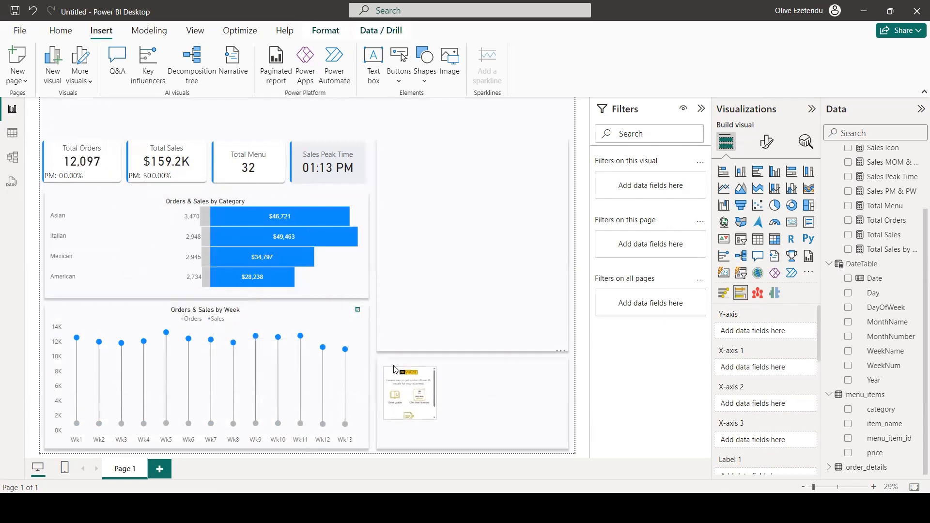
left_click_drag(434, 411, 560, 444)
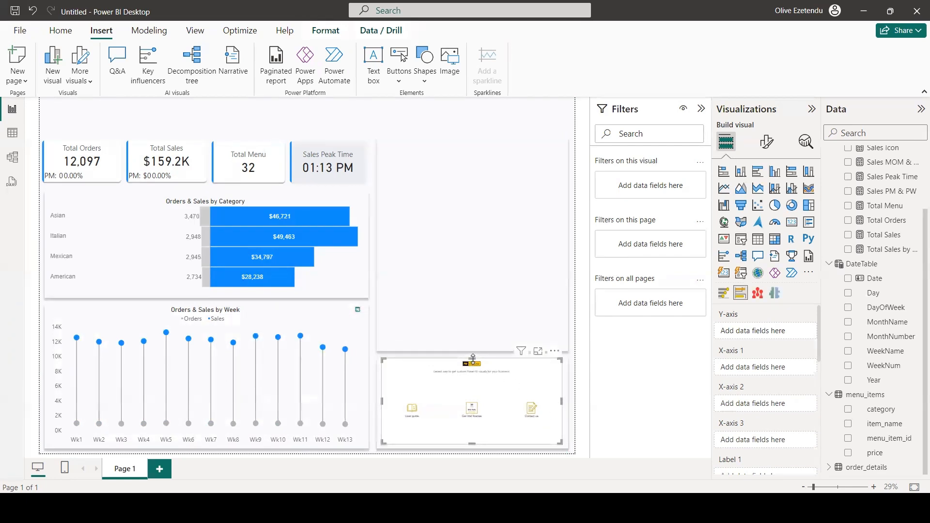
left_click_drag(473, 361, 474, 364)
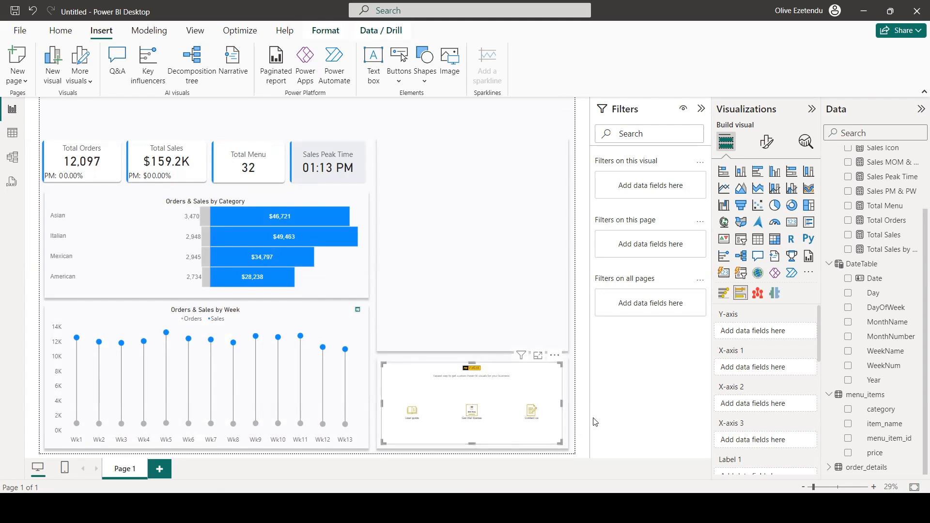
Step: Assign MonthName to the new bar chart's Y-axis, Total Orders to X-axis 1 and Total Sales to X-axis 2
left_click(848, 323)
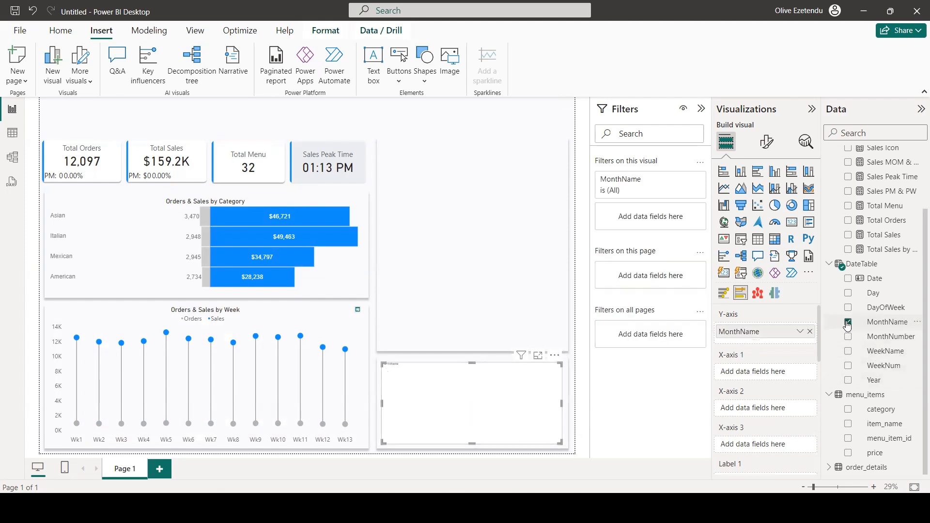
left_click(849, 221)
left_click(848, 236)
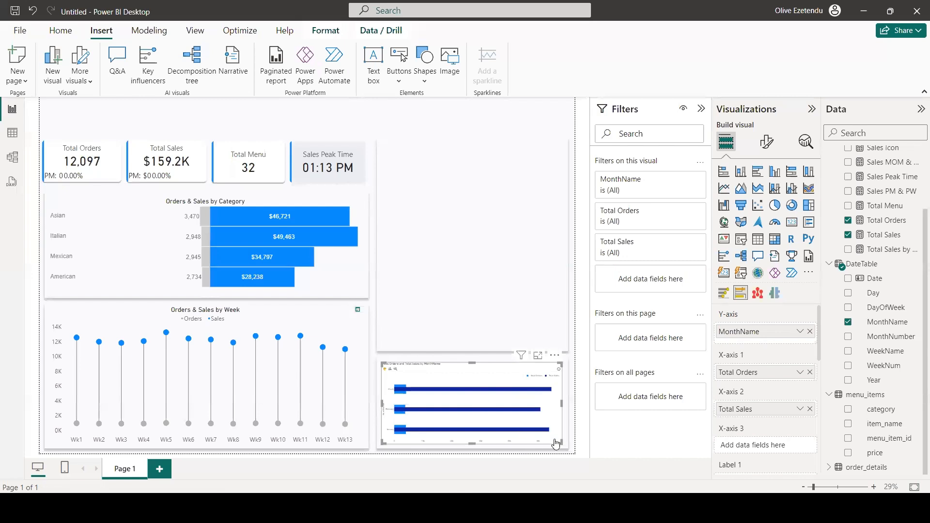
Step: Hide the toolbar on the monthly bar chart
left_click(767, 142)
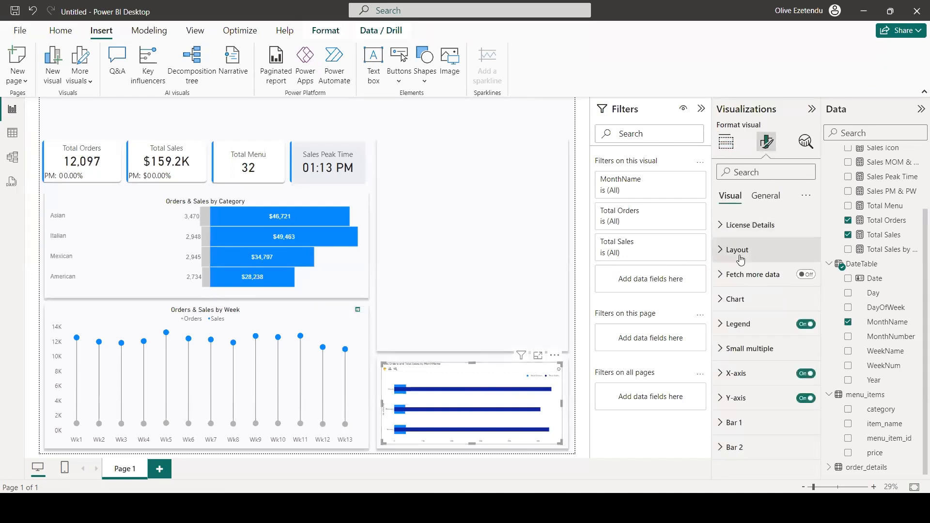
left_click(739, 249)
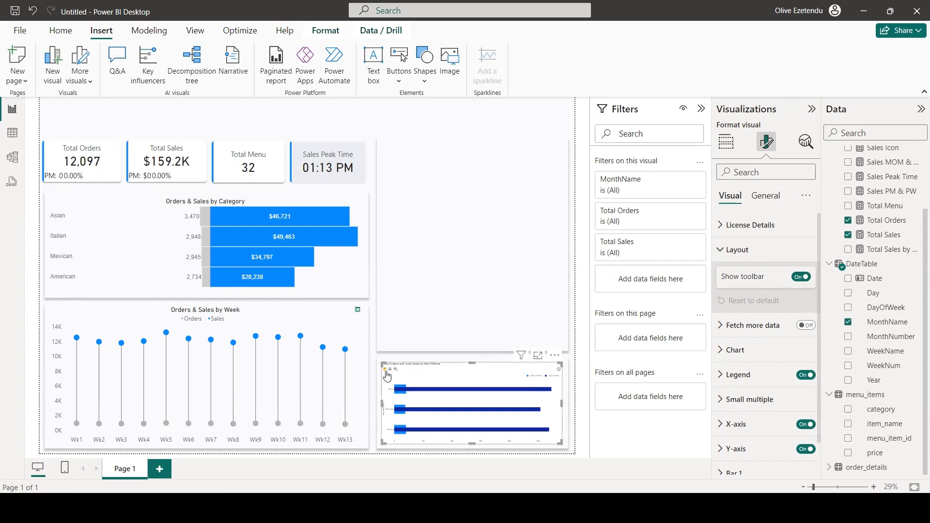
left_click(801, 279)
scroll(795, 302, "down", 1)
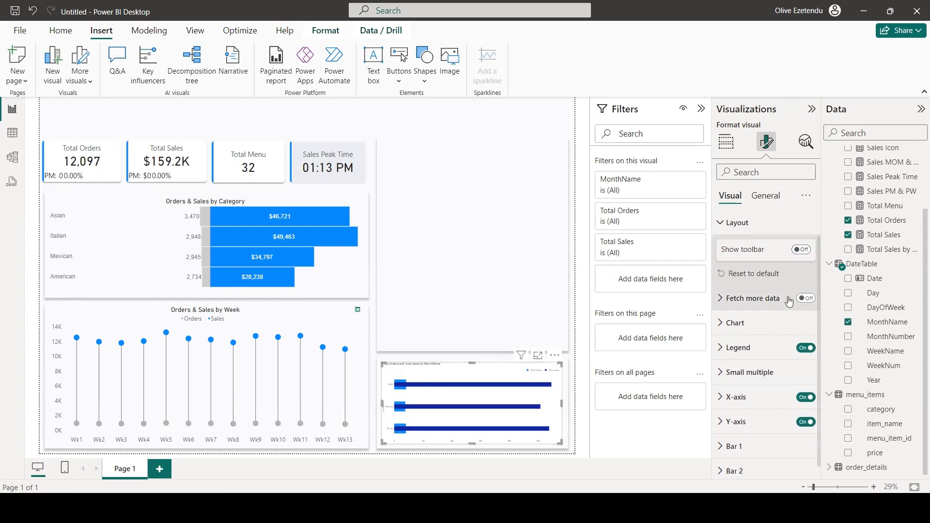
Step: Position the monthly bar chart's legend at Top center and set its text size to 20
left_click(726, 315)
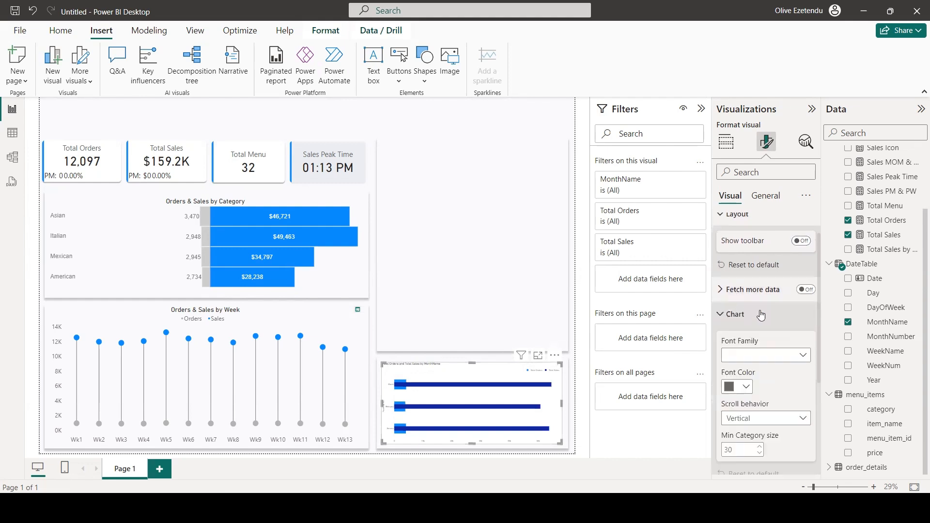
scroll(765, 308, "down", 3)
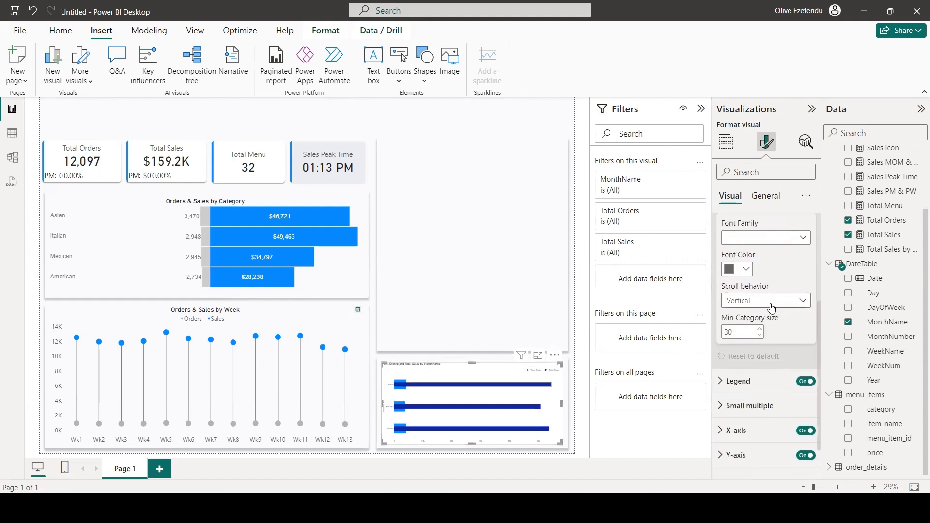
scroll(774, 302, "down", 1)
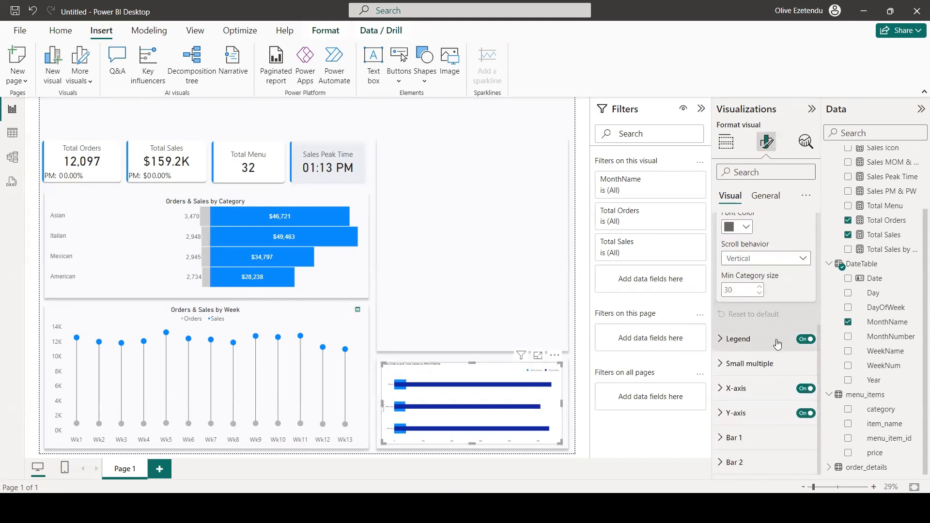
left_click(727, 339)
scroll(766, 333, "down", 3)
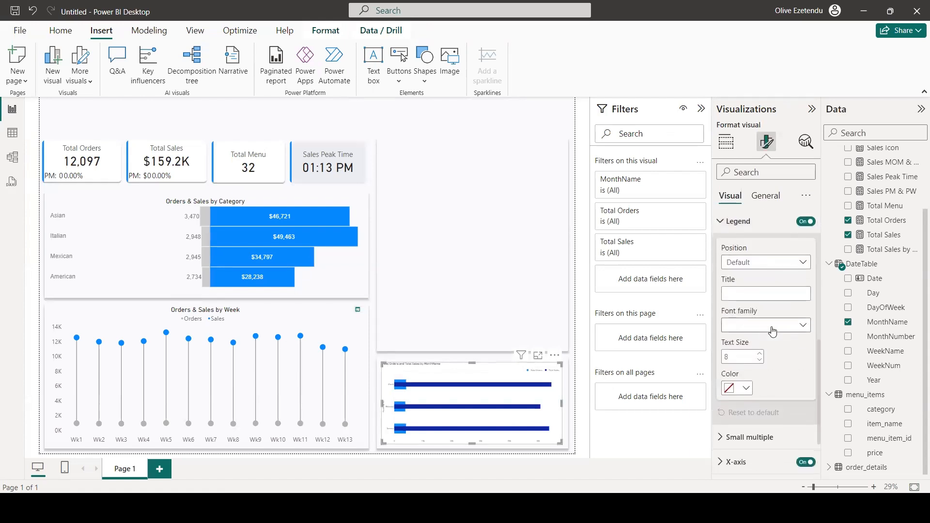
left_click(802, 264)
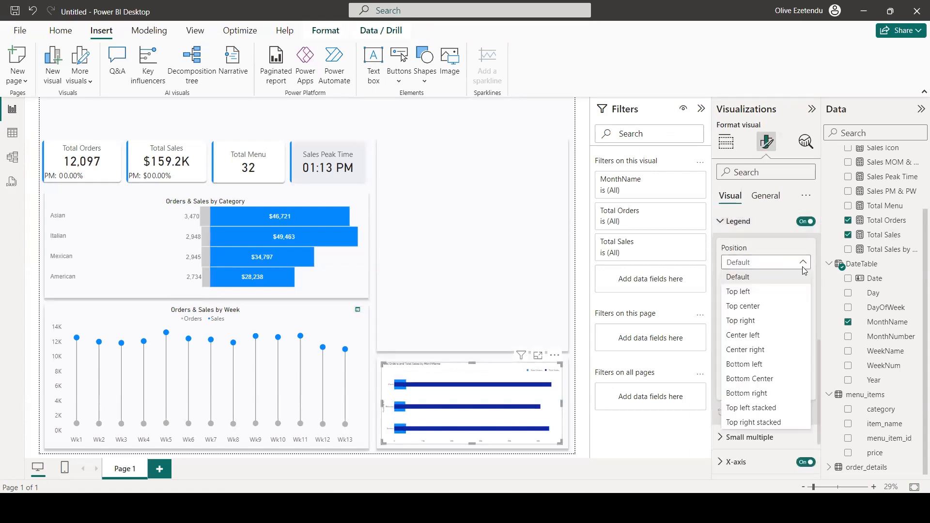
key("Escape")
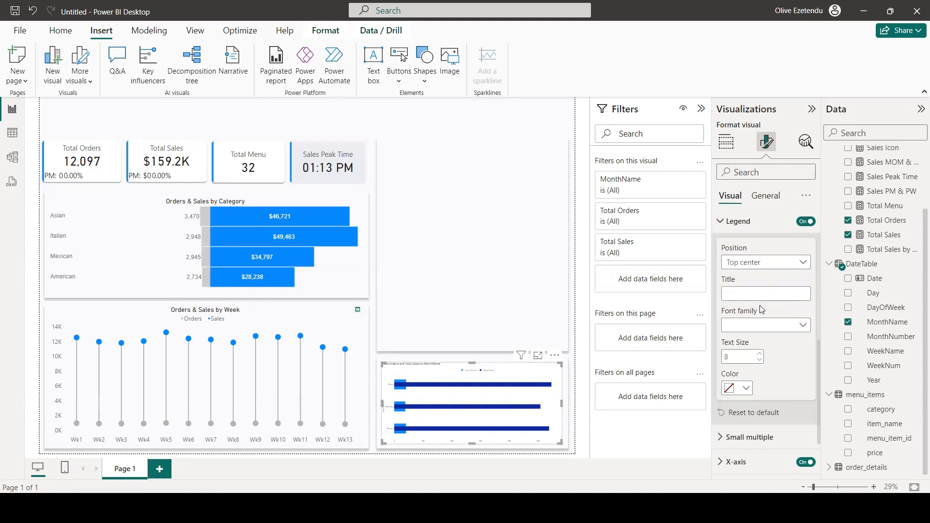
scroll(772, 310, "down", 2)
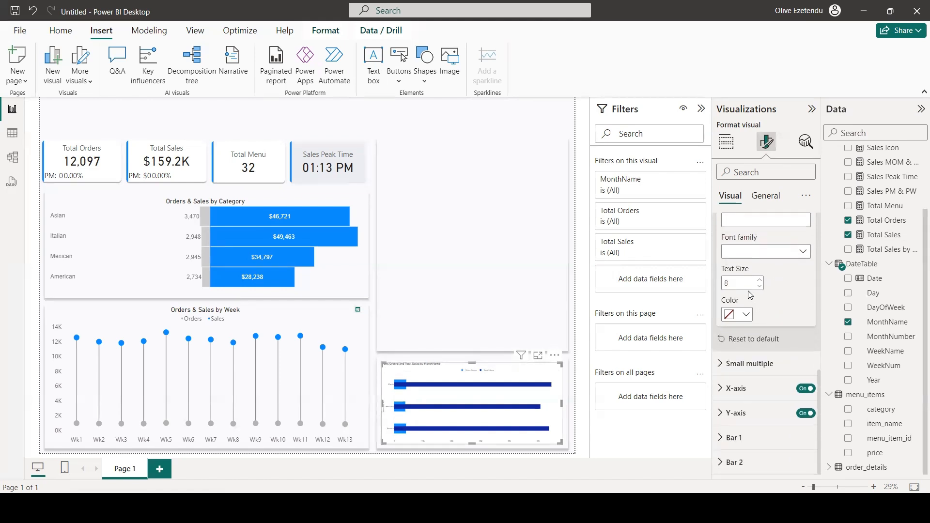
left_click(735, 283)
type("20")
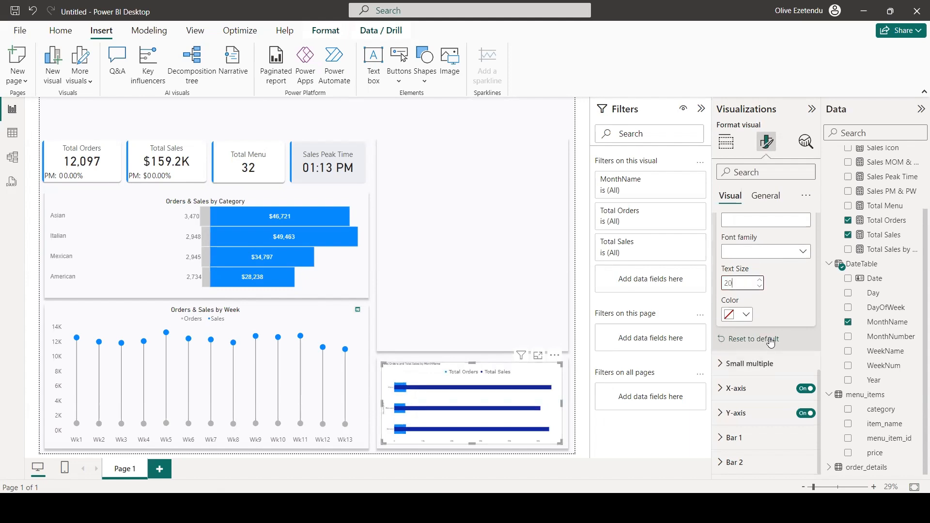
Step: Set the monthly bar chart's X-axis label text size to 25
left_click(733, 393)
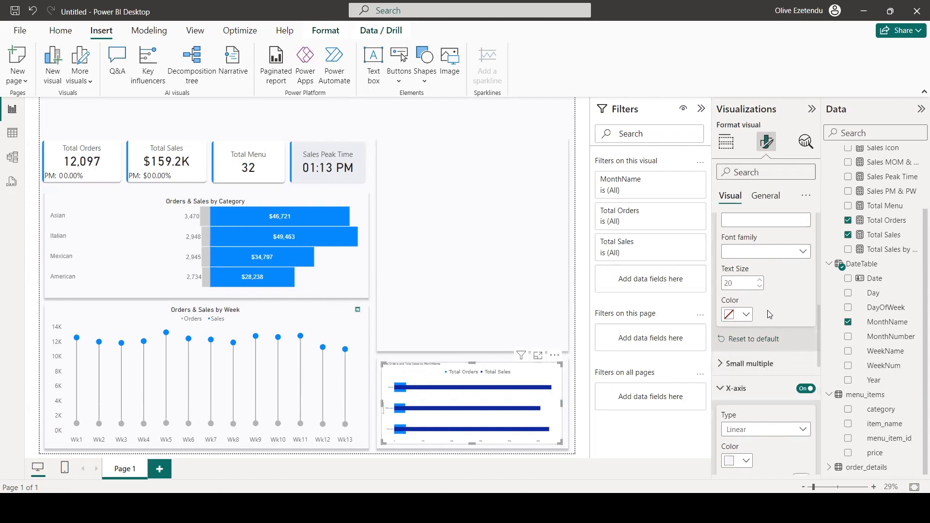
scroll(769, 315, "down", 4)
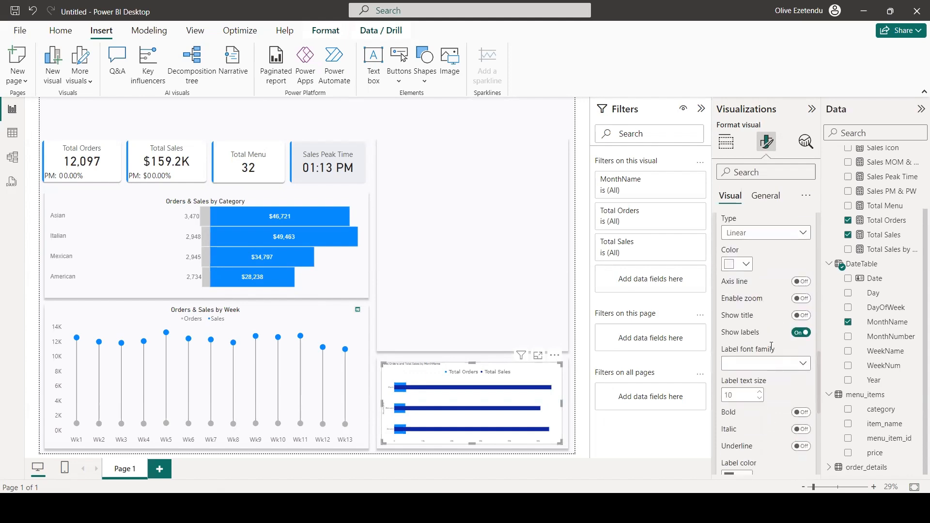
scroll(774, 345, "down", 3)
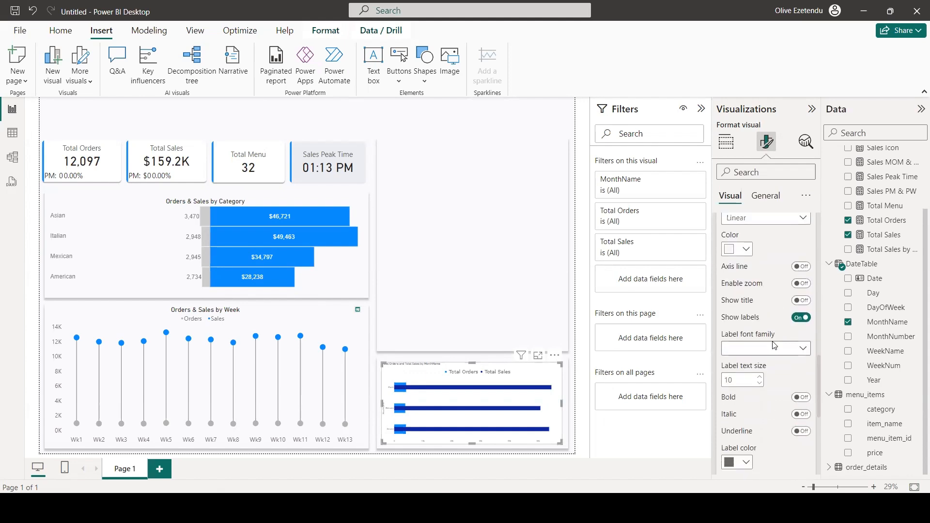
left_click(733, 316)
type("2")
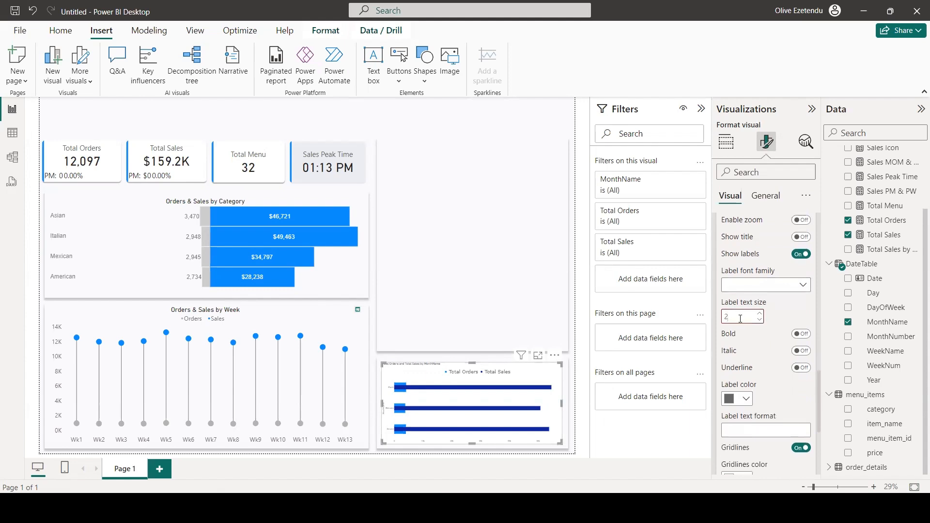
type("5")
key("Return")
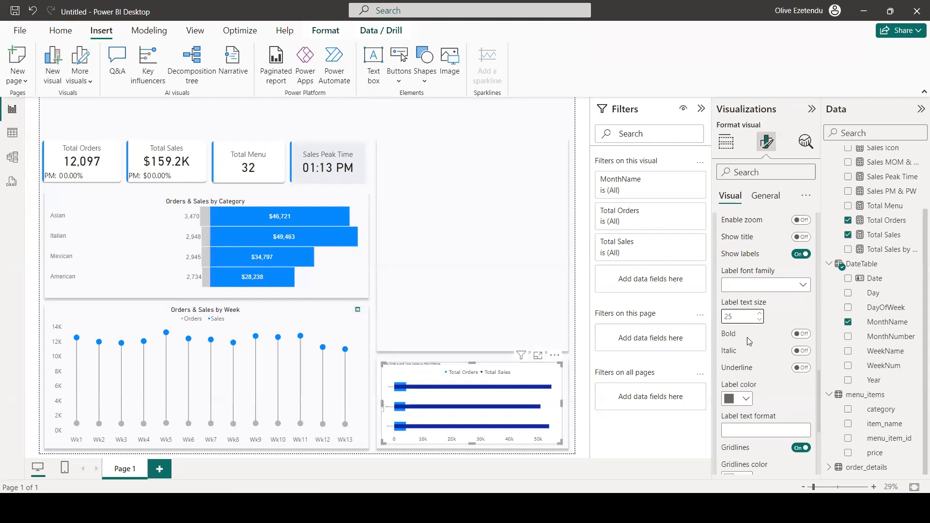
scroll(749, 336, "down", 3)
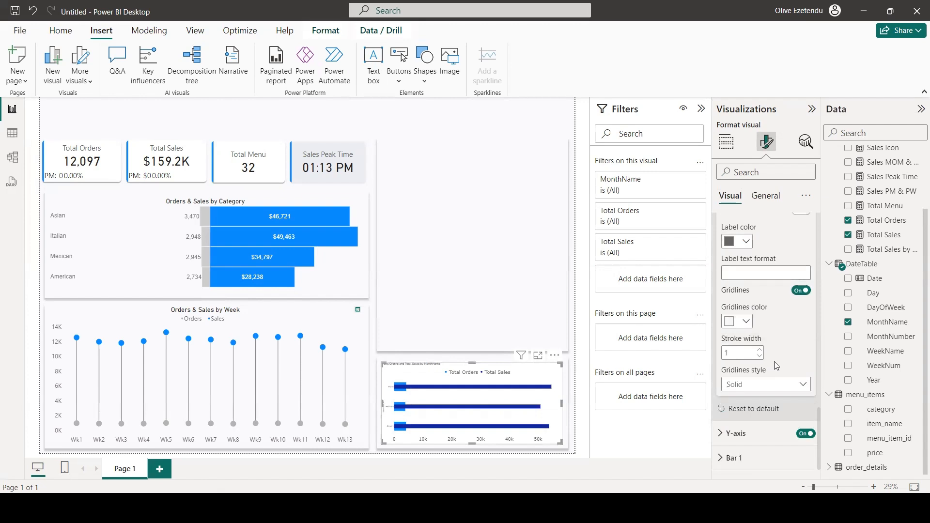
Step: Turn off the X-axis gridlines and the Y-axis title on the monthly bar chart
left_click(800, 291)
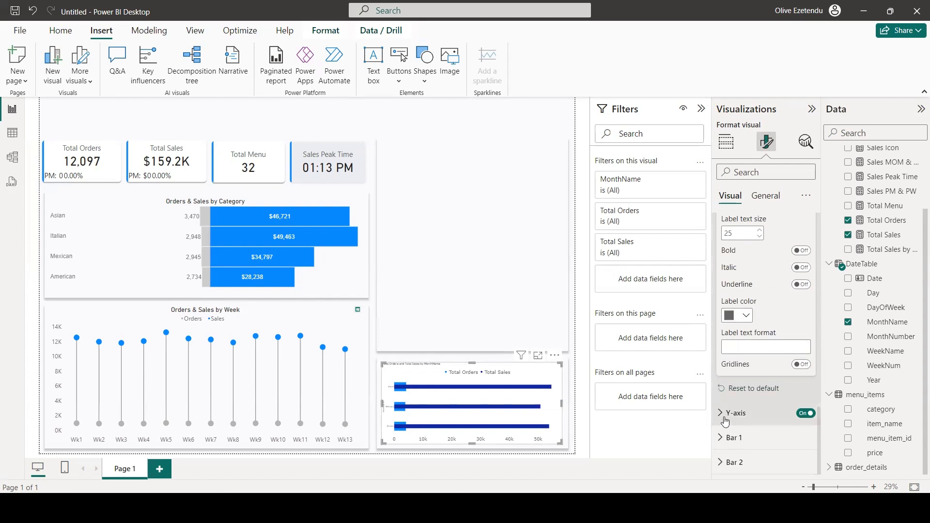
left_click(753, 413)
scroll(782, 364, "down", 3)
scroll(783, 363, "down", 4)
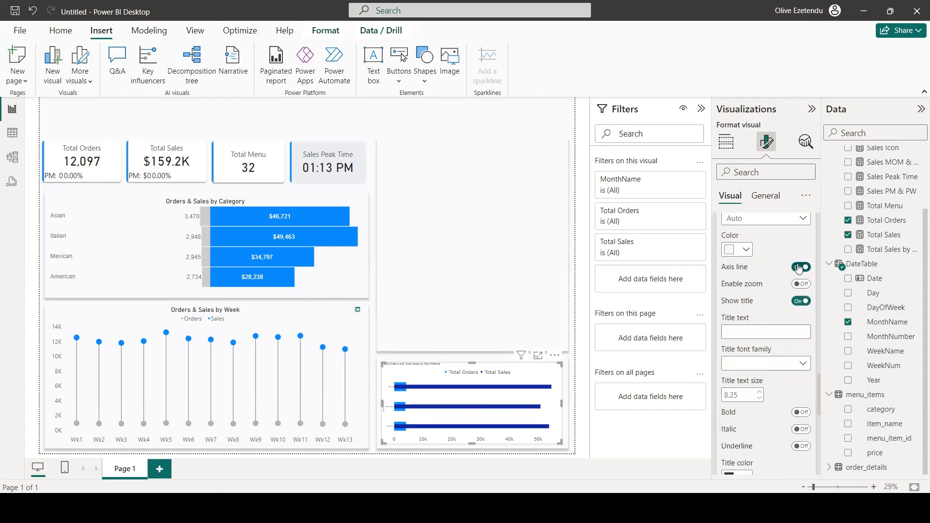
left_click(800, 268)
left_click(801, 268)
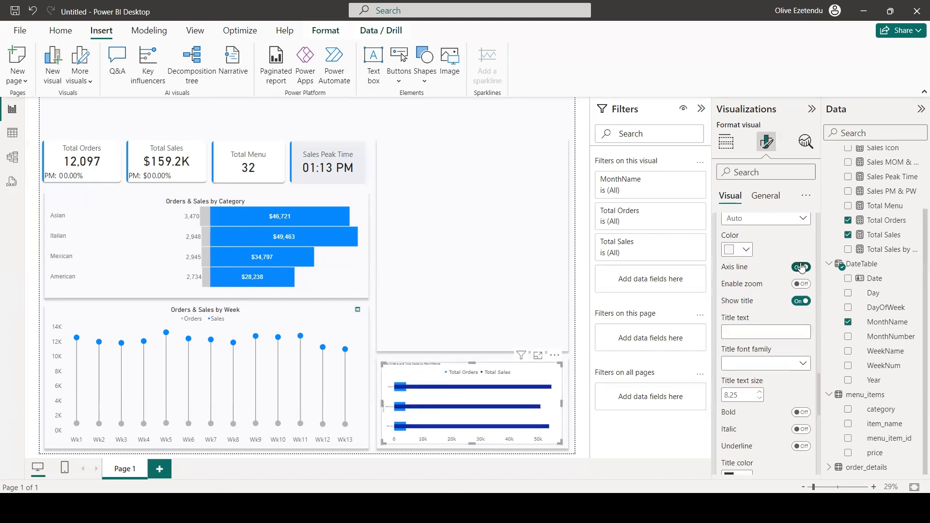
left_click(800, 301)
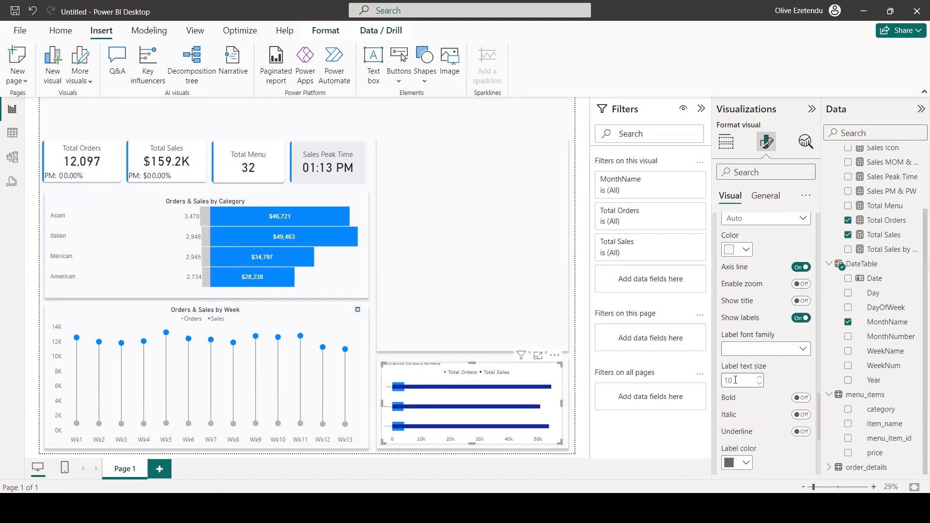
Step: Set the monthly bar chart's Y-axis label text size to 25
double_click(736, 381)
type("20")
scroll(726, 382, "up", 1)
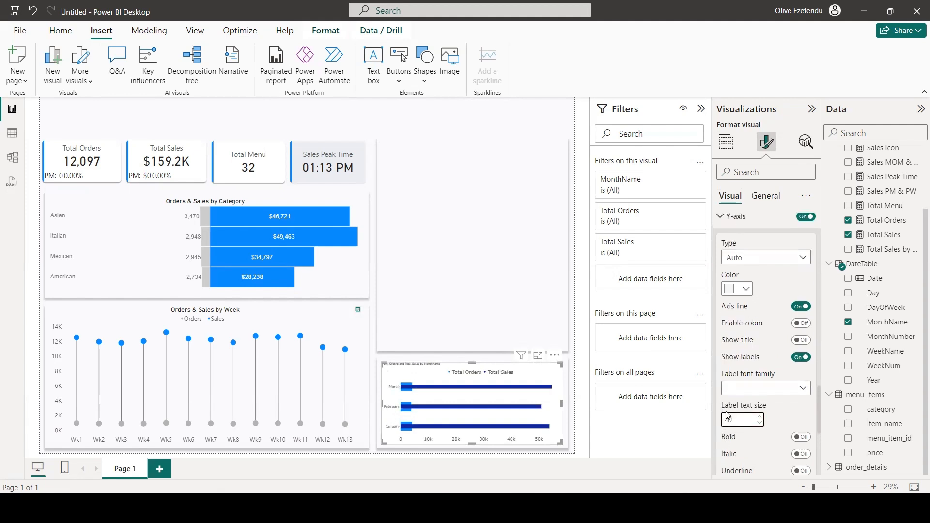
key("BackSpace")
type("5")
Step: Color Bar 1 of the monthly chart light gray and increase its bar width
scroll(761, 385, "down", 4)
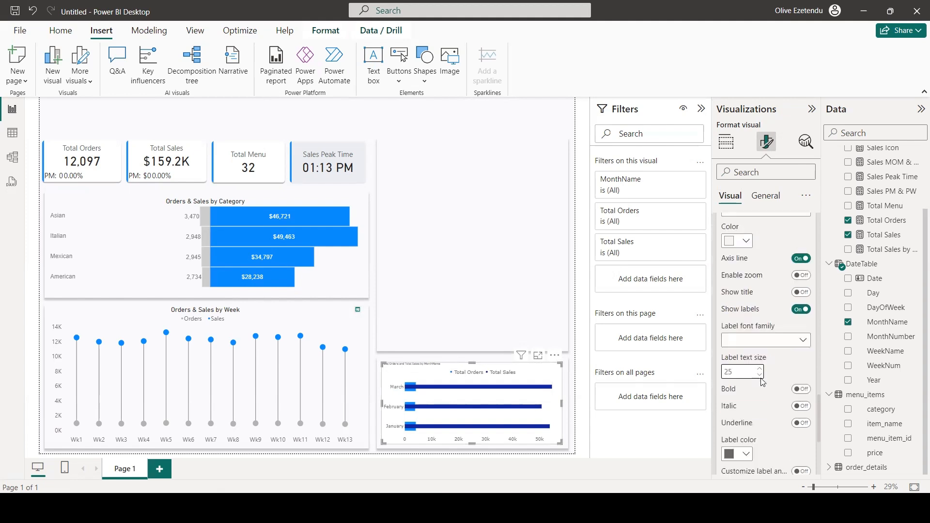
scroll(762, 382, "down", 2)
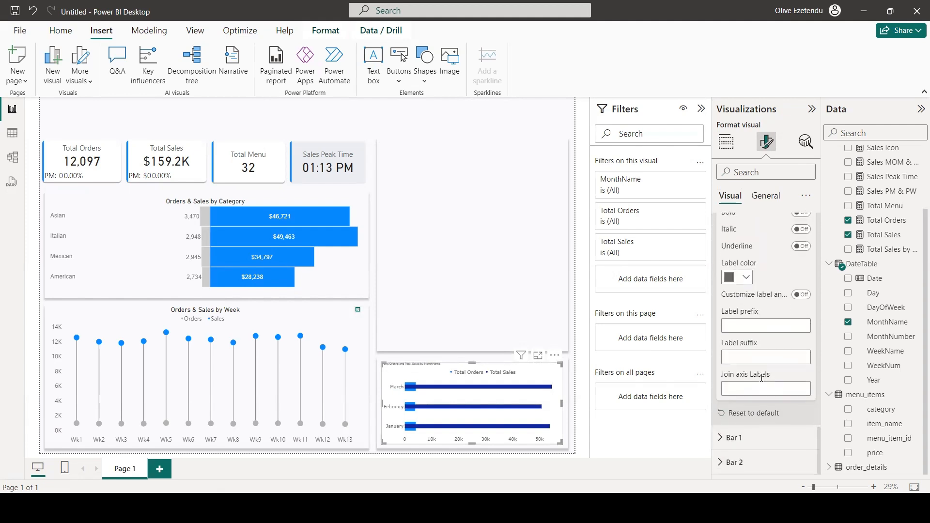
scroll(748, 393, "down", 4)
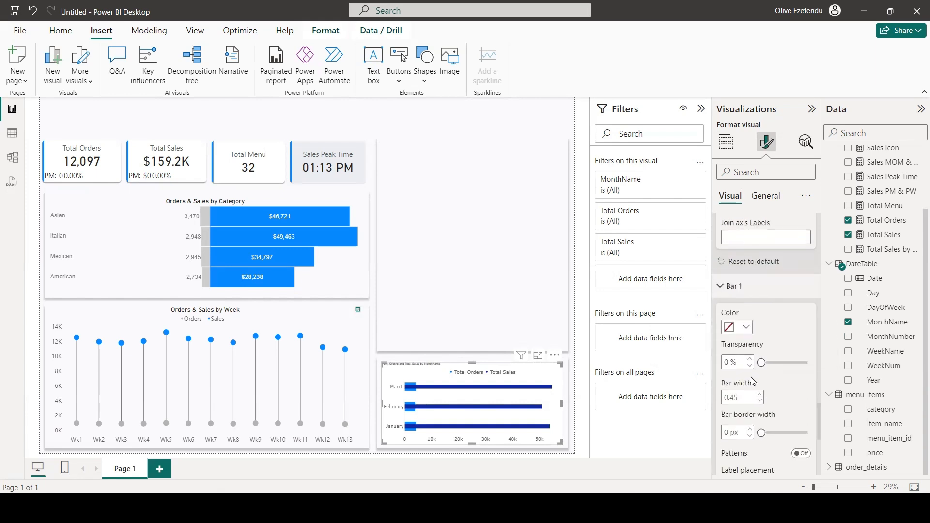
left_click(746, 322)
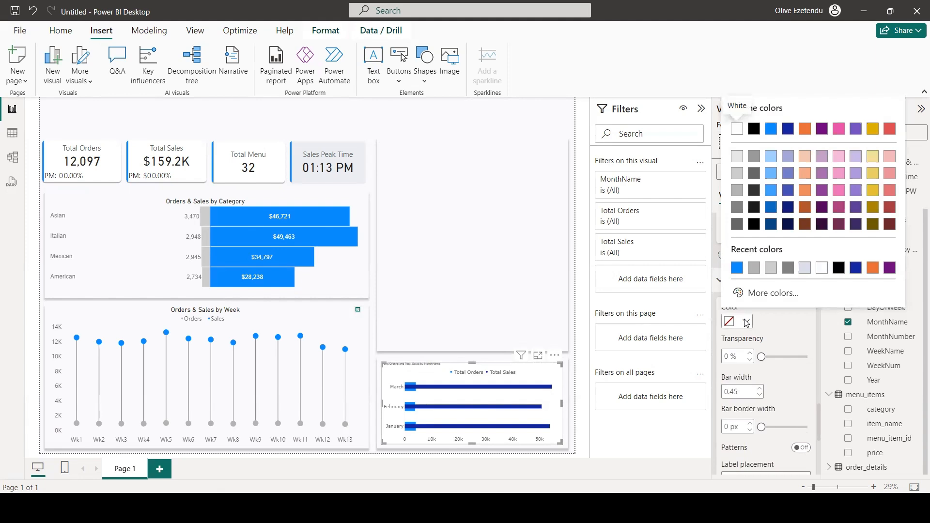
left_click(771, 268)
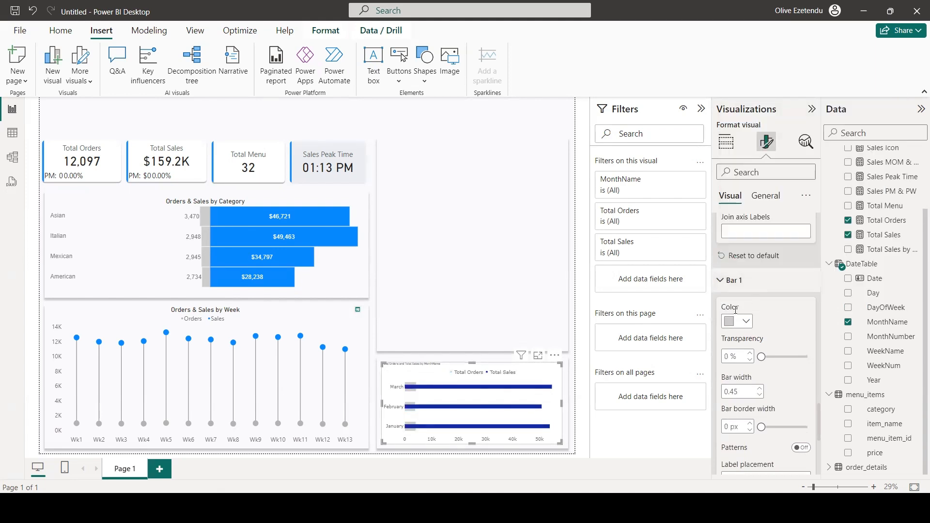
left_click(739, 393)
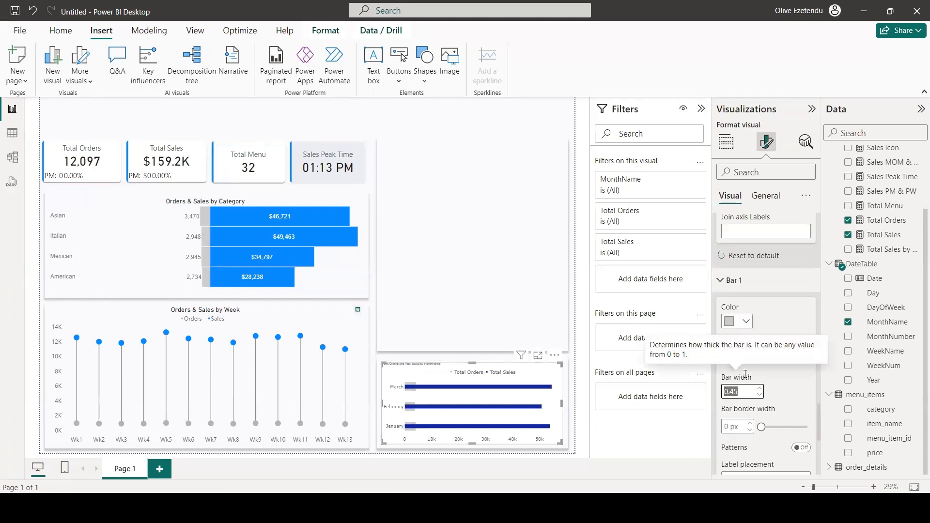
type("0.6")
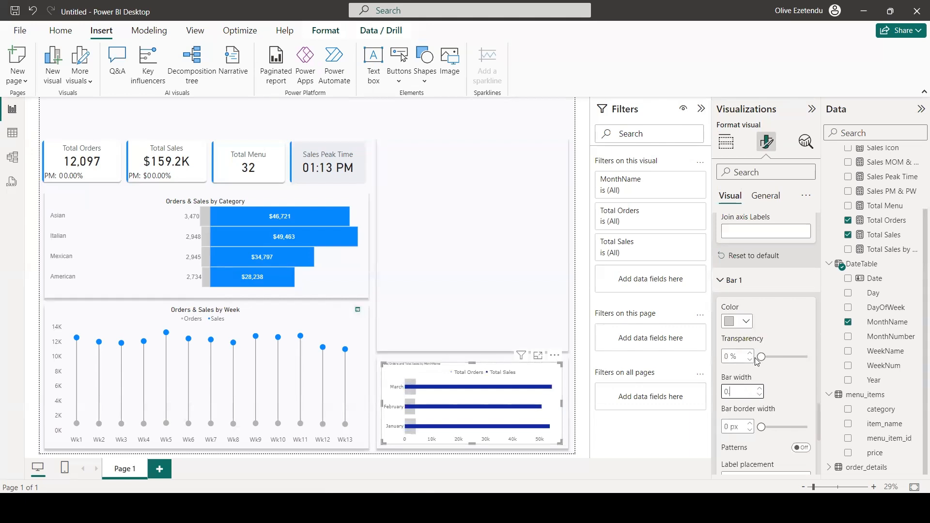
Step: Color Bar 2 of the monthly chart blue and set its bar width to 0.5
scroll(747, 378, "down", 2)
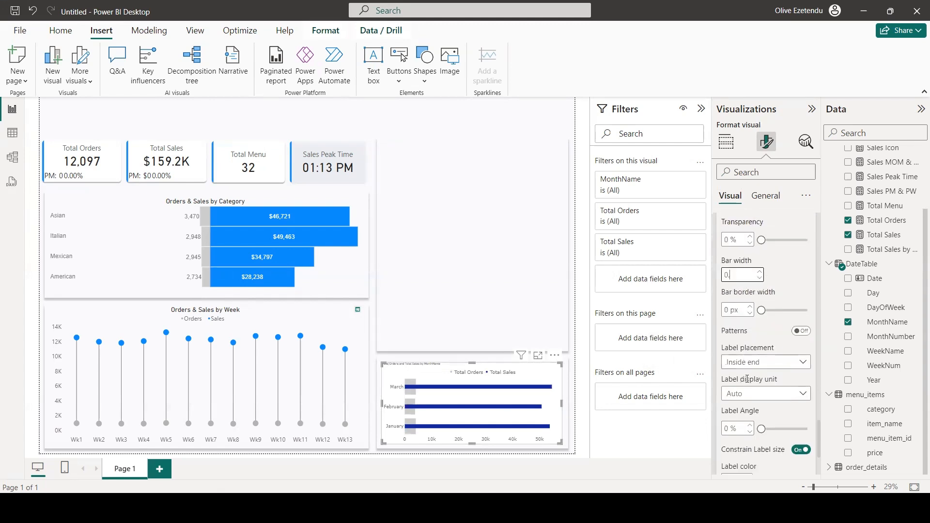
scroll(749, 378, "down", 3)
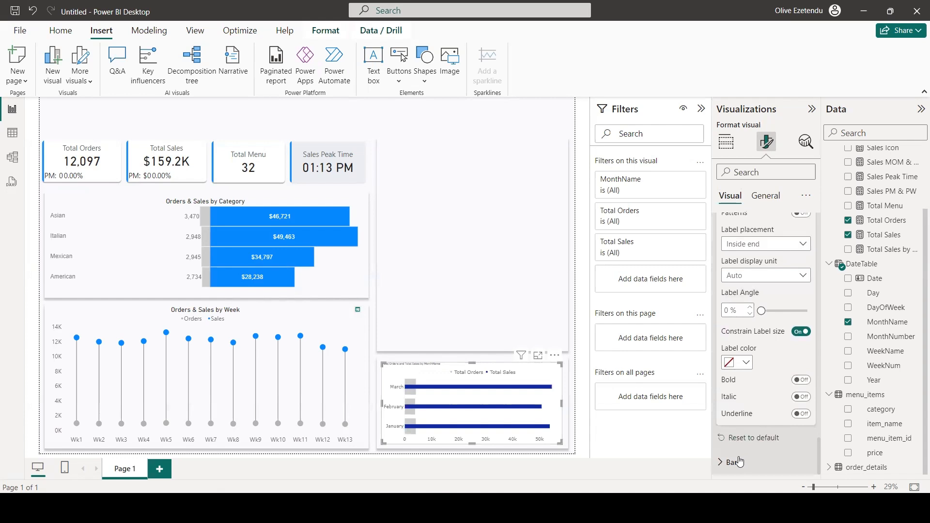
left_click(726, 462)
scroll(745, 411, "down", 4)
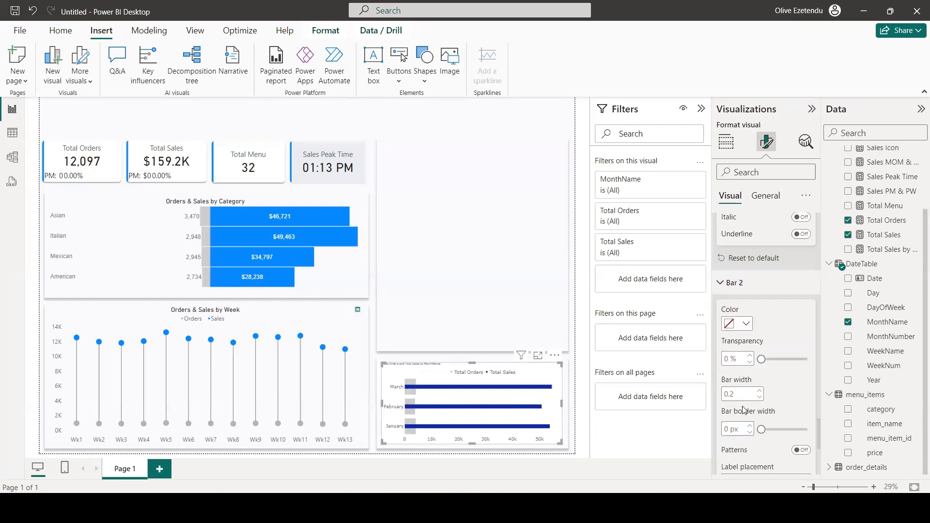
left_click(744, 307)
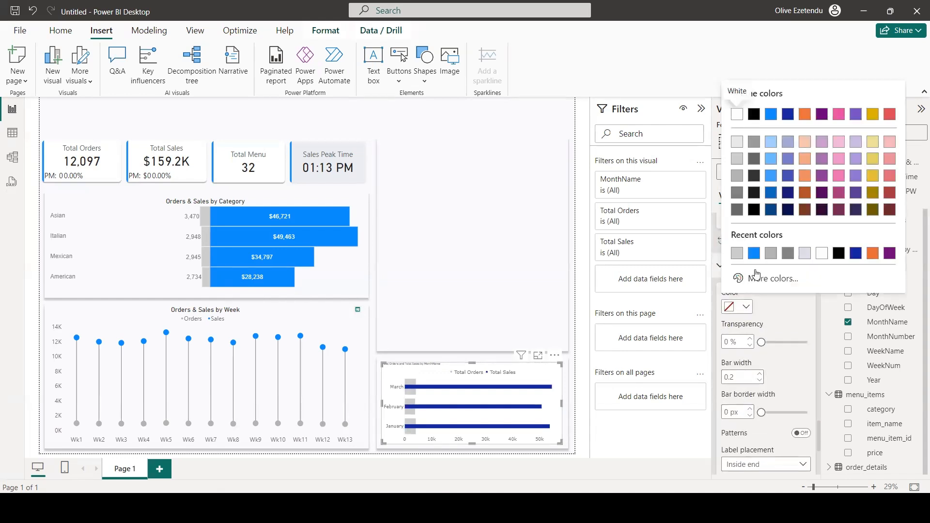
left_click(752, 257)
left_click(738, 376)
key("BackSpace")
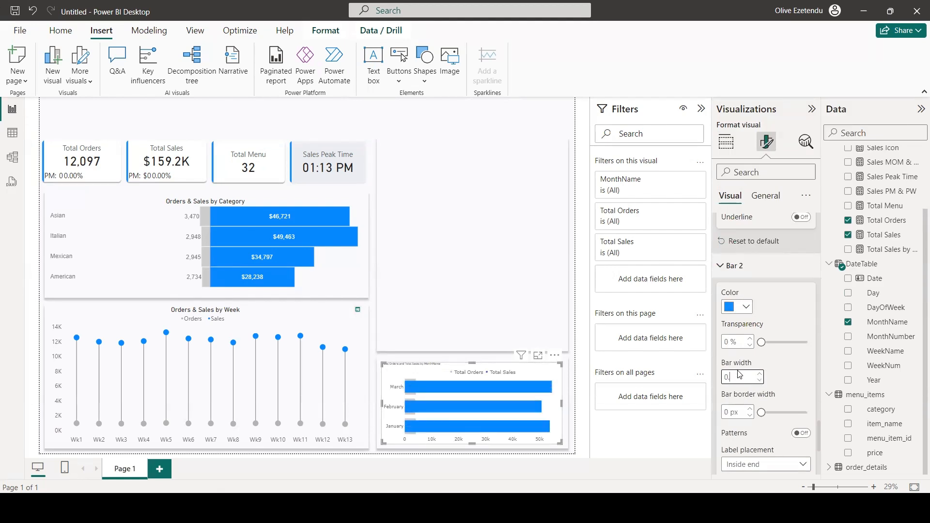
type("5")
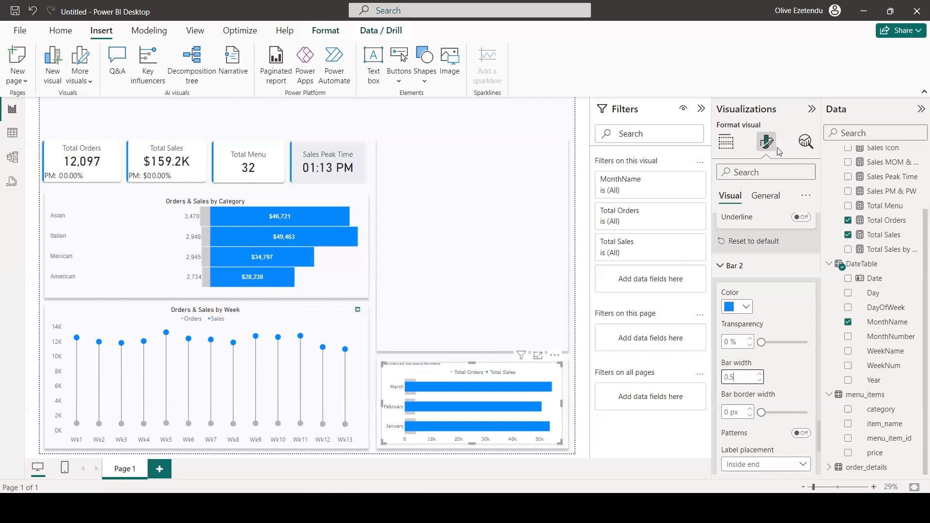
Step: Set the monthly bar chart's title font size to 25
left_click(768, 200)
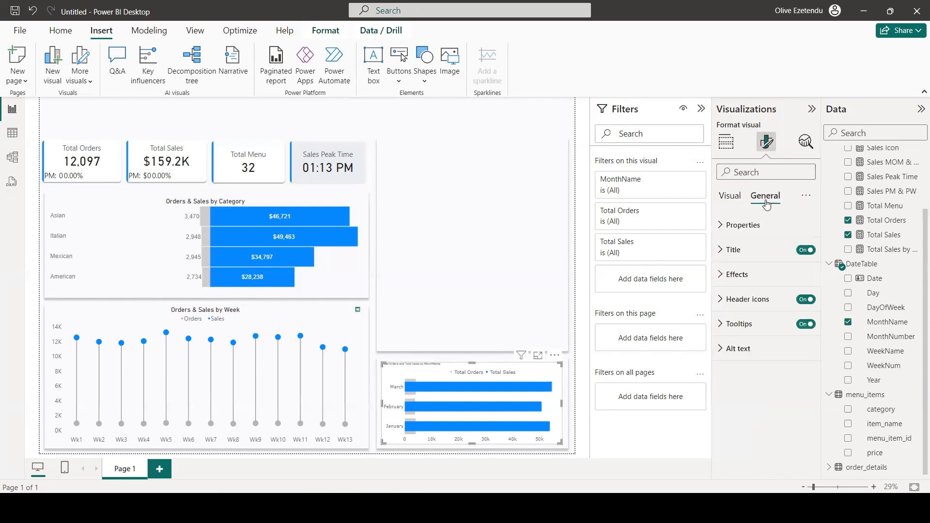
left_click(740, 256)
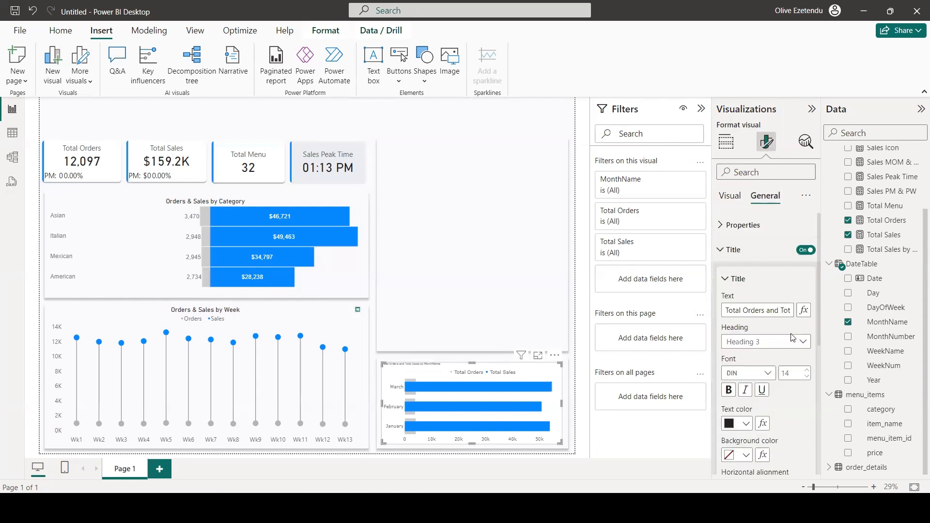
left_click(788, 370)
type("25")
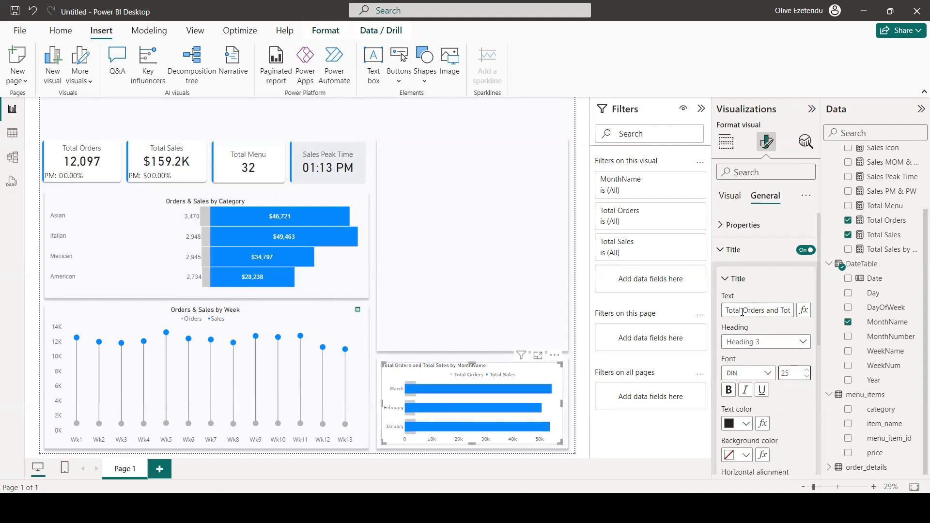
Step: Change the monthly bar chart's title text to "Orders & Sales by Month"
left_click(743, 312)
key("BackSpace")
key("BackSpace")
key("BackSpace")
key("BackSpace")
key("BackSpace")
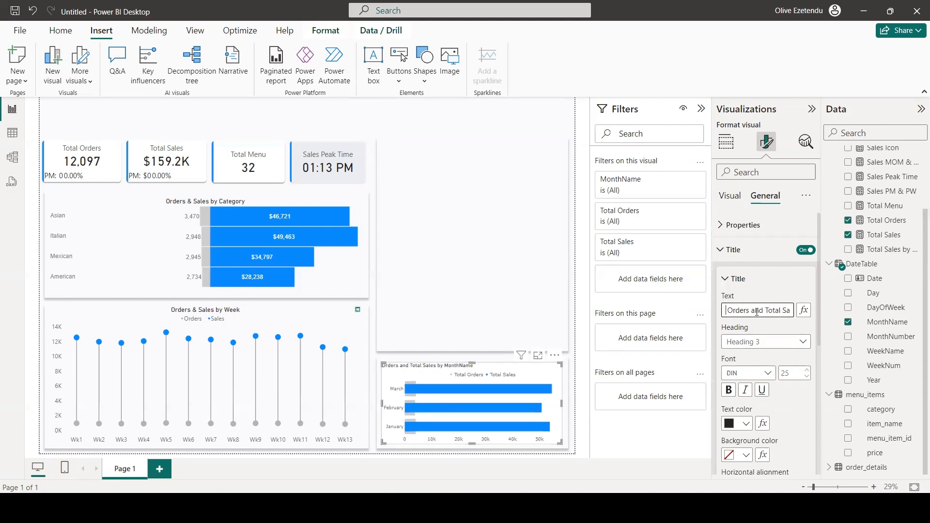
left_click_drag(752, 312, 779, 312)
left_click_drag(787, 313, 791, 310)
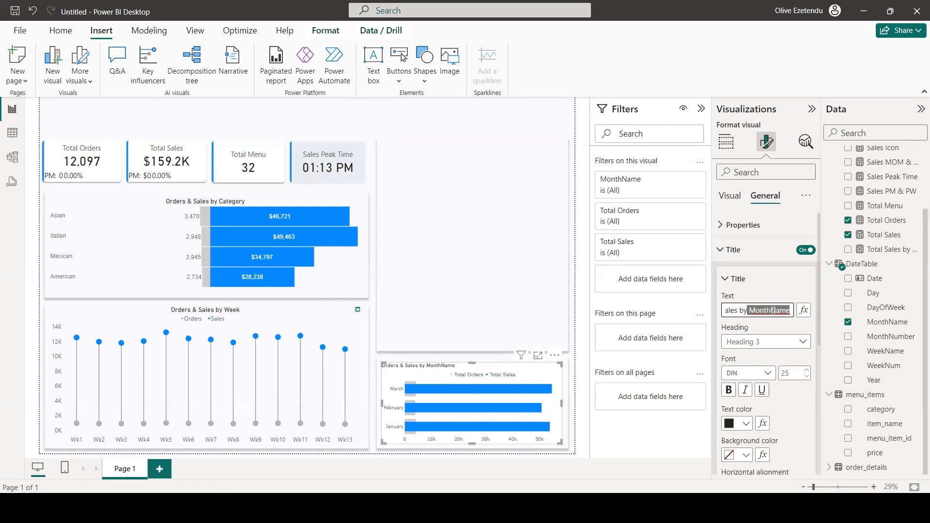
double_click(781, 310)
left_click(790, 310)
key("BackSpace")
key("BackSpace")
key("BackSpace")
key("BackSpace")
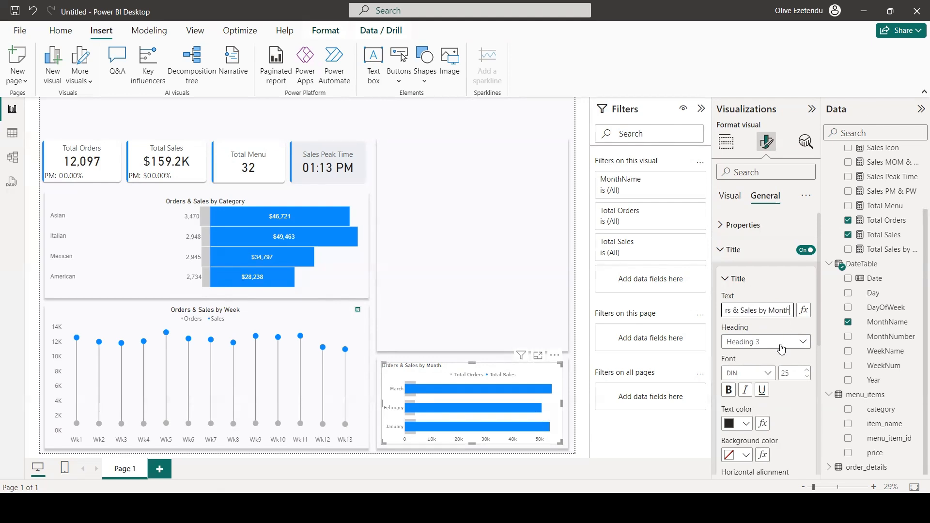
Step: Set the monthly chart's title font size to 30 and center the title horizontally
scroll(780, 378, "down", 4)
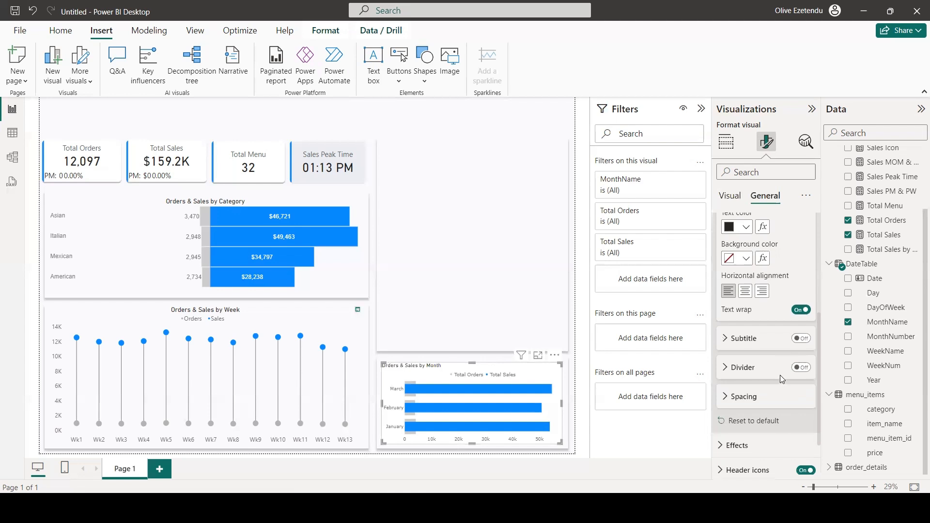
scroll(781, 374, "up", 4)
left_click_drag(790, 334, 781, 335)
type("30")
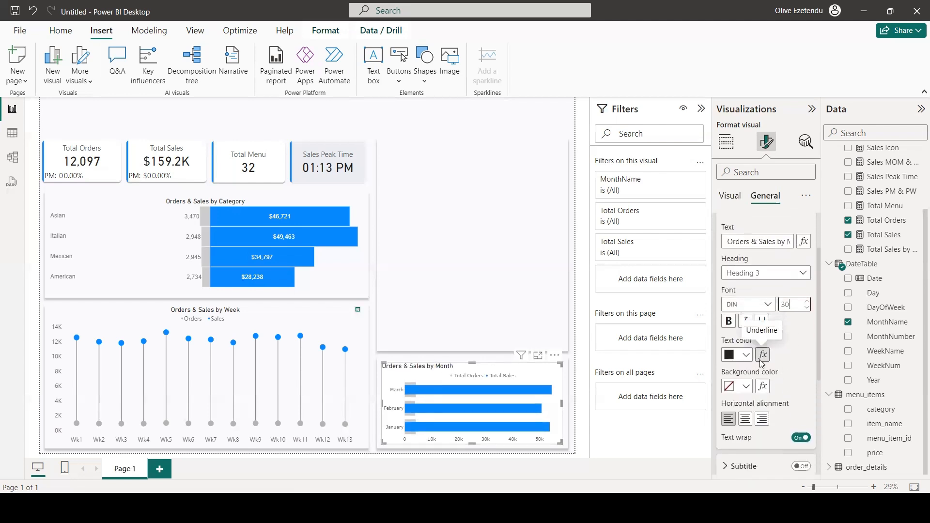
scroll(770, 362, "down", 3)
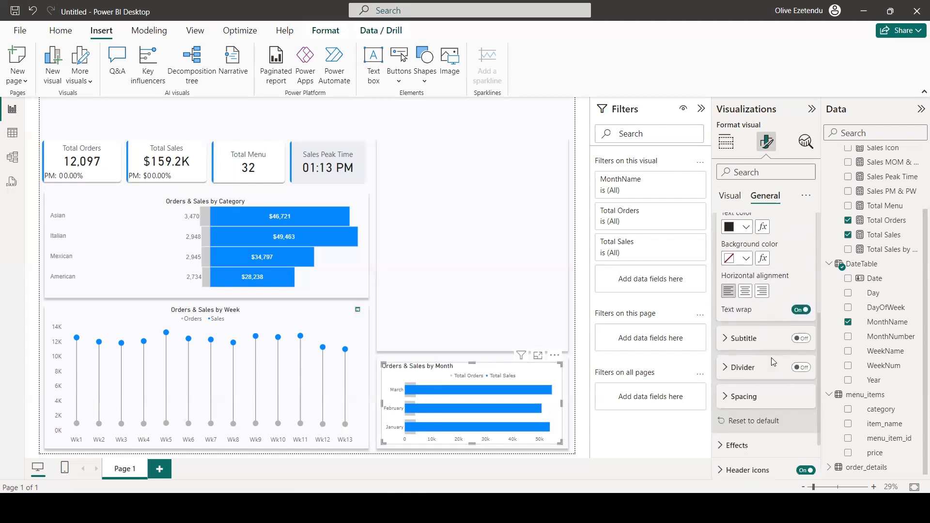
left_click(745, 290)
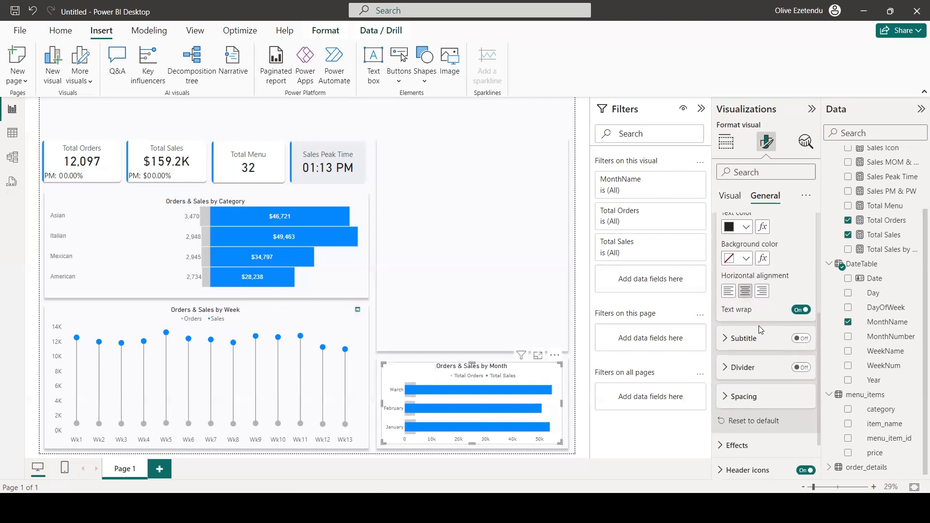
Step: Set the monthly bar chart's background transparency to 100% and deselect the chart
scroll(761, 334, "down", 2)
left_click(739, 388)
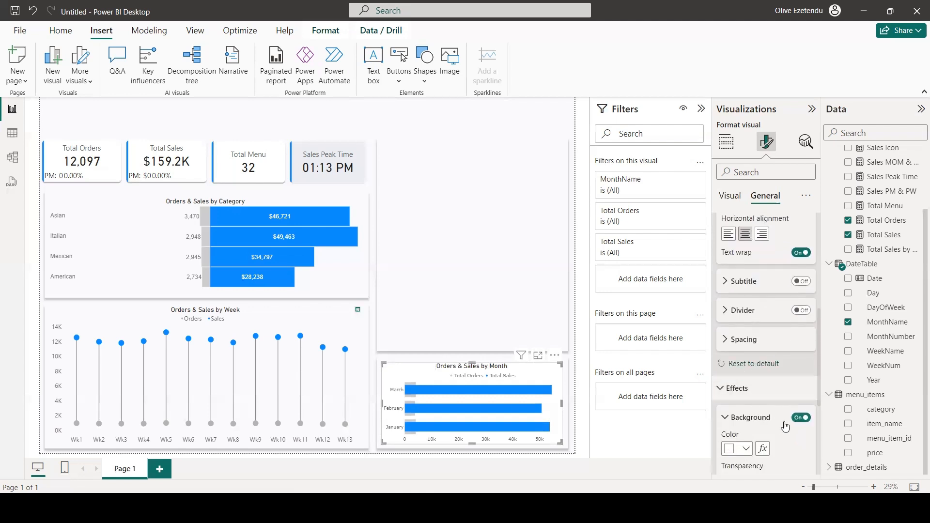
scroll(769, 341, "down", 3)
left_click_drag(761, 325, 808, 327)
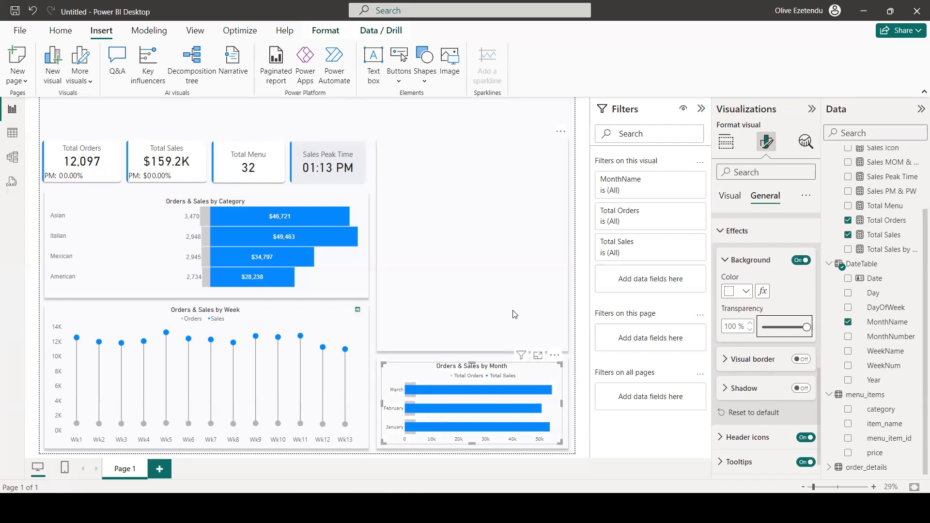
left_click(582, 393)
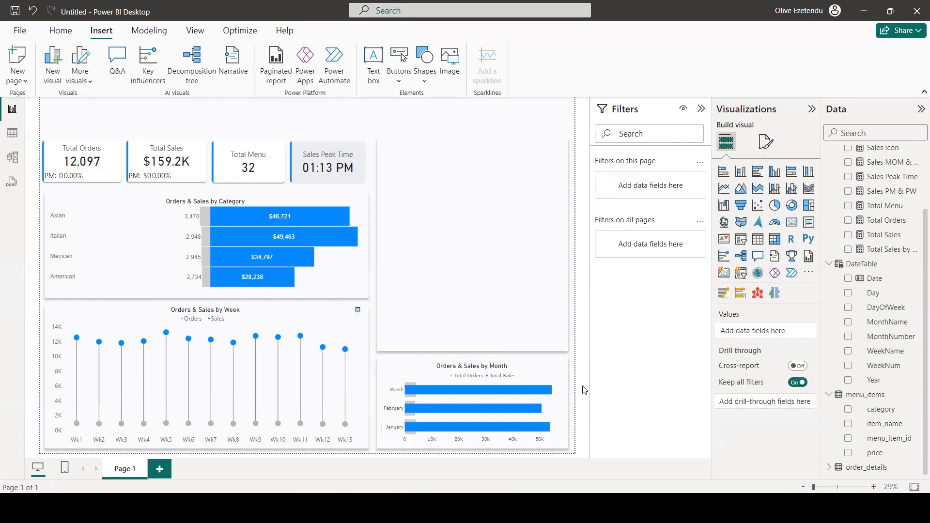
Step: Cross-filter the dashboard by the February bar to check the other visuals, and clear the selection again
left_click(415, 408)
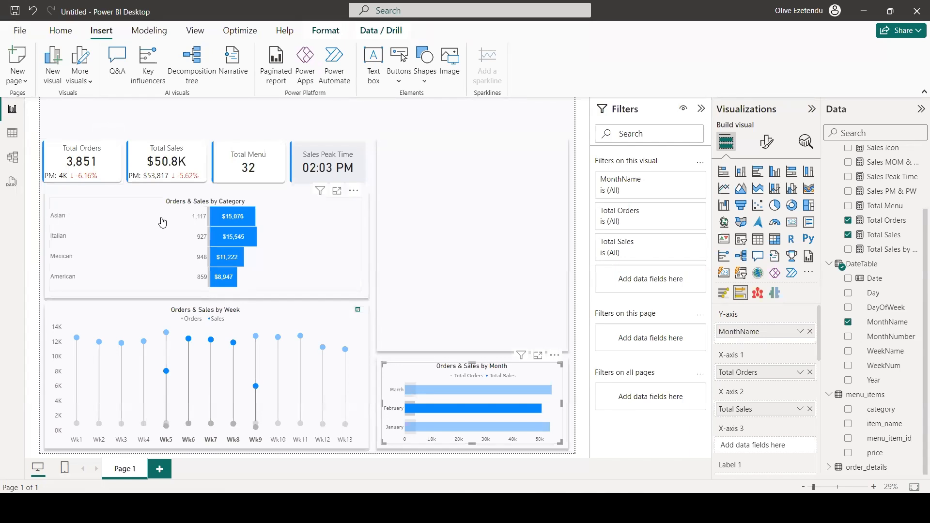
mouse_move(201, 221)
left_click(585, 219)
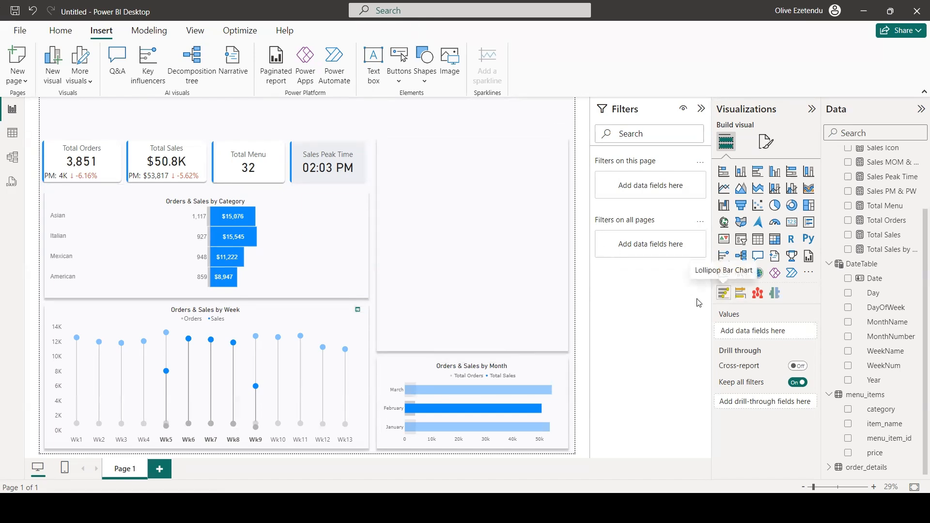
left_click(503, 407)
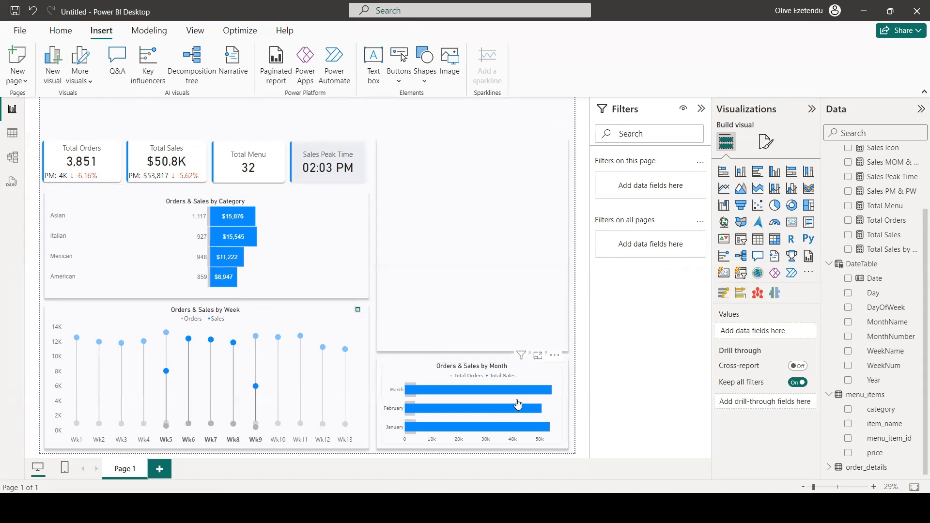
left_click(580, 325)
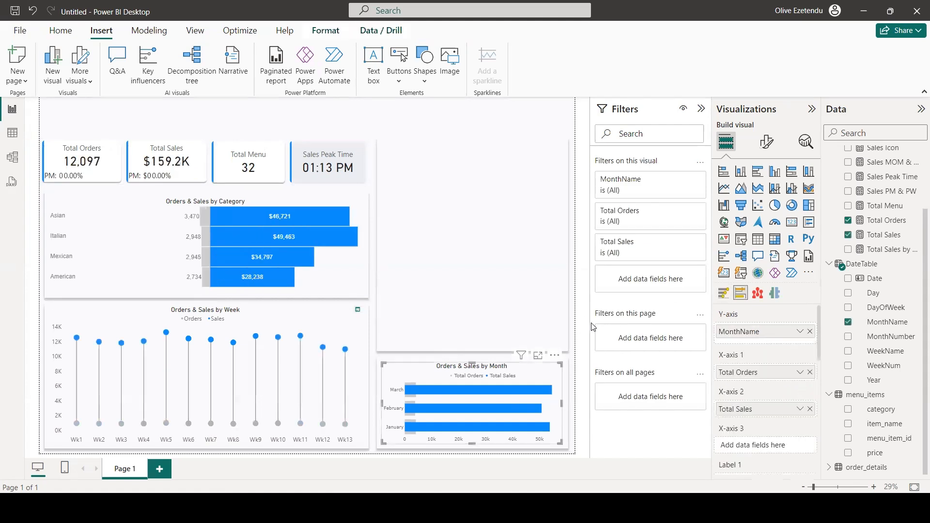
Step: Add a dumbbell chart to the page and position and size it to fill the empty panel above the monthly chart
left_click(723, 295)
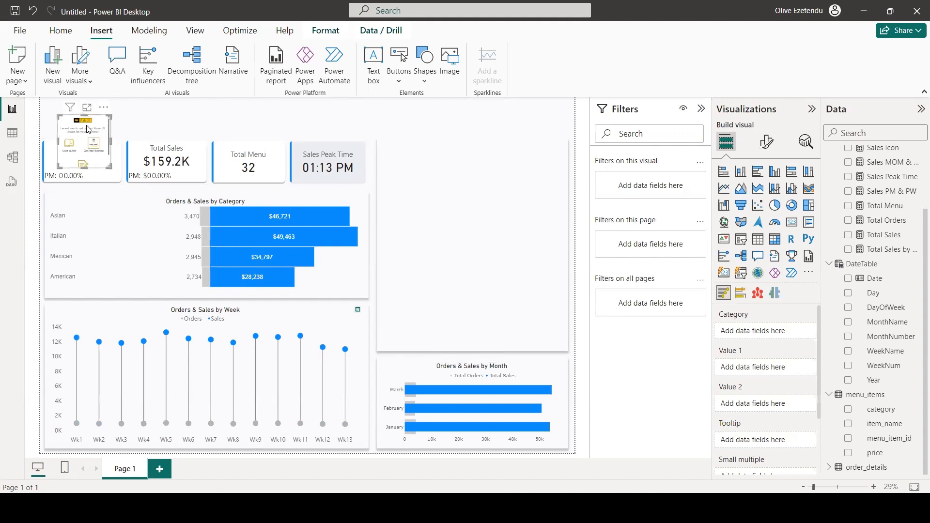
left_click_drag(88, 128, 416, 149)
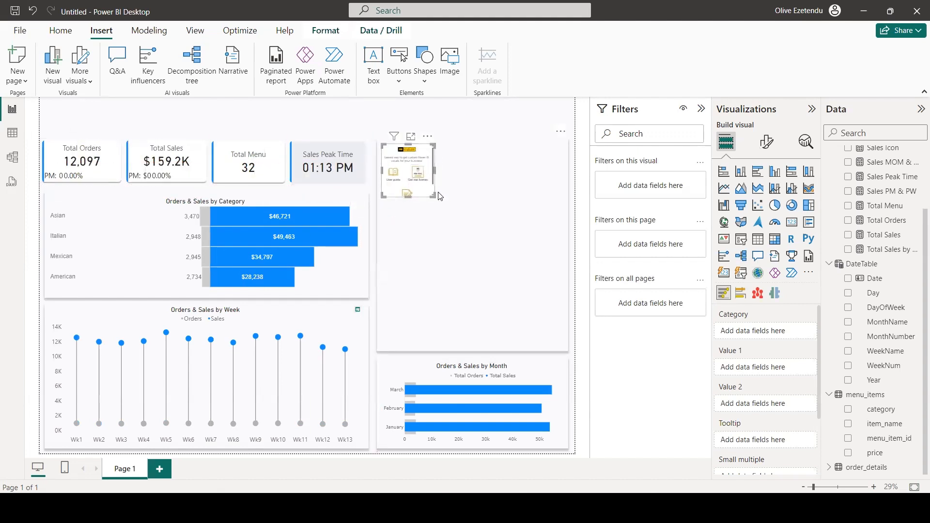
left_click_drag(430, 196, 562, 346)
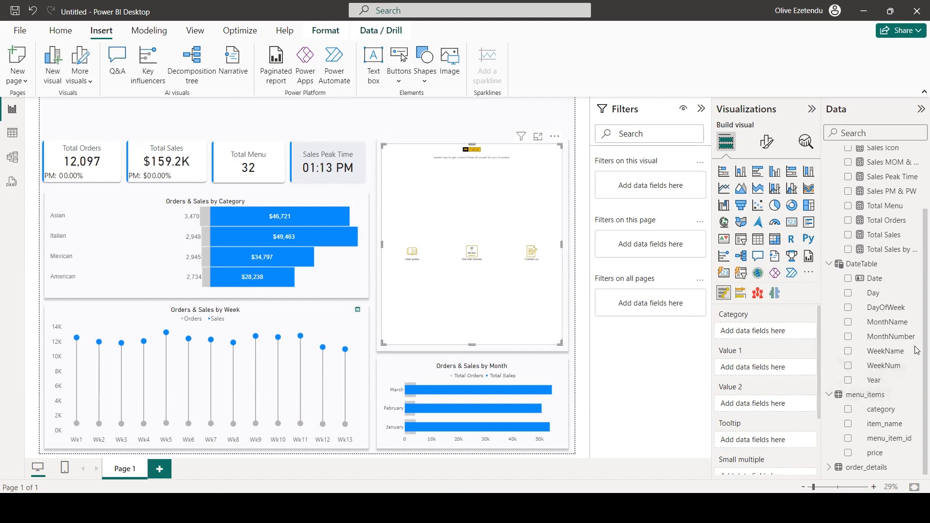
Step: Plot Total Orders and Total Sales as the new chart's values, with item_name as its category
left_click(849, 221)
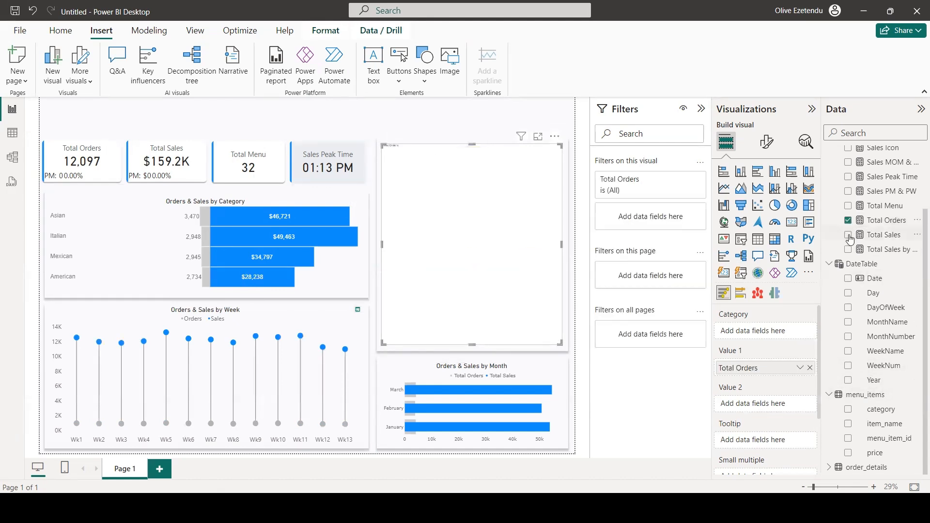
left_click(849, 235)
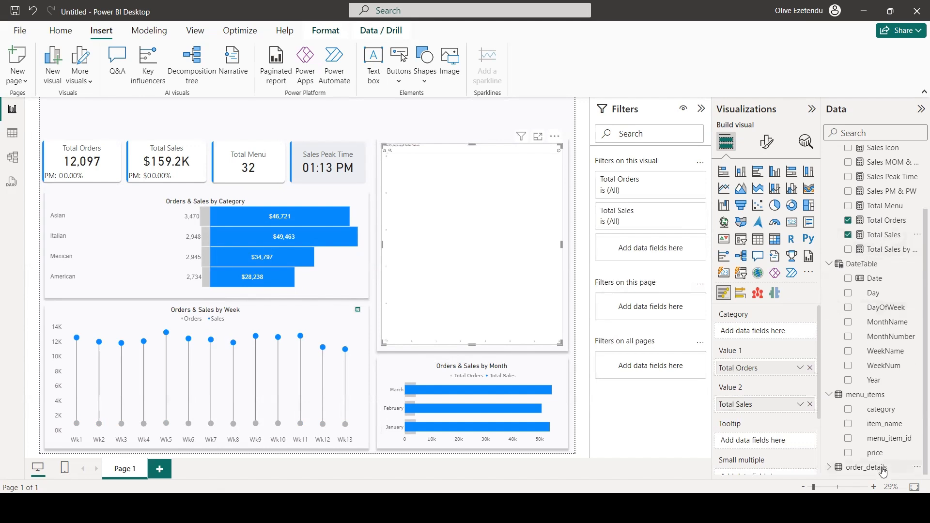
left_click(849, 425)
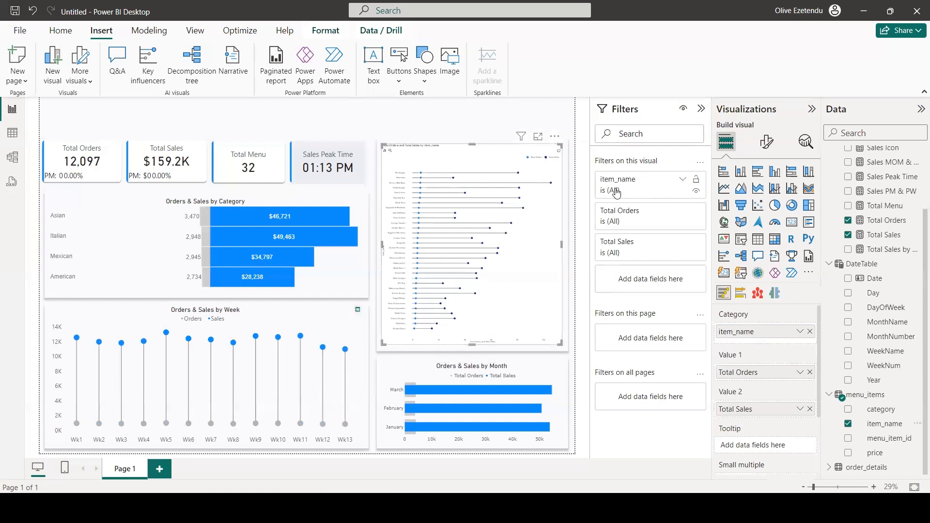
Step: Try basic filtering of item_name to California Roll, Cheese Lasagna and Cheese Quesadillas, and clear these selections again
left_click(675, 188)
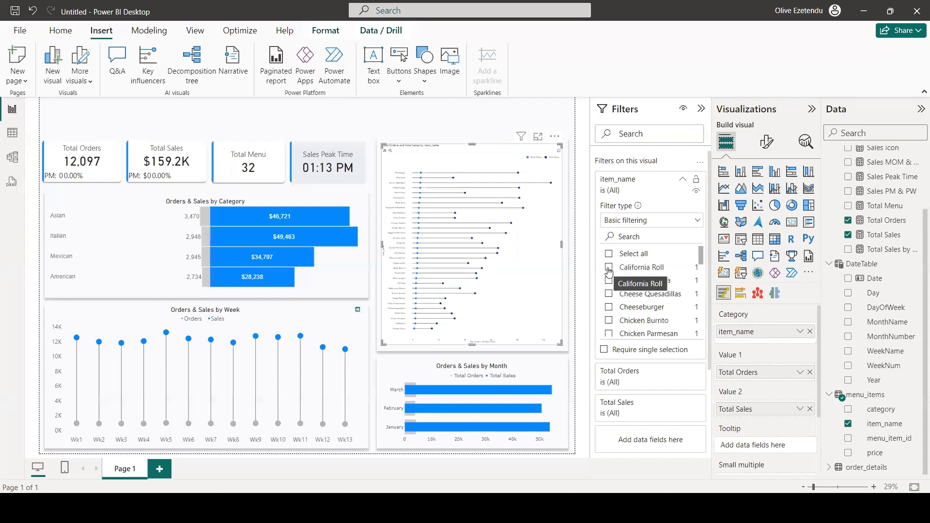
left_click(608, 267)
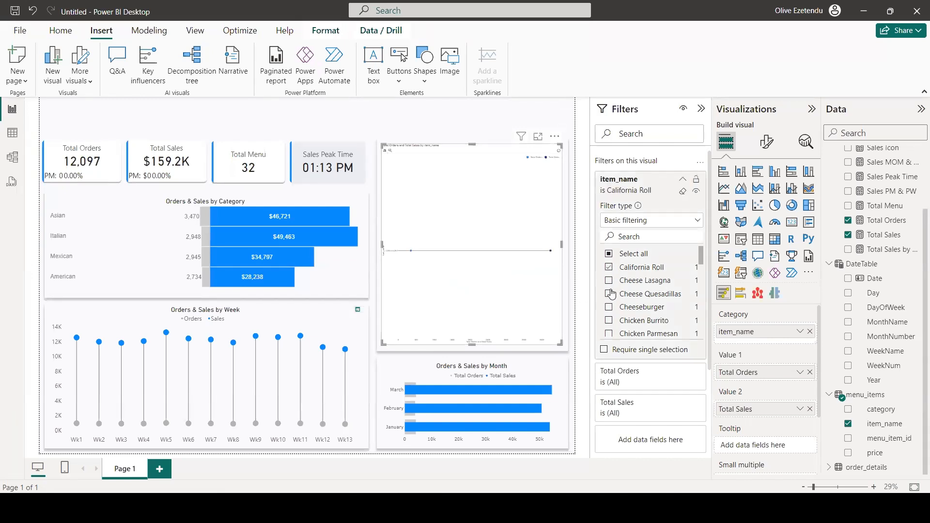
left_click(608, 281)
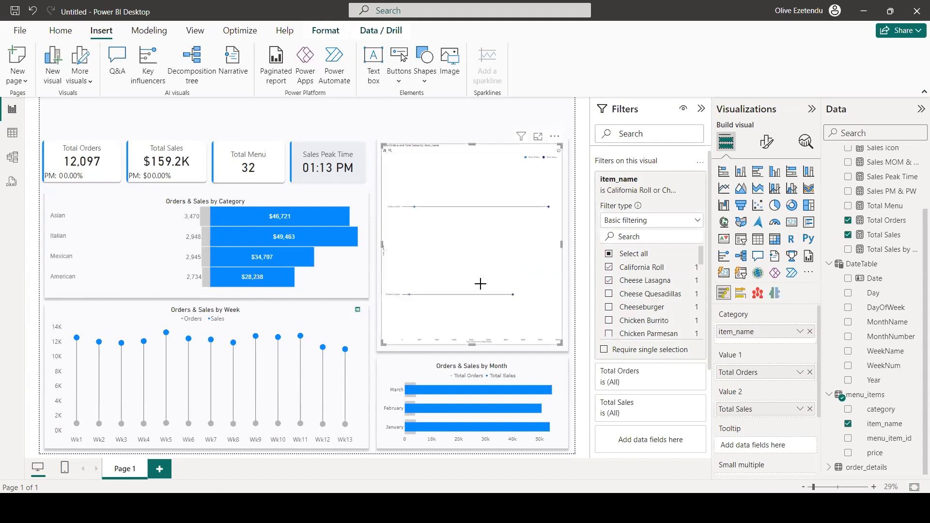
left_click(608, 295)
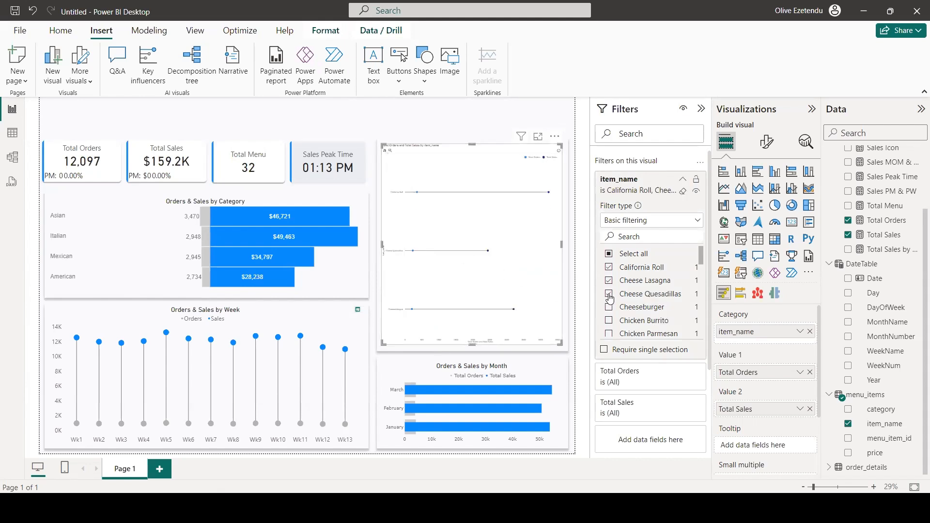
left_click(608, 295)
left_click(609, 281)
left_click(609, 268)
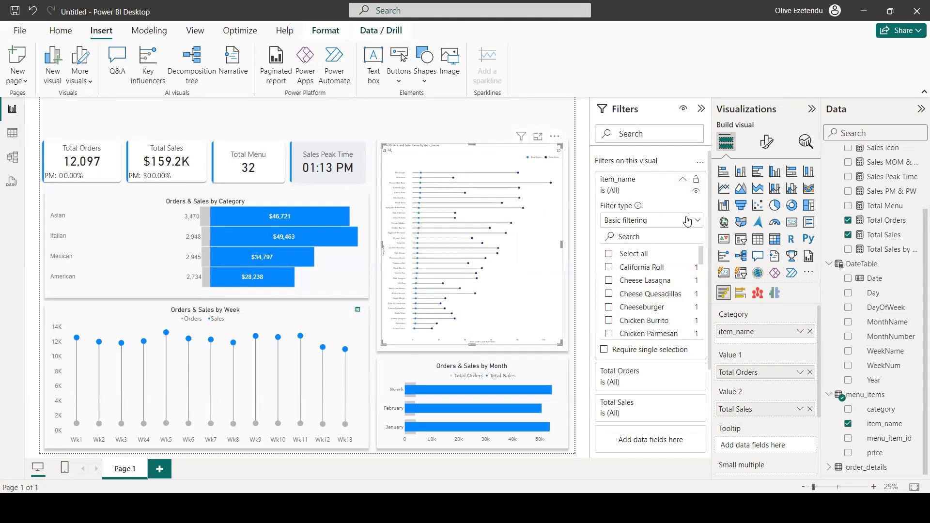
Step: Filter the chart's item_name with a Top N filter for the top 10 items by Total Sales
left_click(696, 222)
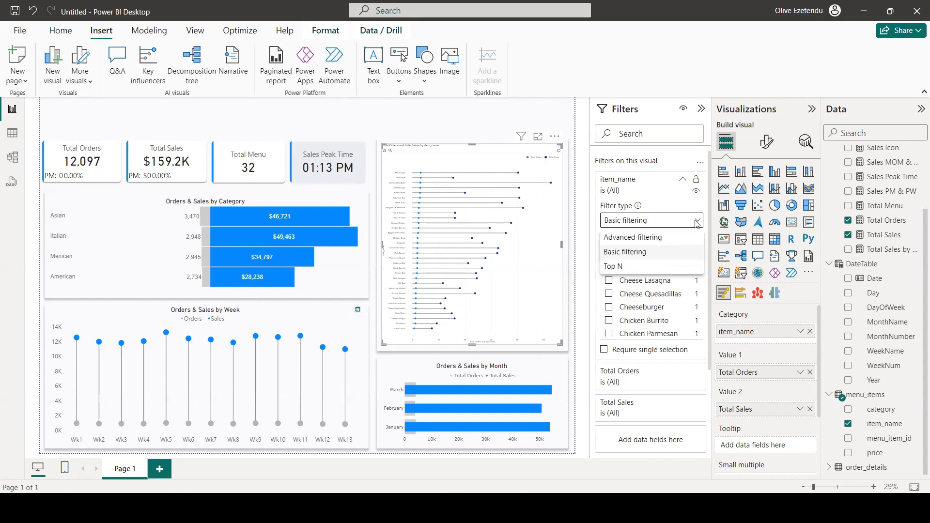
left_click(635, 269)
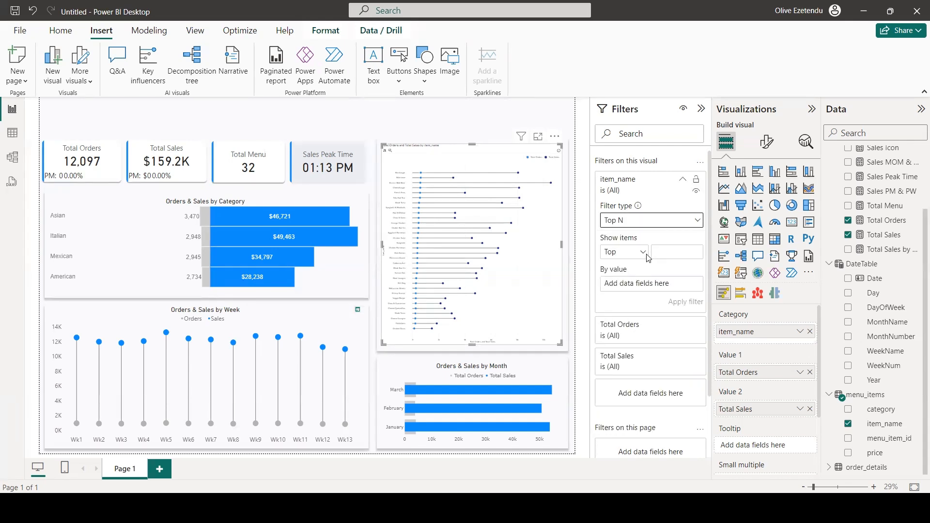
left_click(661, 253)
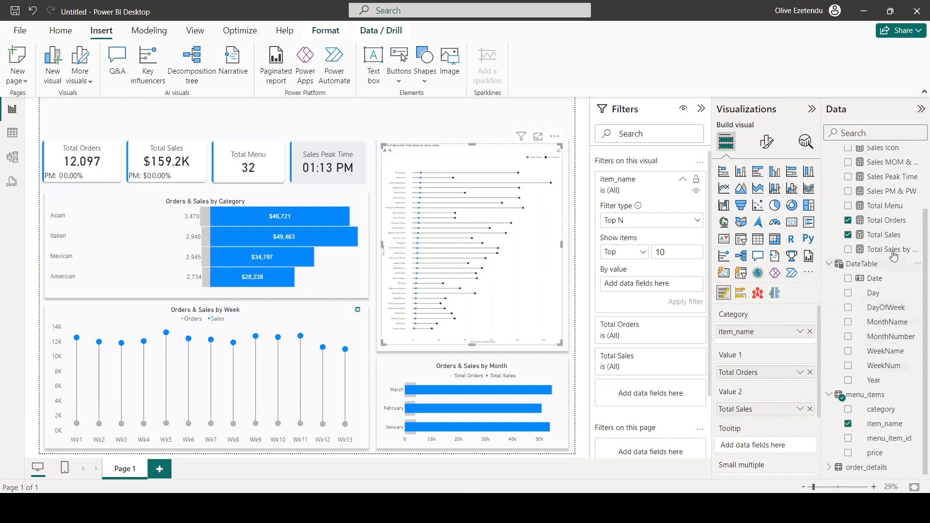
left_click_drag(893, 236, 675, 286)
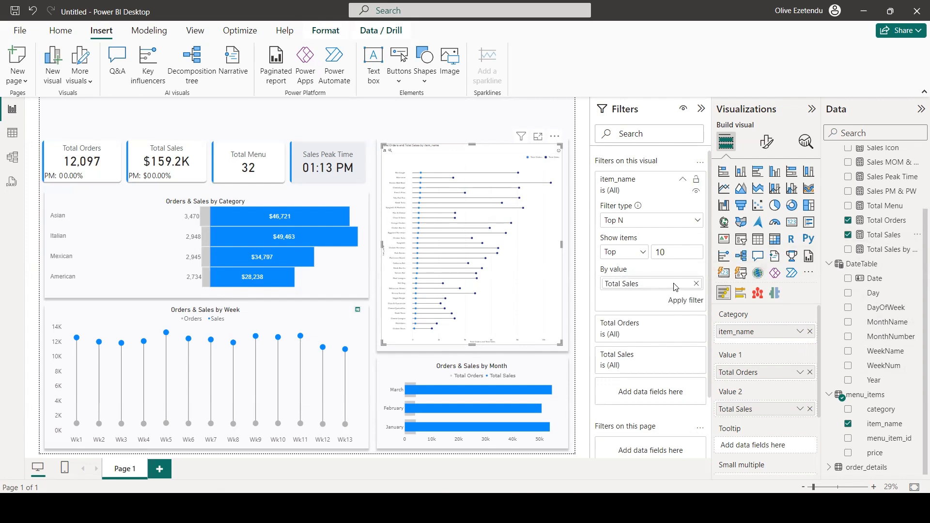
left_click(685, 300)
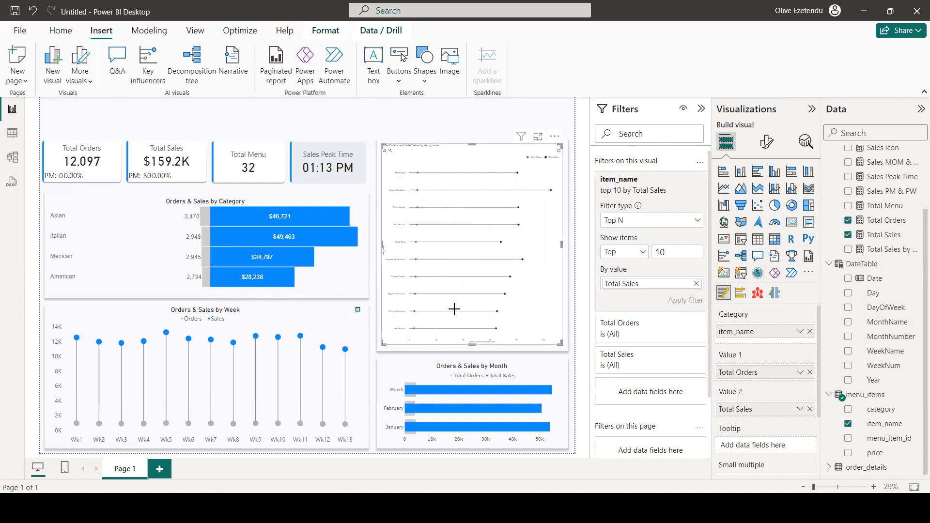
Step: Set the menu item chart's legend text size to 20
left_click(767, 142)
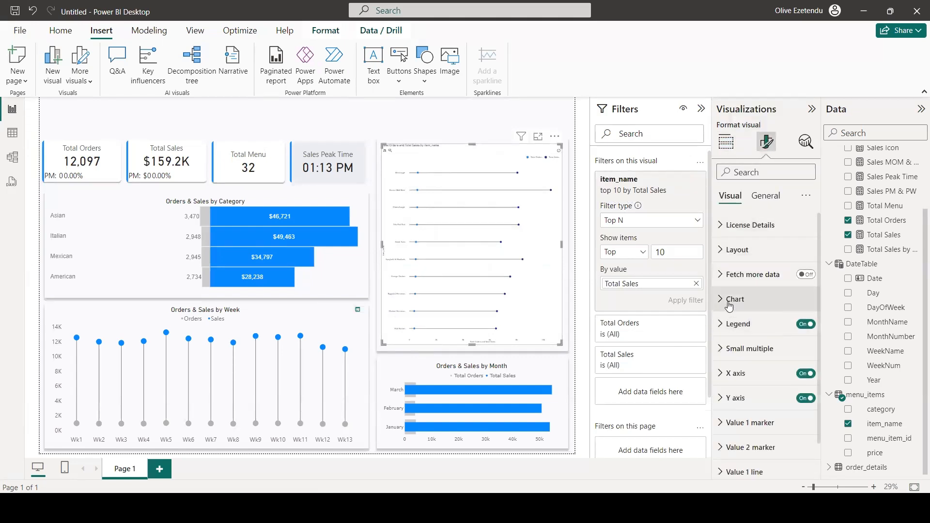
left_click(760, 294)
scroll(760, 293, "down", 3)
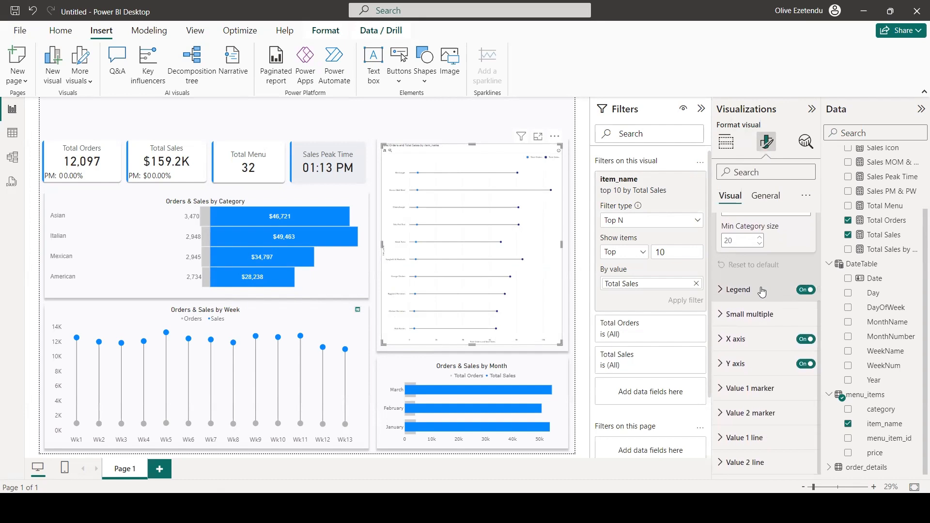
left_click(727, 290)
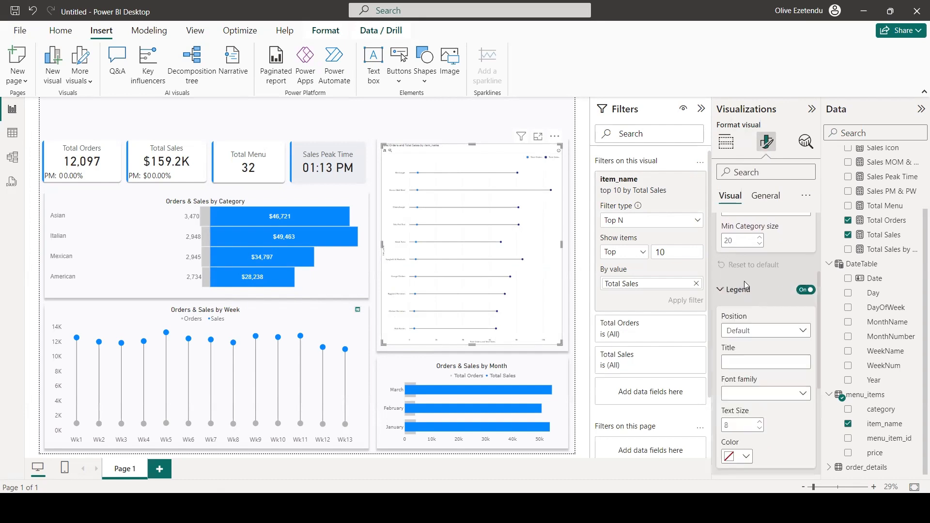
double_click(736, 346)
type("20")
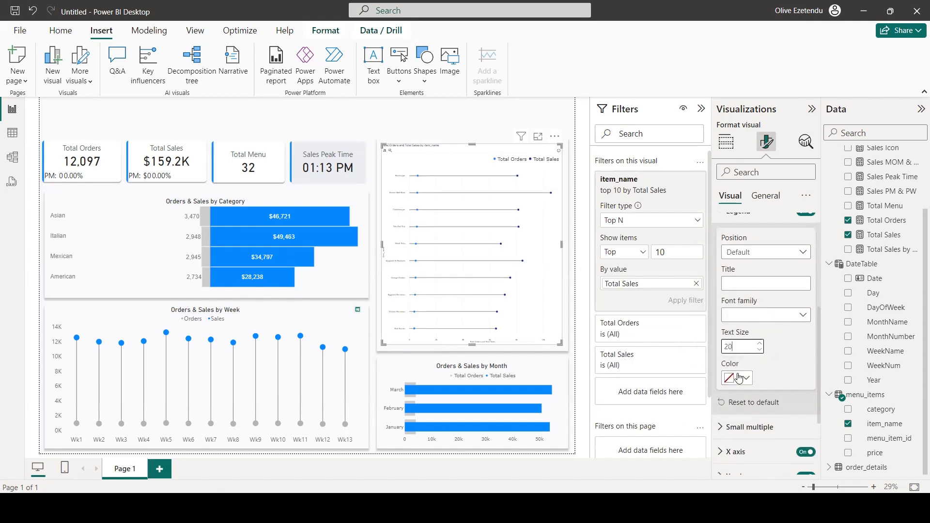
Step: Turn off zoom and the title for the menu item chart's X axis, leaving auto range on
scroll(748, 380, "down", 2)
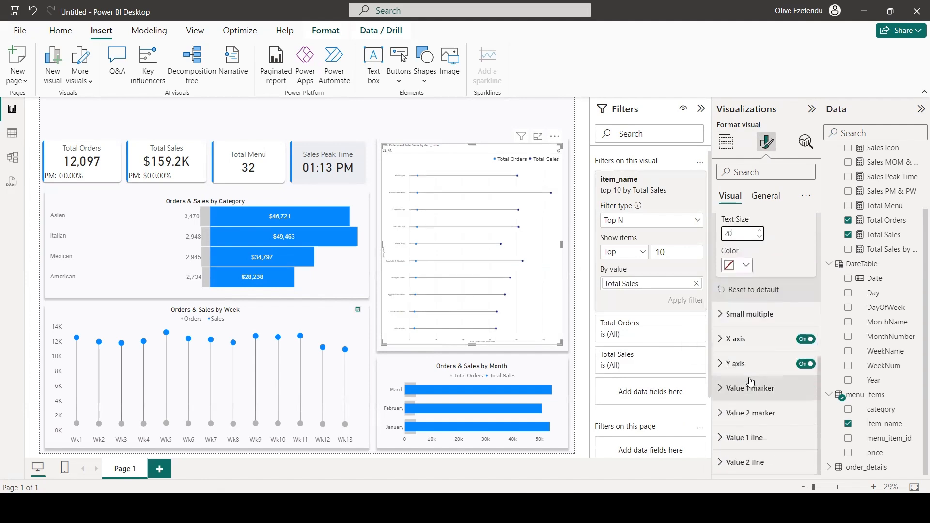
left_click(732, 342)
scroll(746, 348, "down", 3)
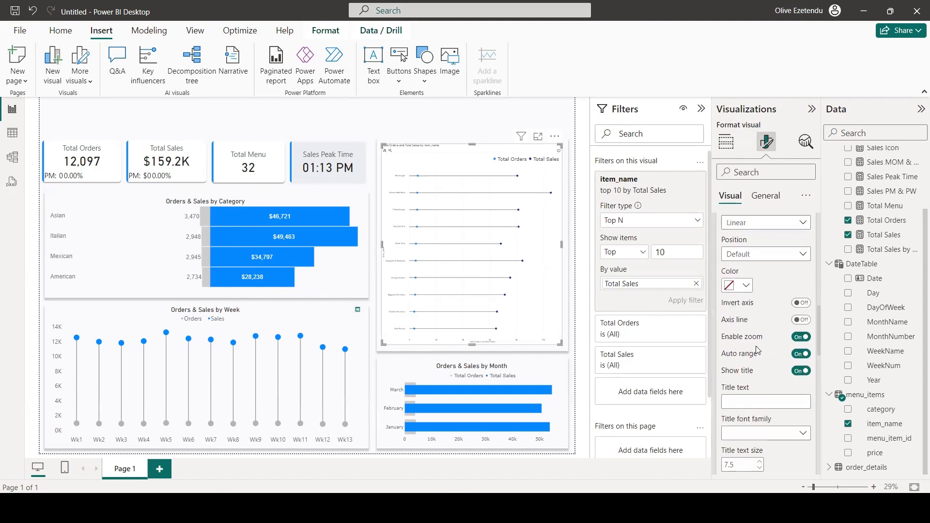
left_click(801, 337)
left_click(800, 356)
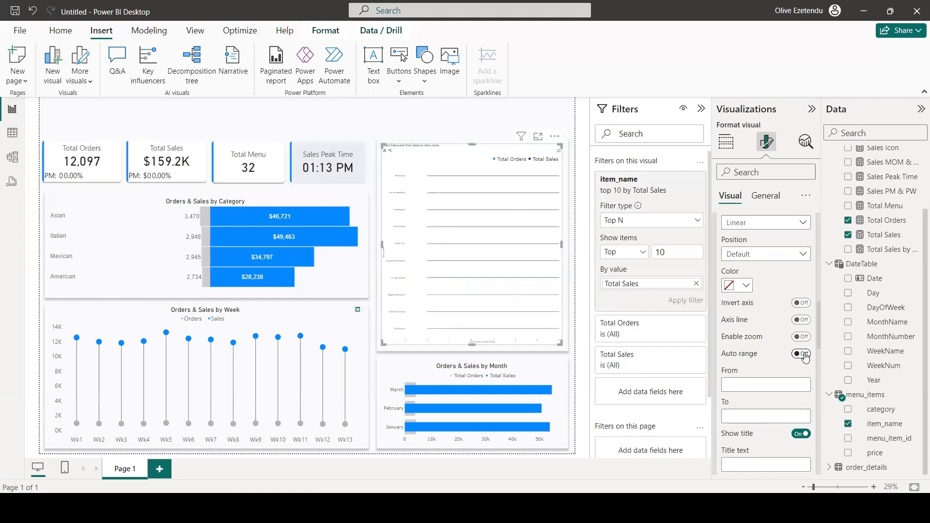
left_click(802, 338)
left_click(800, 339)
left_click(802, 354)
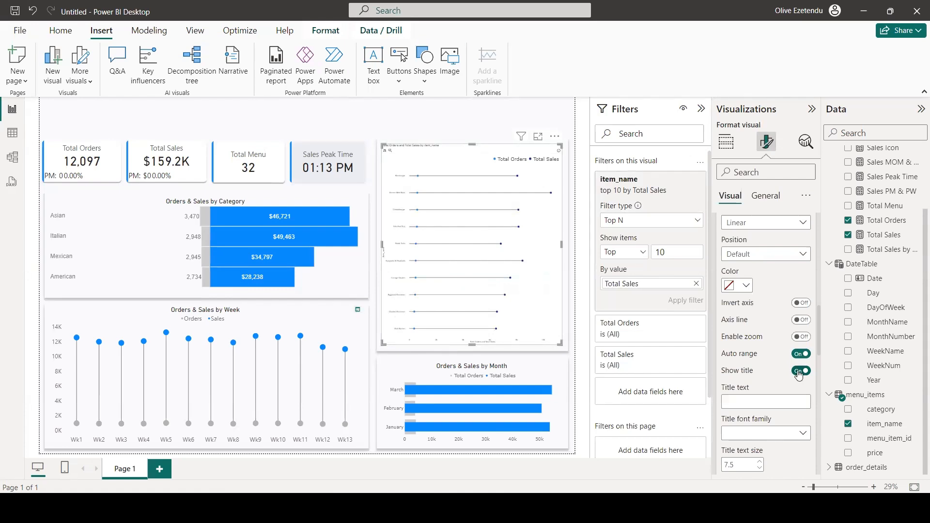
left_click(799, 372)
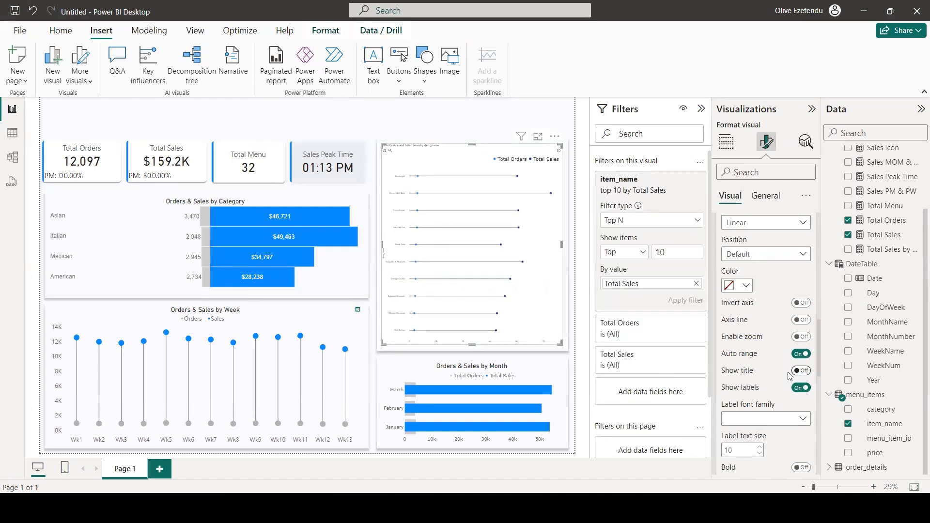
Step: Set the X-axis label text size to 25 and turn off the axis gridlines
scroll(770, 375, "down", 1)
scroll(769, 375, "down", 2)
left_click(736, 333)
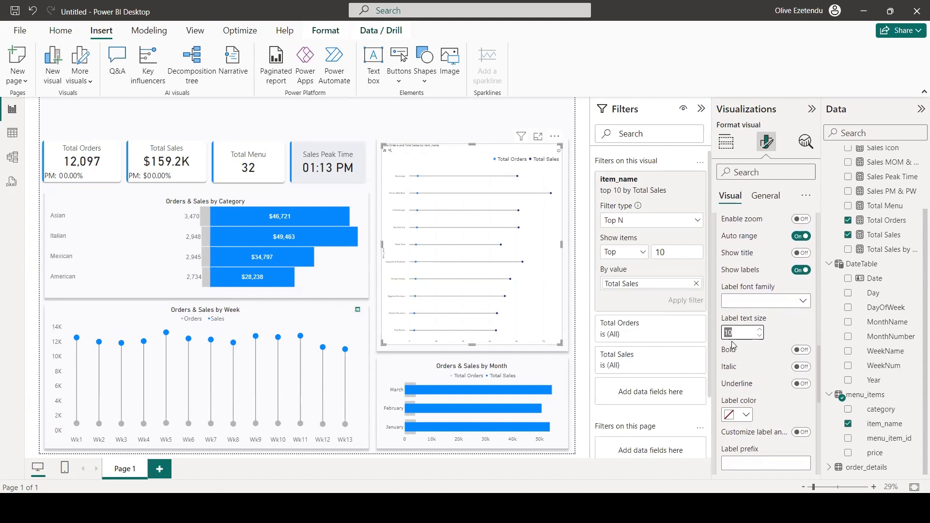
type("20")
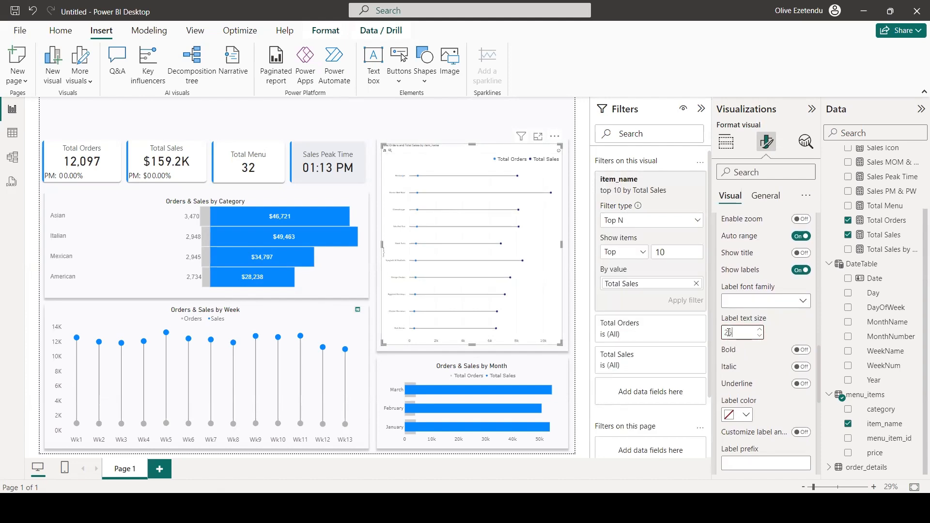
scroll(732, 364, "down", 2)
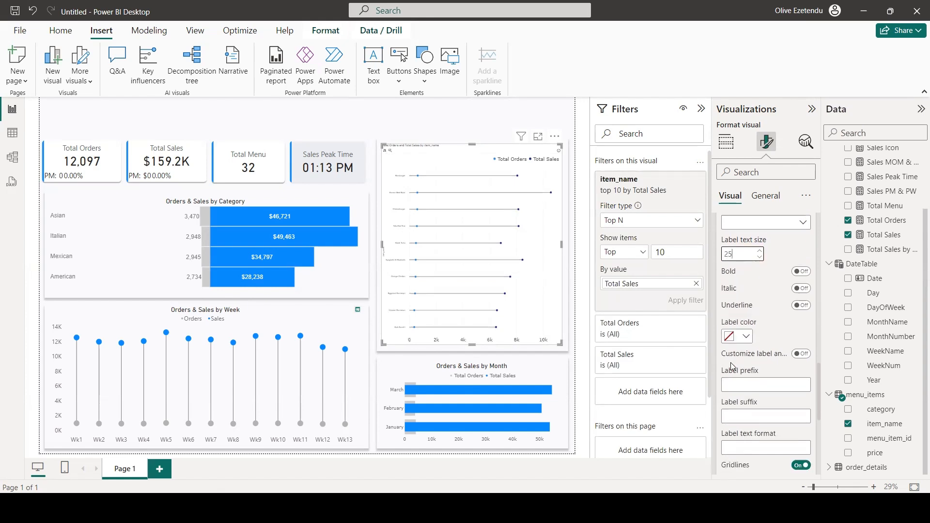
scroll(748, 371, "down", 4)
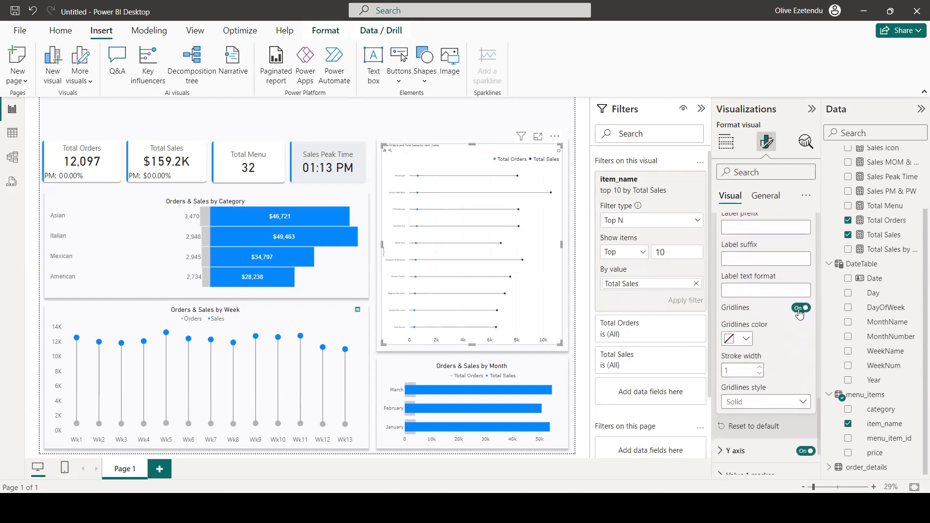
left_click(799, 309)
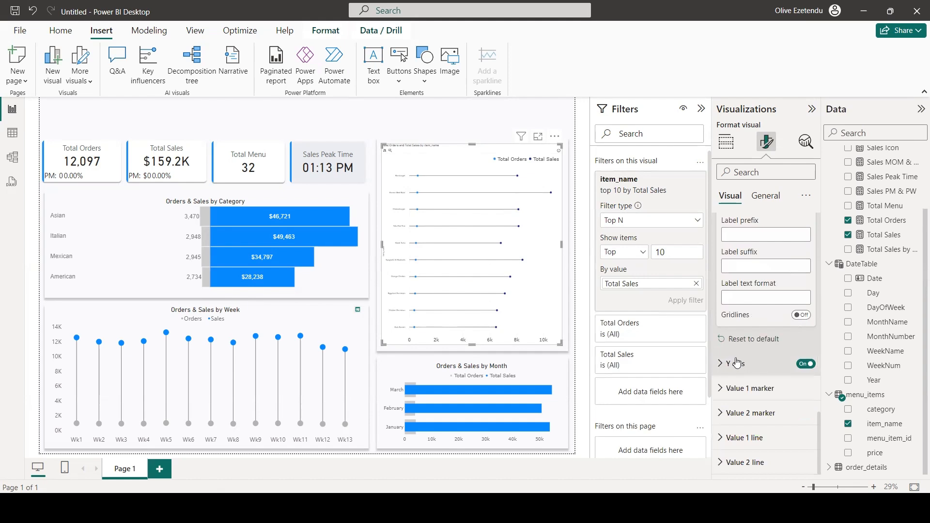
Step: Turn off zoom and the title for the menu item chart's Y axis
left_click(735, 363)
scroll(746, 354, "down", 2)
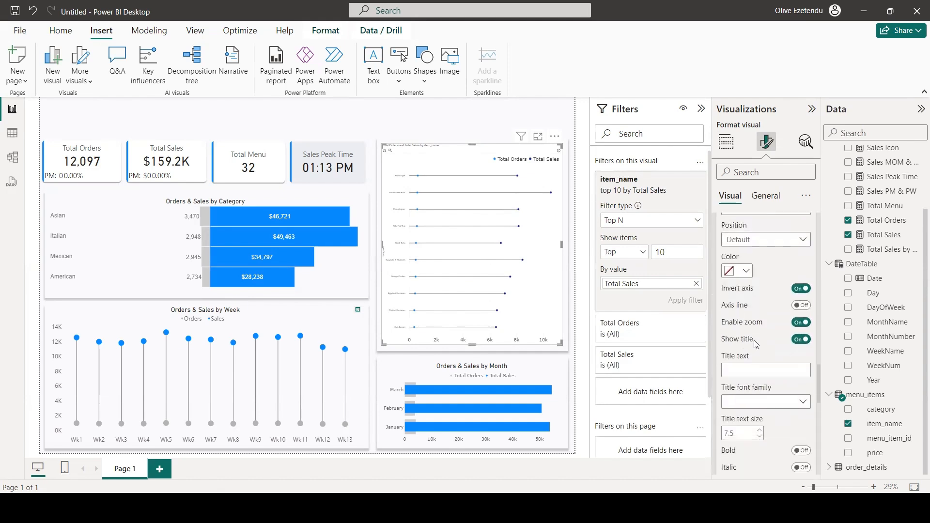
left_click(799, 323)
left_click(800, 340)
Step: Set the Y-axis label text size to 25 on the menu item chart
scroll(770, 360, "down", 2)
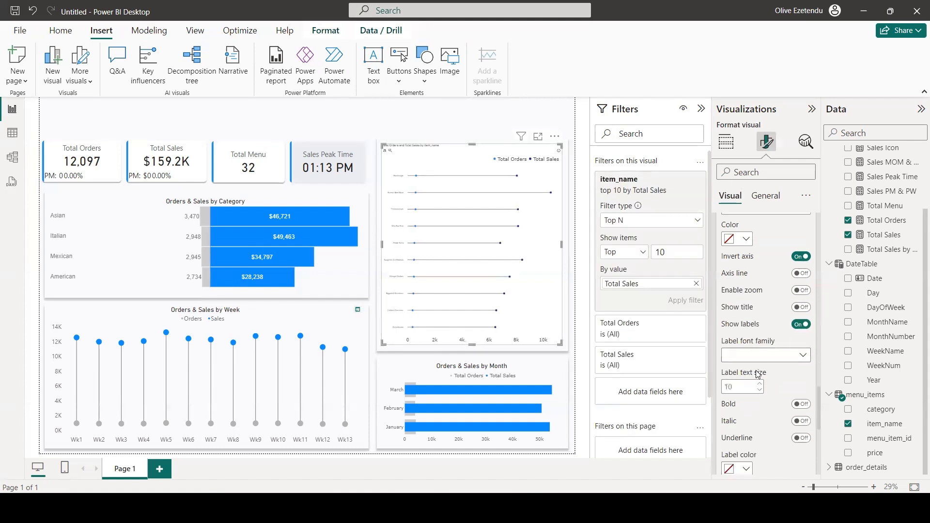
left_click(737, 338)
type("25")
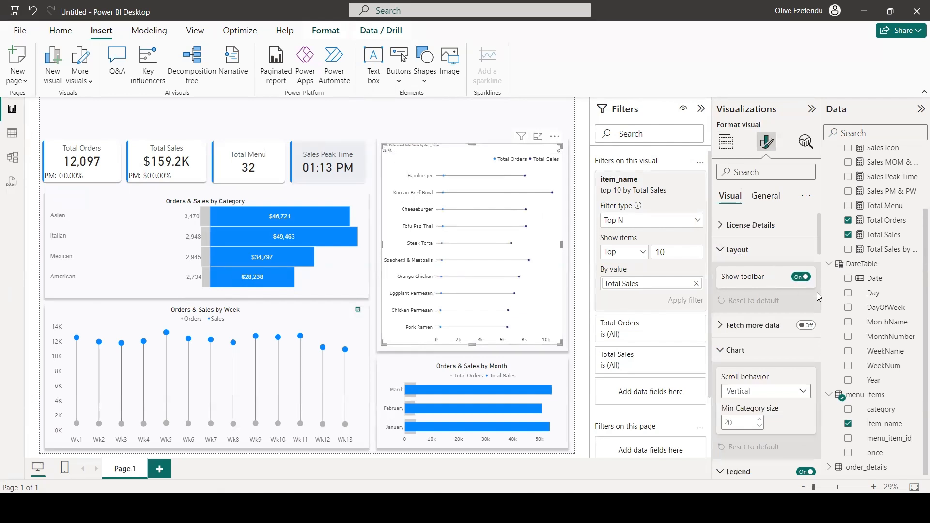
Step: Hide the toolbar of the menu item chart
left_click(801, 276)
scroll(705, 284, "down", 2)
scroll(770, 315, "down", 10)
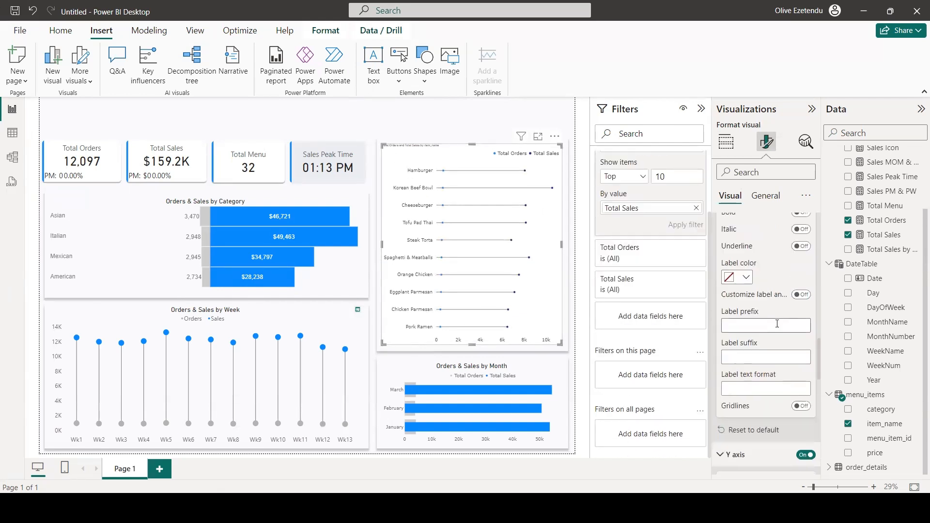
scroll(777, 323, "down", 1)
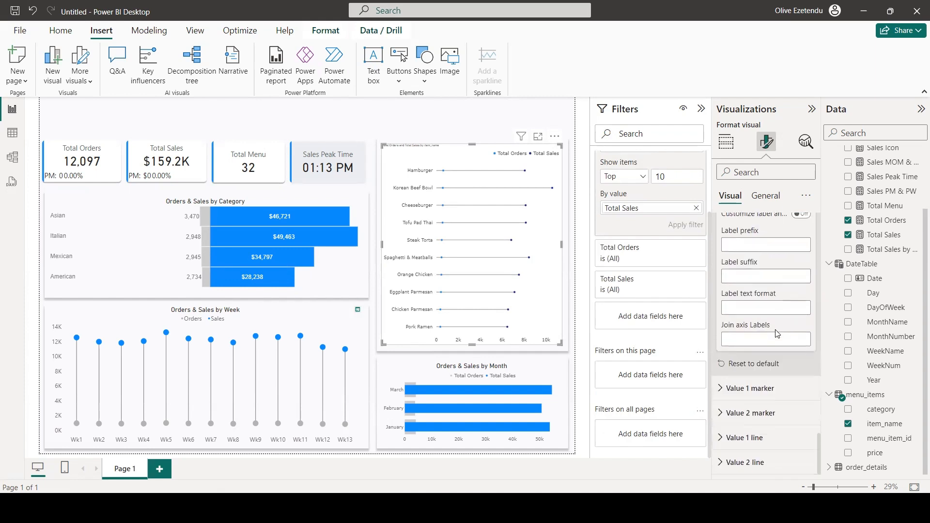
Step: Open the Value 1 marker settings of the menu item chart and review the available marker shapes
left_click(747, 385)
scroll(746, 384, "down", 3)
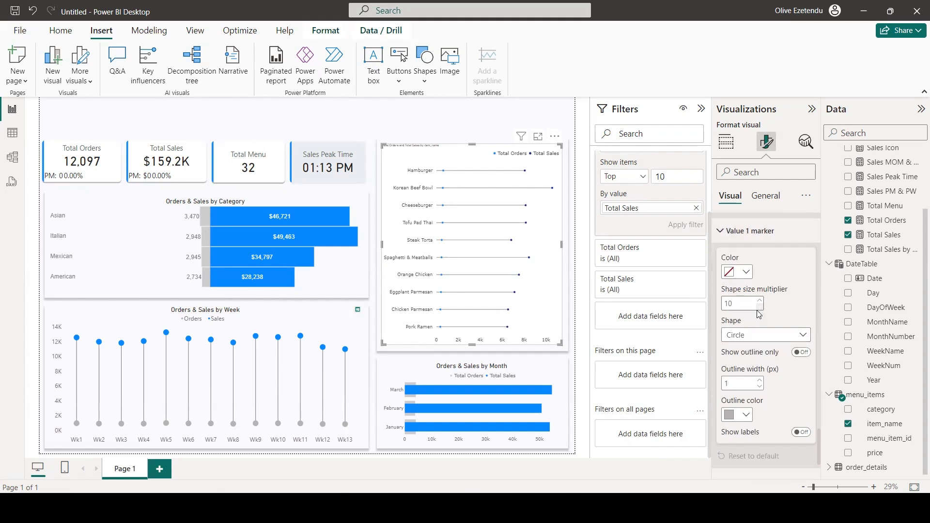
left_click(800, 336)
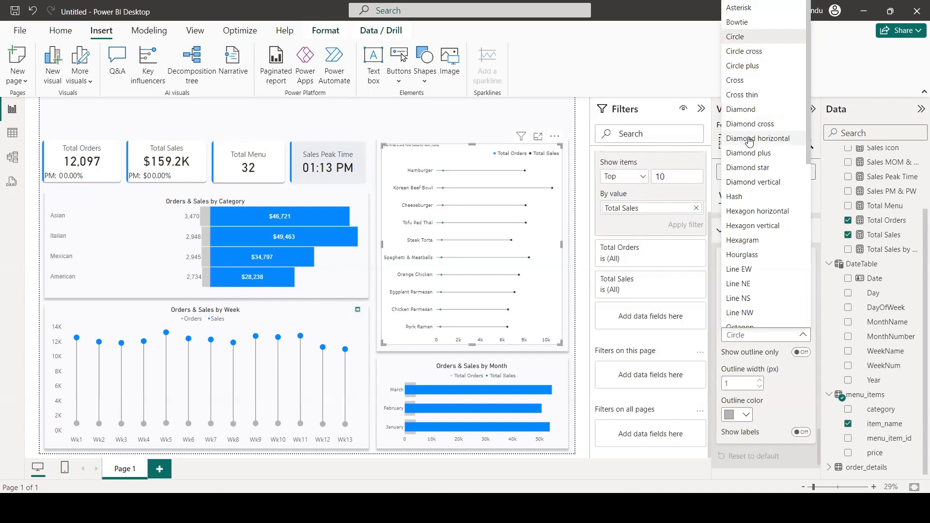
scroll(757, 221, "down", 2)
scroll(757, 222, "down", 6)
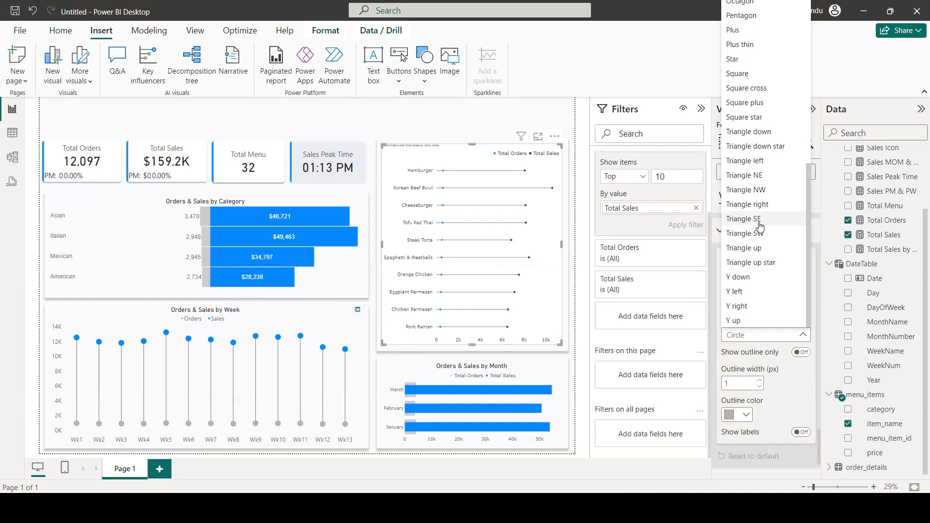
left_click(795, 372)
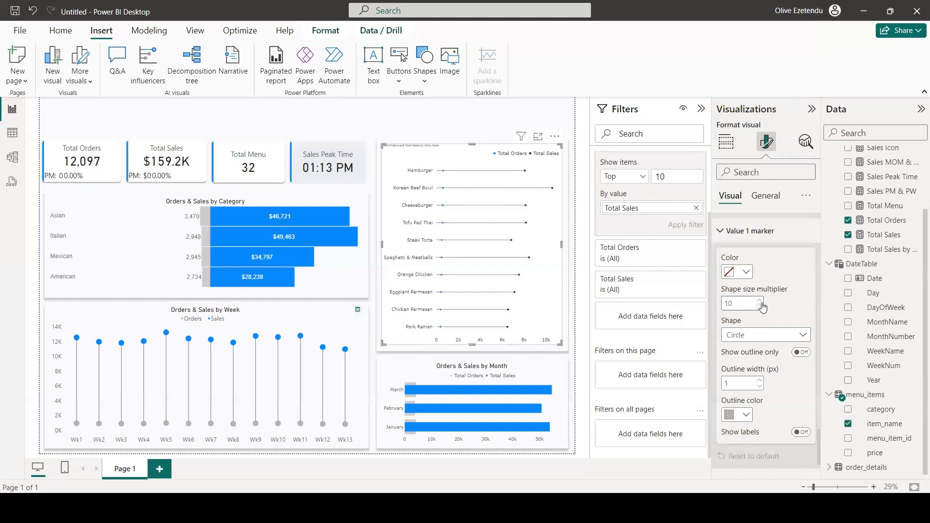
Step: Set the shape size multiplier of the Value 1 marker to 30
double_click(734, 304)
type("2")
key("BackSpace")
type("30")
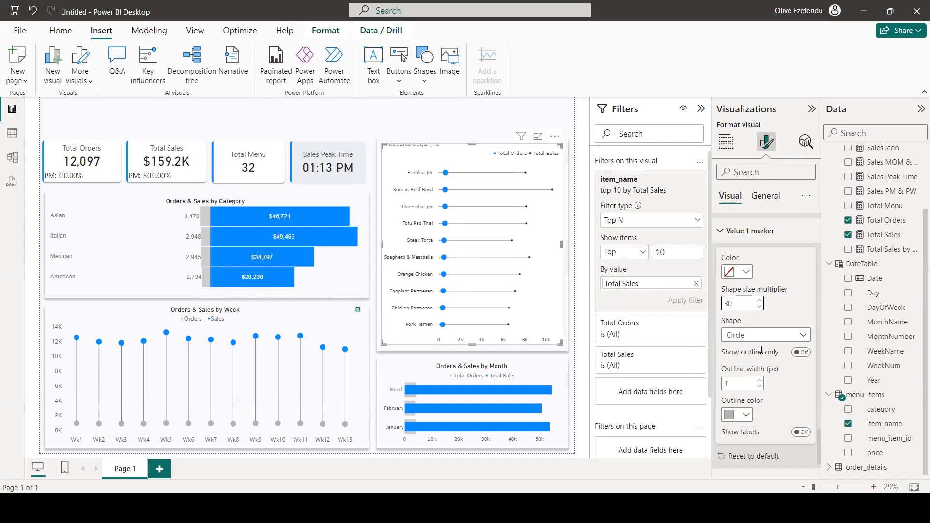
Step: Color the Value 1 markers medium grey, using one of the recent colors
left_click(746, 271)
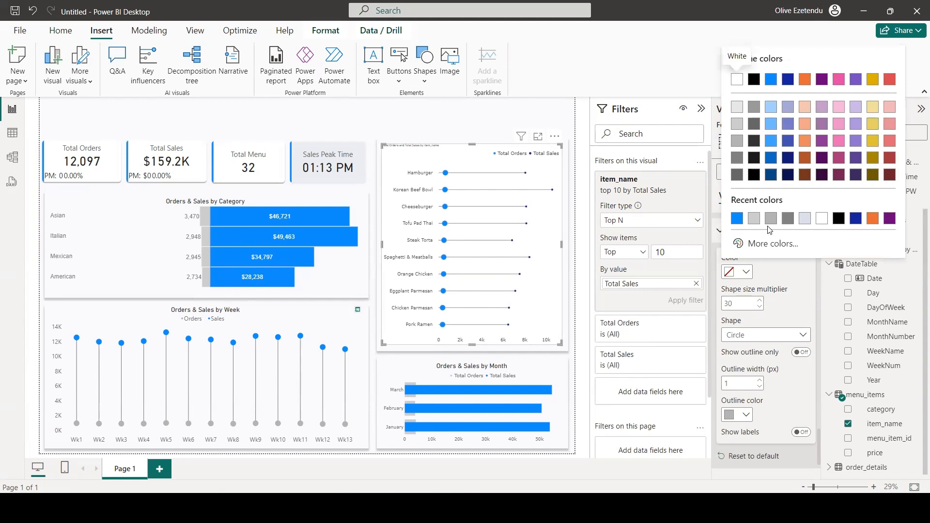
left_click(759, 221)
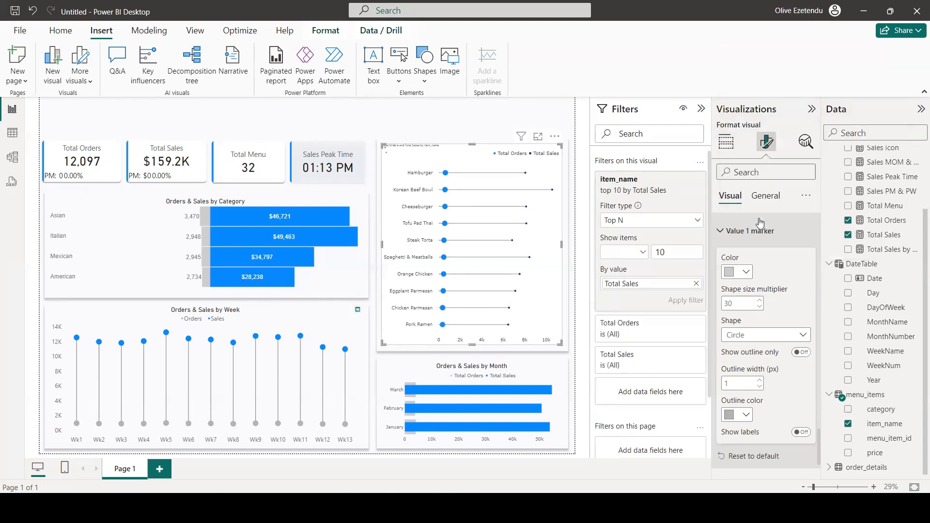
left_click(746, 273)
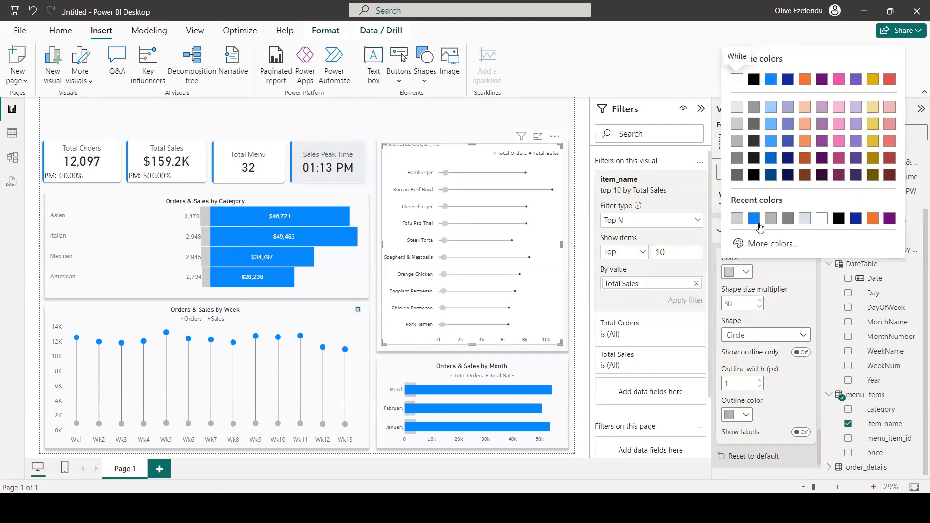
left_click(771, 225)
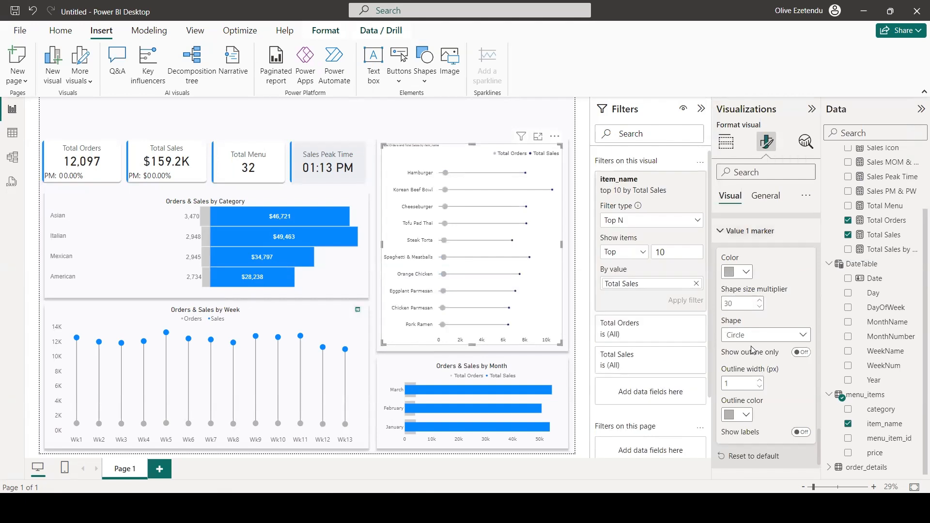
Step: Change the outline color of the Value 1 markers to blue
scroll(750, 347, "down", 1)
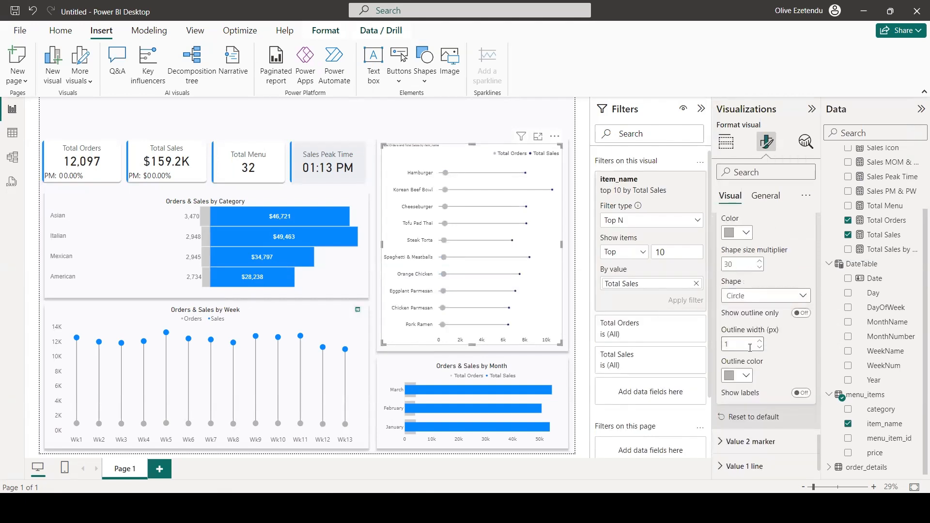
left_click(747, 377)
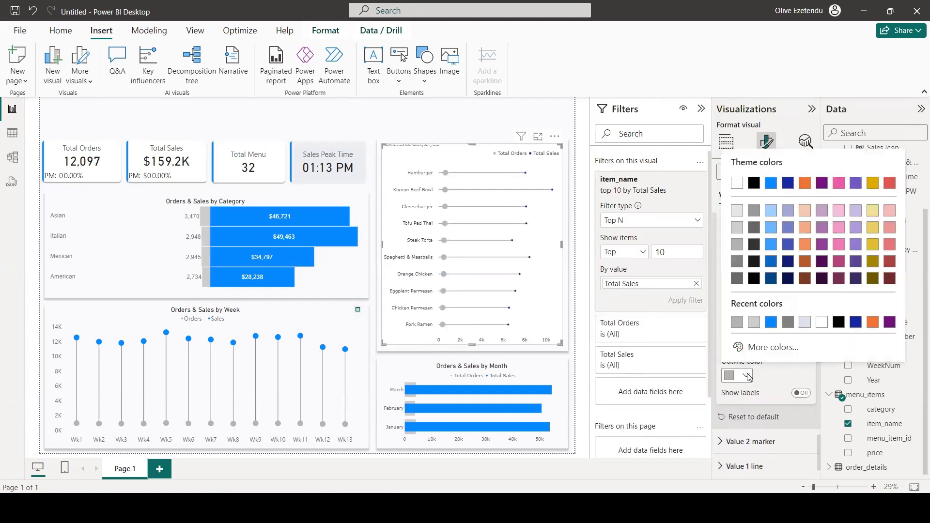
left_click(773, 322)
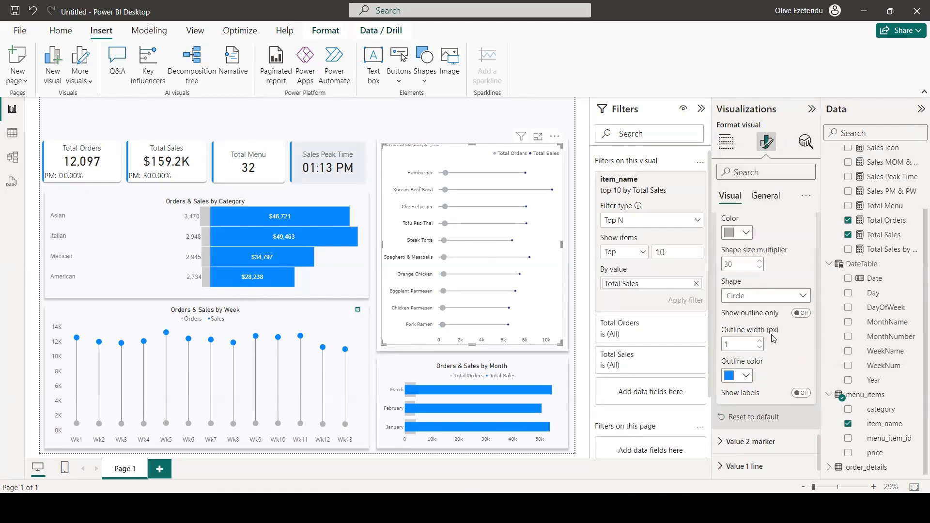
left_click(747, 378)
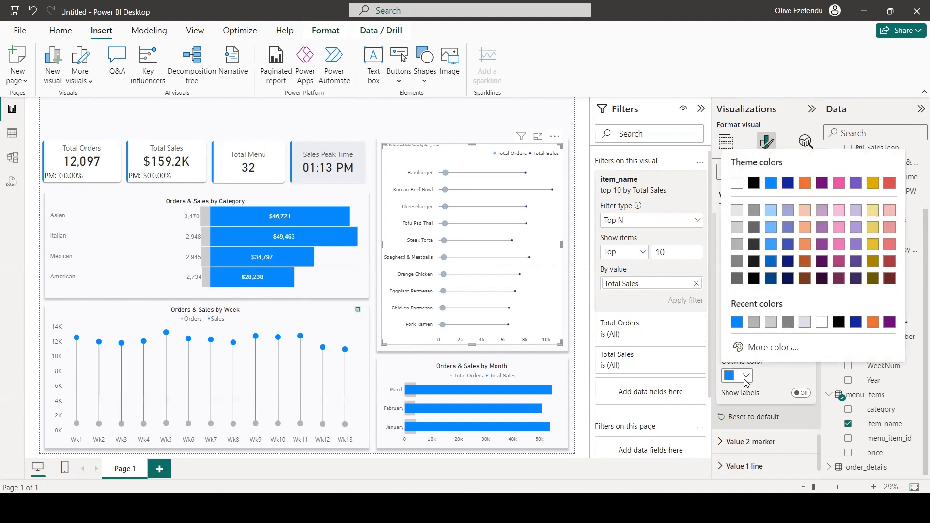
left_click(780, 386)
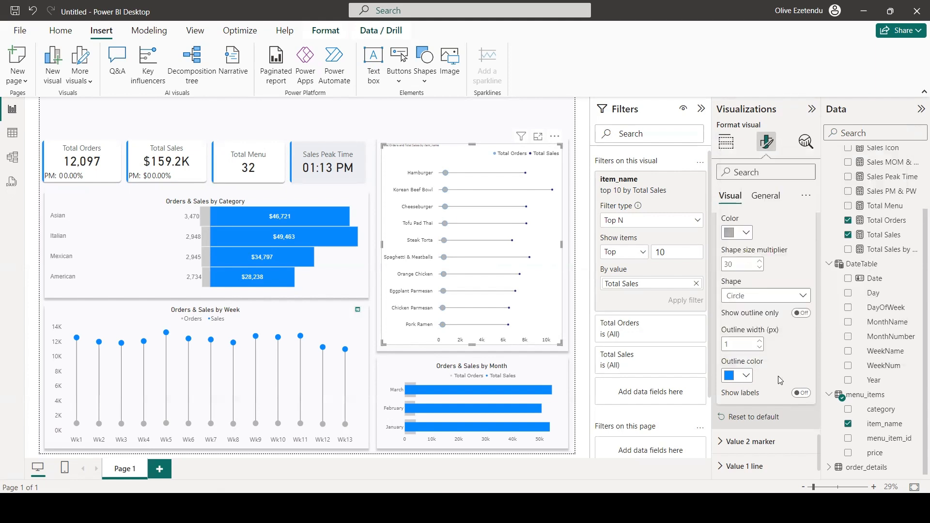
Step: Set the Value 2 marker color to blue #118DFF
scroll(770, 364, "down", 1)
left_click(731, 415)
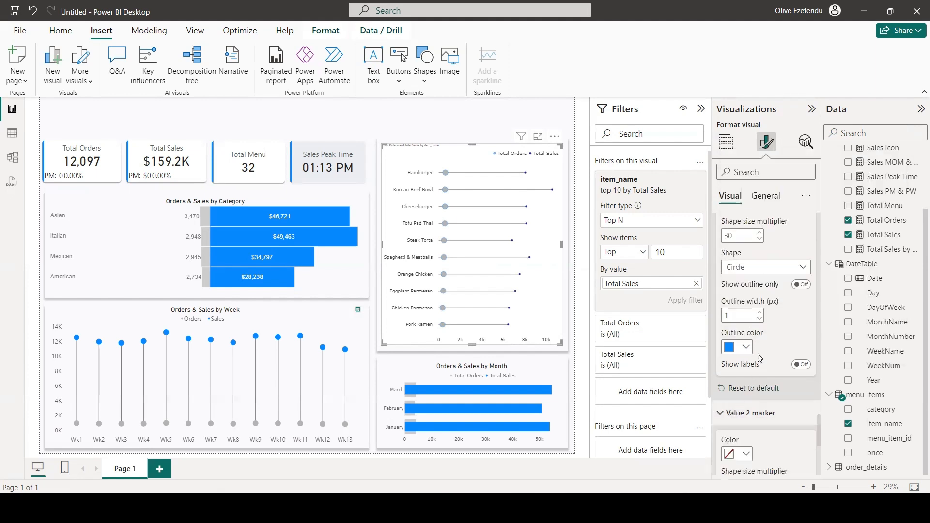
scroll(765, 323, "down", 2)
scroll(767, 323, "down", 1)
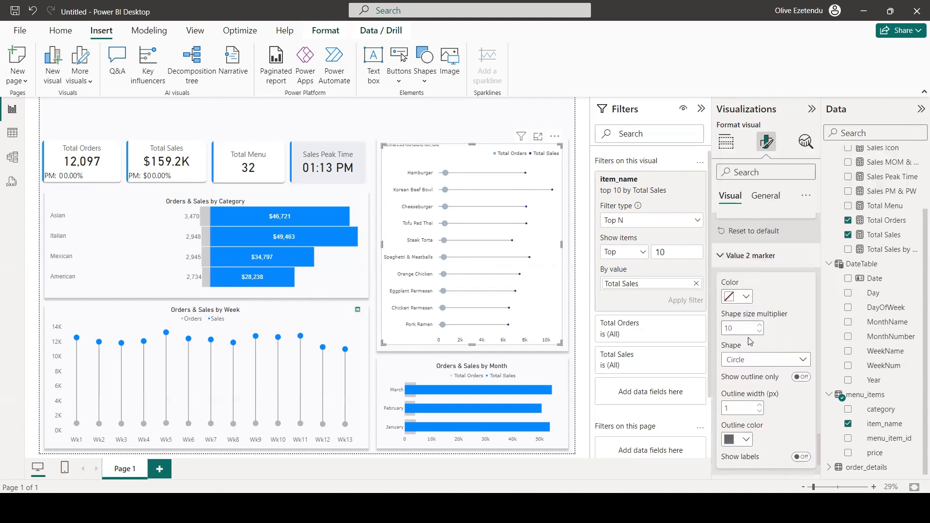
left_click(746, 297)
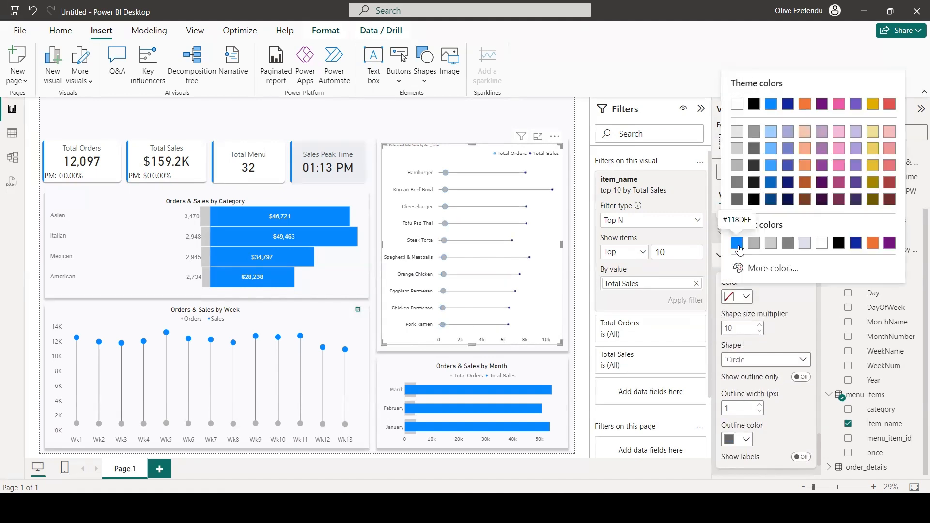
left_click(738, 248)
Step: Give the Value 2 marker a shape size multiplier of 30 and a dark grey outline color
double_click(745, 328)
type("3")
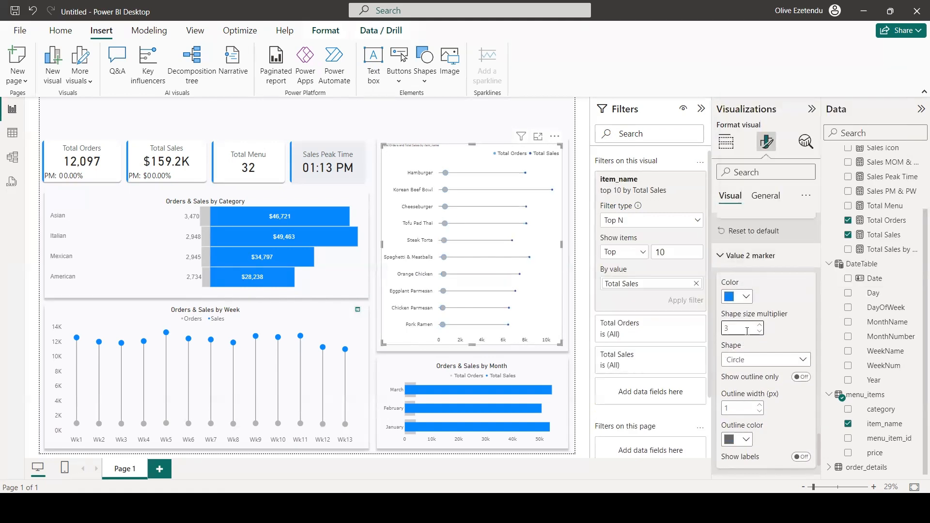
type("0")
key("Return")
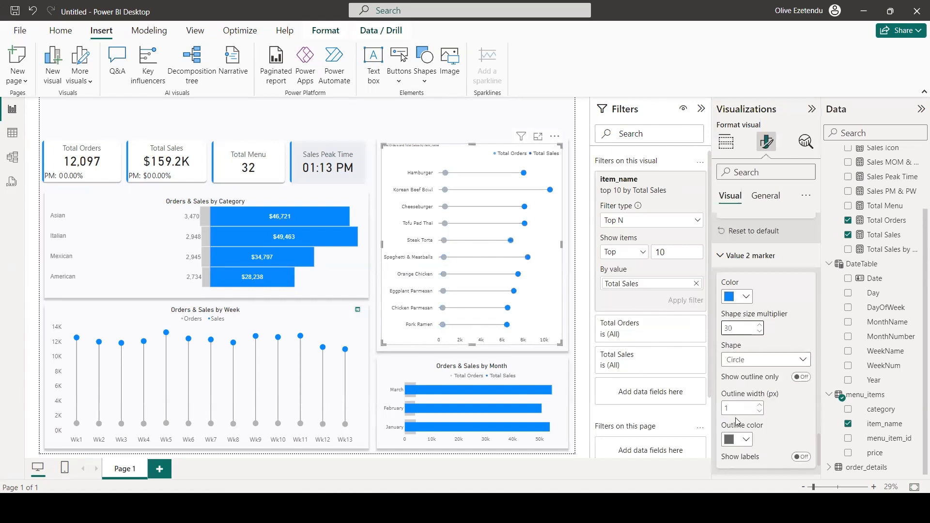
left_click(746, 440)
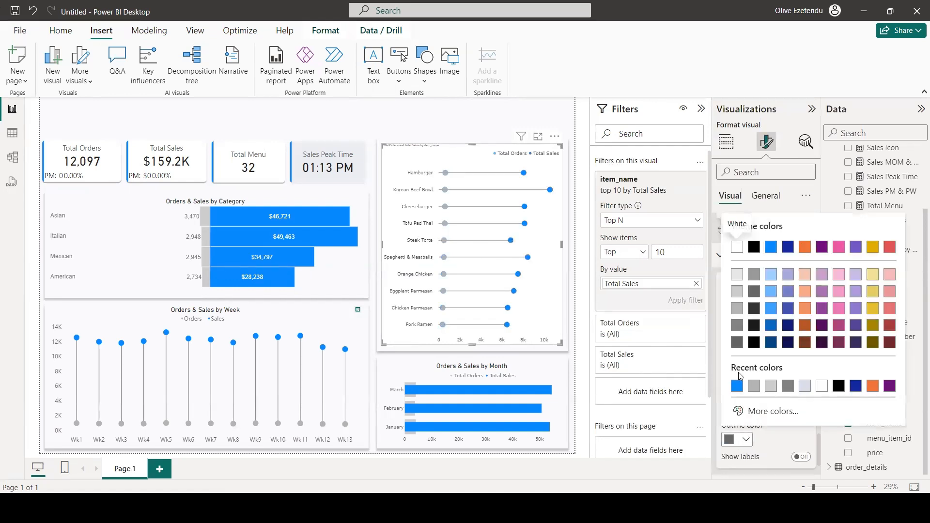
left_click(788, 386)
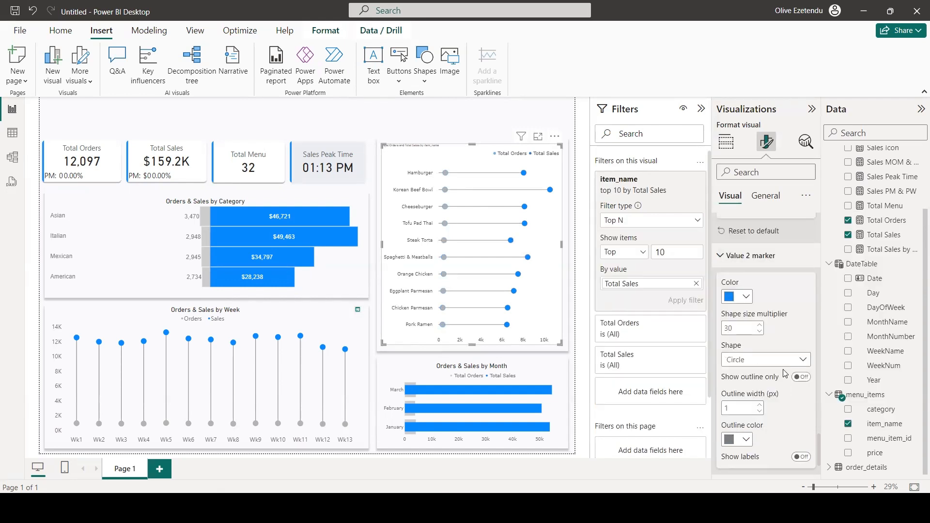
Step: Set the bar border color of the Value 1 line to blue
scroll(785, 373, "down", 2)
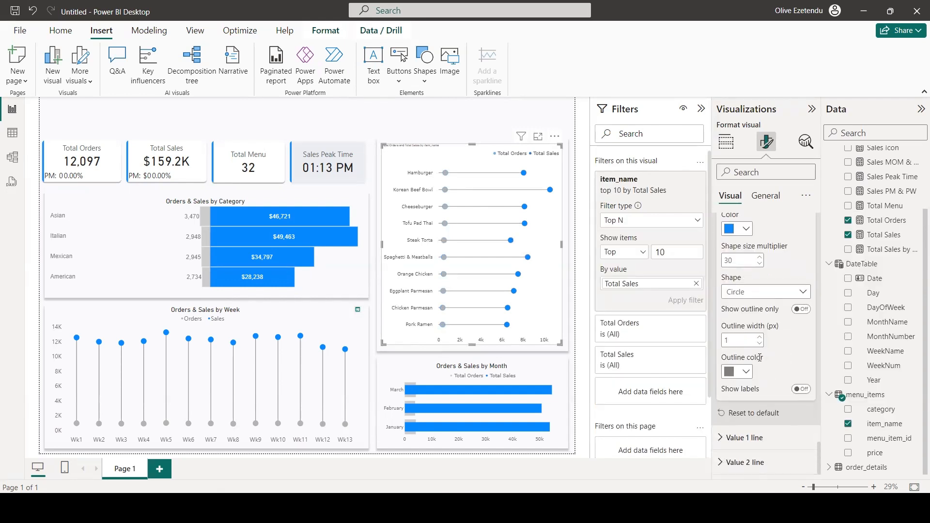
left_click(742, 437)
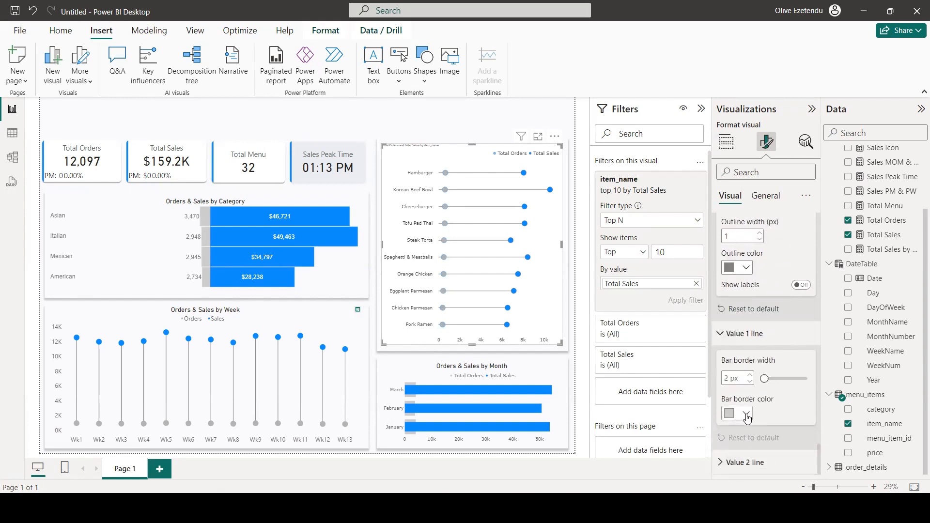
left_click(746, 414)
left_click(754, 361)
Step: Set the bar border color of the Value 2 line to dark grey
left_click(744, 463)
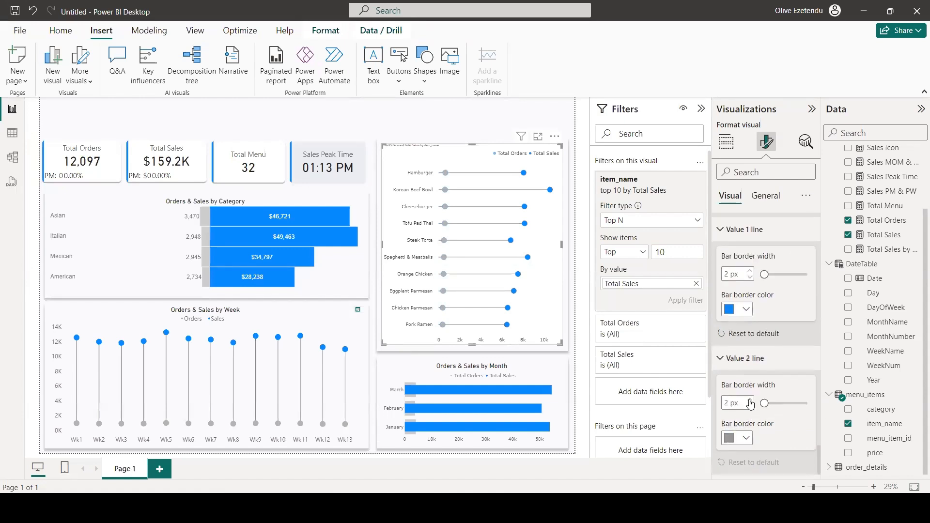
left_click(744, 439)
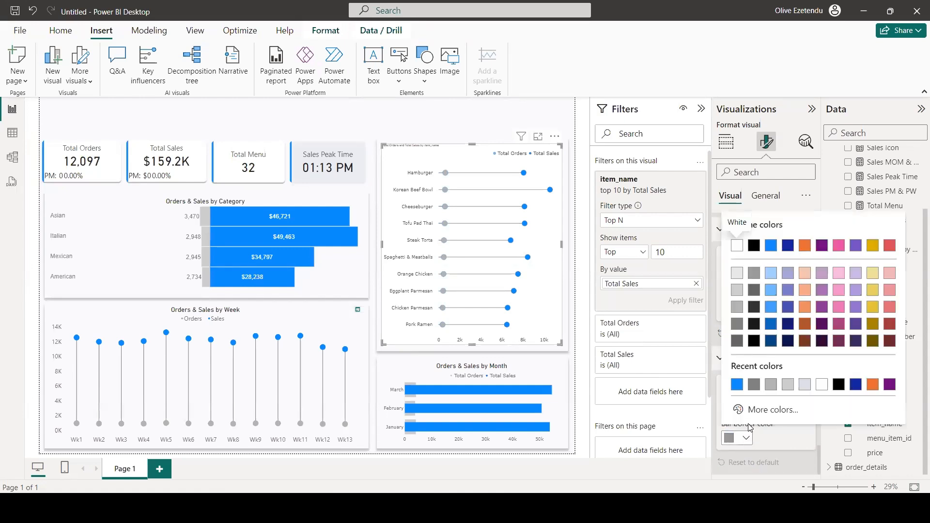
left_click(754, 385)
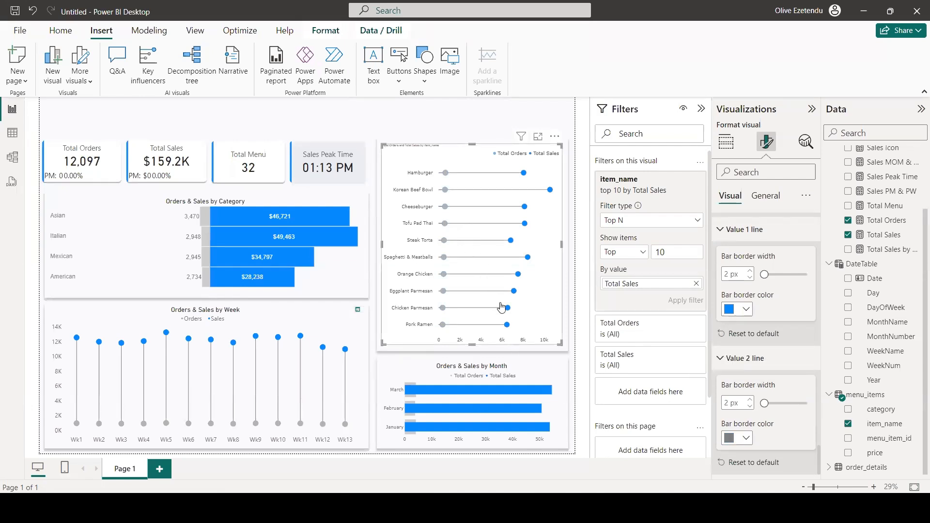
Step: Place the legend of the menu item chart at the Top center position
scroll(760, 298, "down", 10)
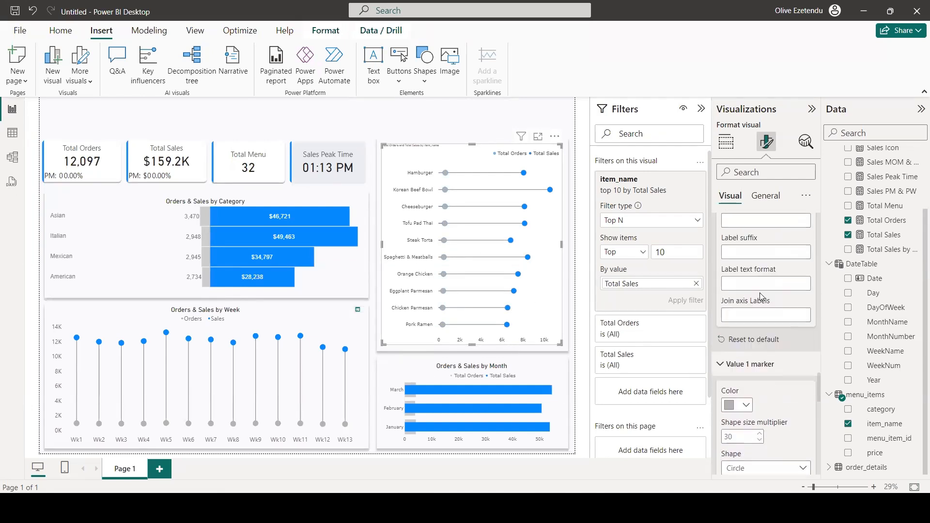
scroll(762, 291, "down", 6)
scroll(762, 291, "up", 6)
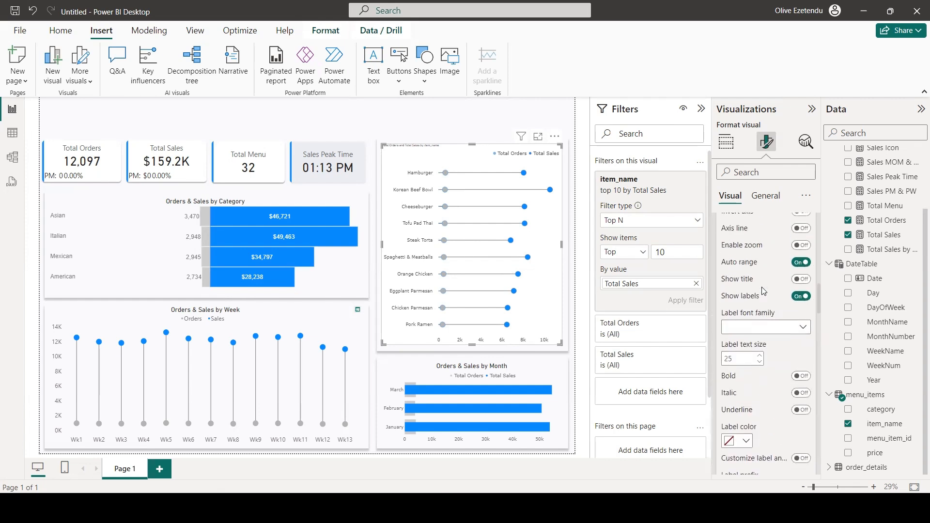
scroll(763, 287, "down", 4)
scroll(763, 287, "up", 8)
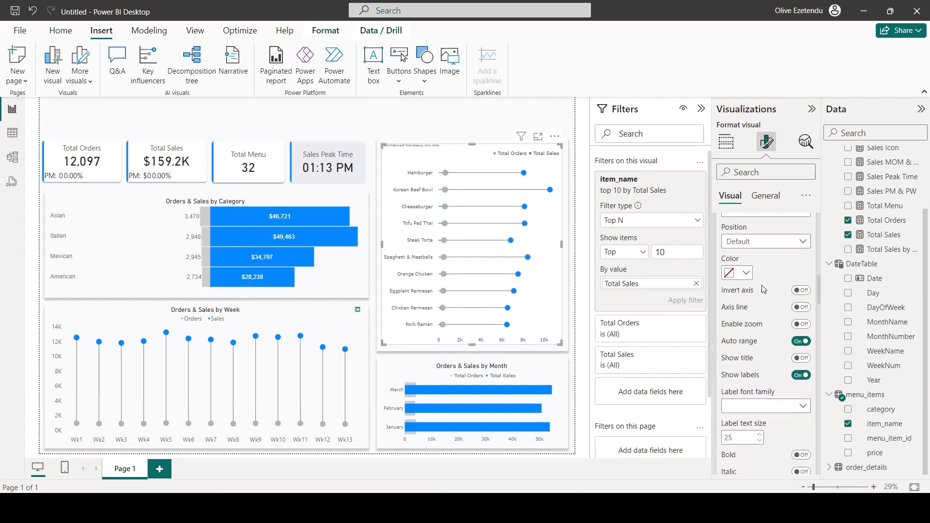
scroll(764, 290, "up", 5)
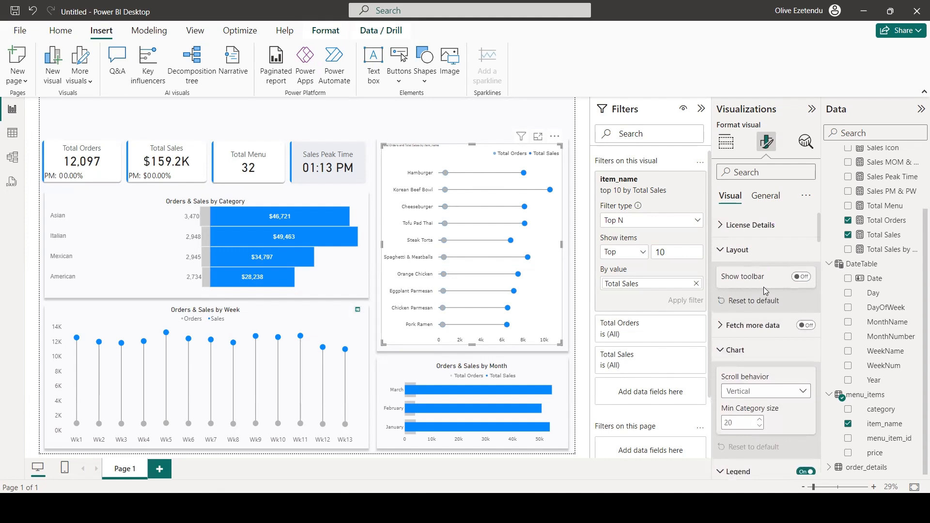
scroll(764, 290, "down", 4)
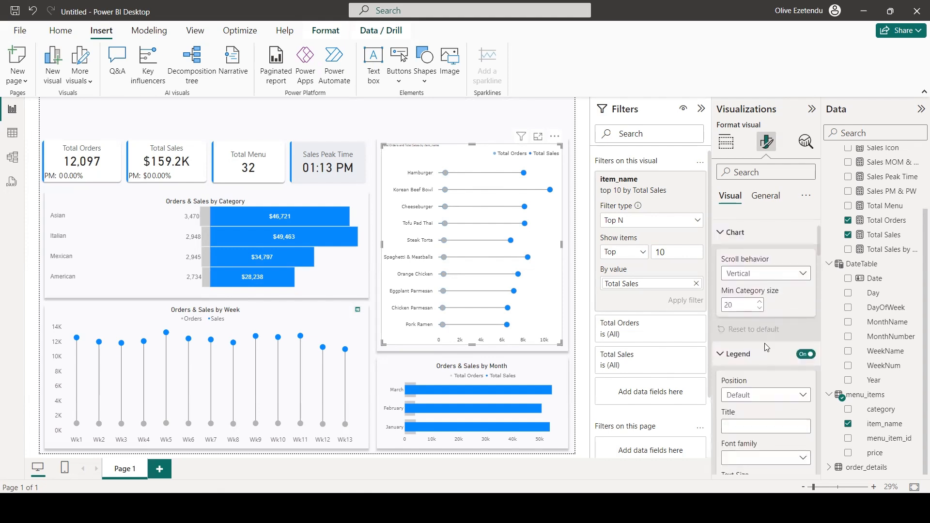
left_click(756, 395)
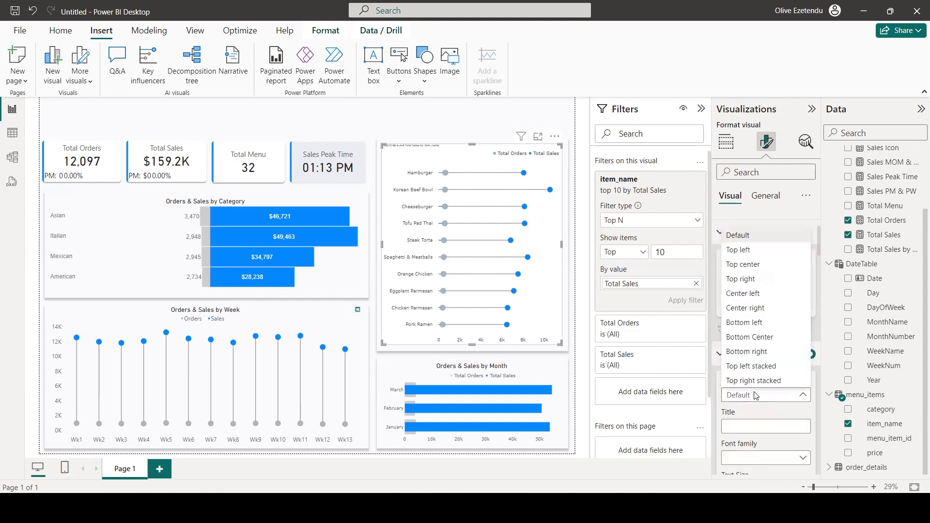
left_click(761, 264)
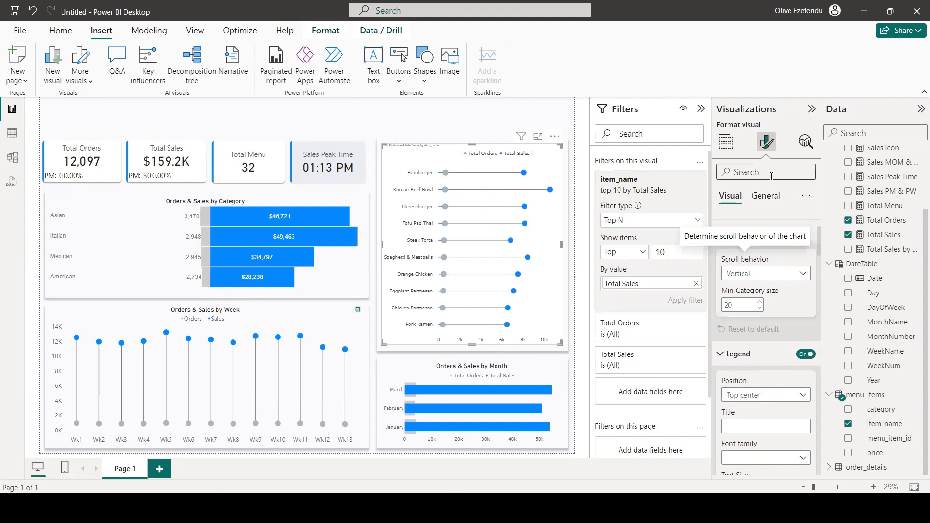
Step: Set the font size of the menu item chart's title to 30
left_click(765, 196)
left_click(733, 250)
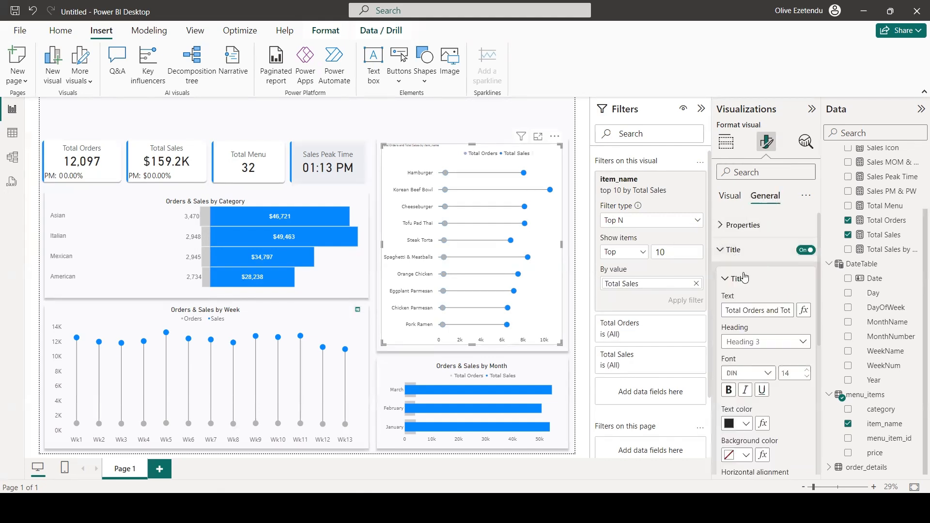
left_click(791, 370)
type("2")
type("0")
key("Return")
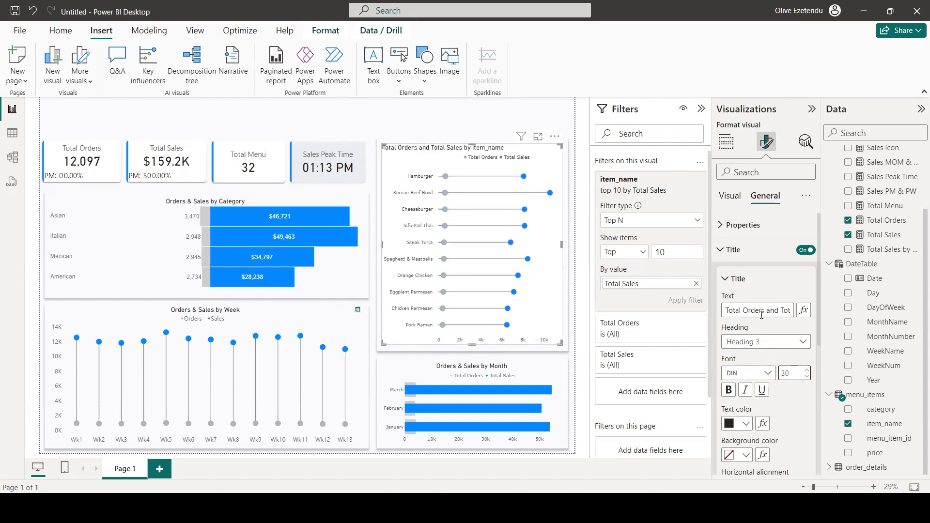
Step: Change the menu item chart's title to "Top 10 Sold Items" and center it horizontally
left_click_drag(731, 311, 791, 315)
type("Top 10 Sales by")
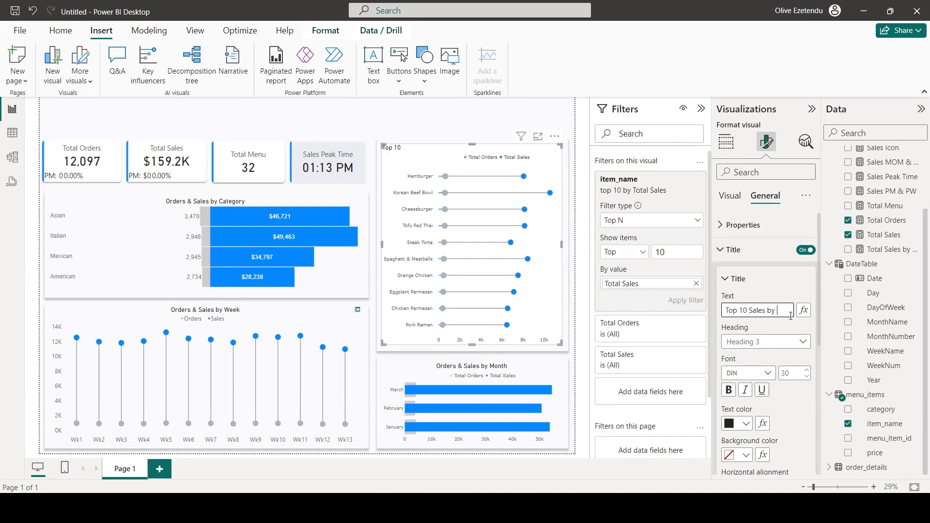
type("em")
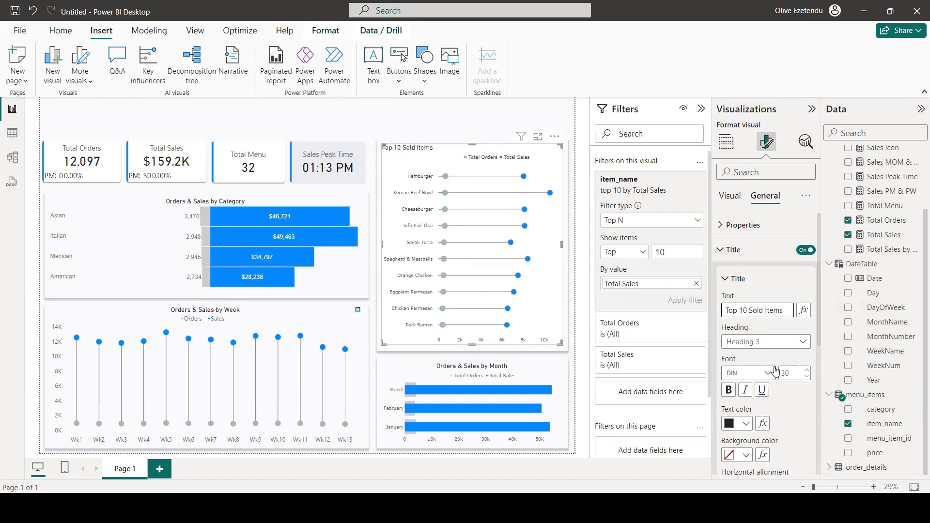
scroll(775, 371, "down", 2)
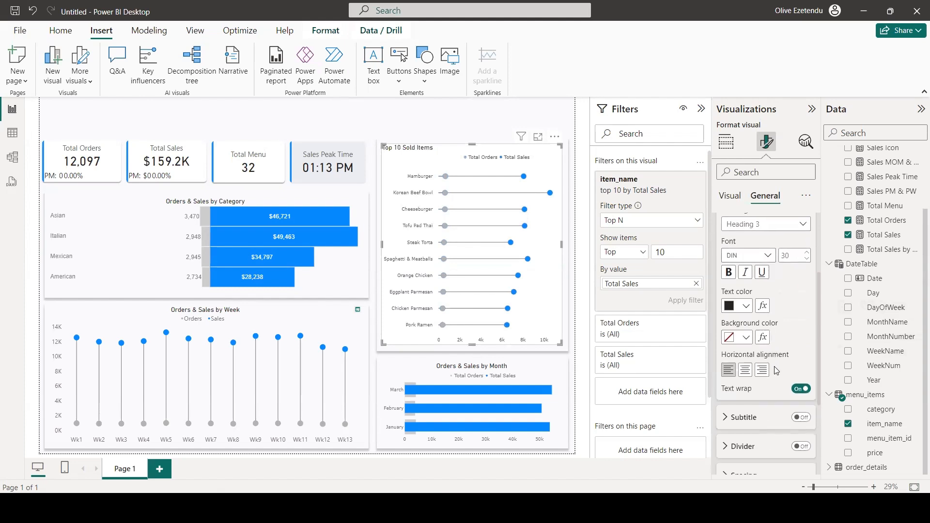
left_click(748, 371)
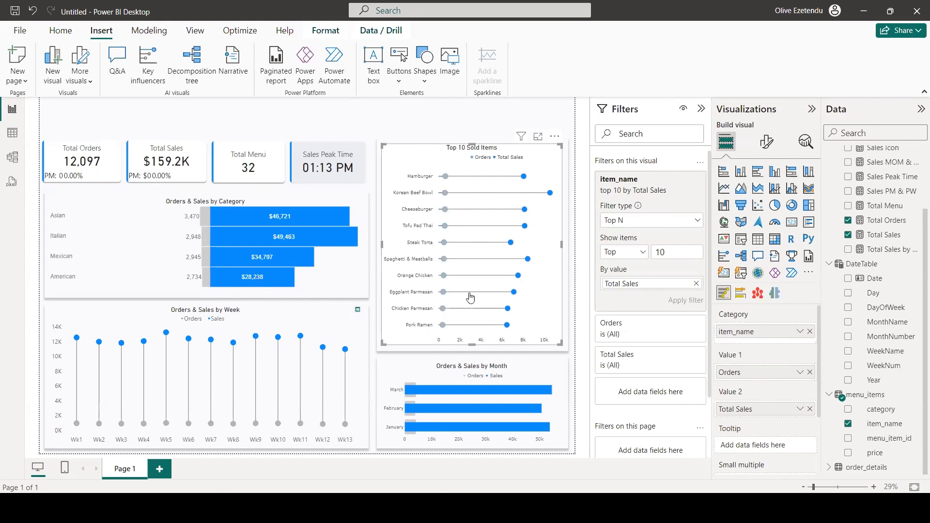
Step: Switch to the Sales Analytics report to examine its Top 10 Sold Items chart, and return to the untitled report
mouse_move(652, 509)
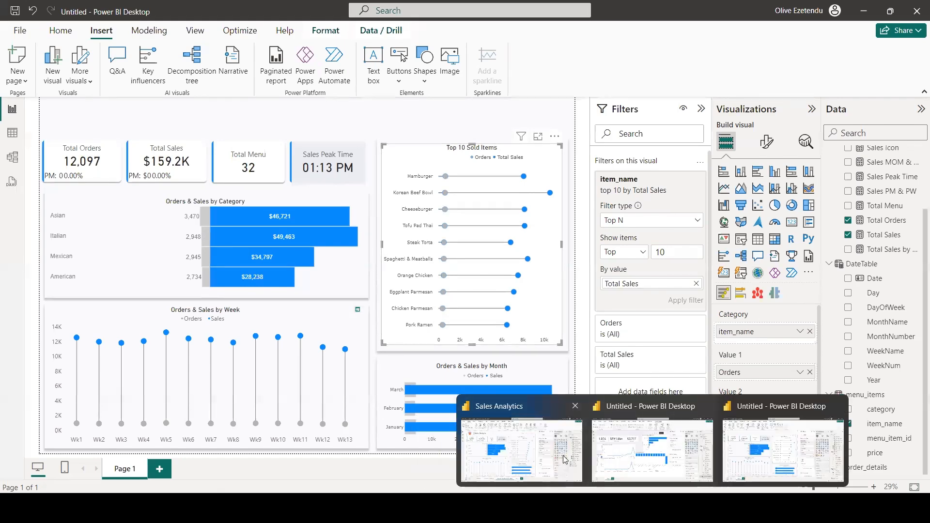
left_click(521, 450)
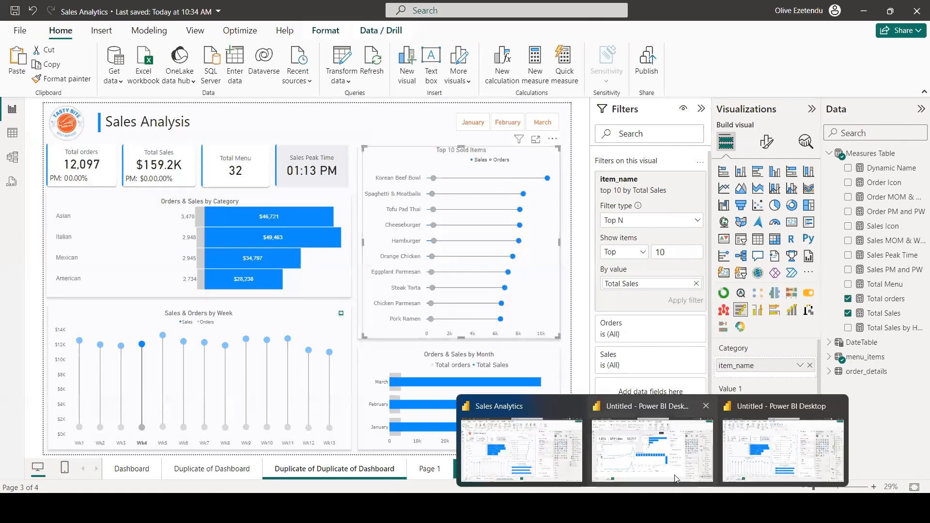
left_click(758, 436)
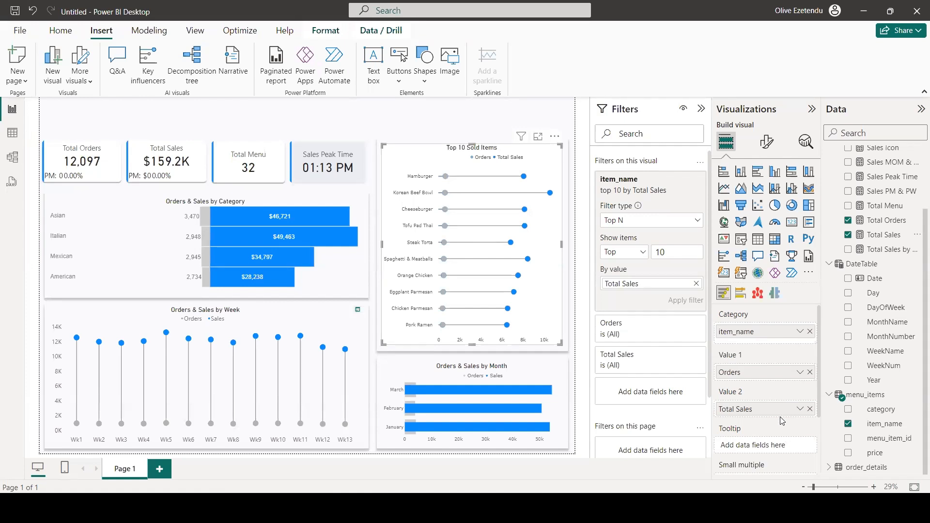
Step: Swap the Top 10 Sold Items chart's measures so that Value 1 holds Total Sales and Value 2 holds Orders
left_click(810, 409)
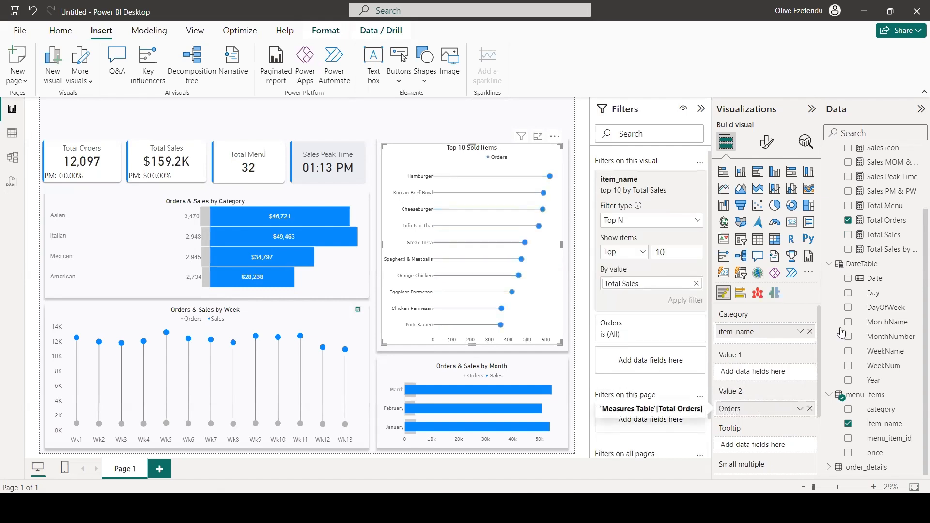
left_click_drag(897, 235, 783, 376)
right_click(784, 376)
left_click(828, 389)
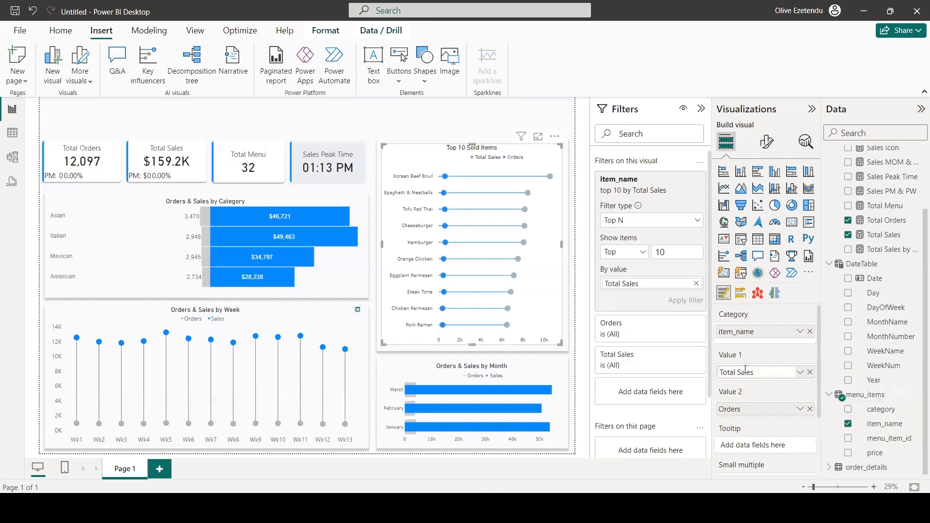
Step: Rename the Total Sales field in Value 1 of the Top 10 Sold Items chart as Sales
left_click(736, 372)
key("BackSpace")
key("BackSpace")
key("BackSpace")
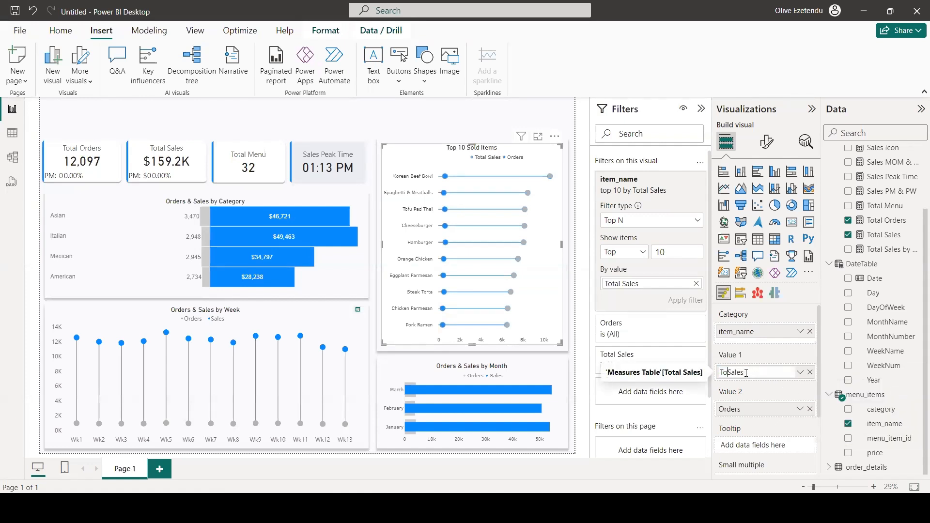
key("Return")
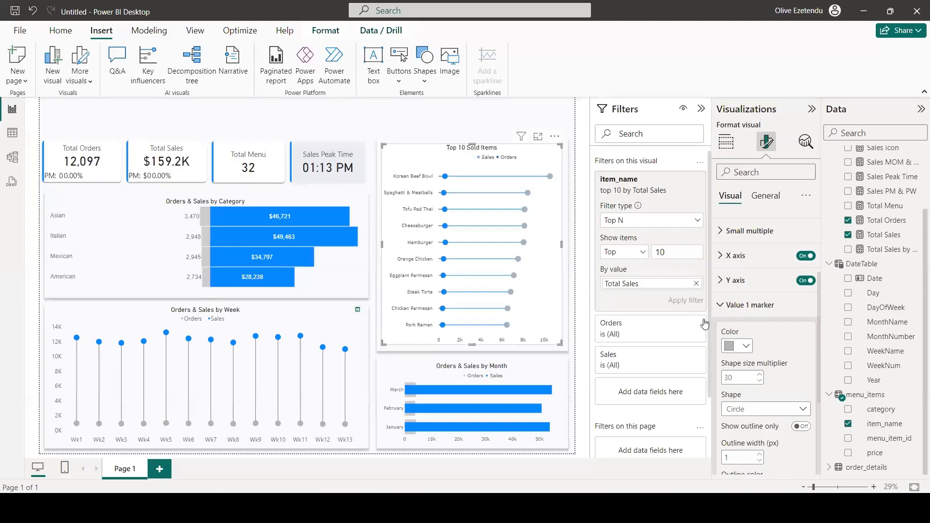
Step: Set the Value 1 marker's color to blue and its outline color to dark grey in the Top 10 Sold Items chart
scroll(763, 317, "down", 2)
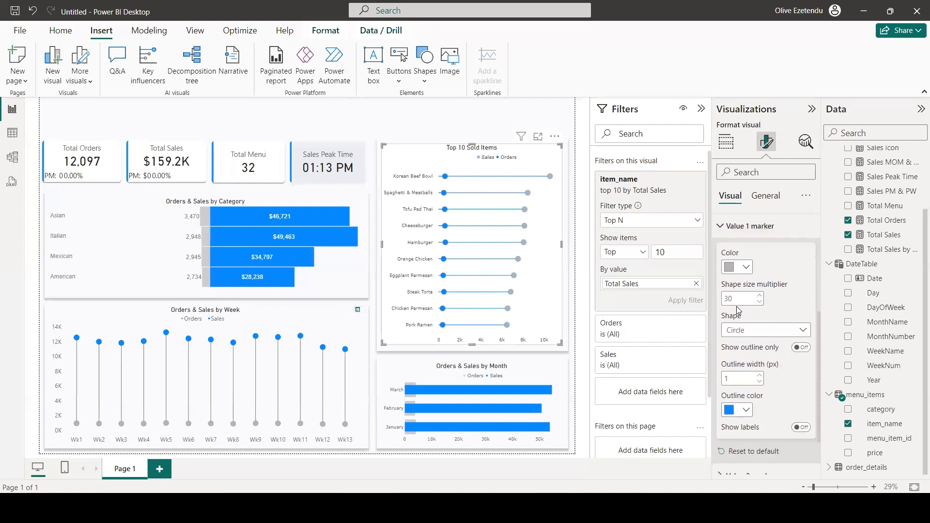
left_click(746, 269)
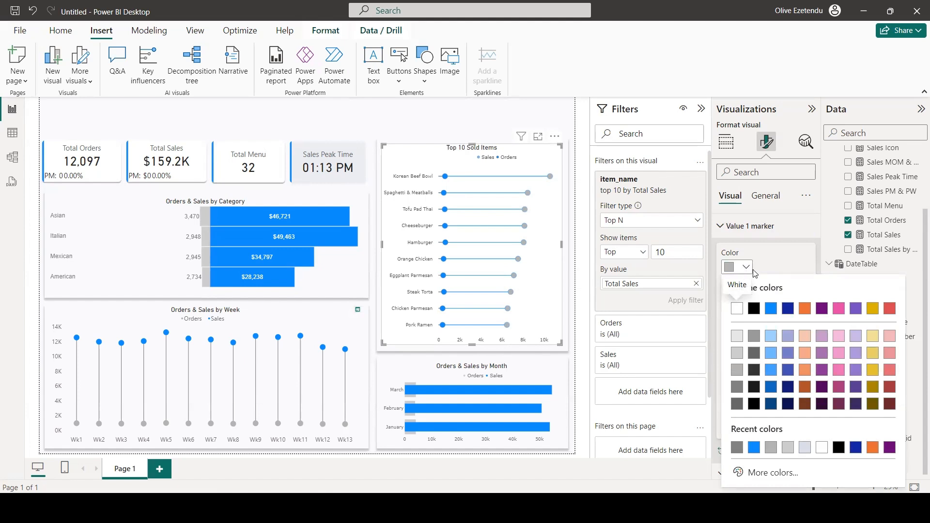
left_click(754, 447)
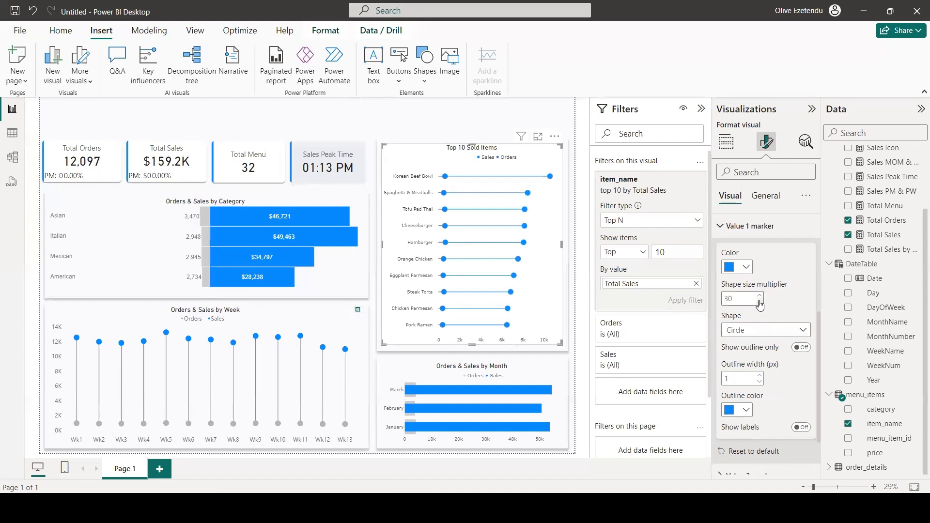
scroll(759, 306, "down", 2)
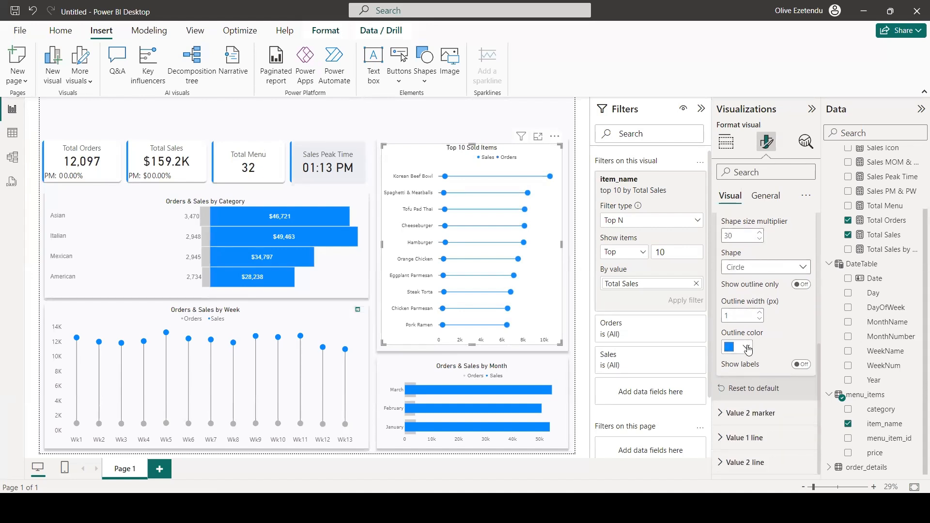
left_click(748, 347)
left_click(755, 293)
Step: Set the Value 2 marker's color to light grey and its outline color to blue
left_click(741, 415)
scroll(750, 400, "down", 3)
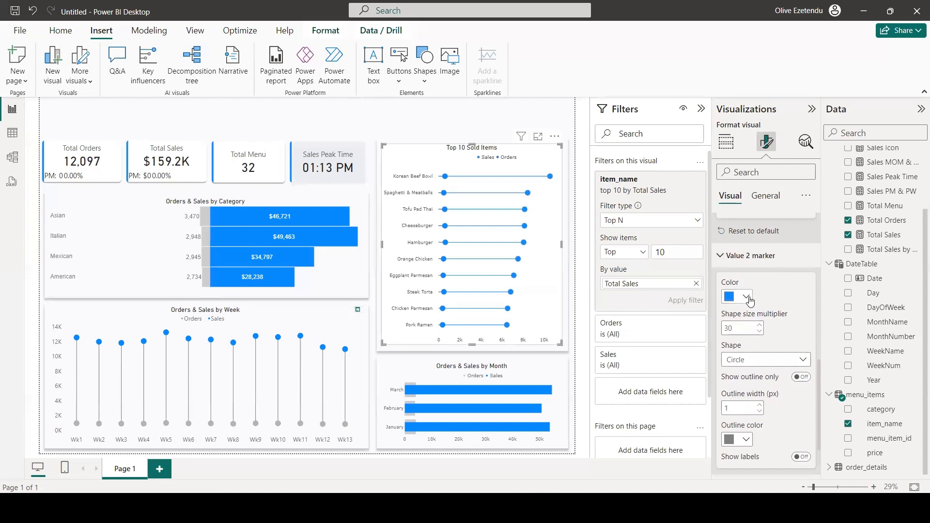
left_click(747, 297)
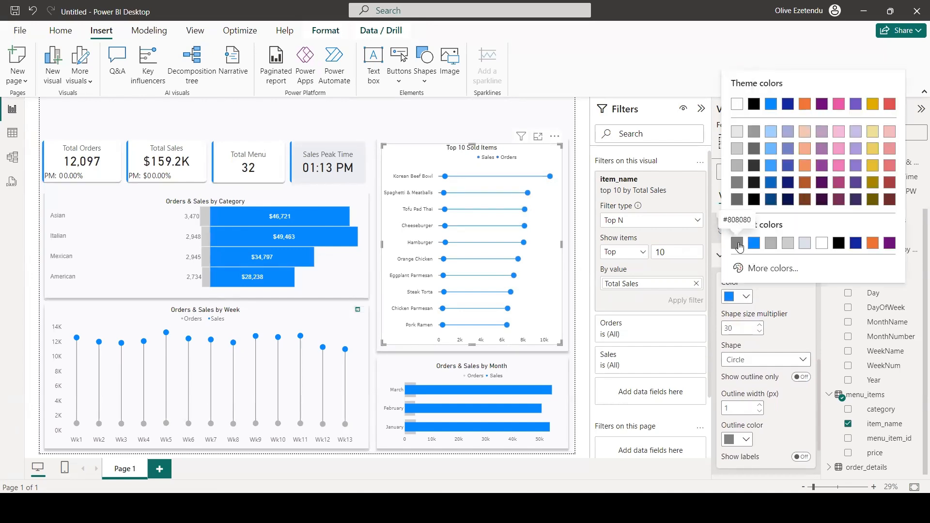
left_click(739, 246)
scroll(743, 300, "down", 2)
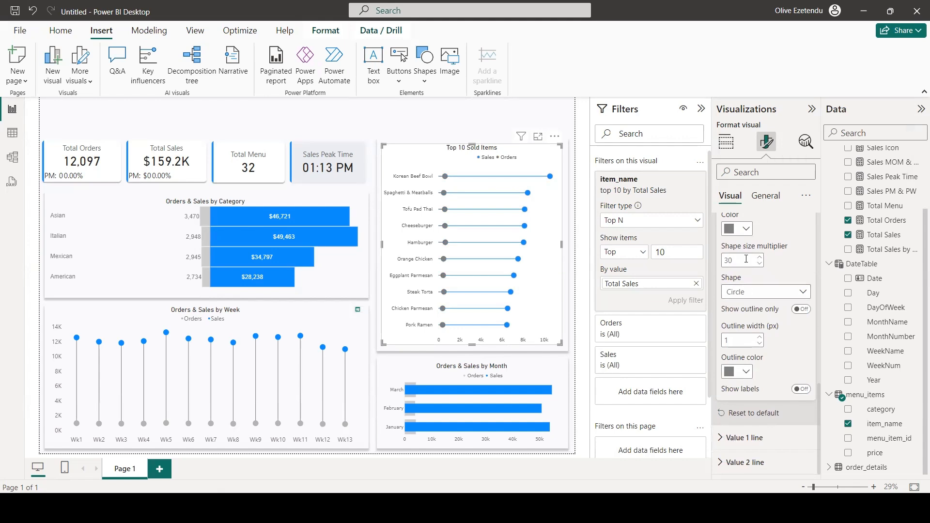
left_click(746, 230)
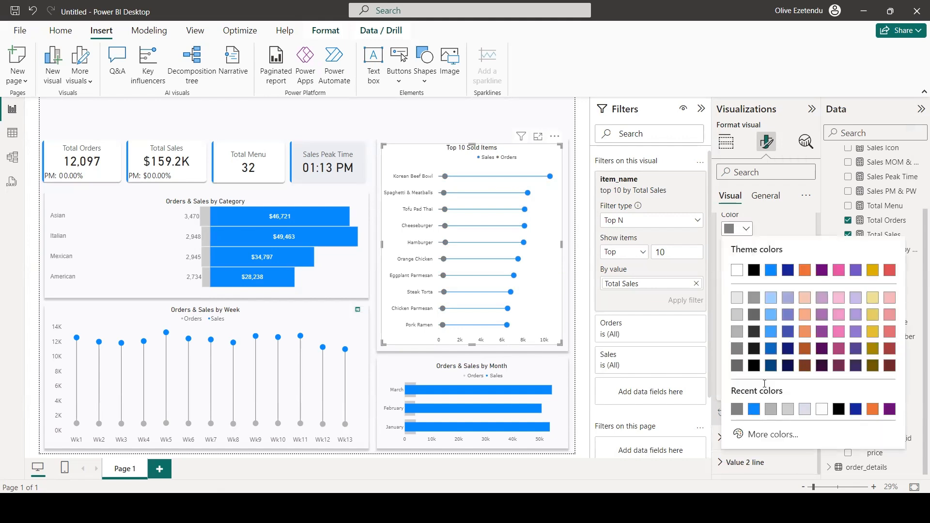
left_click(738, 330)
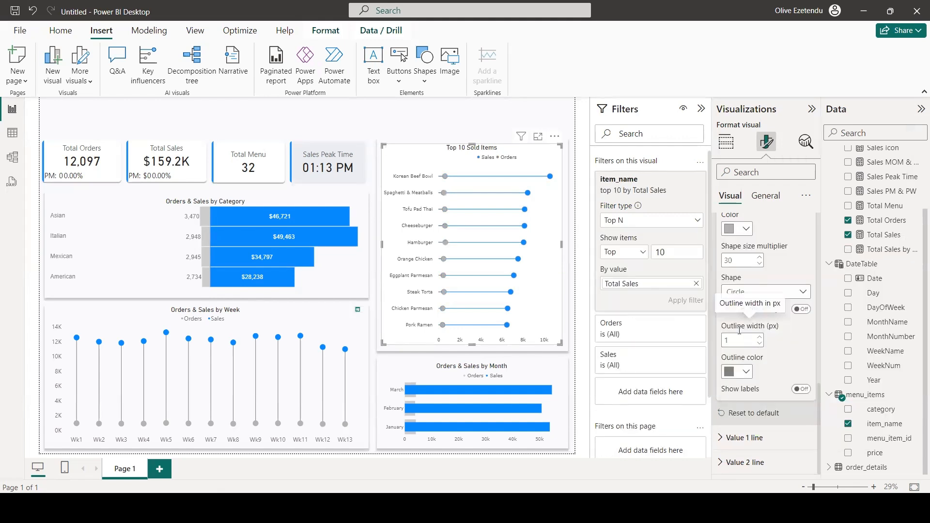
left_click(746, 372)
left_click(771, 324)
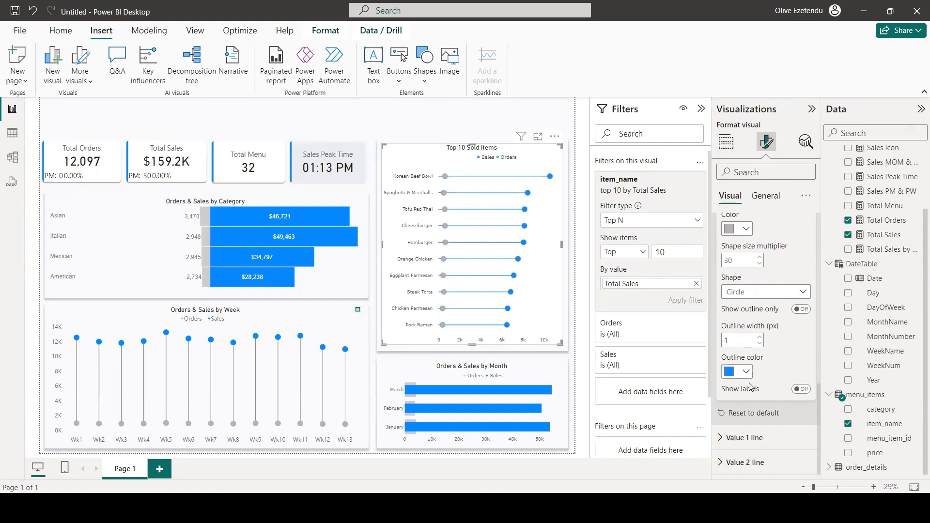
Step: Set the bar border color of the Value 1 line to dark grey in the Top 10 Sold Items chart
left_click(744, 437)
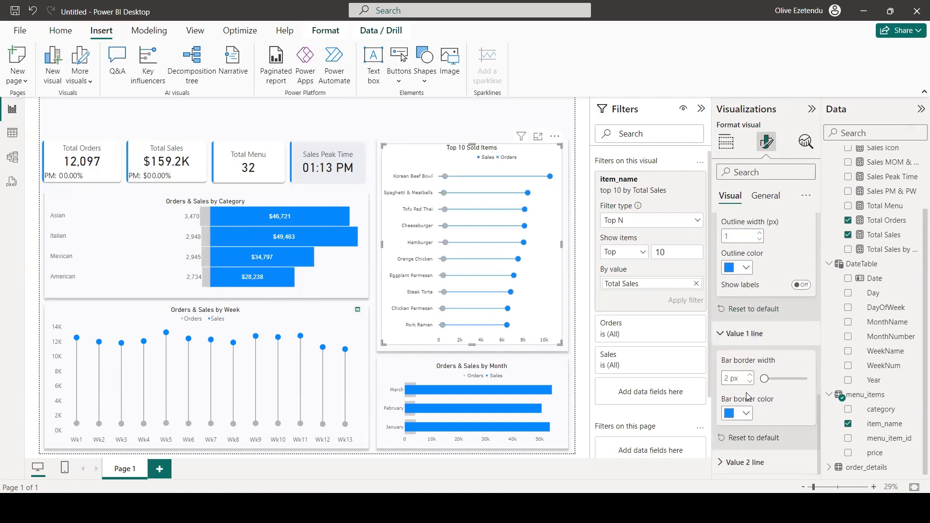
left_click(745, 414)
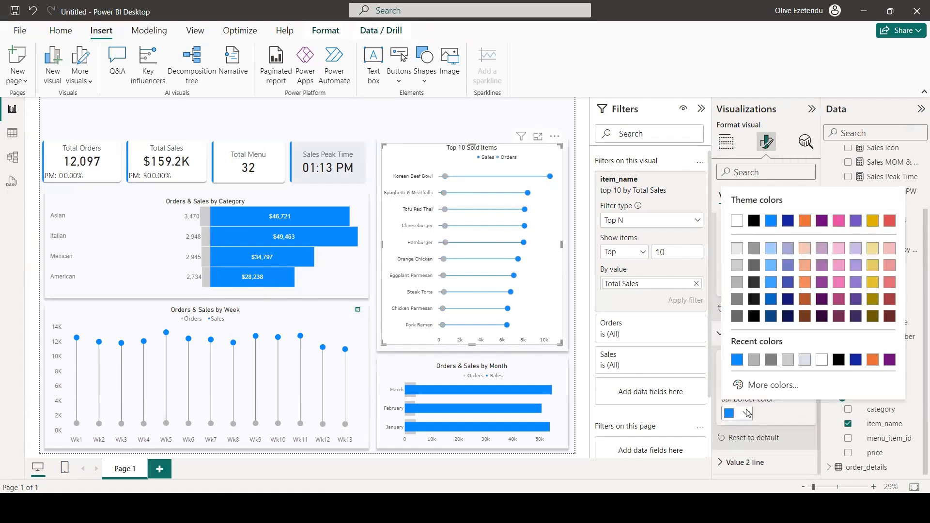
left_click(771, 361)
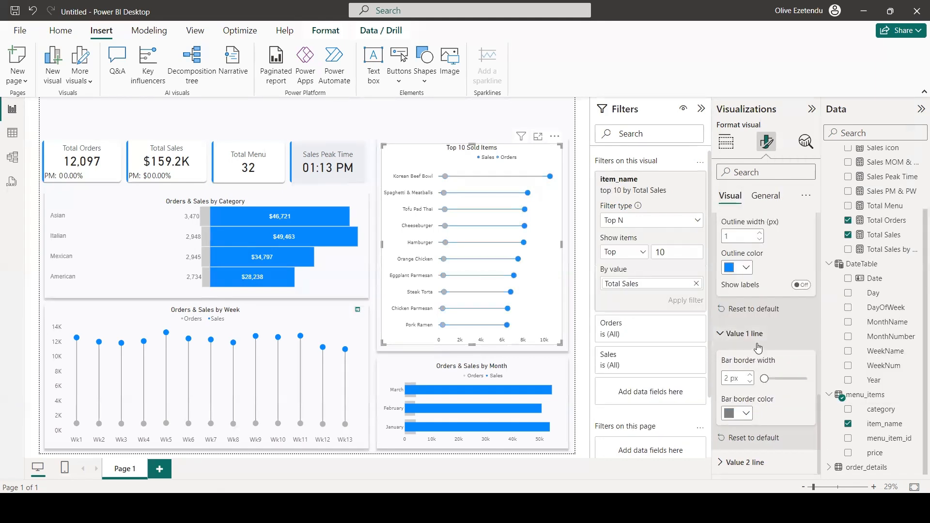
Step: Set the bar border color of the Value 2 line to blue #118DFF in the Top 10 Sold Items chart
left_click(743, 462)
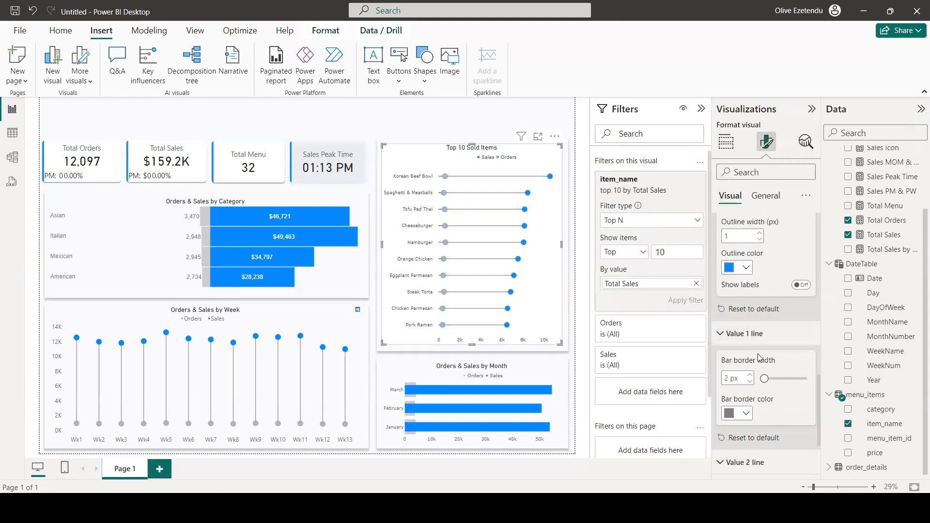
scroll(746, 446, "down", 2)
left_click(746, 438)
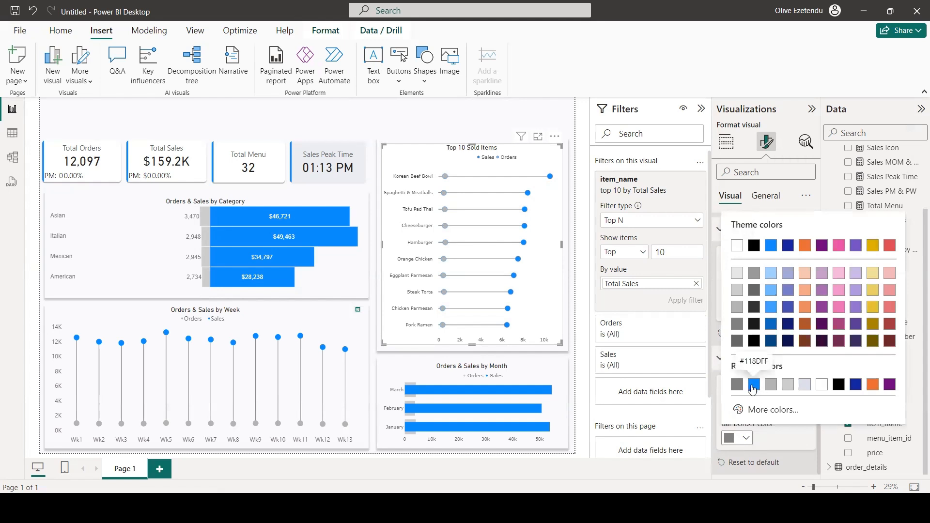
left_click(749, 386)
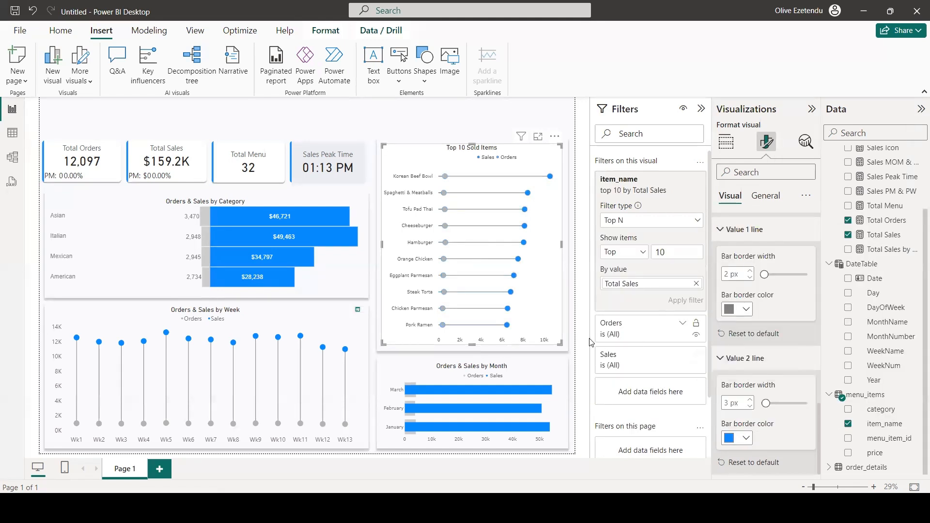
Step: Set the background transparency of the Top 10 Sold Items chart to 100%
left_click(767, 197)
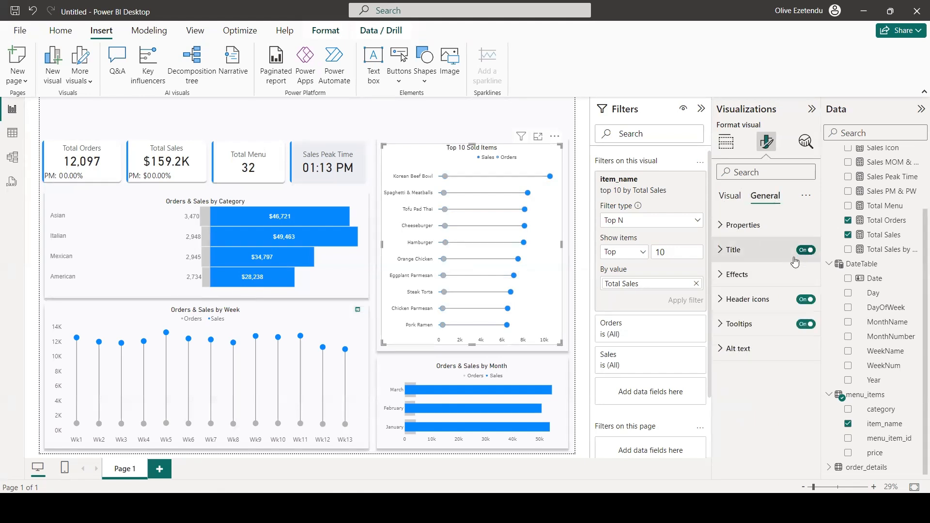
left_click(765, 276)
left_click_drag(770, 371, 808, 371)
left_click(519, 121)
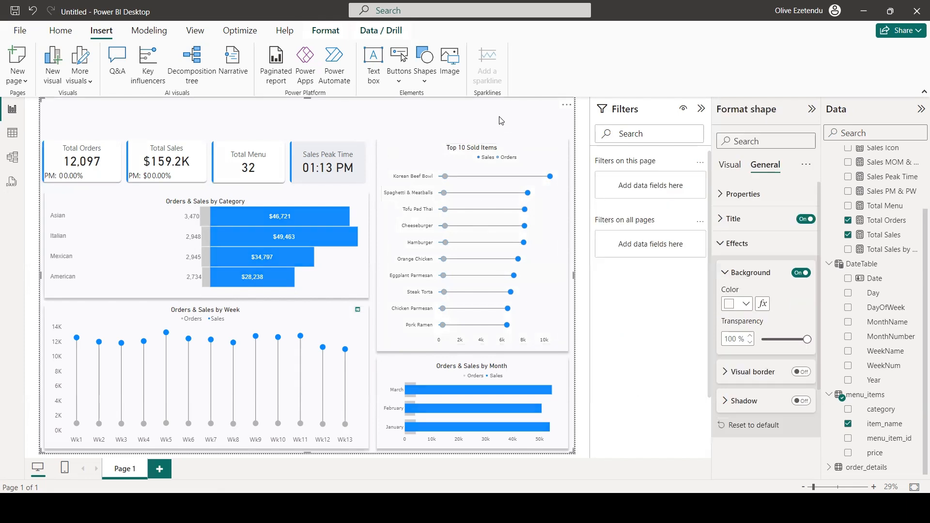
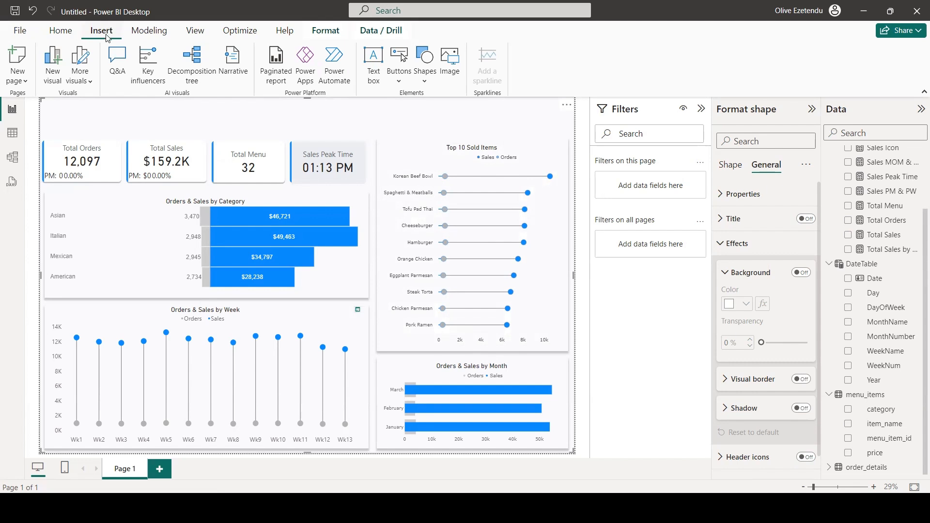
Step: Insert the Orange_Black_Circle_Badge_Illustration_Restaurant_Logo-removebg PNG image from the Downloads folder
left_click(449, 62)
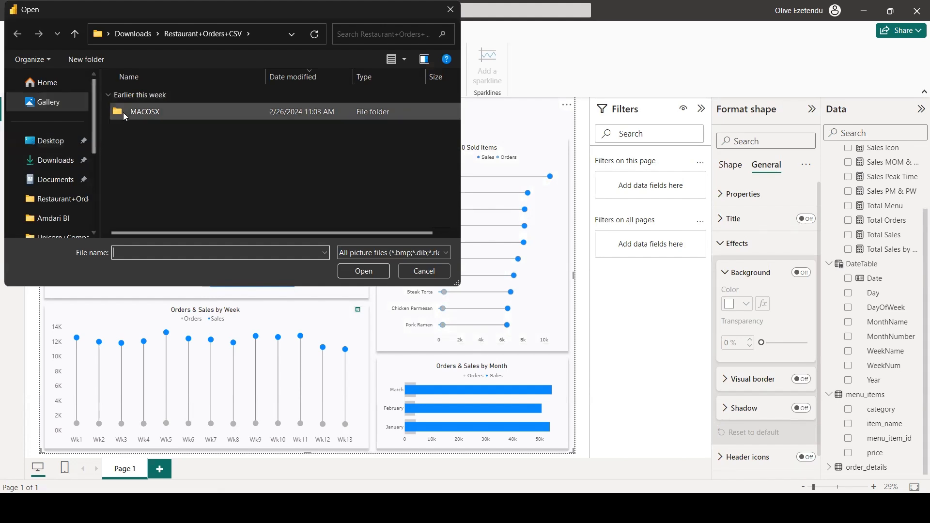
left_click(60, 168)
left_click(189, 109)
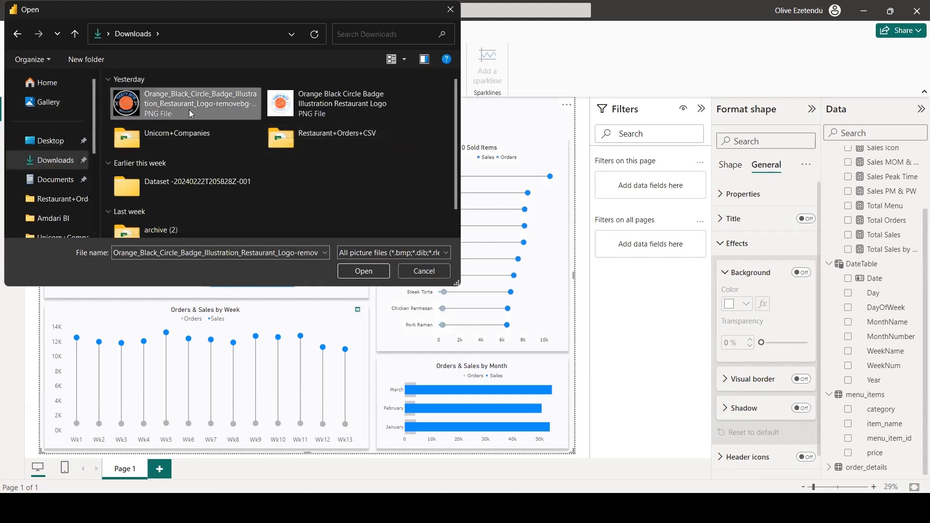
left_click(364, 271)
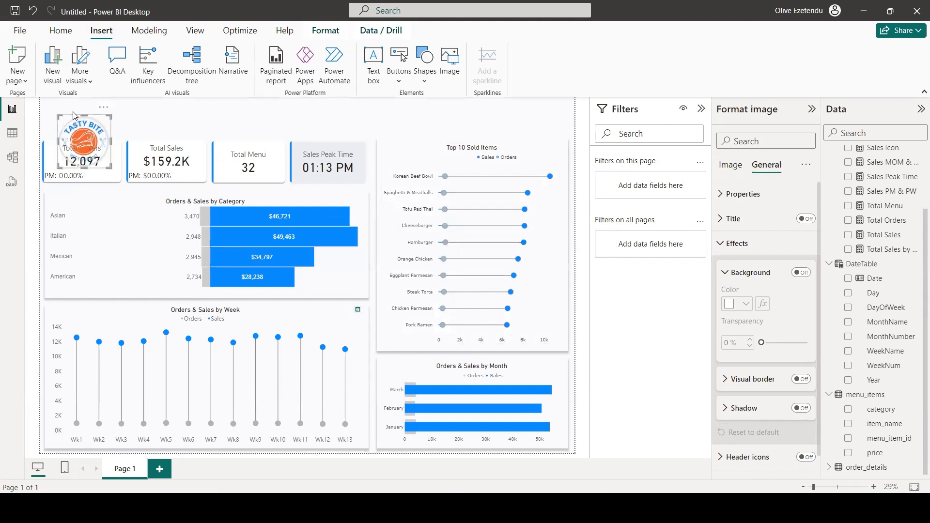
Step: Move the Tasty Bite logo to the upper-left corner of the report page and shrink it to fit above the Total Orders card
left_click_drag(74, 115, 69, 114)
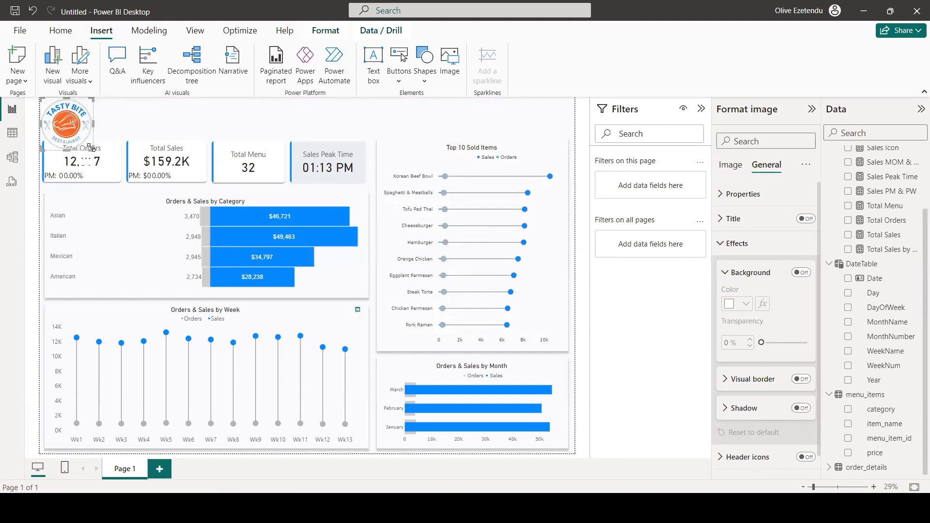
left_click_drag(91, 147, 82, 113)
left_click(171, 130)
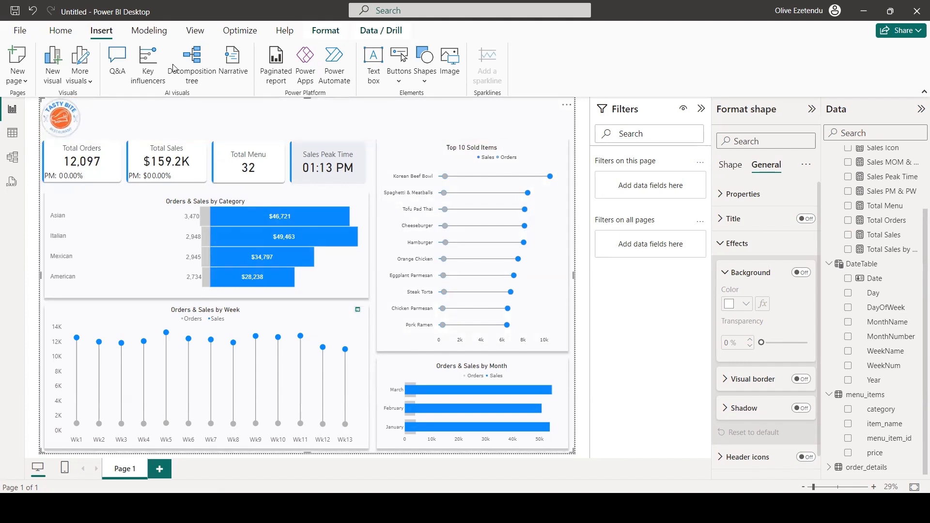
Step: Insert a rectangle shape and size it into a narrow vertical bar beside the Tasty Bite logo
left_click(426, 66)
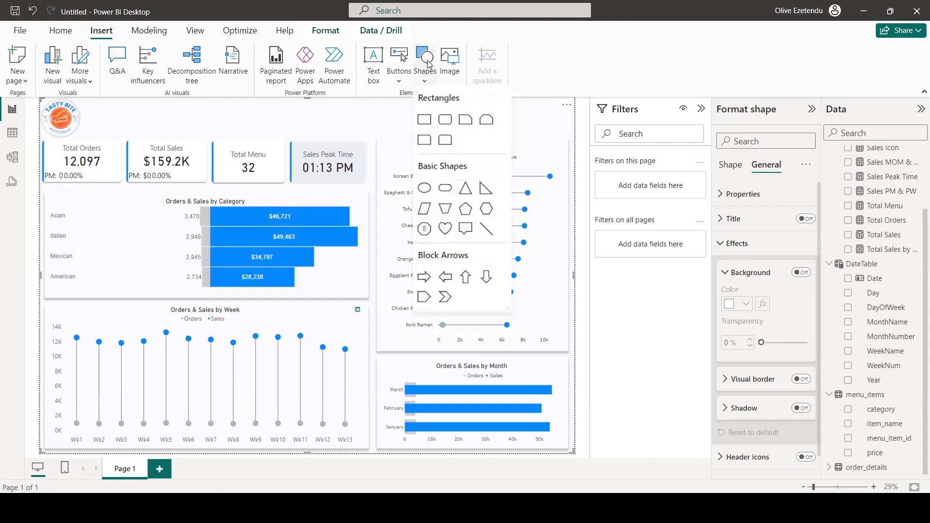
left_click(425, 124)
mouse_move(108, 139)
left_mouse_down()
mouse_move(138, 125)
mouse_move(112, 141)
mouse_move(92, 136)
left_mouse_up()
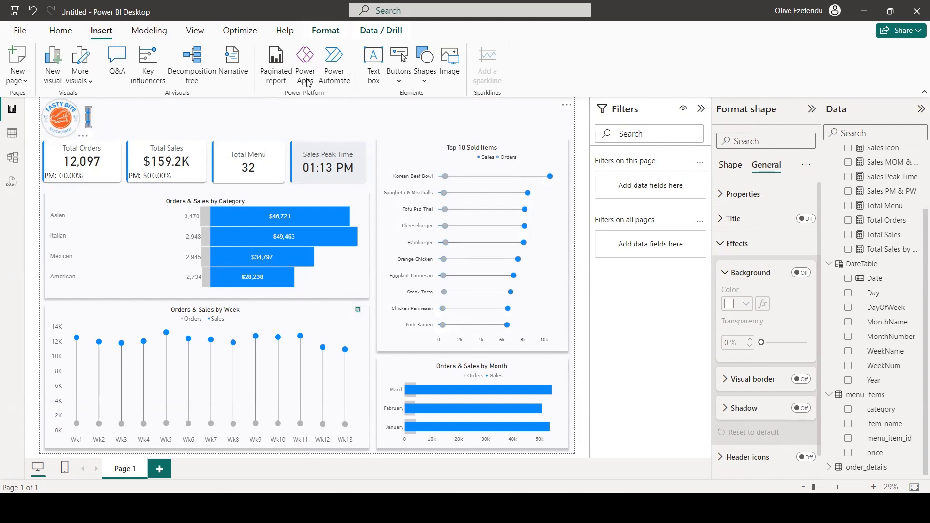
Step: Add a size 60 "Sales Analysis" text box beside the blue bar and set its background transparency to 99%
left_click(319, 113)
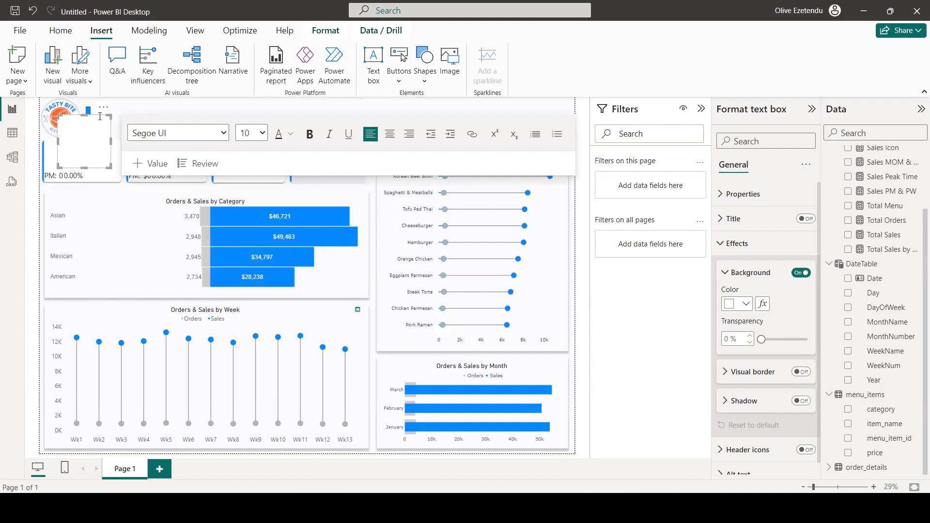
left_click_drag(119, 121, 136, 107)
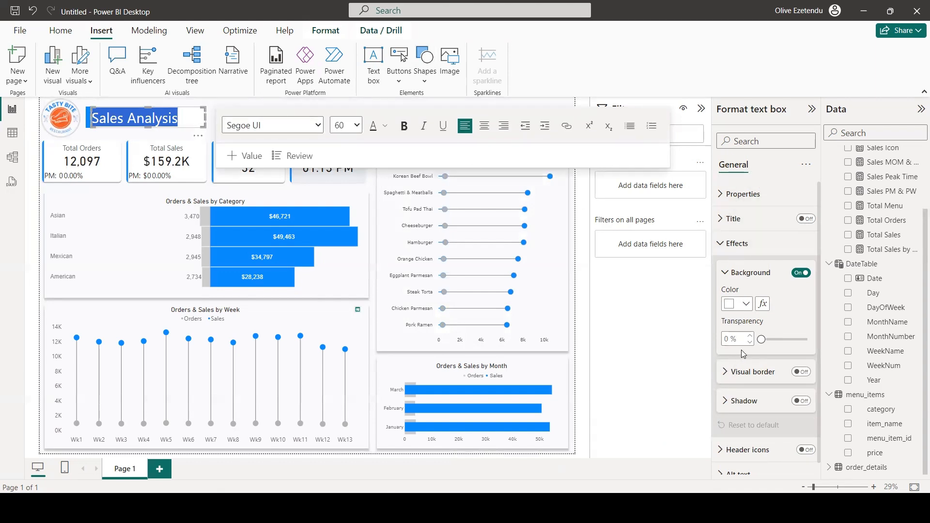
left_click_drag(763, 338, 806, 339)
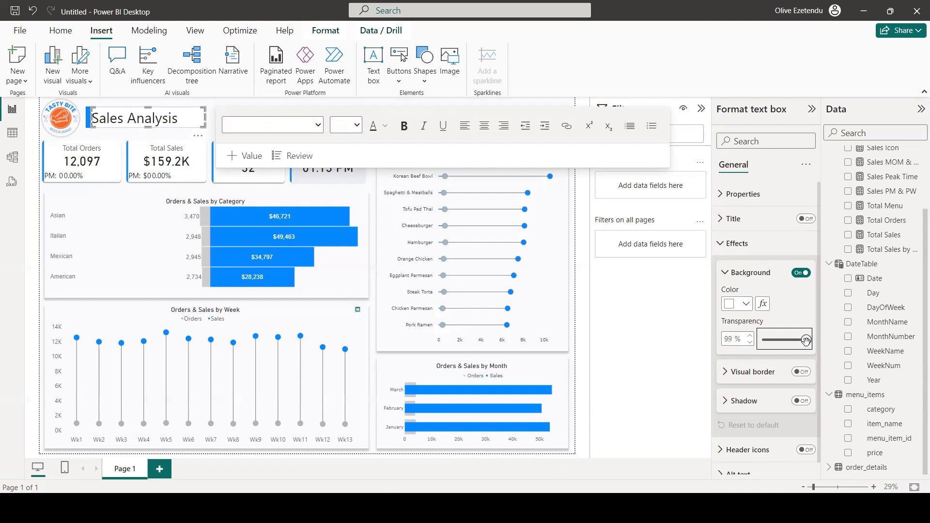
left_click(595, 342)
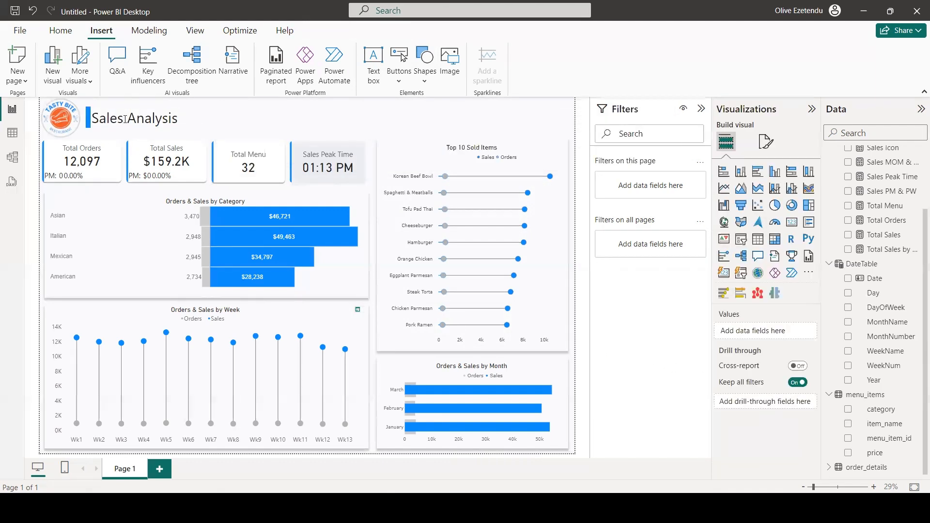
left_click(125, 119)
left_click(579, 274)
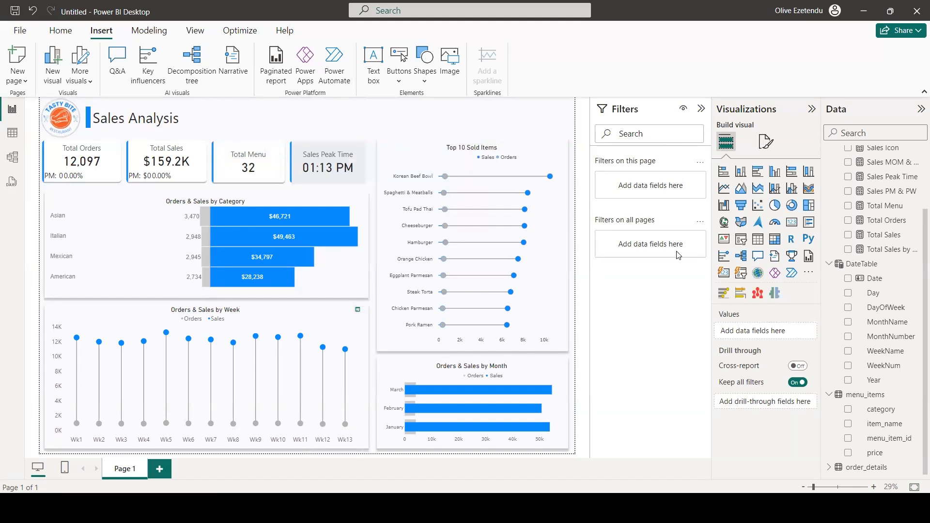
Step: Add a button slicer on MonthName from DateTable and fit it into the page header above the Top 10 Sold Items chart
left_click(741, 273)
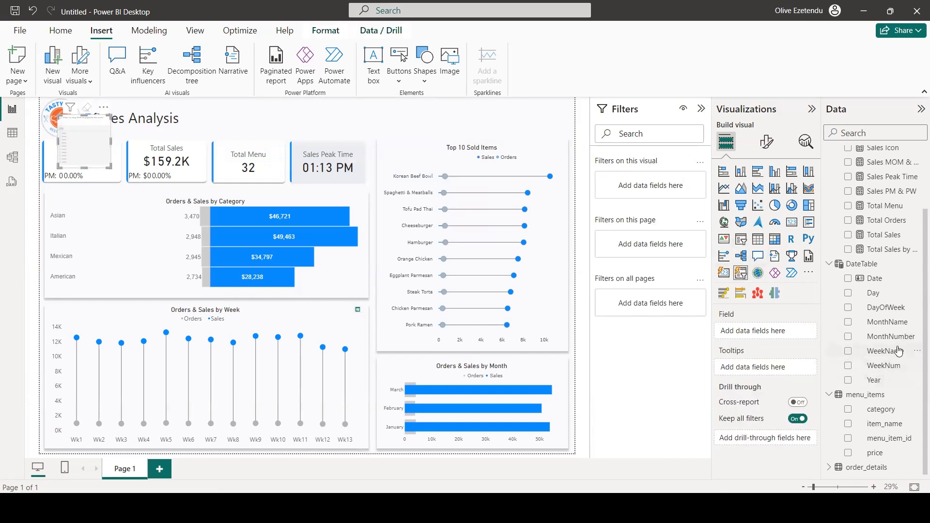
left_click_drag(893, 323, 781, 329)
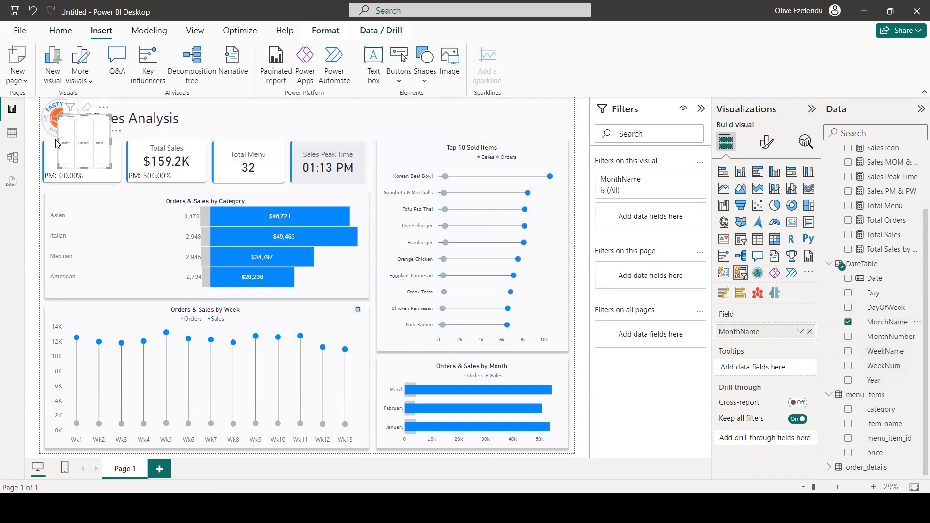
left_click_drag(57, 143, 433, 124)
left_click_drag(377, 136, 380, 133)
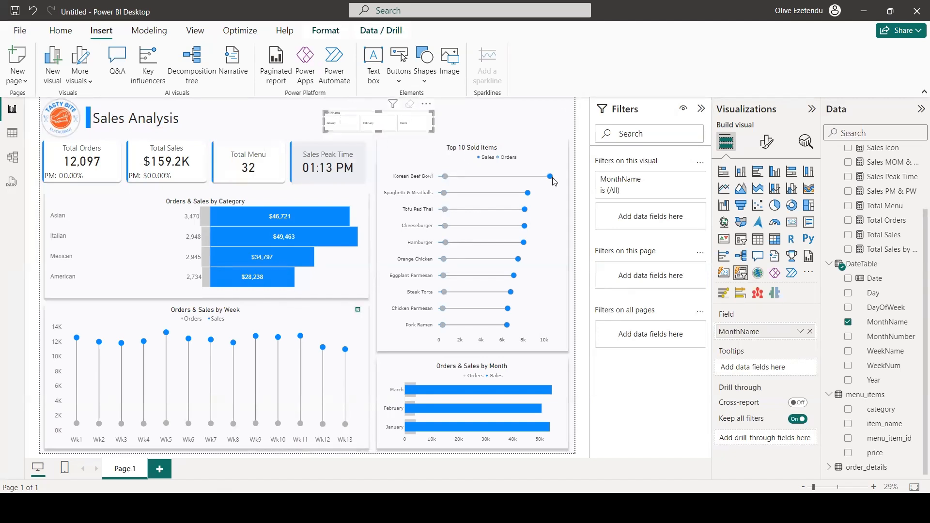
Step: Set the rounded corners of the month slicer's rounded rectangle buttons to 5 px
left_click(767, 143)
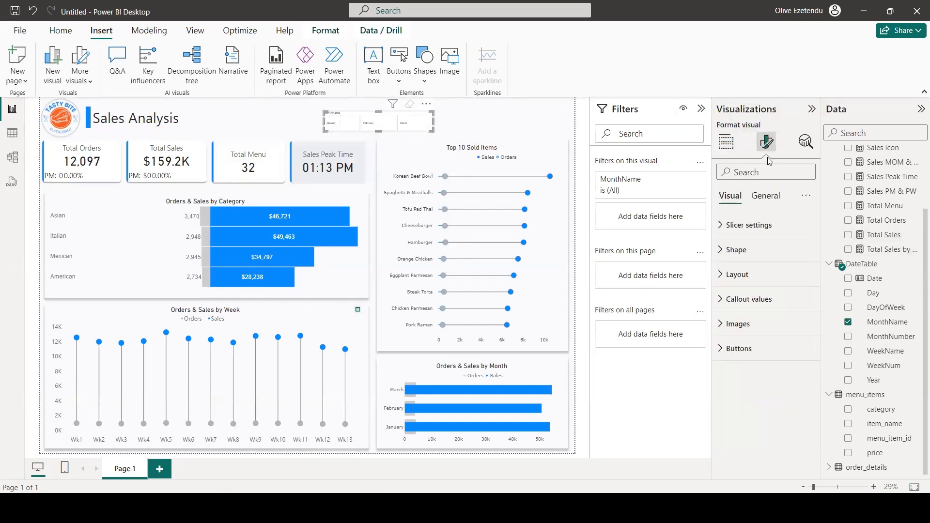
left_click(745, 227)
left_click(736, 354)
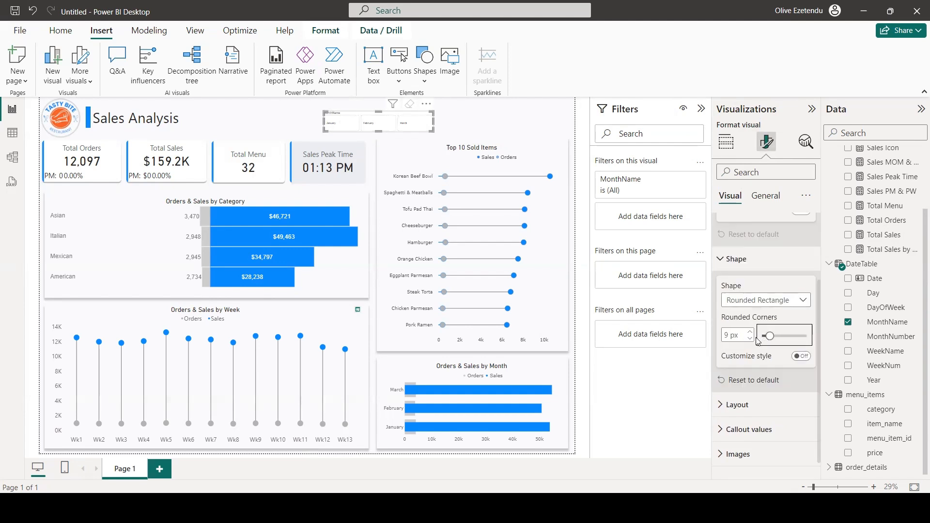
left_click(751, 339)
left_click(750, 339)
left_click(751, 339)
left_click(750, 339)
scroll(741, 368, "down", 1)
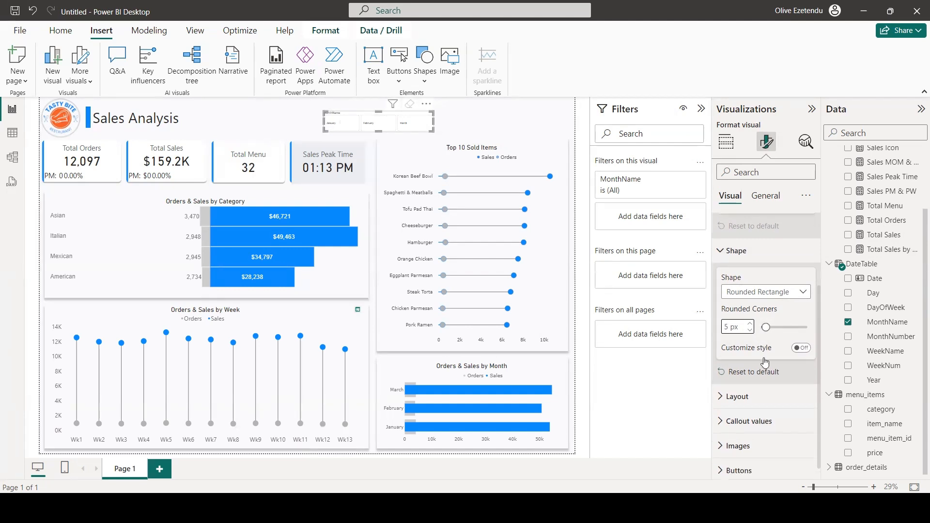
Step: Set the font size of the month slicer's callout values to 30
left_click(735, 386)
scroll(753, 368, "down", 5)
left_click(754, 413)
scroll(760, 367, "down", 4)
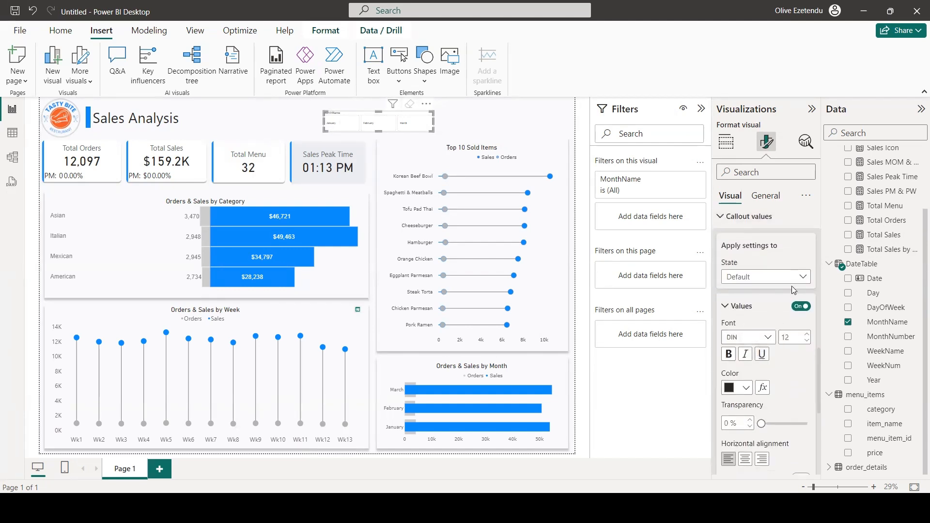
double_click(789, 338)
type("30")
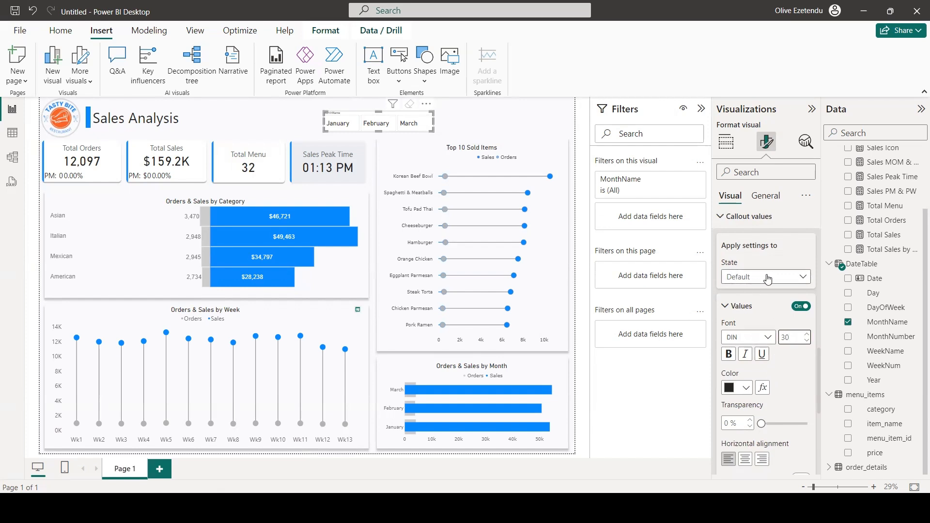
Step: Set the Default state callout value color of the month slicer to orange
left_click(800, 278)
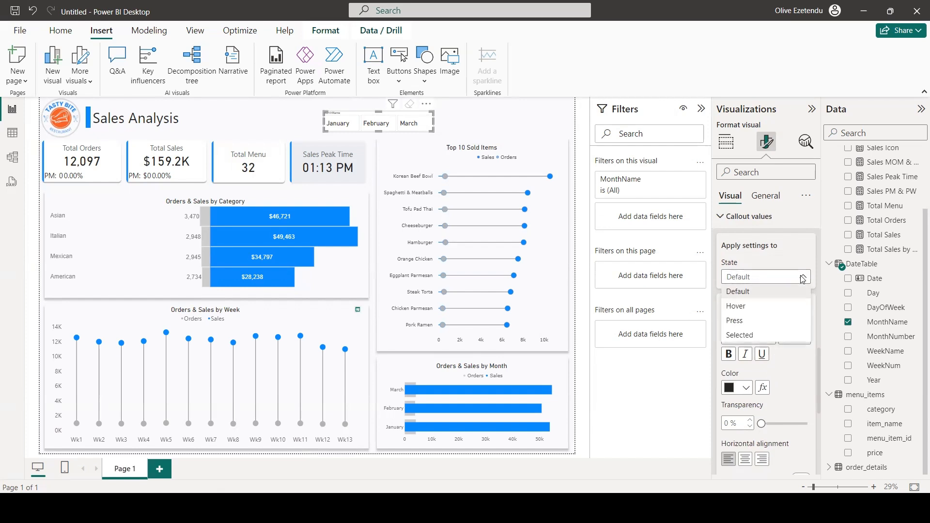
left_click(803, 280)
left_click(746, 388)
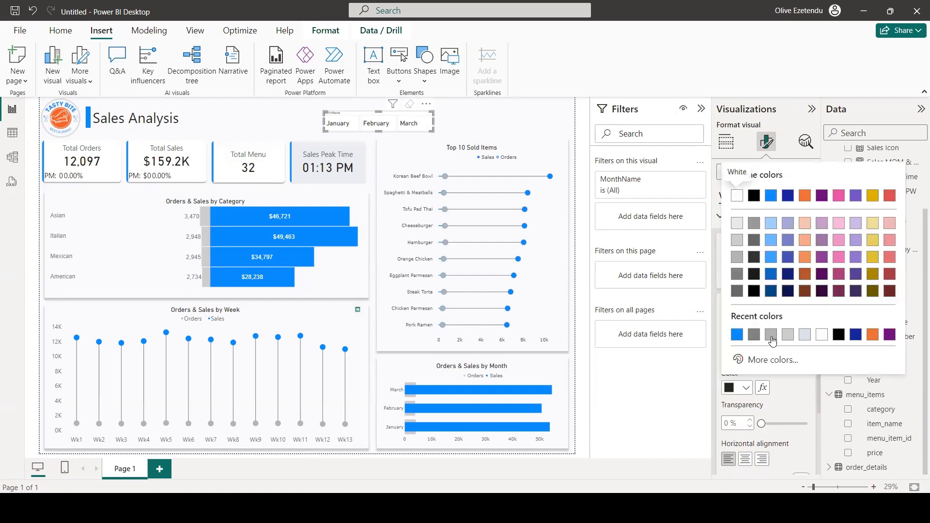
left_click(874, 335)
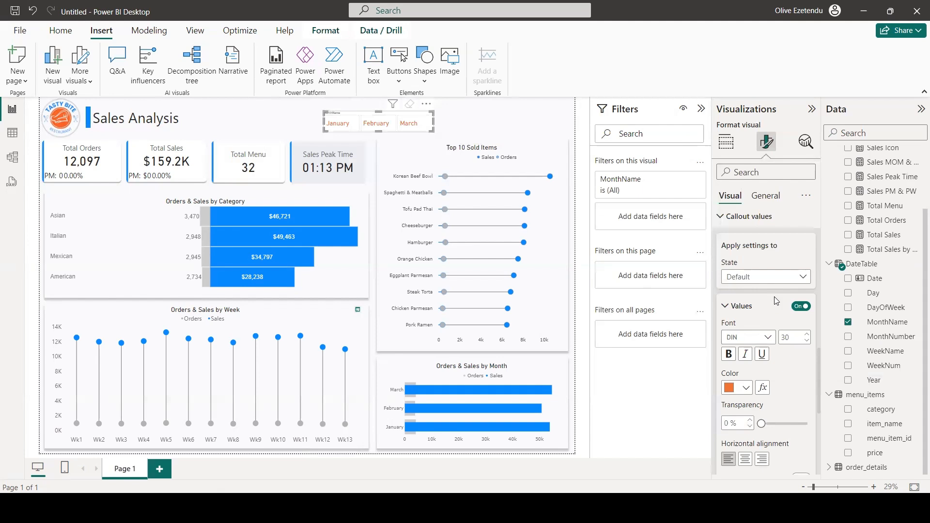
Step: Turn off the month slicer's title and center its callout values horizontally
left_click(766, 197)
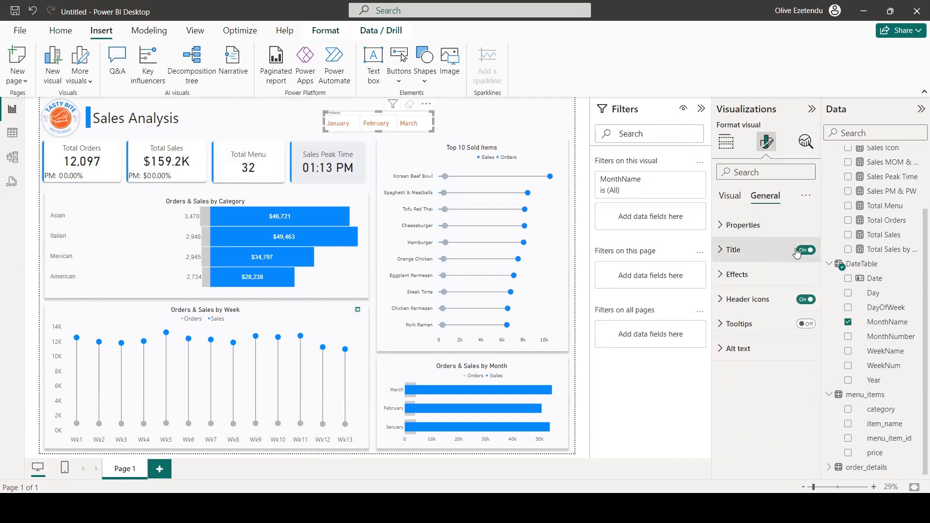
left_click(730, 196)
scroll(764, 368, "down", 5)
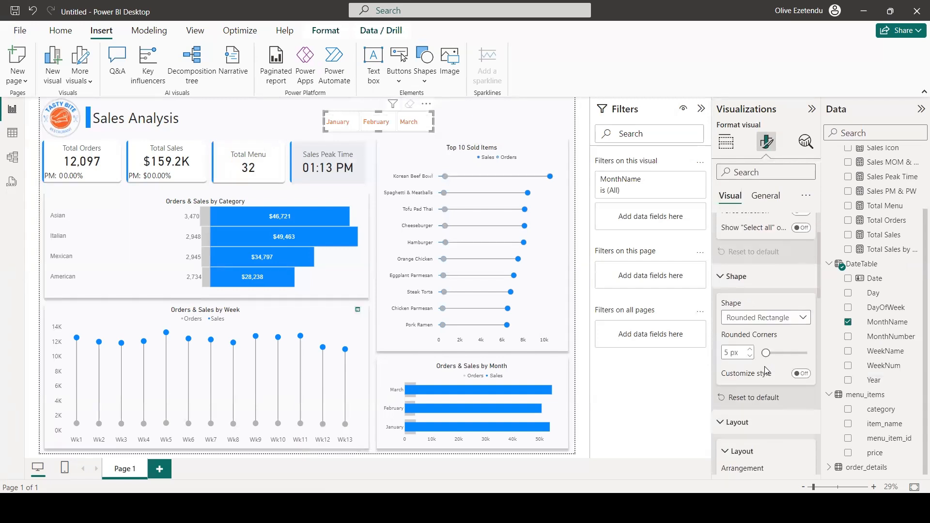
scroll(768, 366, "up", 5)
scroll(770, 363, "down", 5)
scroll(773, 362, "down", 5)
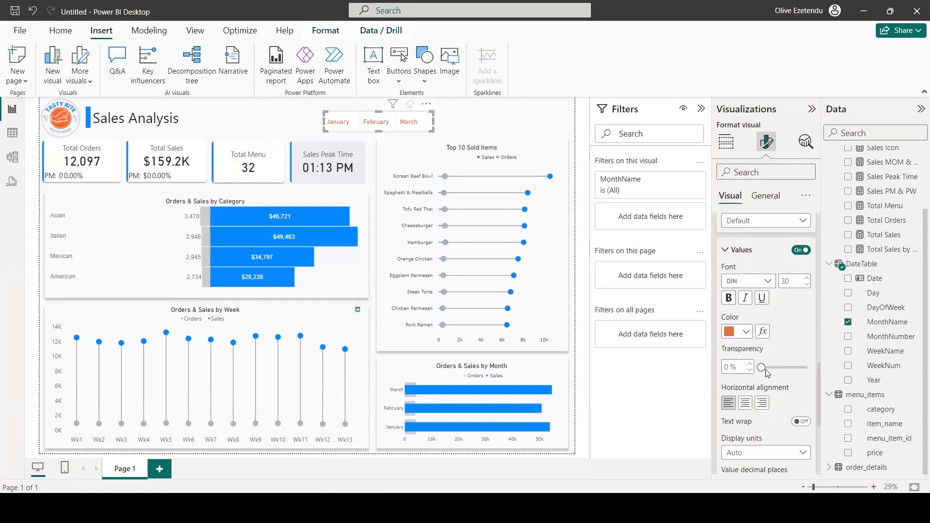
left_click(746, 403)
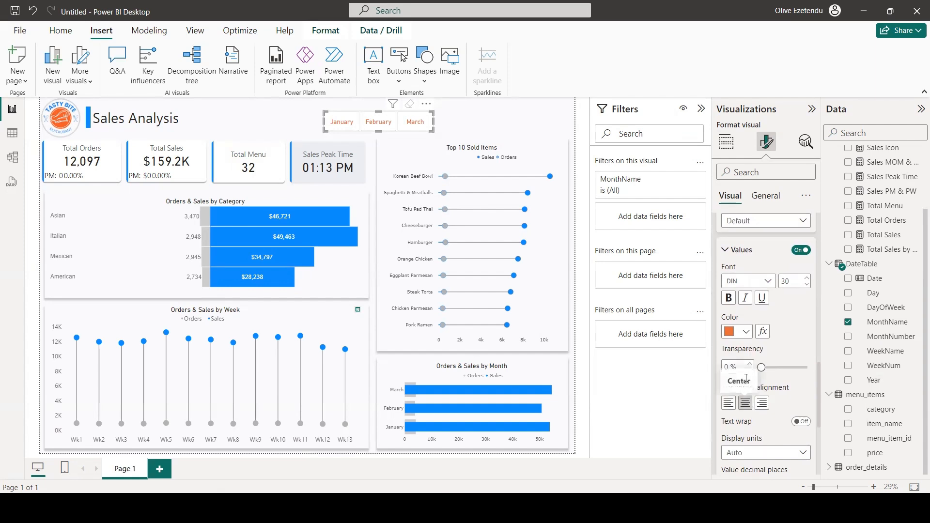
Step: Set the month slicer's callout value color to blue for the Press state
scroll(771, 349, "down", 3)
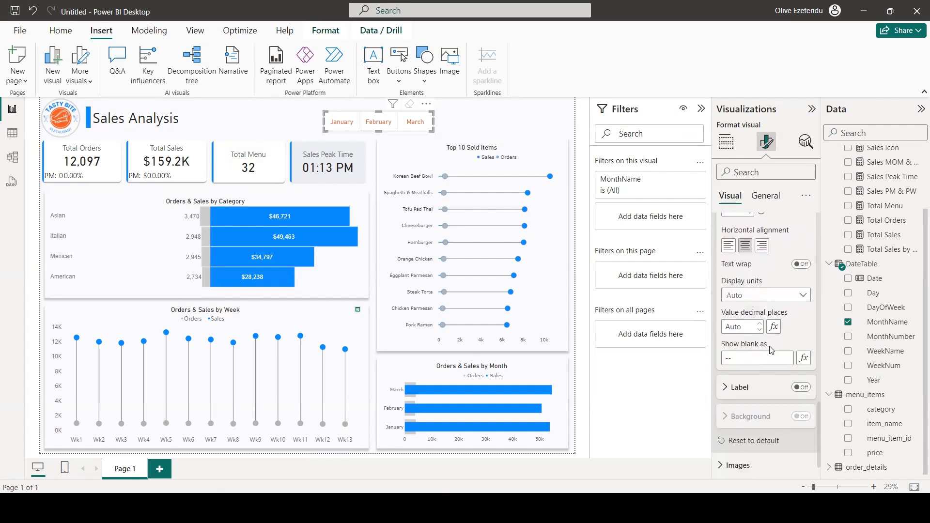
scroll(771, 350, "up", 5)
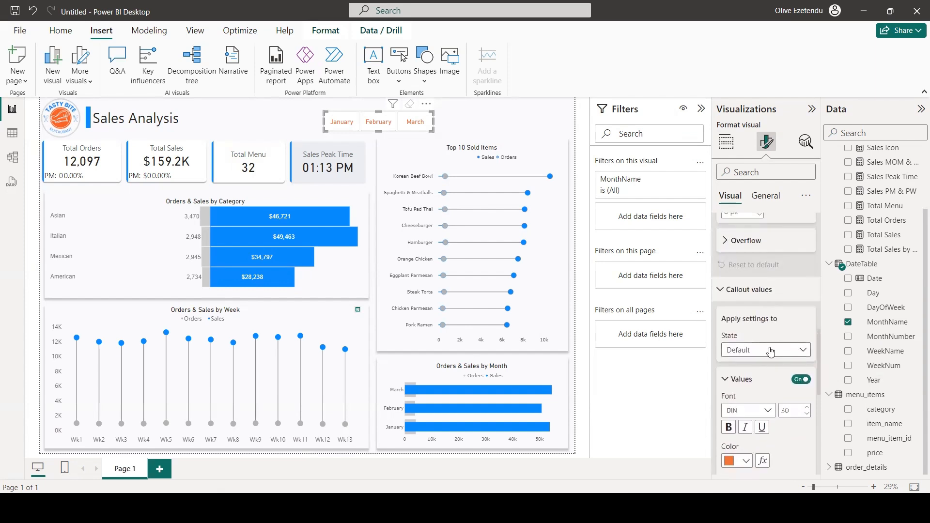
left_click(771, 350)
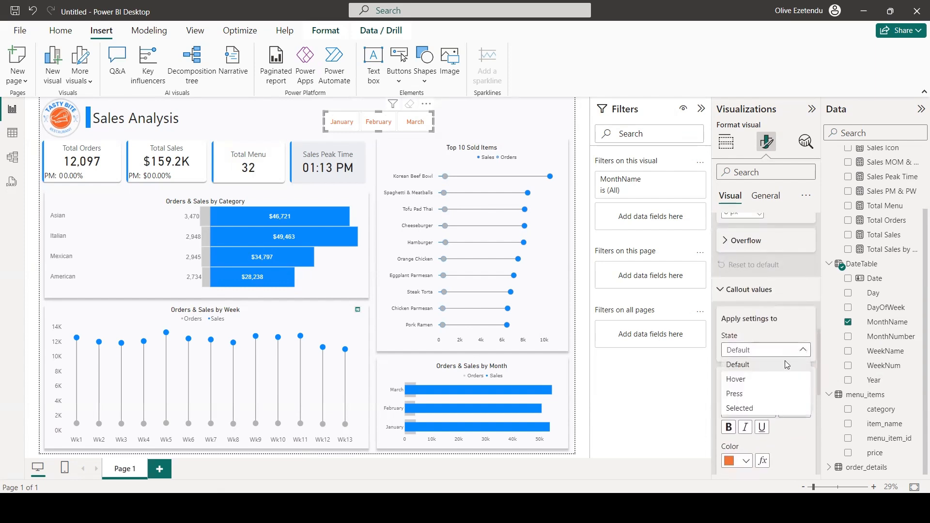
left_click(744, 381)
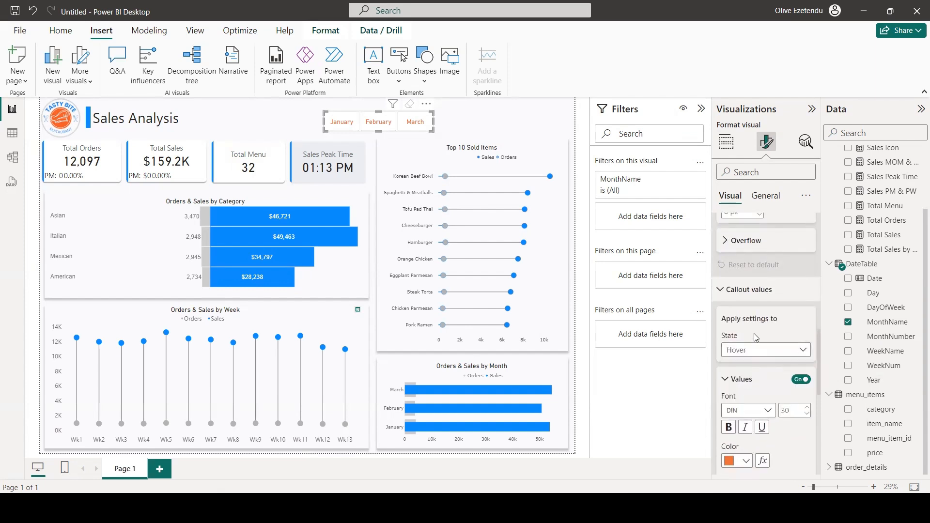
scroll(754, 333, "down", 1)
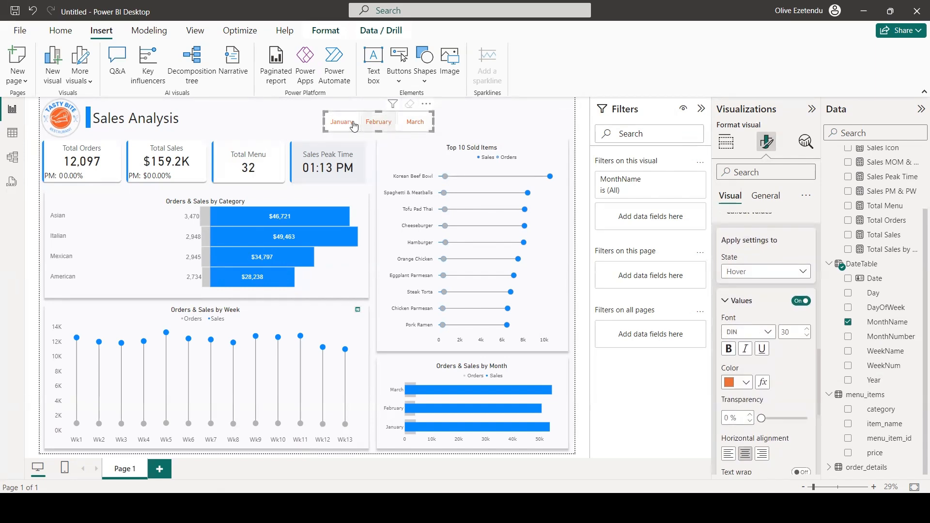
left_click(756, 272)
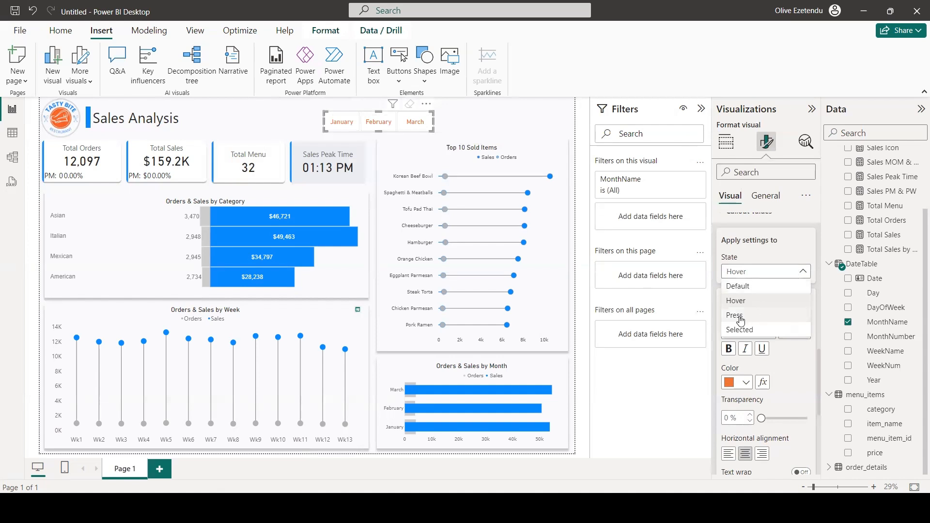
key("Escape")
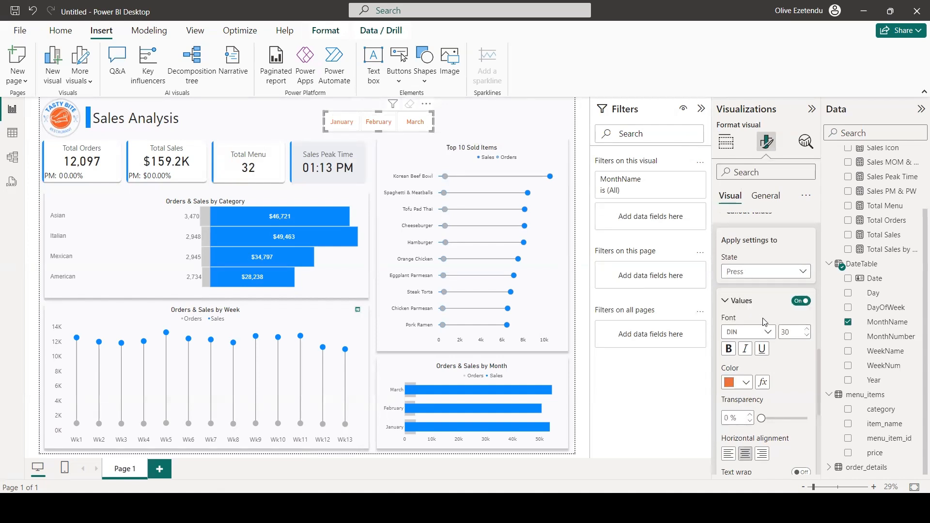
scroll(765, 322, "down", 3)
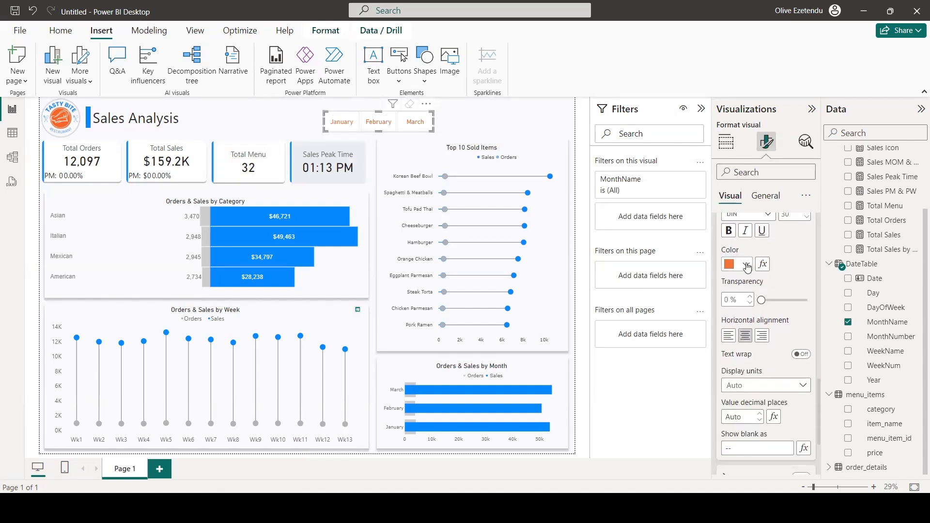
left_click(746, 264)
left_click(771, 305)
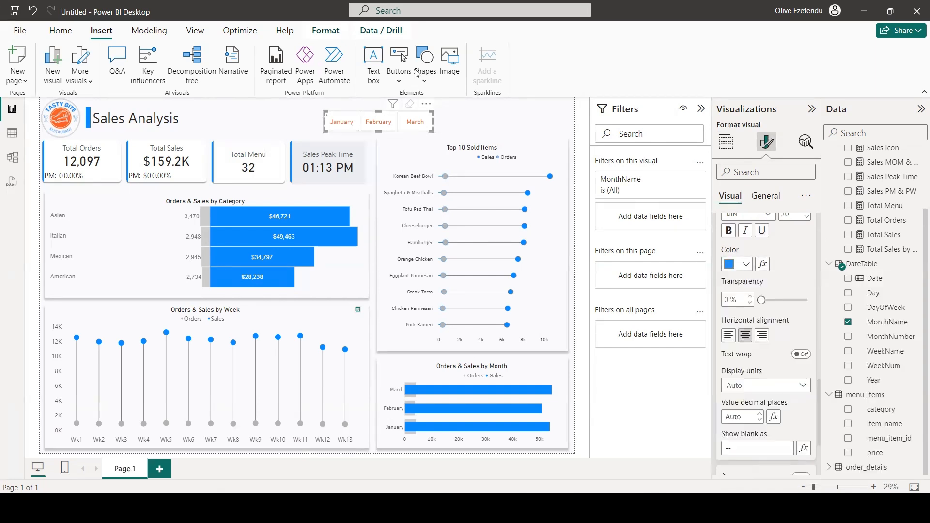
Step: Test the month slicer by selecting and clearing January twice to check the button colors
left_click(349, 122)
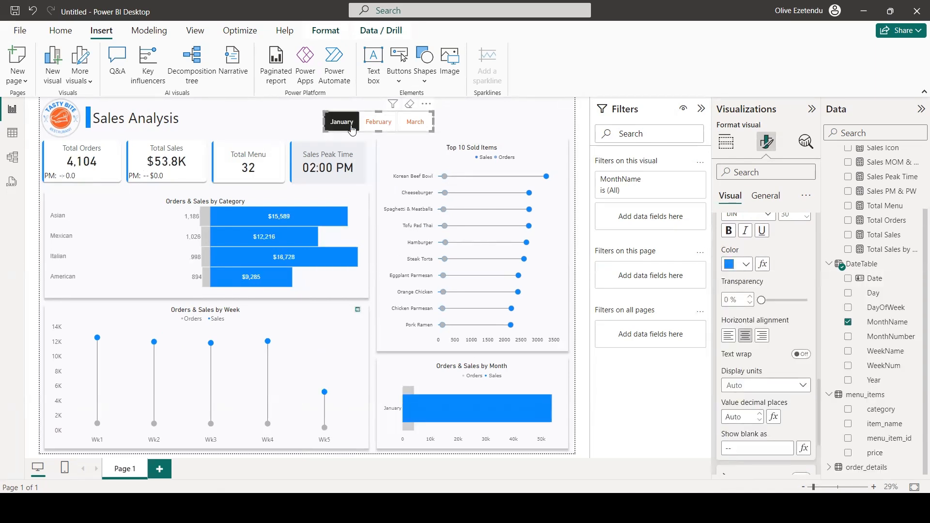
left_click(342, 122)
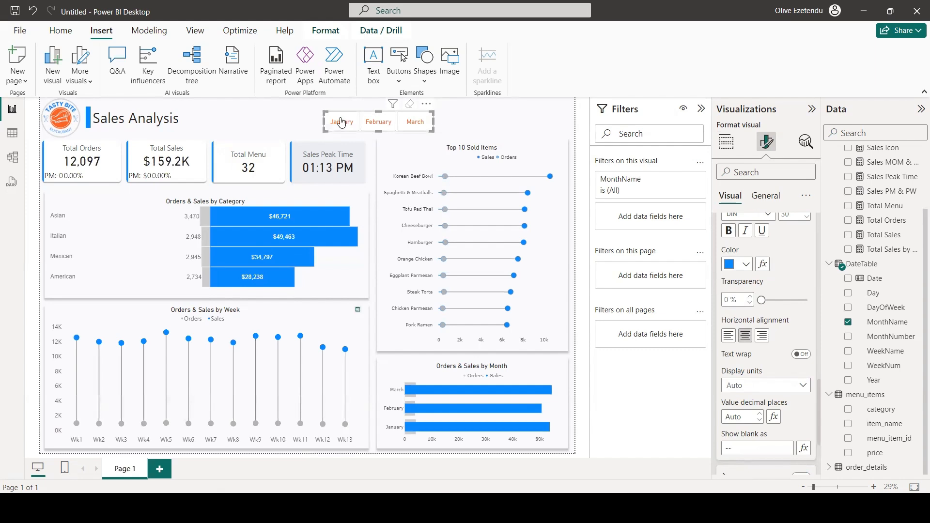
left_click(342, 122)
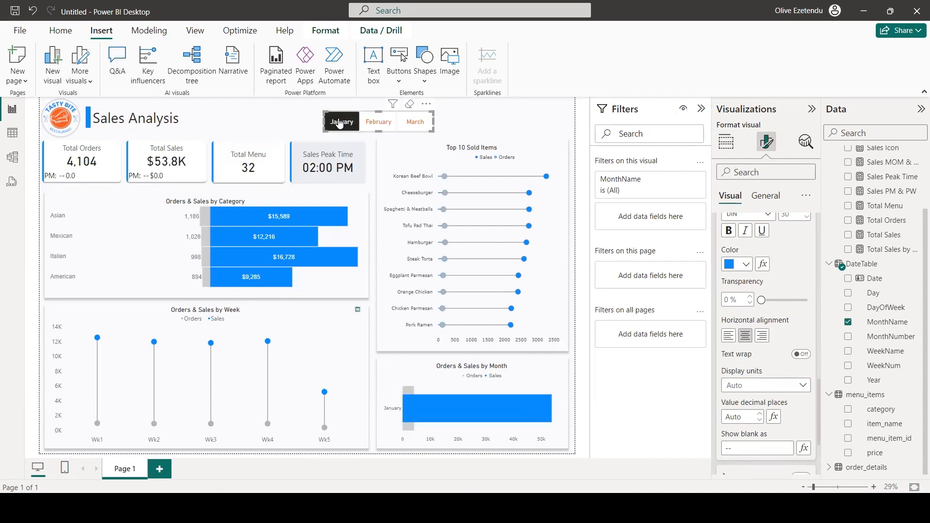
left_click(350, 127)
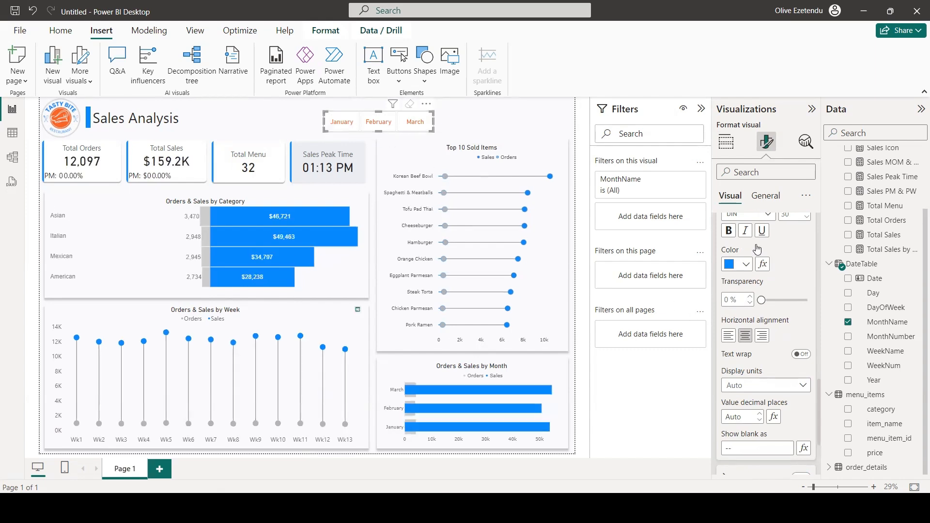
Step: Set the month slicer's callout value color to orange for the Press state
scroll(757, 249, "up", 2)
left_click(741, 343)
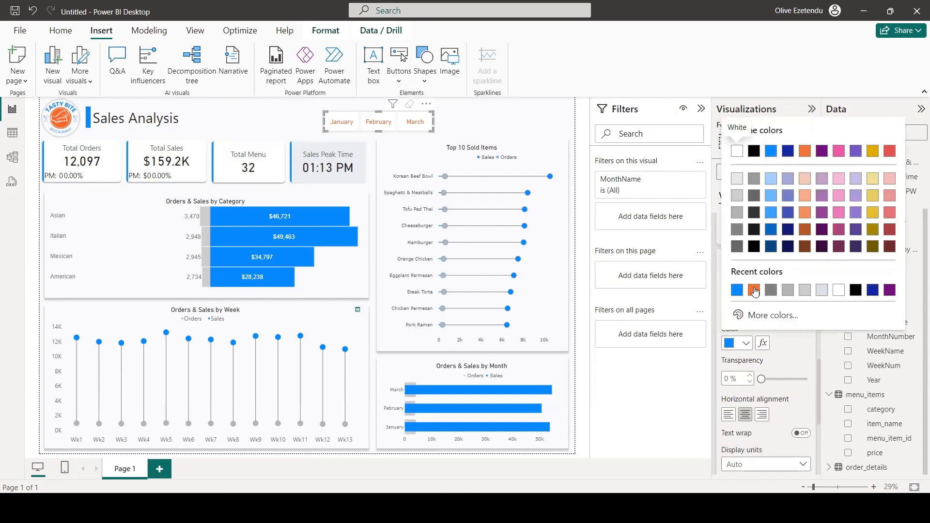
left_click(754, 290)
Step: Set the callout value color to blue for the Selected state and test it by selecting and clearing March
left_click(802, 233)
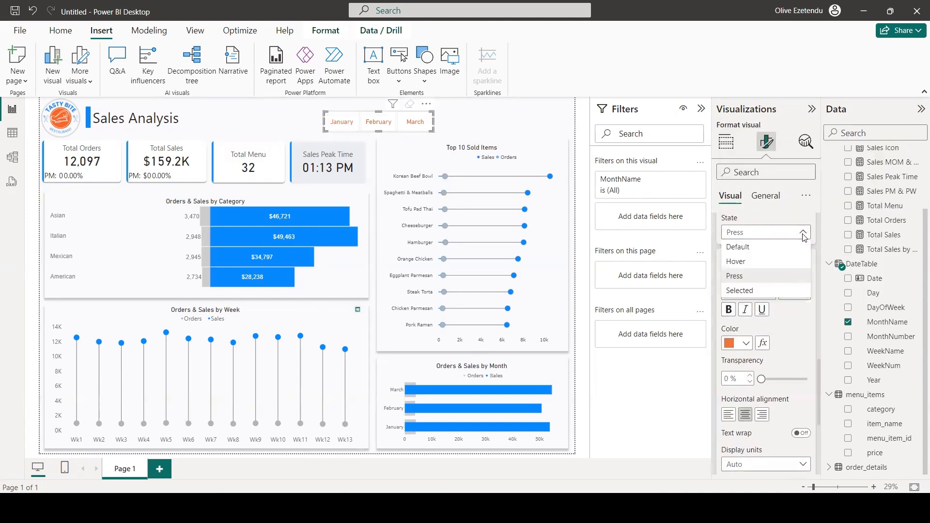
left_click(756, 292)
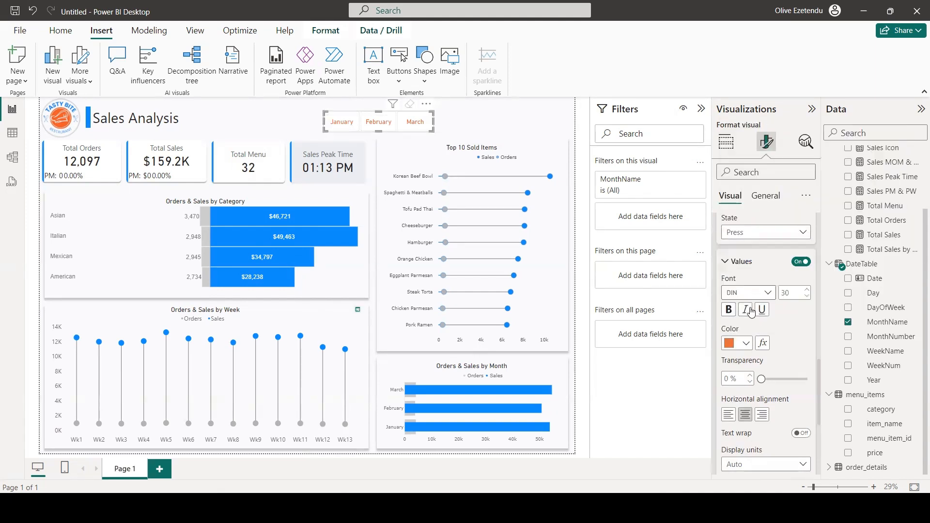
left_click(746, 345)
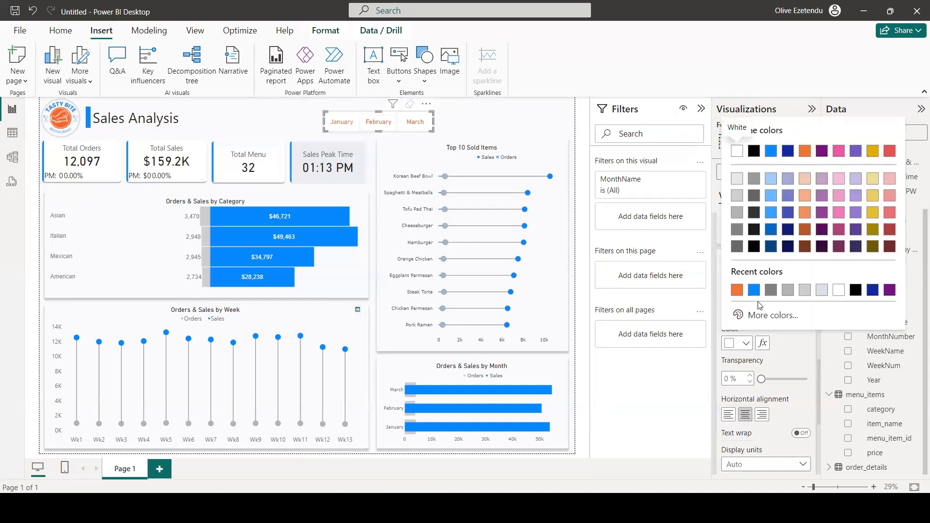
left_click(753, 291)
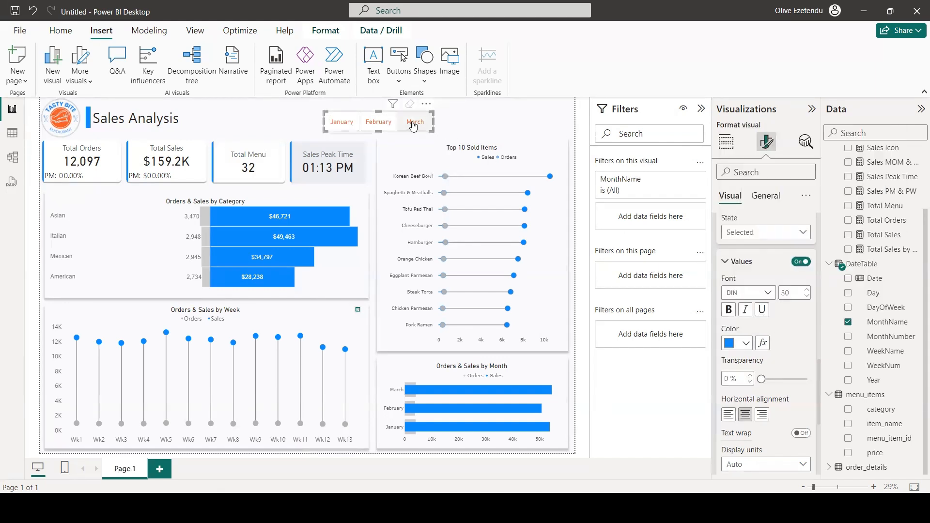
left_click(414, 130)
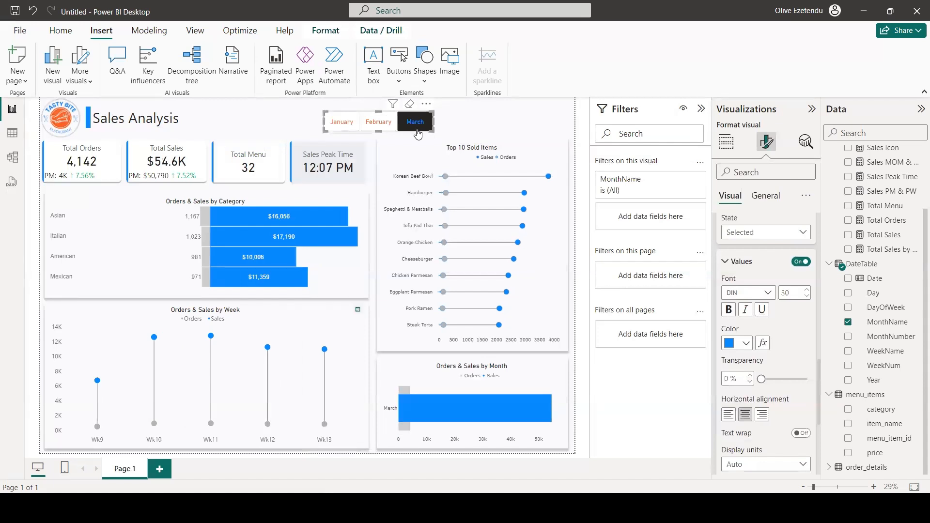
left_click(417, 130)
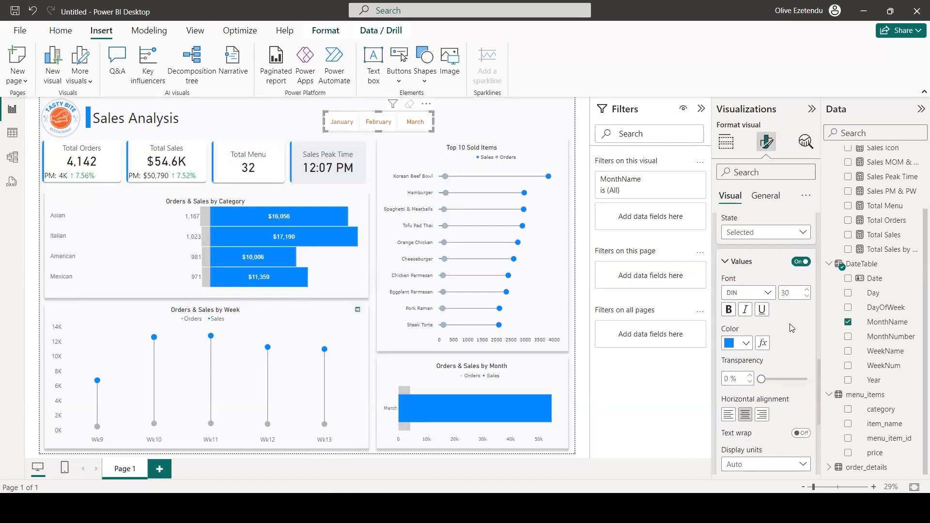
Step: Set the month slicer's callout value color to white for the Selected state
left_click(803, 234)
left_click(803, 233)
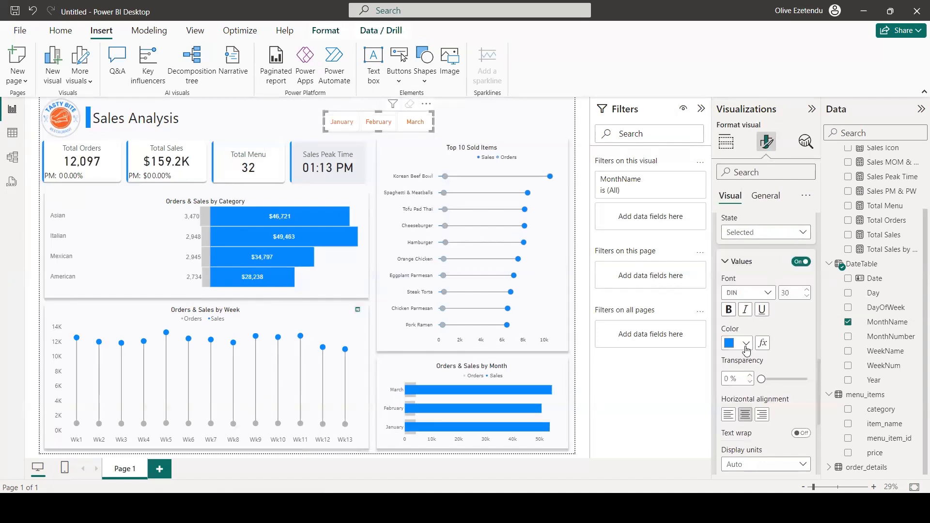
left_click(746, 344)
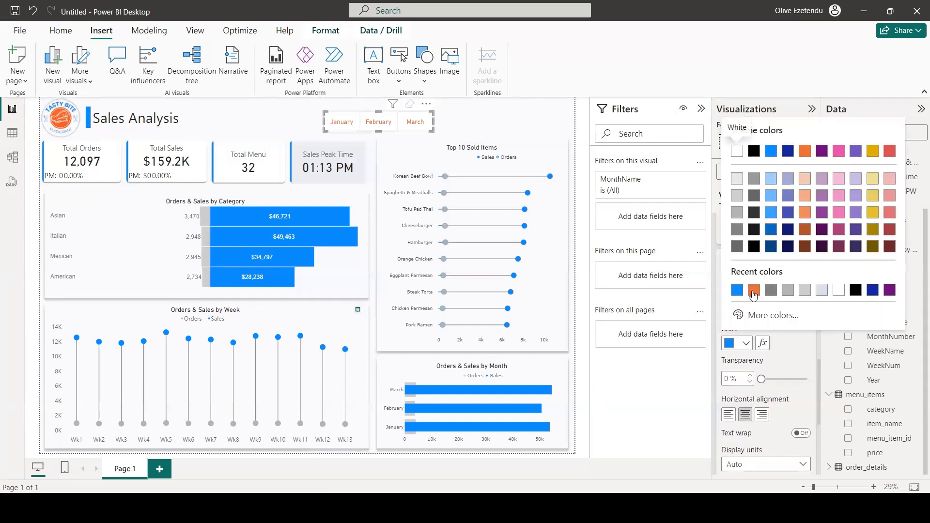
left_click(735, 151)
Step: Open the fill settings for the month slicer's buttons
scroll(751, 334, "down", 3)
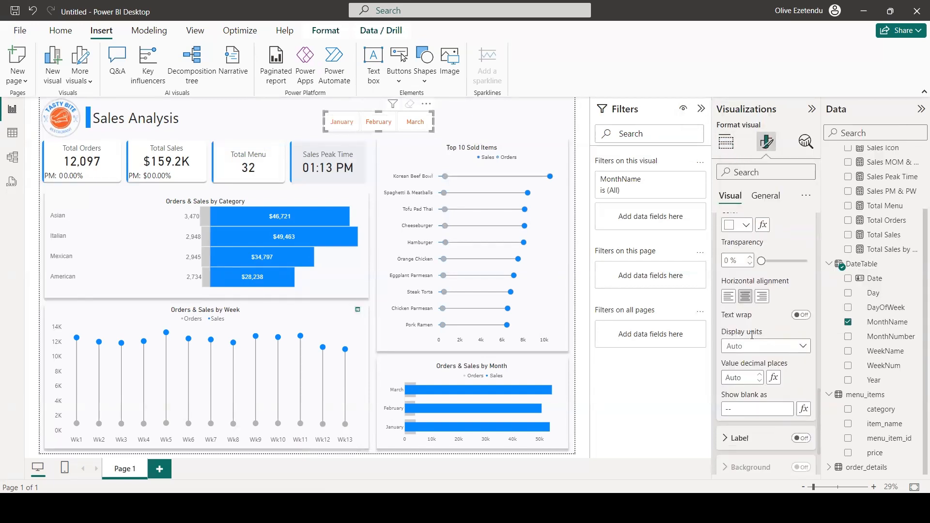
scroll(753, 334, "down", 2)
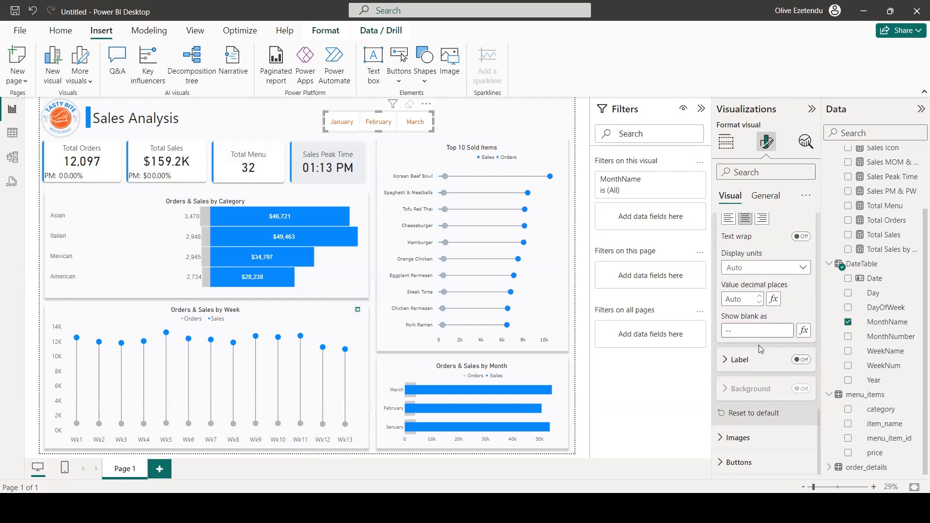
left_click(738, 462)
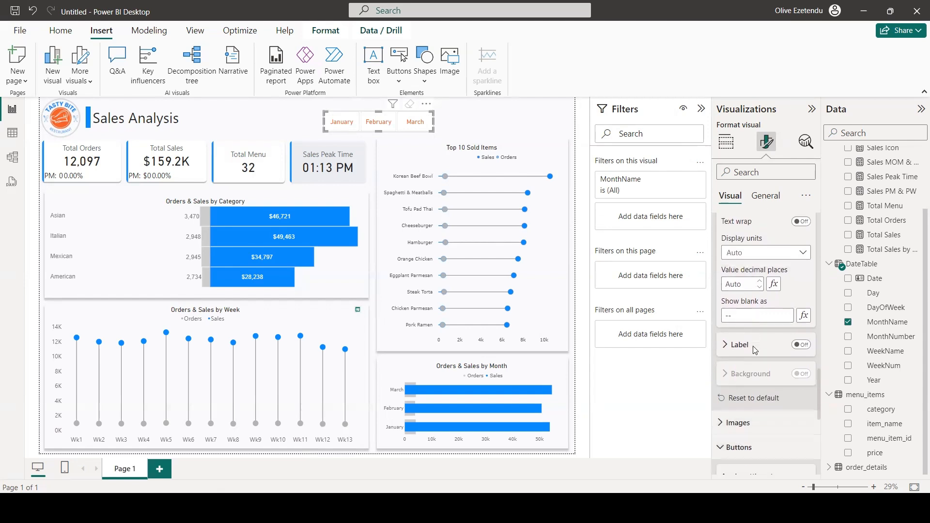
scroll(754, 350, "down", 4)
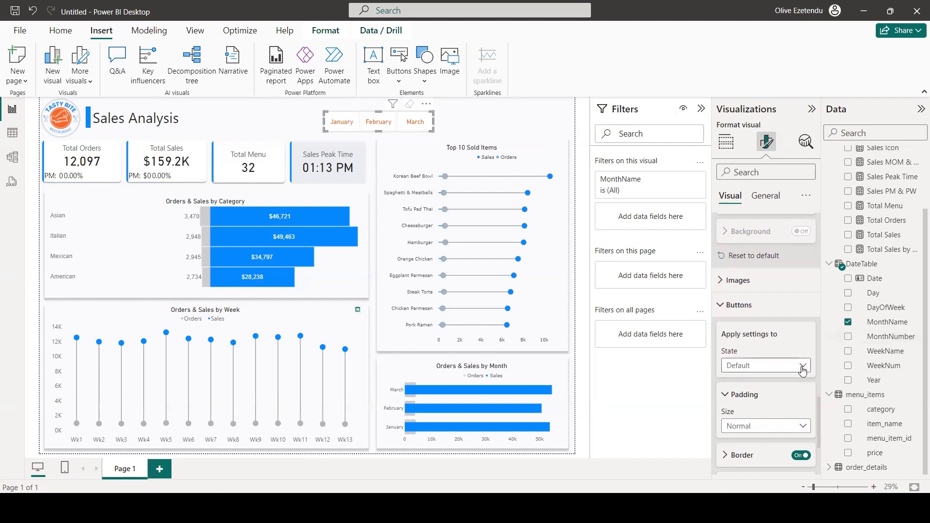
scroll(805, 368, "down", 4)
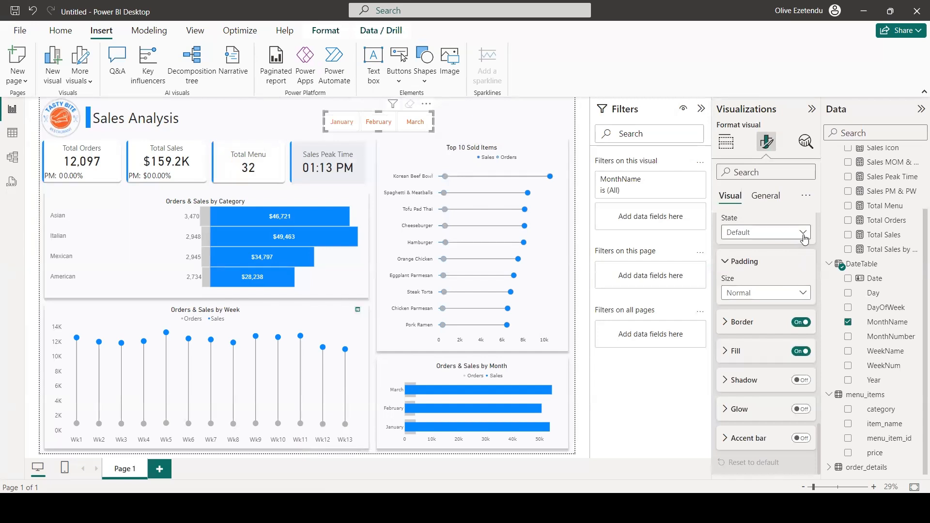
left_click(741, 358)
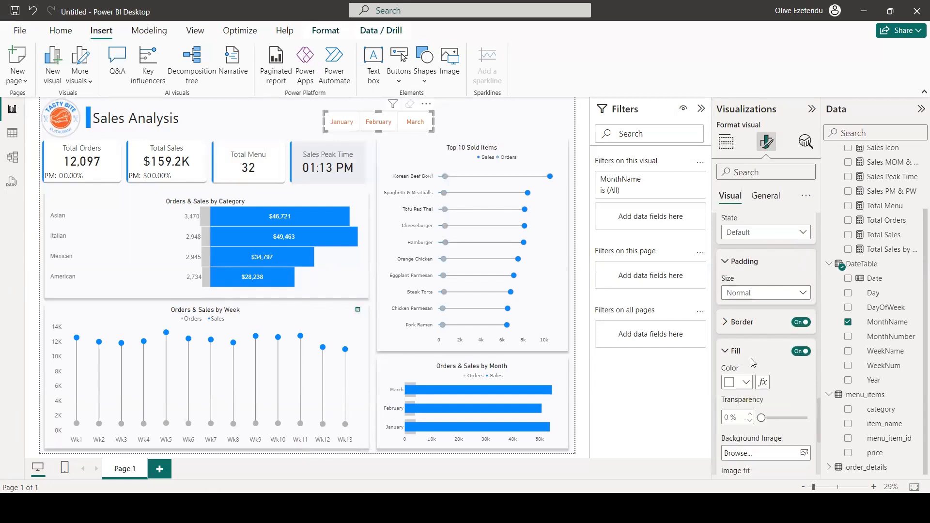
Step: Set the slicer buttons' fill color to orange #E66C37 for the Press state and select March to test it
left_click(803, 234)
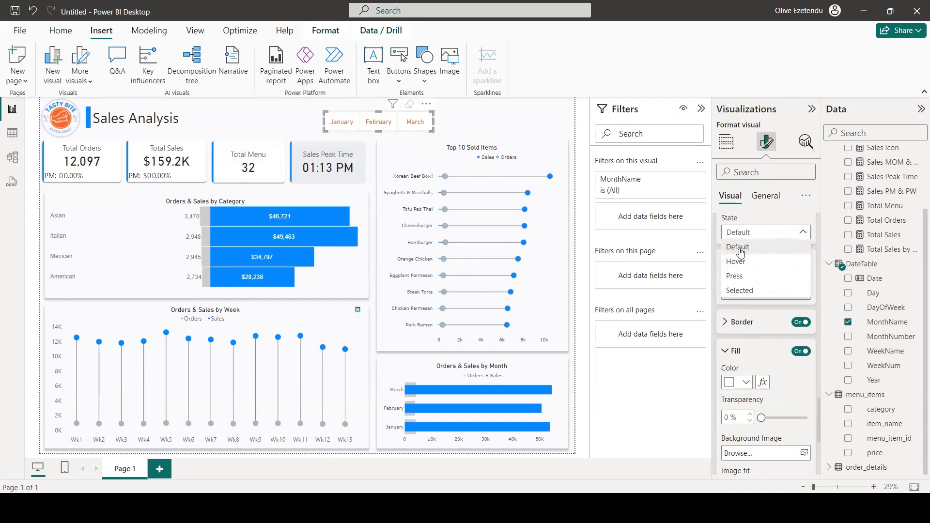
left_click(735, 262)
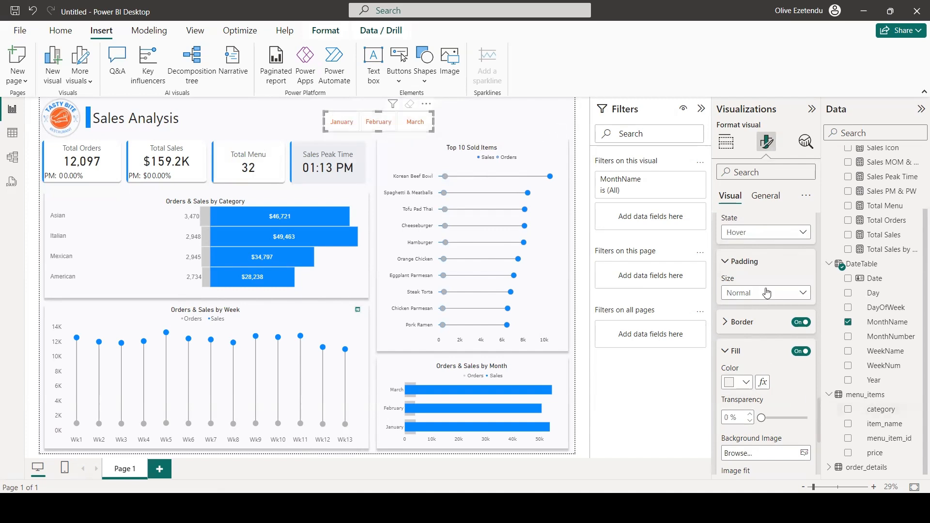
left_click(783, 233)
left_click(747, 277)
left_click(745, 383)
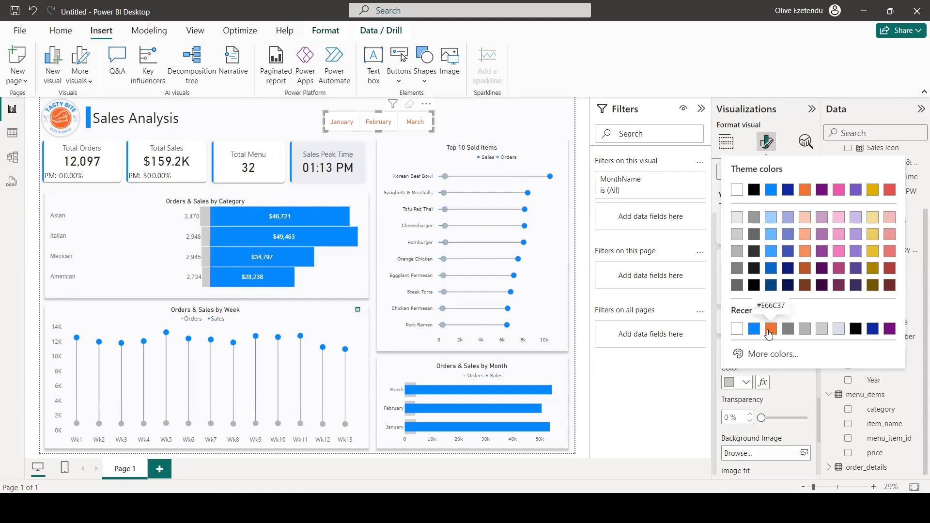
left_click(770, 330)
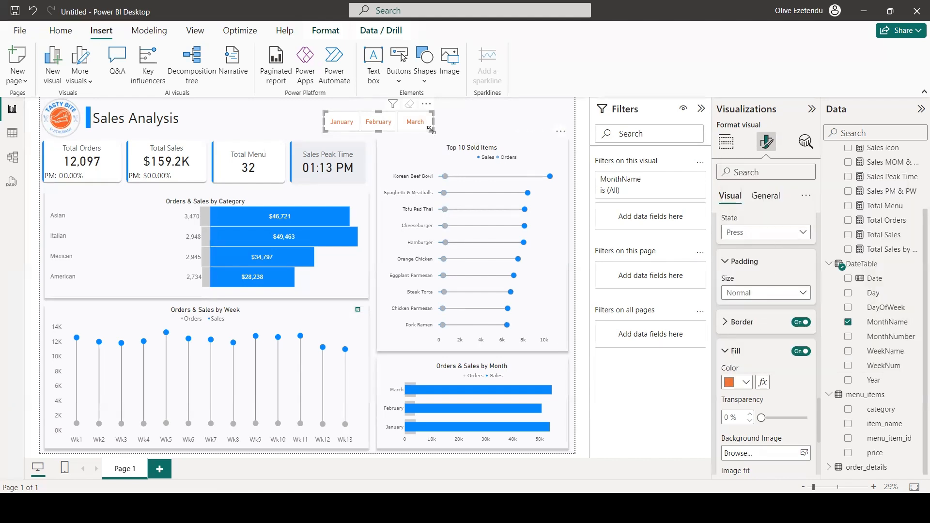
left_click(412, 127)
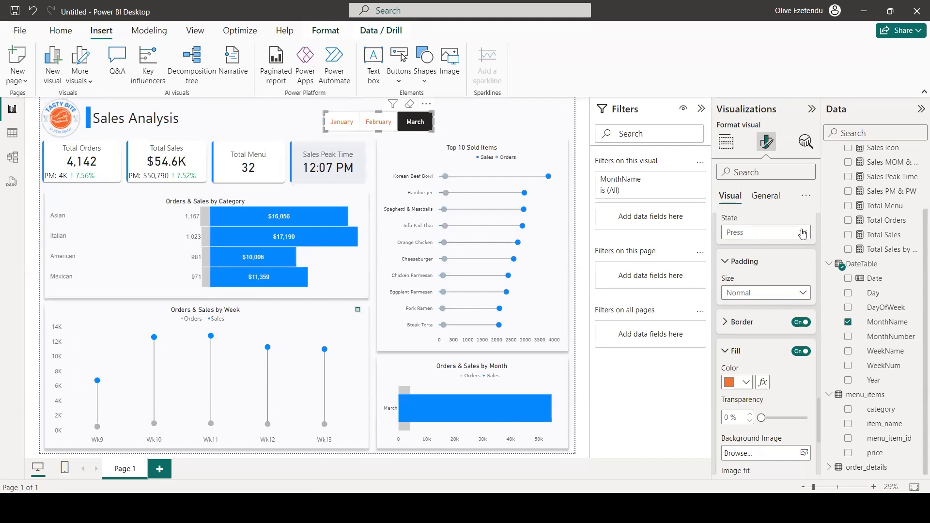
Step: Set the slicer buttons' fill color to blue for the Selected state and test it with January and February
left_click(768, 233)
left_click(743, 290)
left_click(746, 383)
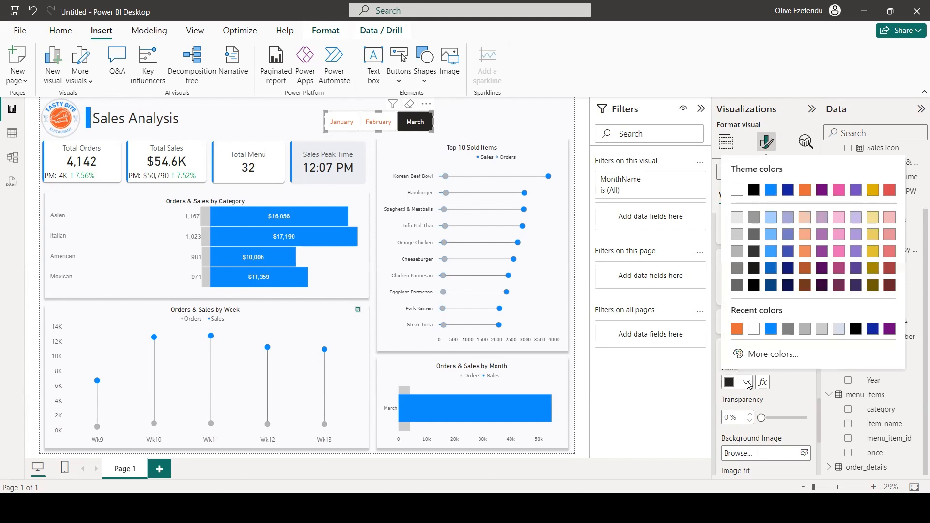
left_click(771, 330)
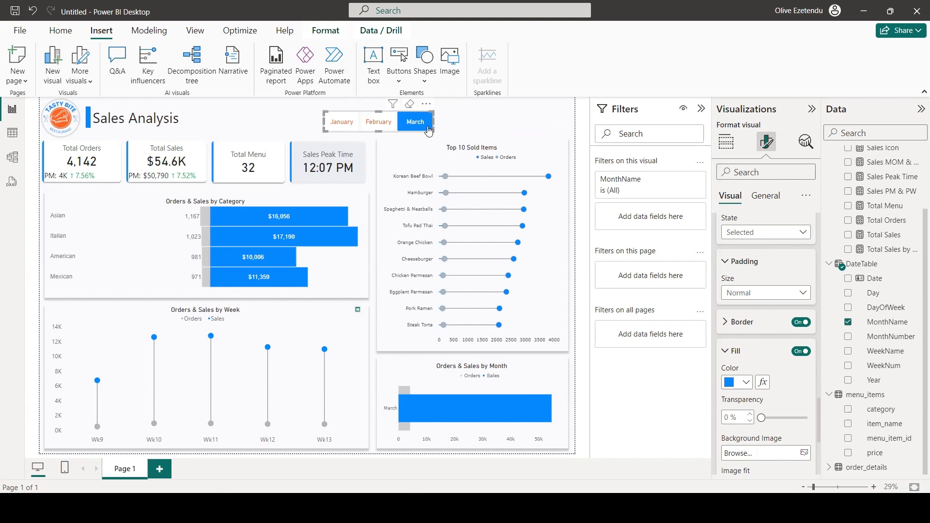
left_click(352, 124)
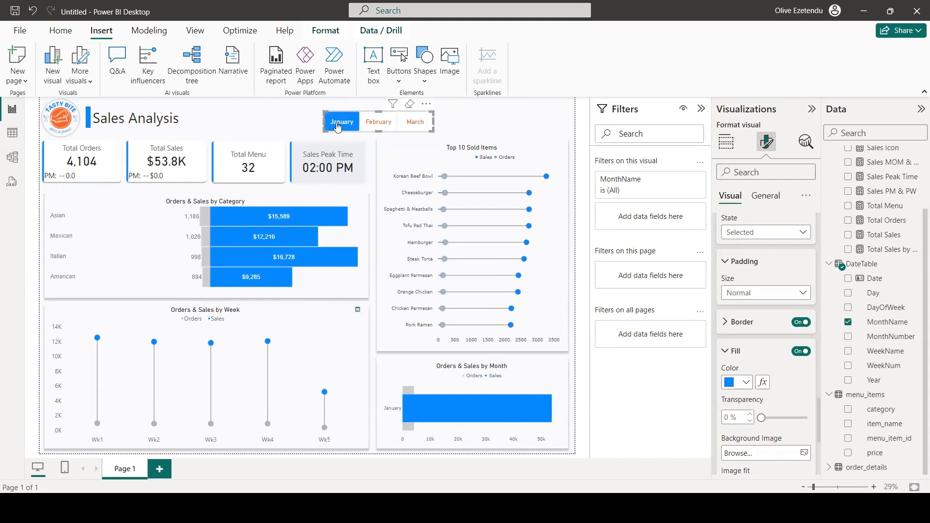
left_click(379, 126)
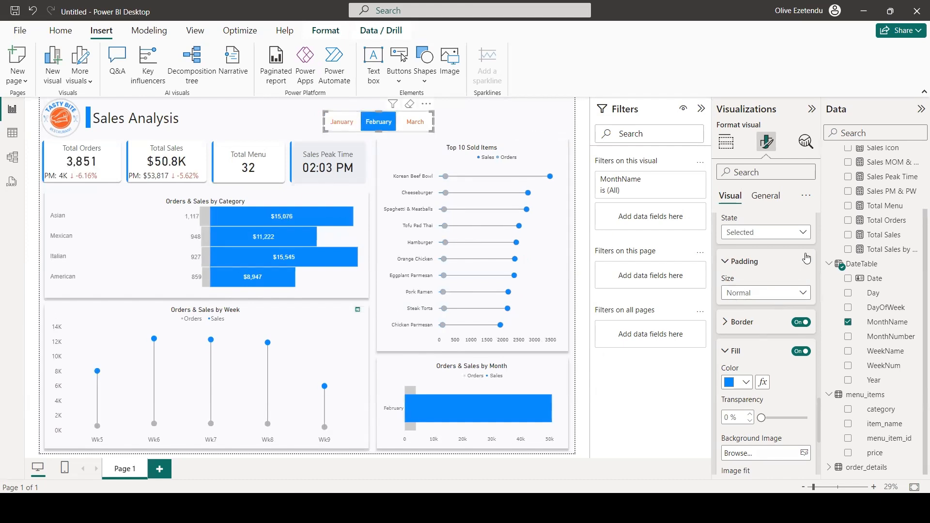
Step: Set the slicer buttons' fill color to blue for the Press state and select March to check it
left_click(801, 233)
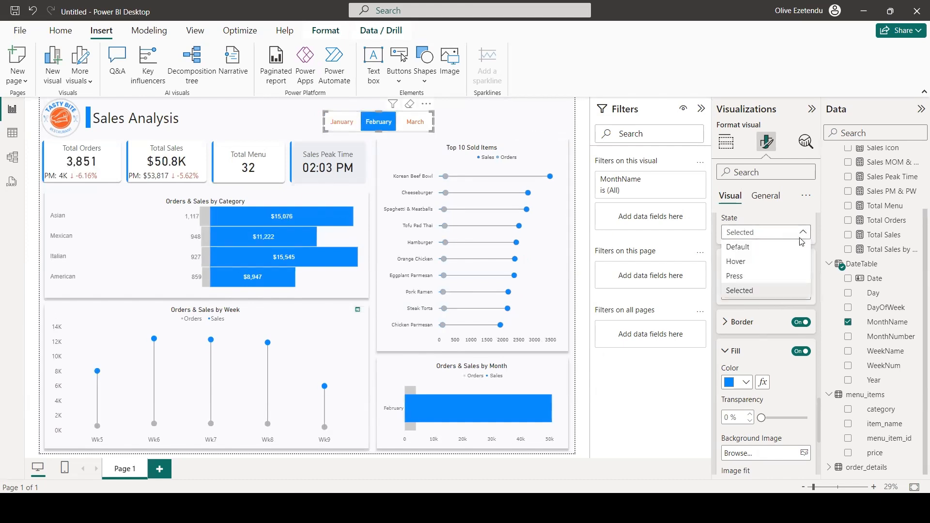
left_click(745, 277)
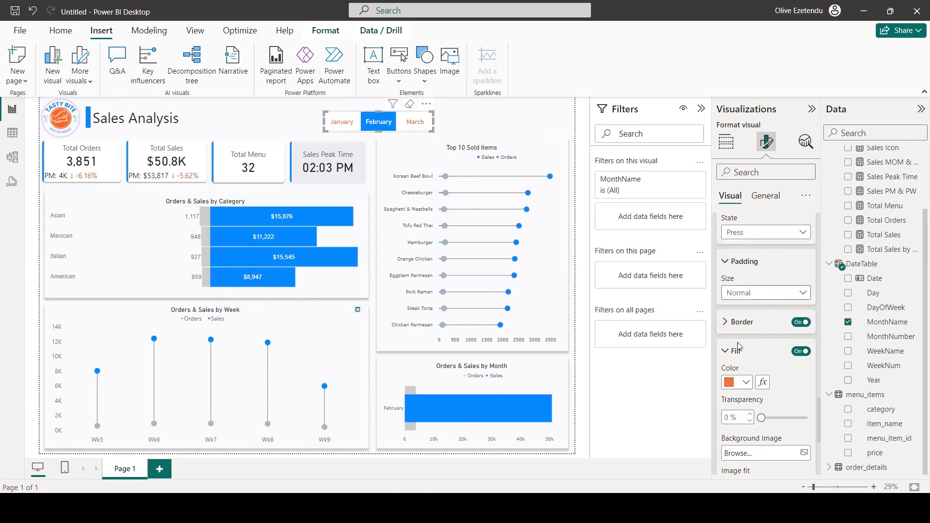
left_click(746, 382)
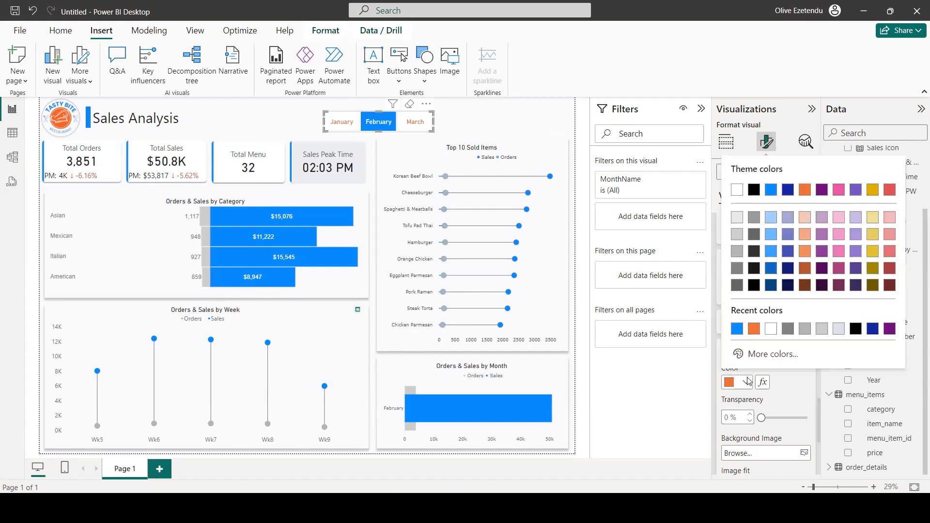
left_click(736, 330)
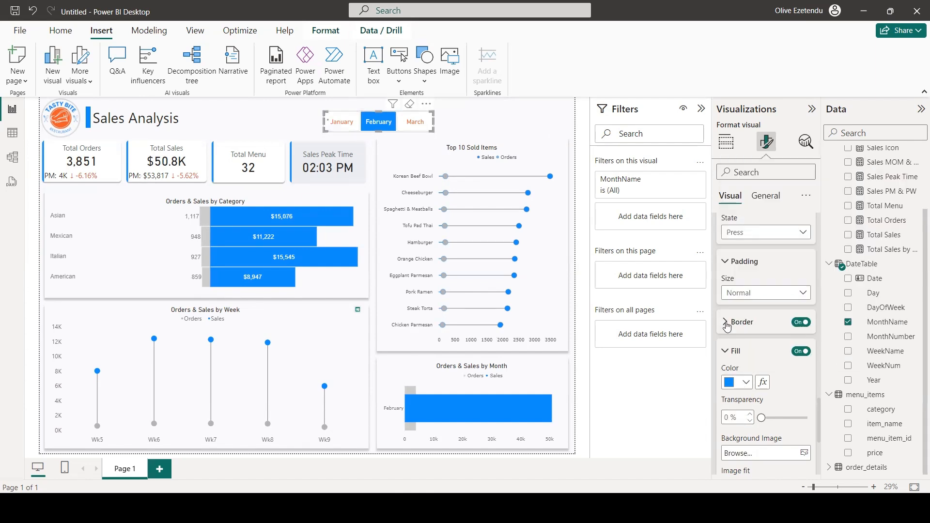
left_click(417, 124)
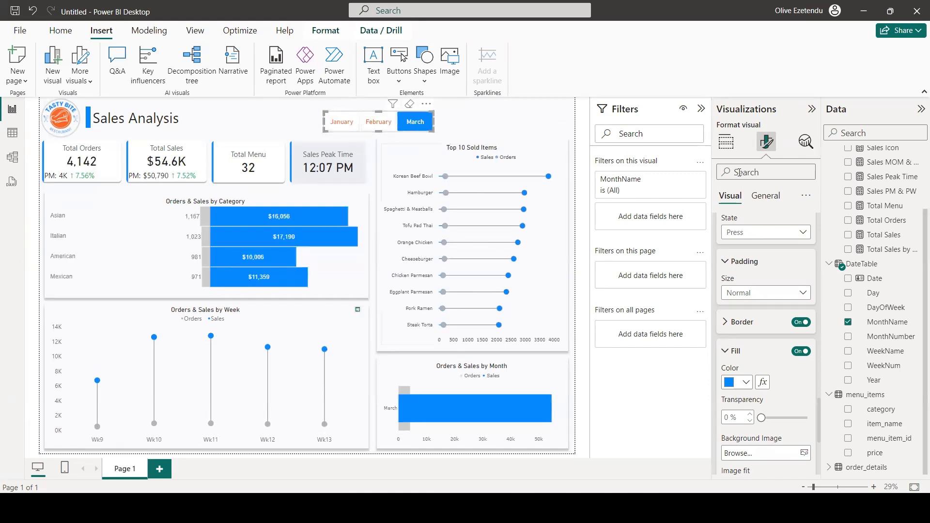
Step: Set the month slicer's background transparency to 100 % and move the slicer to the right end of the page header
left_click(772, 196)
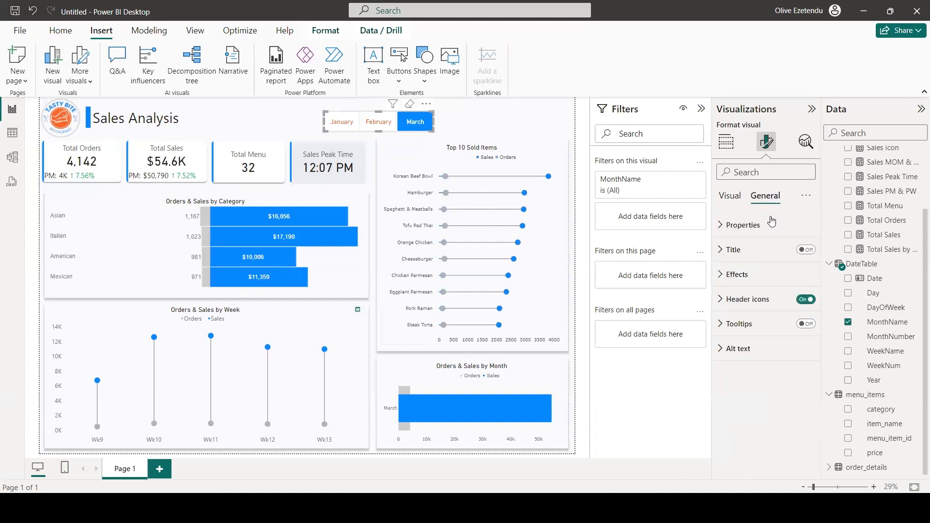
left_click(733, 277)
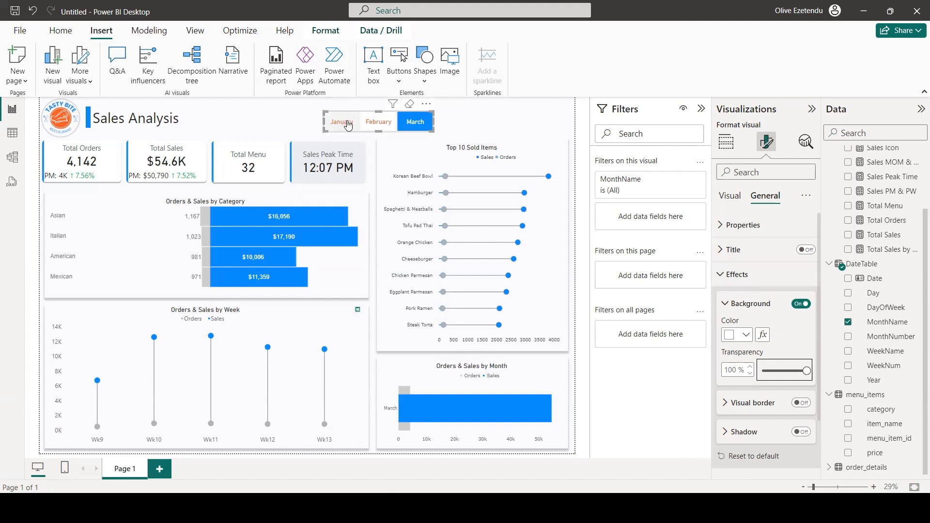
left_click_drag(348, 125, 466, 134)
left_click(584, 219)
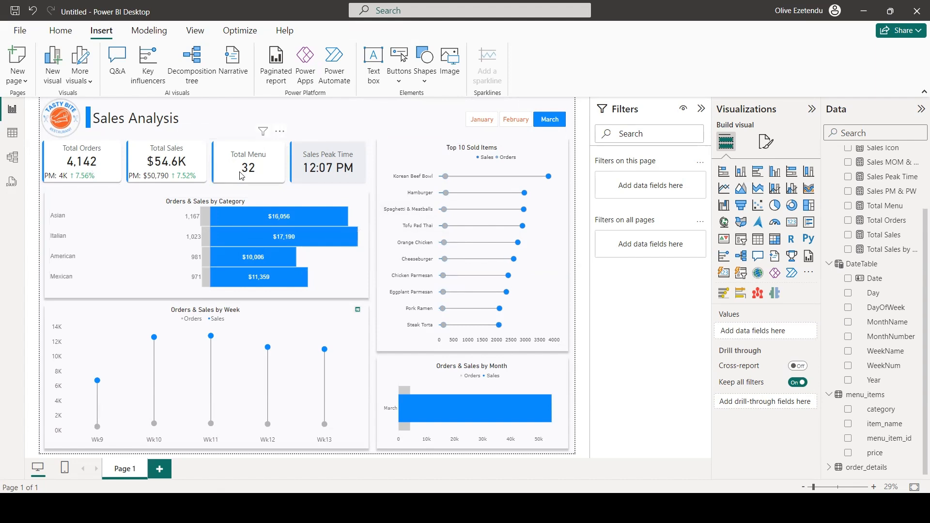
Step: Test the dashboard's filtering by selecting February in the month slicer and individual weeks in the Orders & Sales by Week chart
left_click(515, 119)
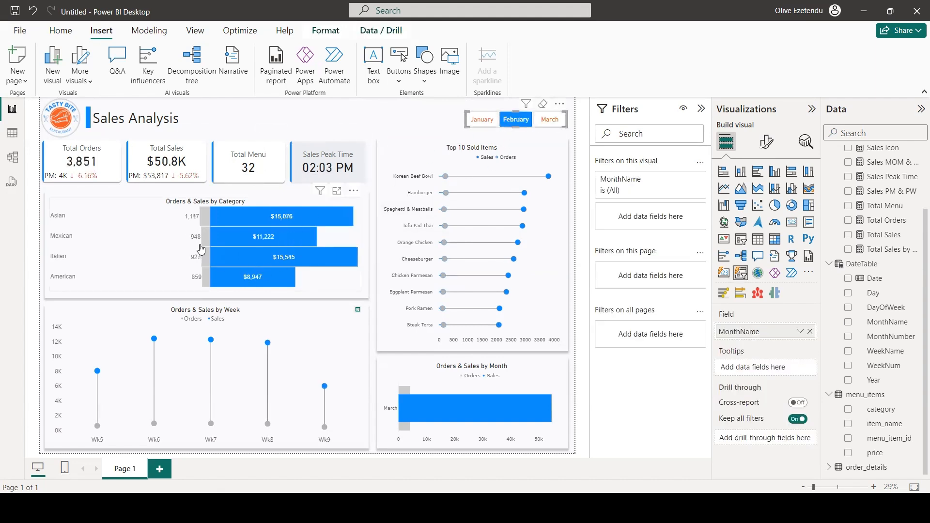
left_click(211, 342)
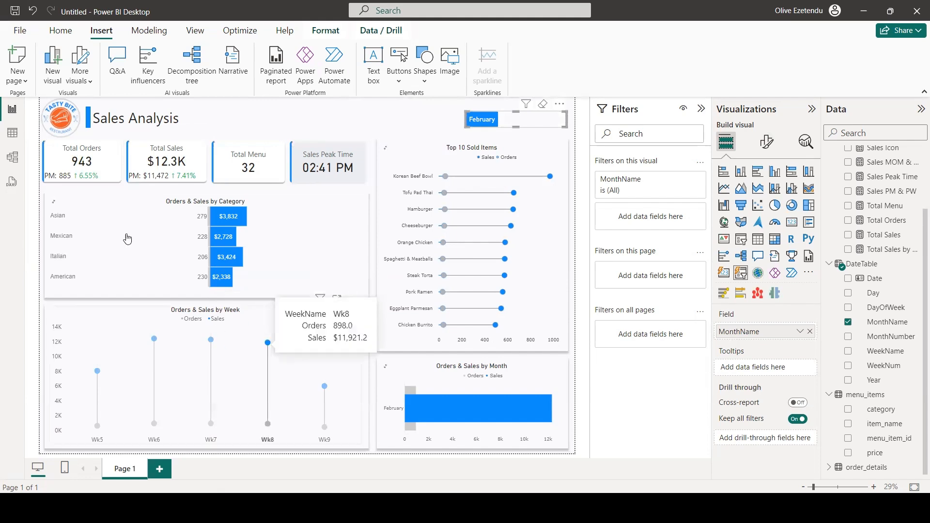
left_click(267, 343)
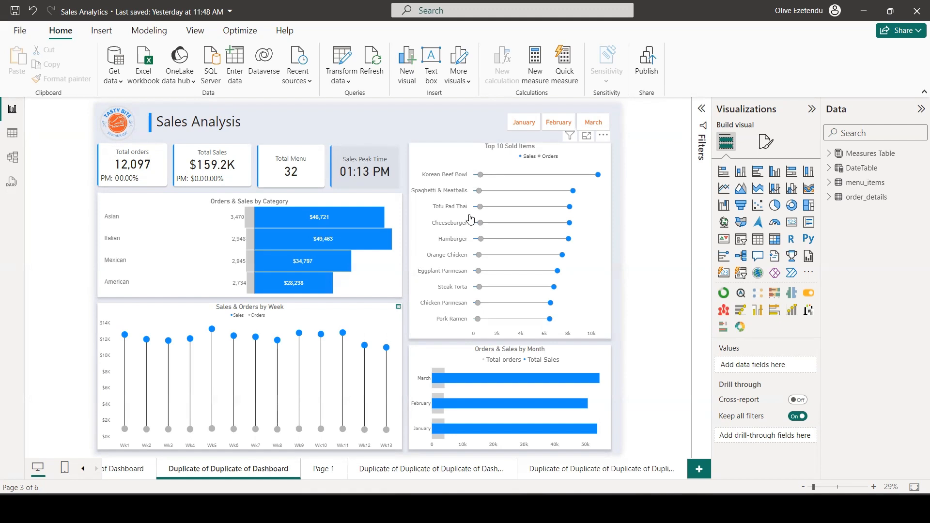
Step: Set the Total orders card's accent bar color to orange (#DF7C50)
left_click(158, 155)
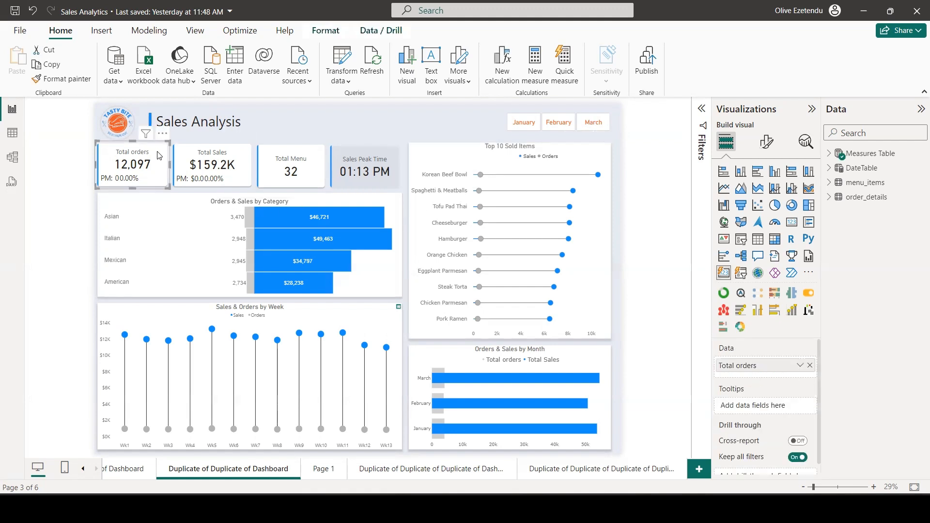
left_click(765, 145)
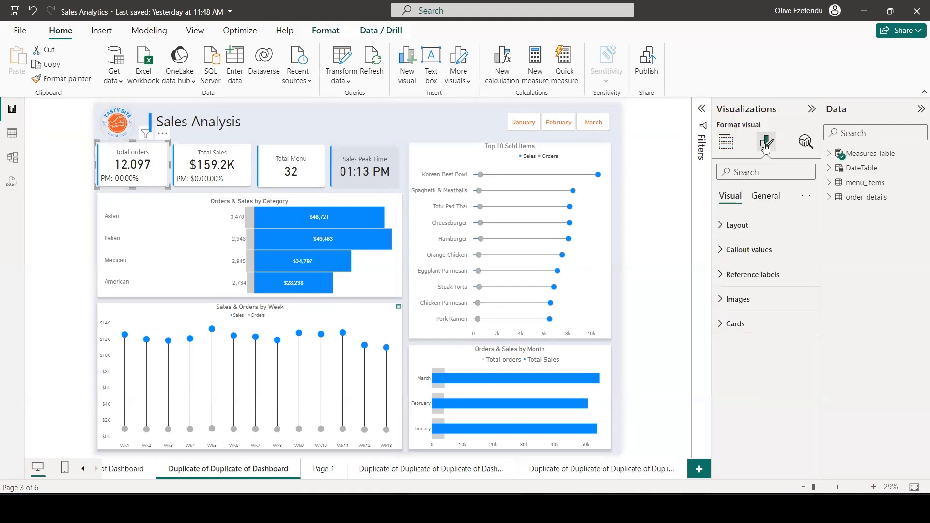
left_click(727, 326)
scroll(737, 383, "down", 5)
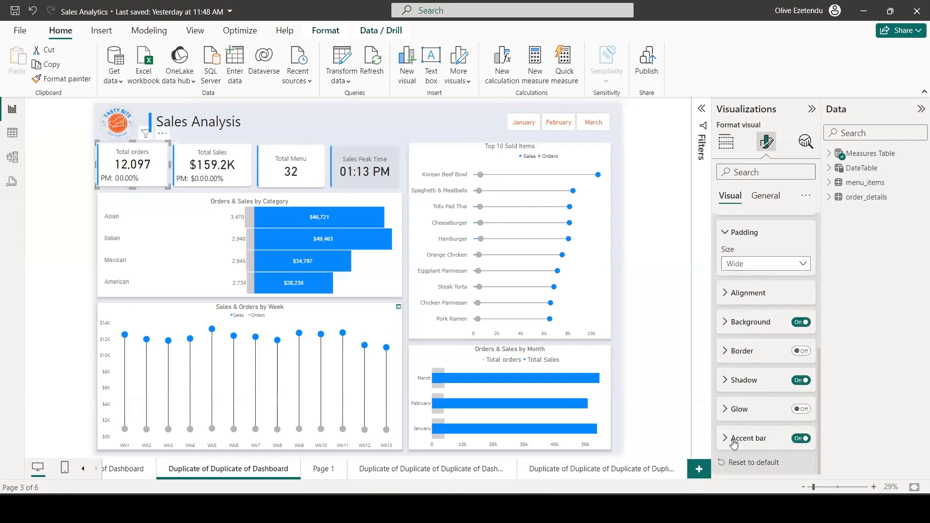
left_click(728, 439)
scroll(739, 412, "down", 3)
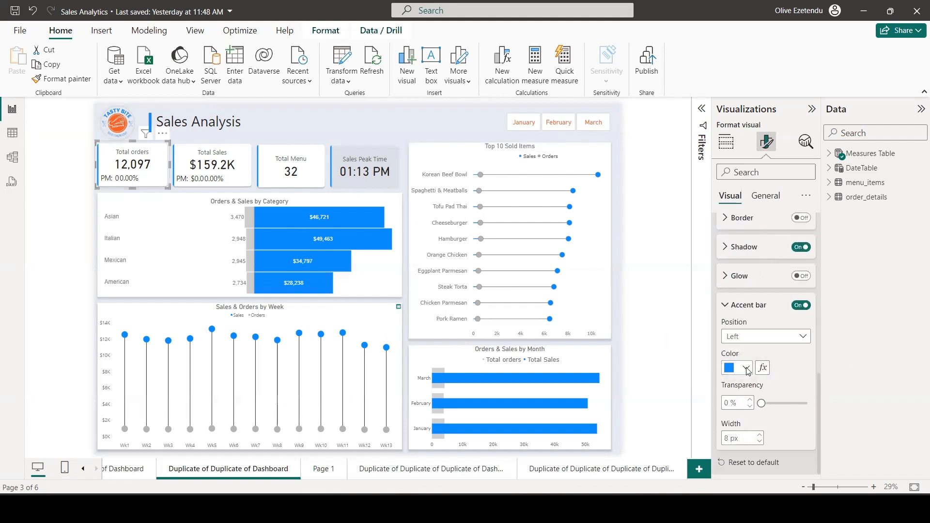
left_click(745, 368)
left_click(753, 314)
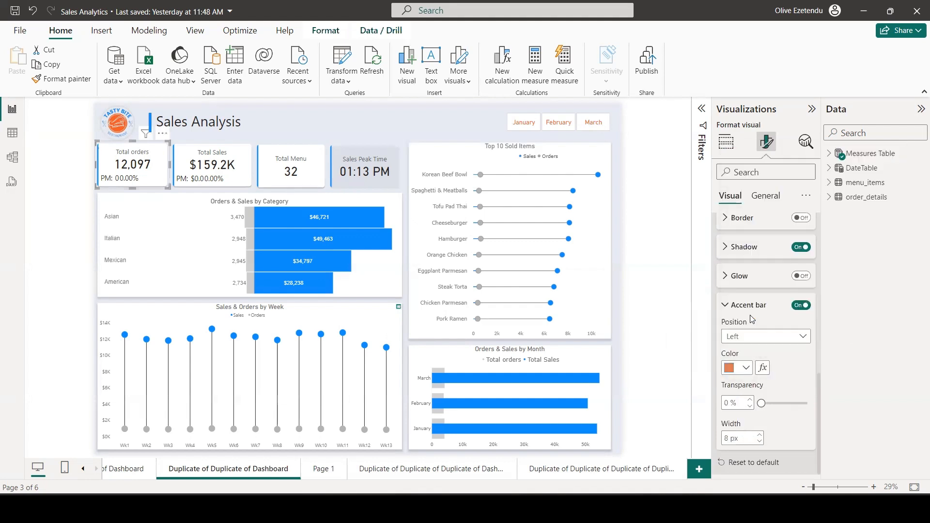
left_click(737, 369)
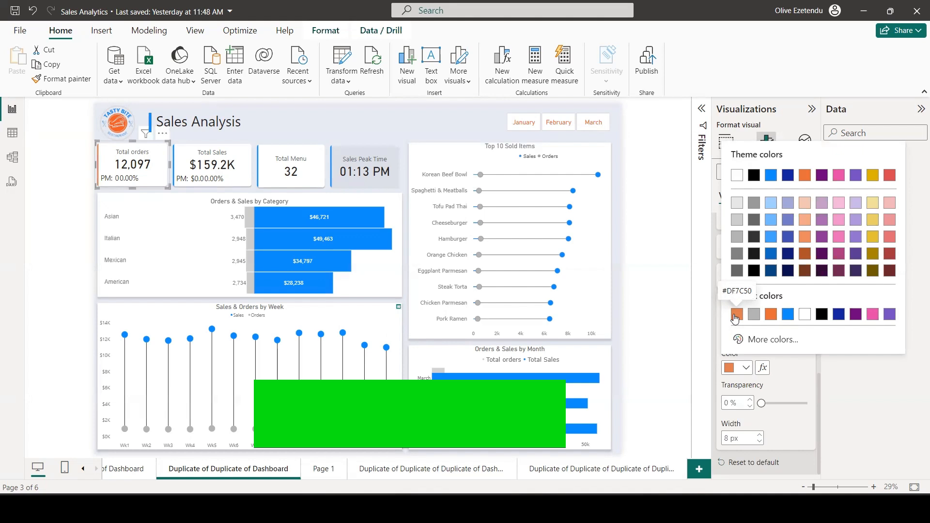
left_click(240, 180)
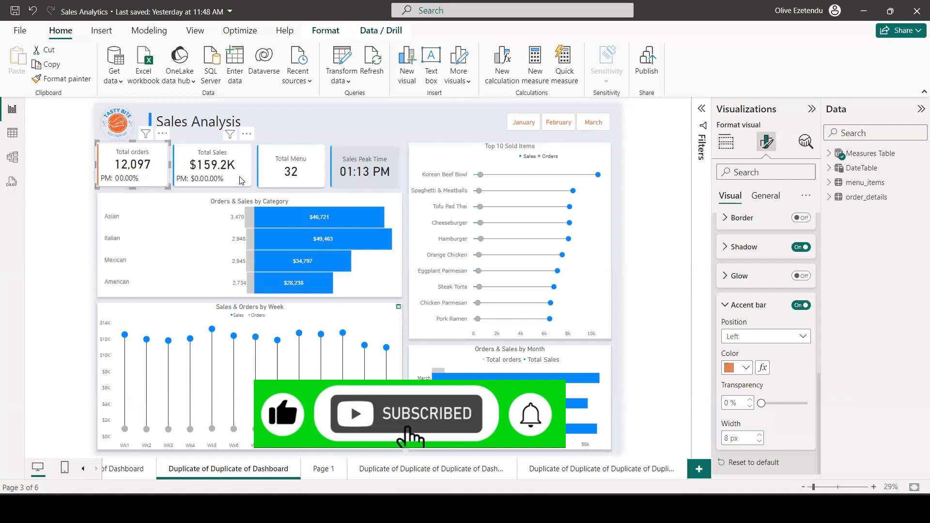
Step: Set the accent bar color of the Total Sales and Total Menu cards to the same orange (#DF7C50)
left_click(241, 180)
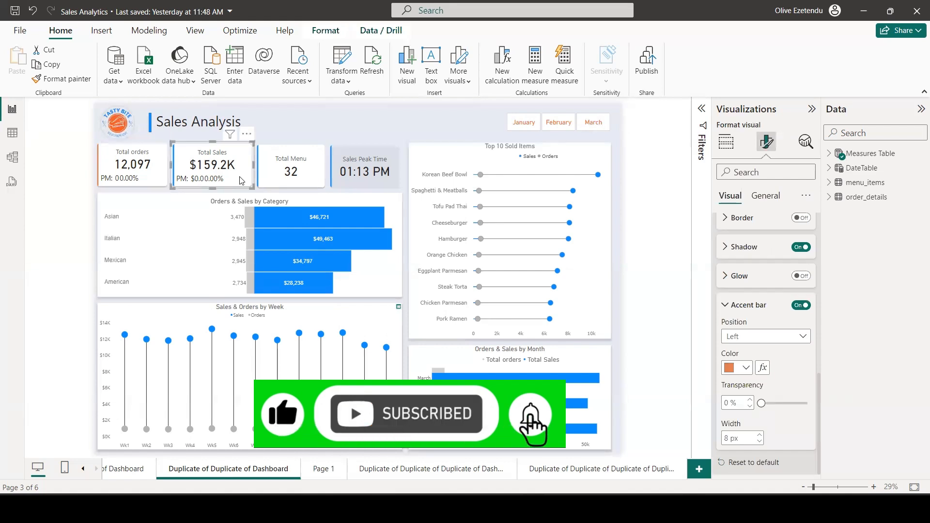
left_click(747, 369)
left_click(733, 315)
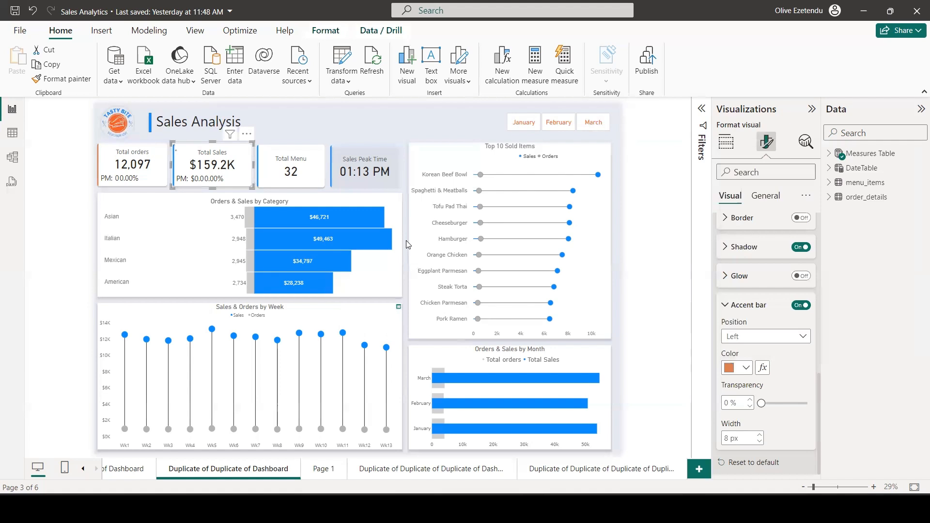
left_click(314, 185)
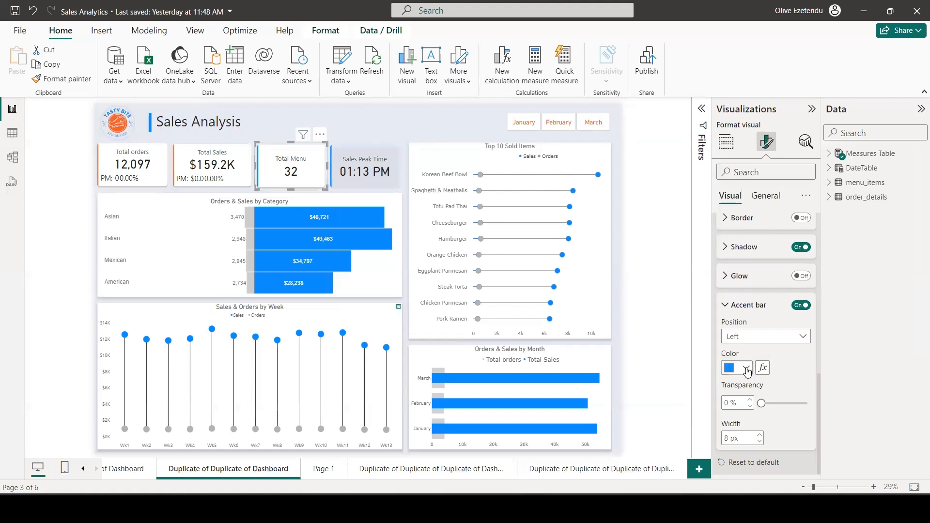
left_click(746, 369)
left_click(736, 315)
Step: Set the Sales Peak Time card's accent bar color to orange (#DF7C50)
left_click(391, 187)
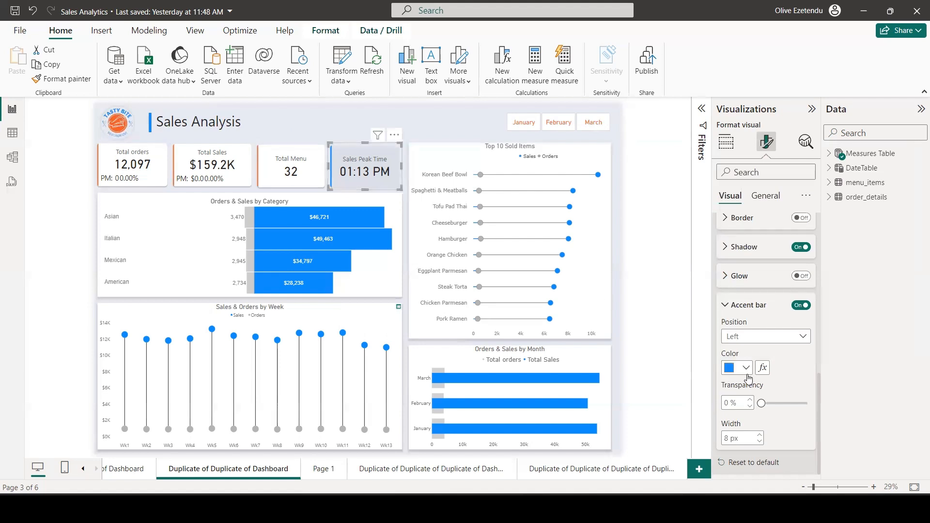
left_click(746, 368)
left_click(737, 315)
Step: In the Orders & Sales by Category chart, set the Total orders data color to a darker gray and Total Sales to orange
left_click(373, 285)
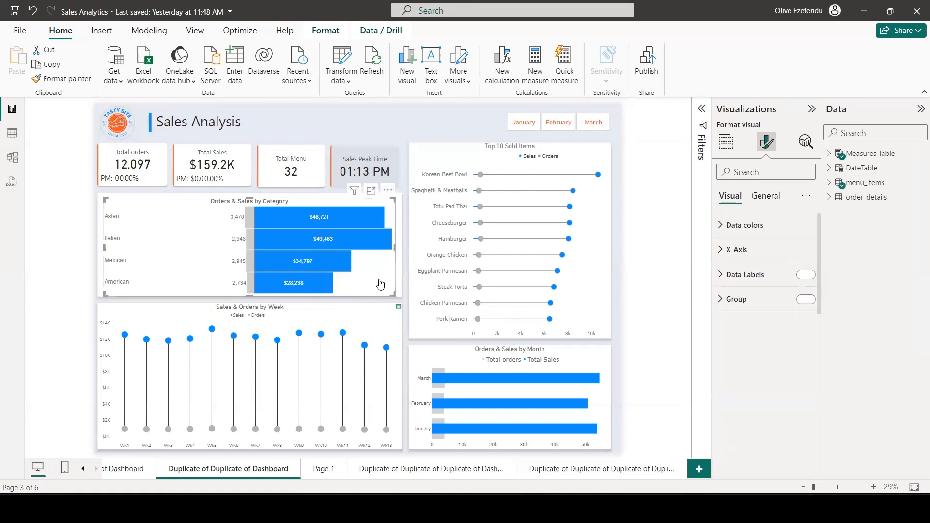
left_click(733, 229)
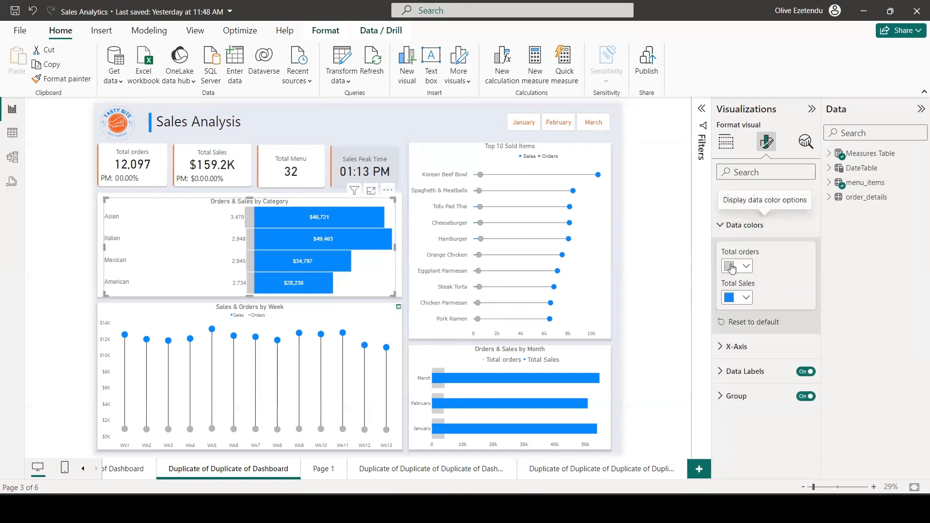
left_click(747, 267)
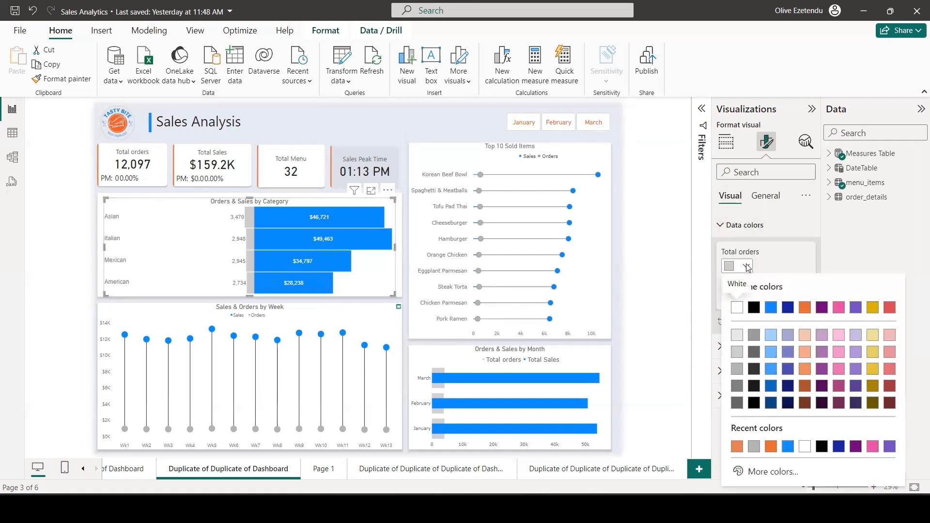
left_click(737, 351)
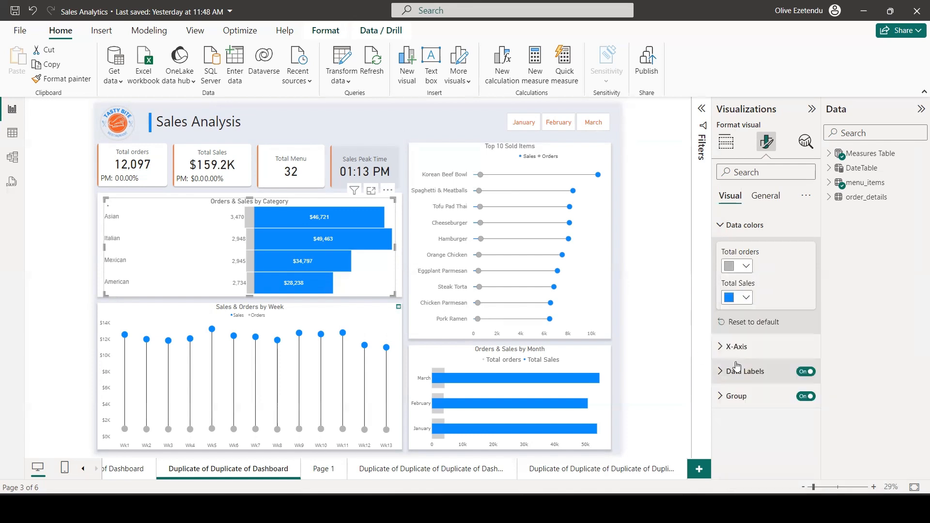
left_click(746, 297)
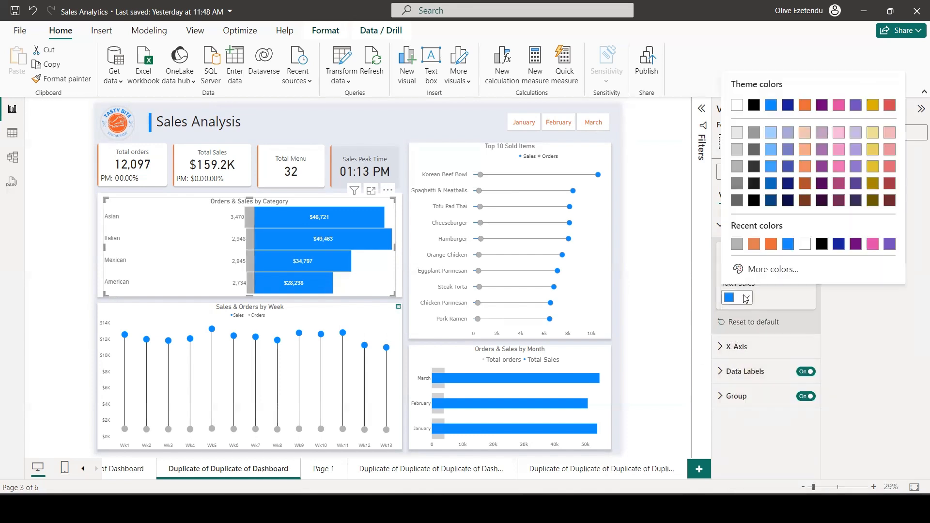
left_click(754, 245)
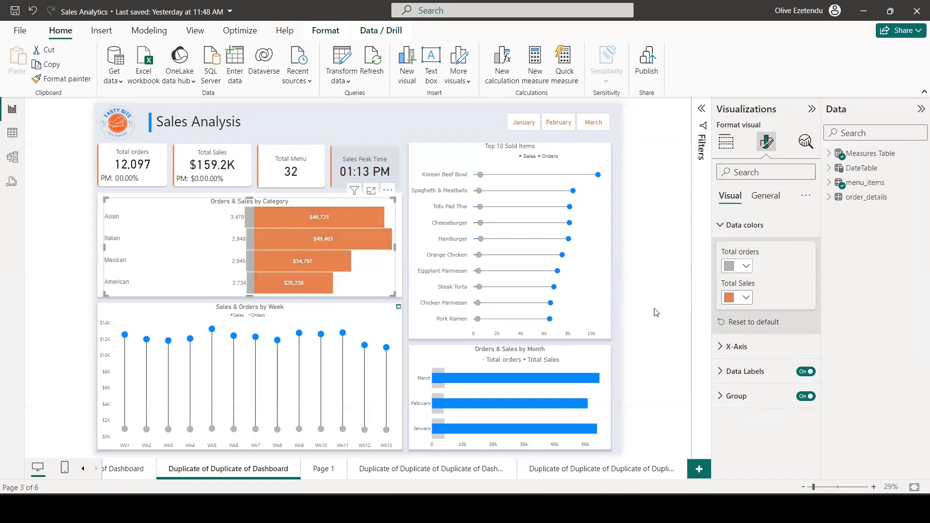
Step: Set the 1st value data point color in the Sales & Orders by Week chart to orange (#DF7C50)
left_click(399, 323)
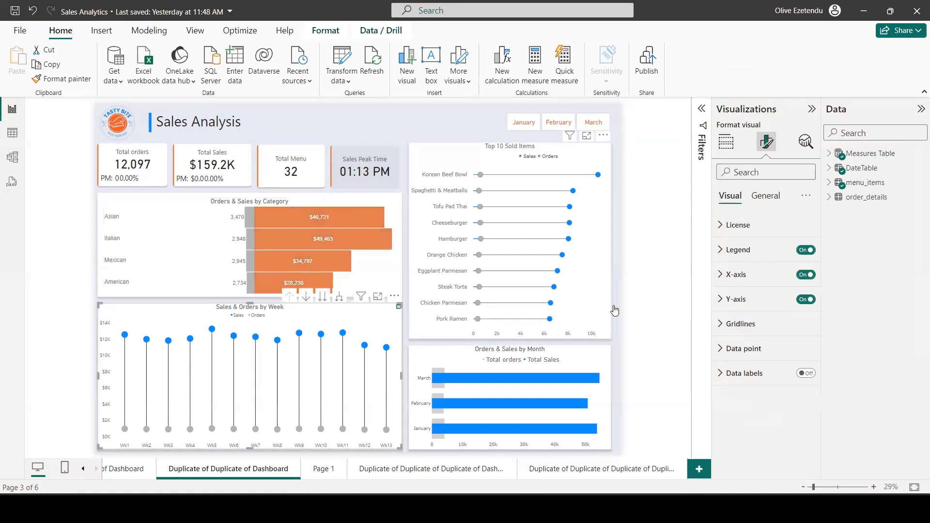
left_click(723, 349)
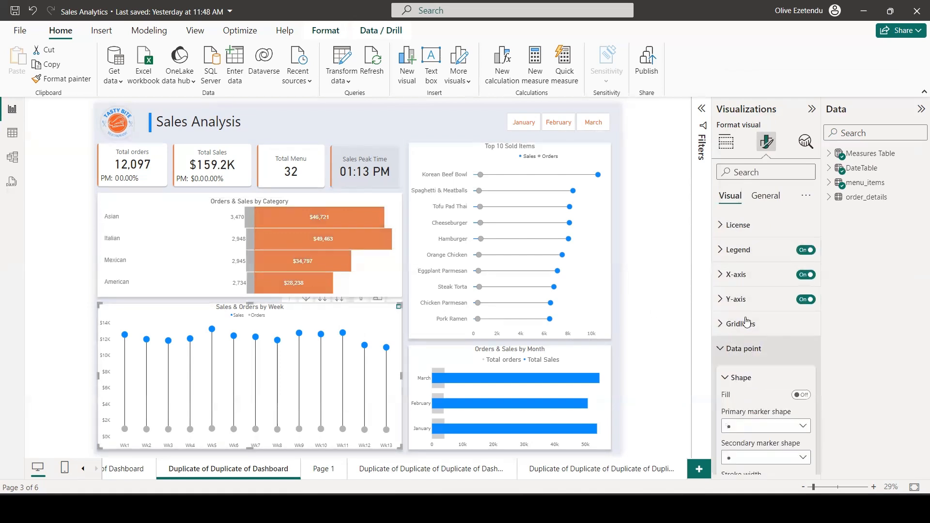
scroll(748, 321, "down", 5)
left_click(751, 416)
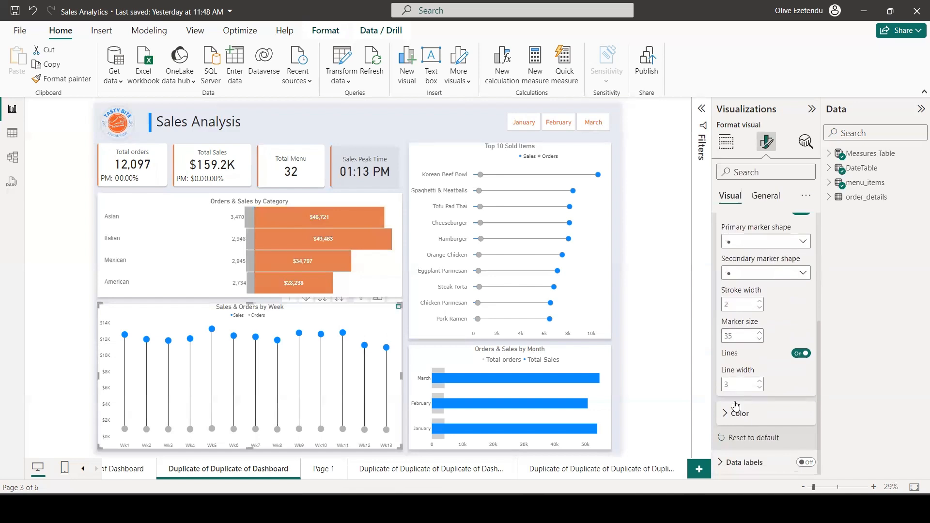
scroll(746, 368, "down", 1)
left_click(745, 352)
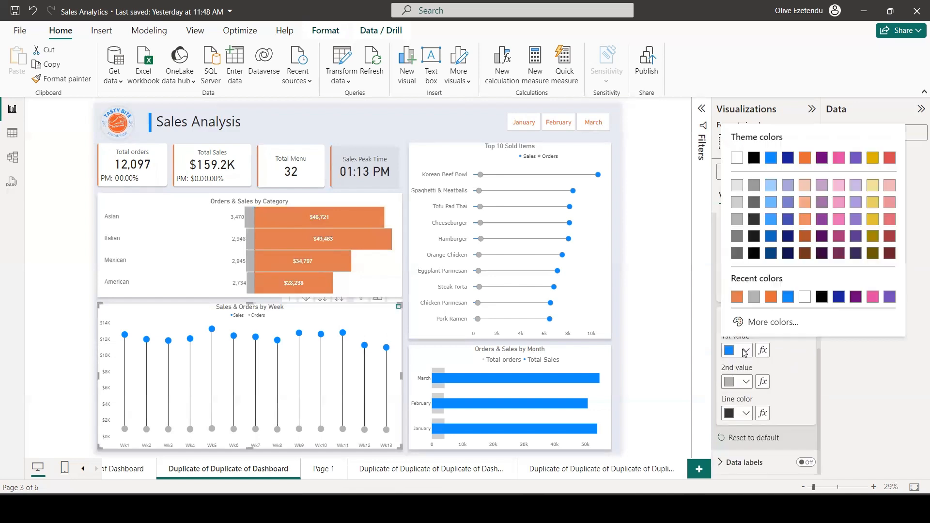
left_click(737, 297)
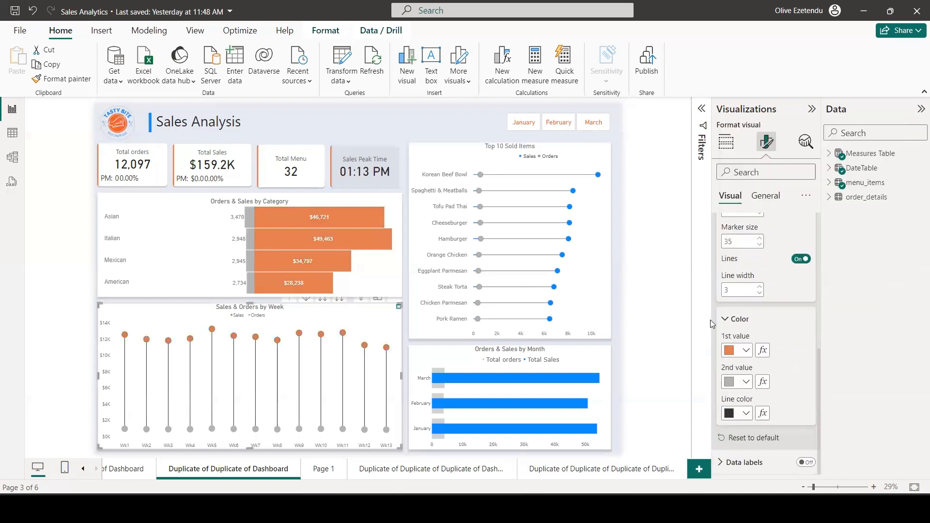
Step: Set the Value 1 marker color in the Top 10 Sold Items chart to orange
left_click(602, 310)
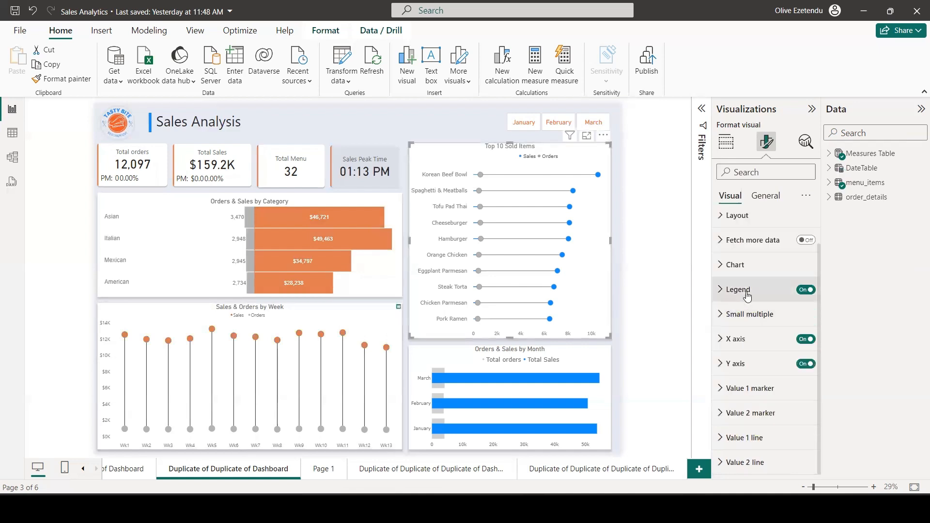
left_click(741, 393)
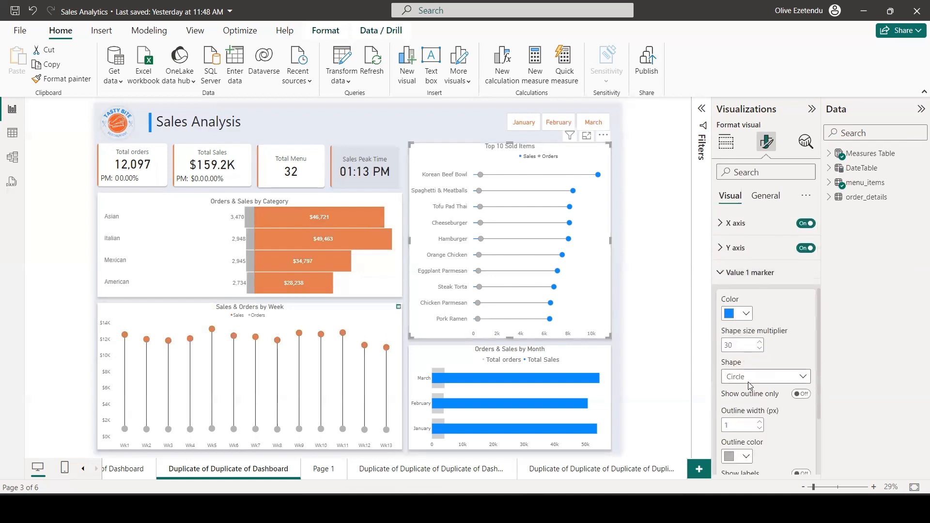
left_click(746, 313)
left_click(737, 259)
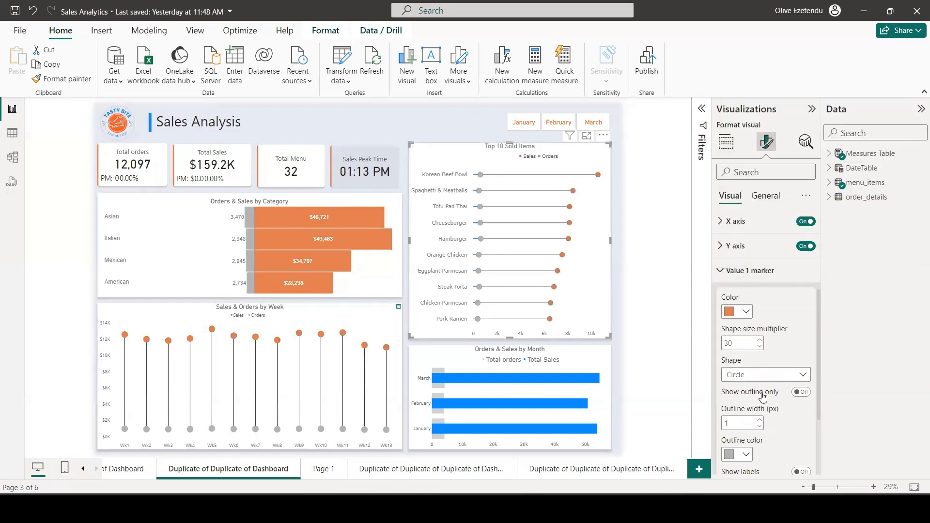
Step: Set the Value 2 line's bar border color in the Top 10 Sold Items chart to orange
scroll(763, 396, "down", 3)
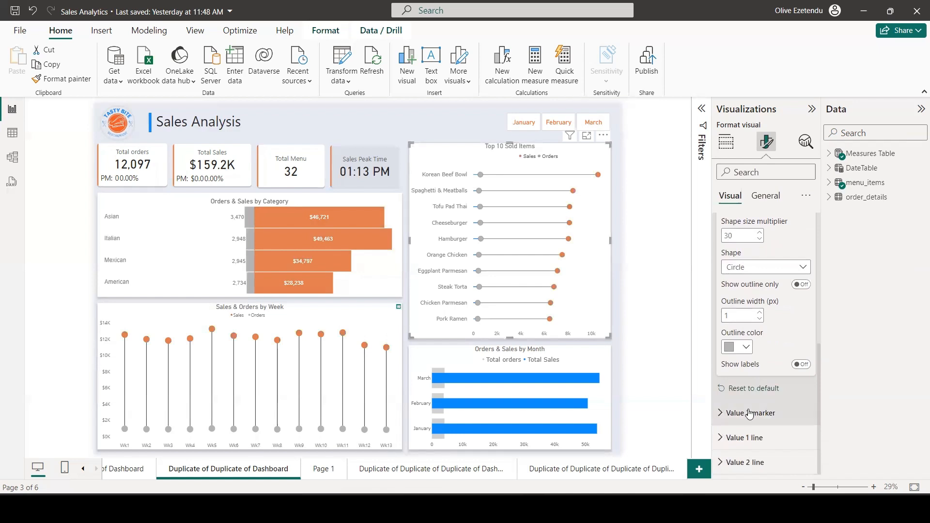
left_click(750, 413)
scroll(753, 414, "down", 1)
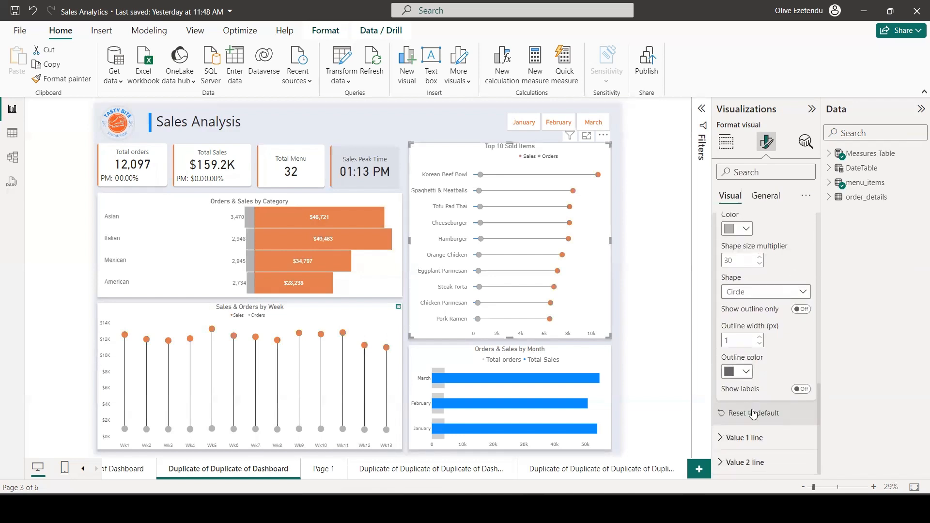
left_click(746, 438)
scroll(758, 412, "down", 3)
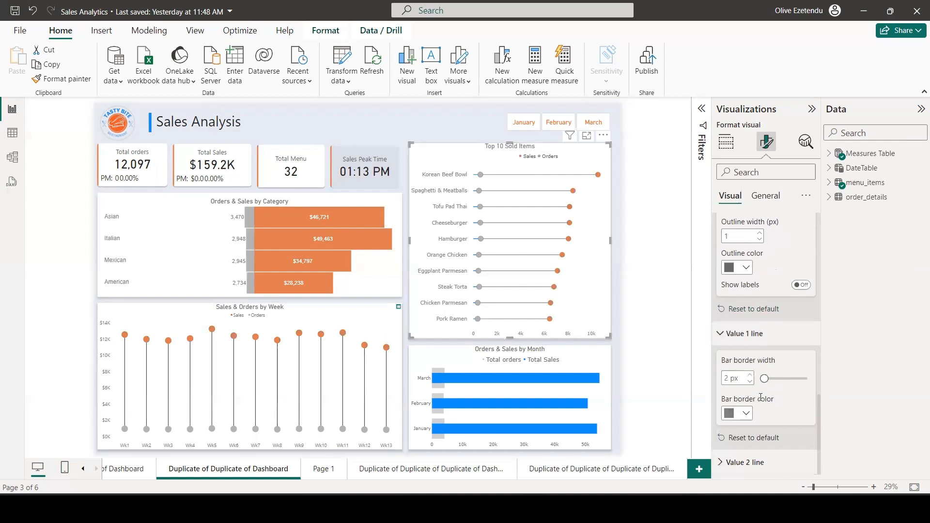
left_click(757, 461)
scroll(762, 416, "down", 2)
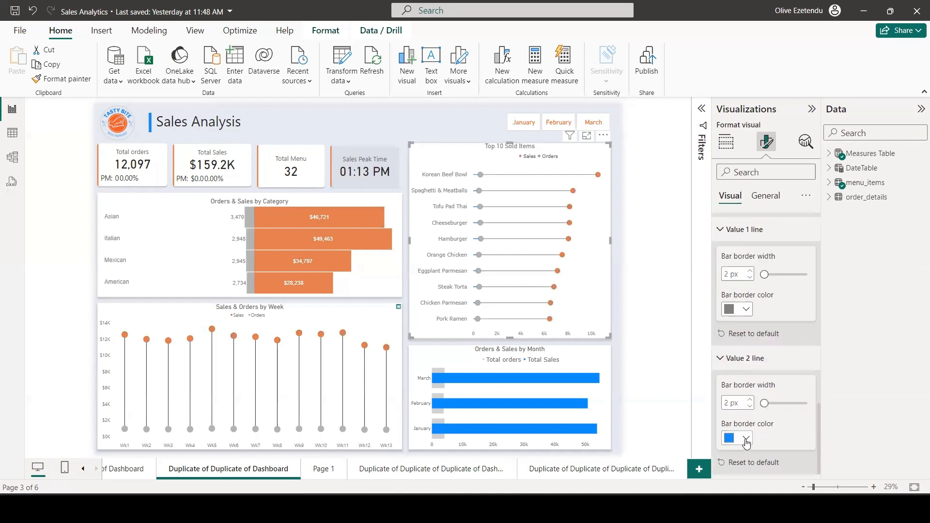
left_click(746, 440)
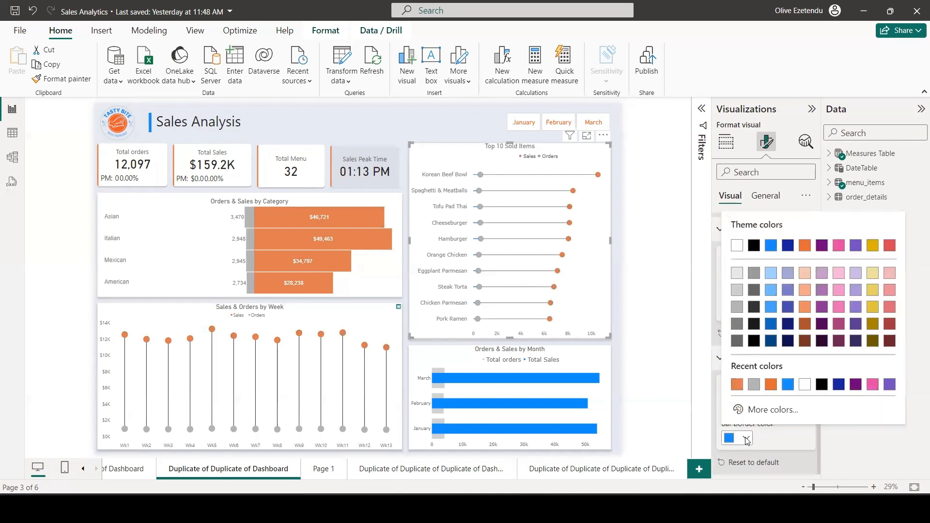
left_click(735, 386)
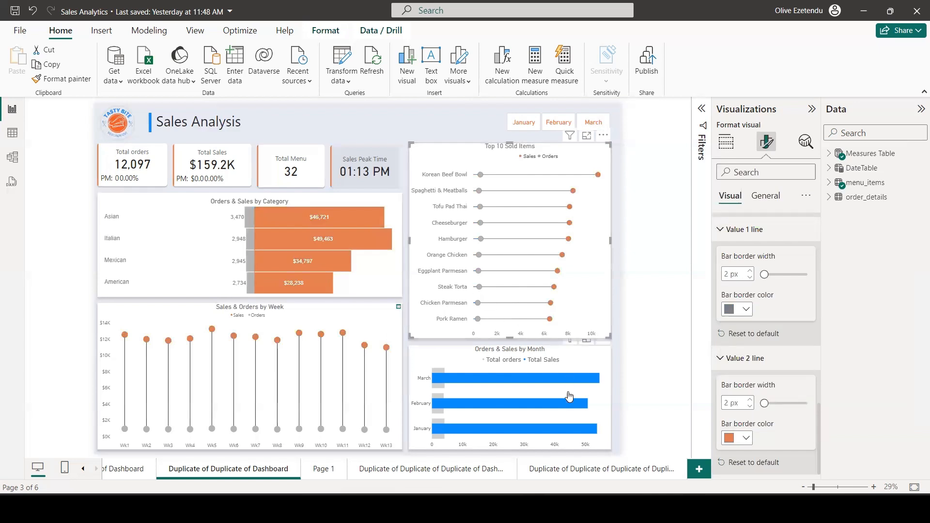
Step: Set the Bar 1 color in the Orders & Sales by Month chart to White, 30% darker
left_click(573, 358)
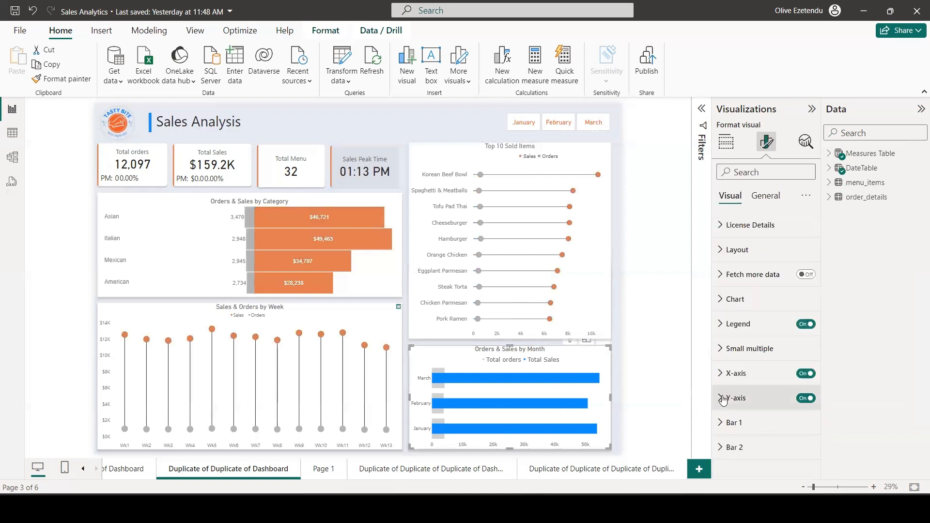
left_click(732, 423)
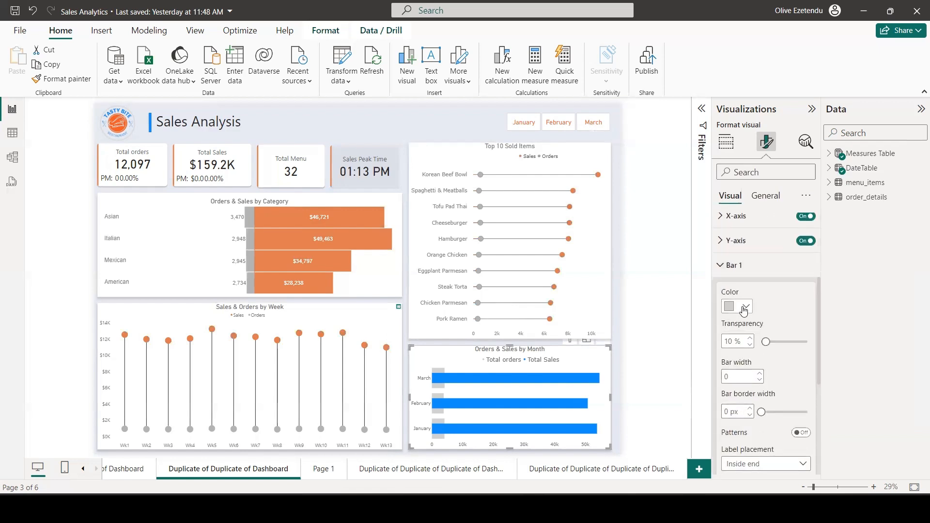
left_click(744, 308)
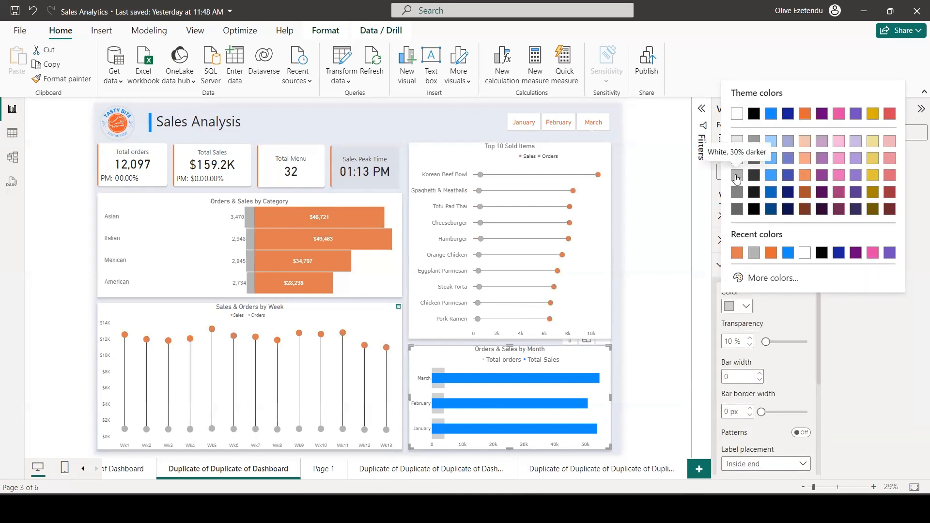
left_click(737, 177)
left_click(745, 307)
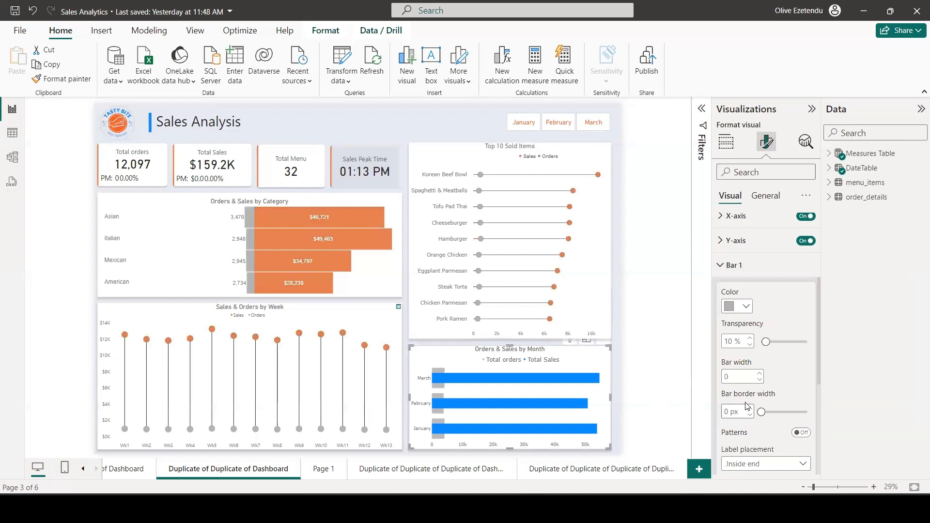
Step: Set the Bar 2 color in the Orders & Sales by Month chart to orange (#DF7C50)
scroll(748, 401, "down", 5)
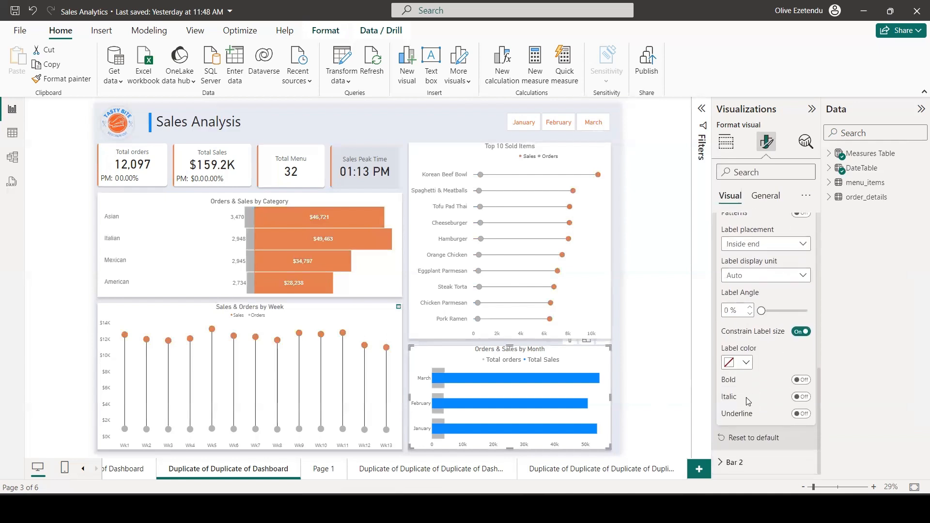
left_click(741, 463)
scroll(756, 426, "down", 4)
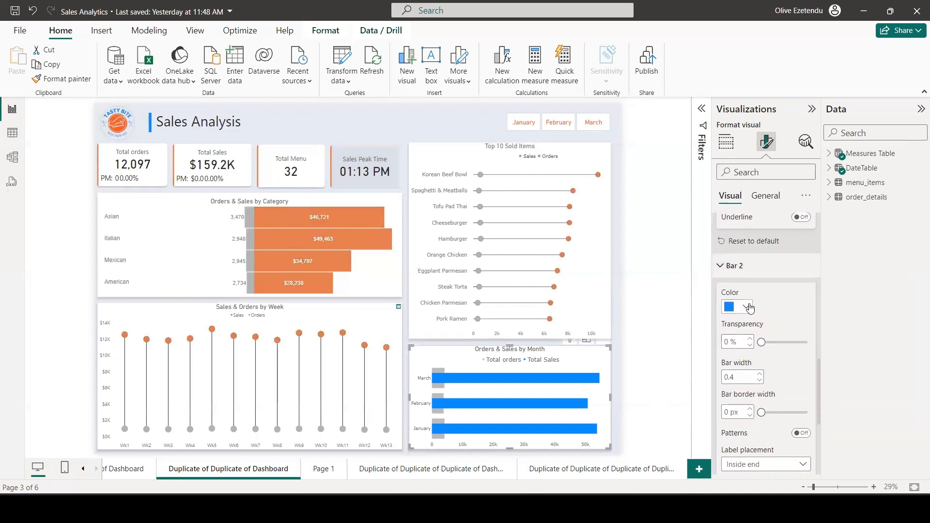
left_click(749, 306)
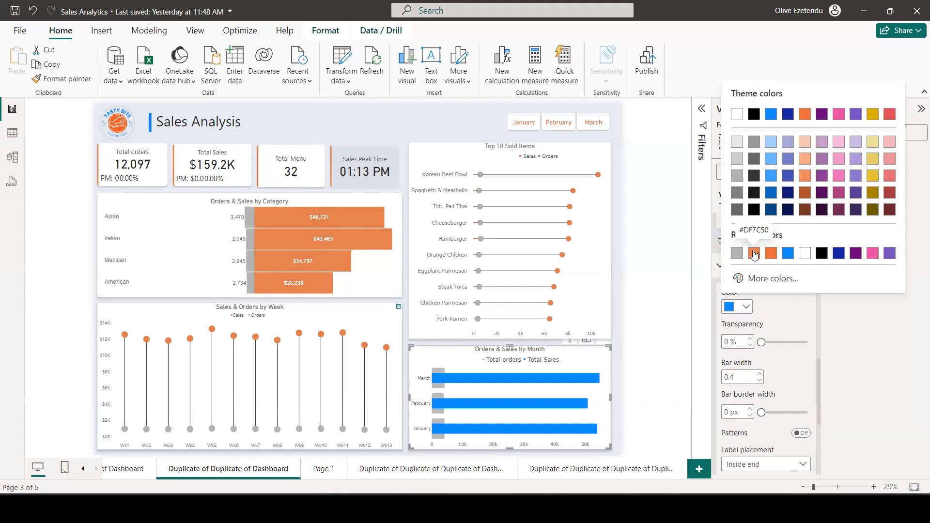
left_click(753, 253)
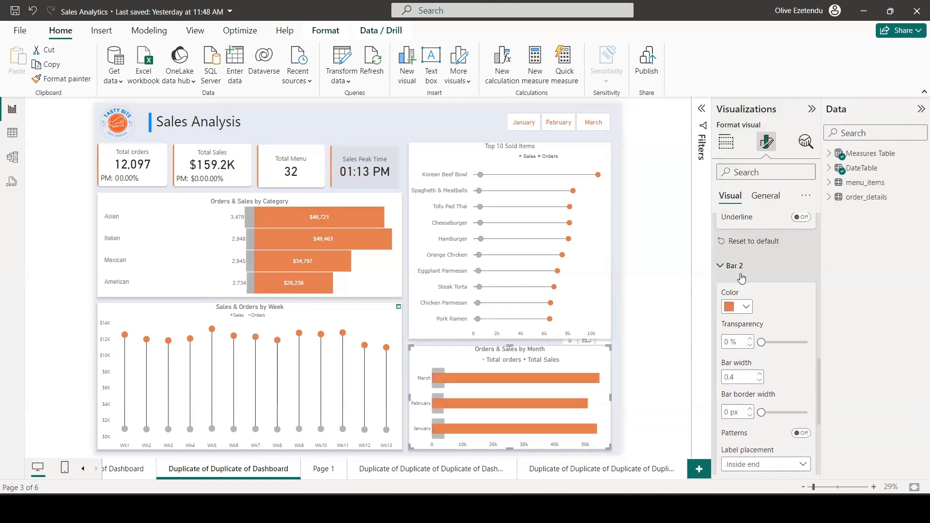
Step: Set the fill color of the vertical accent bar beside the Sales Analysis title to the recently used orange
left_click(151, 122)
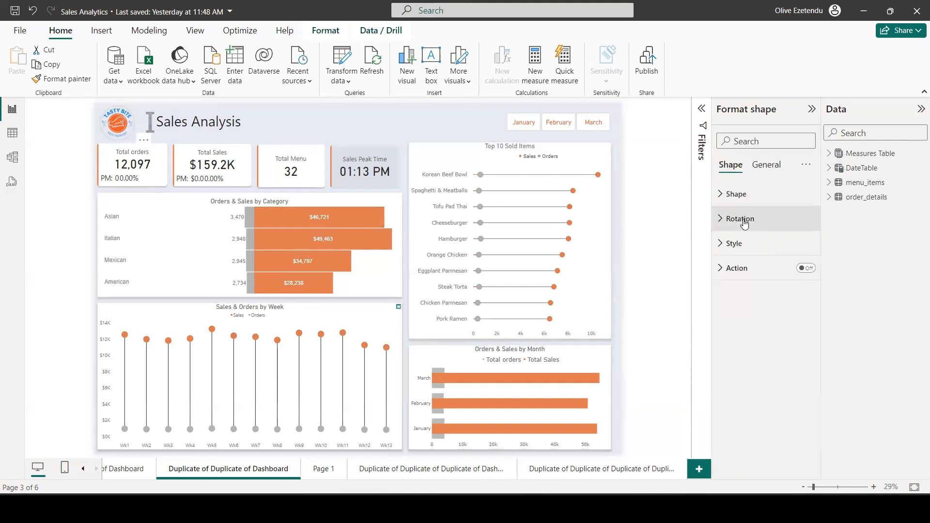
left_click(730, 245)
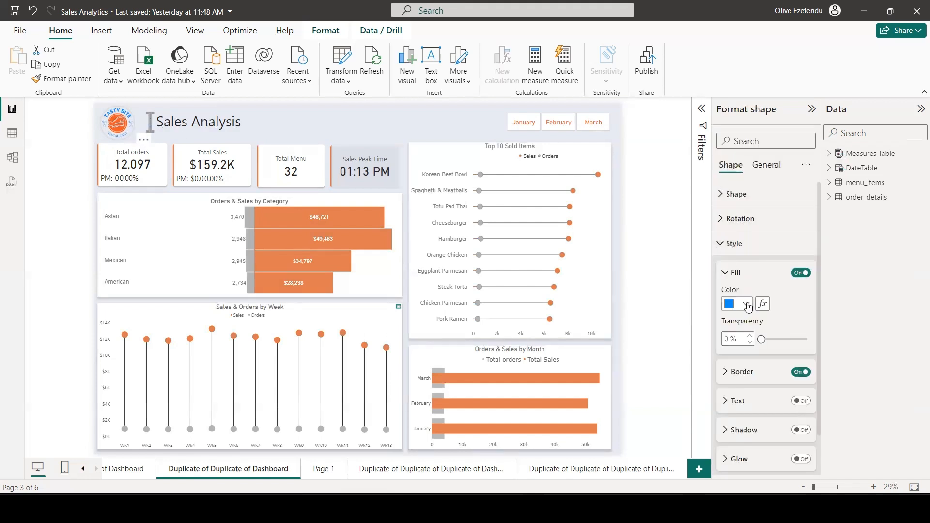
left_click(746, 303)
left_click(736, 251)
Step: Change the page's canvas background to a light gray theme color and slightly increase its transparency
left_click(413, 129)
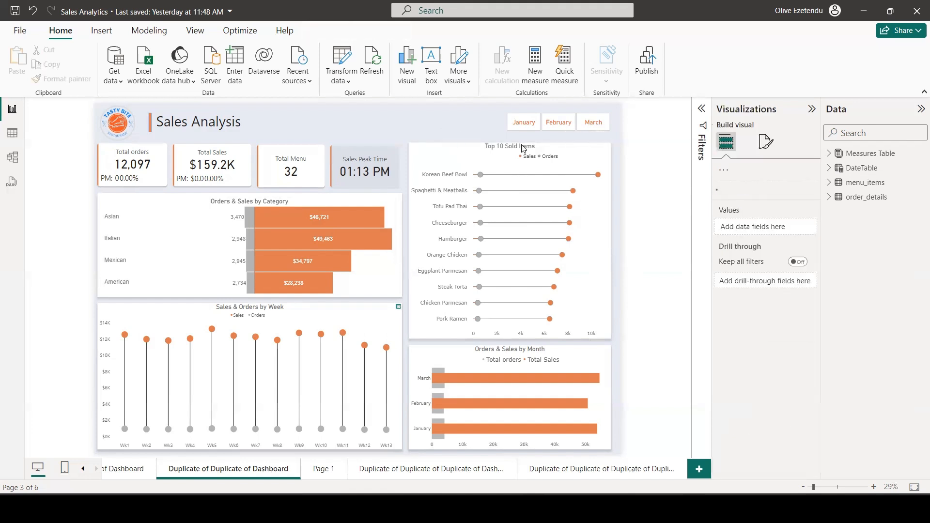
left_click(768, 141)
left_click(756, 247)
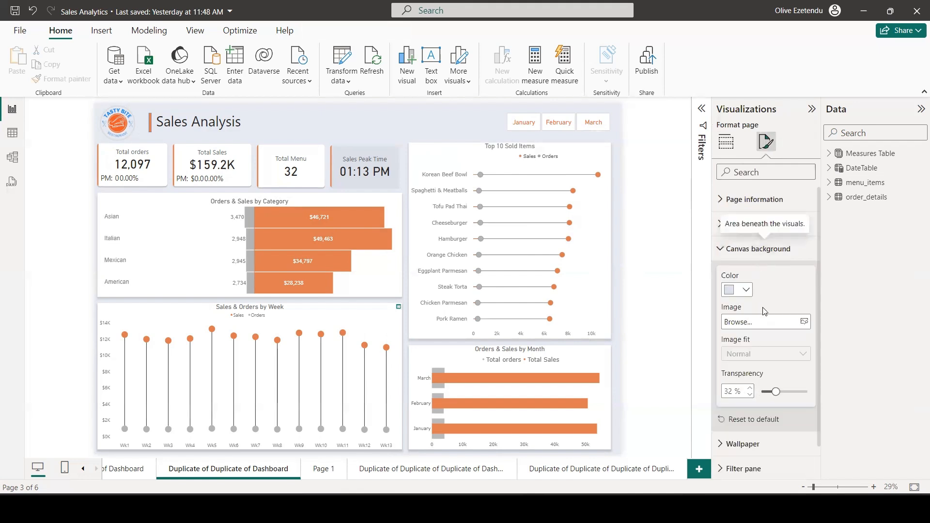
left_click(746, 292)
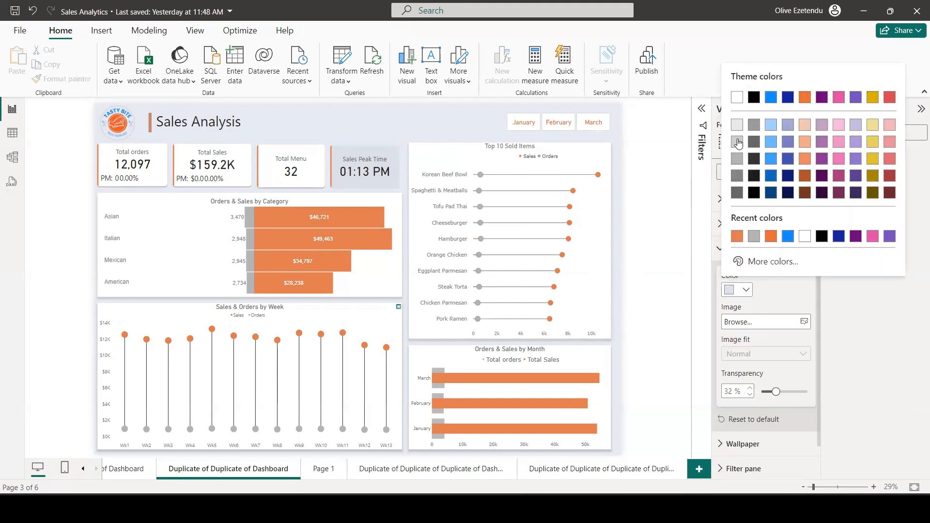
left_click(737, 143)
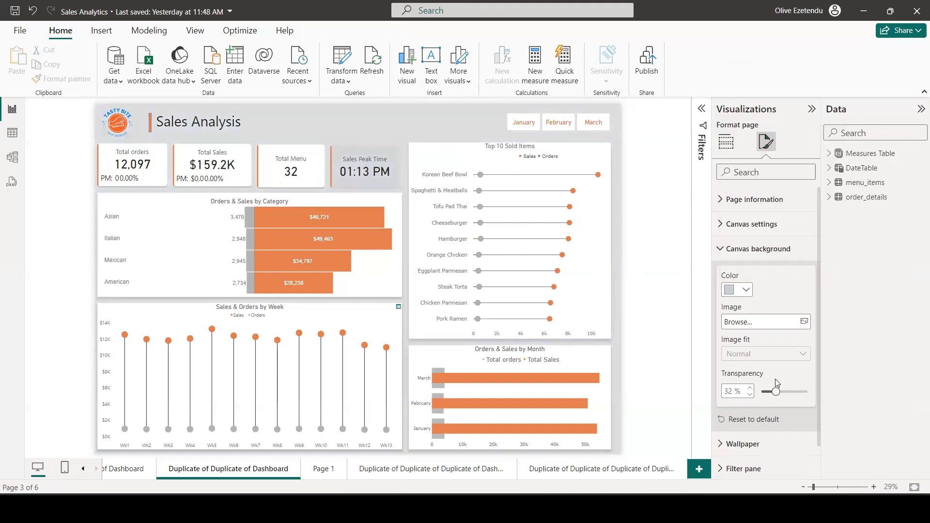
left_click_drag(775, 391, 778, 391)
left_click(666, 344)
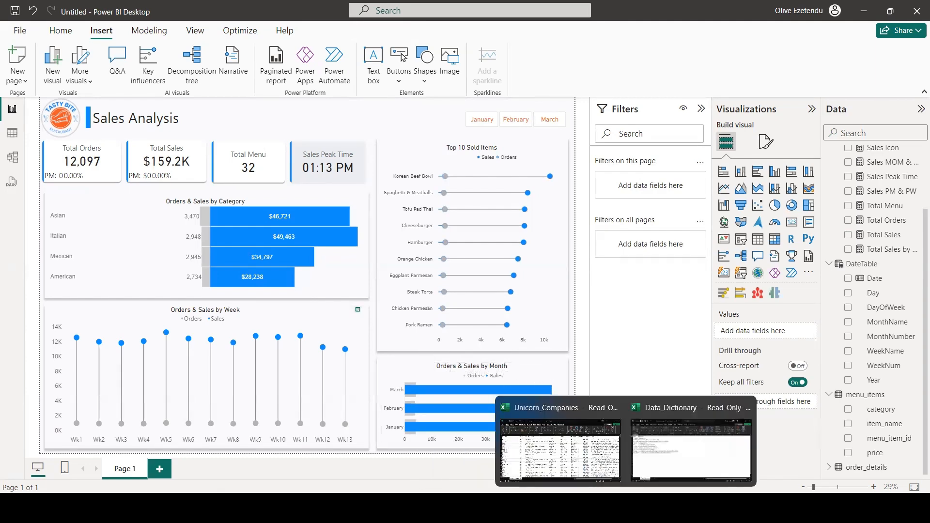
Step: Switch to the Sales Analytics report to view its finished blue dashboard, and return to the untitled report
mouse_move(653, 508)
left_click(515, 450)
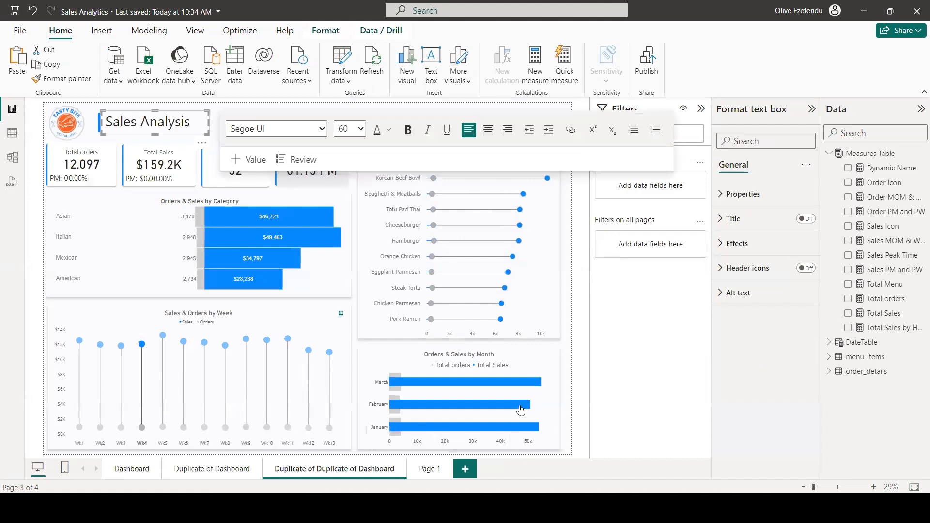
left_click(579, 406)
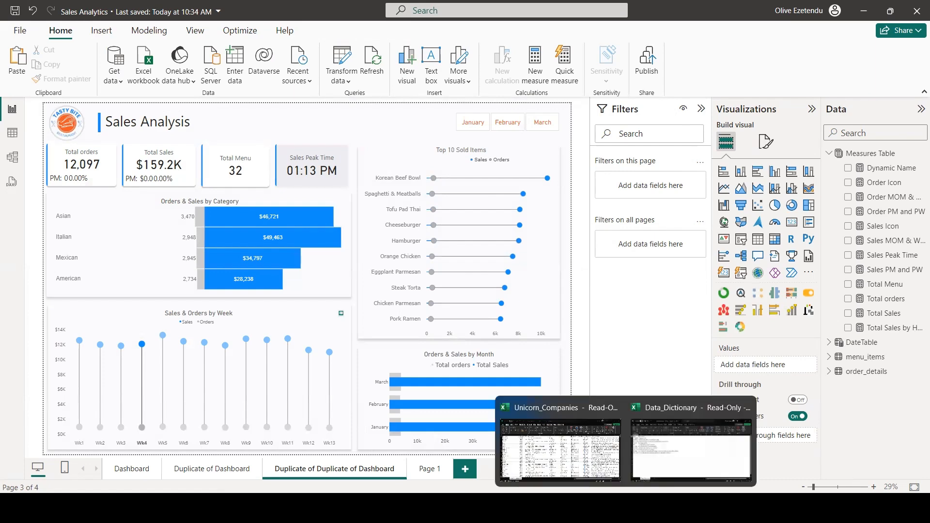
mouse_move(653, 508)
left_click(736, 477)
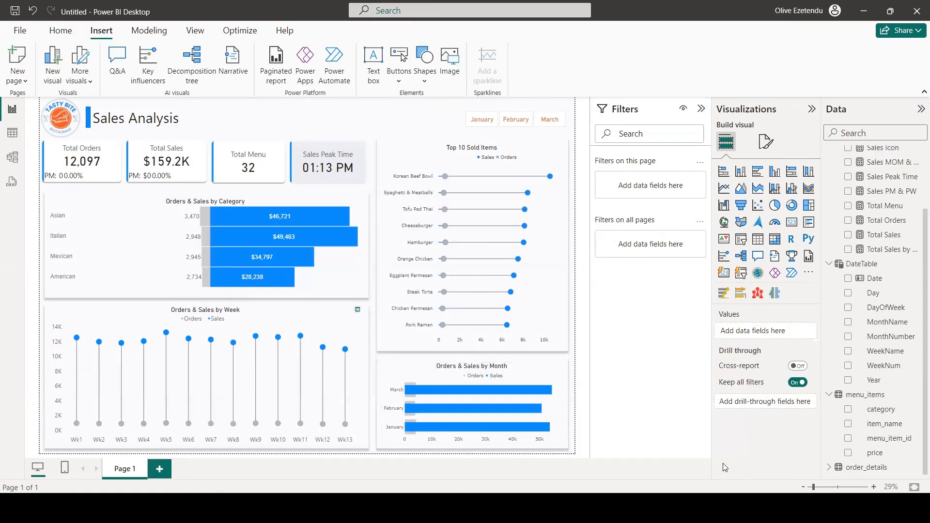